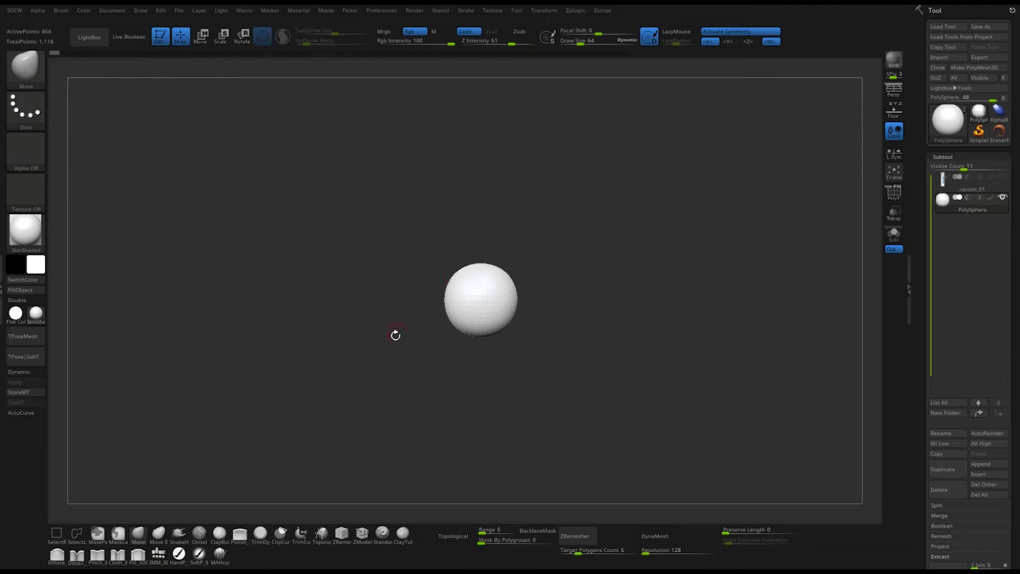
# Pull the PolySphere into an egg and fit mirrored QuadSpheres against its lower sides
pyautogui.moveTo(481, 248); pyautogui.dragTo(479, 218)
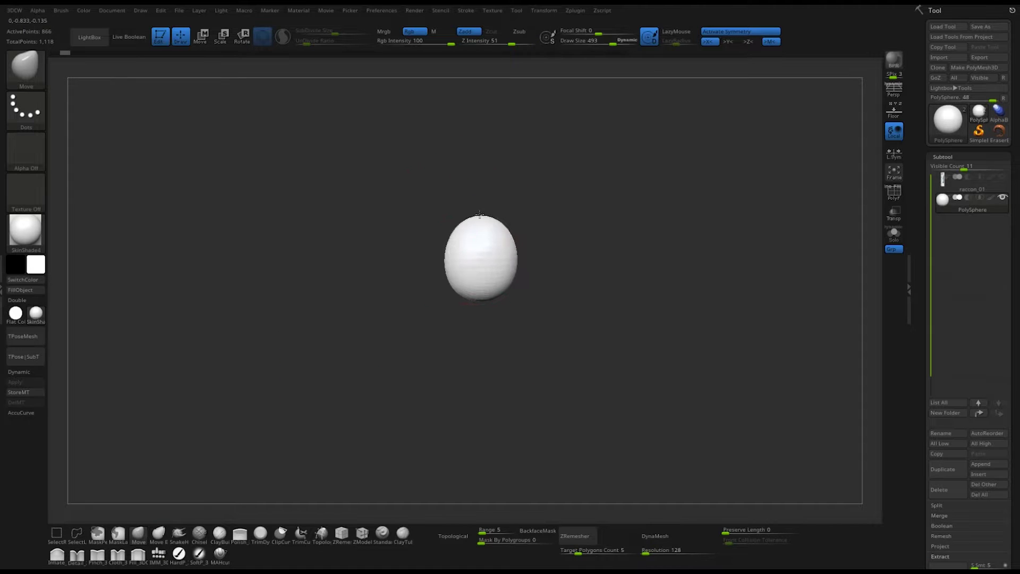
pyautogui.click(485, 227)
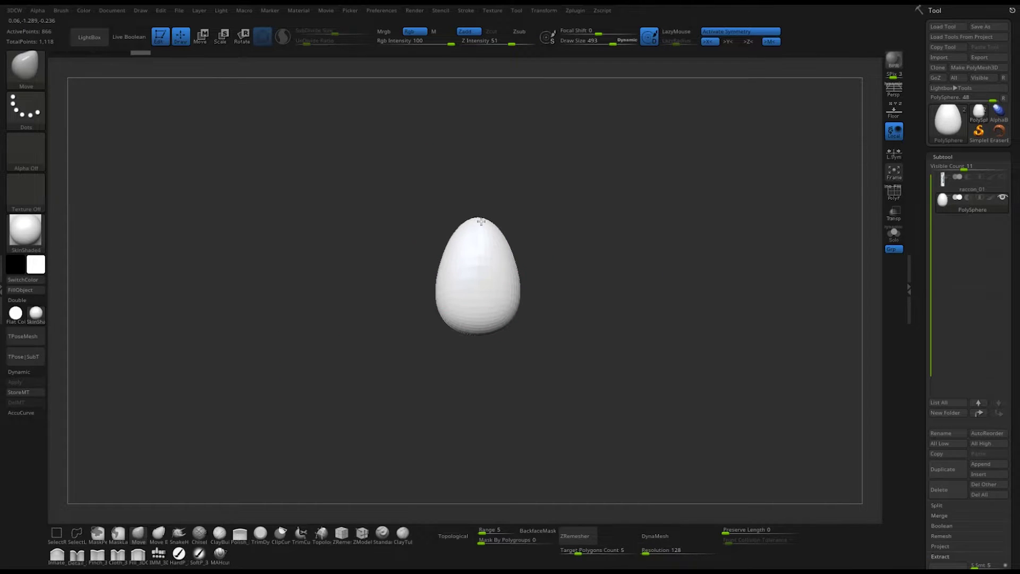
pyautogui.click(152, 559)
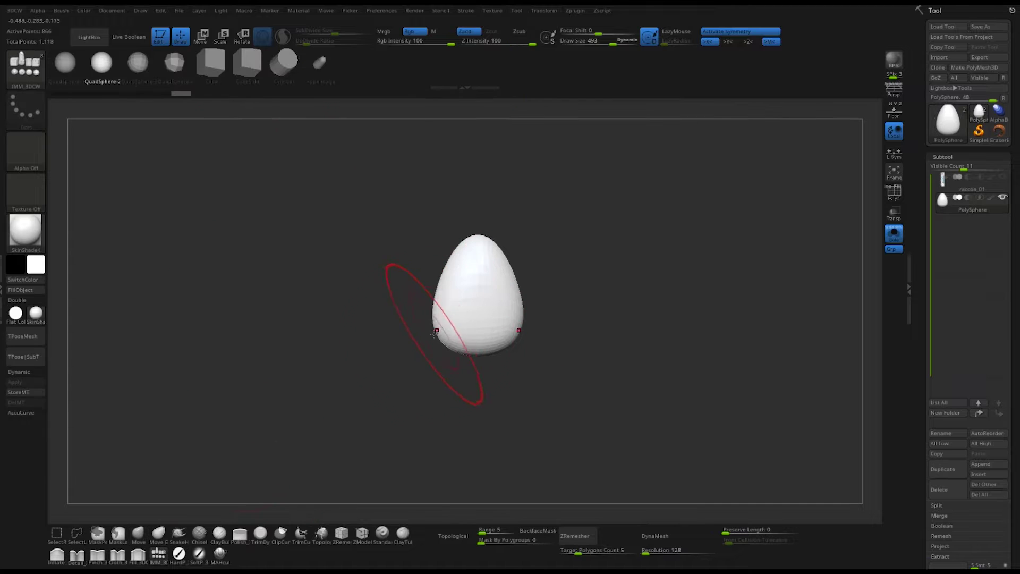
pyautogui.moveTo(437, 271); pyautogui.dragTo(385, 321)
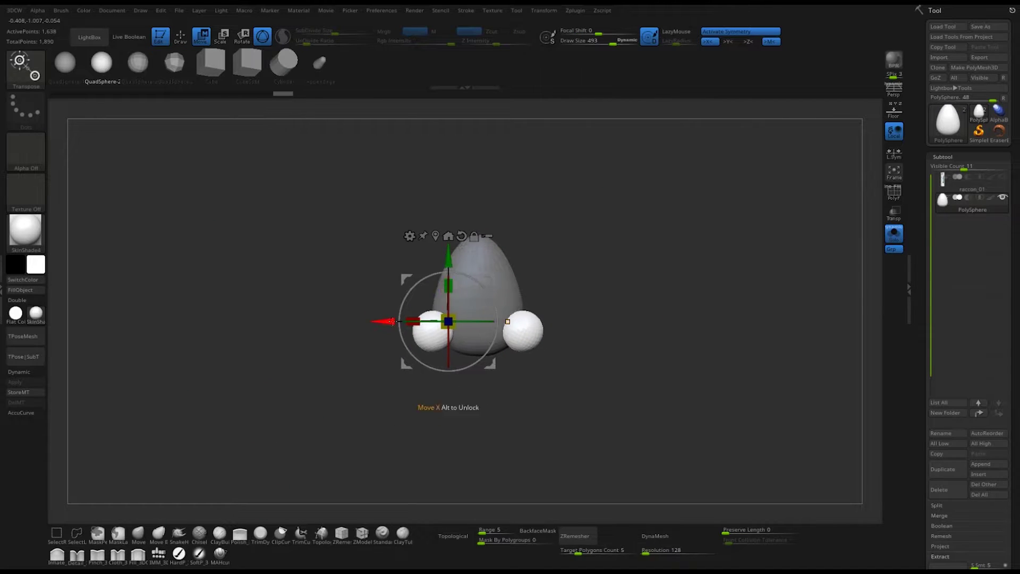
# Insert mirrored Appendage leg pieces beneath the hip spheres with the polygroup wireframe shown
pyautogui.press('b')
pyautogui.press('m')
pyautogui.press('v')
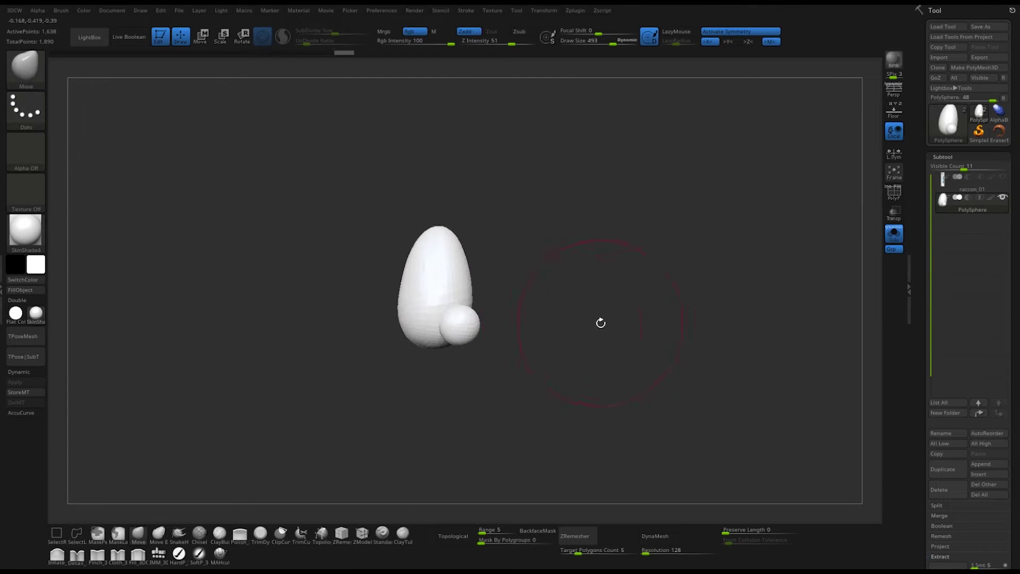
pyautogui.hotkey('shift', 'f')
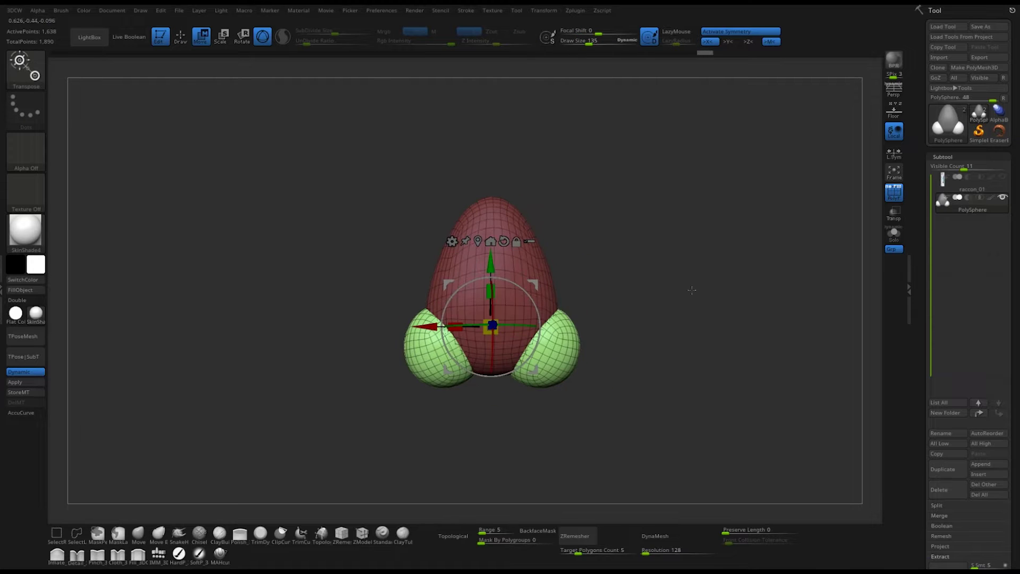
pyautogui.click(158, 554)
pyautogui.moveTo(427, 407); pyautogui.dragTo(420, 425)
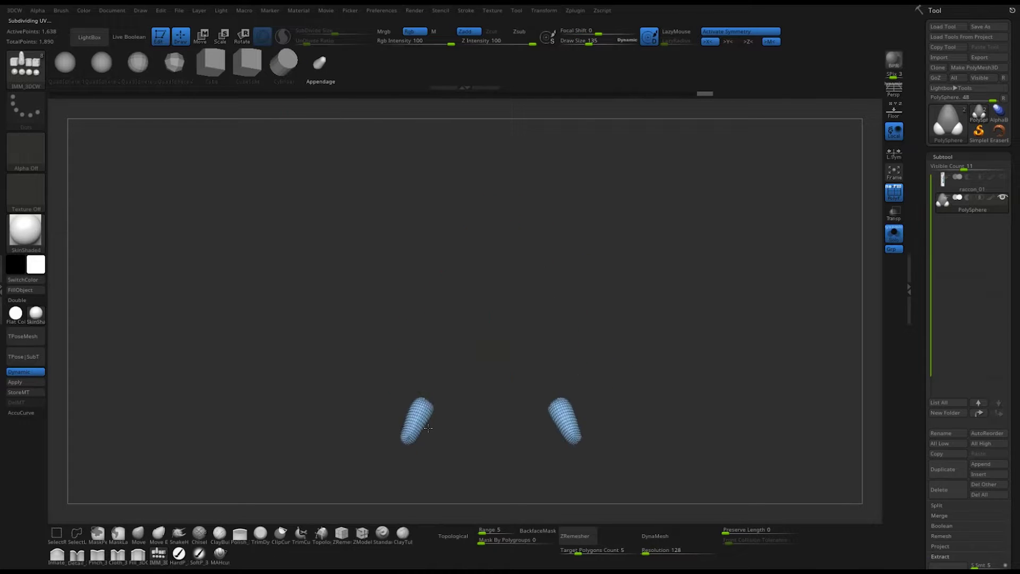
pyautogui.moveTo(504, 366); pyautogui.dragTo(610, 365)
# Position the legs, check them from side and front, and begin inserting foot pieces
pyautogui.press('w')
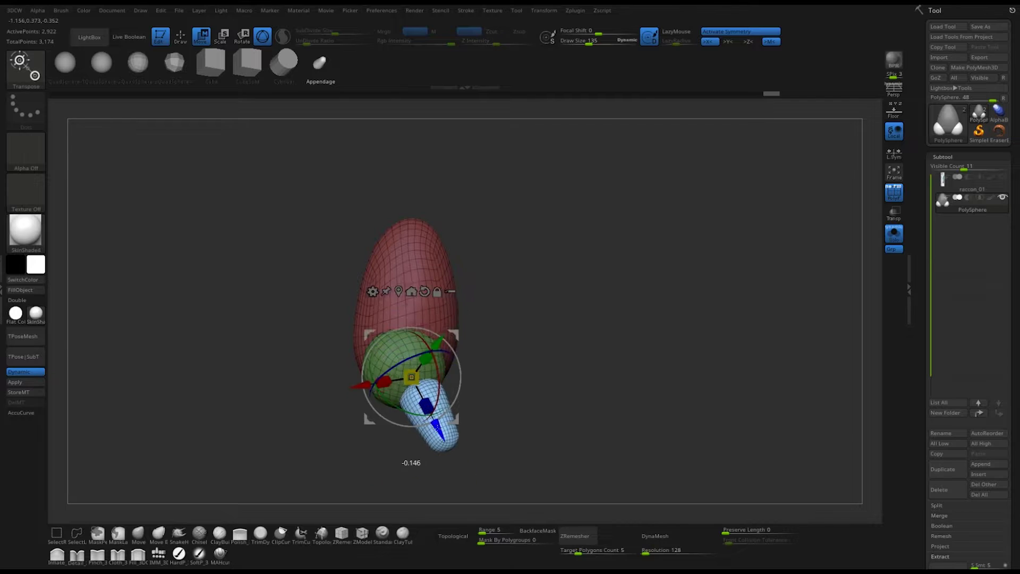
pyautogui.moveTo(584, 345)
pyautogui.mouseDown()
pyautogui.moveTo(532, 362)
pyautogui.moveTo(375, 375)
pyautogui.mouseUp()
pyautogui.moveTo(440, 376)
pyautogui.mouseDown()
pyautogui.moveTo(512, 289)
pyautogui.moveTo(550, 387)
pyautogui.moveTo(494, 369)
pyautogui.mouseUp()
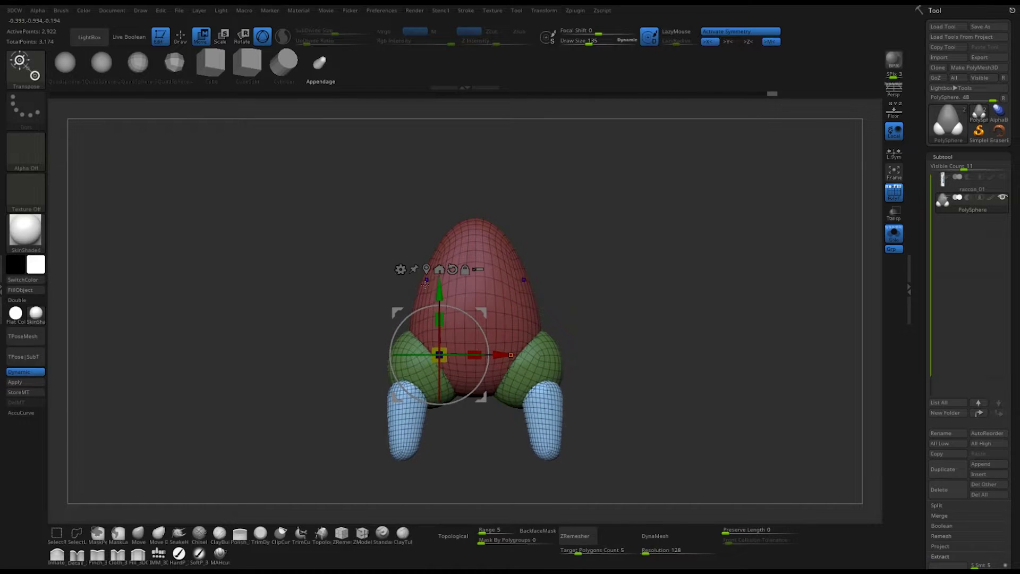
pyautogui.hotkey('shift', 'f')
pyautogui.moveTo(686, 357); pyautogui.dragTo(633, 314)
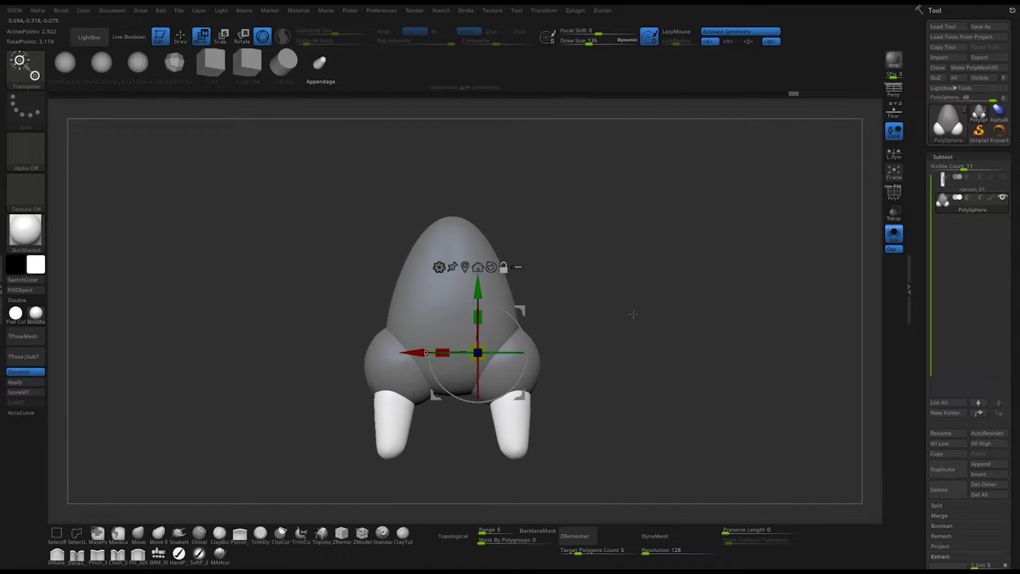
pyautogui.hotkey('shift', 'f')
pyautogui.click(158, 554)
pyautogui.keyDown('ctrl'); pyautogui.keyDown('shift'); pyautogui.click(396, 467); pyautogui.keyUp('shift'); pyautogui.keyUp('ctrl')
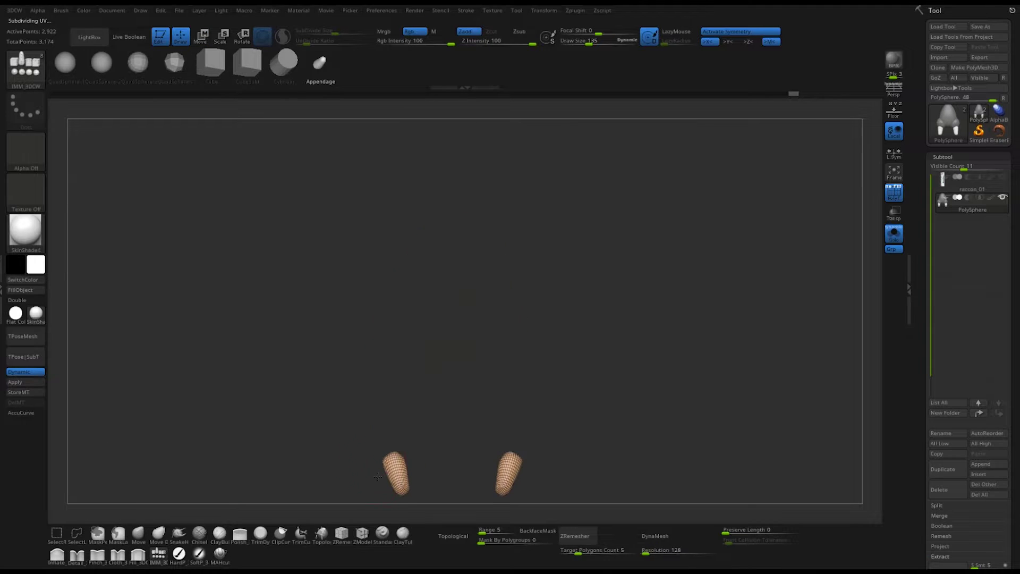
# Slide each foot forward under its leg and tilt it at the heel
pyautogui.press('e')
pyautogui.moveTo(378, 477); pyautogui.dragTo(411, 440)
pyautogui.moveTo(458, 405); pyautogui.dragTo(486, 405)
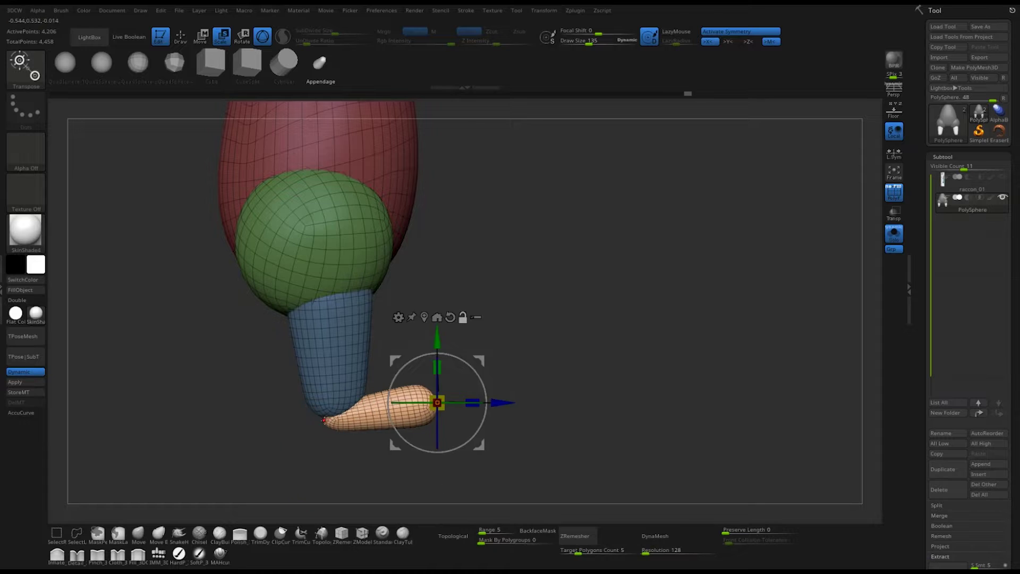
pyautogui.keyDown('alt'); pyautogui.moveTo(324, 420); pyautogui.dragTo(334, 420); pyautogui.keyUp('alt')
pyautogui.keyDown('alt'); pyautogui.click(368, 321); pyautogui.keyUp('alt')
pyautogui.moveTo(368, 320); pyautogui.dragTo(383, 340)
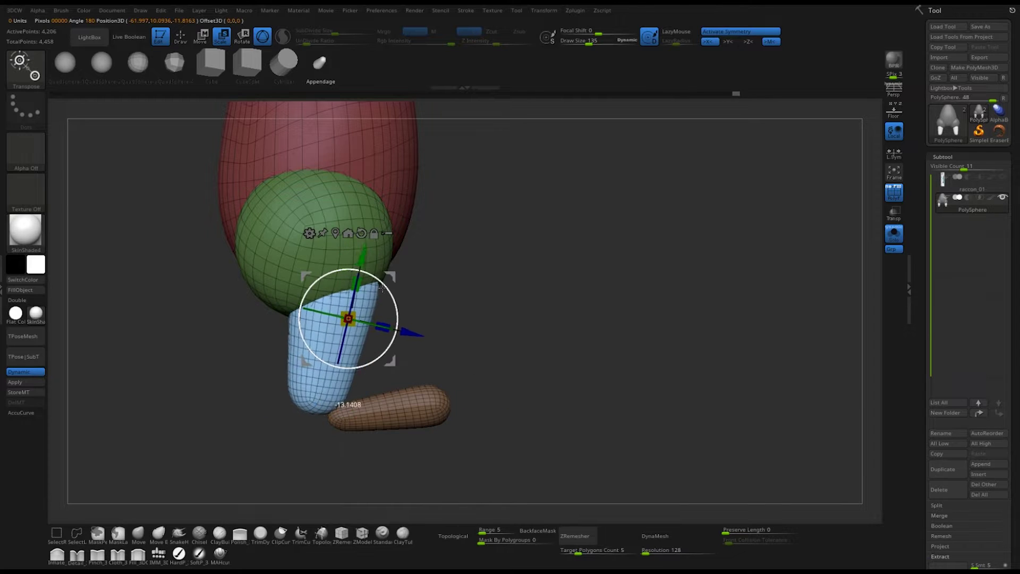
pyautogui.hotkey('ctrl', 'z')
pyautogui.hotkey('ctrl', 'z')
# Orbit around the figure to check the elongated feet from front and sides
pyautogui.moveTo(436, 382); pyautogui.dragTo(433, 375, button='right')
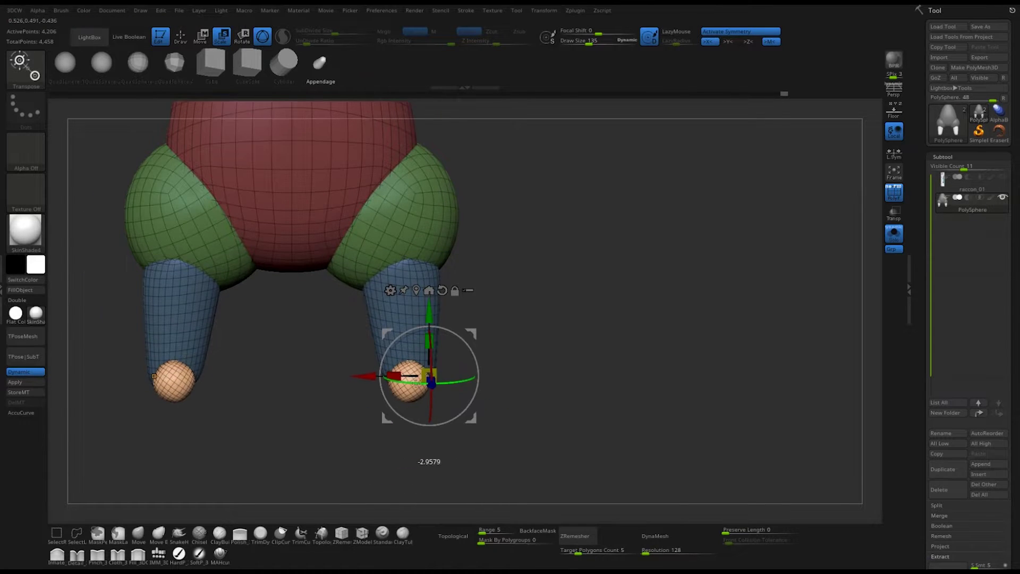
pyautogui.moveTo(458, 299); pyautogui.dragTo(544, 376)
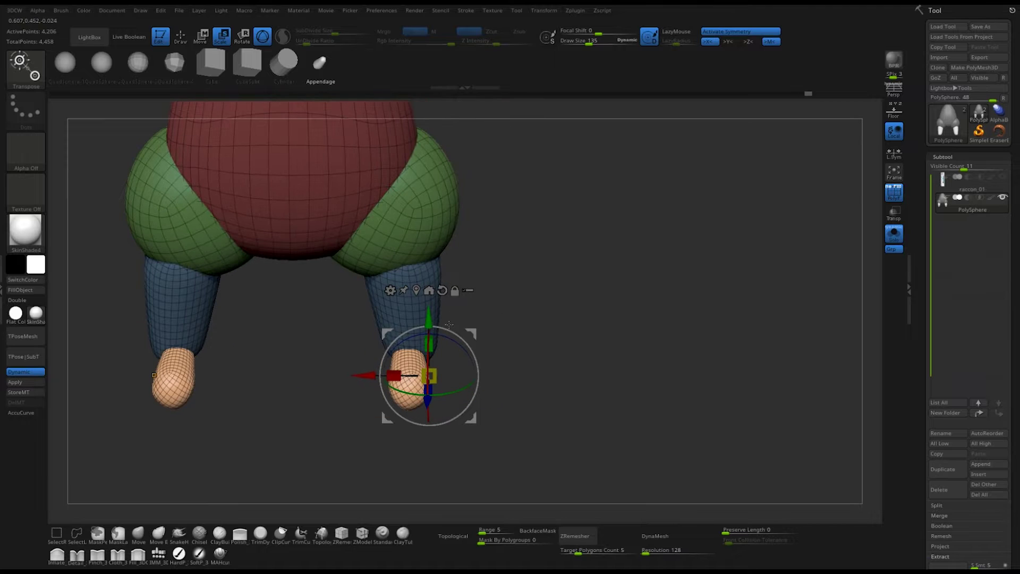
pyautogui.press('q')
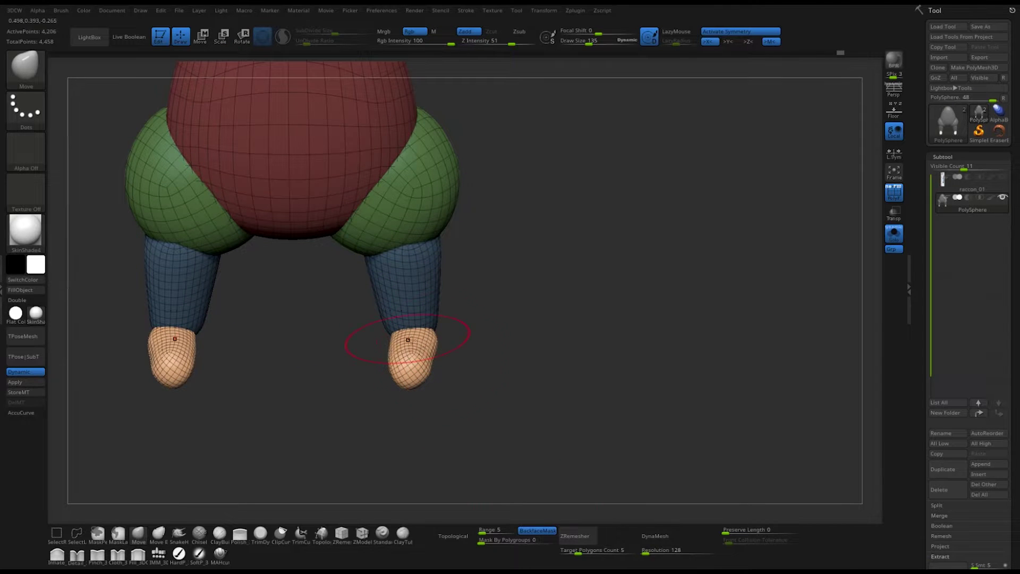
pyautogui.keyDown('shift'); pyautogui.moveTo(438, 340); pyautogui.dragTo(568, 275, button='right'); pyautogui.keyUp('shift')
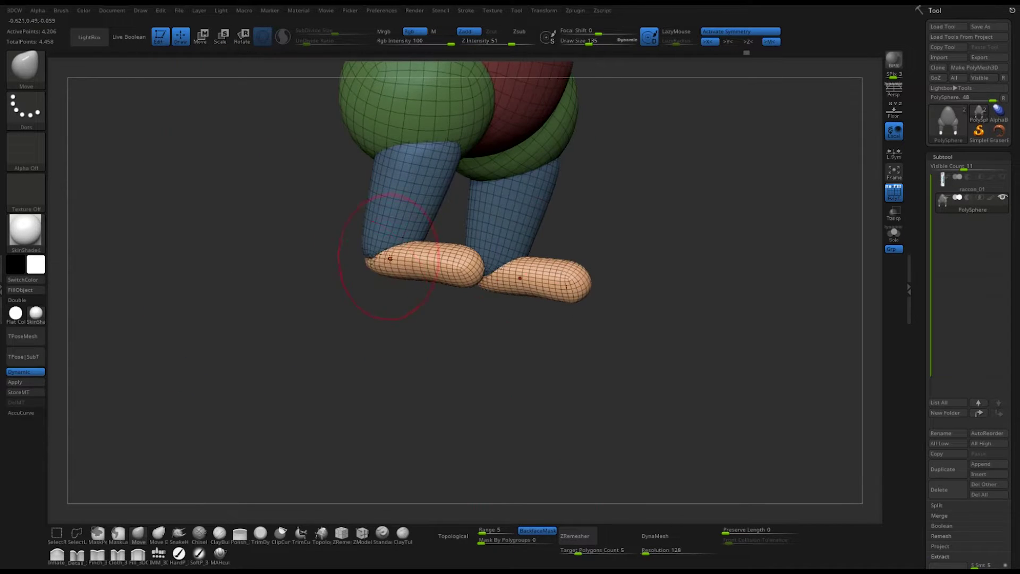
pyautogui.moveTo(519, 317); pyautogui.dragTo(654, 275)
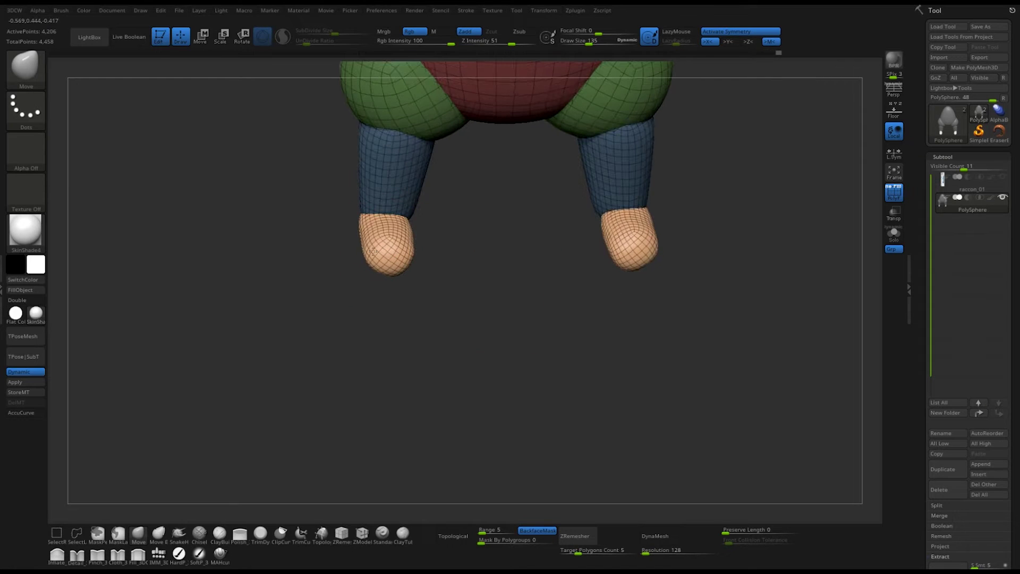
pyautogui.moveTo(650, 282)
pyautogui.mouseDown(button='right')
pyautogui.moveTo(574, 255)
pyautogui.moveTo(618, 314)
pyautogui.moveTo(671, 319)
pyautogui.mouseUp(button='right')
pyautogui.press('e')
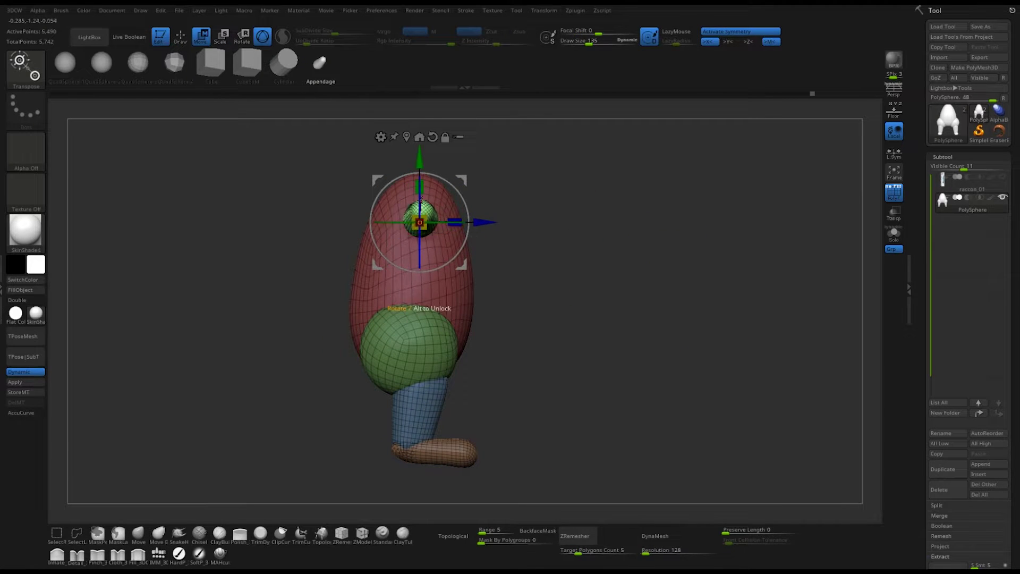
# Move the arms inward and attach mirrored forearm pieces at their ends
pyautogui.moveTo(421, 198); pyautogui.dragTo(440, 150, button='right')
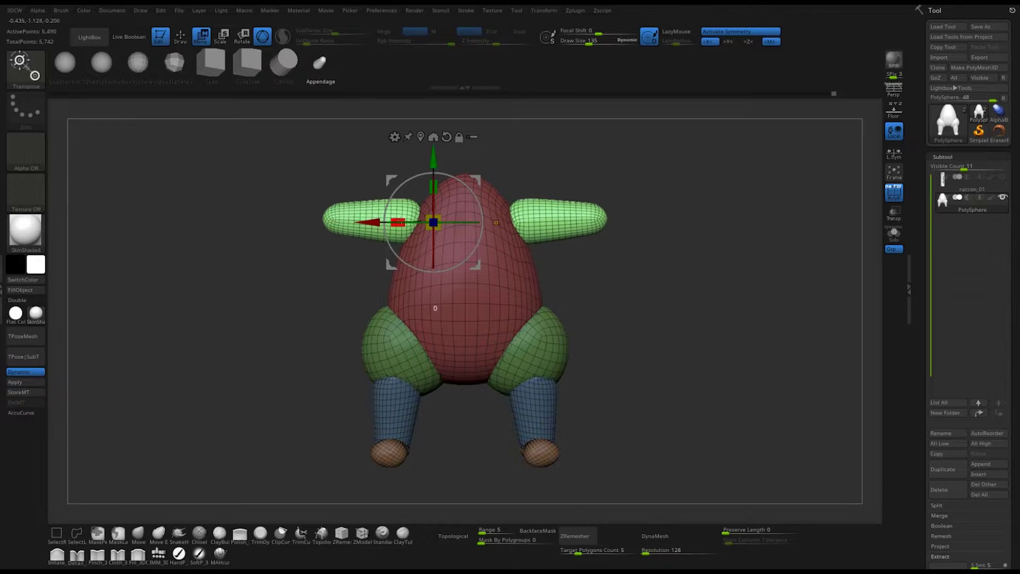
pyautogui.moveTo(444, 230); pyautogui.dragTo(458, 230)
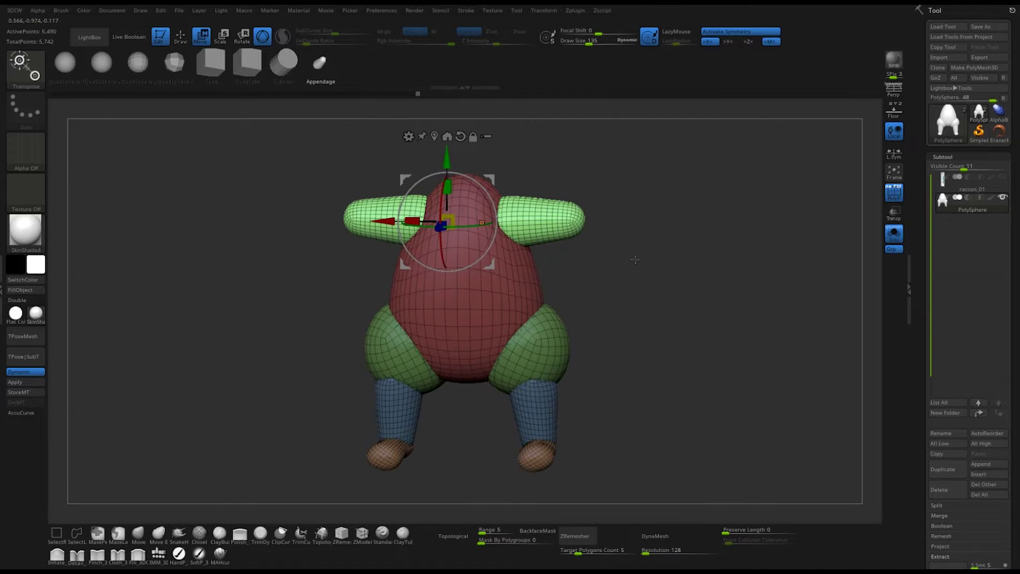
pyautogui.click(281, 534)
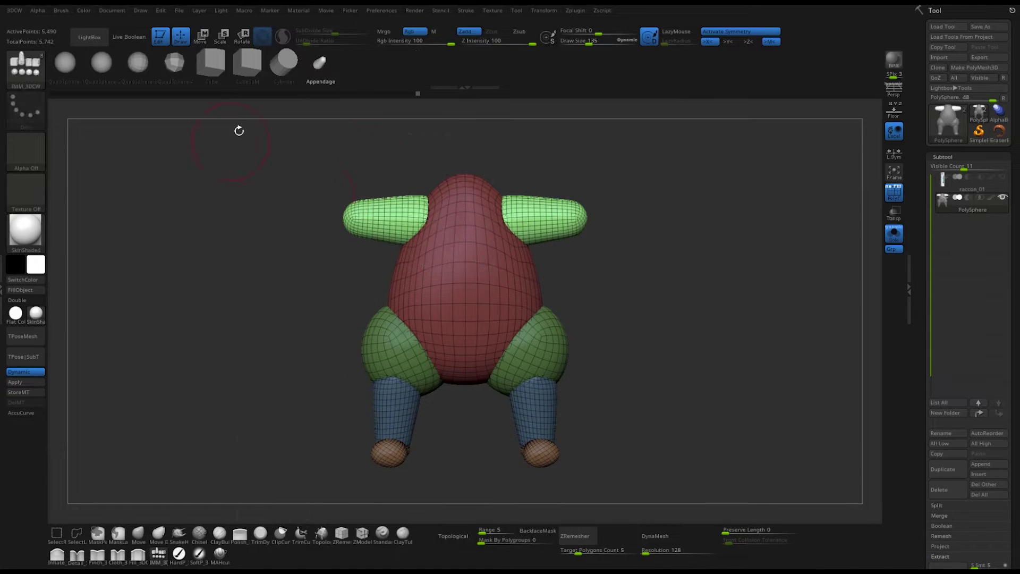
pyautogui.moveTo(333, 216); pyautogui.dragTo(321, 215)
pyautogui.press('w')
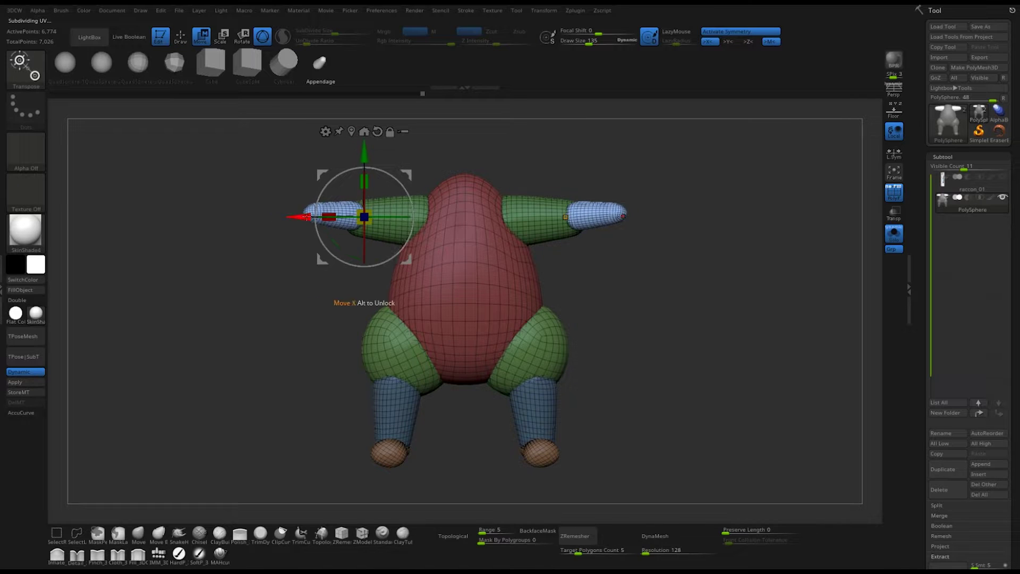
pyautogui.moveTo(306, 319); pyautogui.dragTo(372, 319)
pyautogui.moveTo(584, 330); pyautogui.dragTo(325, 223)
pyautogui.moveTo(159, 319)
pyautogui.mouseDown()
pyautogui.moveTo(372, 297)
pyautogui.moveTo(302, 152)
pyautogui.moveTo(175, 317)
pyautogui.mouseUp()
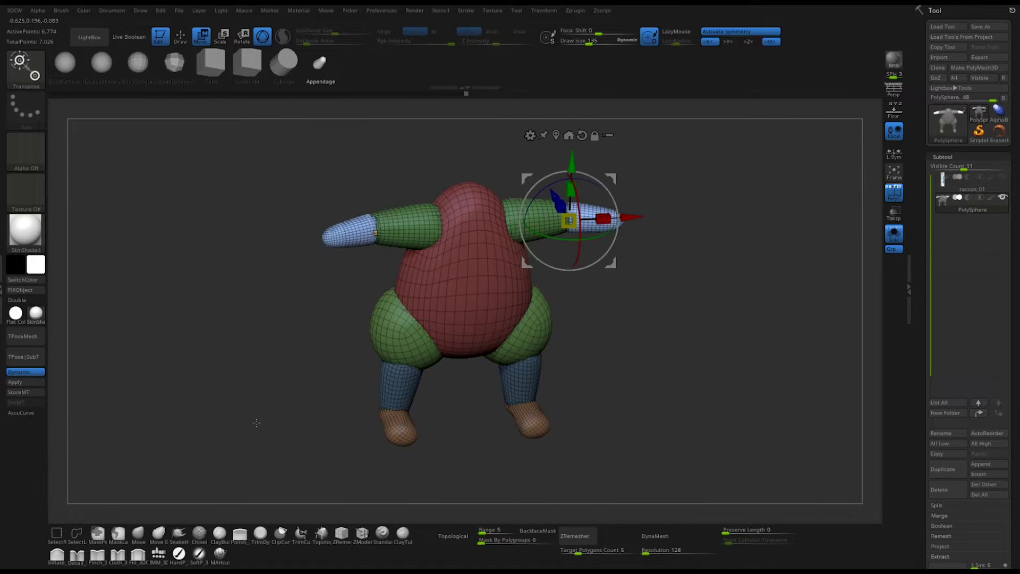
# Inspect the forearms and sphere hands close up, from below, and in full view
pyautogui.press('w')
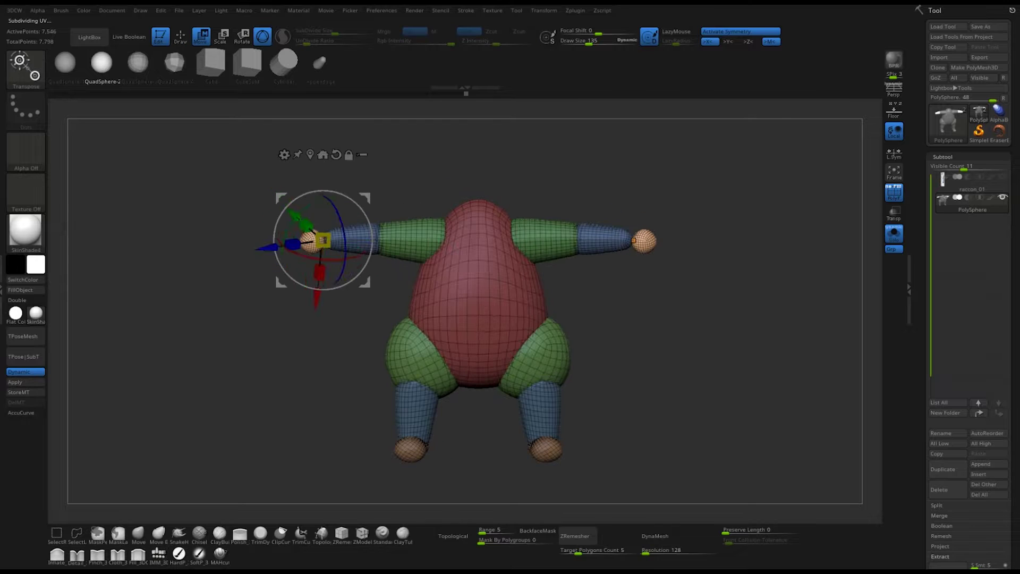
pyautogui.moveTo(277, 240); pyautogui.dragTo(276, 240)
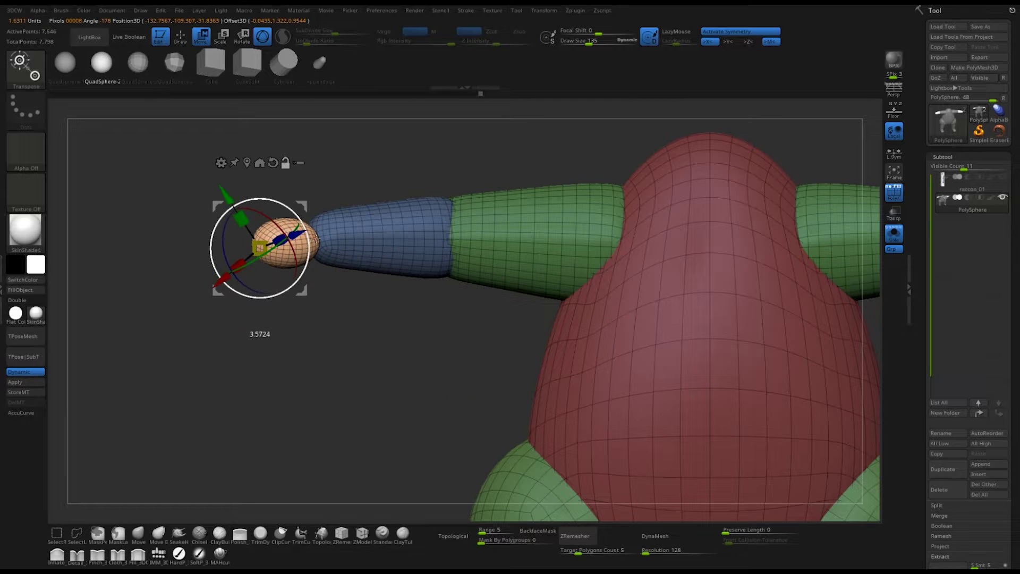
pyautogui.moveTo(319, 325)
pyautogui.mouseDown()
pyautogui.moveTo(331, 321)
pyautogui.moveTo(346, 152)
pyautogui.mouseUp()
pyautogui.moveTo(321, 233); pyautogui.dragTo(387, 296)
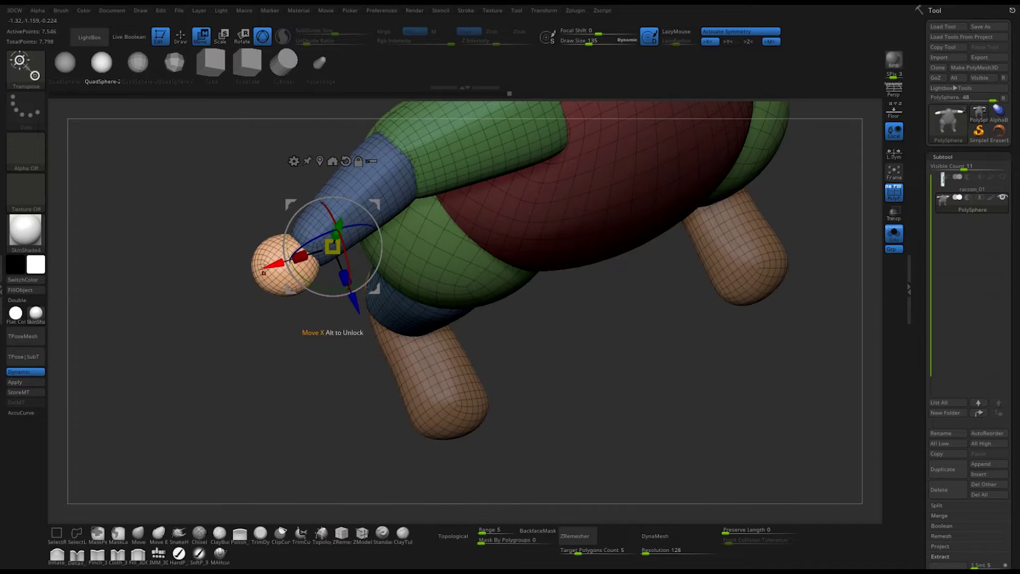
pyautogui.press('f')
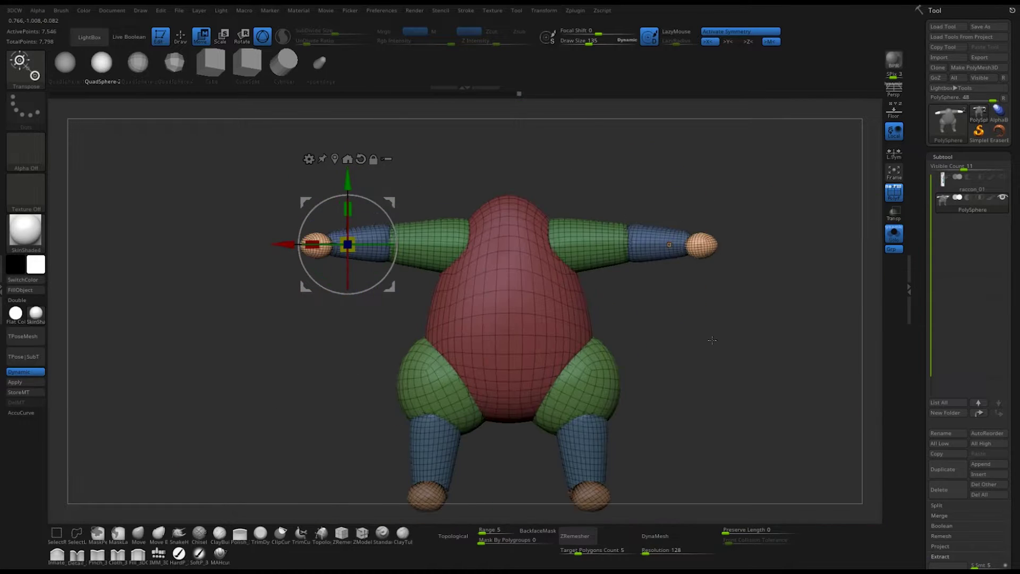
pyautogui.moveTo(366, 161); pyautogui.dragTo(301, 132)
pyautogui.press('q')
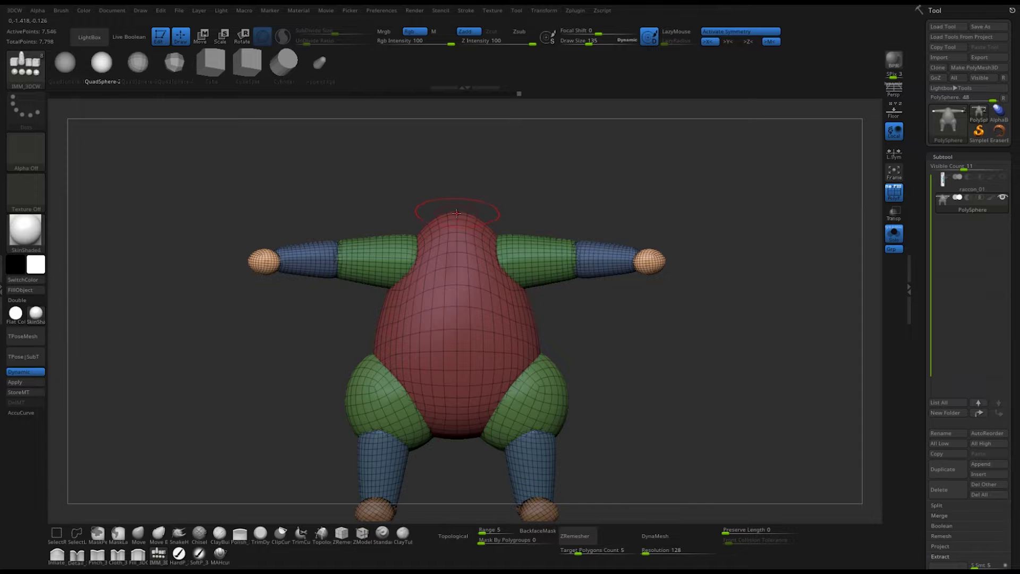
# Resize the neck sphere and insert a new head sphere on top of it
pyautogui.press('w')
pyautogui.moveTo(446, 217); pyautogui.dragTo(453, 227)
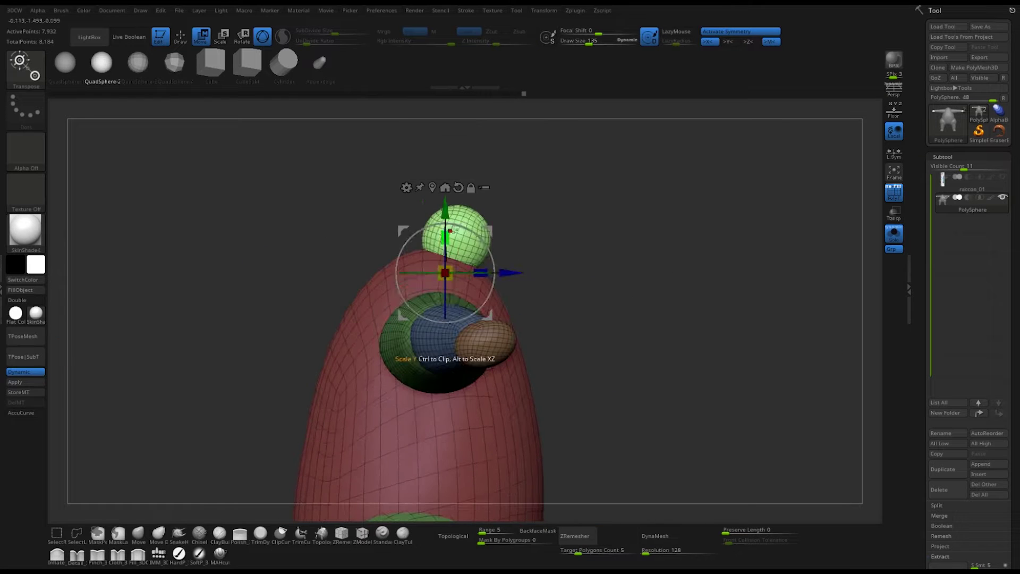
pyautogui.keyDown('shift'); pyautogui.moveTo(662, 246); pyautogui.dragTo(433, 271); pyautogui.keyUp('shift')
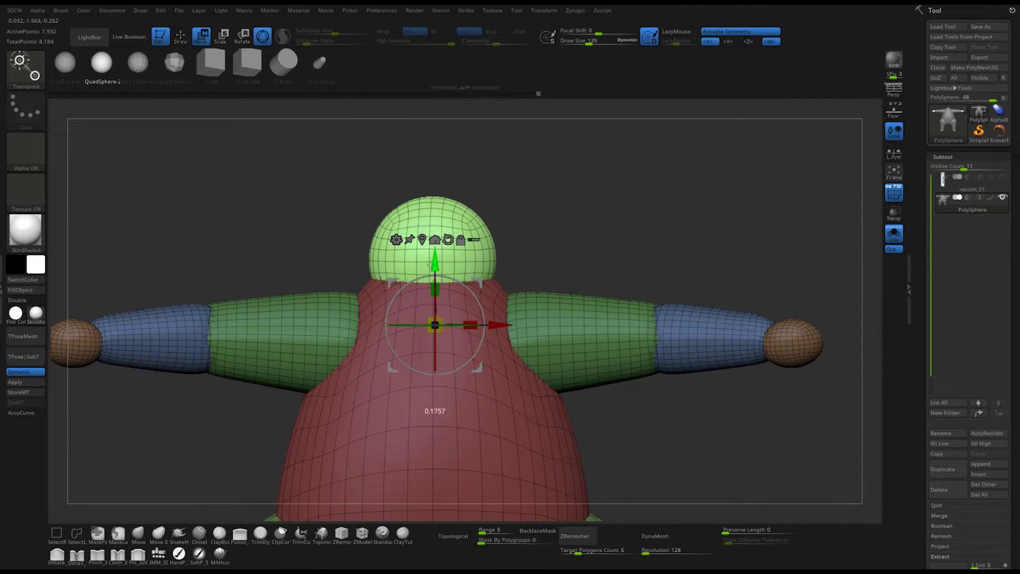
pyautogui.moveTo(575, 236); pyautogui.dragTo(511, 210)
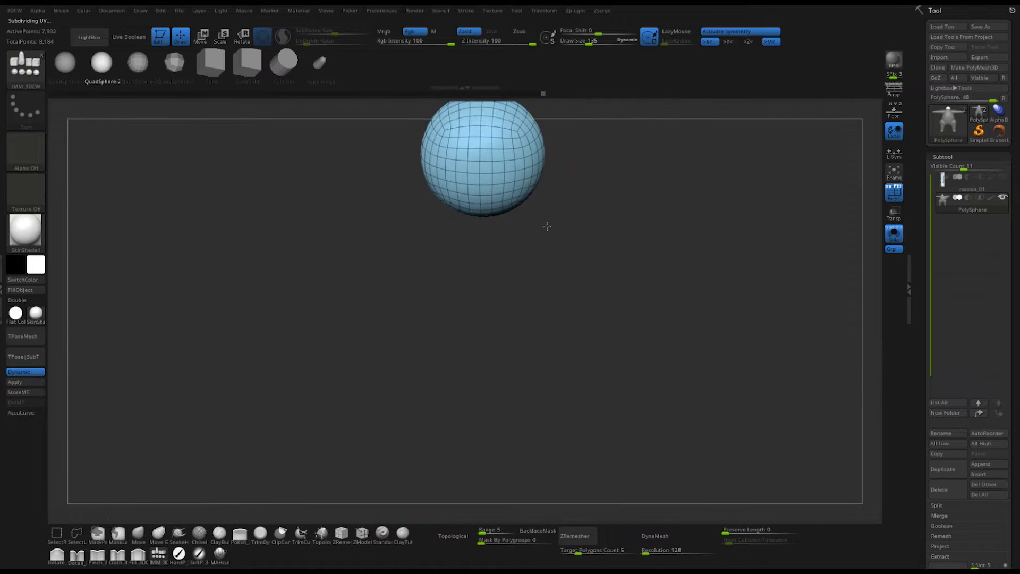
pyautogui.moveTo(469, 322); pyautogui.dragTo(638, 298)
pyautogui.keyDown('shift'); pyautogui.moveTo(404, 296); pyautogui.dragTo(573, 298); pyautogui.keyUp('shift')
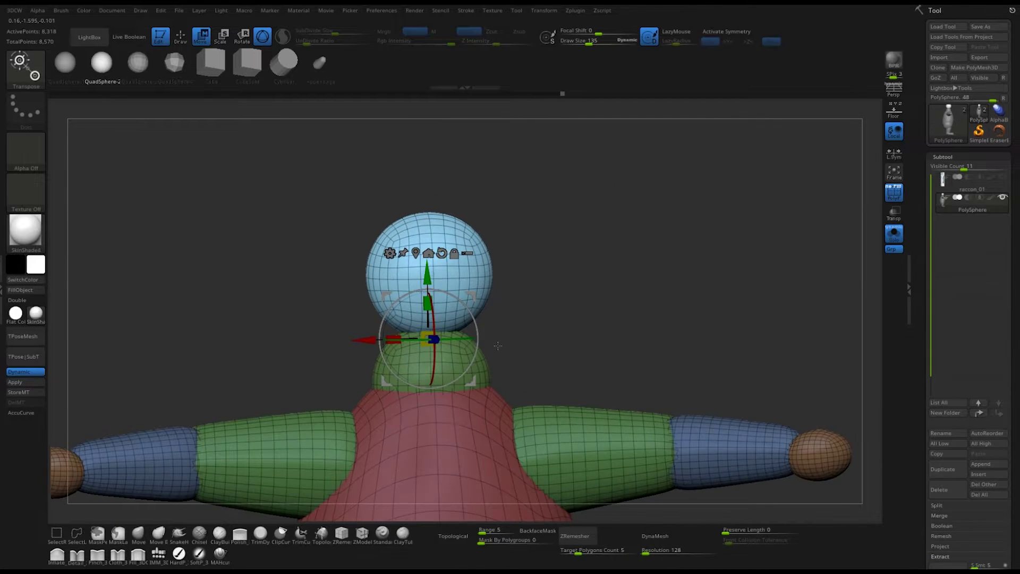
# Isolate the green neck sphere with a lasso, then restore all parts
pyautogui.keyDown('ctrl'); pyautogui.keyDown('shift'); pyautogui.click(433, 346); pyautogui.keyUp('shift'); pyautogui.keyUp('ctrl')
pyautogui.keyDown('ctrl'); pyautogui.keyDown('shift'); pyautogui.click(577, 306); pyautogui.keyUp('shift'); pyautogui.keyUp('ctrl')
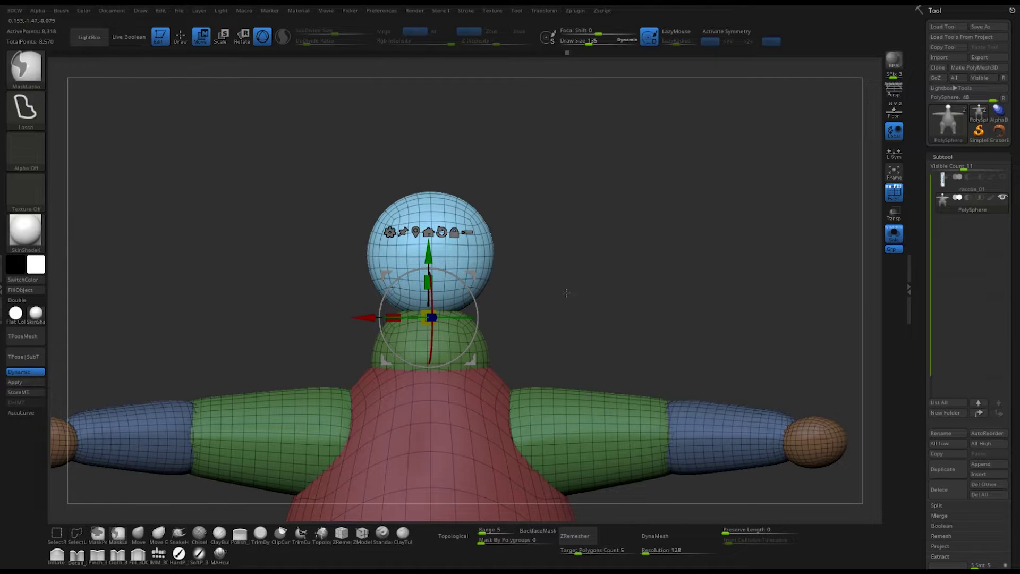
pyautogui.press('q')
pyautogui.keyDown('ctrl'); pyautogui.keyDown('shift'); pyautogui.click(426, 363); pyautogui.keyUp('shift'); pyautogui.keyUp('ctrl')
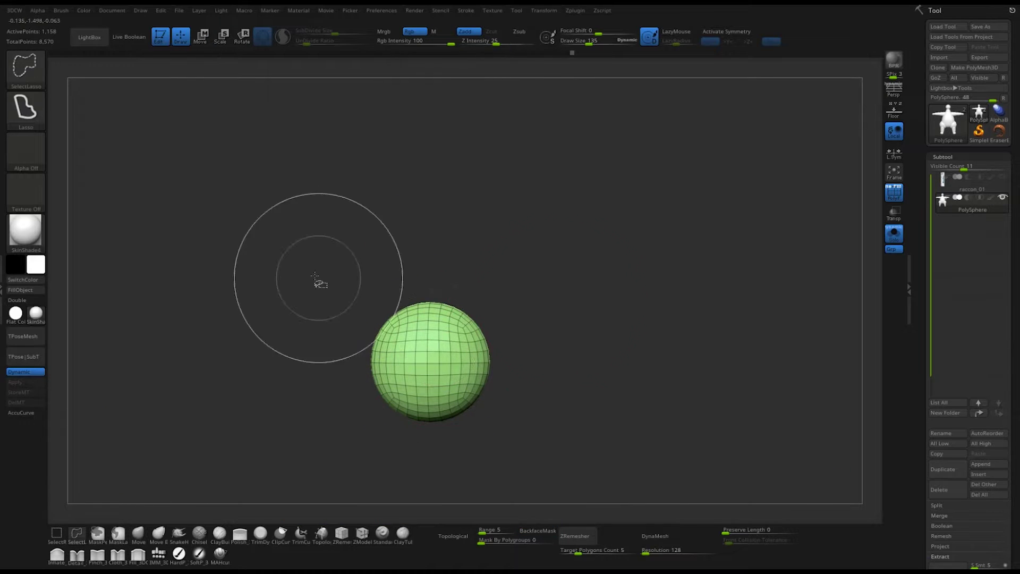
pyautogui.keyDown('ctrl'); pyautogui.keyDown('shift'); pyautogui.moveTo(319, 282); pyautogui.dragTo(303, 237); pyautogui.keyUp('shift'); pyautogui.keyUp('ctrl')
pyautogui.press('w')
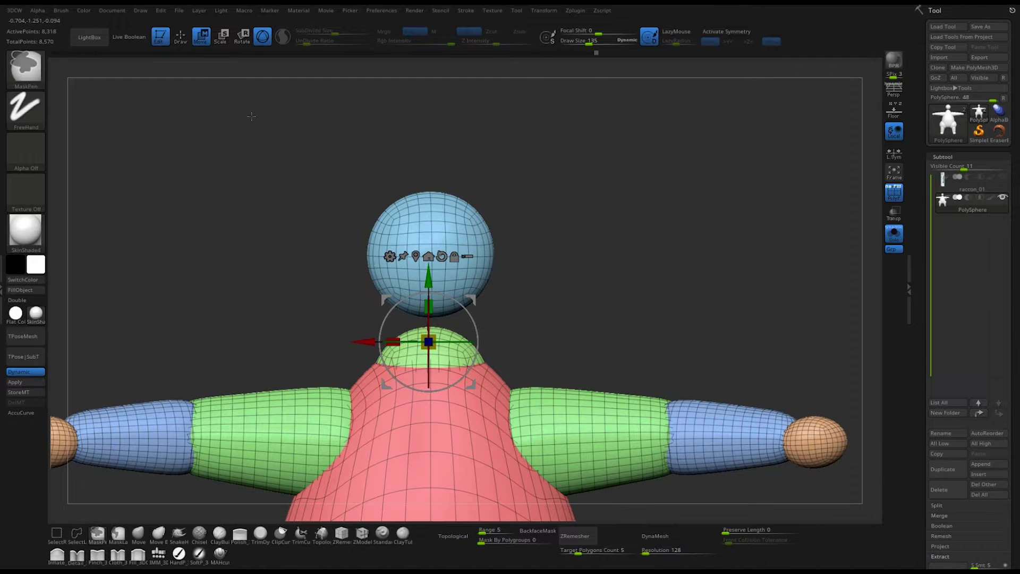
pyautogui.press('space')
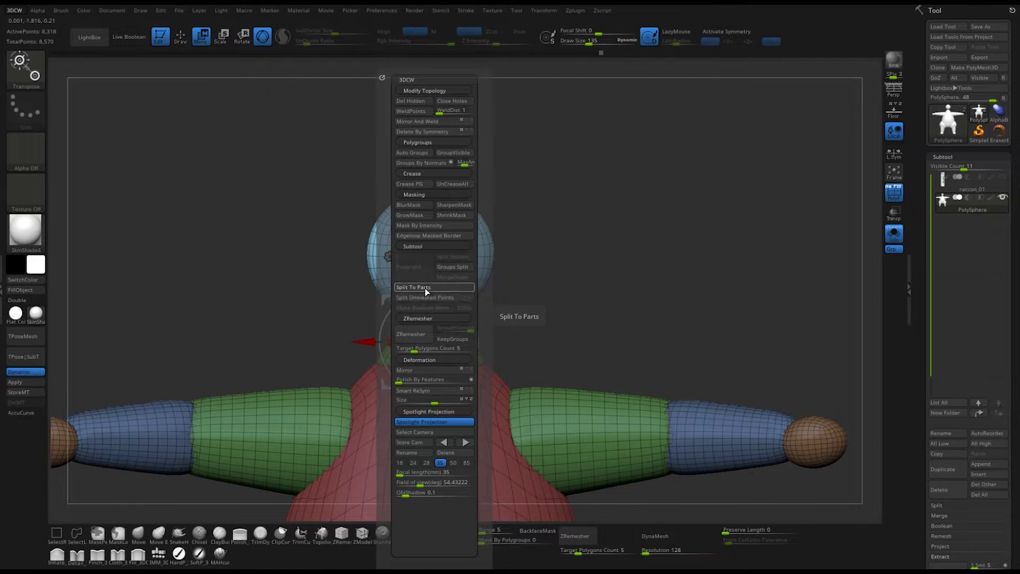
# Split the spheres into parts, insert ear spheres, and make the split-off ears part active
pyautogui.click(426, 287)
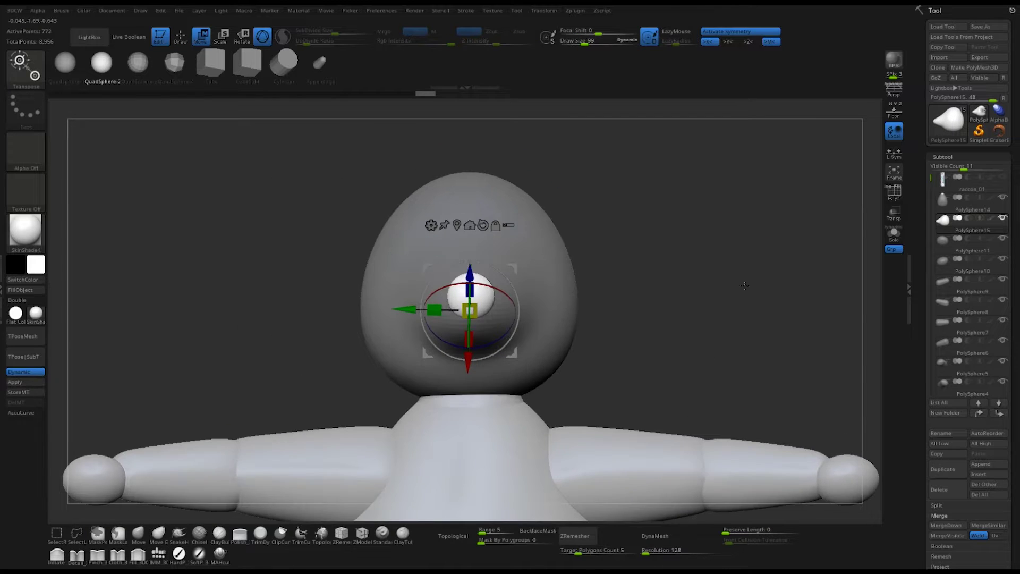
pyautogui.click(138, 534)
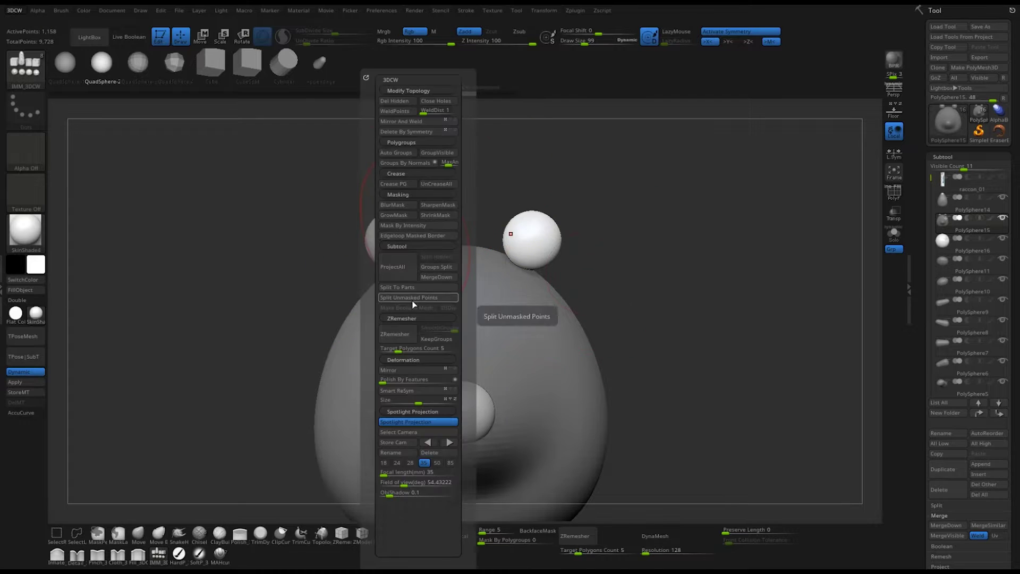
pyautogui.click(468, 314)
pyautogui.keyDown('alt'); pyautogui.click(432, 242); pyautogui.keyUp('alt')
pyautogui.press('w')
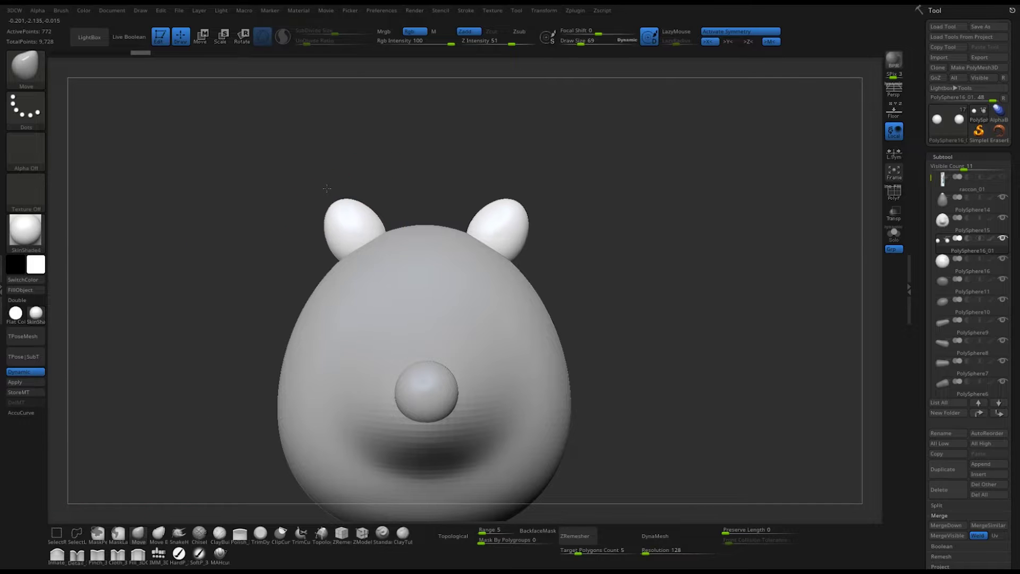
# Pull both ear tips up and outward into points
pyautogui.moveTo(612, 308); pyautogui.dragTo(633, 179)
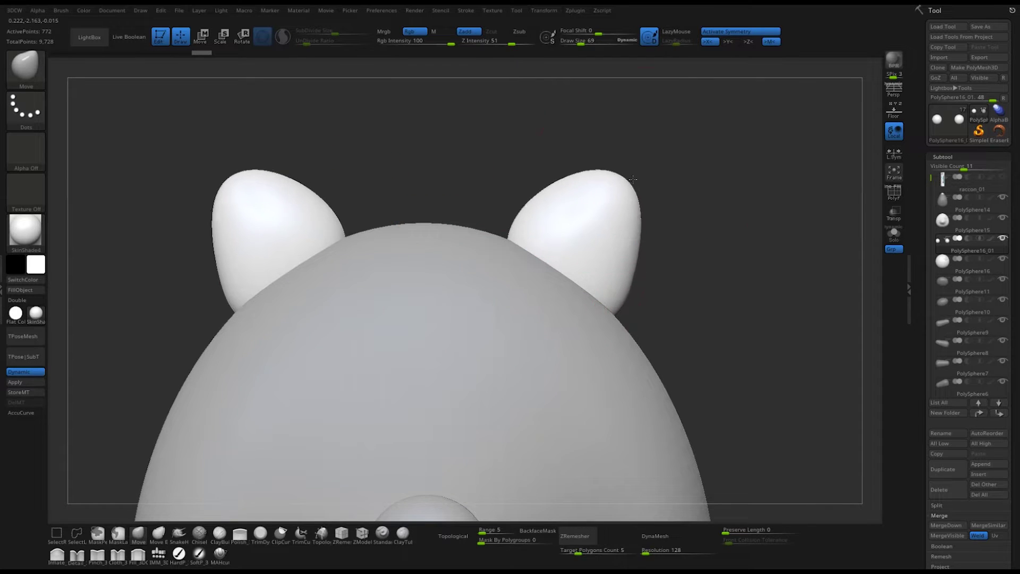
pyautogui.keyDown('alt'); pyautogui.click(455, 425); pyautogui.keyUp('alt')
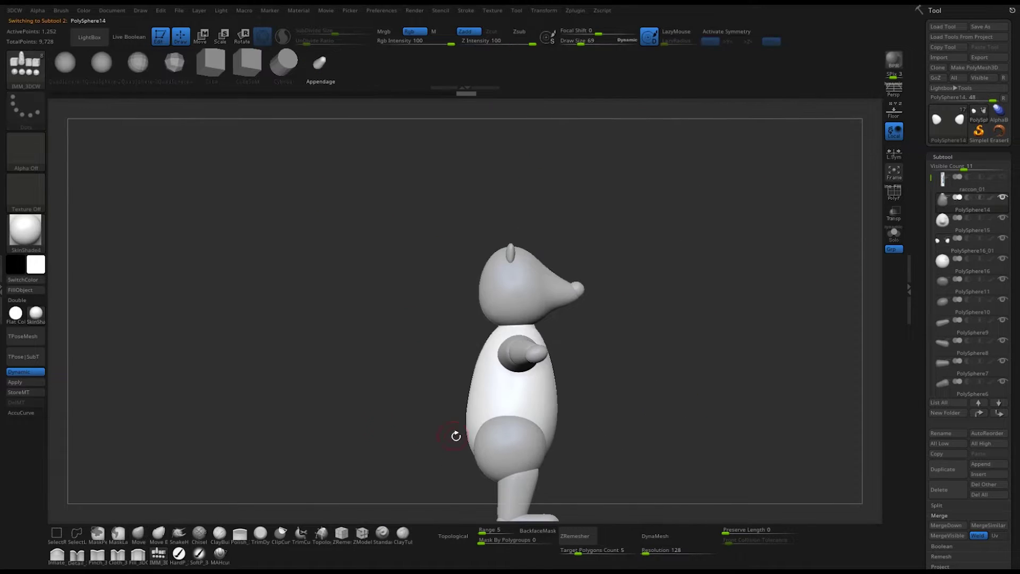
pyautogui.moveTo(693, 347); pyautogui.dragTo(487, 347)
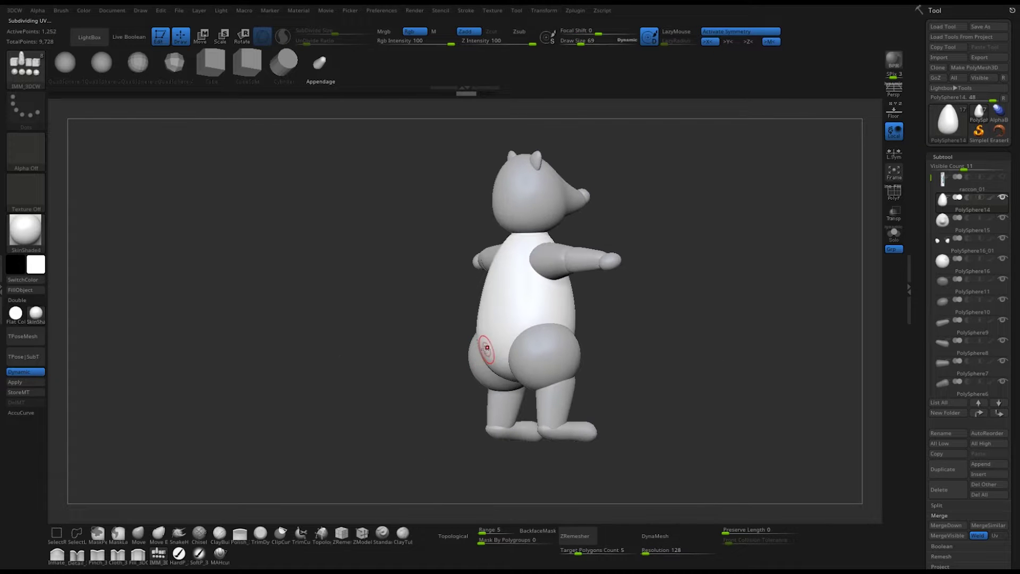
# Check the tail's placement with the Transpose gizmo along its length
pyautogui.press('w')
pyautogui.moveTo(430, 377)
pyautogui.mouseDown()
pyautogui.moveTo(520, 313)
pyautogui.moveTo(472, 395)
pyautogui.mouseUp()
pyautogui.hotkey('ctrl', 'z')
pyautogui.moveTo(823, 383); pyautogui.dragTo(637, 382)
pyautogui.keyDown('alt'); pyautogui.moveTo(255, 334); pyautogui.dragTo(221, 335); pyautogui.keyUp('alt')
pyautogui.moveTo(664, 298)
pyautogui.mouseDown()
pyautogui.moveTo(760, 298)
pyautogui.moveTo(508, 337)
pyautogui.mouseUp()
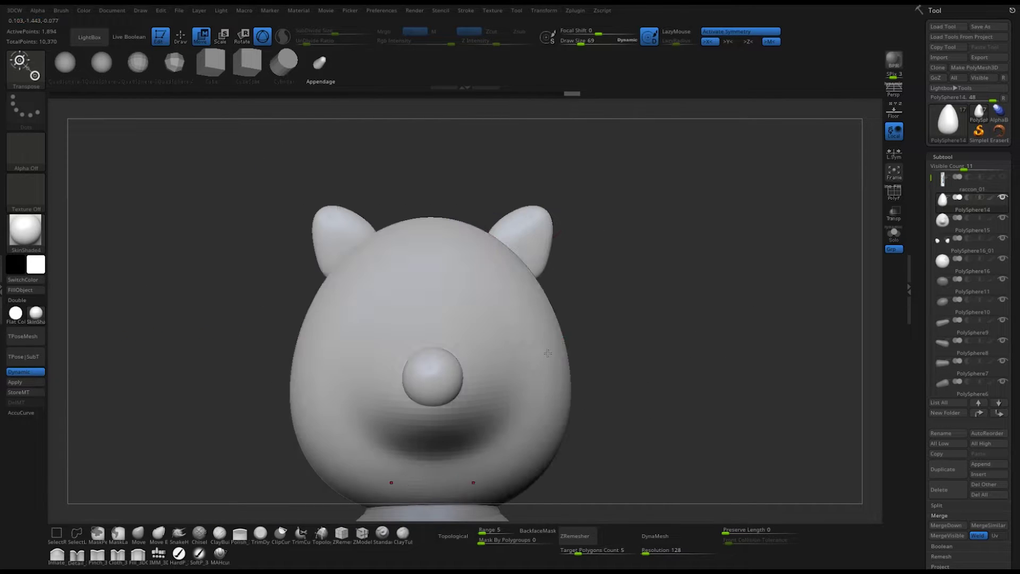
# Orbit around the head to review it and reselect the ears part
pyautogui.keyDown('alt'); pyautogui.click(424, 374); pyautogui.keyUp('alt')
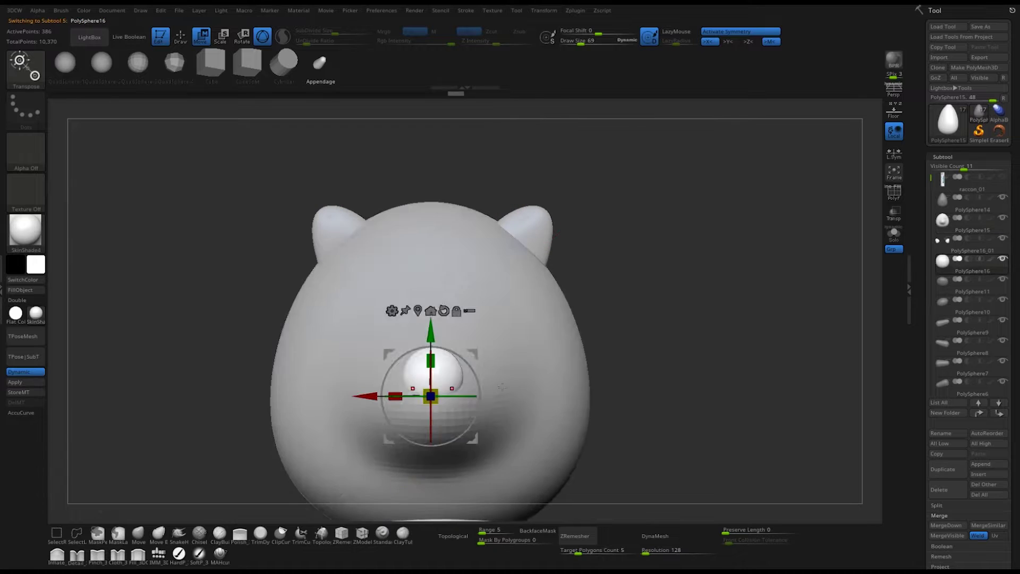
pyautogui.moveTo(420, 383); pyautogui.dragTo(546, 375)
pyautogui.moveTo(660, 353); pyautogui.dragTo(676, 276)
pyautogui.keyDown('alt'); pyautogui.click(354, 248); pyautogui.keyUp('alt')
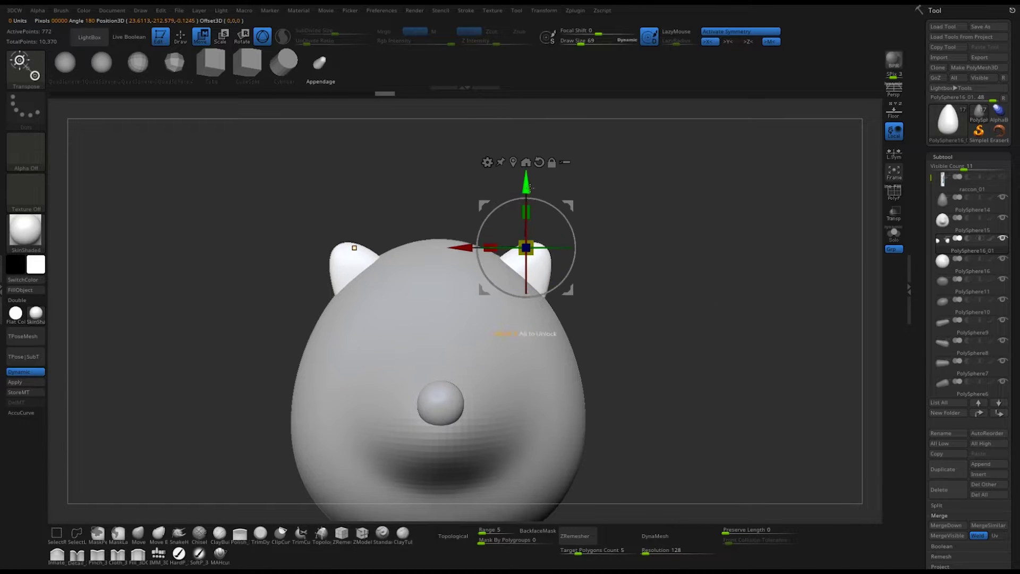
pyautogui.press('q')
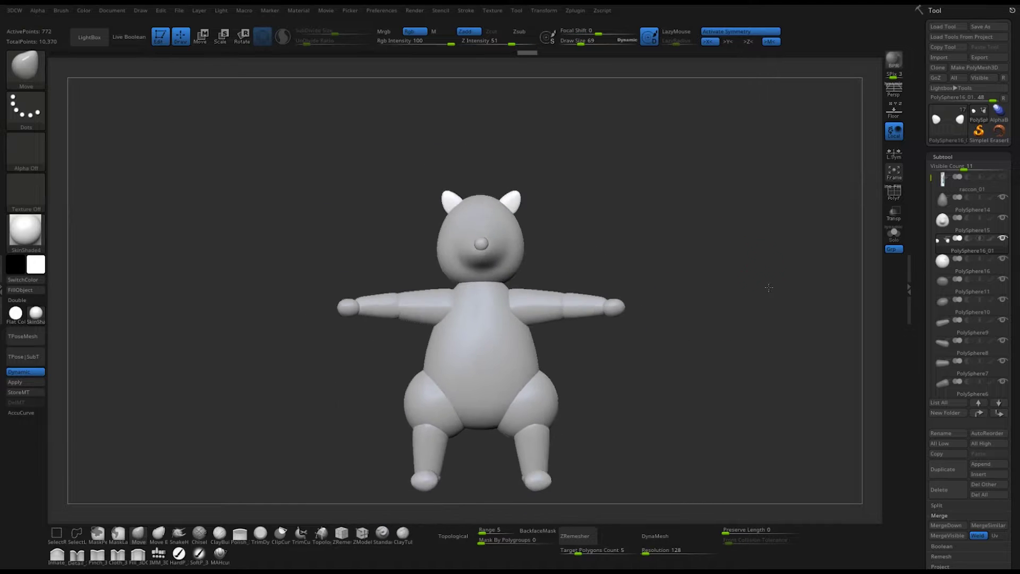
# Insert a lower-jaw sphere under the snout and solo the head
pyautogui.click(160, 554)
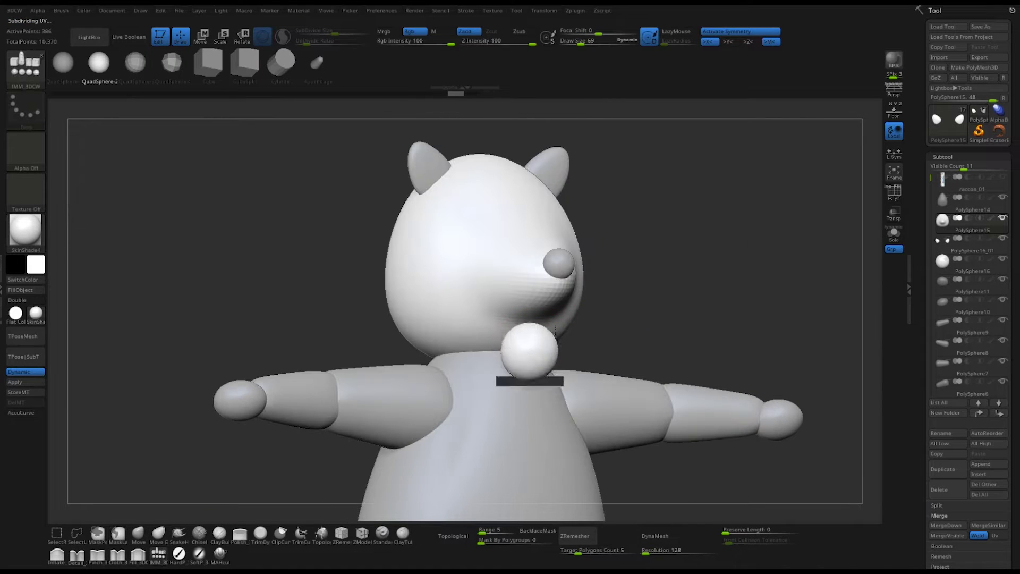
pyautogui.moveTo(555, 334); pyautogui.dragTo(593, 331)
pyautogui.press('w')
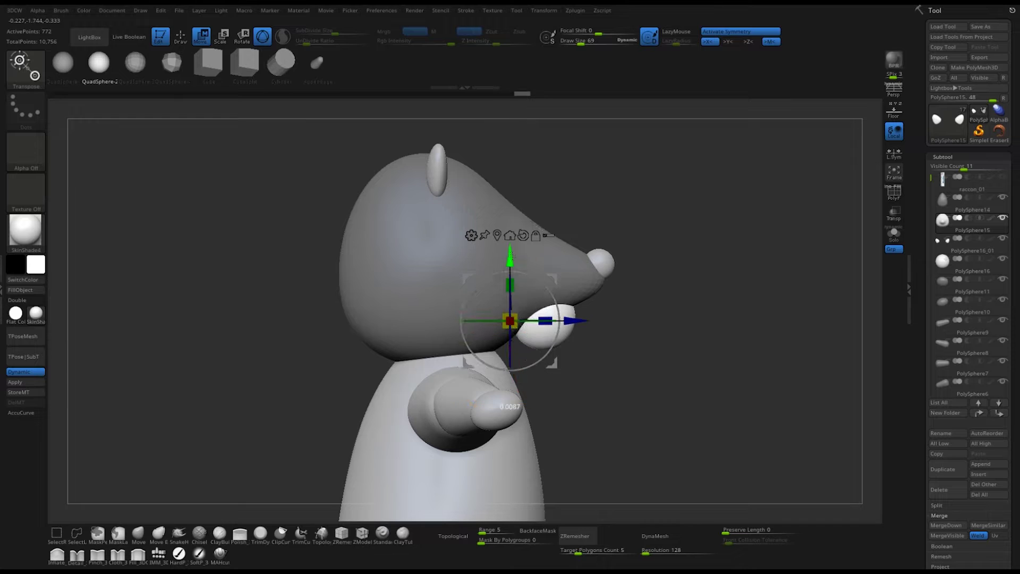
pyautogui.press('q')
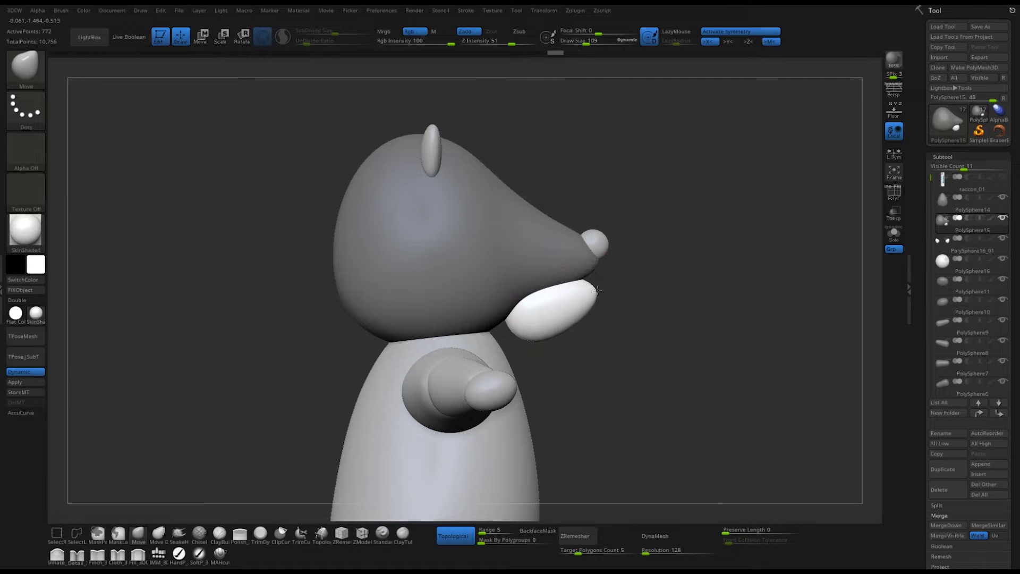
pyautogui.hotkey('ctrl', 'shift', 's')
# Check the jaw from front and side, enlarge the brush, and select the nose part
pyautogui.moveTo(532, 330)
pyautogui.mouseDown()
pyautogui.moveTo(701, 296)
pyautogui.moveTo(616, 294)
pyautogui.mouseUp()
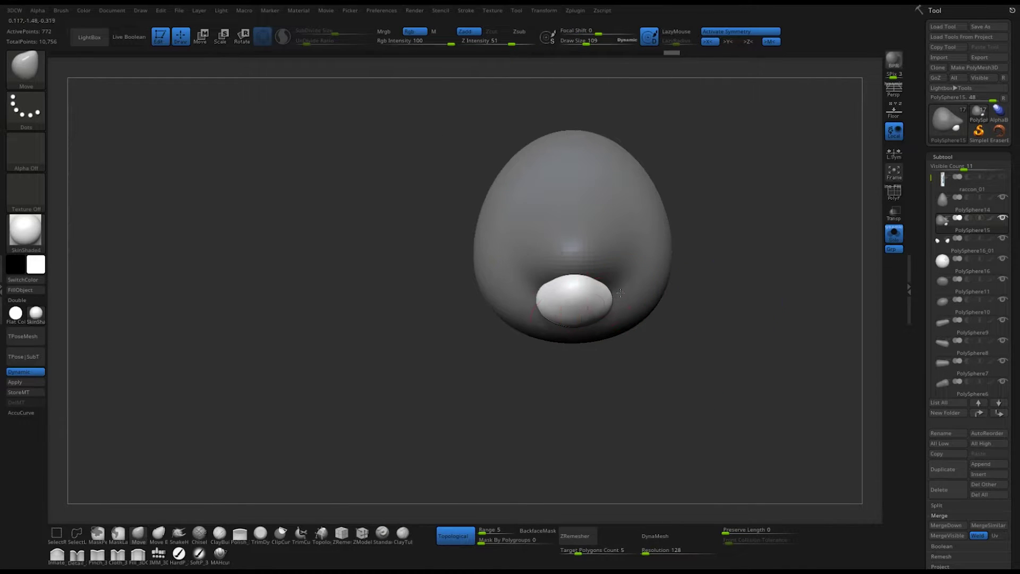
pyautogui.moveTo(523, 288)
pyautogui.mouseDown()
pyautogui.moveTo(720, 293)
pyautogui.moveTo(494, 337)
pyautogui.moveTo(681, 320)
pyautogui.mouseUp()
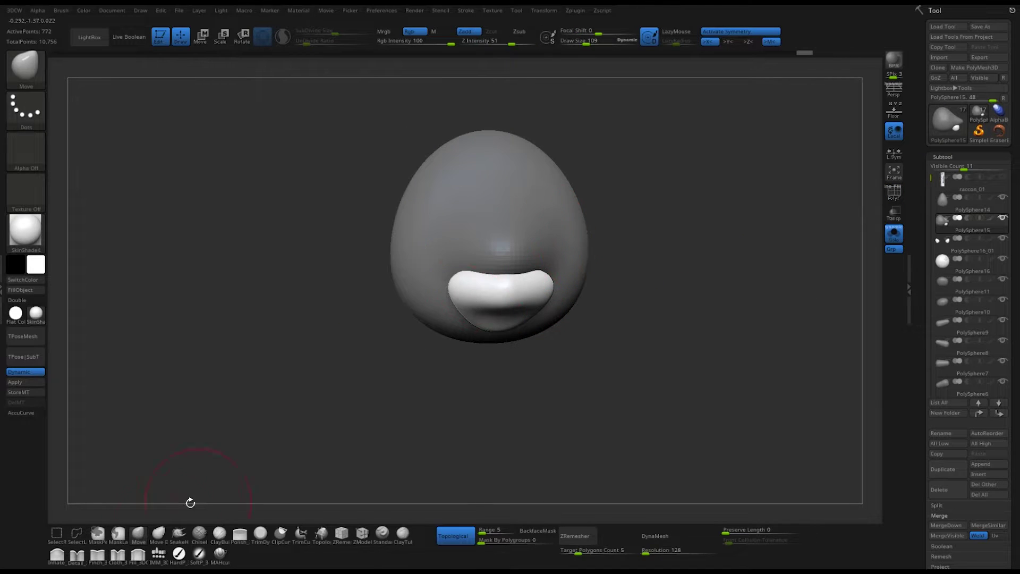
pyautogui.keyDown('alt'); pyautogui.click(517, 275); pyautogui.keyUp('alt')
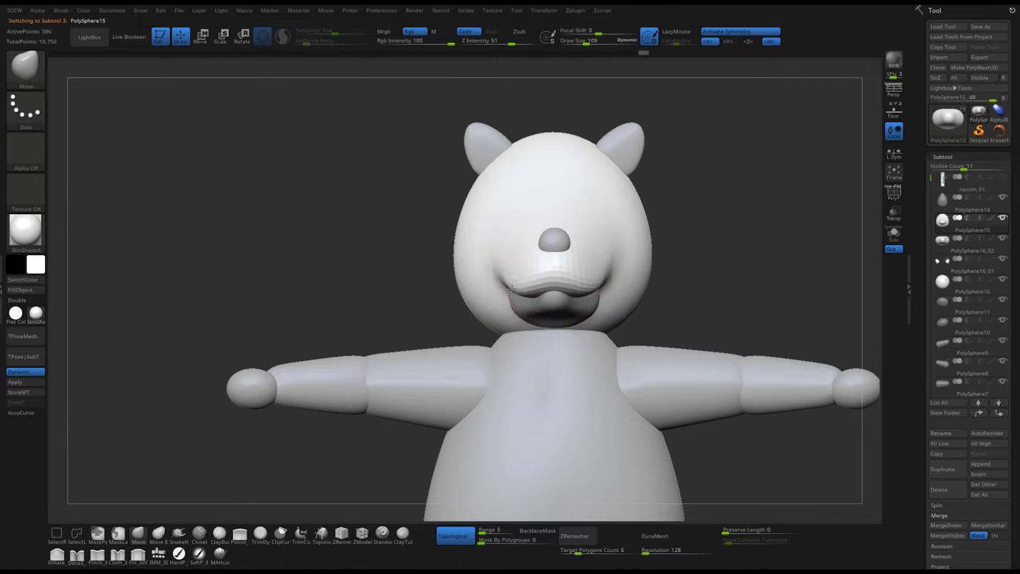
pyautogui.moveTo(512, 288); pyautogui.dragTo(611, 296)
pyautogui.moveTo(637, 247)
pyautogui.mouseDown()
pyautogui.moveTo(787, 244)
pyautogui.moveTo(610, 264)
pyautogui.mouseUp()
pyautogui.moveTo(769, 242); pyautogui.dragTo(584, 259)
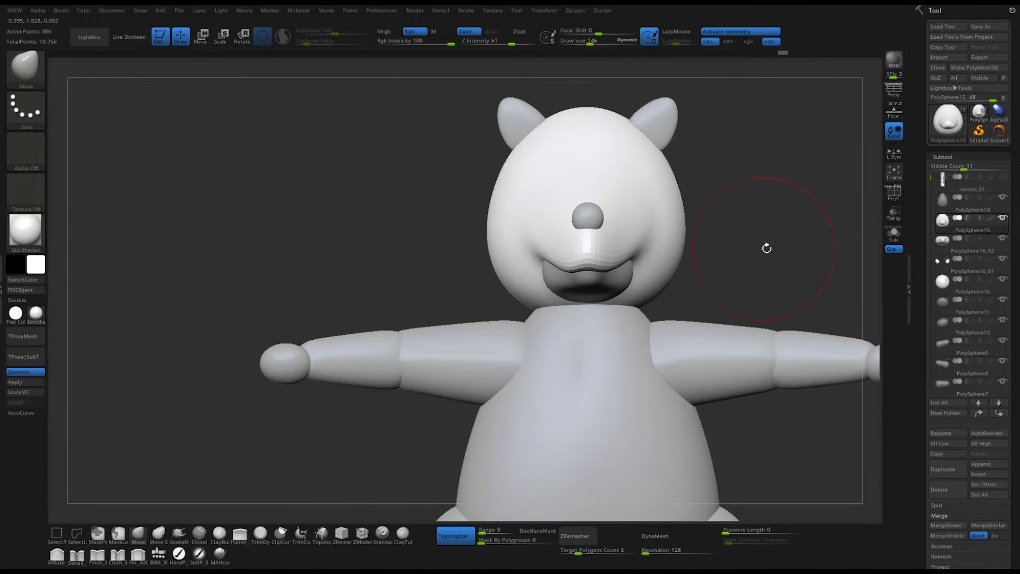
pyautogui.moveTo(766, 248); pyautogui.dragTo(611, 250)
pyautogui.press('w')
pyautogui.keyDown('alt'); pyautogui.click(558, 221); pyautogui.keyUp('alt')
# Stretch the snout, hide Polyframe, seat the nose sphere on the tip, and carve brow creases
pyautogui.moveTo(690, 265)
pyautogui.mouseDown()
pyautogui.moveTo(611, 255)
pyautogui.moveTo(608, 196)
pyautogui.mouseUp()
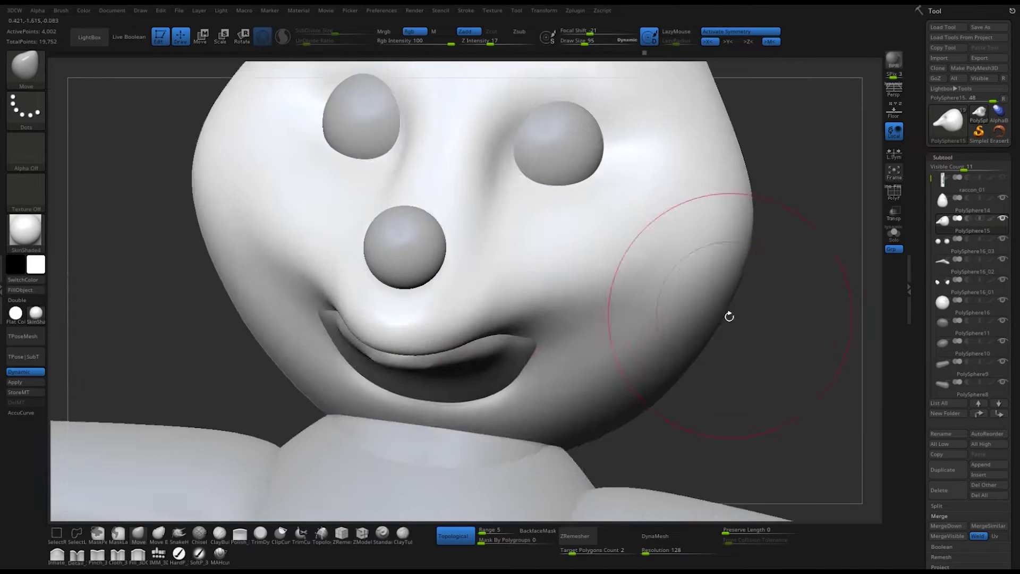
pyautogui.moveTo(729, 314); pyautogui.dragTo(681, 287)
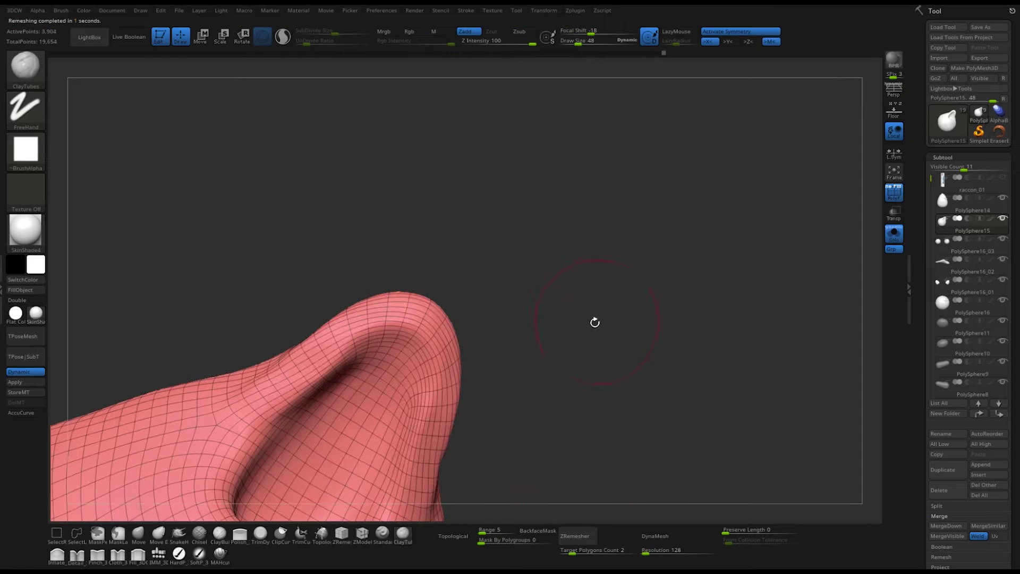
pyautogui.hotkey('shift', 'f')
pyautogui.moveTo(485, 319); pyautogui.dragTo(546, 327)
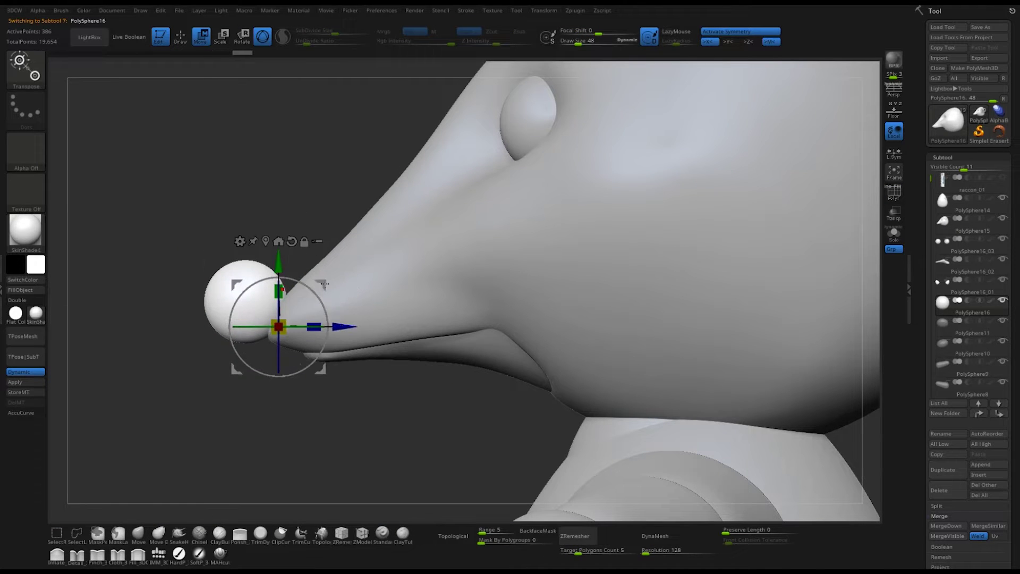
pyautogui.moveTo(389, 268); pyautogui.dragTo(306, 271, button='right')
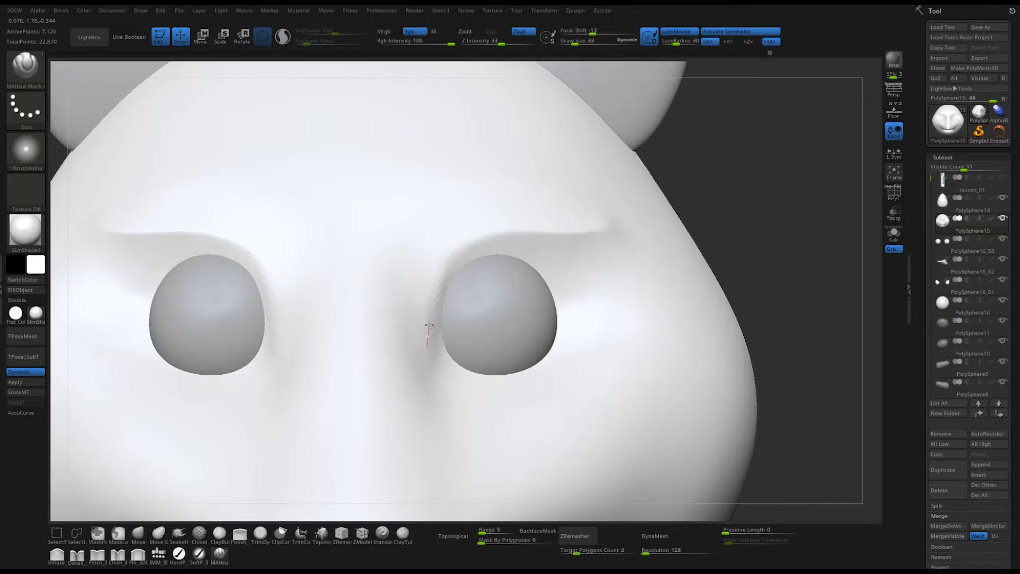
pyautogui.moveTo(429, 325); pyautogui.dragTo(468, 250)
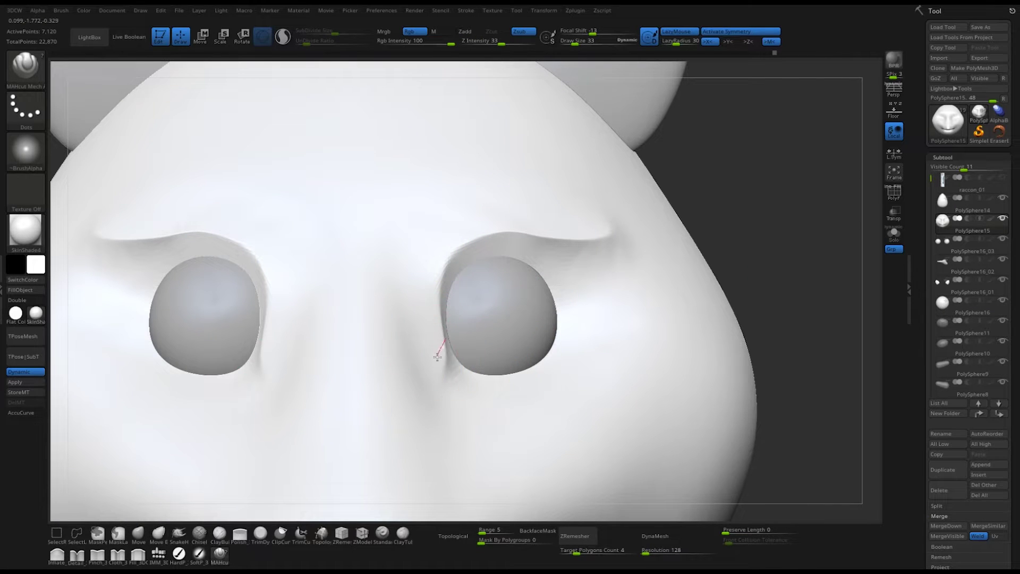
# Build up the brow, then smooth and deepen the inner ear cavity
pyautogui.moveTo(568, 354); pyautogui.dragTo(659, 225)
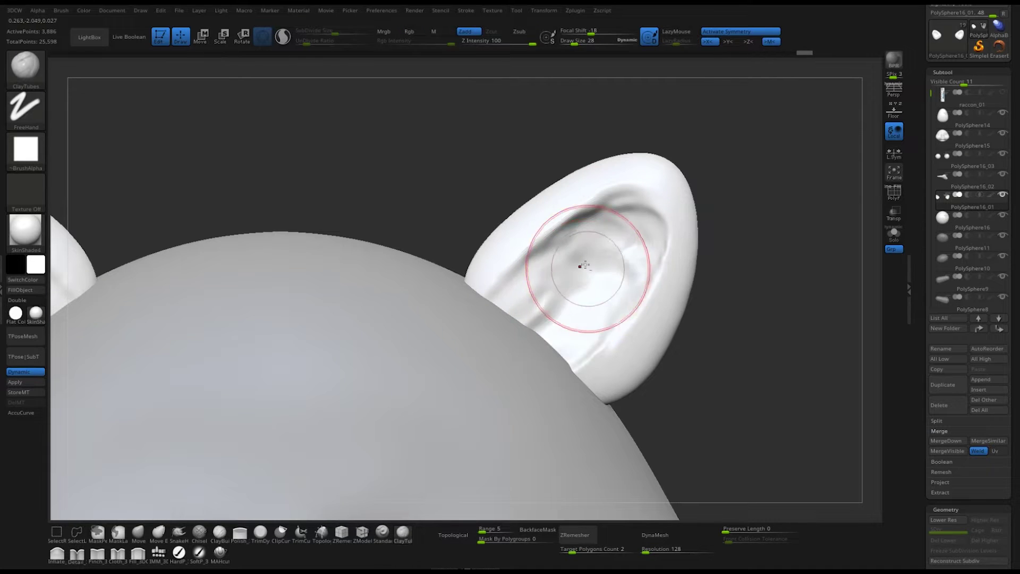
pyautogui.moveTo(584, 265)
pyautogui.keyDown('shift'); pyautogui.mouseDown()
pyautogui.moveTo(615, 239)
pyautogui.moveTo(555, 291)
pyautogui.mouseUp(); pyautogui.keyUp('shift')
pyautogui.moveTo(618, 229); pyautogui.dragTo(530, 317)
pyautogui.moveTo(743, 319); pyautogui.dragTo(664, 212)
# Soften the ear's interior, push its inner bowl into shape with Move, and smooth the ear base
pyautogui.moveTo(504, 295)
pyautogui.mouseDown()
pyautogui.moveTo(723, 278)
pyautogui.moveTo(689, 218)
pyautogui.mouseUp()
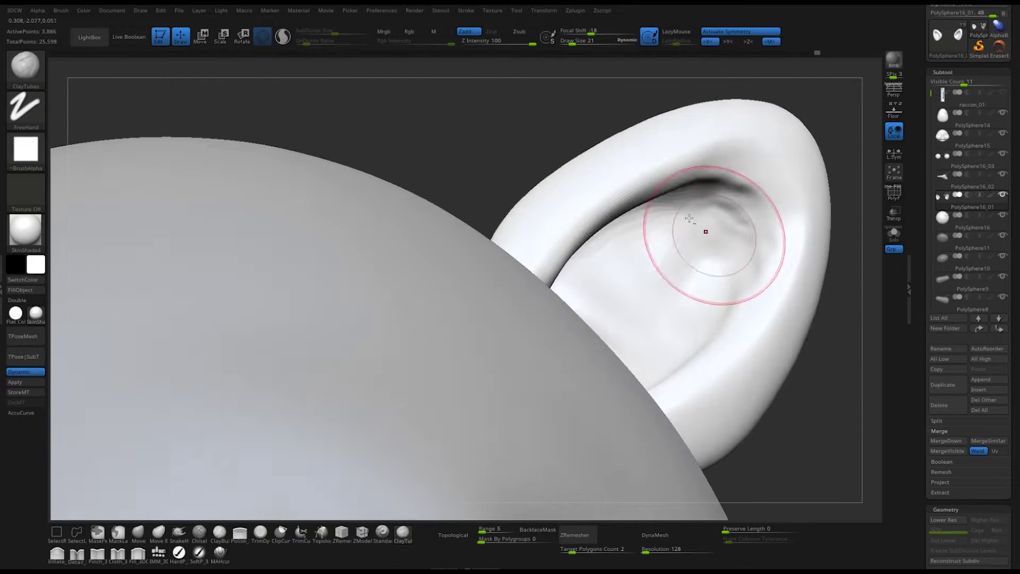
pyautogui.moveTo(803, 262)
pyautogui.mouseDown()
pyautogui.moveTo(816, 370)
pyautogui.moveTo(660, 290)
pyautogui.moveTo(679, 372)
pyautogui.moveTo(707, 340)
pyautogui.moveTo(725, 348)
pyautogui.moveTo(672, 372)
pyautogui.moveTo(686, 392)
pyautogui.moveTo(604, 290)
pyautogui.mouseUp()
pyautogui.press('space')
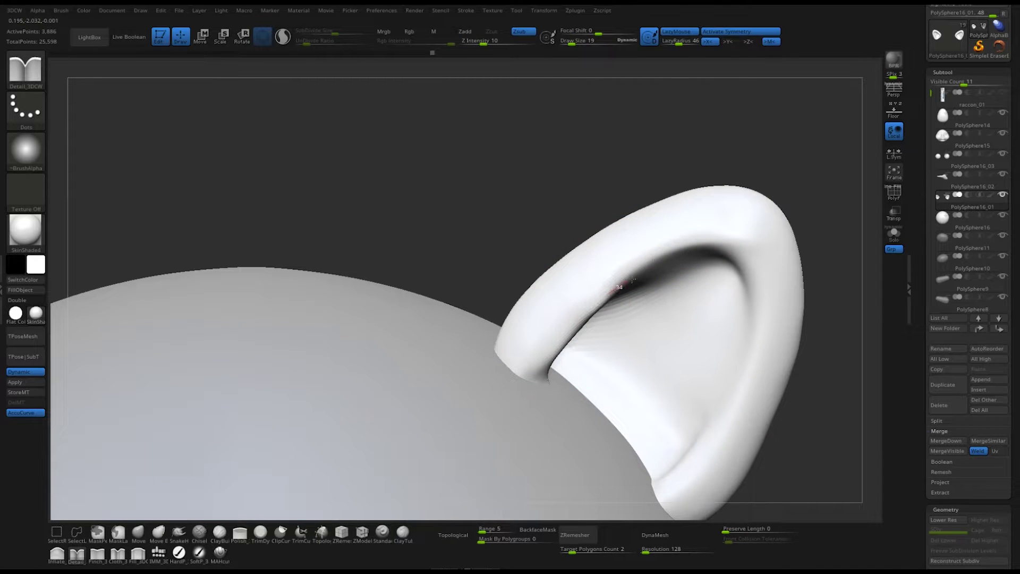
pyautogui.moveTo(635, 473); pyautogui.dragTo(764, 209)
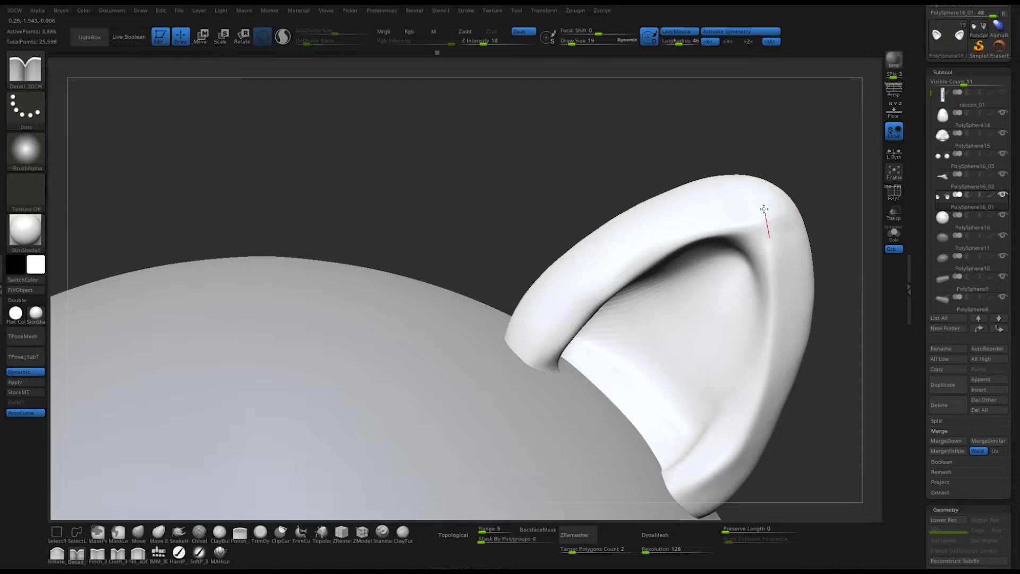
pyautogui.click(137, 533)
pyautogui.moveTo(755, 321); pyautogui.dragTo(649, 266)
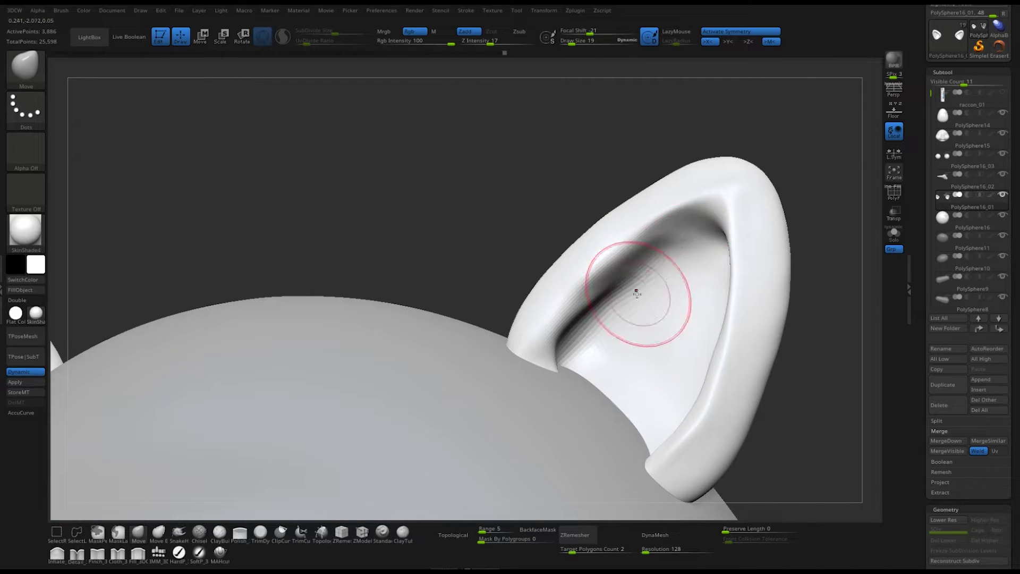
pyautogui.moveTo(612, 298)
pyautogui.keyDown('shift'); pyautogui.mouseDown()
pyautogui.moveTo(609, 439)
pyautogui.moveTo(666, 309)
pyautogui.moveTo(513, 428)
pyautogui.mouseUp(); pyautogui.keyUp('shift')
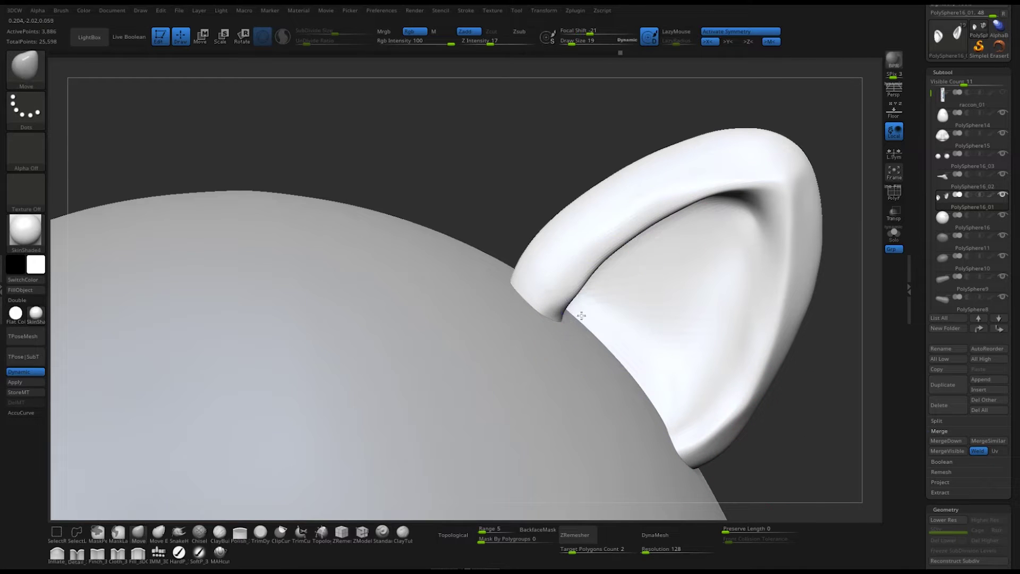
pyautogui.moveTo(604, 291)
pyautogui.keyDown('shift'); pyautogui.mouseDown()
pyautogui.moveTo(614, 239)
pyautogui.moveTo(700, 199)
pyautogui.mouseUp(); pyautogui.keyUp('shift')
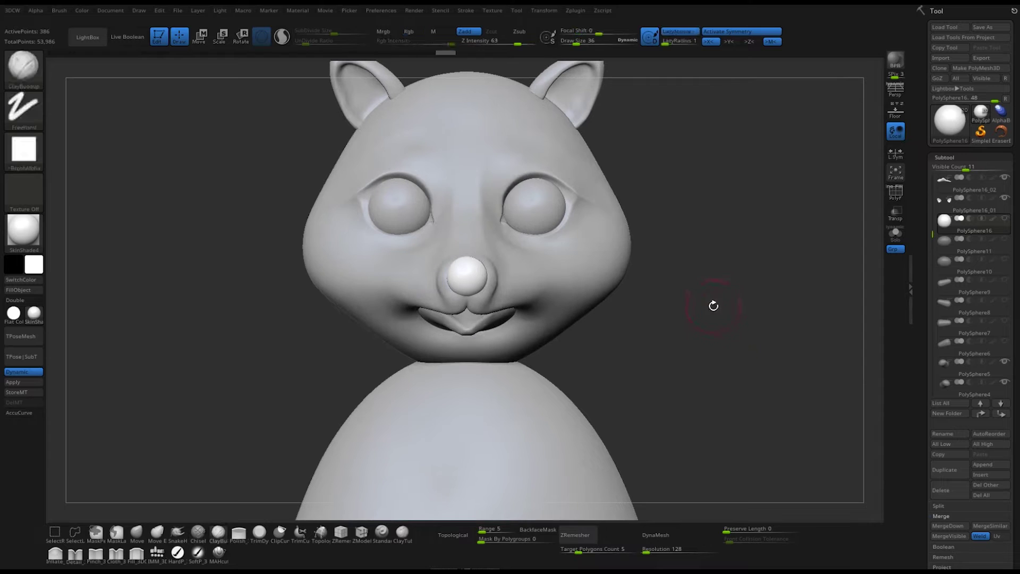
# Select the head and push both cheeks and the lower cheeks outward with Move
pyautogui.keyDown('alt'); pyautogui.click(603, 265); pyautogui.keyUp('alt')
pyautogui.press('space')
pyautogui.moveTo(634, 255); pyautogui.dragTo(646, 247)
pyautogui.moveTo(598, 302); pyautogui.dragTo(646, 283)
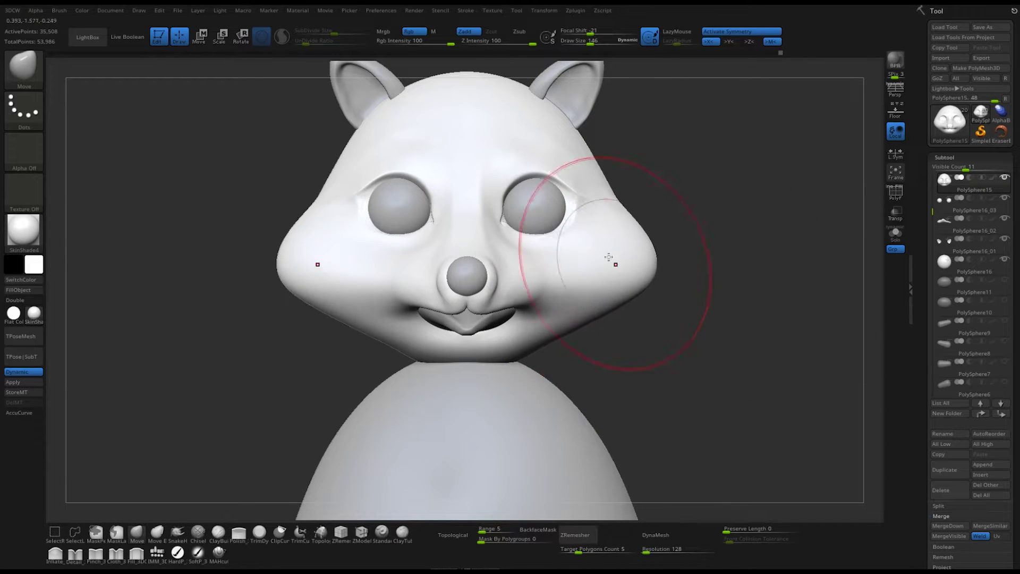
pyautogui.moveTo(627, 251); pyautogui.dragTo(637, 289)
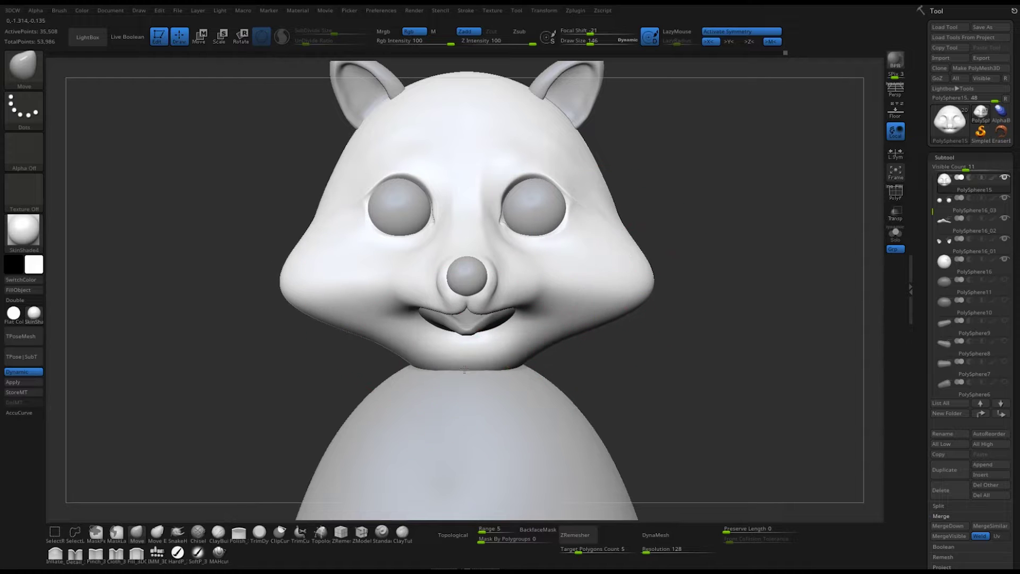
# Build up both cheeks with a small ClayTubes brush and smooth the strokes
pyautogui.press('b')
pyautogui.press('c')
pyautogui.press('t')
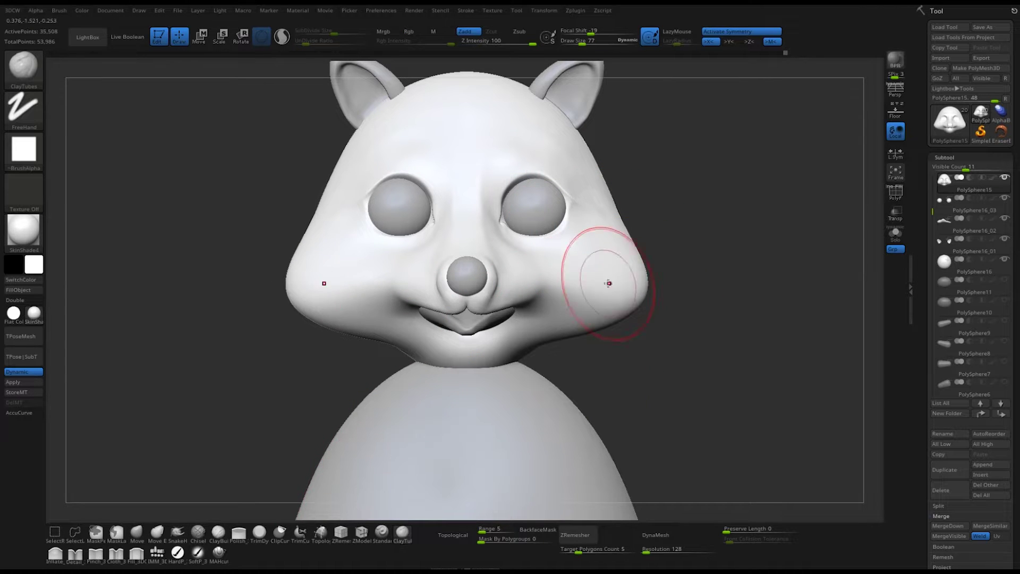
pyautogui.moveTo(632, 266); pyautogui.dragTo(568, 302)
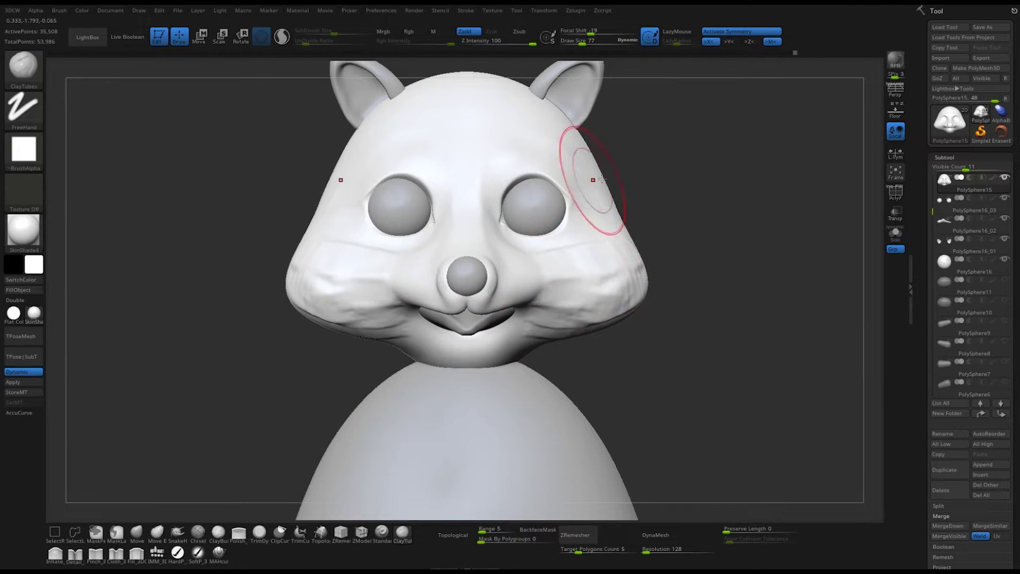
pyautogui.keyDown('shift'); pyautogui.moveTo(599, 179); pyautogui.dragTo(625, 301); pyautogui.keyUp('shift')
# Solo the head and reshape both cheeks symmetrically into a rounder face
pyautogui.click(895, 234)
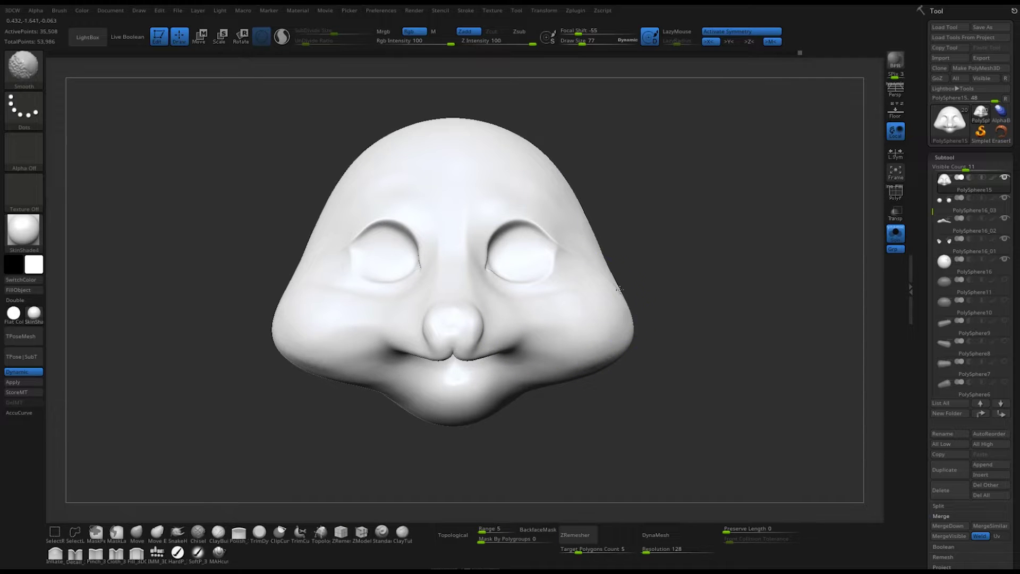
pyautogui.scroll(5, 489, 330)
pyautogui.press('space')
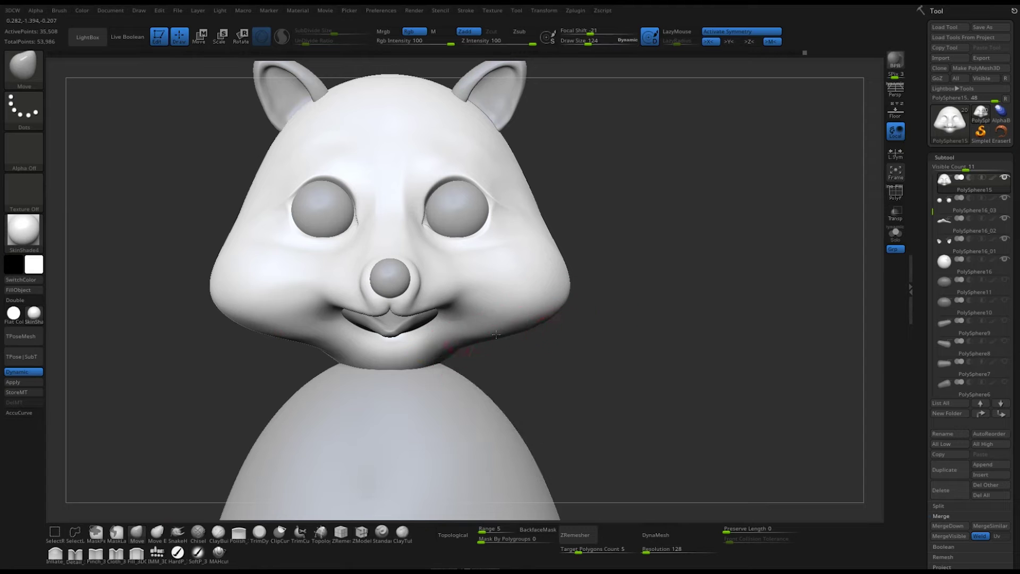
pyautogui.moveTo(561, 247); pyautogui.dragTo(562, 260)
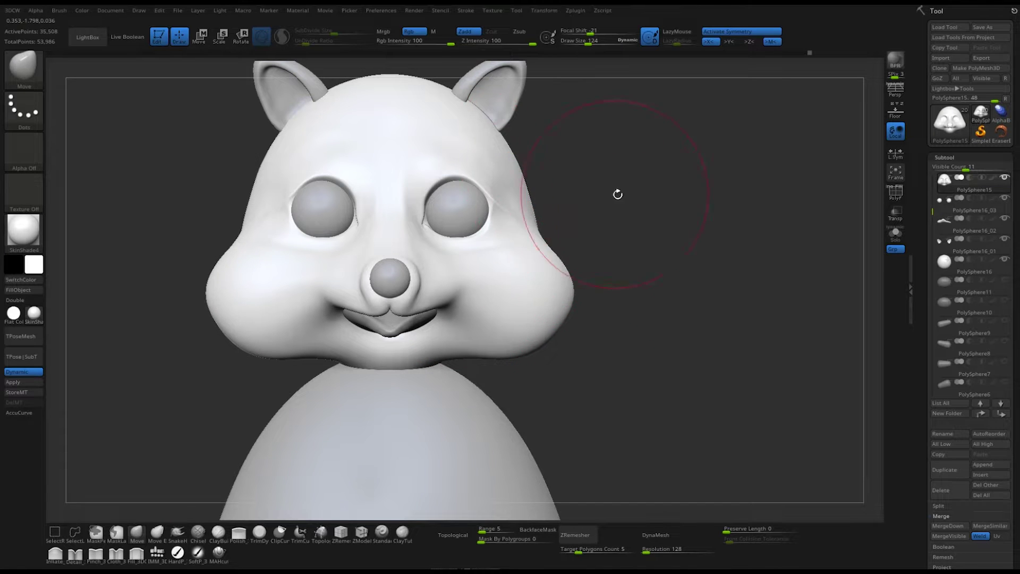
pyautogui.moveTo(618, 194); pyautogui.dragTo(769, 311)
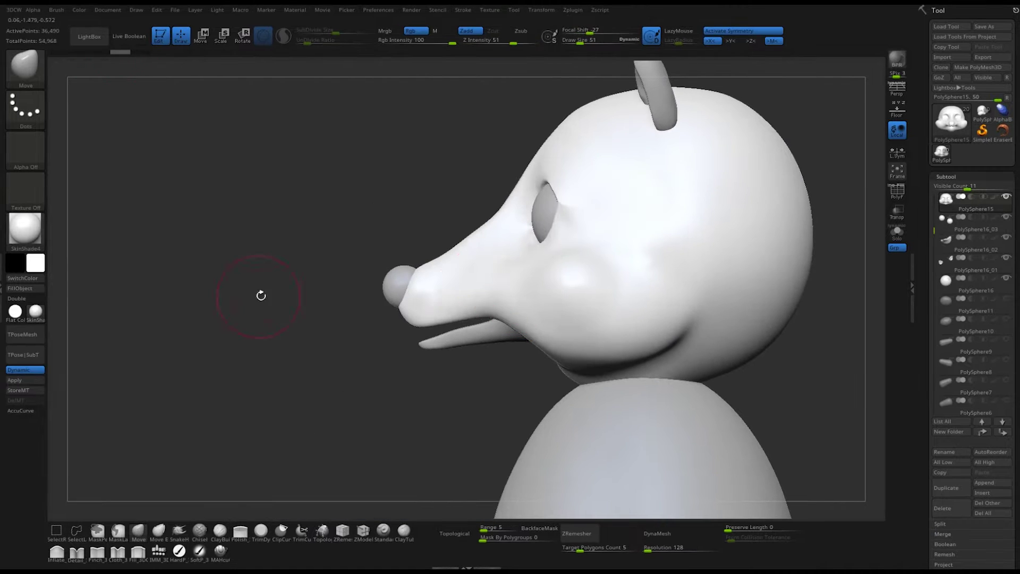
# Insert a new sphere with the 3DCW insert brush and scale it with Transpose
pyautogui.press('space')
pyautogui.moveTo(219, 304); pyautogui.dragTo(236, 305)
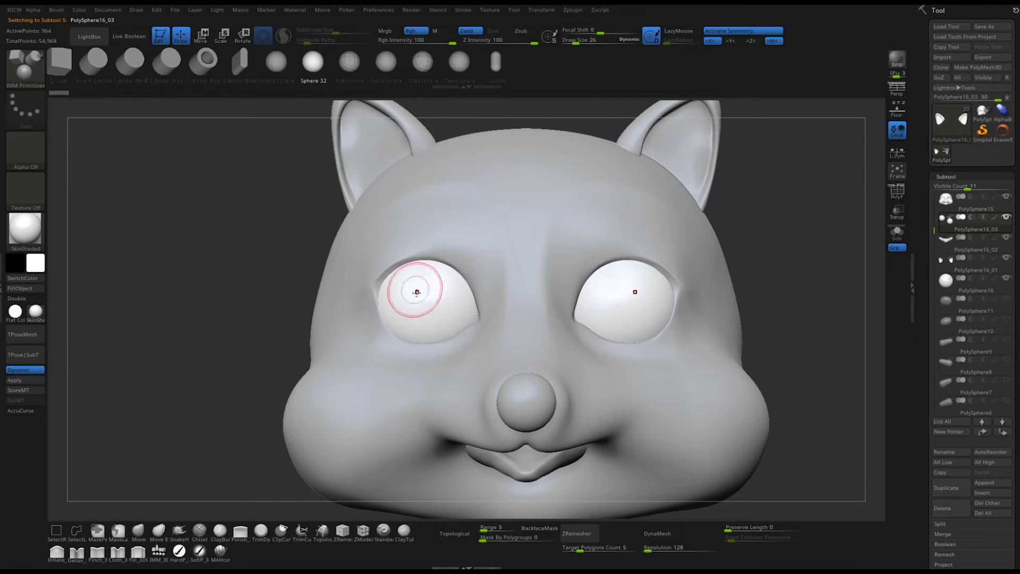
pyautogui.moveTo(765, 292); pyautogui.dragTo(239, 274)
pyautogui.press('q')
pyautogui.click(385, 296)
pyautogui.press('w')
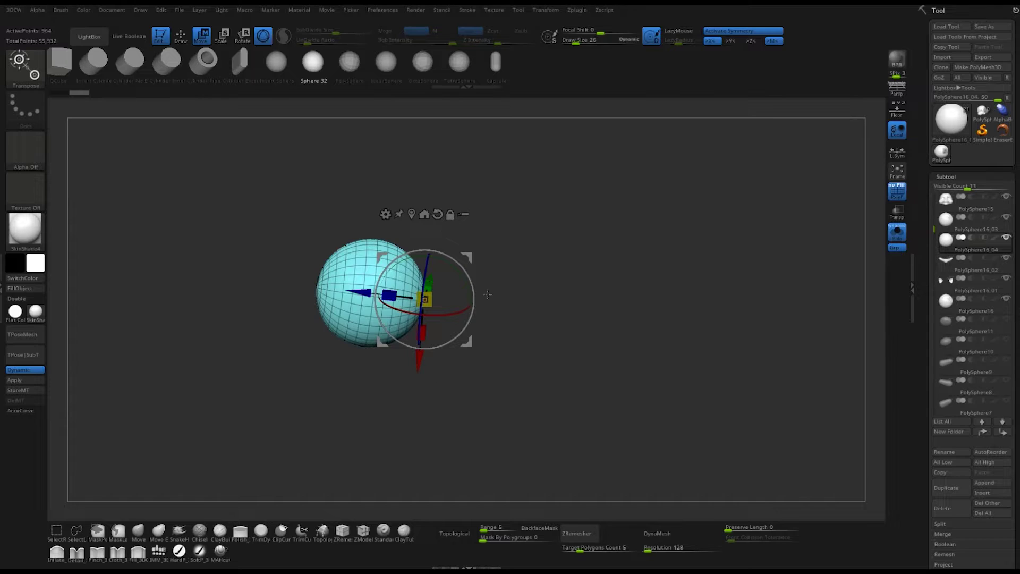
pyautogui.moveTo(412, 250)
pyautogui.mouseDown()
pyautogui.moveTo(350, 243)
pyautogui.moveTo(330, 209)
pyautogui.mouseUp()
# Halve the sphere with ClipCurve and lower the halves as lids onto both eyeballs
pyautogui.hotkey('ctrl', 'shift')
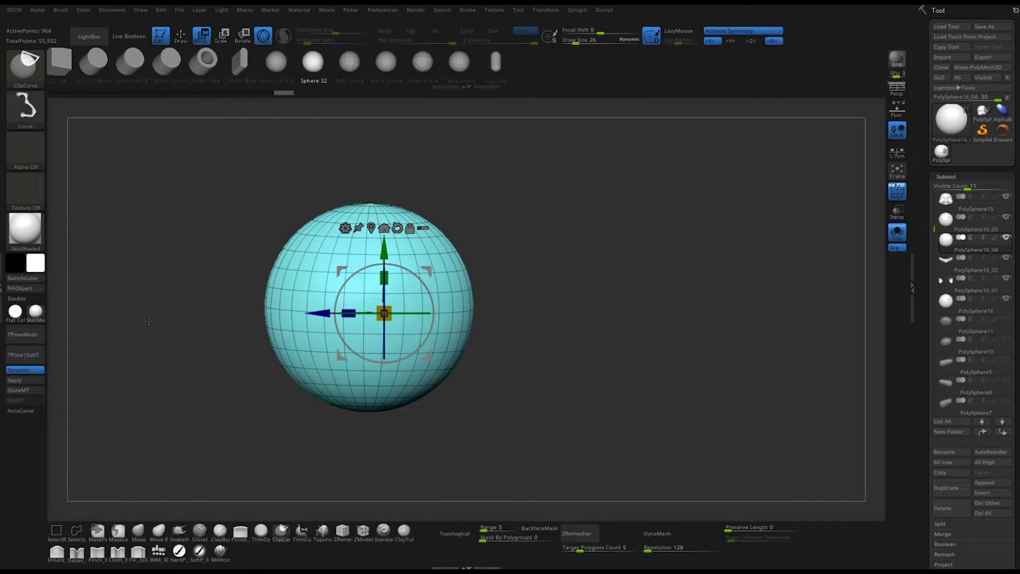
pyautogui.keyDown('ctrl'); pyautogui.keyDown('shift'); pyautogui.moveTo(559, 318); pyautogui.dragTo(560, 318); pyautogui.keyUp('shift'); pyautogui.keyUp('ctrl')
pyautogui.click(896, 232)
pyautogui.moveTo(312, 330); pyautogui.dragTo(551, 352)
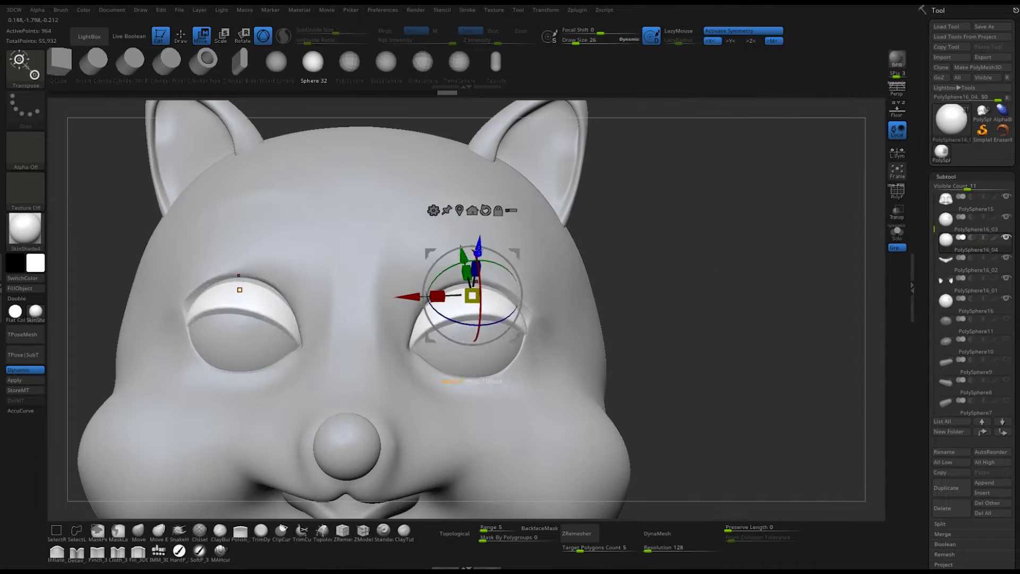
pyautogui.moveTo(455, 232); pyautogui.dragTo(455, 245)
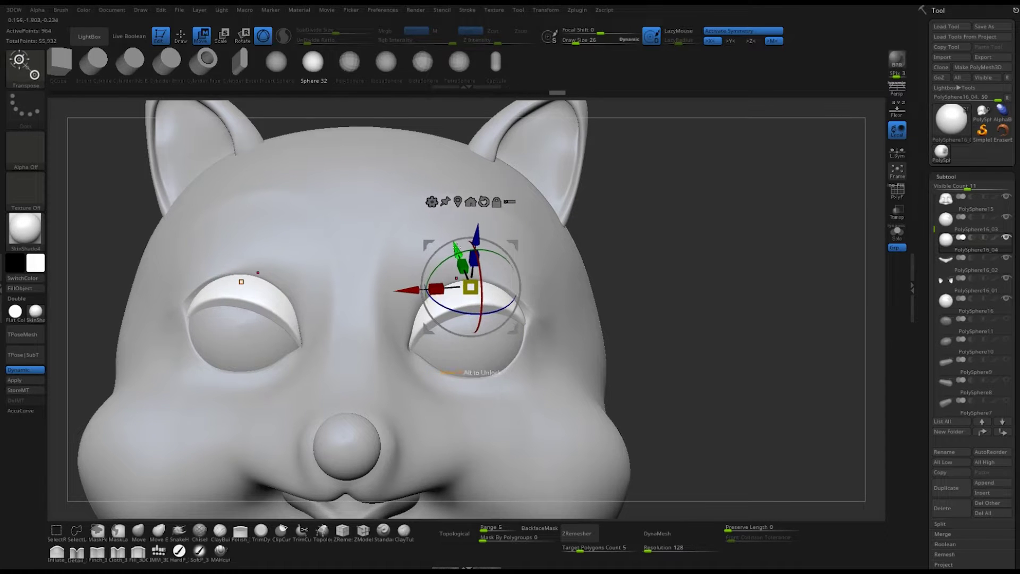
pyautogui.moveTo(772, 302); pyautogui.dragTo(435, 266)
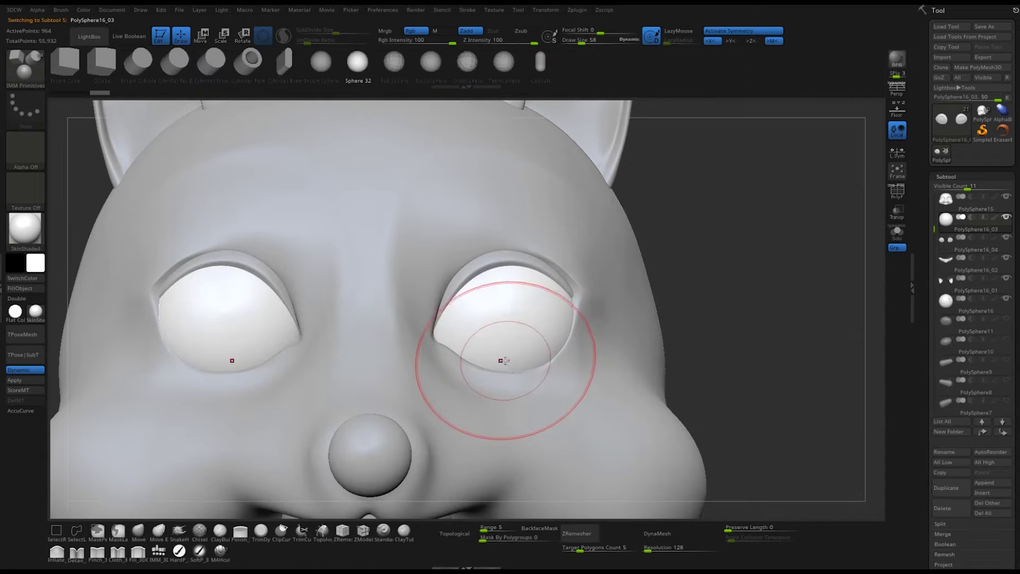
pyautogui.moveTo(504, 360); pyautogui.dragTo(529, 354)
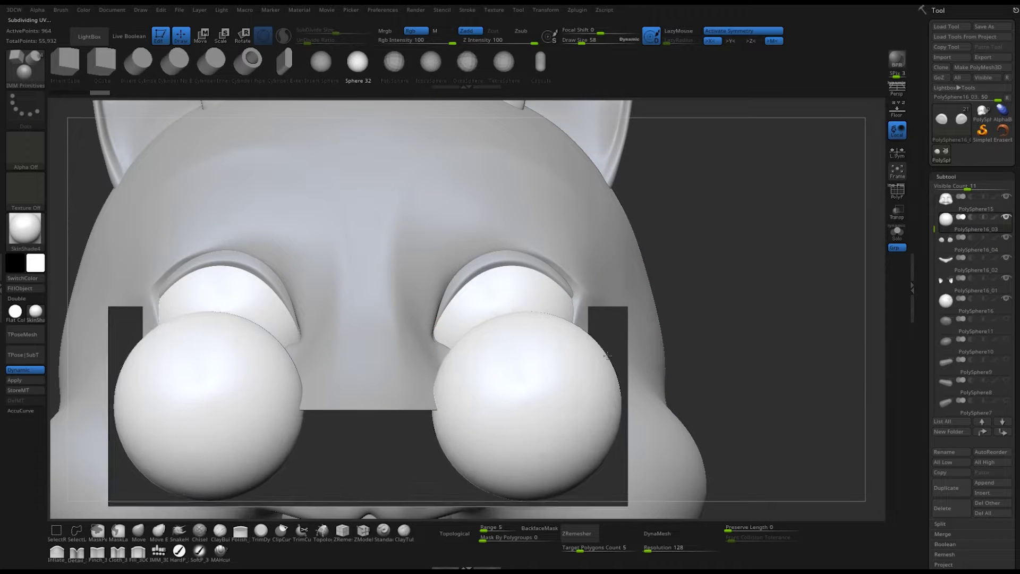
# Insert another sphere, solo it with Polyframe on, and slice it with ClipCurve
pyautogui.press('space')
pyautogui.click(545, 296)
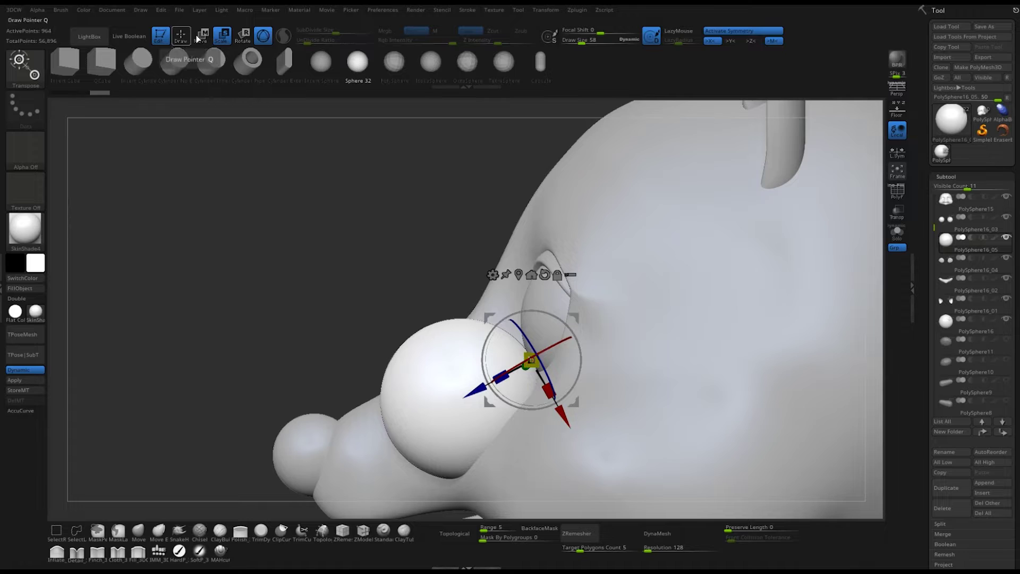
pyautogui.press('w')
pyautogui.hotkey('shift', 'alt', 's')
pyautogui.moveTo(526, 302); pyautogui.dragTo(509, 399)
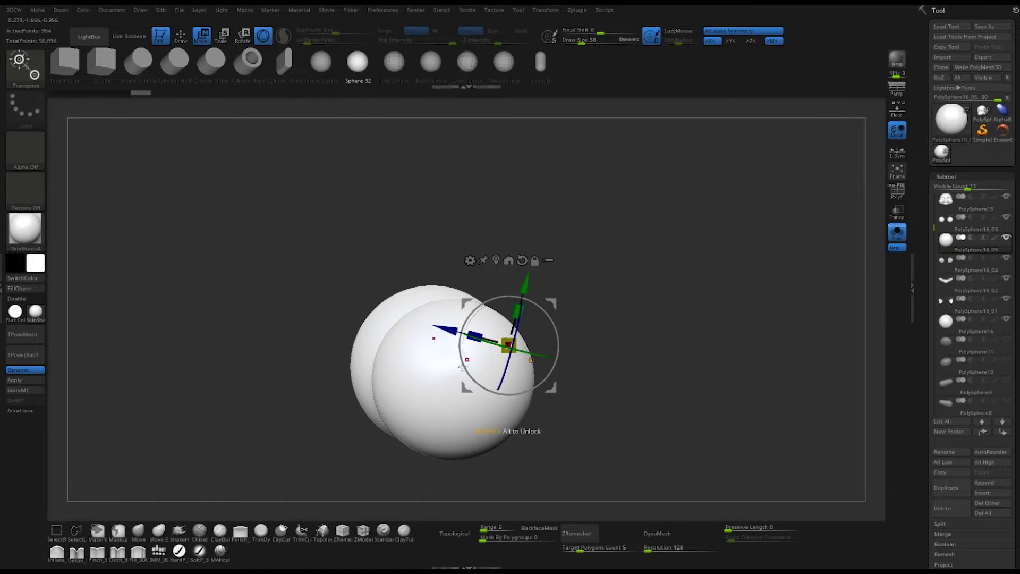
pyautogui.hotkey('shift', 'f')
pyautogui.moveTo(370, 345)
pyautogui.keyDown('ctrl'); pyautogui.keyDown('shift'); pyautogui.mouseDown()
pyautogui.moveTo(626, 335)
pyautogui.moveTo(475, 346)
pyautogui.moveTo(680, 286)
pyautogui.moveTo(650, 319)
pyautogui.mouseUp(); pyautogui.keyUp('shift'); pyautogui.keyUp('ctrl')
pyautogui.hotkey('alt', 's')
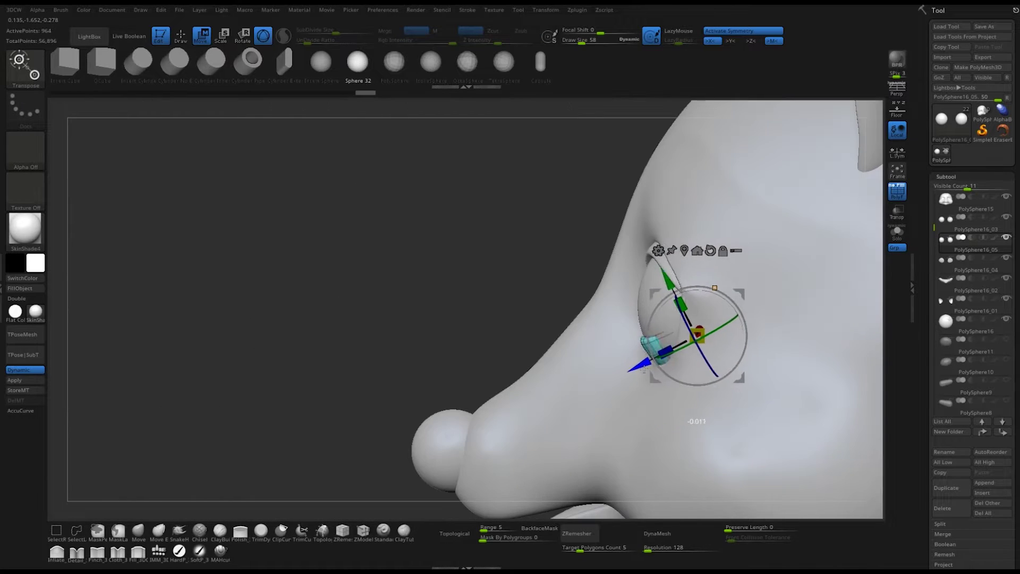
# Fit the lower lids against the eyes with the Transpose gizmo and check them
pyautogui.moveTo(580, 340)
pyautogui.mouseDown()
pyautogui.moveTo(554, 356)
pyautogui.moveTo(732, 320)
pyautogui.mouseUp()
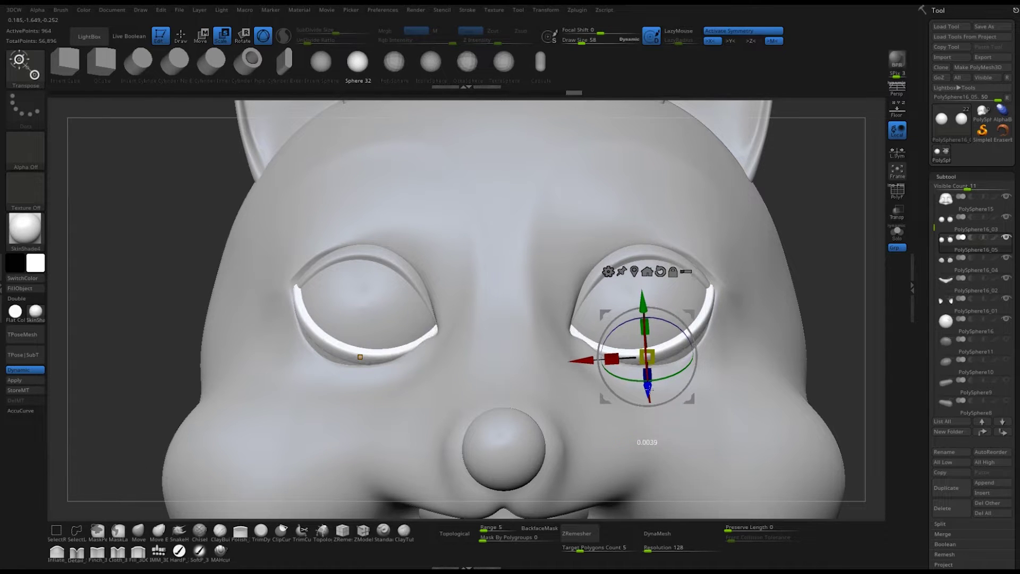
pyautogui.press('q')
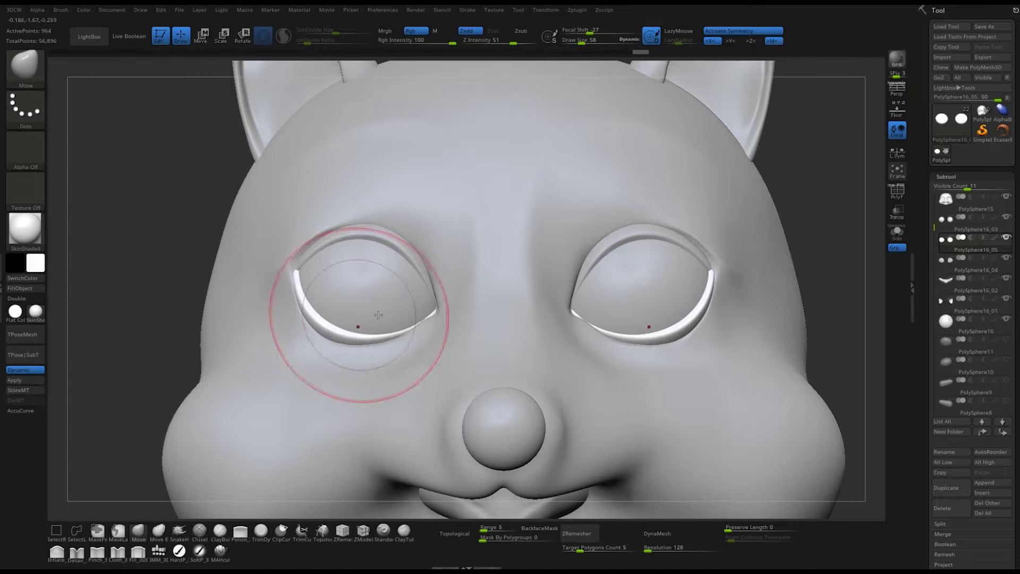
pyautogui.moveTo(836, 241)
pyautogui.mouseDown()
pyautogui.moveTo(375, 330)
pyautogui.moveTo(330, 282)
pyautogui.moveTo(689, 275)
pyautogui.mouseUp()
pyautogui.press('f')
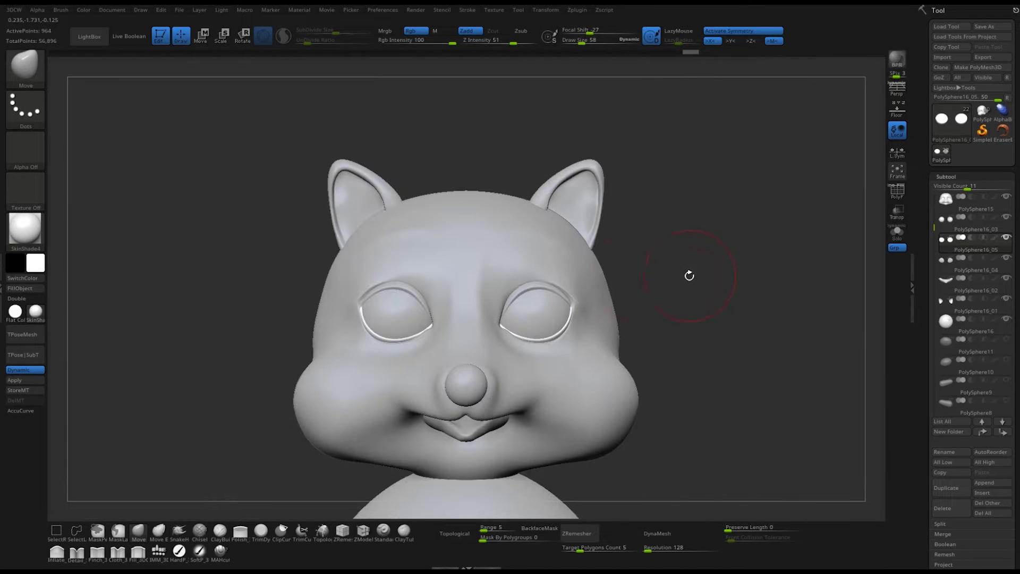
pyautogui.moveTo(673, 321)
pyautogui.keyDown('alt'); pyautogui.mouseDown()
pyautogui.moveTo(51, 481)
pyautogui.moveTo(319, 318)
pyautogui.moveTo(159, 444)
pyautogui.mouseUp(); pyautogui.keyUp('alt')
# Select the head with a small Pinch brush for the eyelid creases
pyautogui.press('b')
pyautogui.press('p')
pyautogui.press('i')
pyautogui.keyDown('alt'); pyautogui.click(524, 182); pyautogui.keyUp('alt')
pyautogui.press('space')
pyautogui.moveTo(690, 254); pyautogui.dragTo(599, 175)
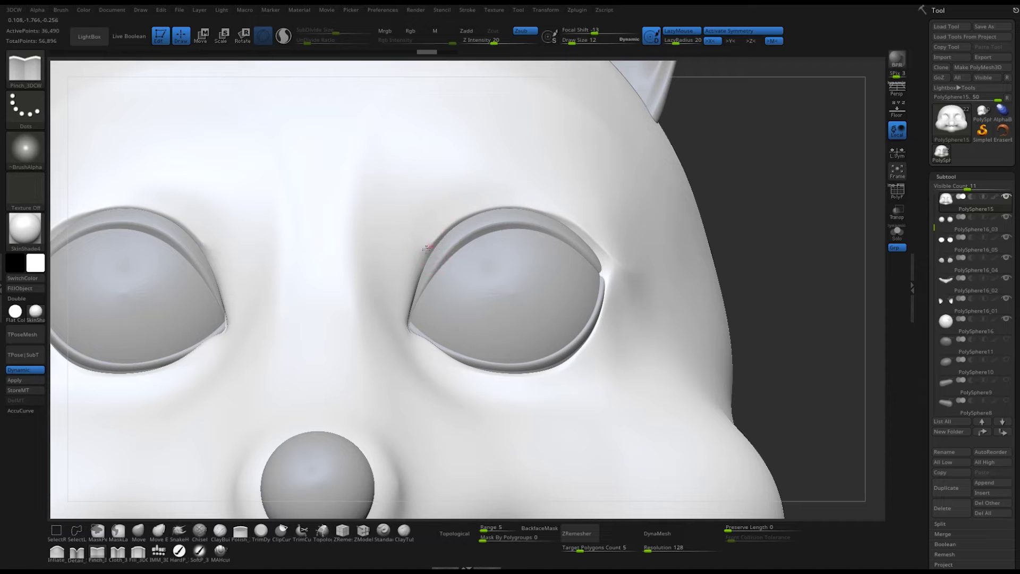
# Smooth the skin around the eyelids and turn the head to check the eyes from the front
pyautogui.press('shift')
pyautogui.press('f')
pyautogui.moveTo(673, 205)
pyautogui.mouseDown()
pyautogui.moveTo(668, 216)
pyautogui.moveTo(695, 255)
pyautogui.moveTo(682, 266)
pyautogui.mouseUp()
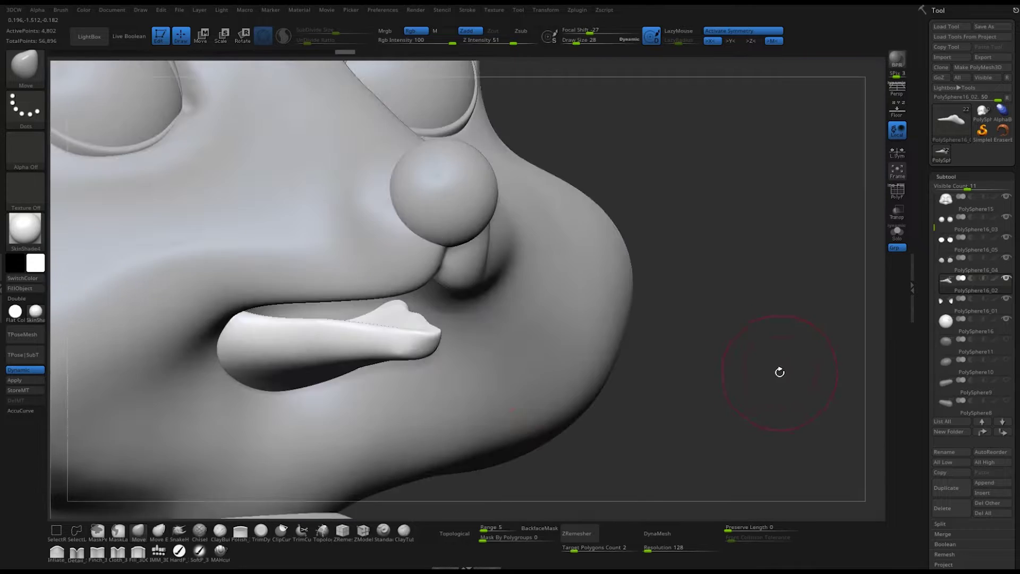
pyautogui.moveTo(779, 369); pyautogui.dragTo(658, 322)
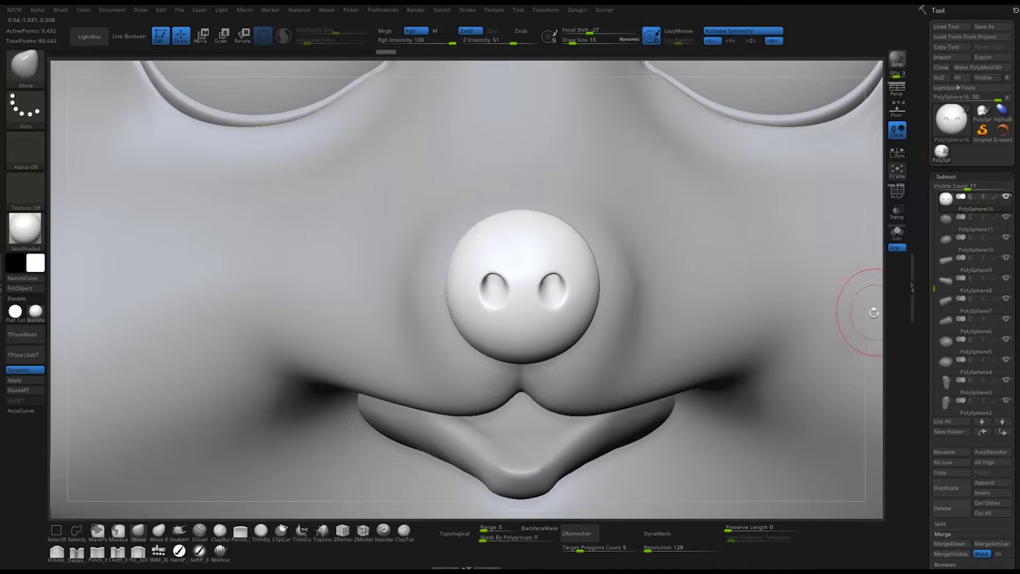
# Switch to the Standard brush, solo the head, and smooth the creases around both eye sockets
pyautogui.press('space')
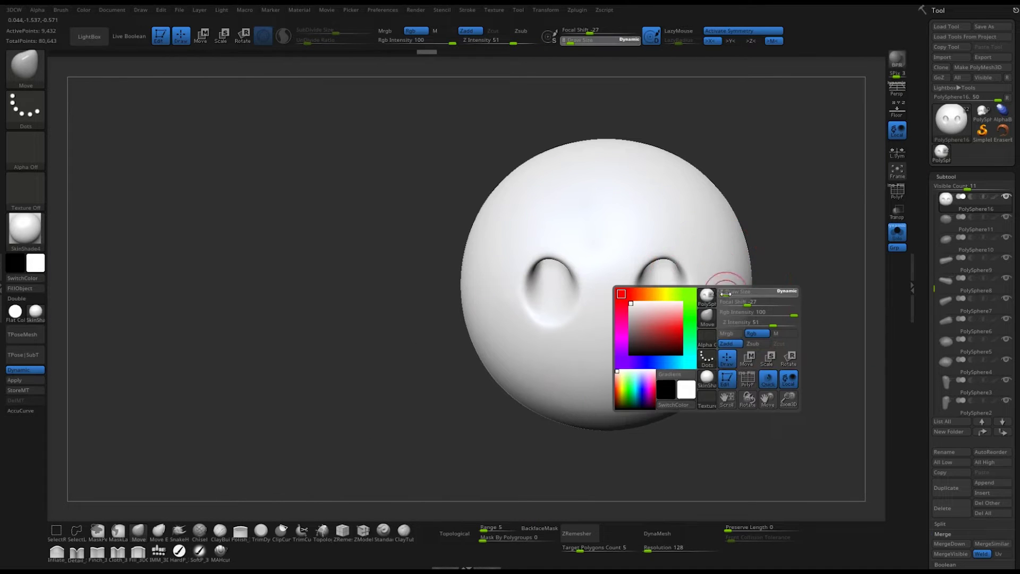
pyautogui.click(383, 530)
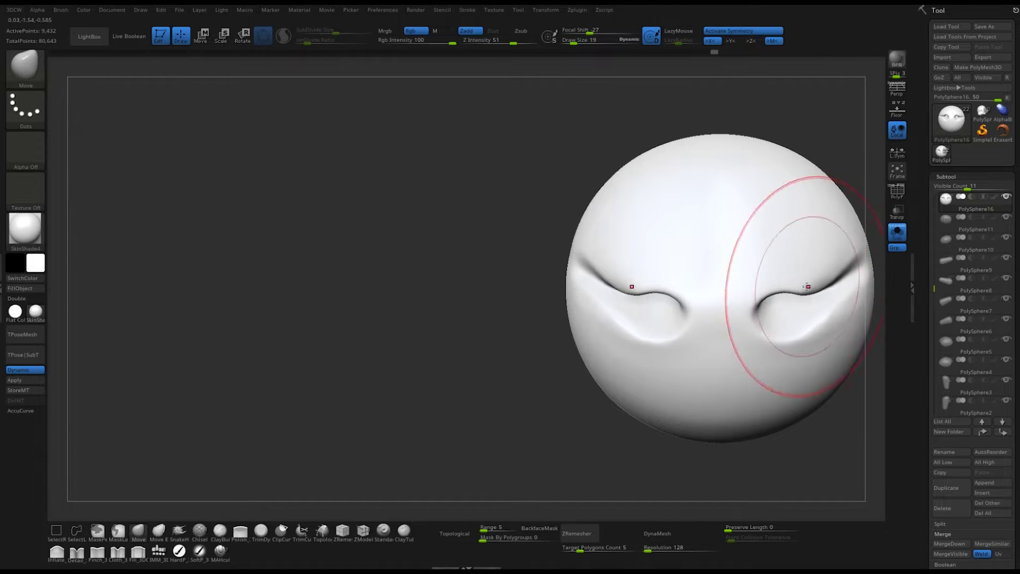
pyautogui.hotkey('ctrl', 'shift', 's')
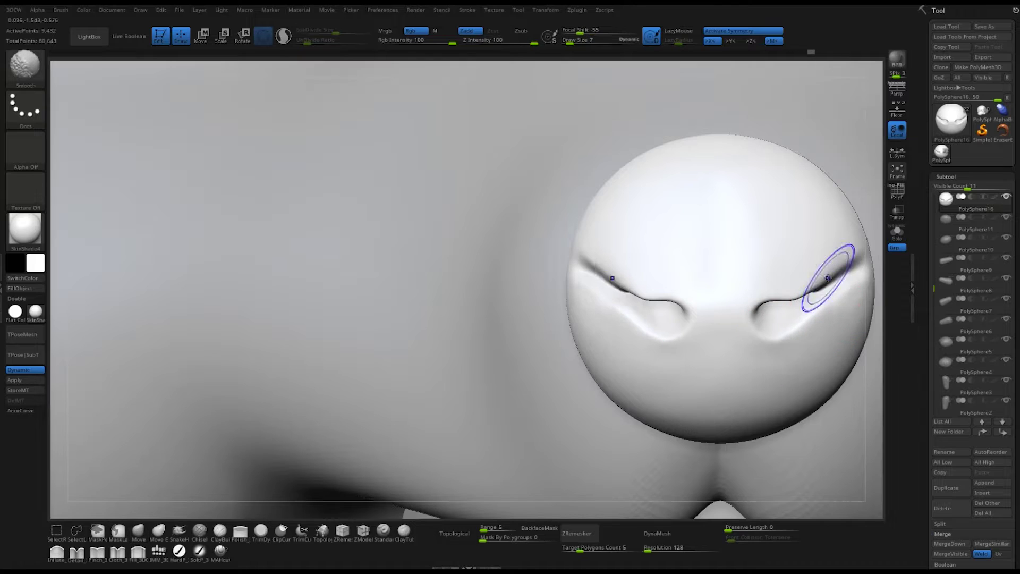
pyautogui.hotkey('ctrl', 'shift', 's')
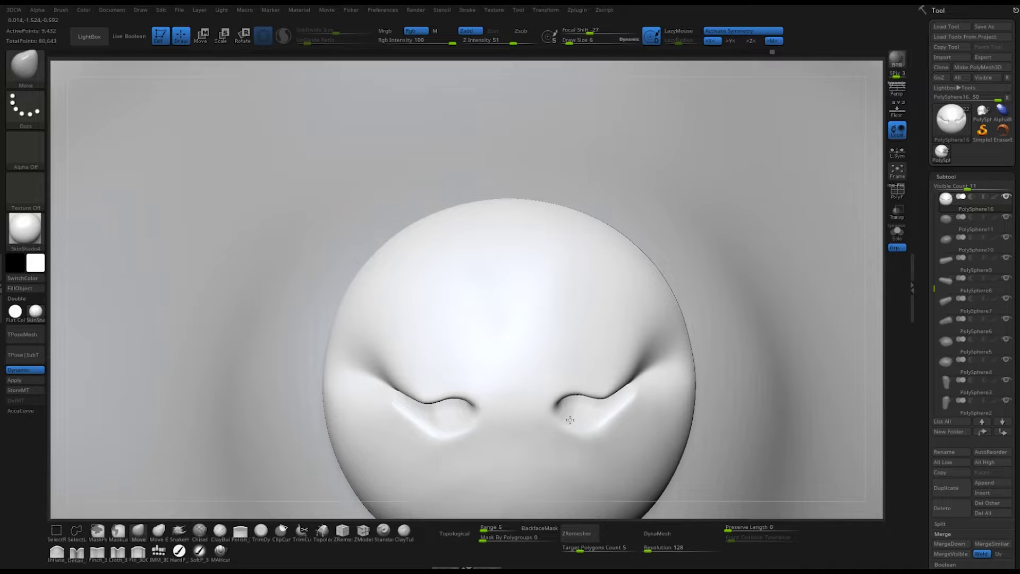
pyautogui.keyDown('shift'); pyautogui.moveTo(590, 425); pyautogui.dragTo(607, 425); pyautogui.keyUp('shift')
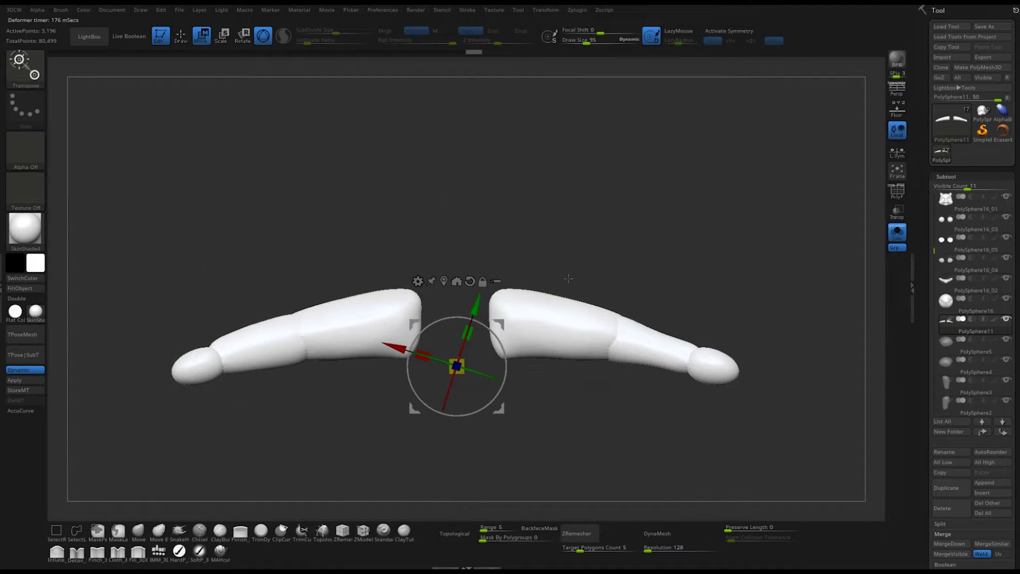
# Turn Solo off and make the arm the active subtool for sculpting
pyautogui.hotkey('ctrl', 'shift', 's')
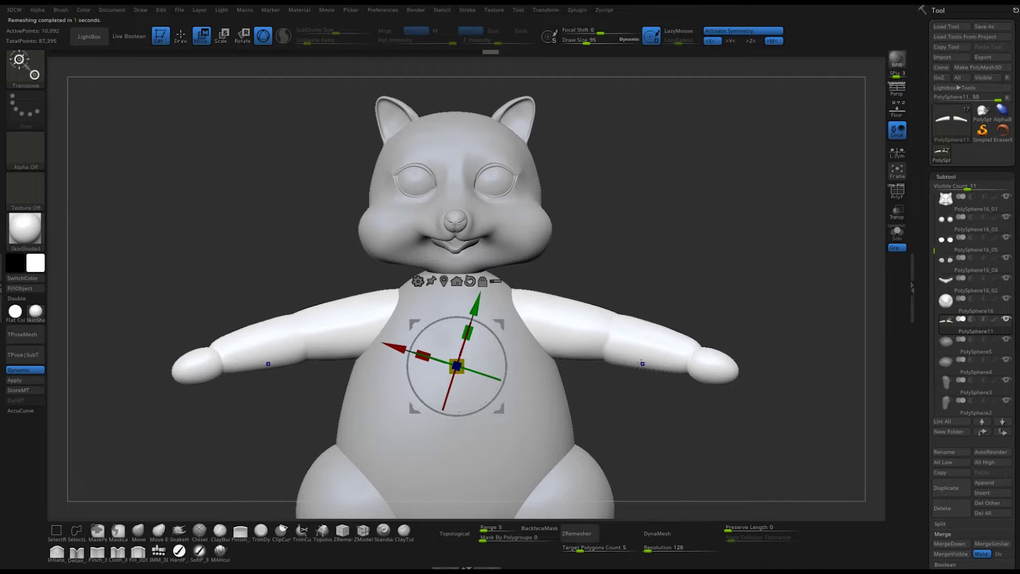
pyautogui.keyDown('ctrl'); pyautogui.moveTo(791, 314); pyautogui.dragTo(660, 364, button='right'); pyautogui.keyUp('ctrl')
pyautogui.press('q')
pyautogui.keyDown('alt'); pyautogui.click(660, 363); pyautogui.keyUp('alt')
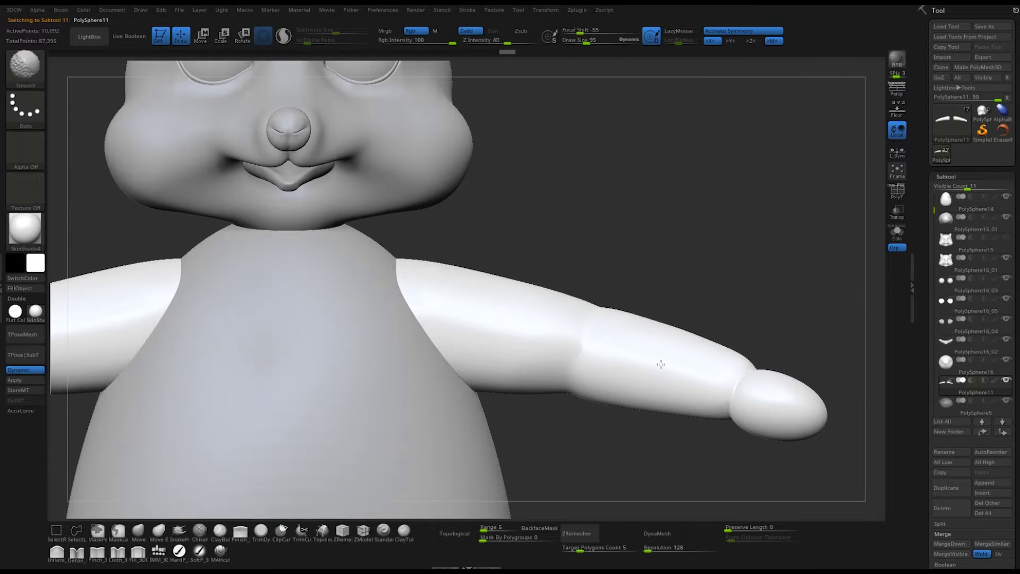
pyautogui.moveTo(761, 377); pyautogui.dragTo(754, 364, button='right')
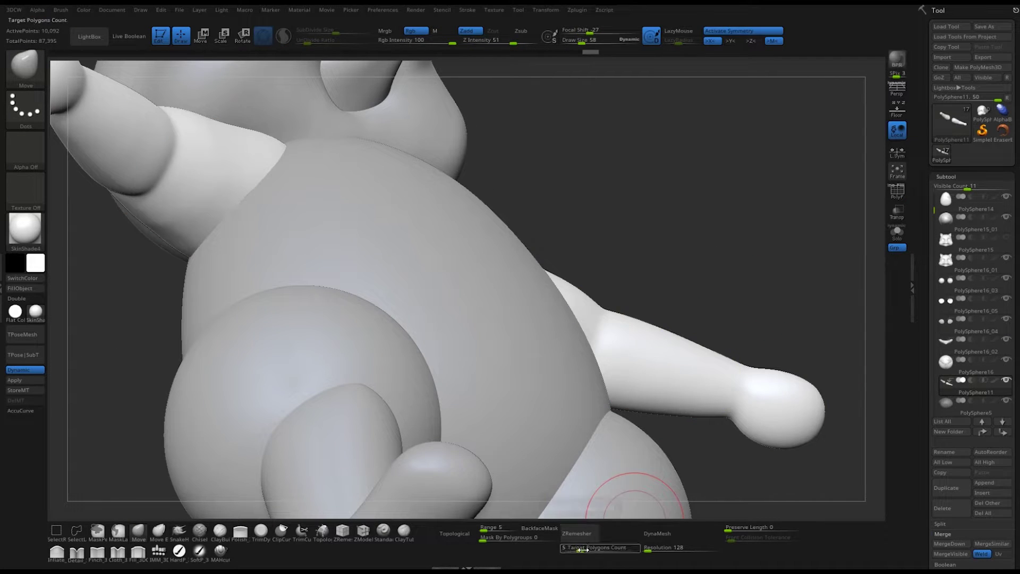
pyautogui.keyDown('shift'); pyautogui.moveTo(790, 423); pyautogui.dragTo(746, 336, button='right'); pyautogui.keyUp('shift')
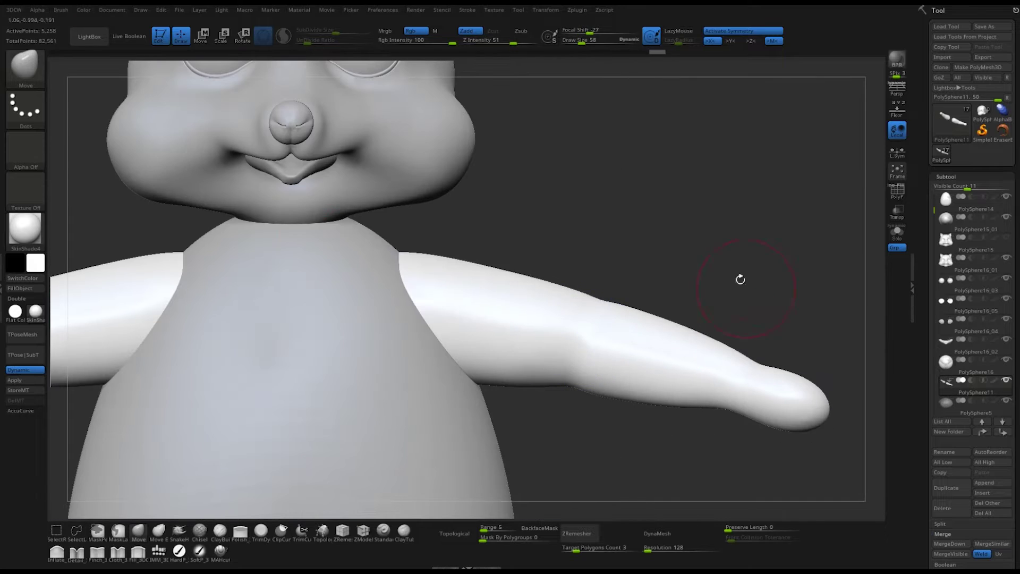
pyautogui.moveTo(450, 339)
pyautogui.mouseDown(button='right')
pyautogui.moveTo(740, 257)
pyautogui.moveTo(238, 364)
pyautogui.moveTo(478, 319)
pyautogui.moveTo(329, 483)
pyautogui.mouseUp(button='right')
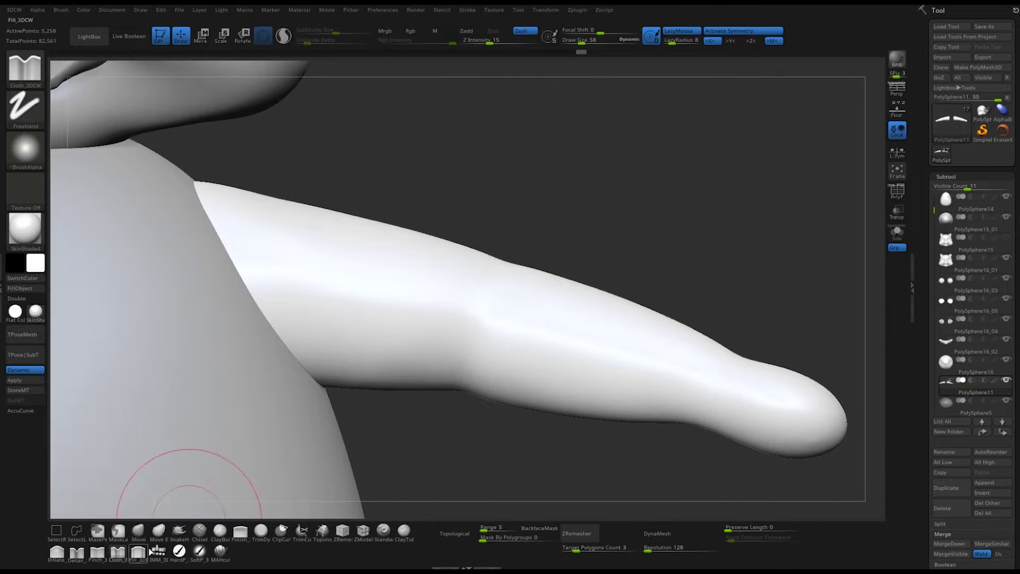
# Build up the arm with ClayTubes and smooth away its crease into an even limb
pyautogui.moveTo(484, 293); pyautogui.dragTo(479, 306)
pyautogui.moveTo(478, 319); pyautogui.dragTo(611, 298, button='right')
pyautogui.moveTo(558, 377)
pyautogui.mouseDown()
pyautogui.moveTo(613, 309)
pyautogui.moveTo(585, 340)
pyautogui.mouseUp()
pyautogui.moveTo(584, 329)
pyautogui.mouseDown(button='right')
pyautogui.moveTo(610, 304)
pyautogui.moveTo(440, 195)
pyautogui.mouseUp(button='right')
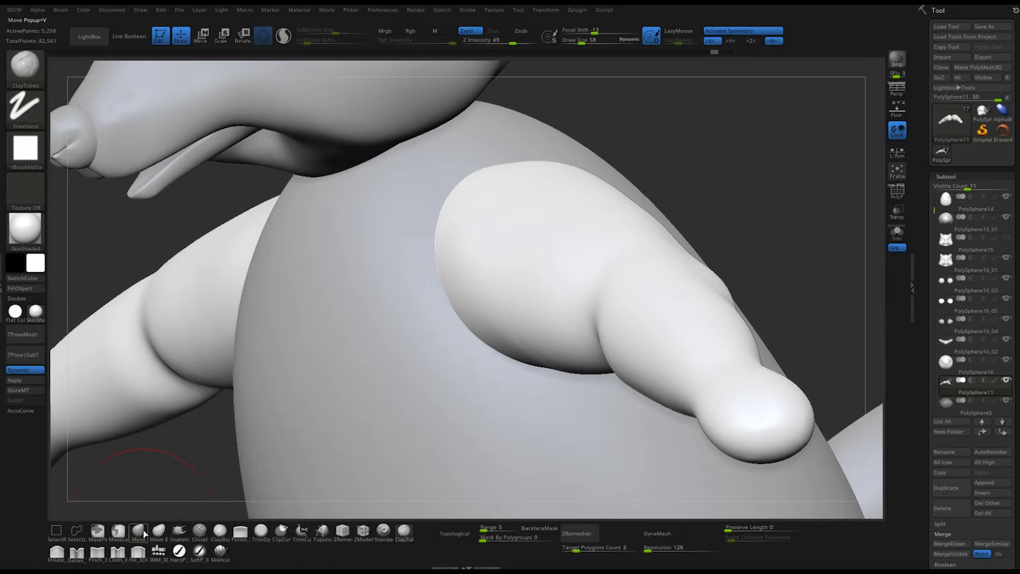
pyautogui.moveTo(594, 215)
pyautogui.mouseDown(button='right')
pyautogui.moveTo(417, 376)
pyautogui.moveTo(548, 323)
pyautogui.mouseUp(button='right')
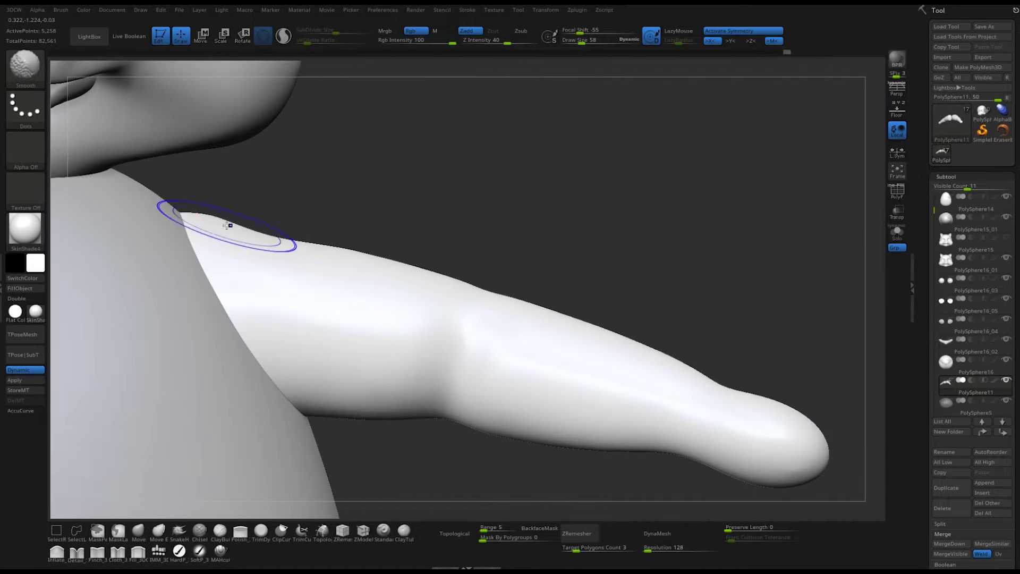
pyautogui.moveTo(687, 317); pyautogui.dragTo(545, 231, button='right')
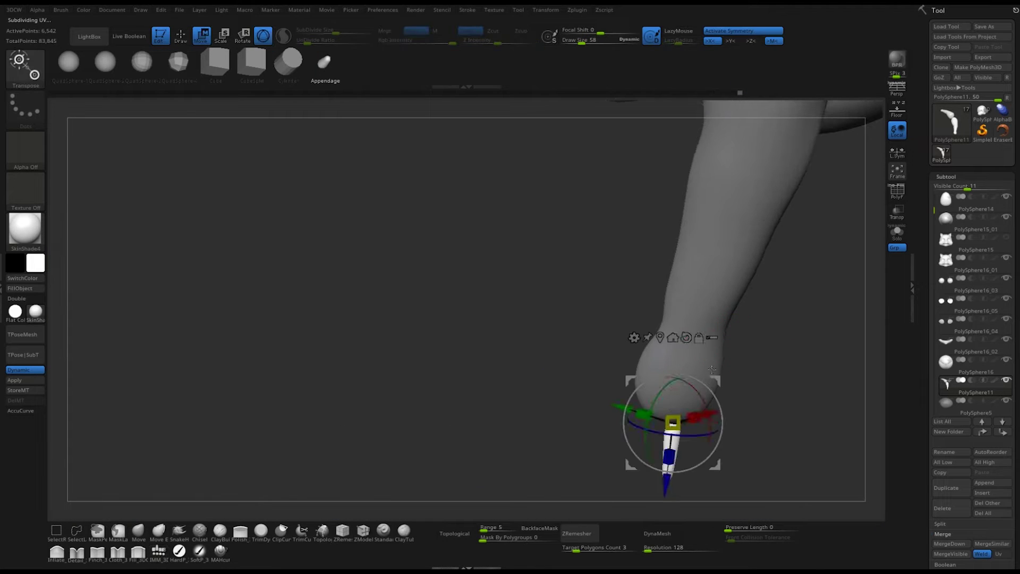
# Ctrl-drag with Transpose Move to duplicate the finger into a row of copies
pyautogui.moveTo(701, 436)
pyautogui.mouseDown(button='right')
pyautogui.moveTo(530, 389)
pyautogui.moveTo(649, 372)
pyautogui.mouseUp(button='right')
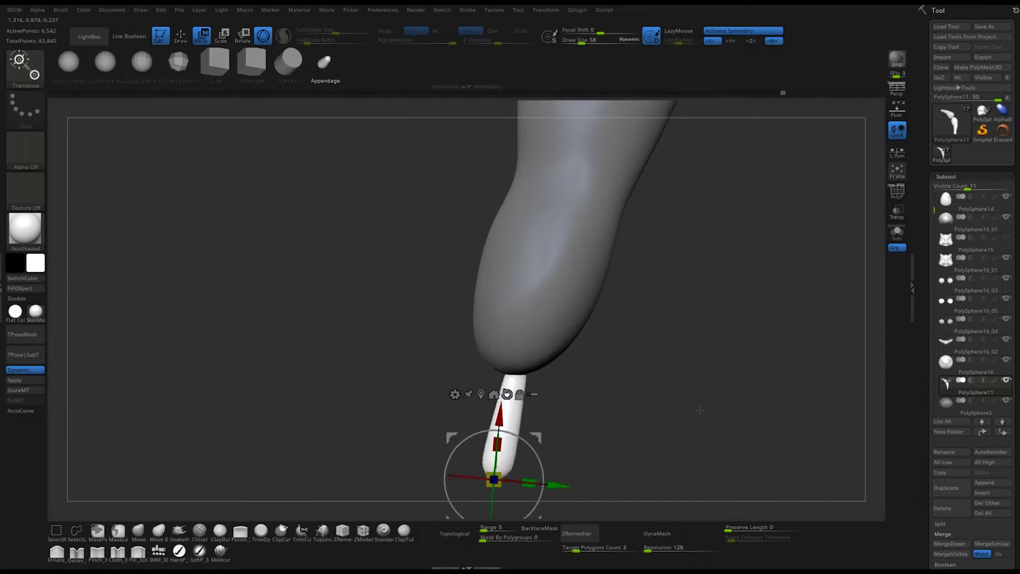
pyautogui.moveTo(649, 372); pyautogui.dragTo(509, 458, button='right')
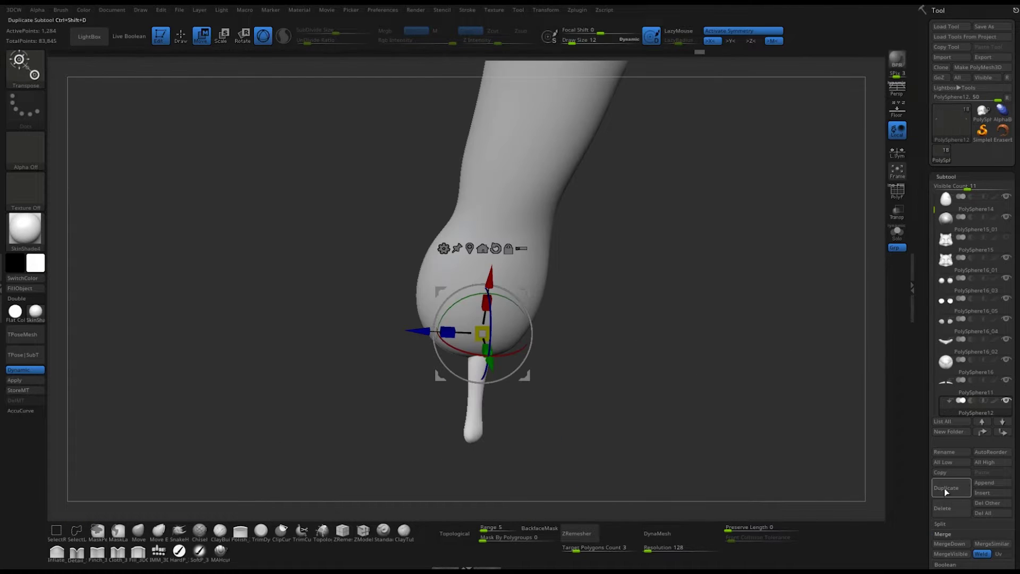
pyautogui.keyDown('ctrl'); pyautogui.moveTo(430, 332); pyautogui.dragTo(410, 332); pyautogui.keyUp('ctrl')
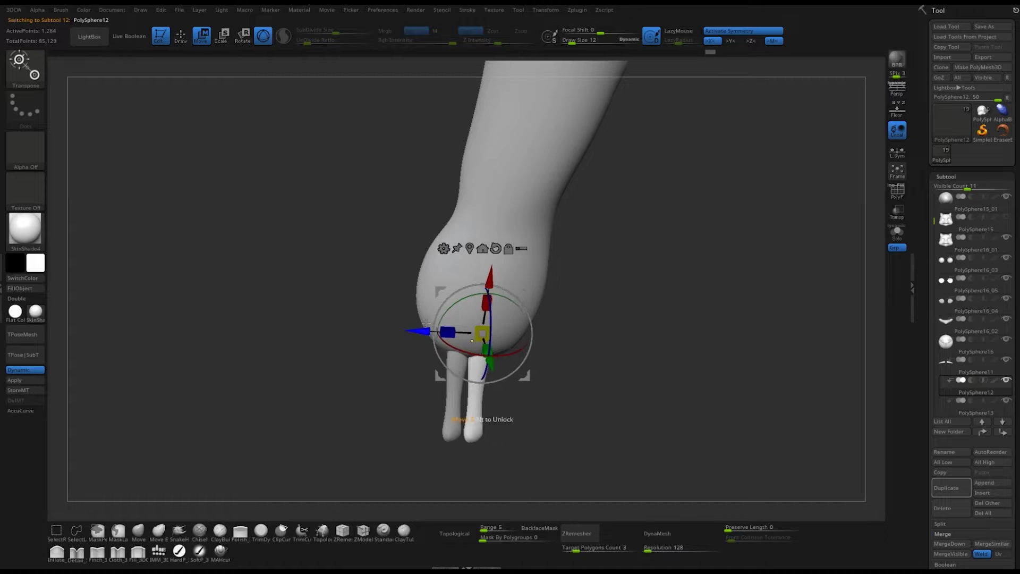
pyautogui.keyDown('alt'); pyautogui.click(470, 417); pyautogui.keyUp('alt')
pyautogui.click(995, 412)
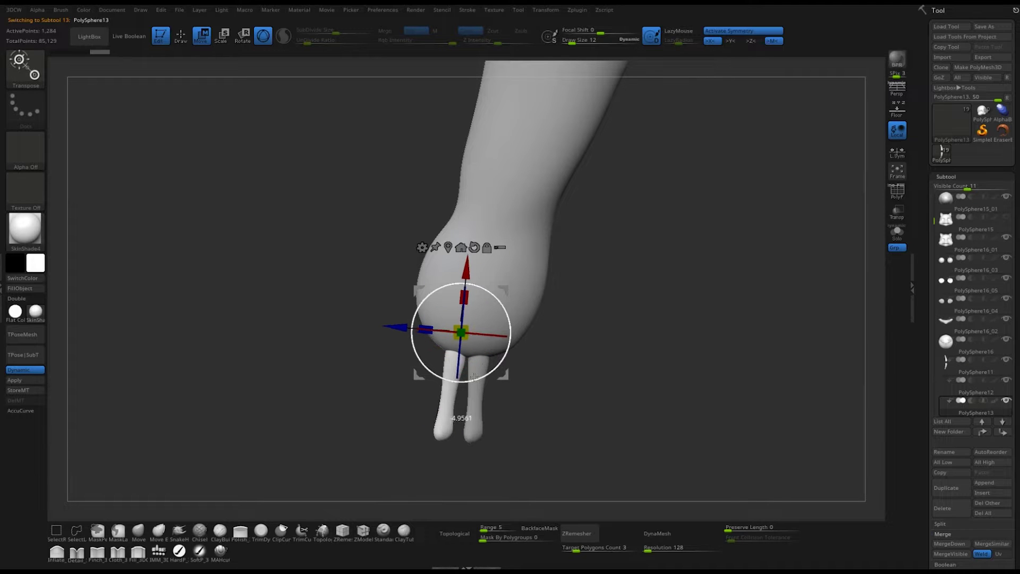
pyautogui.moveTo(480, 336)
pyautogui.keyDown('ctrl'); pyautogui.mouseDown()
pyautogui.moveTo(457, 333)
pyautogui.moveTo(494, 333)
pyautogui.mouseUp(); pyautogui.keyUp('ctrl')
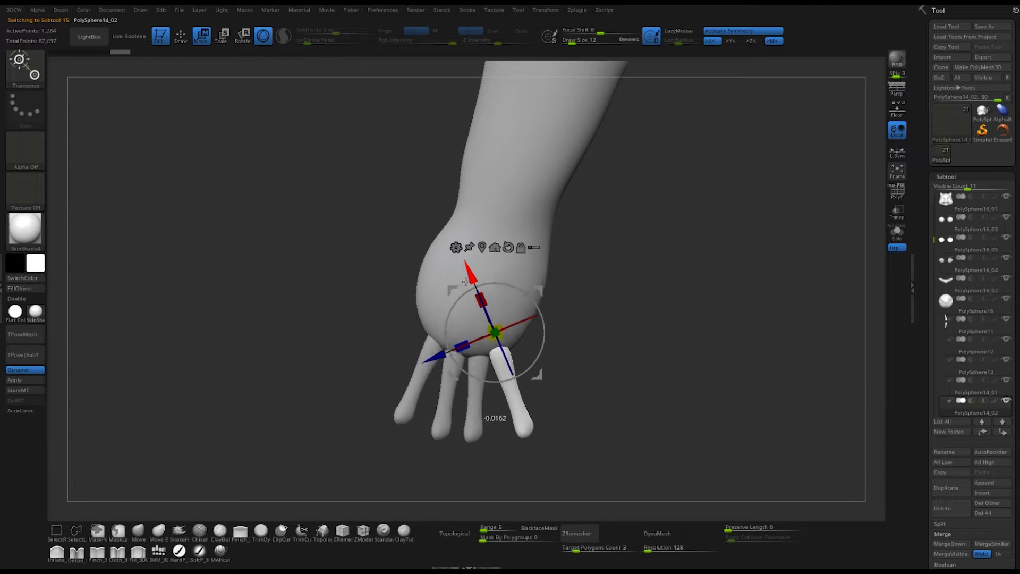
# Copy the middle finger into a thumb rotated to the left, then turn off symmetry
pyautogui.keyDown('alt'); pyautogui.click(468, 343); pyautogui.keyUp('alt')
pyautogui.keyDown('alt'); pyautogui.click(510, 383); pyautogui.keyUp('alt')
pyautogui.moveTo(433, 318)
pyautogui.keyDown('alt'); pyautogui.mouseDown()
pyautogui.moveTo(433, 273)
pyautogui.moveTo(444, 308)
pyautogui.mouseUp(); pyautogui.keyUp('alt')
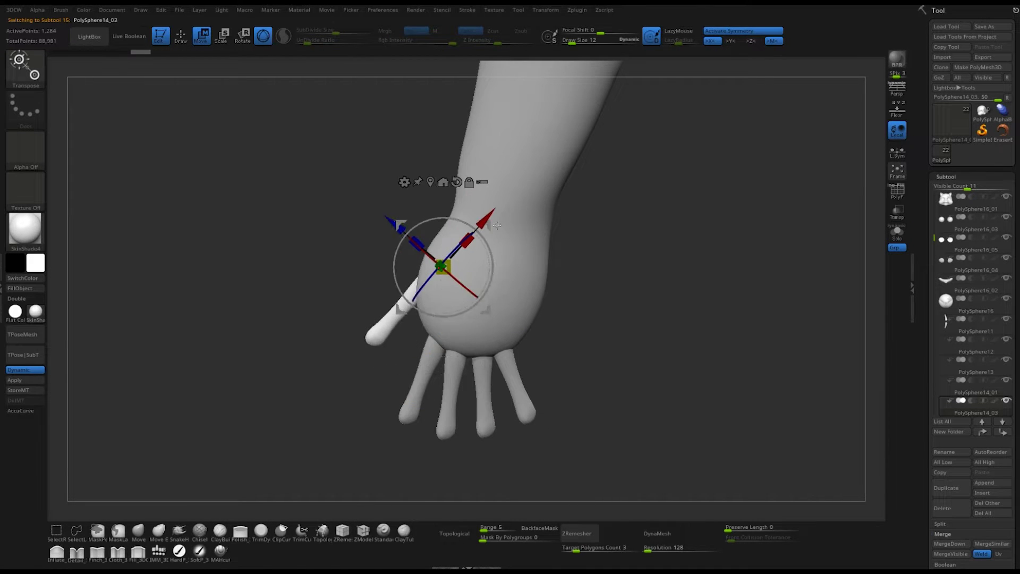
pyautogui.click(765, 31)
pyautogui.hotkey('shift', 'f')
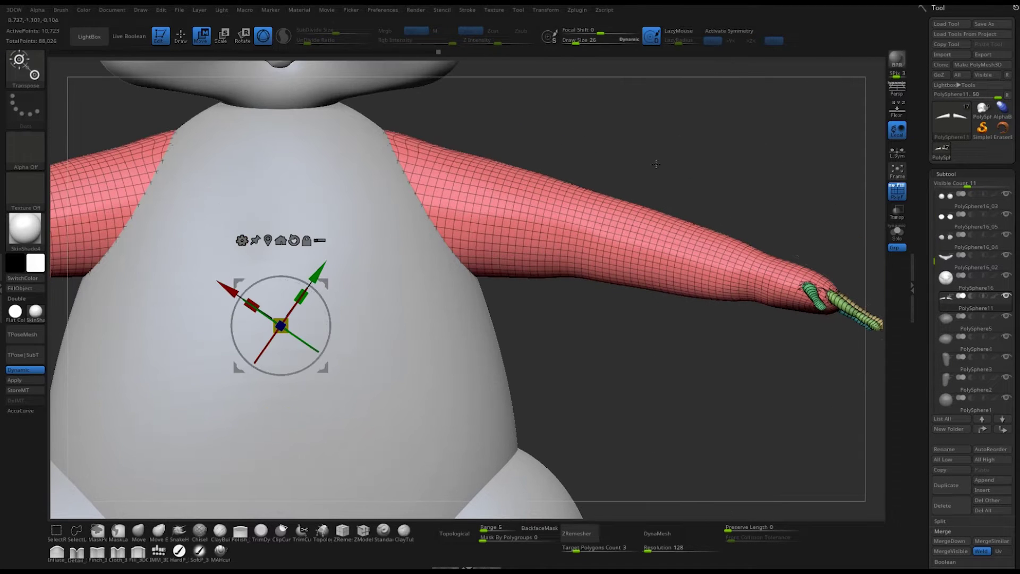
# ZRemesh the arm and fingers into a single mesh and zoom in on the hand
pyautogui.click(566, 533)
pyautogui.moveTo(691, 425)
pyautogui.mouseDown()
pyautogui.moveTo(821, 369)
pyautogui.moveTo(691, 372)
pyautogui.mouseUp()
pyautogui.press('q')
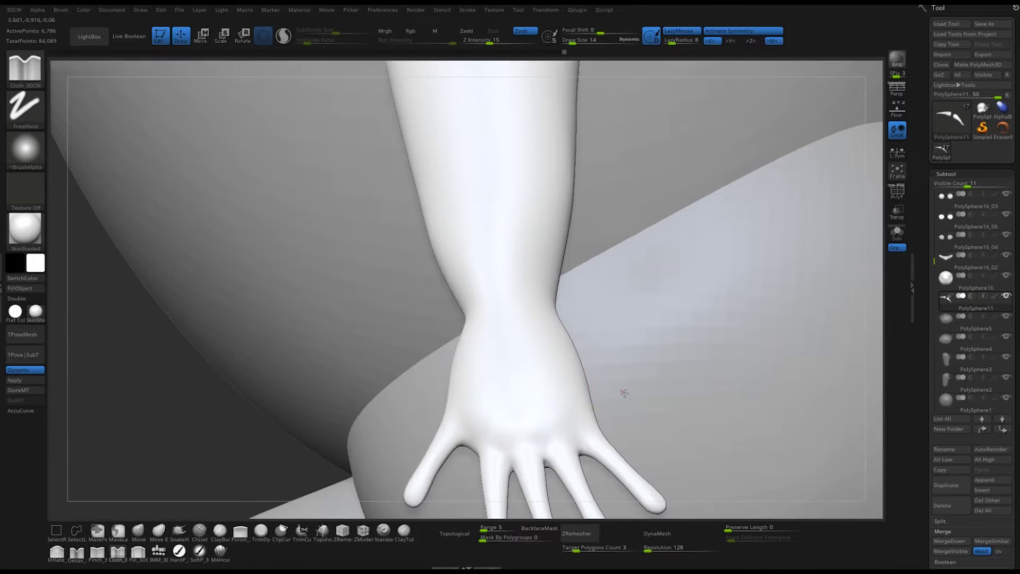
pyautogui.moveTo(585, 398)
pyautogui.mouseDown()
pyautogui.moveTo(376, 435)
pyautogui.moveTo(683, 338)
pyautogui.moveTo(438, 421)
pyautogui.moveTo(677, 319)
pyautogui.moveTo(485, 303)
pyautogui.moveTo(591, 301)
pyautogui.mouseUp()
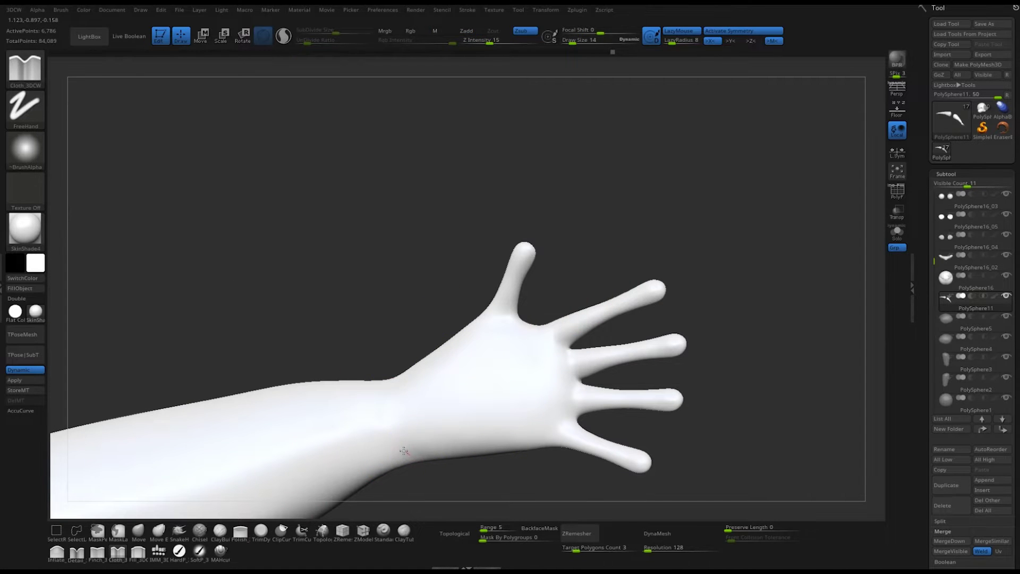
pyautogui.moveTo(725, 309)
pyautogui.mouseDown()
pyautogui.moveTo(526, 266)
pyautogui.moveTo(758, 257)
pyautogui.moveTo(738, 266)
pyautogui.moveTo(710, 248)
pyautogui.moveTo(680, 277)
pyautogui.mouseUp()
# Shape the fingers and thumb into the palm, resizing the brush while rotating around the hand
pyautogui.press('space')
pyautogui.moveTo(287, 154); pyautogui.dragTo(266, 154)
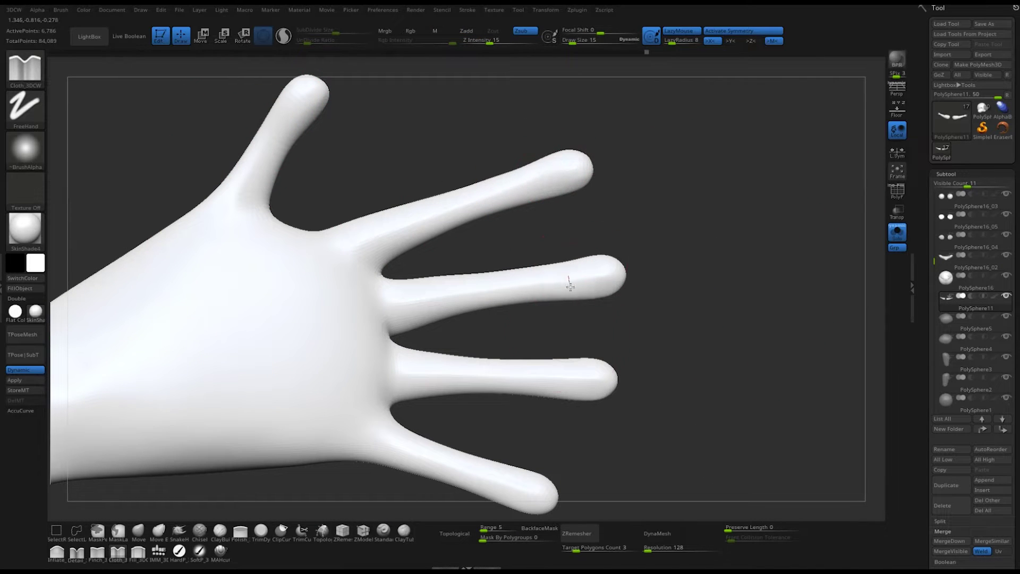
pyautogui.moveTo(501, 518); pyautogui.dragTo(175, 440)
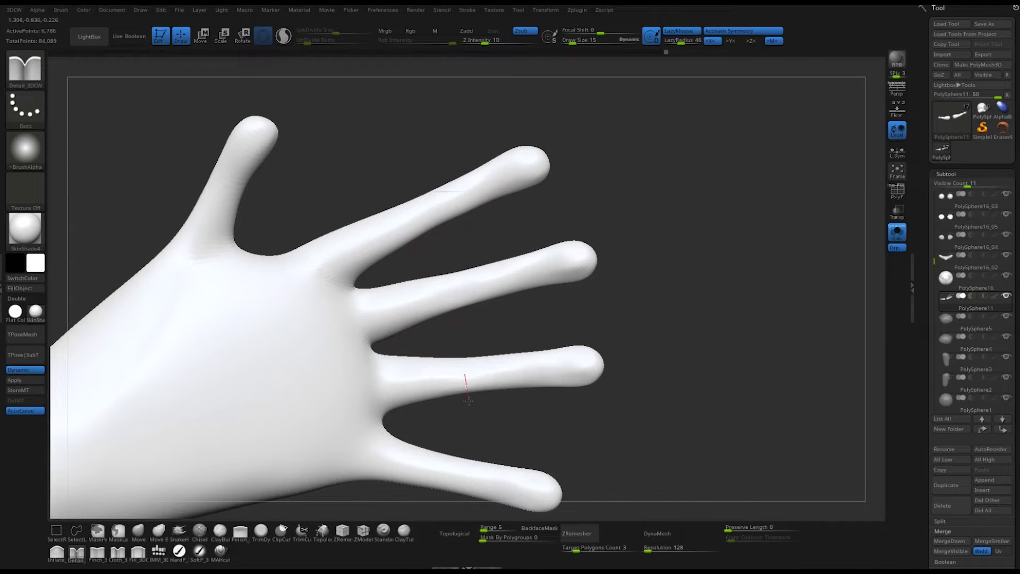
pyautogui.moveTo(422, 515); pyautogui.dragTo(392, 223)
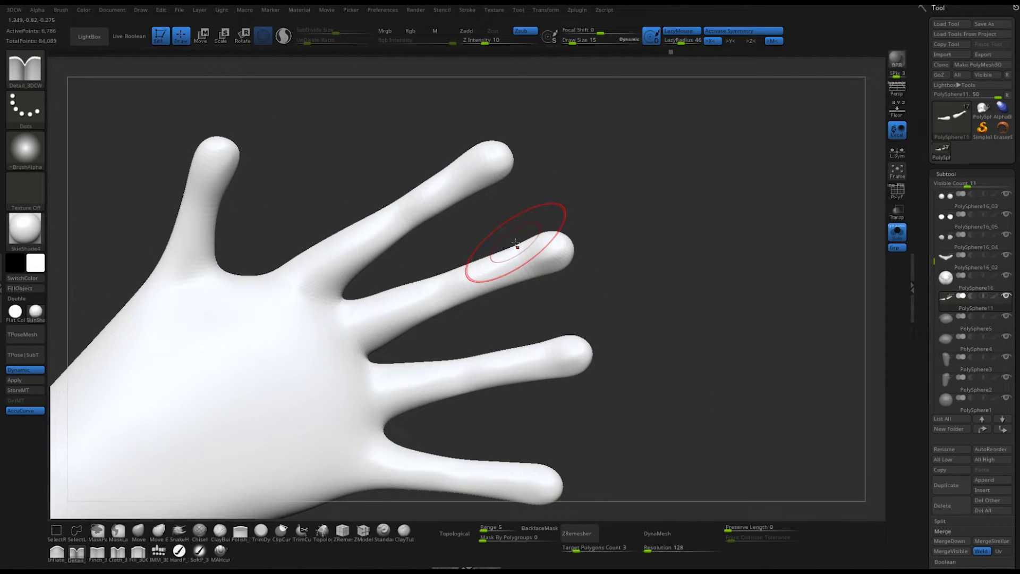
pyautogui.moveTo(516, 245)
pyautogui.mouseDown()
pyautogui.moveTo(673, 316)
pyautogui.moveTo(678, 341)
pyautogui.moveTo(735, 189)
pyautogui.moveTo(790, 227)
pyautogui.moveTo(659, 229)
pyautogui.mouseUp()
pyautogui.moveTo(547, 239)
pyautogui.mouseDown()
pyautogui.moveTo(557, 273)
pyautogui.moveTo(401, 317)
pyautogui.moveTo(747, 295)
pyautogui.moveTo(763, 193)
pyautogui.moveTo(679, 275)
pyautogui.mouseUp()
pyautogui.press('space')
pyautogui.moveTo(611, 260); pyautogui.dragTo(638, 317)
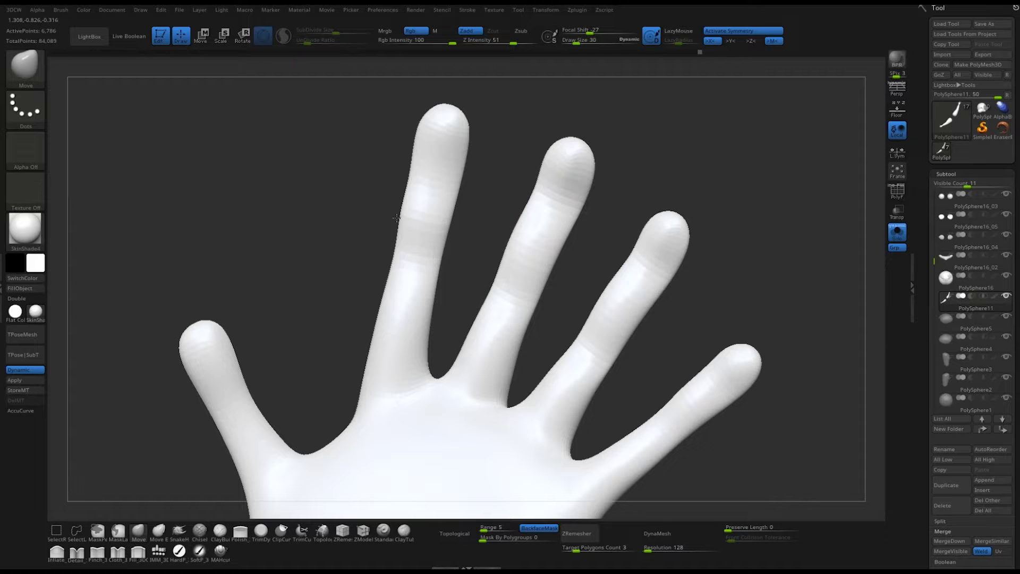
pyautogui.moveTo(319, 372)
pyautogui.mouseDown()
pyautogui.moveTo(584, 346)
pyautogui.moveTo(744, 378)
pyautogui.moveTo(277, 296)
pyautogui.mouseUp()
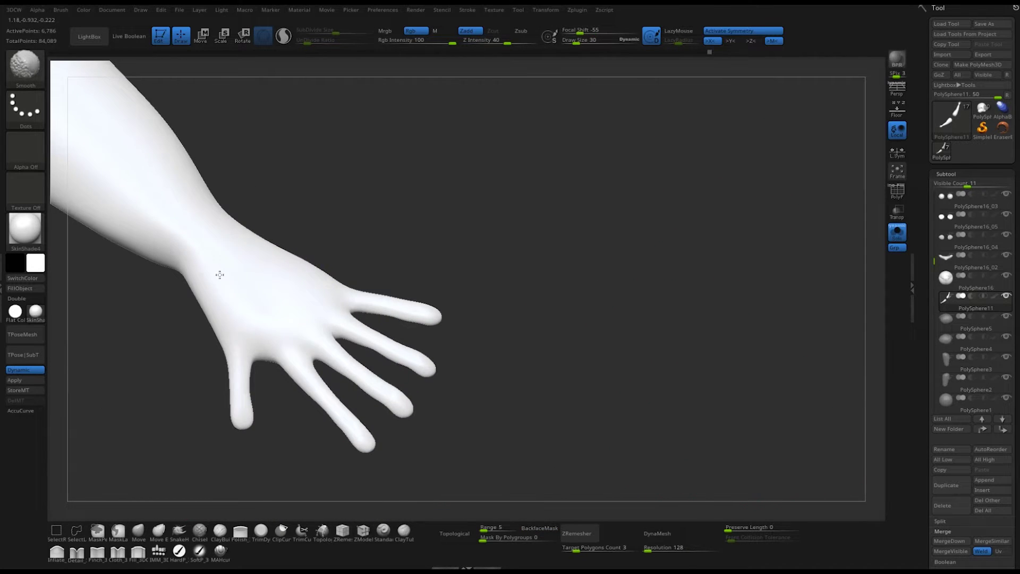
# Switch to ClayTubes and resize the brush while rotating to a side view of the arm
pyautogui.moveTo(220, 275)
pyautogui.mouseDown()
pyautogui.moveTo(606, 251)
pyautogui.moveTo(440, 353)
pyautogui.mouseUp()
pyautogui.press('b')
pyautogui.press('c')
pyautogui.press('t')
pyautogui.press('space')
pyautogui.press('space')
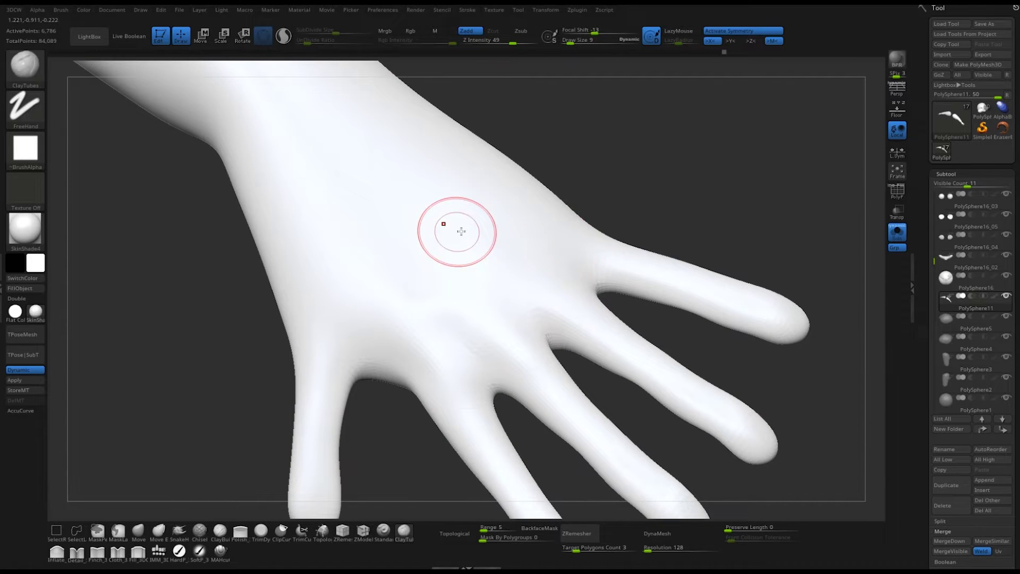
pyautogui.keyDown('shift'); pyautogui.moveTo(679, 226); pyautogui.dragTo(509, 238); pyautogui.keyUp('shift')
pyautogui.press('space')
pyautogui.moveTo(659, 318)
pyautogui.mouseDown()
pyautogui.moveTo(616, 277)
pyautogui.moveTo(658, 333)
pyautogui.moveTo(353, 130)
pyautogui.mouseUp()
pyautogui.press('space')
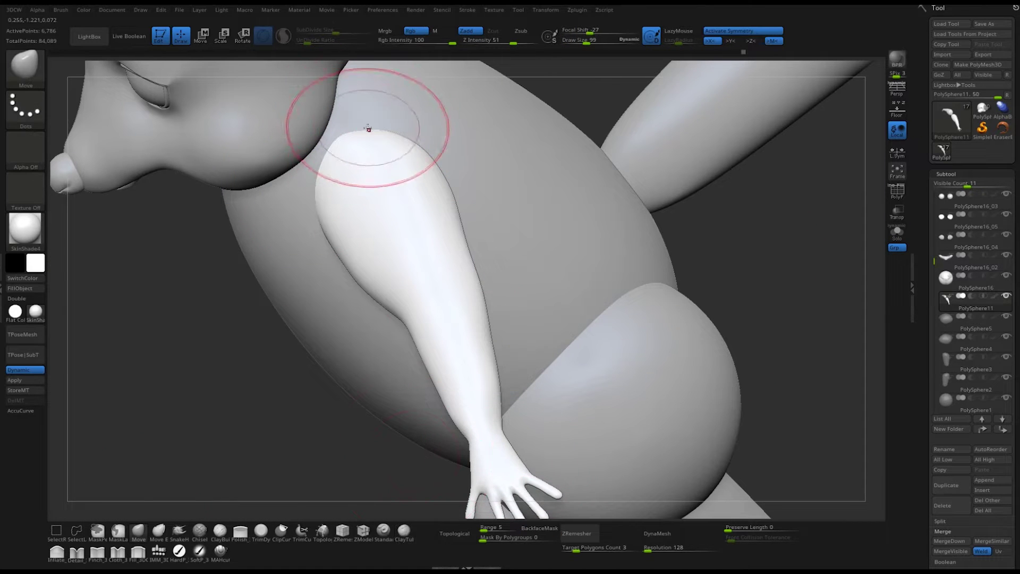
pyautogui.moveTo(227, 372); pyautogui.dragTo(510, 361)
pyautogui.press('space')
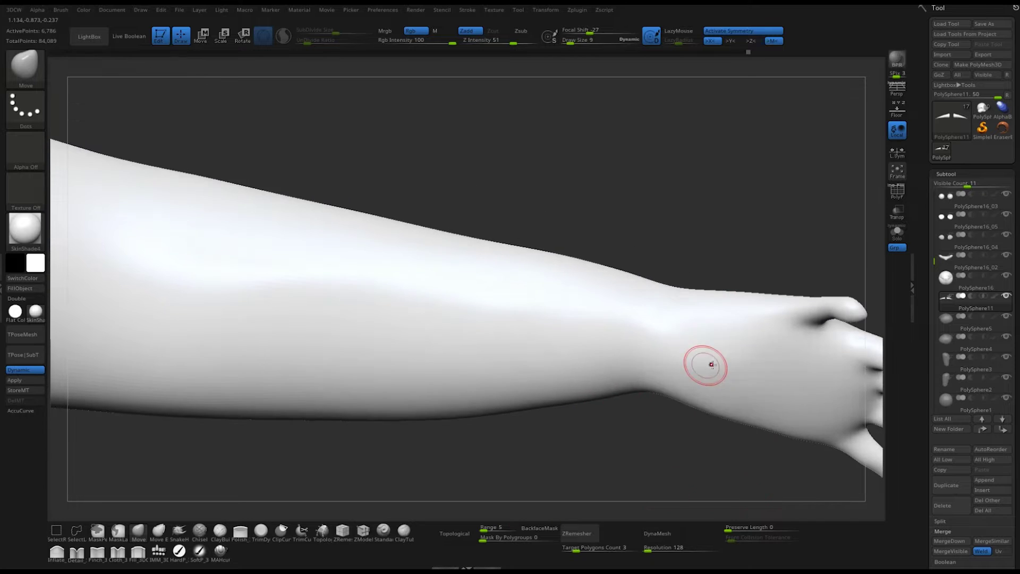
pyautogui.press(']')
# Smooth the lumpy forearm near the wrist, then rotate out to the raccoon's body
pyautogui.moveTo(717, 407)
pyautogui.mouseDown()
pyautogui.moveTo(476, 370)
pyautogui.moveTo(588, 456)
pyautogui.mouseUp()
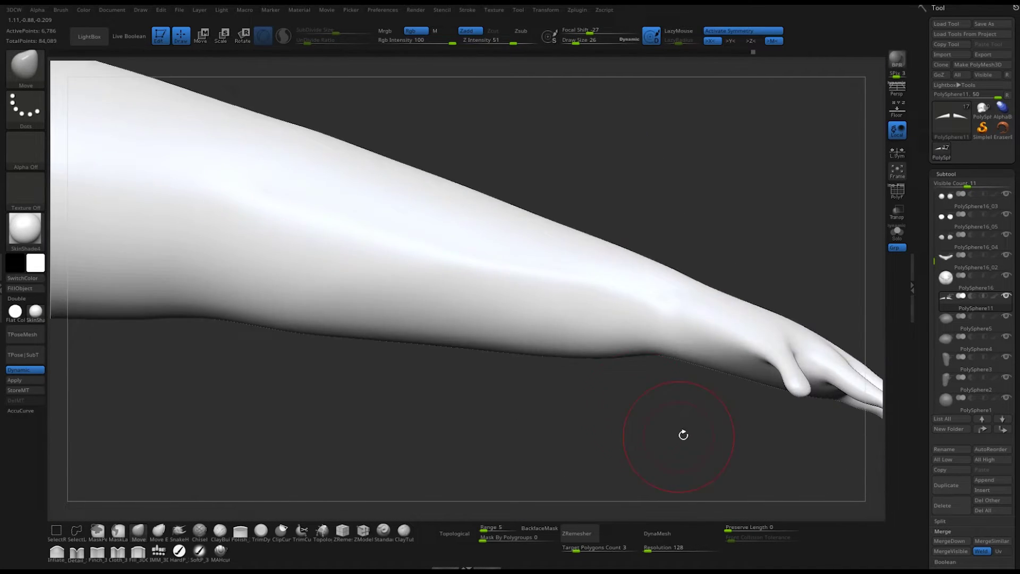
pyautogui.keyDown('shift'); pyautogui.moveTo(678, 325); pyautogui.dragTo(770, 384); pyautogui.keyUp('shift')
pyautogui.moveTo(320, 506); pyautogui.dragTo(743, 385)
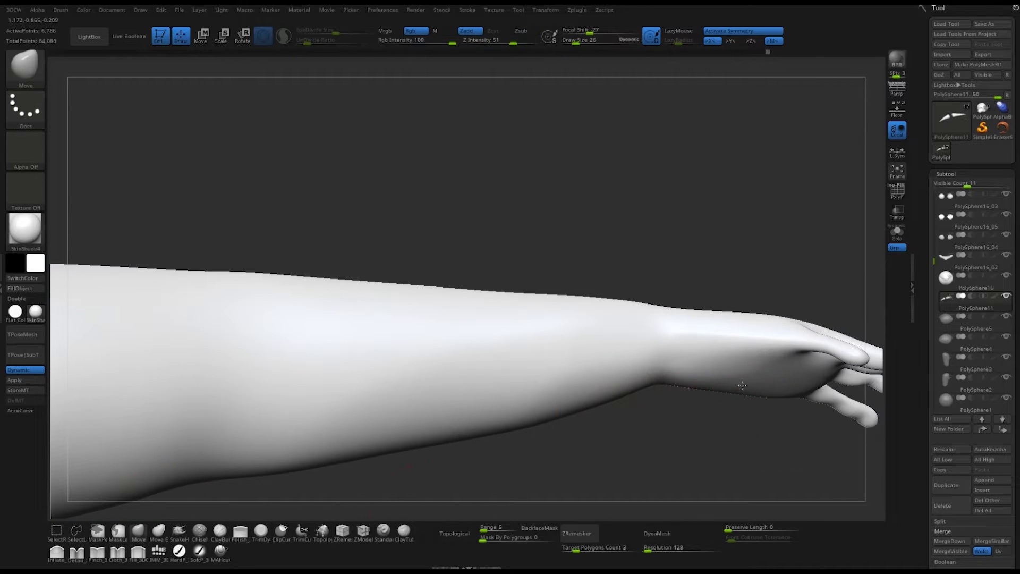
pyautogui.moveTo(746, 392)
pyautogui.mouseDown()
pyautogui.moveTo(785, 289)
pyautogui.moveTo(676, 234)
pyautogui.mouseUp()
pyautogui.moveTo(565, 209)
pyautogui.mouseDown()
pyautogui.moveTo(724, 291)
pyautogui.moveTo(729, 281)
pyautogui.mouseUp()
pyautogui.moveTo(733, 387)
pyautogui.mouseDown()
pyautogui.moveTo(696, 372)
pyautogui.moveTo(687, 379)
pyautogui.mouseUp()
# With symmetry on, slice both foot bottoms flat using a ClipCurve stroke
pyautogui.press('x')
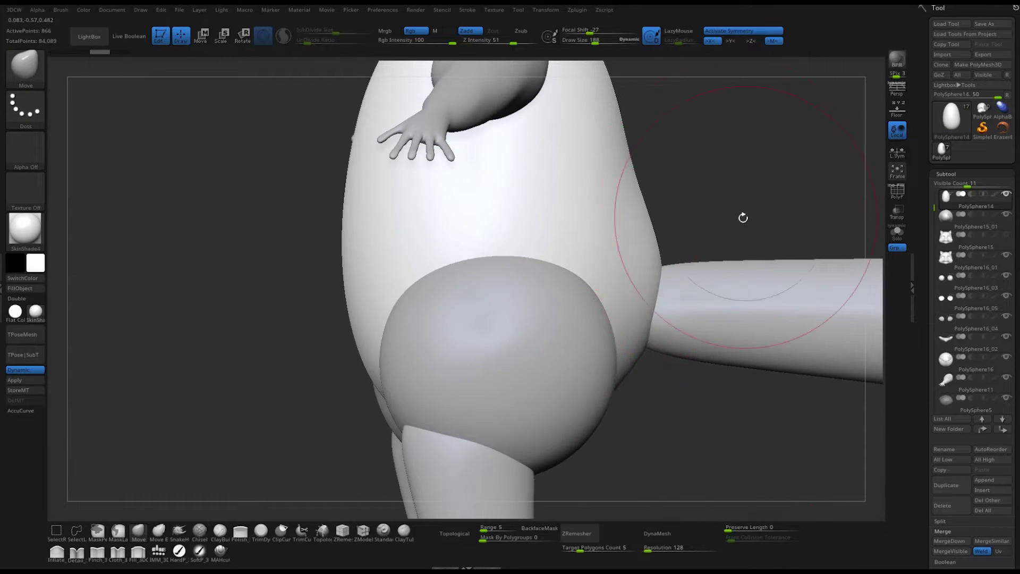
pyautogui.keyDown('alt'); pyautogui.click(693, 337); pyautogui.keyUp('alt')
pyautogui.moveTo(750, 325); pyautogui.dragTo(641, 218)
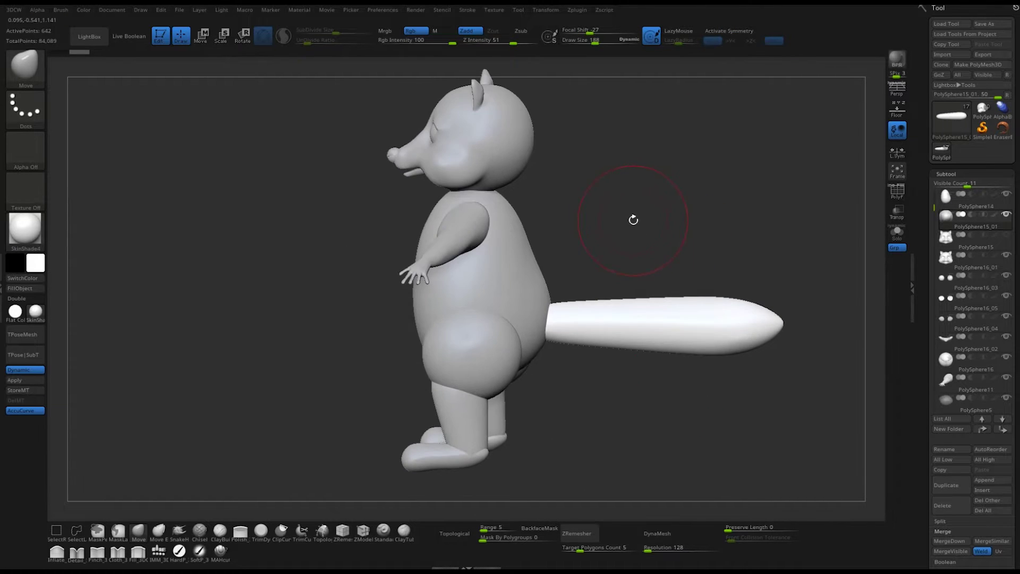
pyautogui.moveTo(382, 390); pyautogui.dragTo(383, 390)
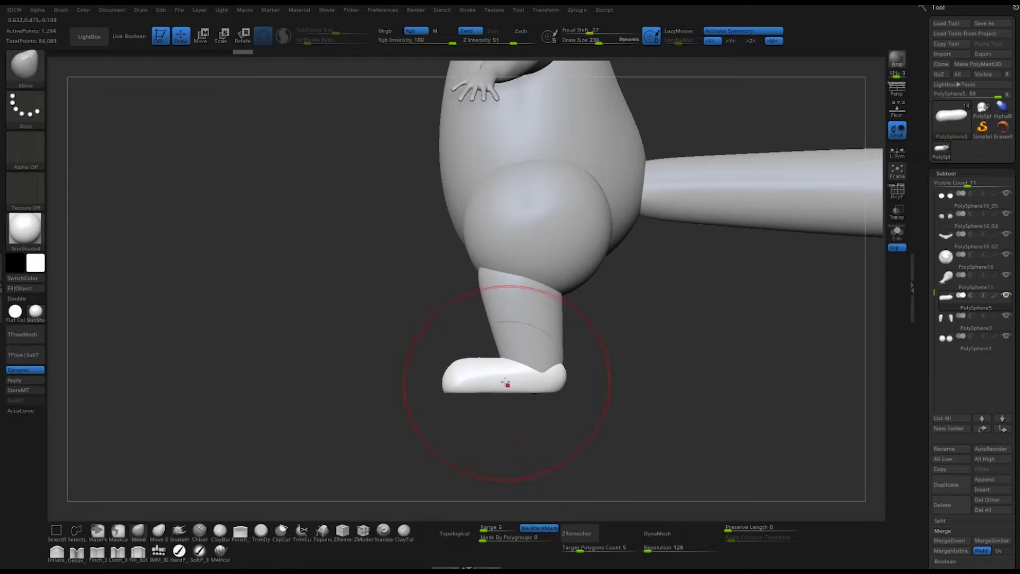
pyautogui.press('w')
pyautogui.moveTo(590, 388)
pyautogui.keyDown('shift'); pyautogui.mouseDown()
pyautogui.moveTo(763, 364)
pyautogui.moveTo(600, 408)
pyautogui.mouseUp(); pyautogui.keyUp('shift')
pyautogui.press('q')
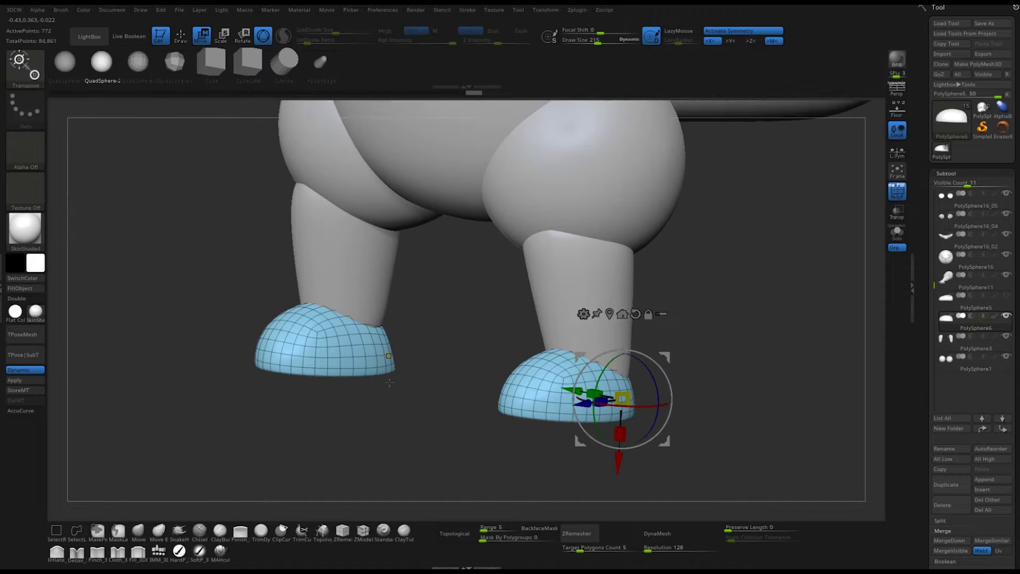
pyautogui.keyDown('shift'); pyautogui.moveTo(740, 358); pyautogui.dragTo(691, 367); pyautogui.keyUp('shift')
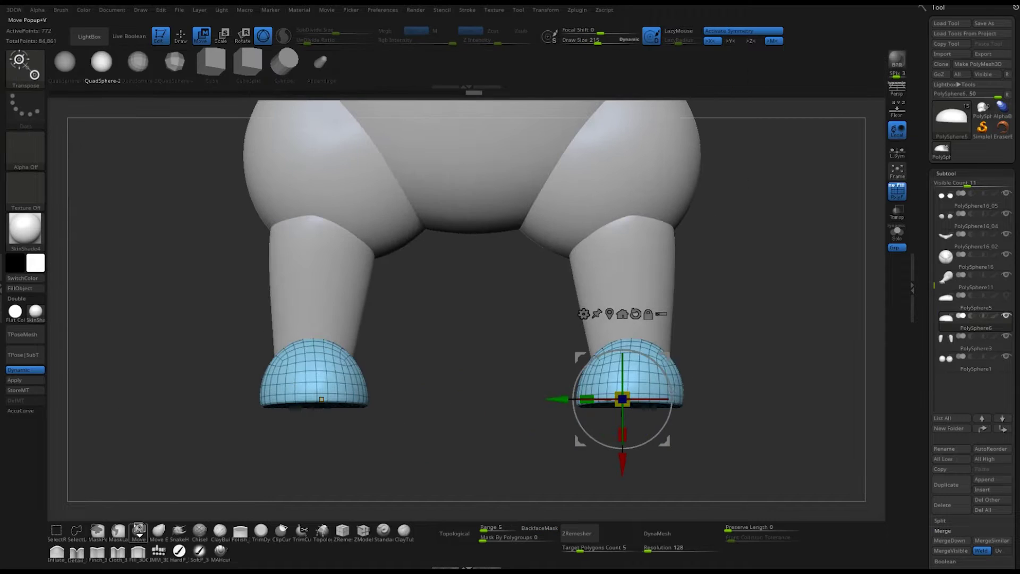
# Choose the IMM_3DCW insert brush and undo the spheres inserted into the feet
pyautogui.press('q')
pyautogui.click(158, 551)
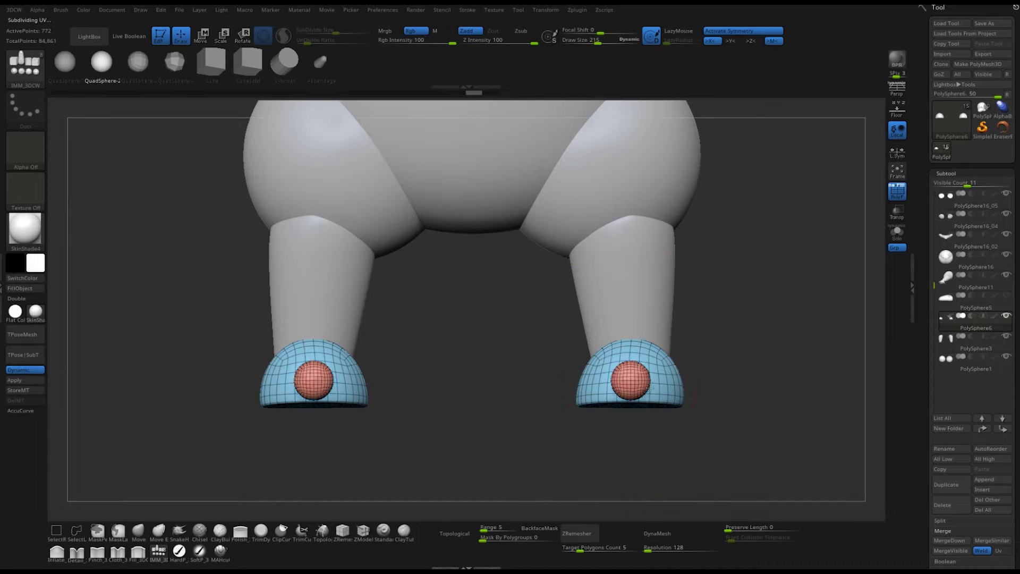
pyautogui.hotkey('ctrl', 'z')
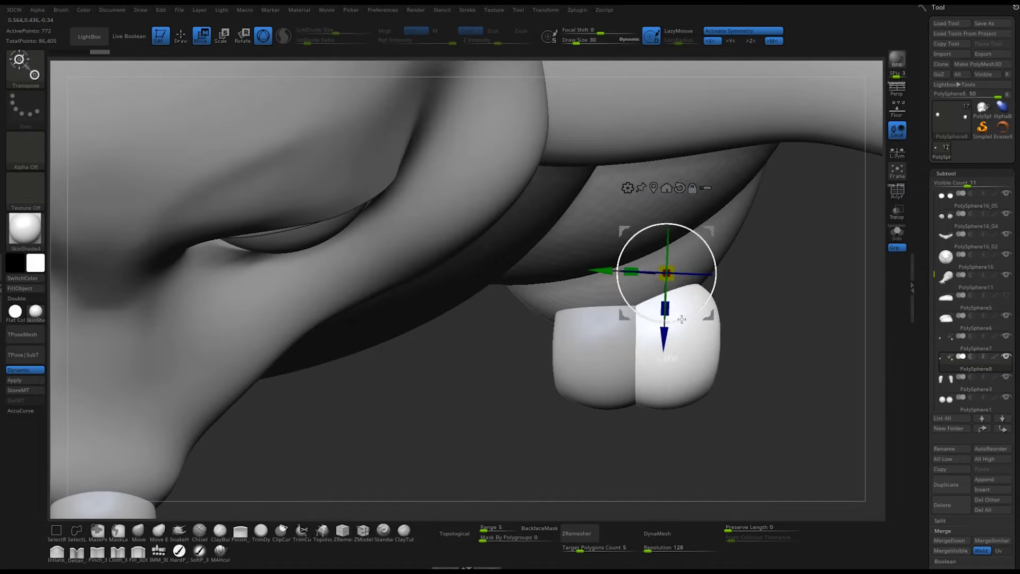
# Raise the toe sphere on the foot and duplicate a copy to its left
pyautogui.moveTo(698, 330); pyautogui.dragTo(653, 296)
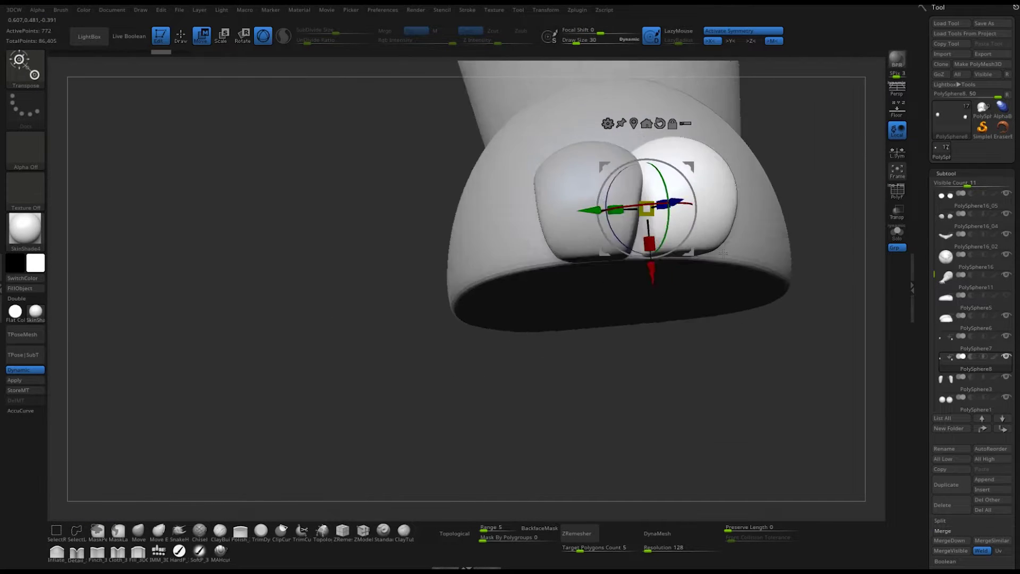
pyautogui.moveTo(715, 361)
pyautogui.mouseDown()
pyautogui.moveTo(760, 404)
pyautogui.moveTo(768, 451)
pyautogui.mouseUp()
pyautogui.moveTo(599, 238); pyautogui.dragTo(737, 379)
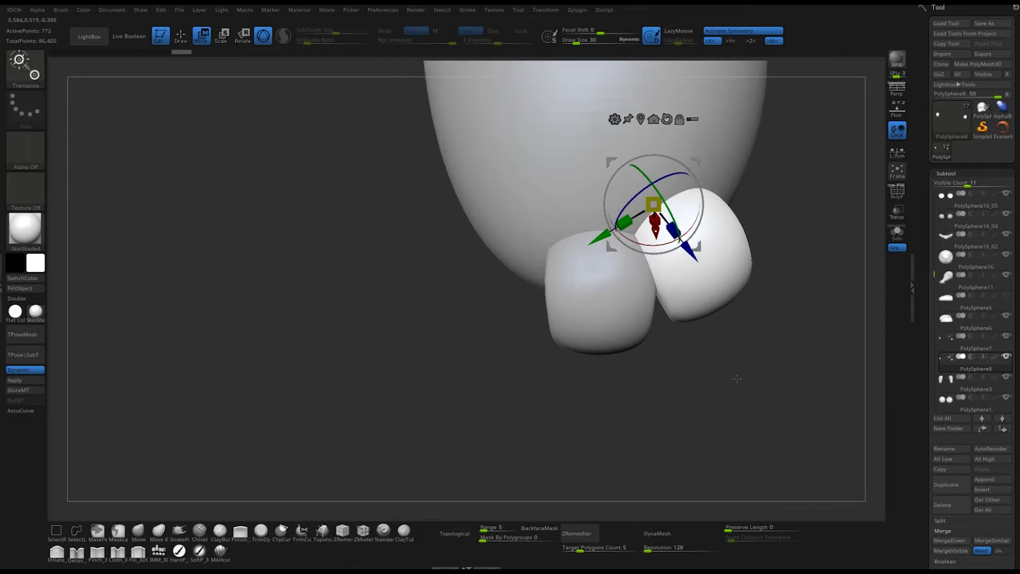
pyautogui.moveTo(701, 247)
pyautogui.keyDown('ctrl'); pyautogui.mouseDown()
pyautogui.moveTo(502, 276)
pyautogui.moveTo(516, 262)
pyautogui.mouseUp(); pyautogui.keyUp('ctrl')
pyautogui.moveTo(637, 399); pyautogui.dragTo(584, 346)
pyautogui.press('q')
pyautogui.moveTo(638, 404)
pyautogui.mouseDown()
pyautogui.moveTo(682, 356)
pyautogui.moveTo(630, 333)
pyautogui.mouseUp()
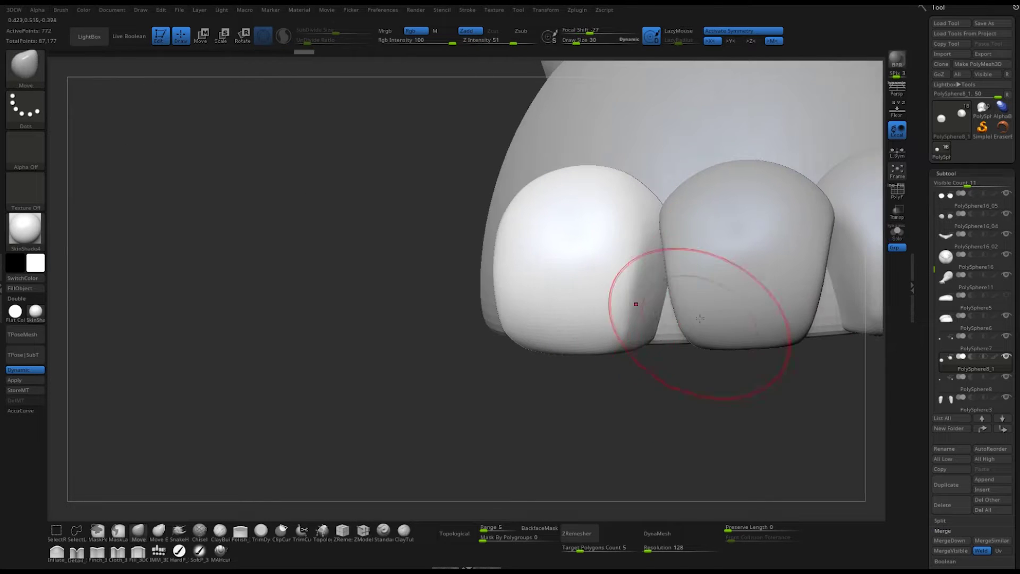
pyautogui.moveTo(690, 392); pyautogui.dragTo(693, 305)
# Arrange the left, middle and right toes in a row at the foot's front
pyautogui.keyDown('alt'); pyautogui.click(693, 303); pyautogui.keyUp('alt')
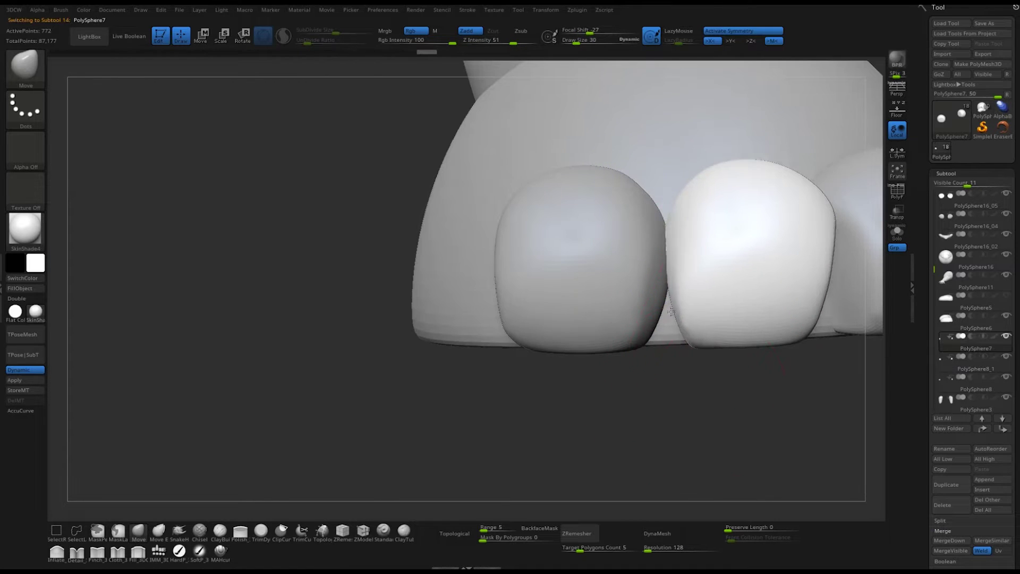
pyautogui.keyDown('alt'); pyautogui.click(662, 243); pyautogui.keyUp('alt')
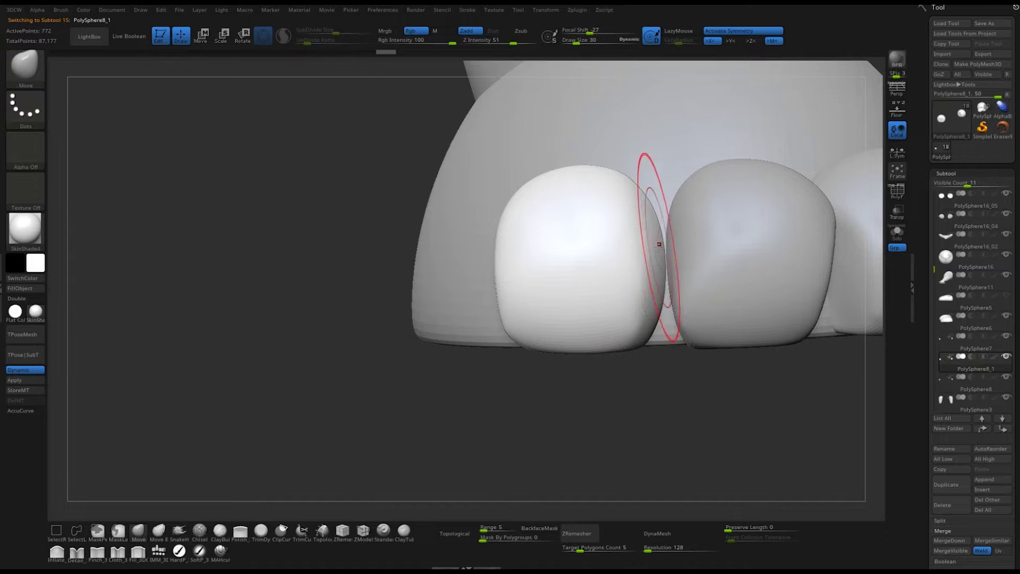
pyautogui.keyDown('alt'); pyautogui.click(671, 316); pyautogui.keyUp('alt')
pyautogui.moveTo(735, 369); pyautogui.dragTo(637, 205)
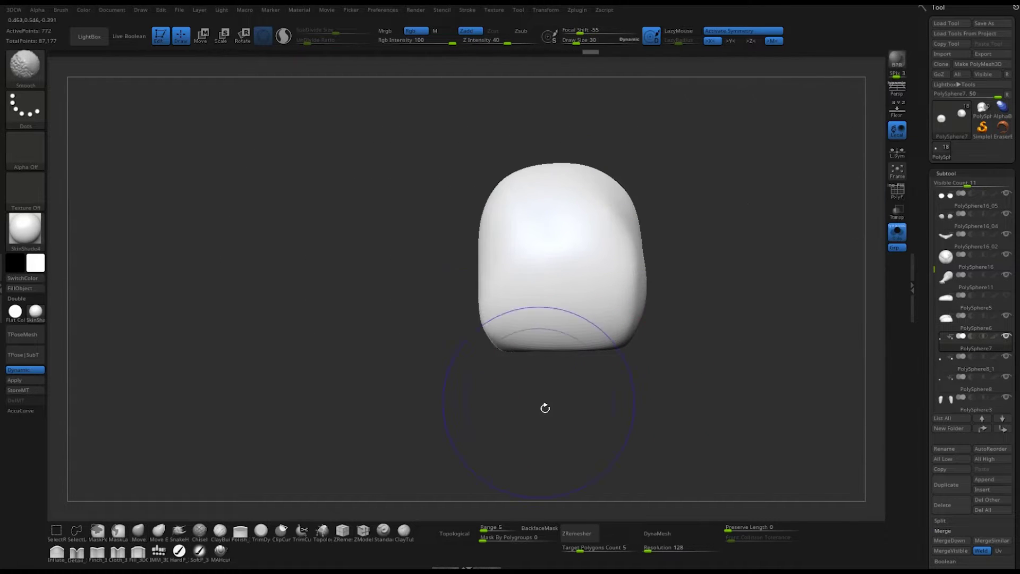
pyautogui.keyDown('alt'); pyautogui.click(655, 296); pyautogui.keyUp('alt')
pyautogui.moveTo(709, 425); pyautogui.dragTo(664, 372)
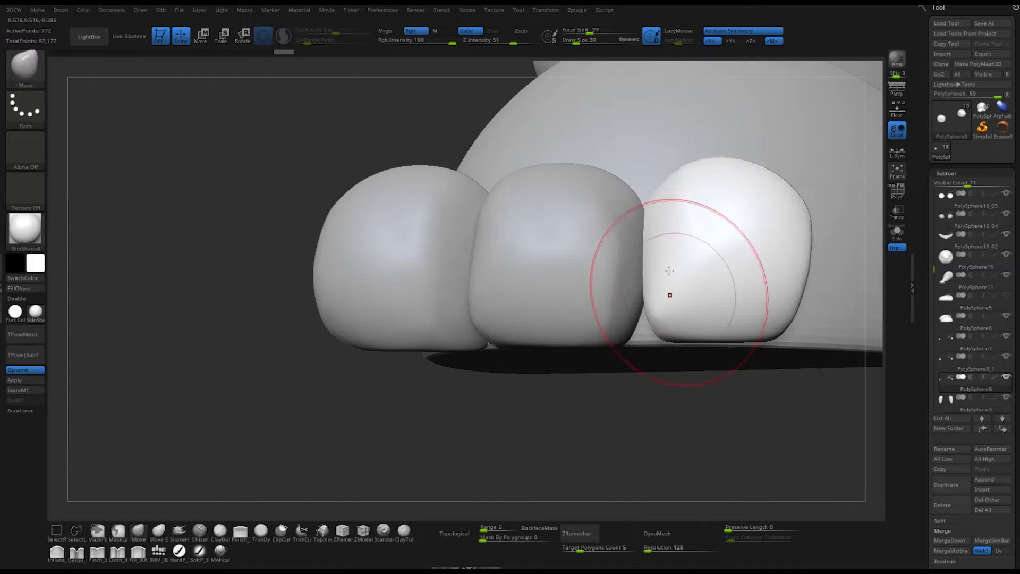
pyautogui.moveTo(649, 198)
pyautogui.mouseDown(button='right')
pyautogui.moveTo(629, 234)
pyautogui.moveTo(271, 319)
pyautogui.mouseUp(button='right')
pyautogui.keyDown('alt'); pyautogui.click(271, 319); pyautogui.keyUp('alt')
pyautogui.press('w')
pyautogui.keyDown('alt'); pyautogui.click(512, 324); pyautogui.keyUp('alt')
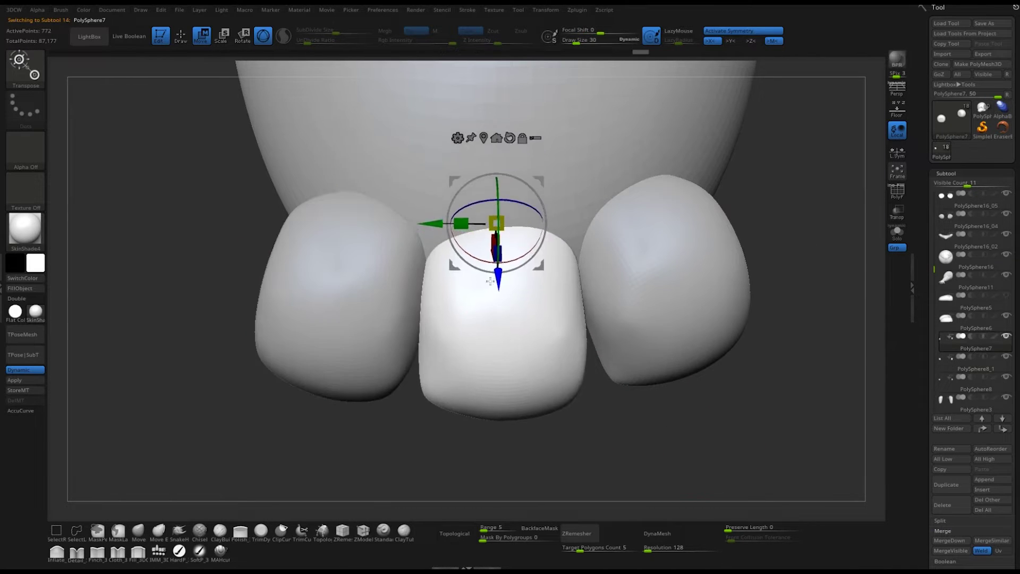
pyautogui.keyDown('alt'); pyautogui.click(659, 298); pyautogui.keyUp('alt')
pyautogui.press('q')
pyautogui.moveTo(660, 333)
pyautogui.mouseDown(button='right')
pyautogui.moveTo(403, 321)
pyautogui.moveTo(486, 228)
pyautogui.mouseUp(button='right')
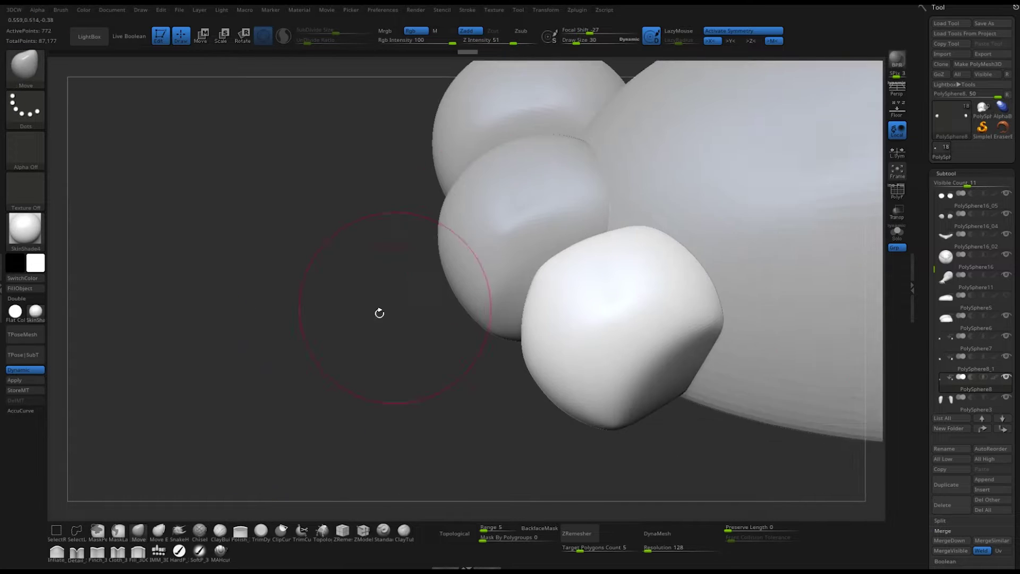
# Merge the three toe subtools together, then merge the toes into the foot
pyautogui.click(984, 341)
pyautogui.click(950, 540)
pyautogui.click(951, 541)
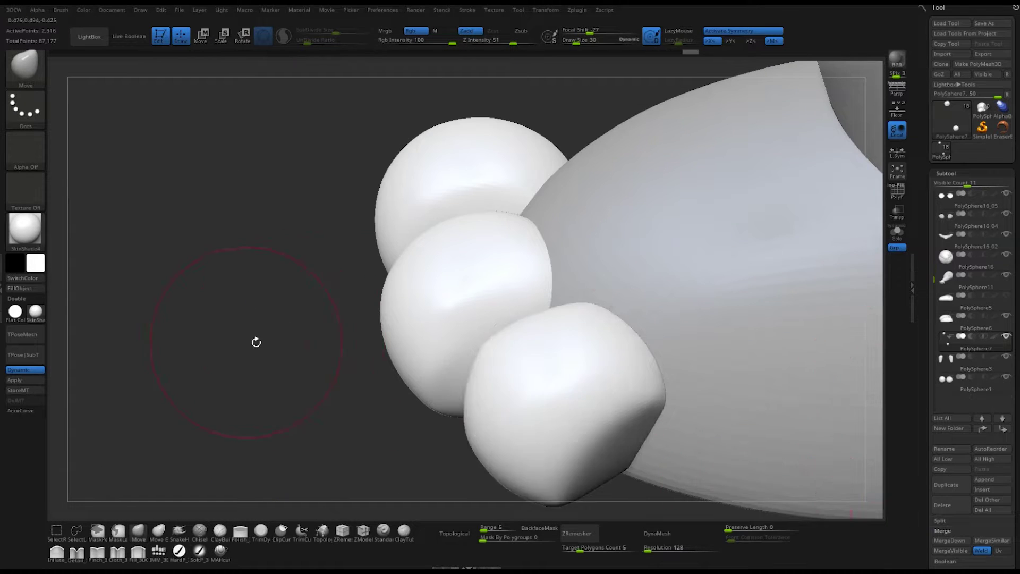
pyautogui.moveTo(284, 325); pyautogui.dragTo(275, 330, button='right')
pyautogui.press('w')
pyautogui.moveTo(647, 465); pyautogui.dragTo(691, 457, button='right')
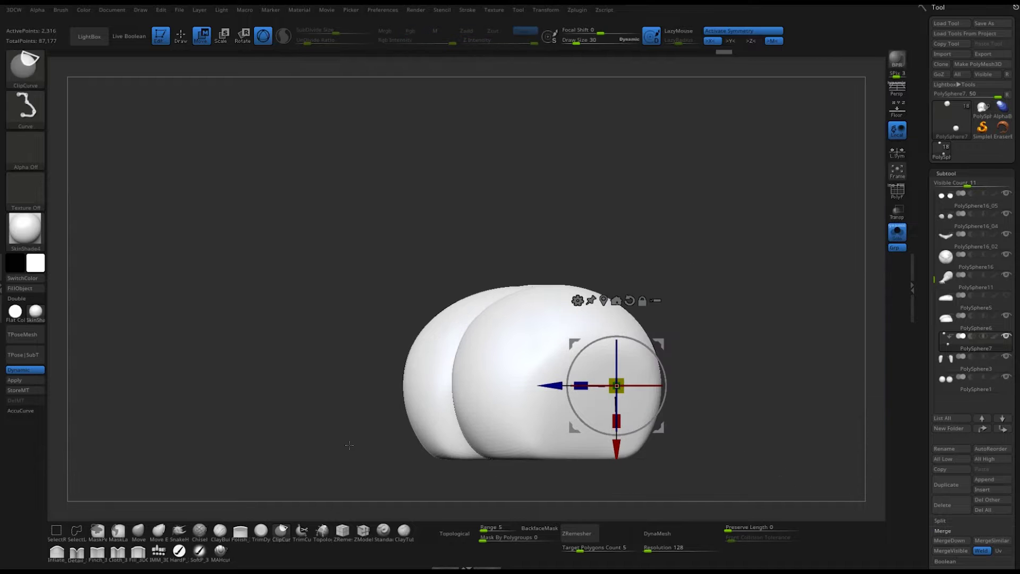
pyautogui.click(897, 232)
pyautogui.moveTo(717, 425)
pyautogui.mouseDown(button='right')
pyautogui.moveTo(791, 414)
pyautogui.moveTo(690, 372)
pyautogui.mouseUp(button='right')
pyautogui.click(437, 362)
# DynaMesh the foot and toes into one surface and mirror it to the other leg
pyautogui.click(439, 211)
pyautogui.moveTo(691, 425); pyautogui.dragTo(771, 440, button='right')
pyautogui.click(655, 36)
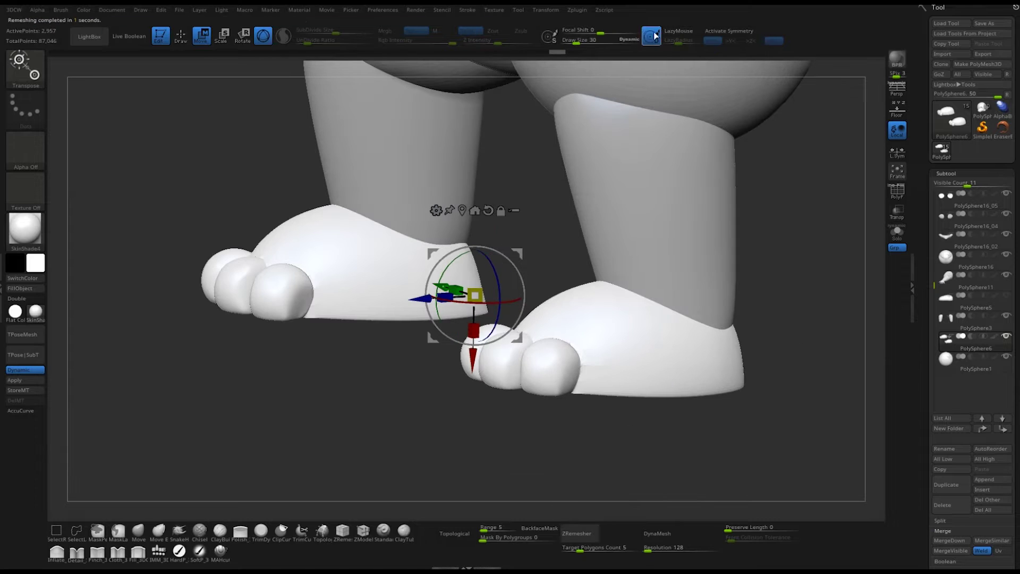
pyautogui.press('q')
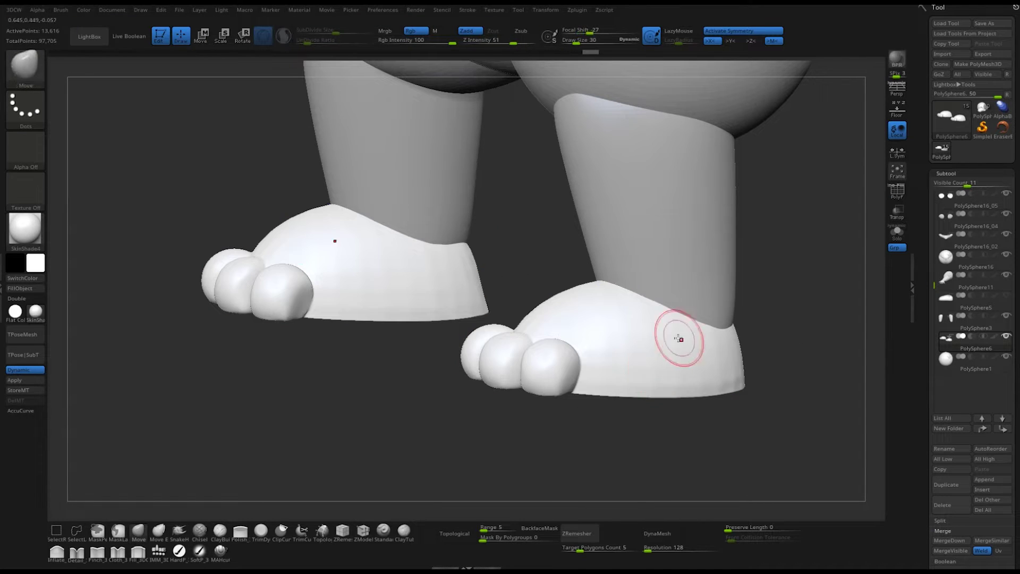
pyautogui.moveTo(494, 293); pyautogui.dragTo(473, 279)
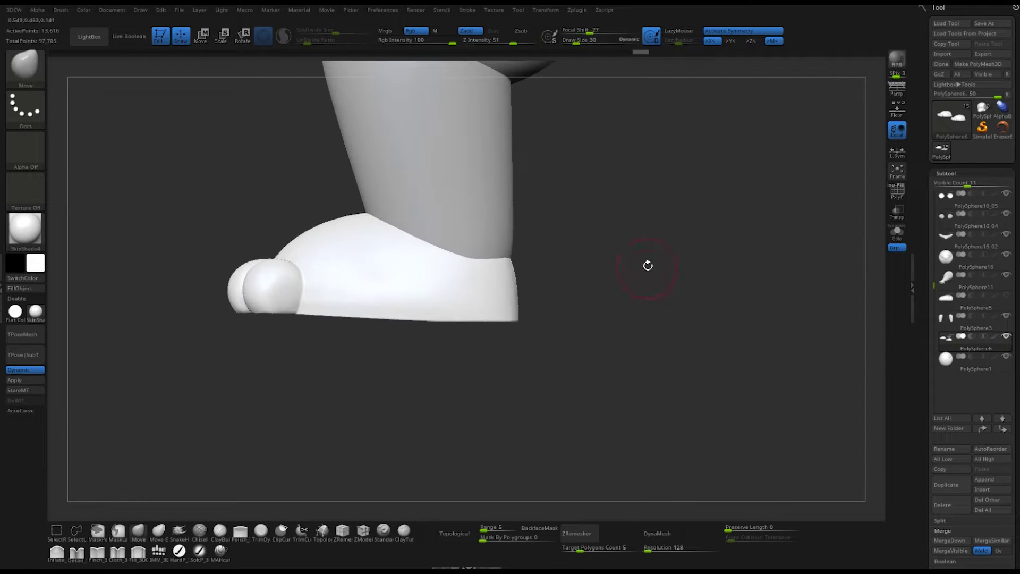
# Smooth and pinch the toes, then merge the round thigh into the lower leg
pyautogui.moveTo(226, 343)
pyautogui.keyDown('shift'); pyautogui.mouseDown()
pyautogui.moveTo(674, 342)
pyautogui.moveTo(533, 354)
pyautogui.mouseUp(); pyautogui.keyUp('shift')
pyautogui.moveTo(502, 396)
pyautogui.mouseDown()
pyautogui.moveTo(410, 422)
pyautogui.moveTo(479, 239)
pyautogui.moveTo(259, 459)
pyautogui.moveTo(378, 382)
pyautogui.moveTo(531, 345)
pyautogui.moveTo(769, 341)
pyautogui.moveTo(526, 210)
pyautogui.moveTo(537, 232)
pyautogui.mouseUp()
pyautogui.keyDown('shift'); pyautogui.moveTo(537, 239); pyautogui.dragTo(531, 244); pyautogui.keyUp('shift')
pyautogui.press('space')
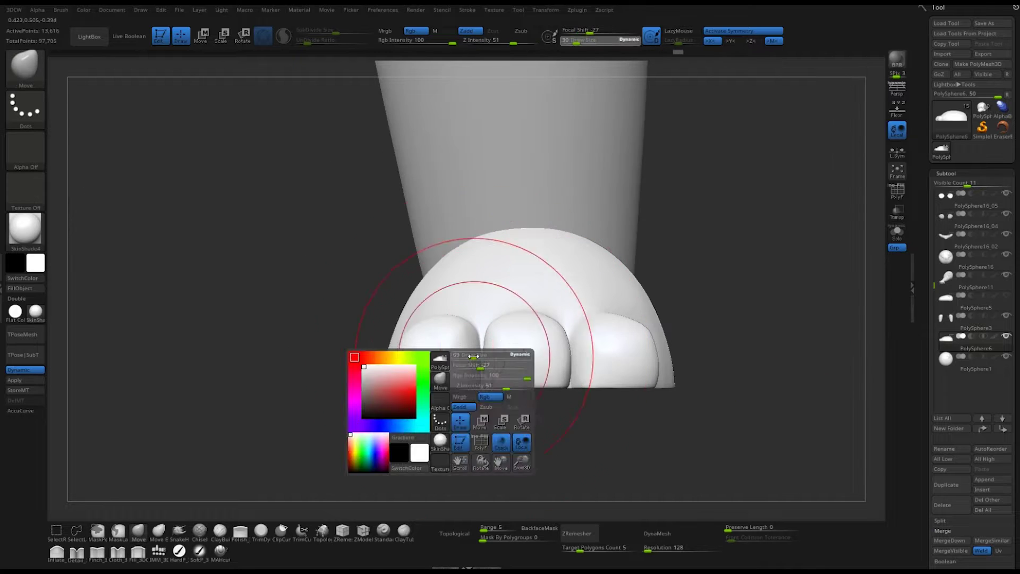
pyautogui.keyDown('shift'); pyautogui.moveTo(702, 282); pyautogui.dragTo(463, 273); pyautogui.keyUp('shift')
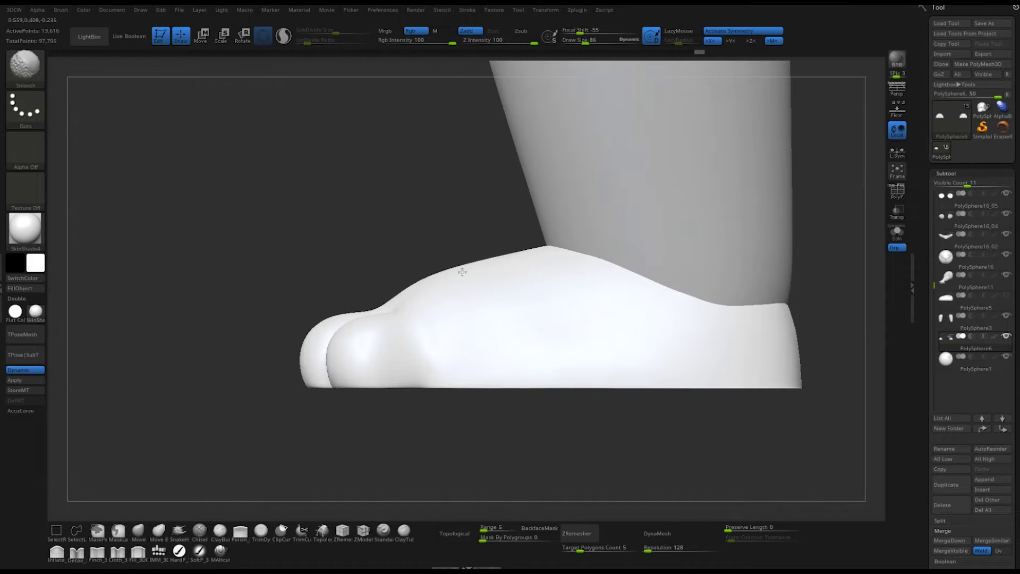
pyautogui.moveTo(334, 312)
pyautogui.mouseDown()
pyautogui.moveTo(416, 319)
pyautogui.moveTo(611, 302)
pyautogui.moveTo(643, 337)
pyautogui.moveTo(282, 351)
pyautogui.mouseUp()
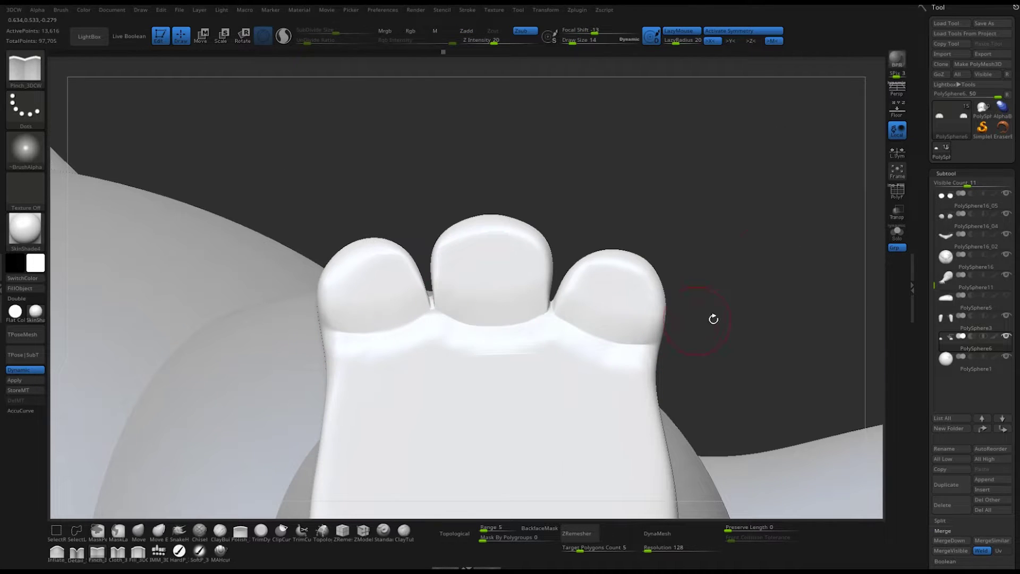
pyautogui.press('shift')
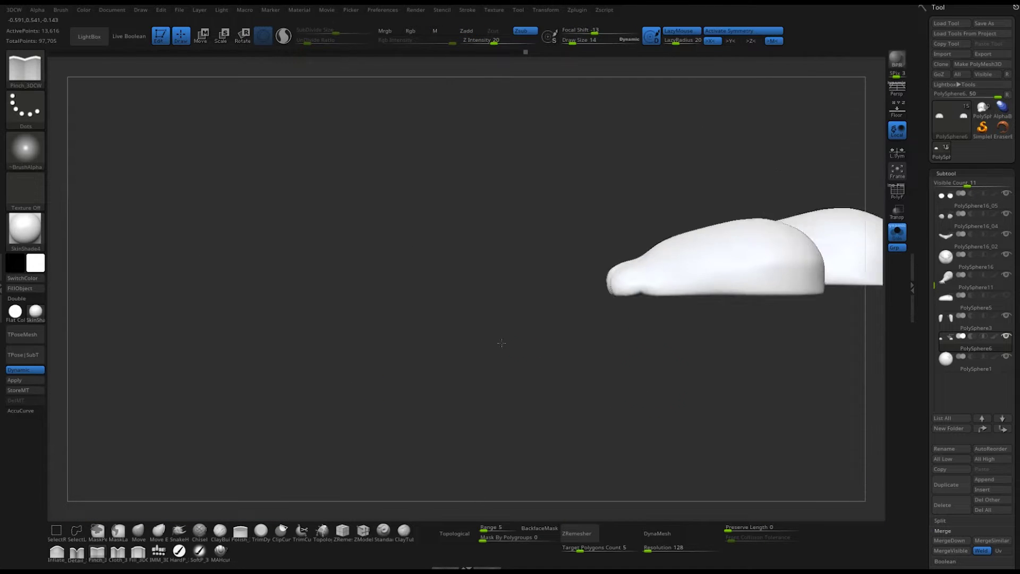
pyautogui.moveTo(501, 343)
pyautogui.mouseDown()
pyautogui.moveTo(505, 387)
pyautogui.moveTo(599, 376)
pyautogui.moveTo(688, 337)
pyautogui.moveTo(680, 407)
pyautogui.mouseUp()
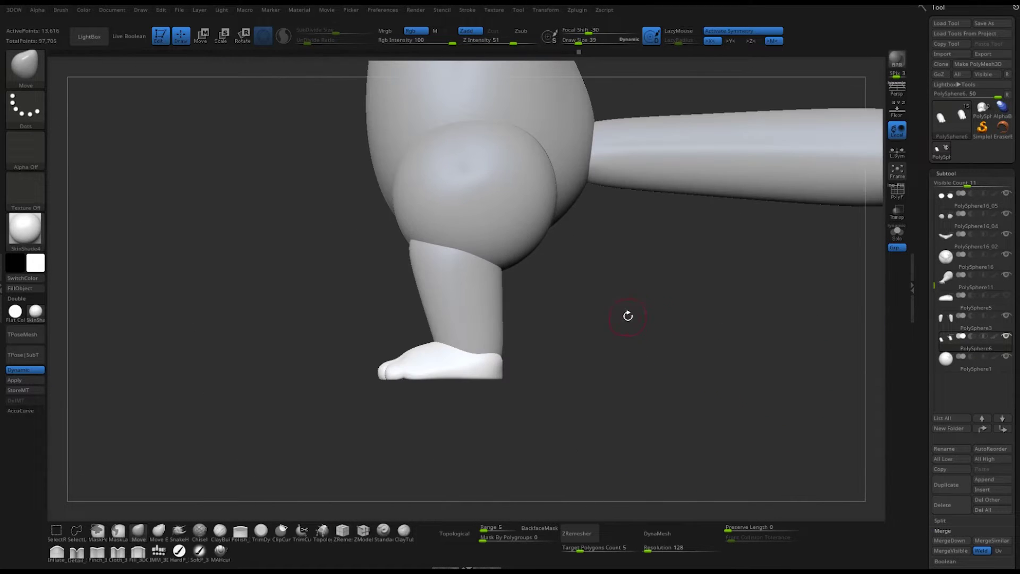
pyautogui.click(949, 539)
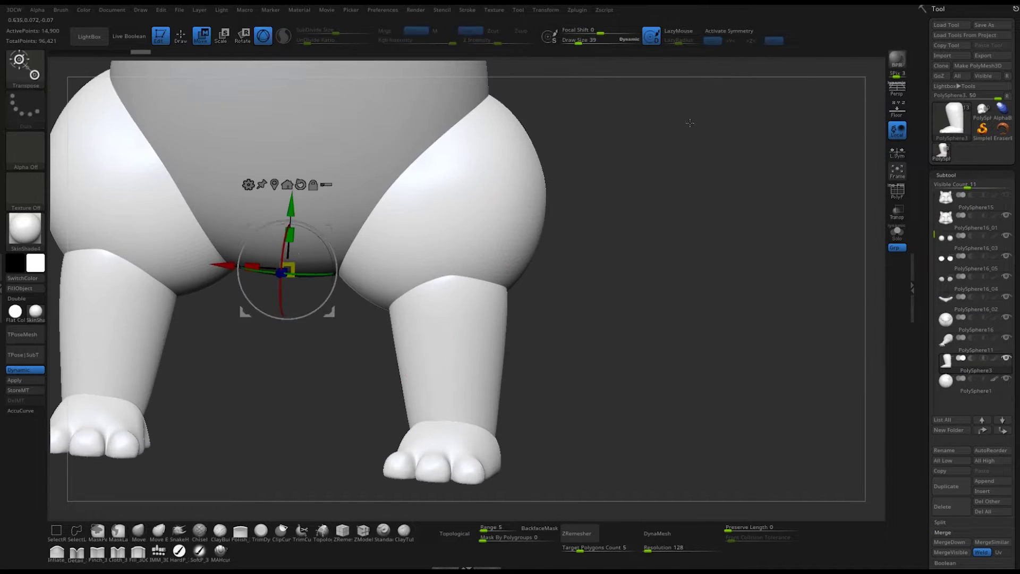
# Adjust the leg with the Transpose gizmo and DynaMesh thigh and lower leg together
pyautogui.click(238, 258)
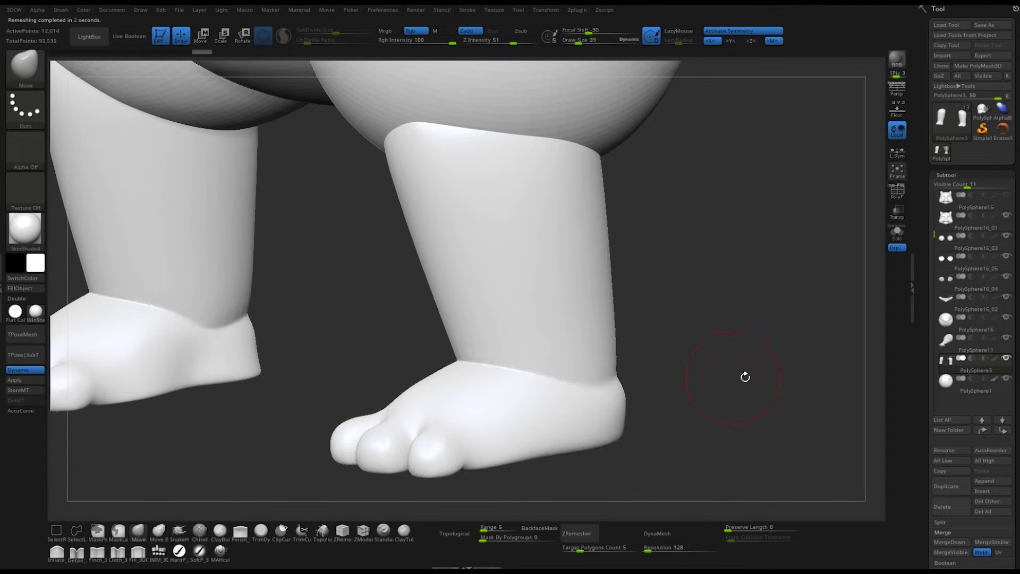
pyautogui.moveTo(745, 376)
pyautogui.mouseDown()
pyautogui.moveTo(444, 366)
pyautogui.moveTo(518, 375)
pyautogui.moveTo(687, 335)
pyautogui.moveTo(721, 359)
pyautogui.mouseUp()
pyautogui.press('space')
pyautogui.moveTo(398, 420)
pyautogui.mouseDown()
pyautogui.moveTo(473, 326)
pyautogui.moveTo(476, 337)
pyautogui.moveTo(758, 371)
pyautogui.moveTo(774, 285)
pyautogui.moveTo(720, 338)
pyautogui.moveTo(750, 382)
pyautogui.mouseUp()
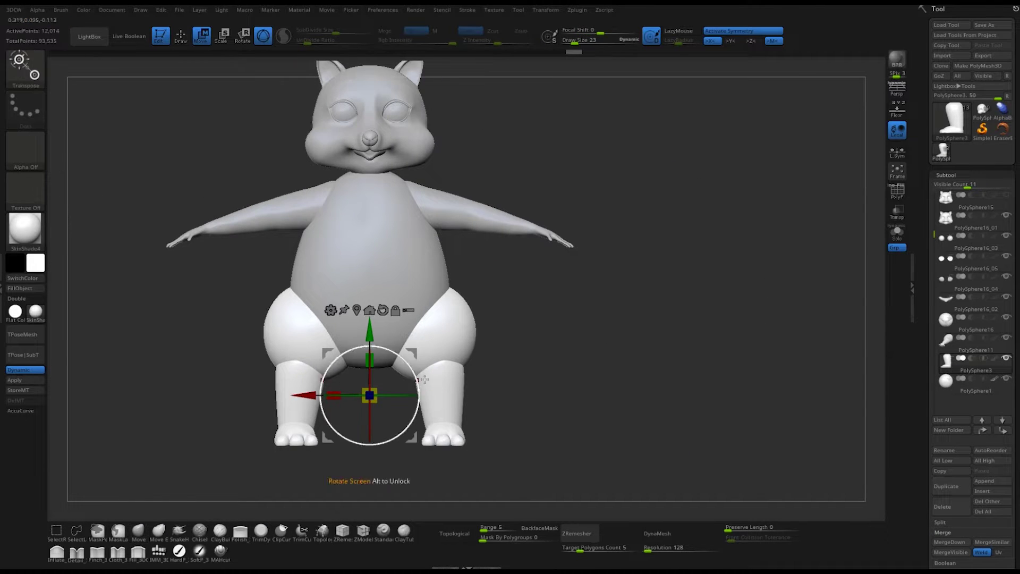
pyautogui.scroll(3, 423, 379)
pyautogui.hotkey('shift', 'f')
pyautogui.moveTo(641, 375); pyautogui.dragTo(596, 287)
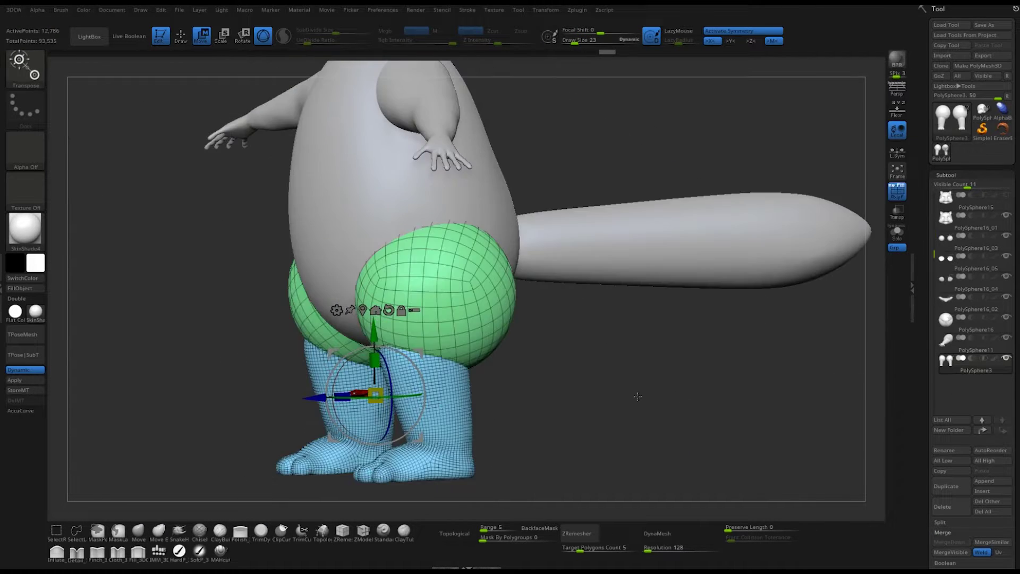
pyautogui.hotkey('ctrl', 'z')
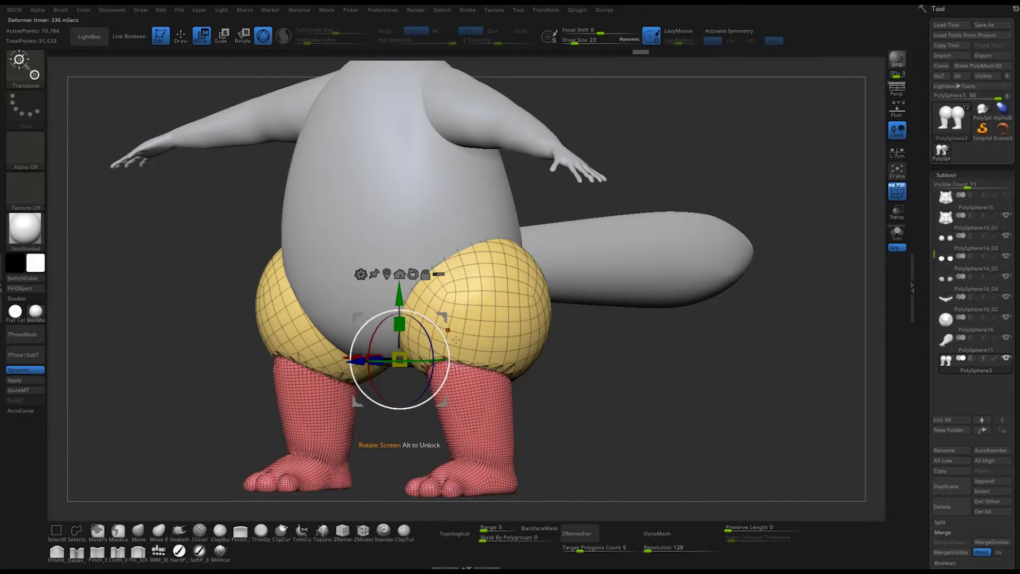
pyautogui.hotkey('shift', 'f')
pyautogui.keyDown('shift'); pyautogui.moveTo(548, 519); pyautogui.dragTo(532, 403); pyautogui.keyUp('shift')
pyautogui.press('q')
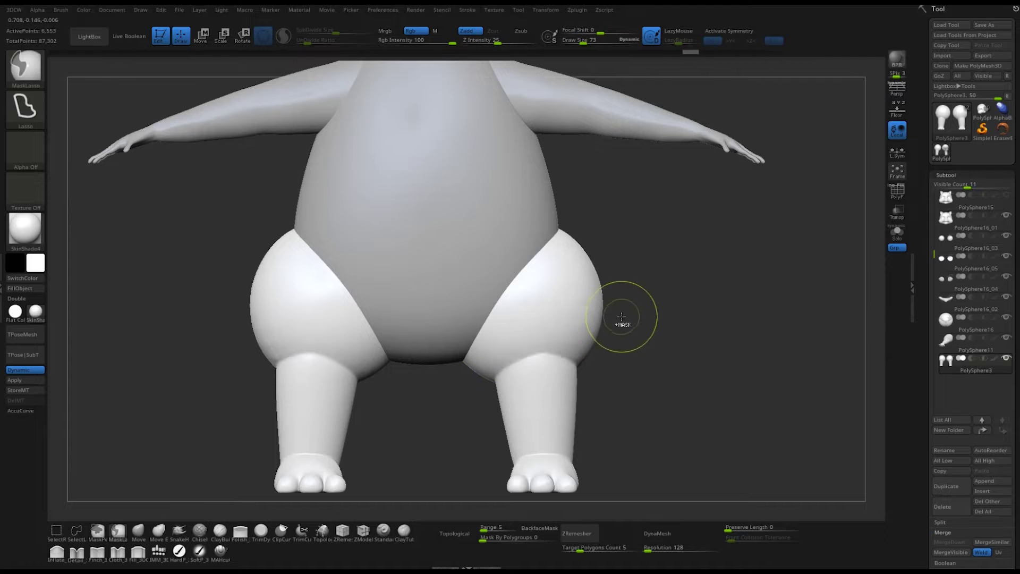
pyautogui.hotkey('ctrl', 'z')
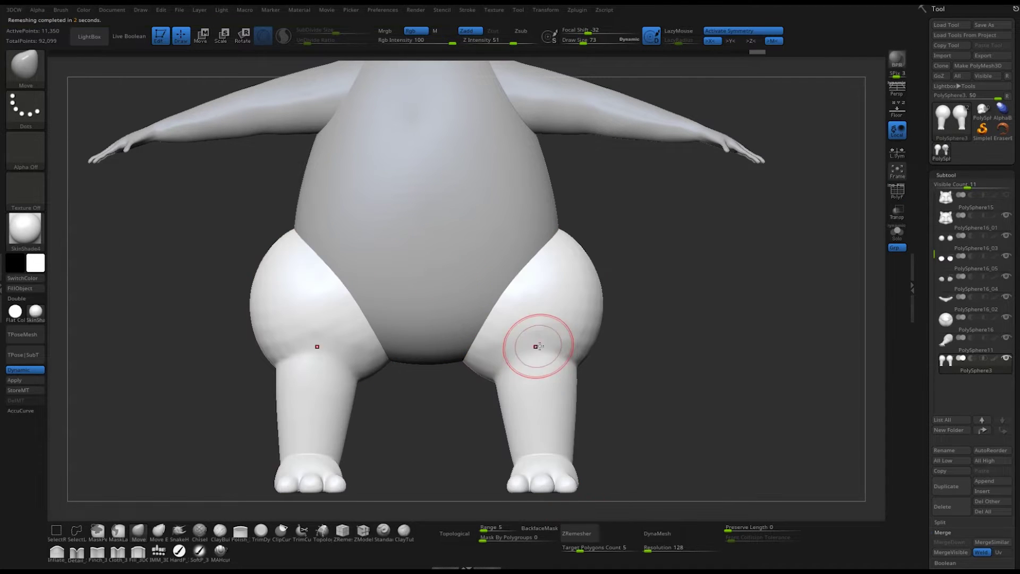
# Smooth the thigh-to-hip joins and move the legs slimmer and closer together
pyautogui.moveTo(690, 356)
pyautogui.mouseDown()
pyautogui.moveTo(606, 356)
pyautogui.moveTo(631, 322)
pyautogui.mouseUp()
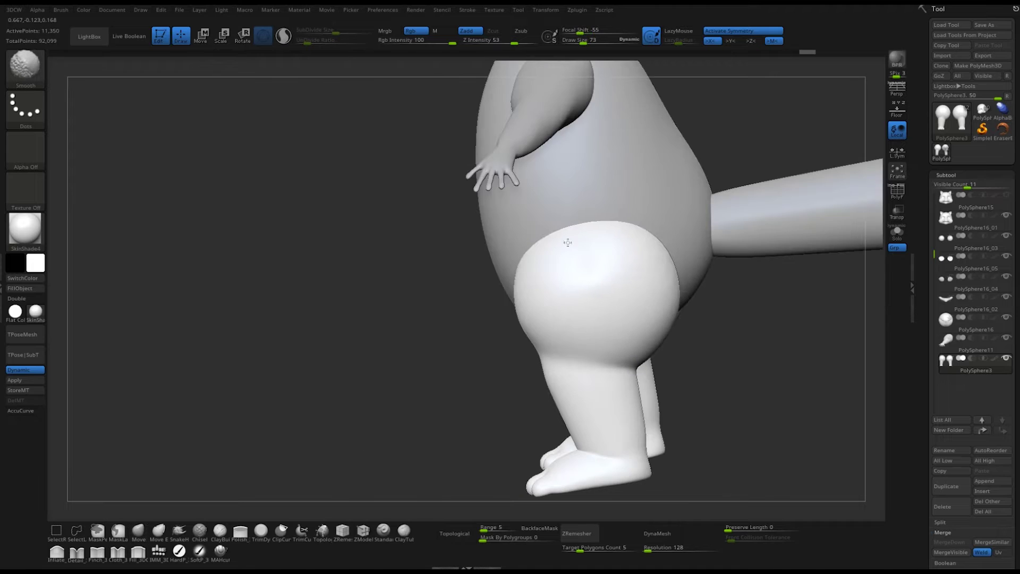
pyautogui.keyDown('shift'); pyautogui.moveTo(665, 279); pyautogui.dragTo(483, 409, button='right'); pyautogui.keyUp('shift')
pyautogui.moveTo(604, 285)
pyautogui.keyDown('ctrl'); pyautogui.mouseDown(button='right')
pyautogui.moveTo(722, 331)
pyautogui.moveTo(742, 399)
pyautogui.mouseUp(button='right'); pyautogui.keyUp('ctrl')
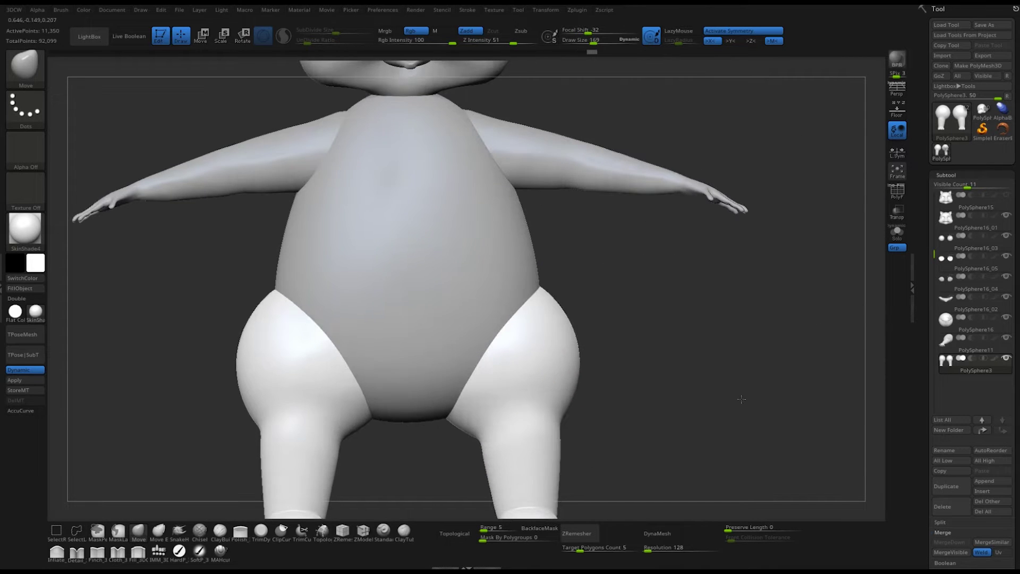
pyautogui.moveTo(742, 399); pyautogui.dragTo(574, 352)
pyautogui.moveTo(511, 312)
pyautogui.mouseDown(button='right')
pyautogui.moveTo(569, 330)
pyautogui.moveTo(659, 335)
pyautogui.mouseUp(button='right')
pyautogui.moveTo(600, 317)
pyautogui.keyDown('ctrl'); pyautogui.mouseDown(button='right')
pyautogui.moveTo(496, 358)
pyautogui.moveTo(472, 342)
pyautogui.moveTo(630, 382)
pyautogui.mouseUp(button='right'); pyautogui.keyUp('ctrl')
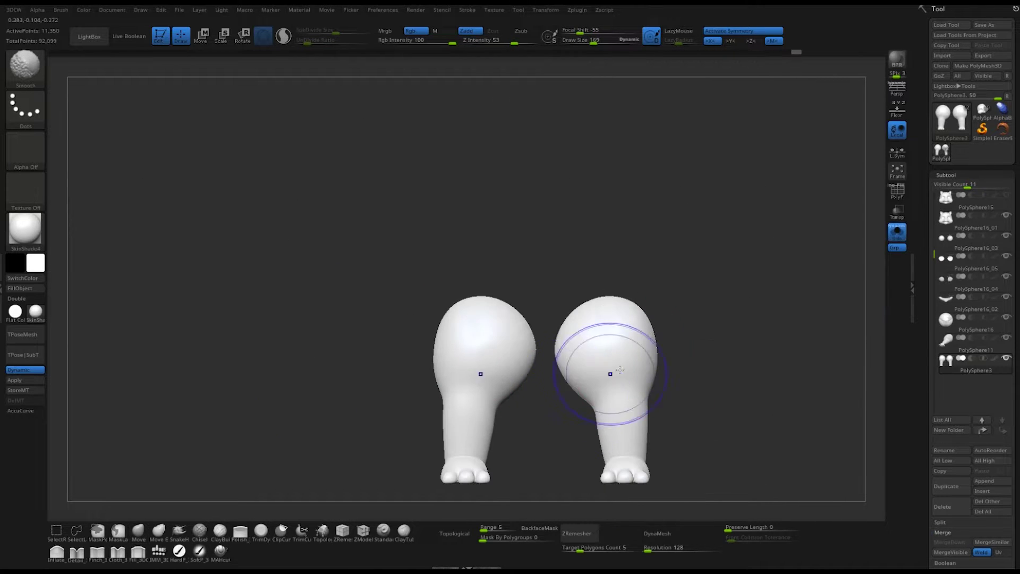
pyautogui.press('w')
pyautogui.moveTo(547, 392); pyautogui.dragTo(664, 336)
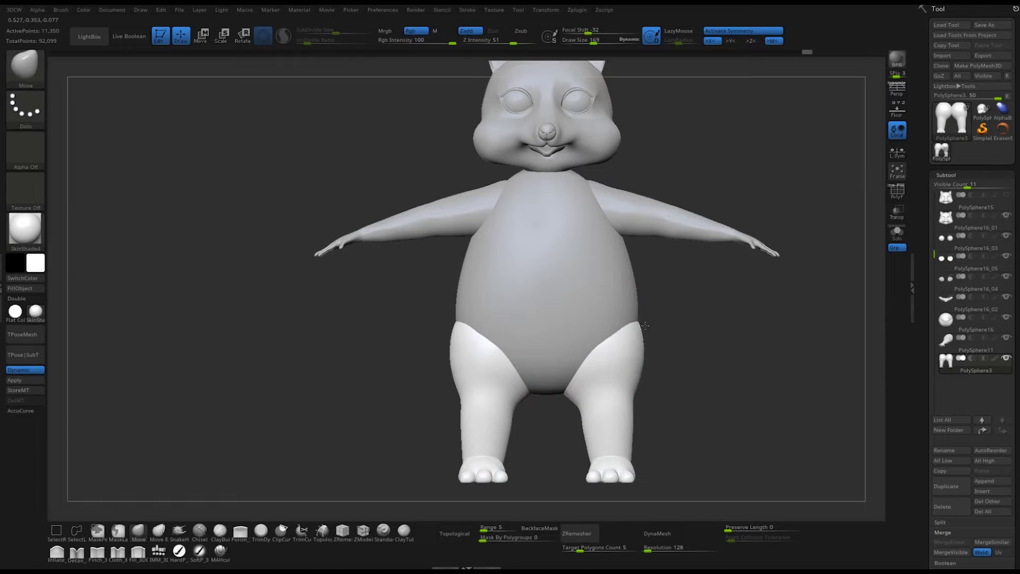
pyautogui.moveTo(681, 370)
pyautogui.mouseDown(button='right')
pyautogui.moveTo(670, 319)
pyautogui.moveTo(742, 358)
pyautogui.moveTo(780, 352)
pyautogui.moveTo(709, 347)
pyautogui.moveTo(906, 335)
pyautogui.mouseUp(button='right')
# Merge the body subtool down into the PolySphere11 leg mesh
pyautogui.keyDown('alt'); pyautogui.click(534, 283); pyautogui.keyUp('alt')
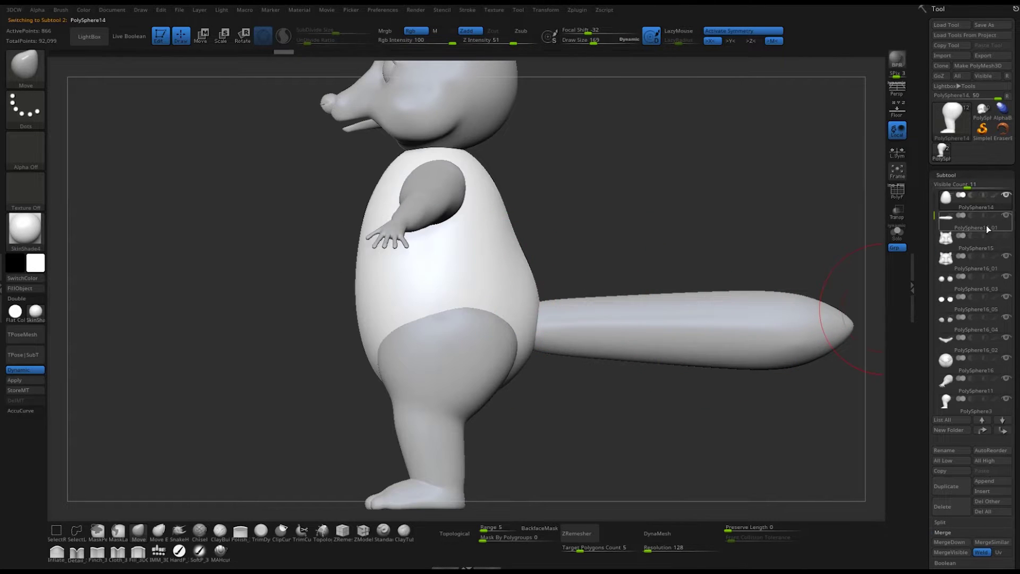
pyautogui.click(951, 384)
pyautogui.moveTo(628, 378); pyautogui.dragTo(665, 392, button='right')
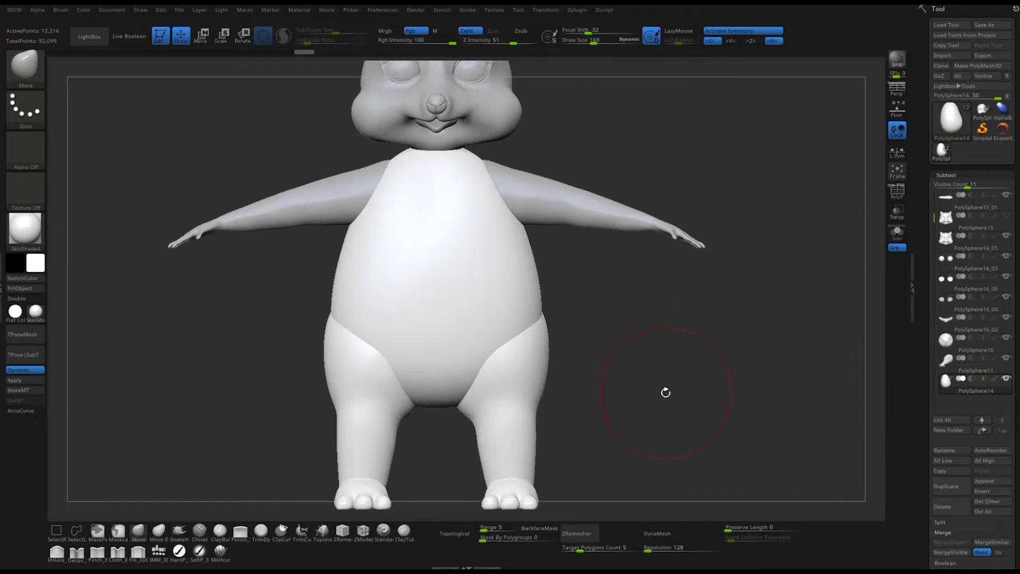
pyautogui.click(949, 542)
pyautogui.moveTo(658, 346); pyautogui.dragTo(556, 314, button='right')
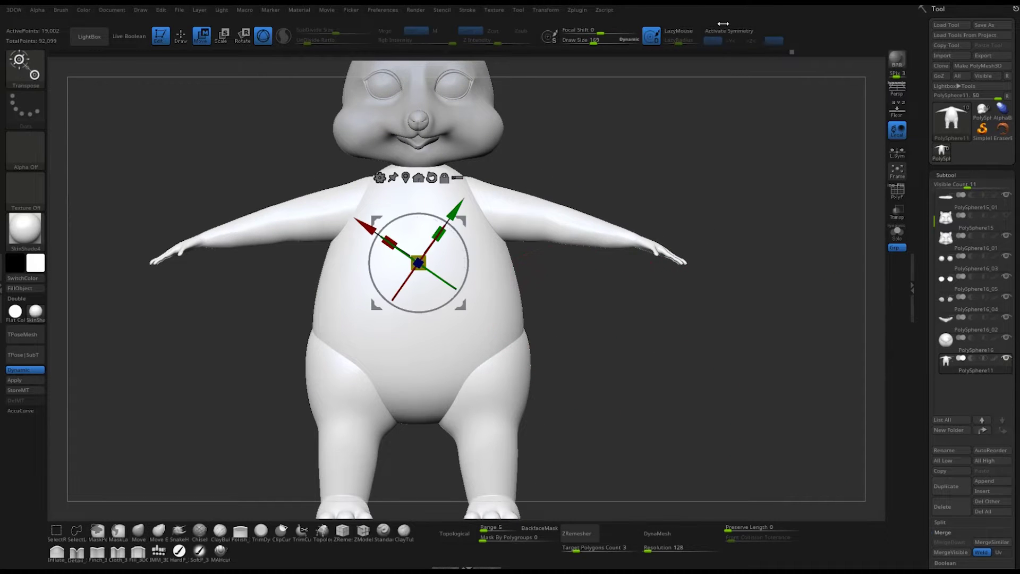
# Turn on symmetry and ZRemesh the merged torso-and-legs mesh into clean quads
pyautogui.press('x')
pyautogui.hotkey('shift', 'f')
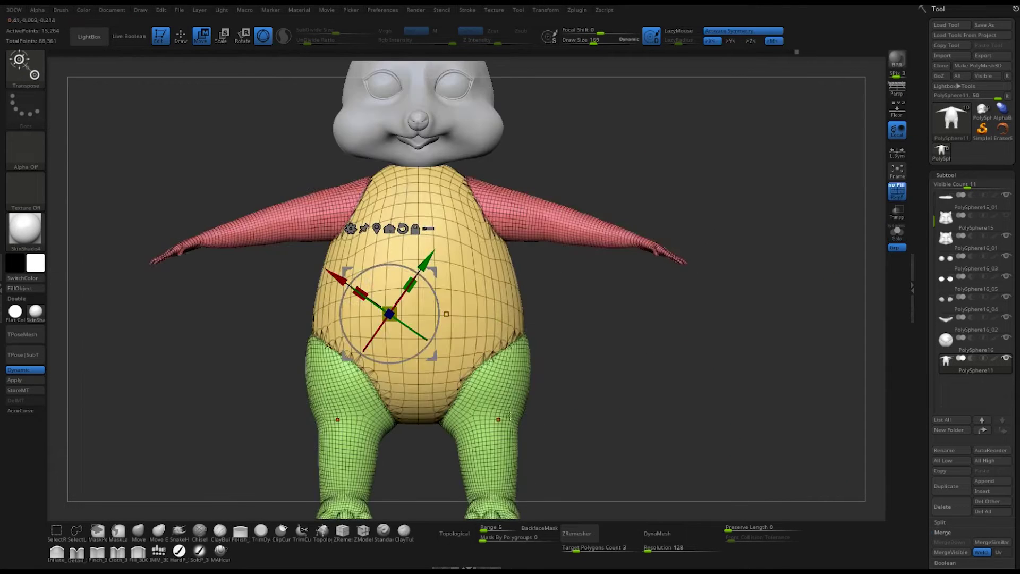
pyautogui.click(593, 535)
pyautogui.hotkey('shift', 'f')
pyautogui.moveTo(611, 404)
pyautogui.mouseDown(button='right')
pyautogui.moveTo(498, 404)
pyautogui.moveTo(295, 341)
pyautogui.mouseUp(button='right')
pyautogui.press('q')
pyautogui.moveTo(603, 416)
pyautogui.mouseDown(button='right')
pyautogui.moveTo(664, 338)
pyautogui.moveTo(759, 132)
pyautogui.moveTo(637, 330)
pyautogui.mouseUp(button='right')
# Smooth the chest-to-shoulder joins with a smaller brush and check the back
pyautogui.press('[')
pyautogui.press('[')
pyautogui.press('[')
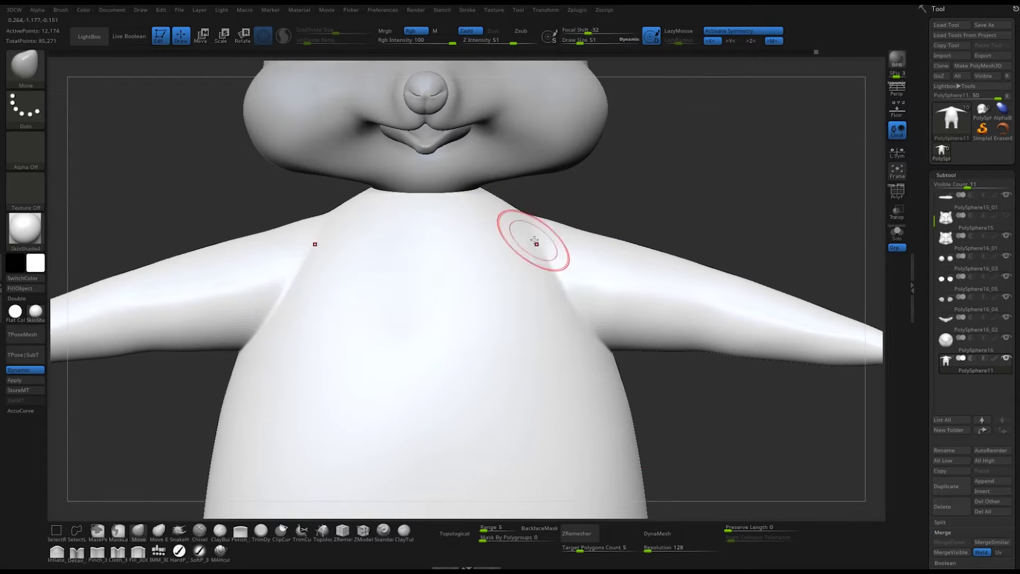
pyautogui.moveTo(535, 241); pyautogui.dragTo(617, 205, button='right')
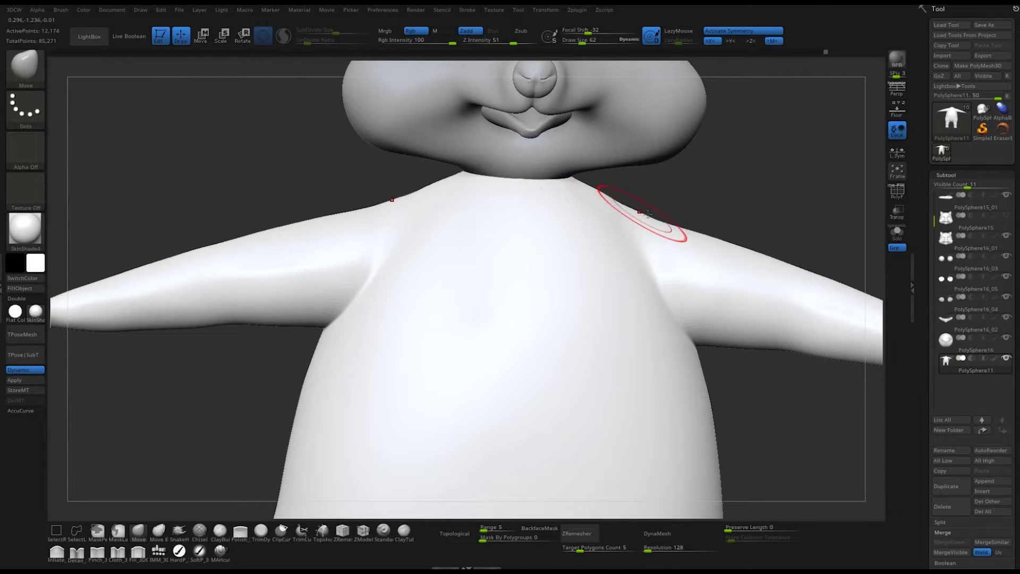
pyautogui.press('f')
pyautogui.moveTo(758, 319); pyautogui.dragTo(706, 347, button='right')
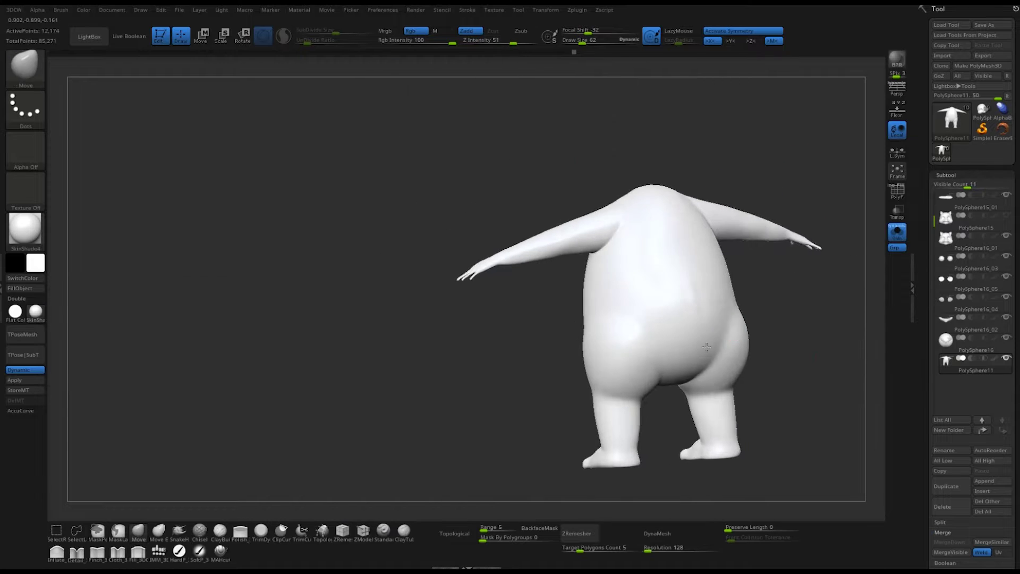
pyautogui.keyDown('shift'); pyautogui.moveTo(699, 308); pyautogui.dragTo(715, 358, button='right'); pyautogui.keyUp('shift')
pyautogui.moveTo(431, 338); pyautogui.dragTo(531, 345, button='right')
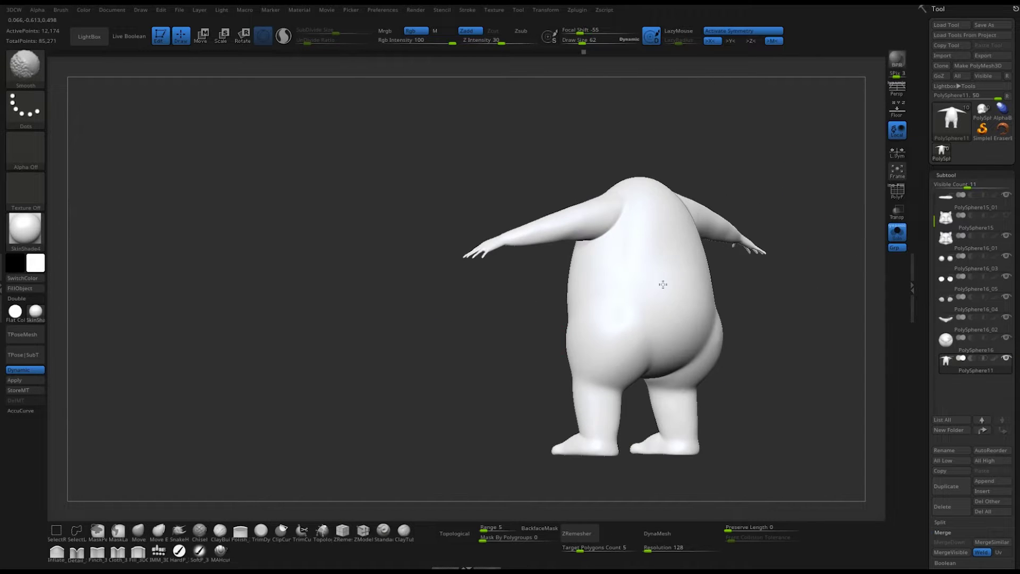
pyautogui.keyDown('alt'); pyautogui.moveTo(622, 425); pyautogui.dragTo(372, 426, button='right'); pyautogui.keyUp('alt')
# Unhide the head and tail, turn off symmetry, and isolate the tail part
pyautogui.hotkey('ctrl', 'shift', 'f')
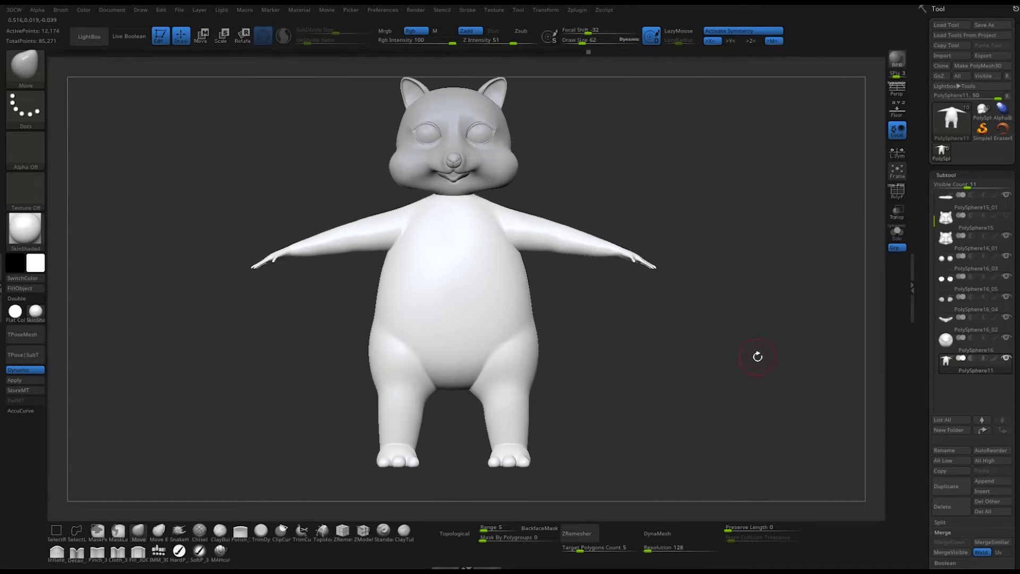
pyautogui.keyDown('shift'); pyautogui.moveTo(758, 353); pyautogui.dragTo(662, 325, button='right'); pyautogui.keyUp('shift')
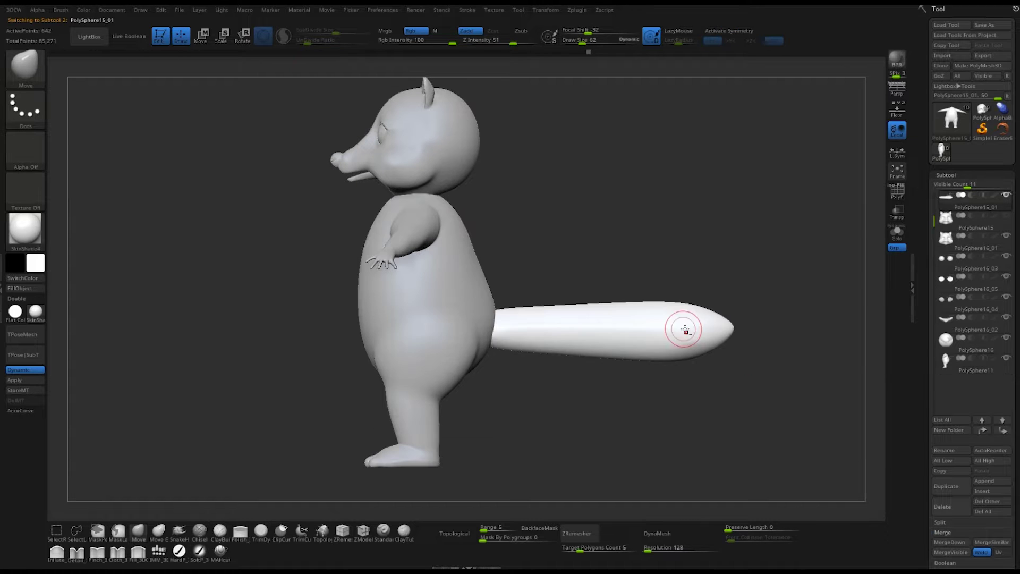
pyautogui.hotkey('shift', 'f')
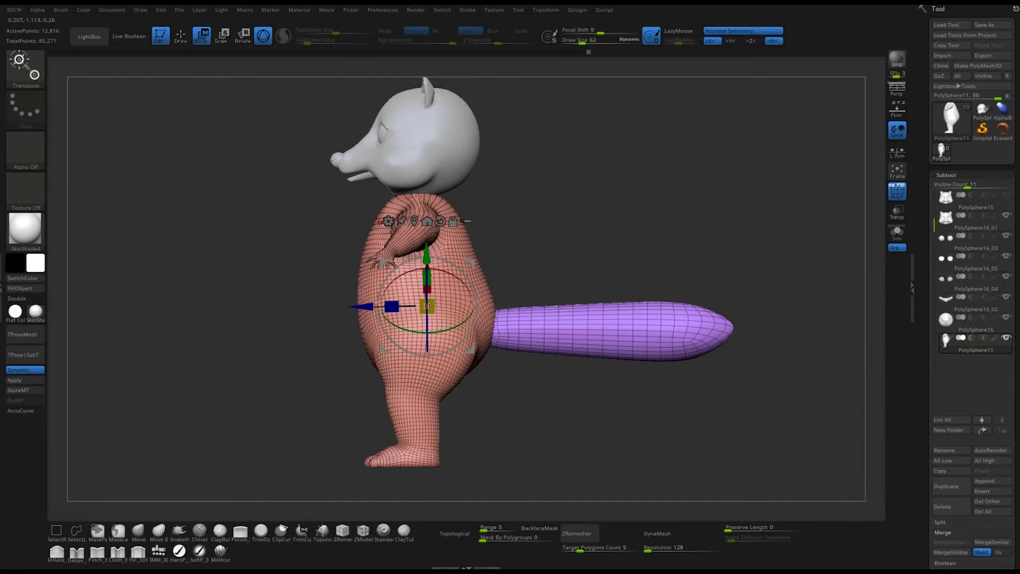
pyautogui.press('x')
pyautogui.keyDown('alt'); pyautogui.click(611, 330); pyautogui.keyUp('alt')
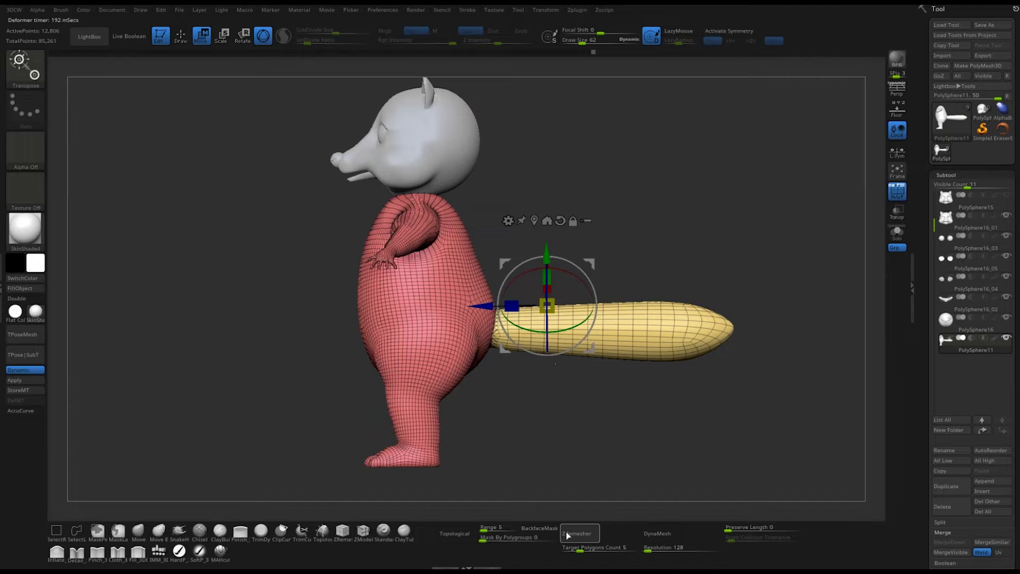
pyautogui.hotkey('shift', 'f')
pyautogui.press('q')
pyautogui.moveTo(664, 404)
pyautogui.mouseDown()
pyautogui.moveTo(705, 363)
pyautogui.moveTo(624, 297)
pyautogui.mouseUp()
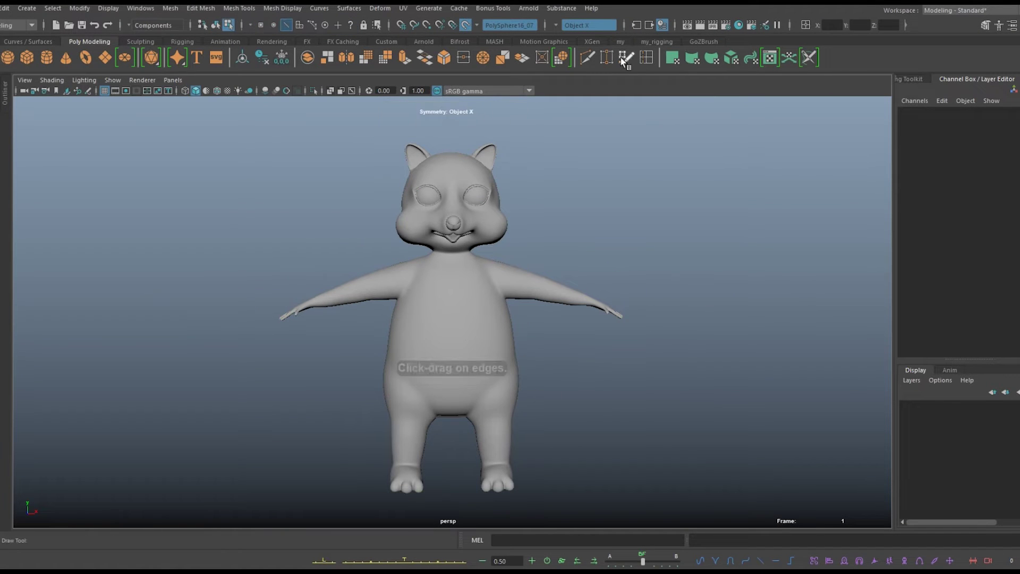
# Quad Draw mirrored quads on the chest and fill a band around the back
pyautogui.scroll(3, 370, 360)
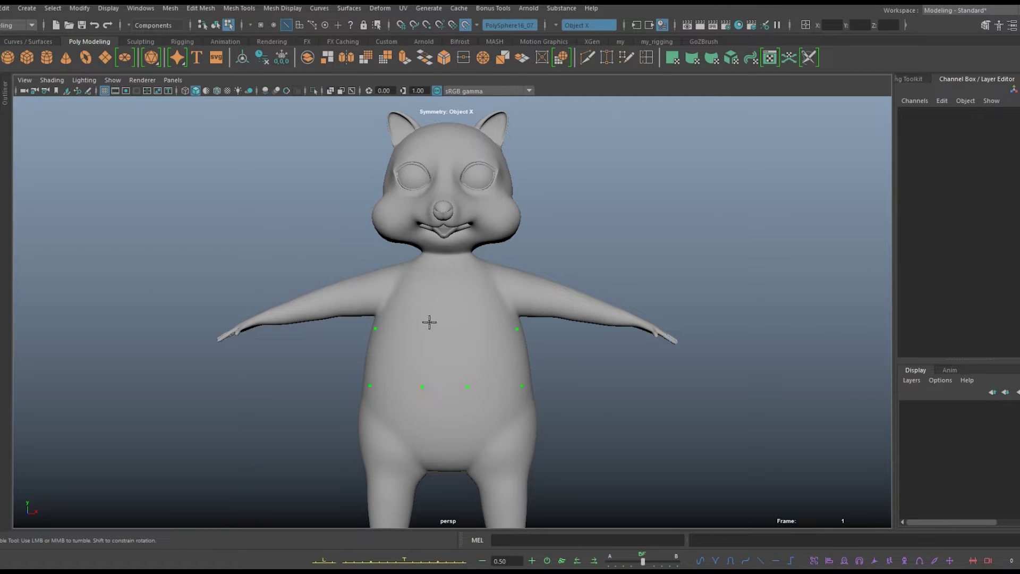
pyautogui.click(429, 323)
pyautogui.keyDown('shift'); pyautogui.click(400, 352); pyautogui.keyUp('shift')
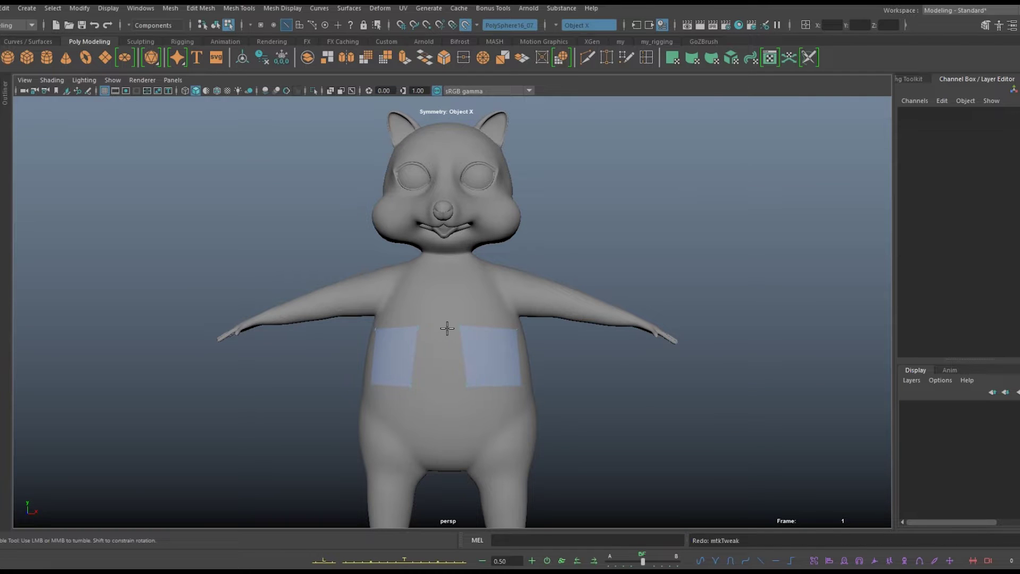
pyautogui.keyDown('shift'); pyautogui.click(447, 328); pyautogui.keyUp('shift')
pyautogui.moveTo(399, 342)
pyautogui.keyDown('alt'); pyautogui.mouseDown()
pyautogui.moveTo(467, 289)
pyautogui.moveTo(365, 292)
pyautogui.moveTo(591, 320)
pyautogui.moveTo(576, 296)
pyautogui.mouseUp(); pyautogui.keyUp('alt')
pyautogui.keyDown('shift'); pyautogui.click(498, 325); pyautogui.keyUp('shift')
pyautogui.moveTo(498, 325)
pyautogui.keyDown('alt'); pyautogui.mouseDown()
pyautogui.moveTo(707, 290)
pyautogui.moveTo(580, 310)
pyautogui.mouseUp(); pyautogui.keyUp('alt')
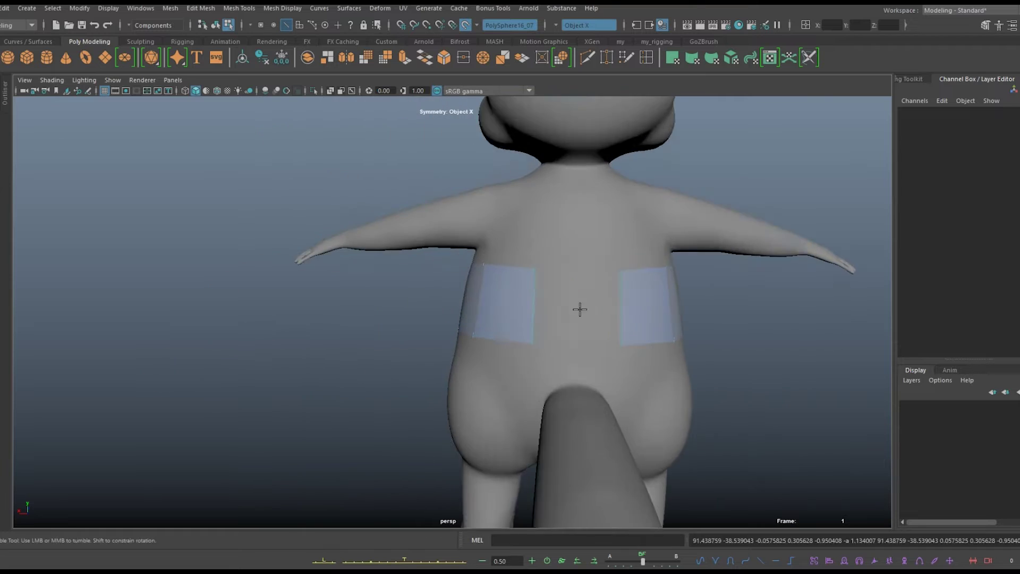
pyautogui.scroll(3, 611, 324)
pyautogui.keyDown('alt'); pyautogui.moveTo(648, 346); pyautogui.dragTo(378, 313, button='middle'); pyautogui.keyUp('alt')
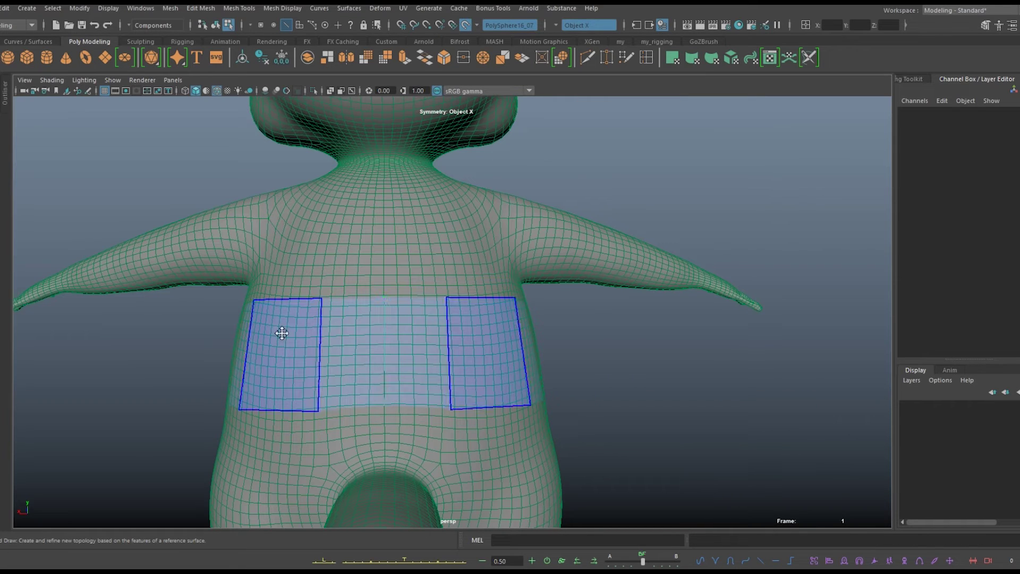
pyautogui.moveTo(383, 415)
pyautogui.keyDown('alt'); pyautogui.mouseDown()
pyautogui.moveTo(611, 425)
pyautogui.moveTo(467, 342)
pyautogui.moveTo(656, 412)
pyautogui.moveTo(718, 387)
pyautogui.moveTo(505, 336)
pyautogui.moveTo(756, 319)
pyautogui.moveTo(717, 335)
pyautogui.moveTo(475, 274)
pyautogui.moveTo(298, 278)
pyautogui.moveTo(360, 392)
pyautogui.mouseUp(); pyautogui.keyUp('alt')
# Work around the hips and both upper thighs to add their quad bands
pyautogui.moveTo(360, 392)
pyautogui.keyDown('alt'); pyautogui.mouseDown(button='right')
pyautogui.moveTo(399, 369)
pyautogui.moveTo(586, 403)
pyautogui.mouseUp(button='right'); pyautogui.keyUp('alt')
pyautogui.keyDown('alt'); pyautogui.moveTo(585, 402); pyautogui.dragTo(388, 325, button='middle'); pyautogui.keyUp('alt')
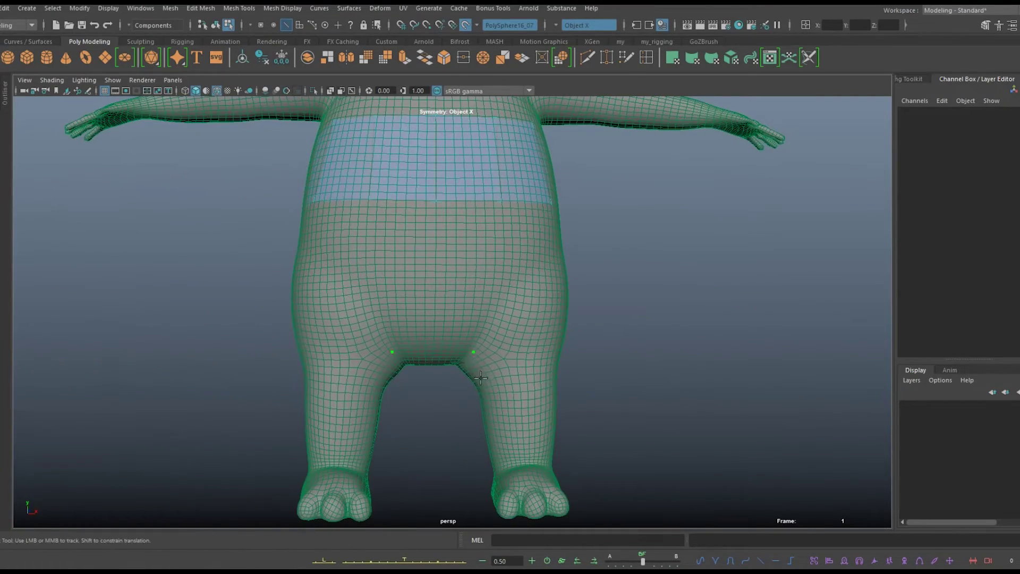
pyautogui.moveTo(637, 365)
pyautogui.keyDown('alt'); pyautogui.mouseDown()
pyautogui.moveTo(626, 337)
pyautogui.moveTo(189, 342)
pyautogui.moveTo(626, 337)
pyautogui.moveTo(300, 208)
pyautogui.mouseUp(); pyautogui.keyUp('alt')
pyautogui.keyDown('alt'); pyautogui.moveTo(371, 300); pyautogui.dragTo(608, 432); pyautogui.keyUp('alt')
pyautogui.keyDown('alt'); pyautogui.moveTo(607, 432); pyautogui.dragTo(276, 387, button='right'); pyautogui.keyUp('alt')
pyautogui.moveTo(315, 407)
pyautogui.keyDown('alt'); pyautogui.mouseDown()
pyautogui.moveTo(535, 513)
pyautogui.moveTo(432, 410)
pyautogui.moveTo(353, 403)
pyautogui.moveTo(303, 307)
pyautogui.moveTo(713, 374)
pyautogui.moveTo(377, 404)
pyautogui.moveTo(622, 344)
pyautogui.moveTo(360, 337)
pyautogui.moveTo(314, 387)
pyautogui.moveTo(493, 409)
pyautogui.mouseUp(); pyautogui.keyUp('alt')
# Orbit around the hips, thighs, crotch and tail to find remaining retopology gaps
pyautogui.press('f')
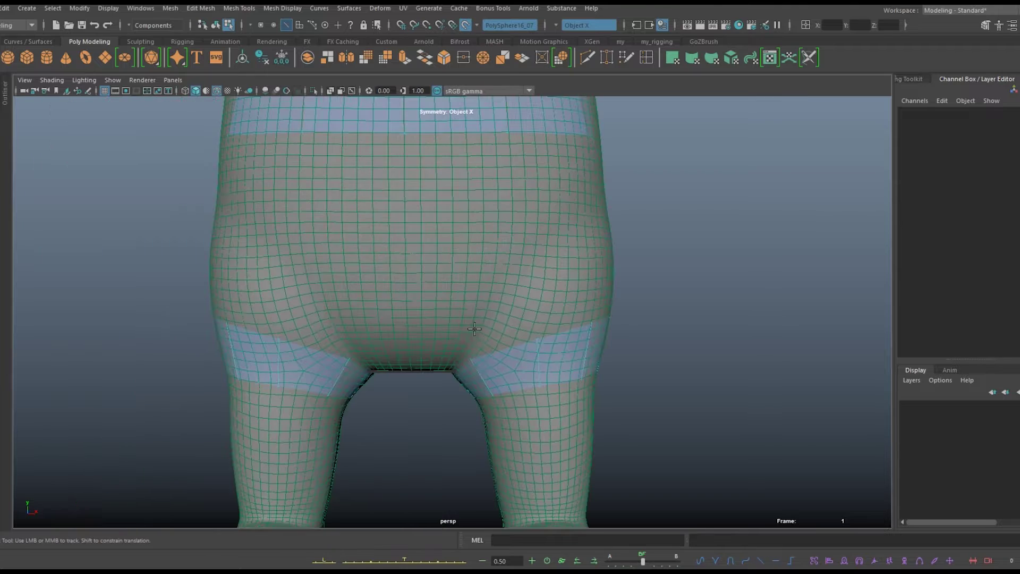
pyautogui.keyDown('alt'); pyautogui.moveTo(495, 309); pyautogui.dragTo(476, 329, button='right'); pyautogui.keyUp('alt')
pyautogui.moveTo(495, 325)
pyautogui.keyDown('alt'); pyautogui.mouseDown()
pyautogui.moveTo(404, 319)
pyautogui.moveTo(472, 334)
pyautogui.mouseUp(); pyautogui.keyUp('alt')
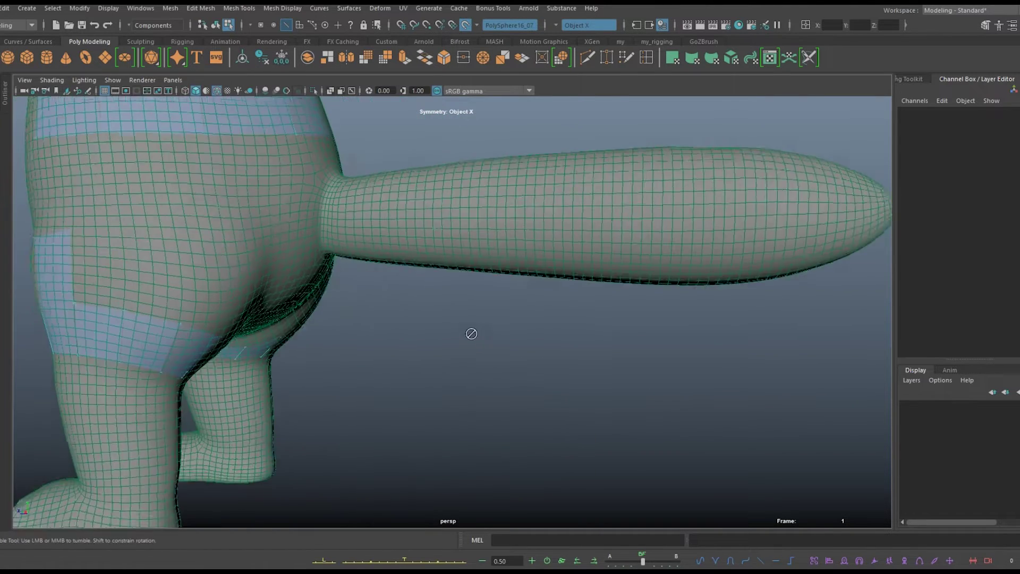
pyautogui.keyDown('alt'); pyautogui.moveTo(472, 335); pyautogui.dragTo(231, 271, button='middle'); pyautogui.keyUp('alt')
pyautogui.moveTo(273, 323)
pyautogui.keyDown('alt'); pyautogui.mouseDown()
pyautogui.moveTo(577, 413)
pyautogui.moveTo(519, 456)
pyautogui.moveTo(560, 467)
pyautogui.moveTo(505, 436)
pyautogui.mouseUp(); pyautogui.keyUp('alt')
pyautogui.keyDown('alt'); pyautogui.moveTo(319, 266); pyautogui.dragTo(664, 287); pyautogui.keyUp('alt')
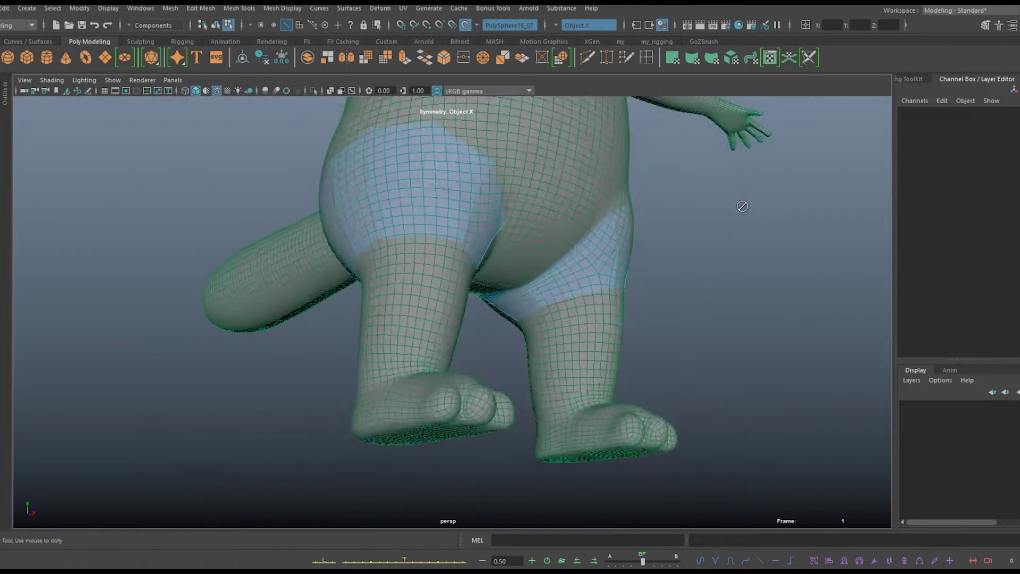
pyautogui.keyDown('alt'); pyautogui.moveTo(664, 287); pyautogui.dragTo(691, 296, button='right'); pyautogui.keyUp('alt')
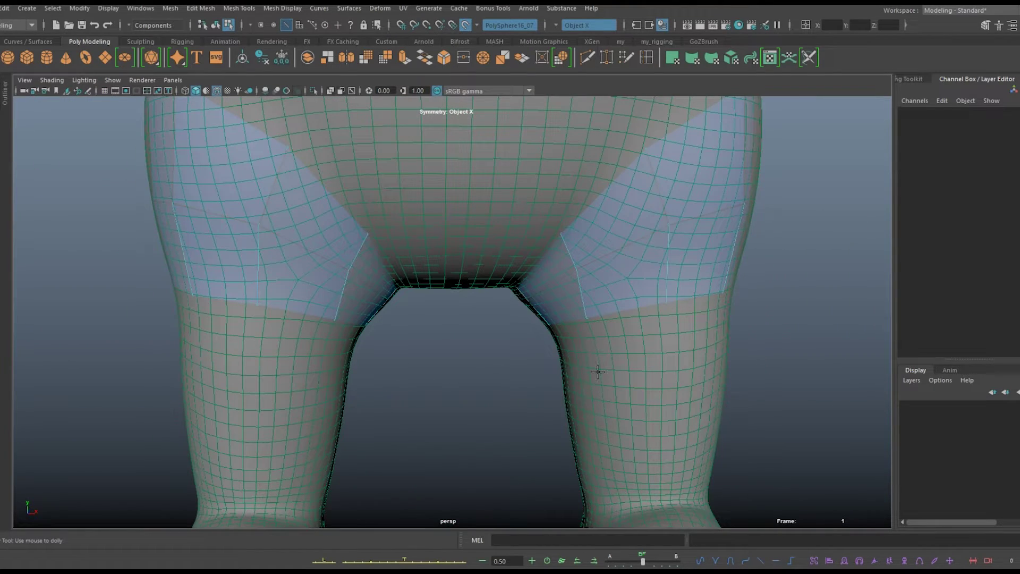
pyautogui.moveTo(674, 389)
pyautogui.keyDown('alt'); pyautogui.mouseDown()
pyautogui.moveTo(610, 414)
pyautogui.moveTo(381, 375)
pyautogui.moveTo(414, 391)
pyautogui.moveTo(405, 360)
pyautogui.mouseUp(); pyautogui.keyUp('alt')
pyautogui.keyDown('alt'); pyautogui.moveTo(408, 398); pyautogui.dragTo(530, 432, button='middle'); pyautogui.keyUp('alt')
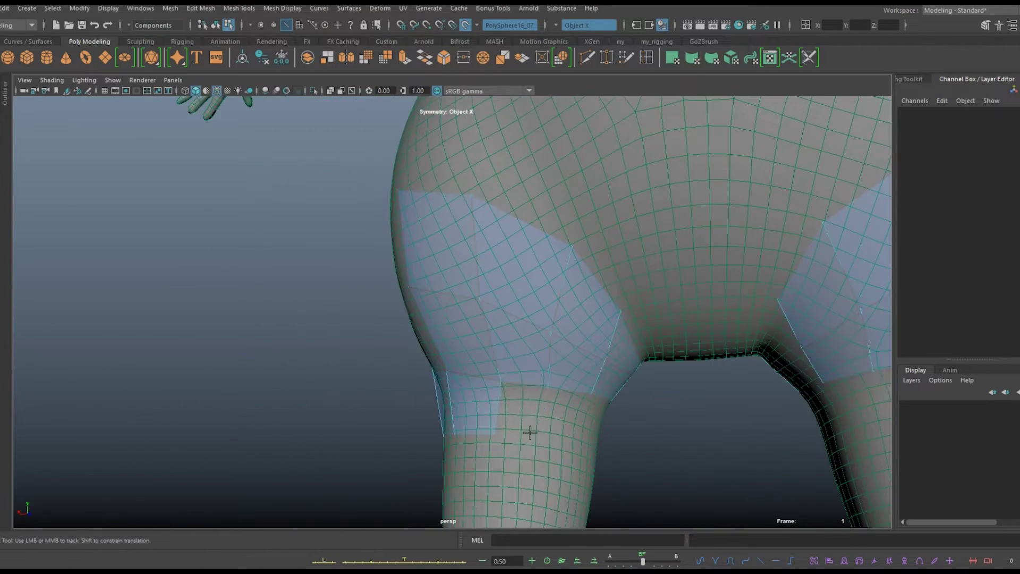
pyautogui.moveTo(470, 443)
pyautogui.keyDown('alt'); pyautogui.mouseDown()
pyautogui.moveTo(312, 412)
pyautogui.moveTo(39, 308)
pyautogui.mouseUp(); pyautogui.keyUp('alt')
pyautogui.moveTo(38, 307)
pyautogui.keyDown('alt'); pyautogui.mouseDown(button='right')
pyautogui.moveTo(464, 428)
pyautogui.moveTo(650, 363)
pyautogui.mouseUp(button='right'); pyautogui.keyUp('alt')
pyautogui.moveTo(649, 363)
pyautogui.keyDown('alt'); pyautogui.mouseDown()
pyautogui.moveTo(752, 409)
pyautogui.moveTo(847, 303)
pyautogui.moveTo(417, 262)
pyautogui.mouseUp(); pyautogui.keyUp('alt')
pyautogui.moveTo(416, 262)
pyautogui.keyDown('alt'); pyautogui.mouseDown(button='right')
pyautogui.moveTo(375, 381)
pyautogui.moveTo(387, 423)
pyautogui.mouseUp(button='right'); pyautogui.keyUp('alt')
pyautogui.keyDown('alt'); pyautogui.moveTo(438, 429); pyautogui.dragTo(530, 394); pyautogui.keyUp('alt')
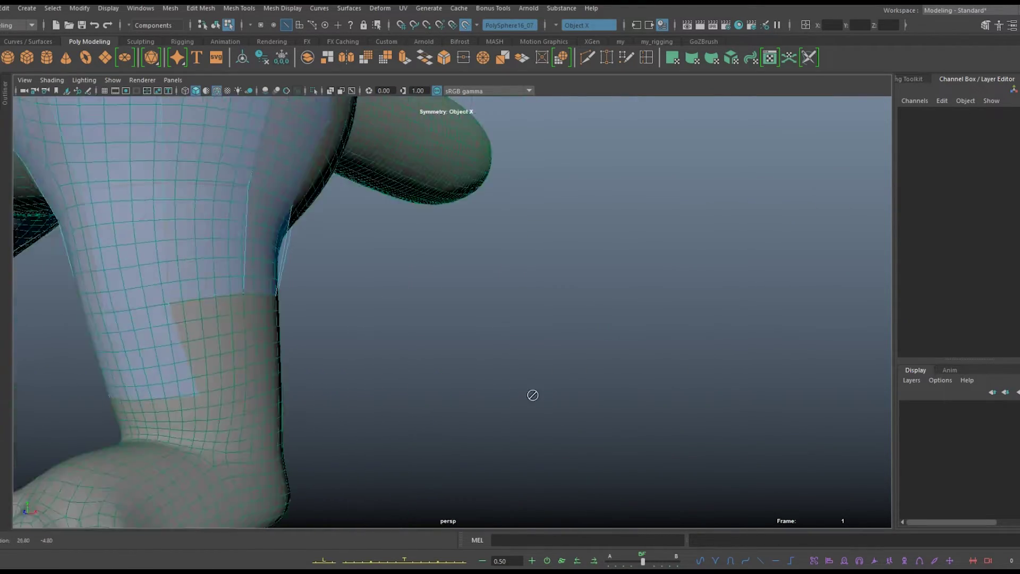
pyautogui.keyDown('alt'); pyautogui.moveTo(531, 394); pyautogui.dragTo(489, 456, button='right'); pyautogui.keyUp('alt')
pyautogui.keyDown('alt'); pyautogui.moveTo(490, 455); pyautogui.dragTo(483, 388); pyautogui.keyUp('alt')
pyautogui.moveTo(483, 387)
pyautogui.keyDown('alt'); pyautogui.mouseDown(button='right')
pyautogui.moveTo(464, 419)
pyautogui.moveTo(529, 406)
pyautogui.moveTo(478, 345)
pyautogui.mouseUp(button='right'); pyautogui.keyUp('alt')
pyautogui.keyDown('alt'); pyautogui.moveTo(478, 345); pyautogui.dragTo(432, 276); pyautogui.keyUp('alt')
pyautogui.moveTo(403, 357)
pyautogui.keyDown('alt'); pyautogui.mouseDown(button='right')
pyautogui.moveTo(506, 451)
pyautogui.moveTo(649, 455)
pyautogui.moveTo(680, 405)
pyautogui.moveTo(588, 395)
pyautogui.moveTo(644, 334)
pyautogui.mouseUp(button='right'); pyautogui.keyUp('alt')
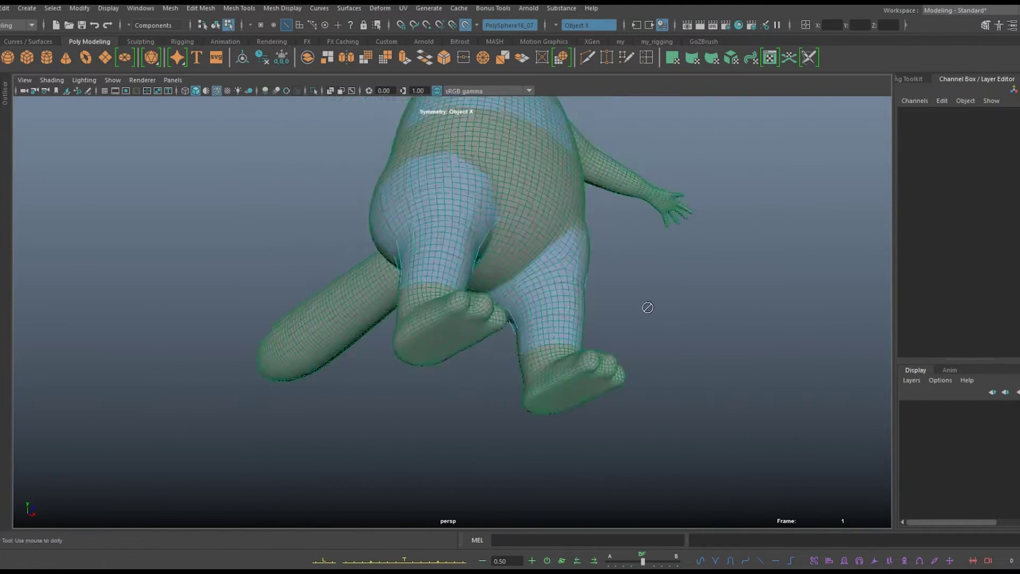
pyautogui.keyDown('alt'); pyautogui.moveTo(645, 334); pyautogui.dragTo(645, 298); pyautogui.keyUp('alt')
pyautogui.moveTo(644, 298)
pyautogui.keyDown('alt'); pyautogui.mouseDown(button='right')
pyautogui.moveTo(684, 187)
pyautogui.moveTo(605, 241)
pyautogui.moveTo(239, 298)
pyautogui.mouseUp(button='right'); pyautogui.keyUp('alt')
pyautogui.moveTo(239, 298)
pyautogui.keyDown('alt'); pyautogui.mouseDown()
pyautogui.moveTo(285, 326)
pyautogui.moveTo(211, 312)
pyautogui.mouseUp(); pyautogui.keyUp('alt')
pyautogui.keyDown('alt'); pyautogui.moveTo(312, 366); pyautogui.dragTo(262, 457, button='right'); pyautogui.keyUp('alt')
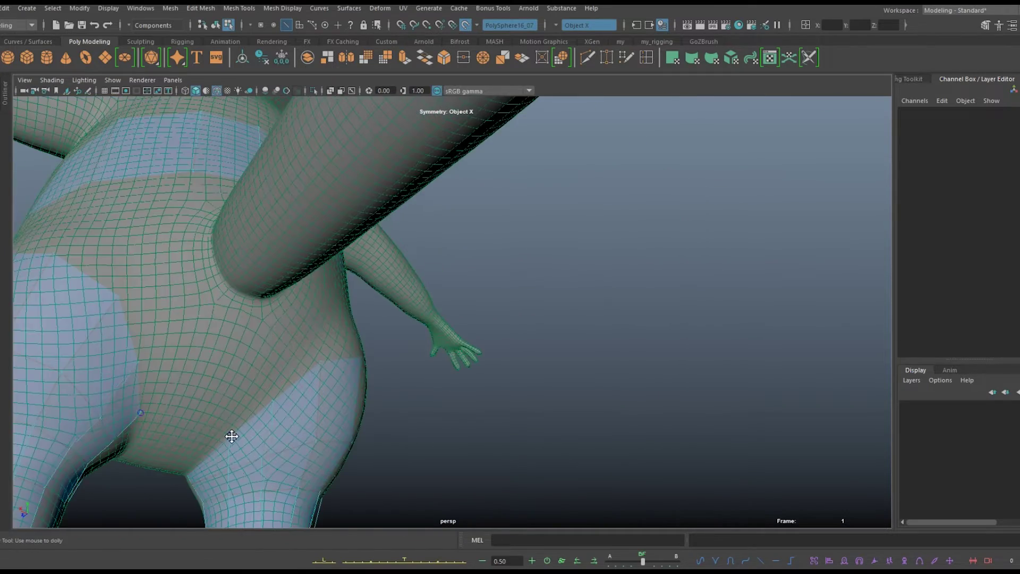
# Inspect the boot-shaped feet from all sides and fill the gap atop the foot with a quad
pyautogui.keyDown('alt'); pyautogui.moveTo(269, 415); pyautogui.dragTo(471, 476, button='right'); pyautogui.keyUp('alt')
pyautogui.moveTo(471, 476)
pyautogui.keyDown('alt'); pyautogui.mouseDown()
pyautogui.moveTo(532, 425)
pyautogui.moveTo(611, 398)
pyautogui.mouseUp(); pyautogui.keyUp('alt')
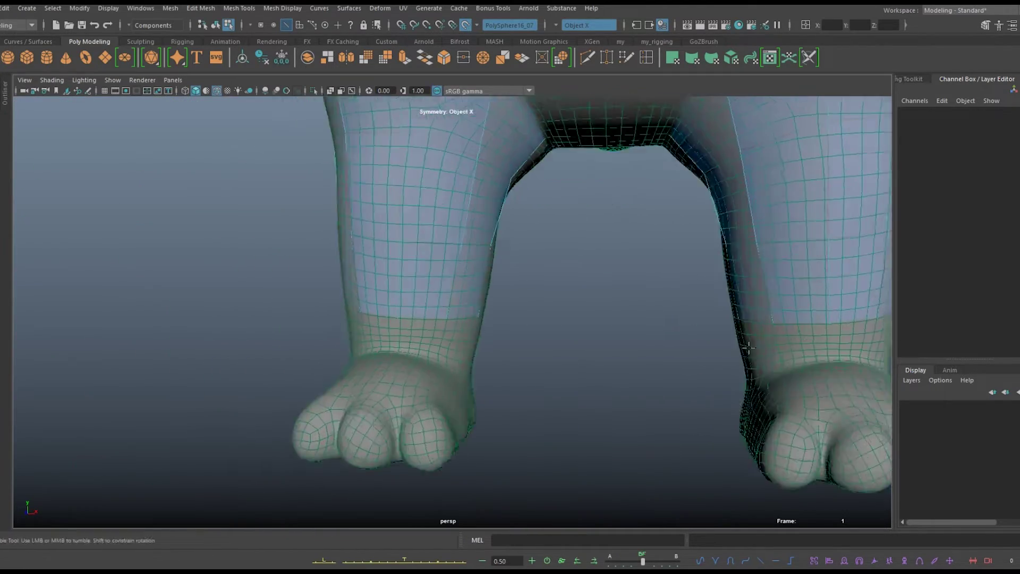
pyautogui.keyDown('alt'); pyautogui.moveTo(611, 399); pyautogui.dragTo(649, 385, button='middle'); pyautogui.keyUp('alt')
pyautogui.keyDown('alt'); pyautogui.moveTo(650, 386); pyautogui.dragTo(723, 405); pyautogui.keyUp('alt')
pyautogui.moveTo(629, 435)
pyautogui.keyDown('alt'); pyautogui.mouseDown()
pyautogui.moveTo(740, 375)
pyautogui.moveTo(182, 382)
pyautogui.mouseUp(); pyautogui.keyUp('alt')
pyautogui.moveTo(183, 382)
pyautogui.keyDown('alt'); pyautogui.mouseDown(button='right')
pyautogui.moveTo(462, 496)
pyautogui.moveTo(280, 471)
pyautogui.mouseUp(button='right'); pyautogui.keyUp('alt')
pyautogui.moveTo(280, 471)
pyautogui.keyDown('alt'); pyautogui.mouseDown()
pyautogui.moveTo(658, 424)
pyautogui.moveTo(611, 393)
pyautogui.mouseUp(); pyautogui.keyUp('alt')
pyautogui.keyDown('alt'); pyautogui.moveTo(611, 393); pyautogui.dragTo(659, 290, button='right'); pyautogui.keyUp('alt')
pyautogui.moveTo(659, 291)
pyautogui.keyDown('alt'); pyautogui.mouseDown()
pyautogui.moveTo(372, 371)
pyautogui.moveTo(387, 354)
pyautogui.mouseUp(); pyautogui.keyUp('alt')
pyautogui.keyDown('alt'); pyautogui.moveTo(387, 354); pyautogui.dragTo(380, 331, button='right'); pyautogui.keyUp('alt')
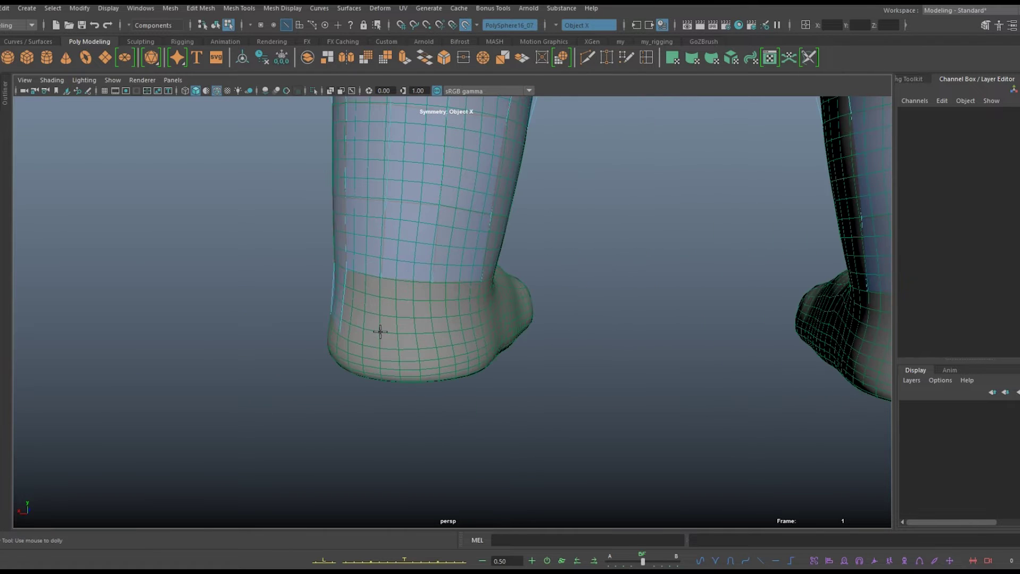
pyautogui.moveTo(356, 306)
pyautogui.keyDown('alt'); pyautogui.mouseDown()
pyautogui.moveTo(531, 353)
pyautogui.moveTo(301, 360)
pyautogui.mouseUp(); pyautogui.keyUp('alt')
pyautogui.moveTo(301, 361)
pyautogui.keyDown('alt'); pyautogui.mouseDown(button='right')
pyautogui.moveTo(632, 326)
pyautogui.moveTo(590, 346)
pyautogui.mouseUp(button='right'); pyautogui.keyUp('alt')
pyautogui.keyDown('alt'); pyautogui.moveTo(590, 345); pyautogui.dragTo(573, 359, button='middle'); pyautogui.keyUp('alt')
pyautogui.keyDown('alt'); pyautogui.moveTo(632, 356); pyautogui.dragTo(490, 357); pyautogui.keyUp('alt')
pyautogui.keyDown('alt'); pyautogui.moveTo(483, 296); pyautogui.dragTo(404, 329); pyautogui.keyUp('alt')
pyautogui.moveTo(404, 329)
pyautogui.keyDown('alt'); pyautogui.mouseDown(button='right')
pyautogui.moveTo(314, 371)
pyautogui.moveTo(351, 396)
pyautogui.mouseUp(button='right'); pyautogui.keyUp('alt')
pyautogui.keyDown('alt'); pyautogui.moveTo(350, 396); pyautogui.dragTo(403, 425, button='middle'); pyautogui.keyUp('alt')
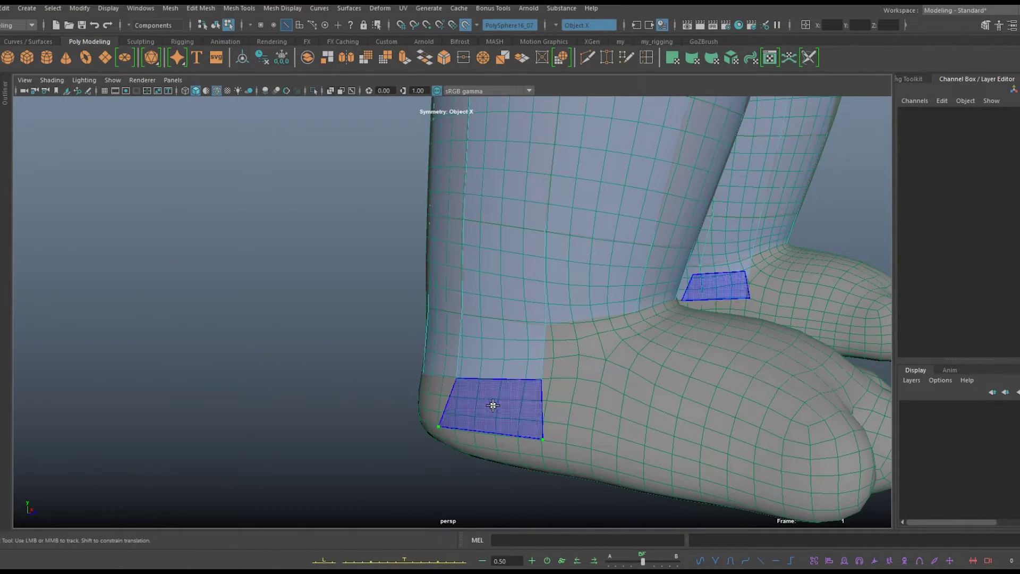
pyautogui.keyDown('alt'); pyautogui.moveTo(493, 406); pyautogui.dragTo(423, 422); pyautogui.keyUp('alt')
pyautogui.keyDown('alt'); pyautogui.moveTo(372, 377); pyautogui.dragTo(325, 432); pyautogui.keyUp('alt')
pyautogui.keyDown('alt'); pyautogui.moveTo(326, 432); pyautogui.dragTo(247, 432, button='right'); pyautogui.keyUp('alt')
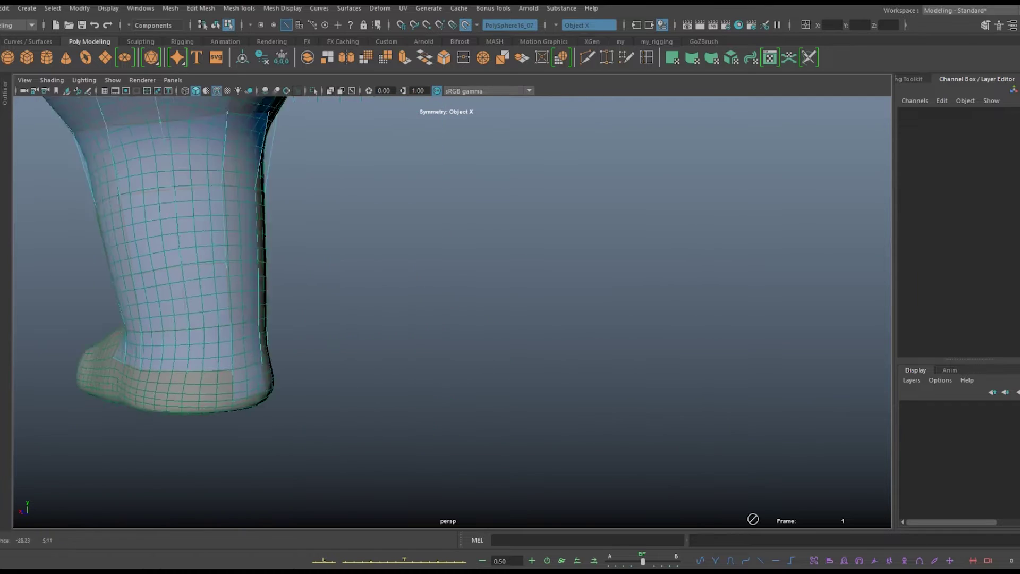
pyautogui.keyDown('alt'); pyautogui.moveTo(208, 419); pyautogui.dragTo(223, 424, button='middle'); pyautogui.keyUp('alt')
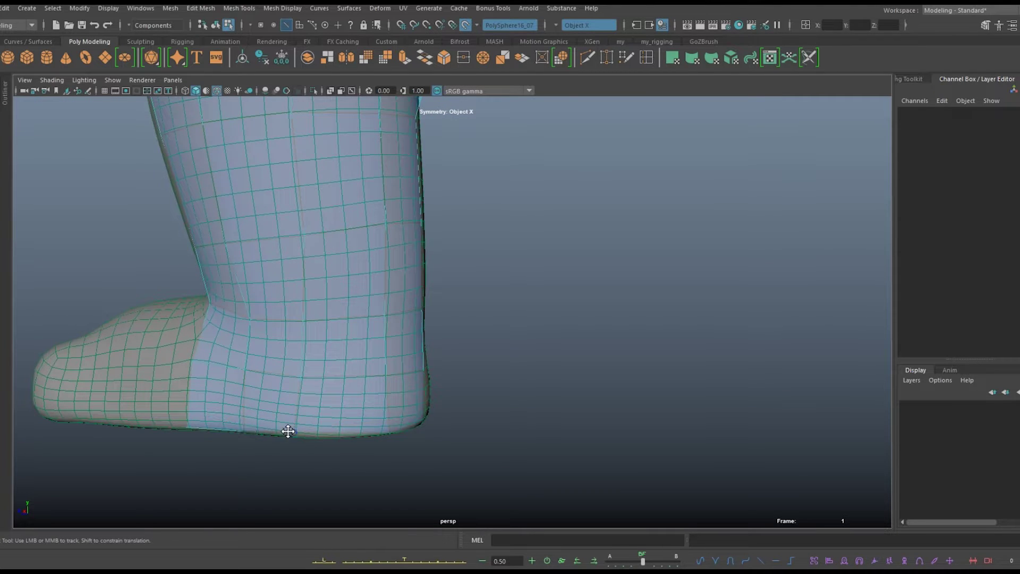
pyautogui.moveTo(288, 431)
pyautogui.keyDown('alt'); pyautogui.mouseDown()
pyautogui.moveTo(614, 420)
pyautogui.moveTo(544, 405)
pyautogui.moveTo(232, 478)
pyautogui.moveTo(476, 447)
pyautogui.mouseUp(); pyautogui.keyUp('alt')
pyautogui.keyDown('alt'); pyautogui.moveTo(477, 447); pyautogui.dragTo(350, 376, button='middle'); pyautogui.keyUp('alt')
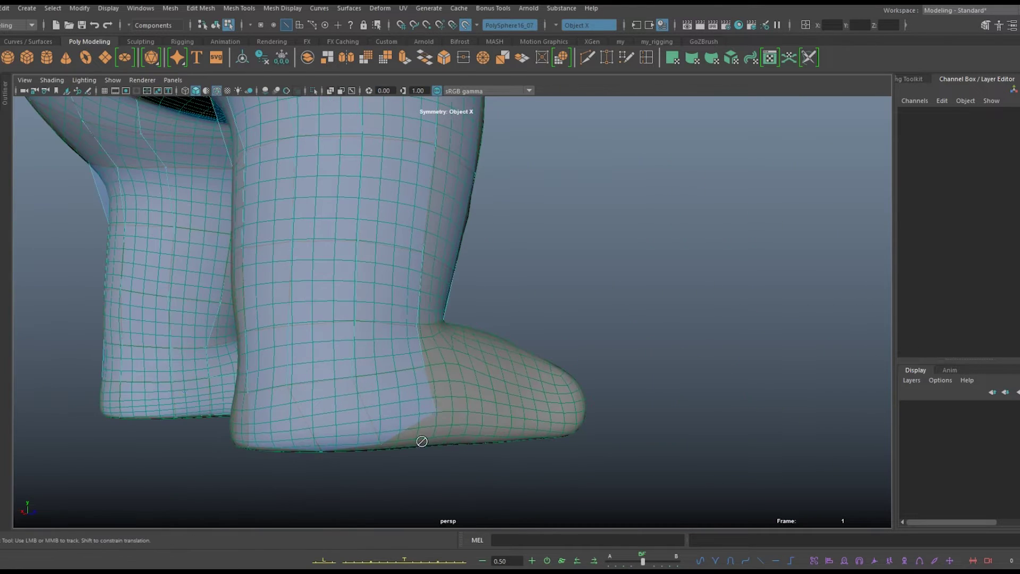
pyautogui.keyDown('alt'); pyautogui.moveTo(367, 444); pyautogui.dragTo(264, 303); pyautogui.keyUp('alt')
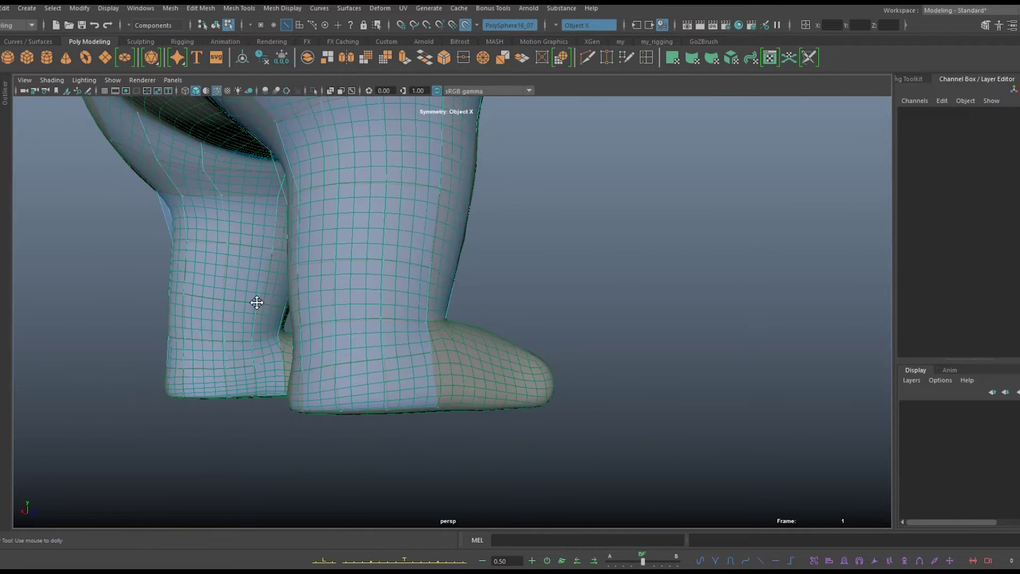
pyautogui.moveTo(264, 303)
pyautogui.keyDown('alt'); pyautogui.mouseDown(button='right')
pyautogui.moveTo(299, 503)
pyautogui.moveTo(246, 337)
pyautogui.moveTo(373, 388)
pyautogui.mouseUp(button='right'); pyautogui.keyUp('alt')
pyautogui.moveTo(465, 340)
pyautogui.keyDown('alt'); pyautogui.mouseDown()
pyautogui.moveTo(455, 269)
pyautogui.moveTo(208, 340)
pyautogui.mouseUp(); pyautogui.keyUp('alt')
pyautogui.keyDown('alt'); pyautogui.moveTo(207, 340); pyautogui.dragTo(207, 339, button='middle'); pyautogui.keyUp('alt')
pyautogui.moveTo(306, 369)
pyautogui.keyDown('alt'); pyautogui.mouseDown()
pyautogui.moveTo(312, 378)
pyautogui.moveTo(486, 343)
pyautogui.mouseUp(); pyautogui.keyUp('alt')
pyautogui.keyDown('alt'); pyautogui.moveTo(485, 344); pyautogui.dragTo(330, 278, button='middle'); pyautogui.keyUp('alt')
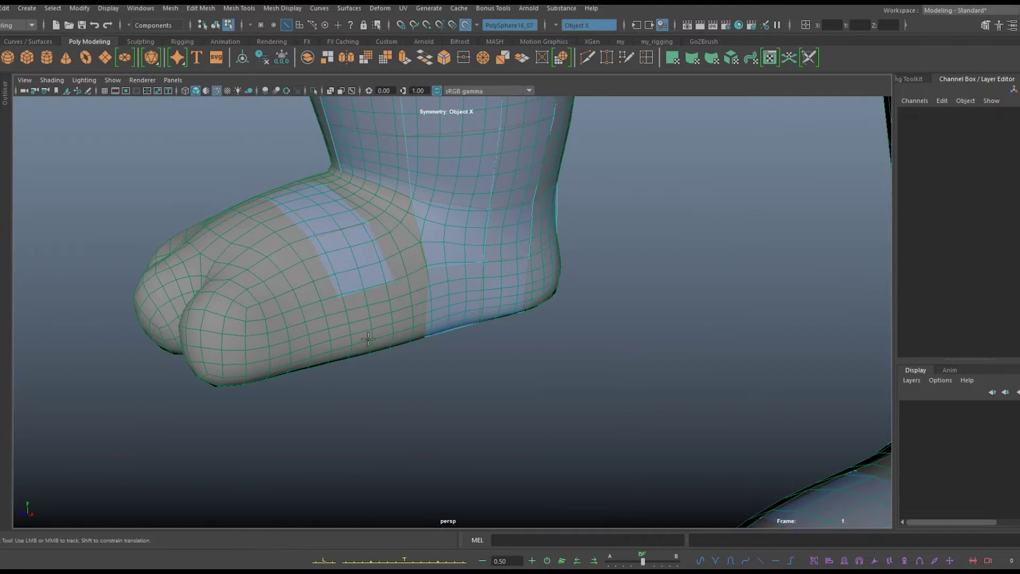
pyautogui.keyDown('alt'); pyautogui.moveTo(393, 345); pyautogui.dragTo(422, 357); pyautogui.keyUp('alt')
pyautogui.keyDown('alt'); pyautogui.moveTo(422, 357); pyautogui.dragTo(444, 247, button='right'); pyautogui.keyUp('alt')
pyautogui.moveTo(459, 240)
pyautogui.keyDown('alt'); pyautogui.mouseDown()
pyautogui.moveTo(512, 219)
pyautogui.moveTo(337, 298)
pyautogui.moveTo(502, 274)
pyautogui.moveTo(269, 337)
pyautogui.moveTo(330, 337)
pyautogui.mouseUp(); pyautogui.keyUp('alt')
pyautogui.keyDown('alt'); pyautogui.moveTo(387, 476); pyautogui.dragTo(282, 303, button='middle'); pyautogui.keyUp('alt')
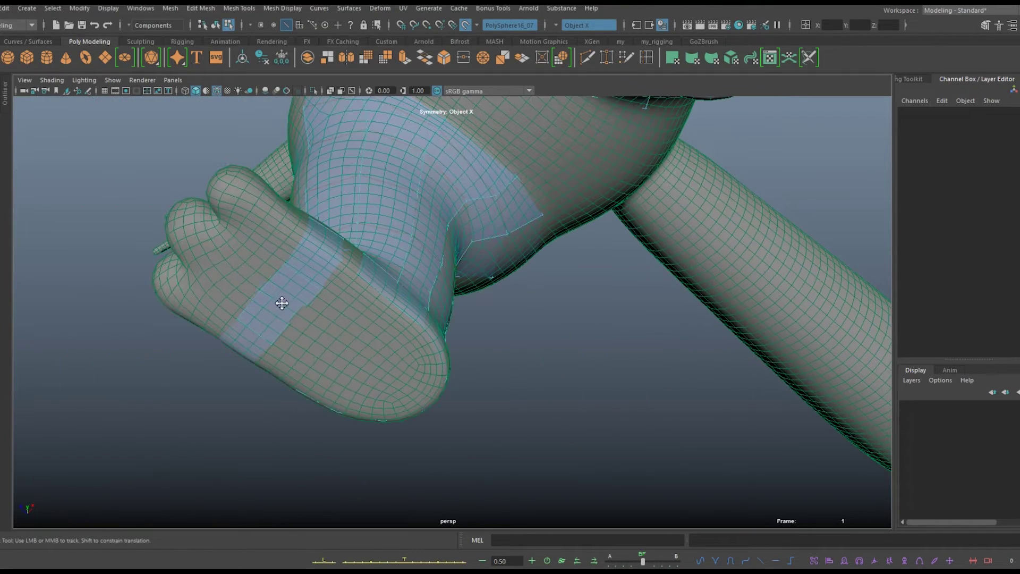
pyautogui.moveTo(391, 331)
pyautogui.keyDown('alt'); pyautogui.mouseDown()
pyautogui.moveTo(583, 394)
pyautogui.moveTo(448, 255)
pyautogui.moveTo(604, 302)
pyautogui.moveTo(549, 256)
pyautogui.moveTo(382, 253)
pyautogui.moveTo(669, 363)
pyautogui.mouseUp(); pyautogui.keyUp('alt')
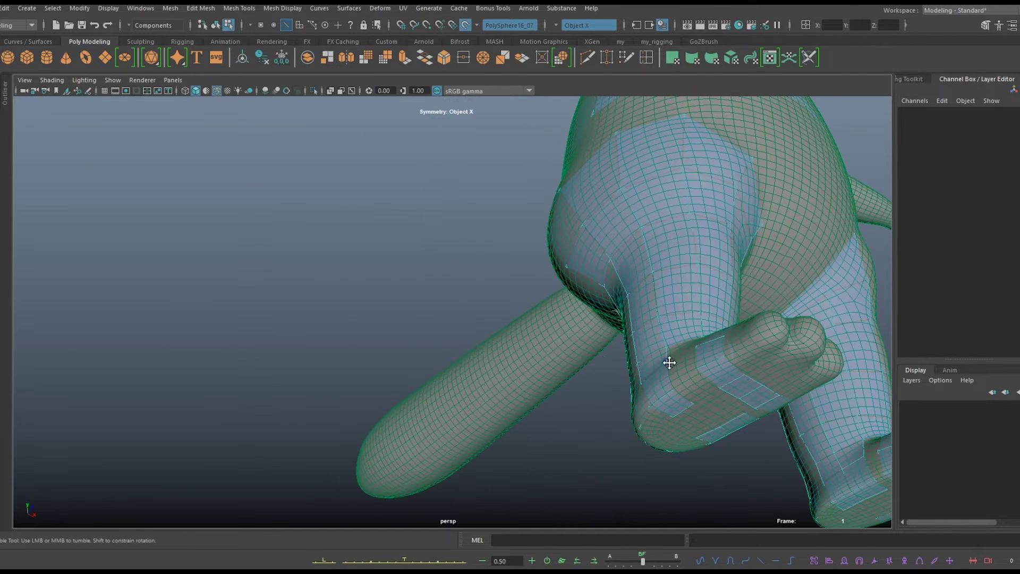
pyautogui.keyDown('alt'); pyautogui.moveTo(663, 404); pyautogui.dragTo(572, 387); pyautogui.keyUp('alt')
pyautogui.keyDown('alt'); pyautogui.moveTo(572, 388); pyautogui.dragTo(507, 272, button='middle'); pyautogui.keyUp('alt')
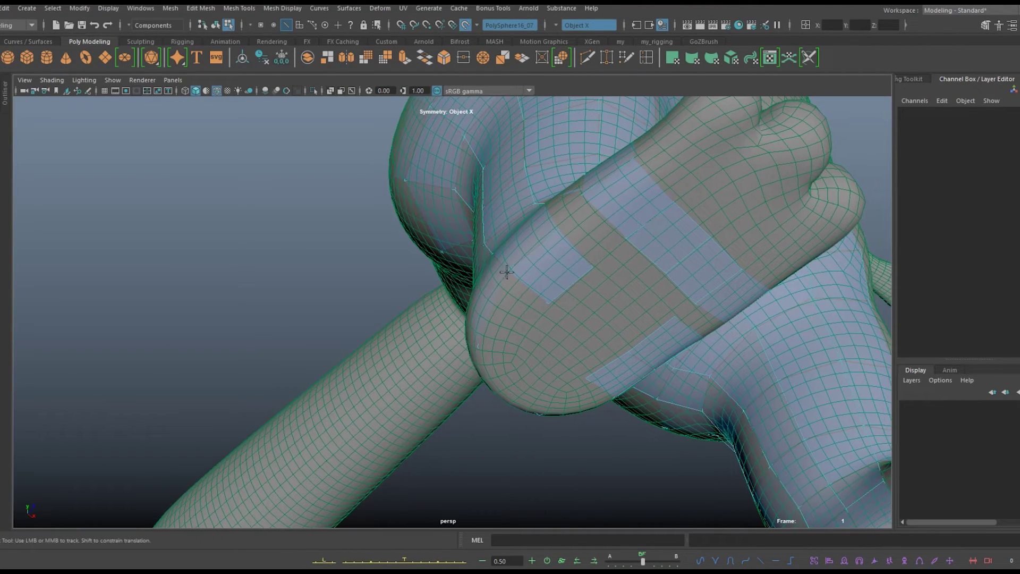
pyautogui.keyDown('shift'); pyautogui.click(592, 329); pyautogui.keyUp('shift')
# Add and commit a new quad at the knee
pyautogui.moveTo(507, 345)
pyautogui.keyDown('alt'); pyautogui.mouseDown()
pyautogui.moveTo(547, 434)
pyautogui.moveTo(638, 372)
pyautogui.mouseUp(); pyautogui.keyUp('alt')
pyautogui.keyDown('alt'); pyautogui.moveTo(637, 372); pyautogui.dragTo(690, 365, button='right'); pyautogui.keyUp('alt')
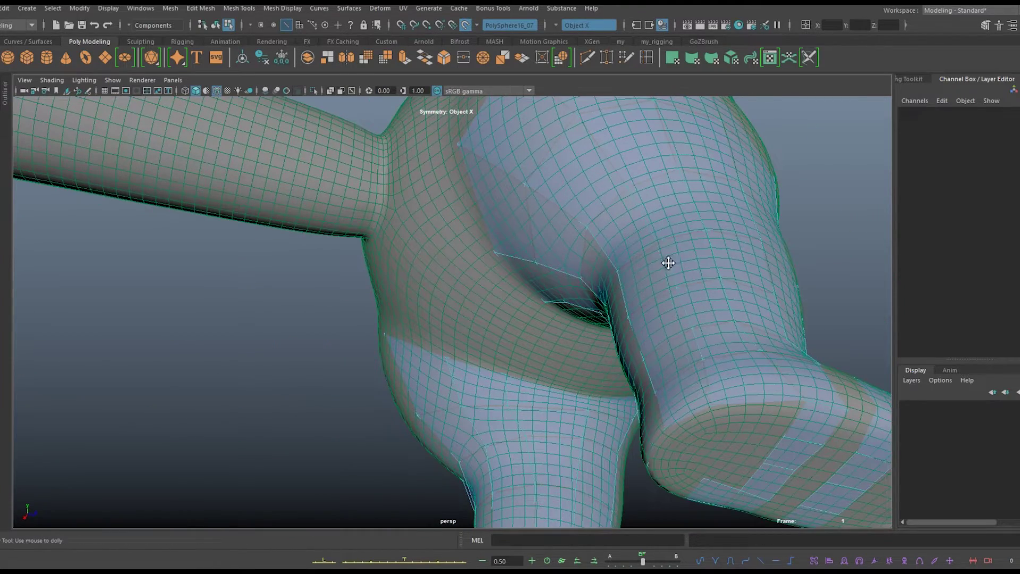
pyautogui.keyDown('alt'); pyautogui.moveTo(800, 375); pyautogui.dragTo(781, 409, button='right'); pyautogui.keyUp('alt')
pyautogui.moveTo(781, 410)
pyautogui.keyDown('alt'); pyautogui.mouseDown()
pyautogui.moveTo(701, 346)
pyautogui.moveTo(683, 249)
pyautogui.mouseUp(); pyautogui.keyUp('alt')
pyautogui.moveTo(683, 249)
pyautogui.keyDown('alt'); pyautogui.mouseDown(button='right')
pyautogui.moveTo(622, 330)
pyautogui.moveTo(473, 410)
pyautogui.mouseUp(button='right'); pyautogui.keyUp('alt')
pyautogui.keyDown('alt'); pyautogui.moveTo(474, 410); pyautogui.dragTo(255, 372, button='middle'); pyautogui.keyUp('alt')
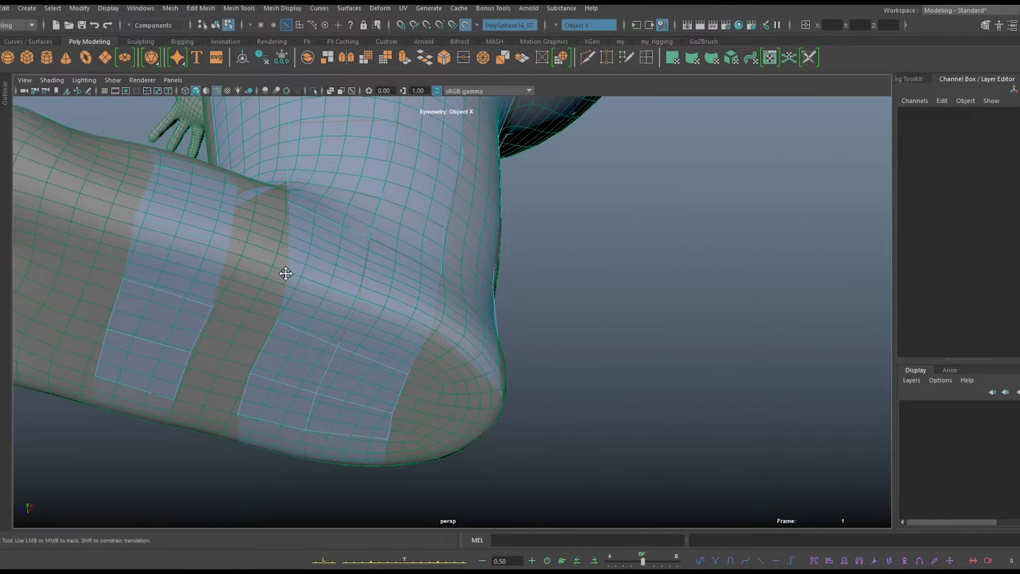
pyautogui.keyDown('alt'); pyautogui.moveTo(286, 273); pyautogui.dragTo(561, 345); pyautogui.keyUp('alt')
pyautogui.keyDown('alt'); pyautogui.moveTo(787, 419); pyautogui.dragTo(475, 330, button='middle'); pyautogui.keyUp('alt')
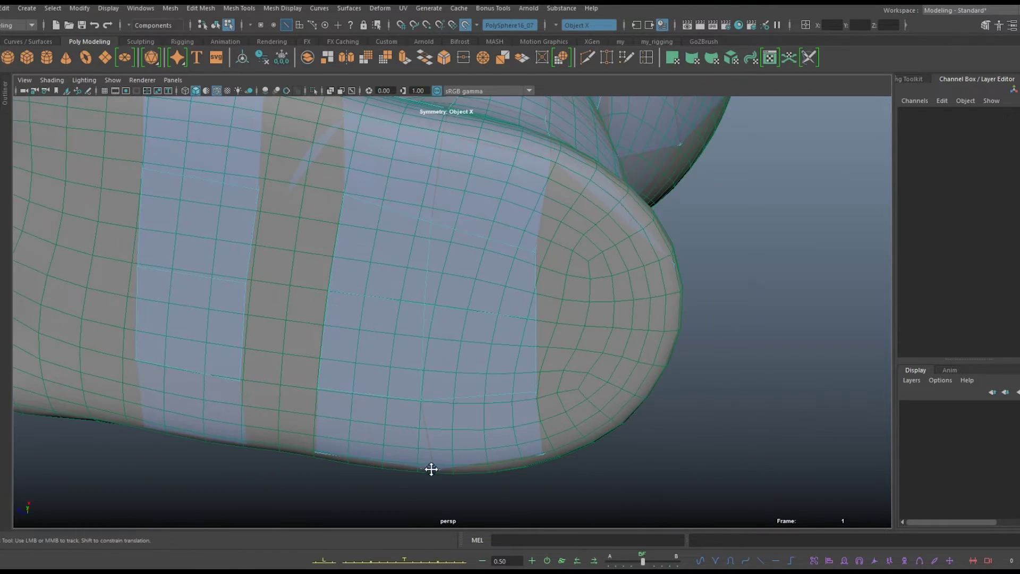
pyautogui.keyDown('alt'); pyautogui.moveTo(531, 414); pyautogui.dragTo(633, 355, button='right'); pyautogui.keyUp('alt')
pyautogui.keyDown('alt'); pyautogui.moveTo(633, 355); pyautogui.dragTo(683, 358); pyautogui.keyUp('alt')
pyautogui.keyDown('alt'); pyautogui.moveTo(684, 358); pyautogui.dragTo(424, 425, button='right'); pyautogui.keyUp('alt')
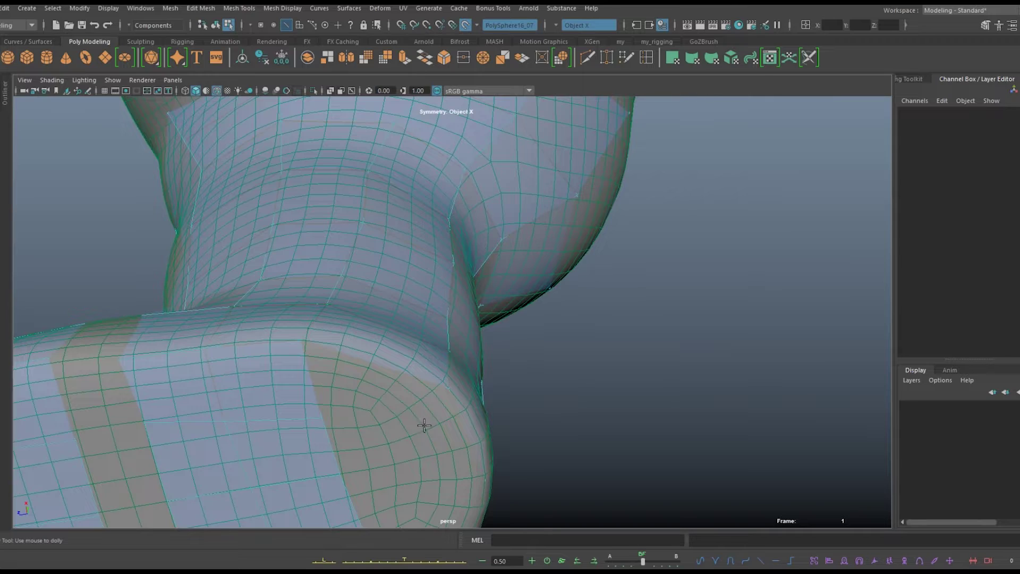
pyautogui.keyDown('alt'); pyautogui.moveTo(423, 426); pyautogui.dragTo(308, 351, button='middle'); pyautogui.keyUp('alt')
pyautogui.click(346, 372)
pyautogui.press('Return')
# Add and commit new quads at both ankles
pyautogui.keyDown('alt'); pyautogui.moveTo(346, 372); pyautogui.dragTo(405, 435); pyautogui.keyUp('alt')
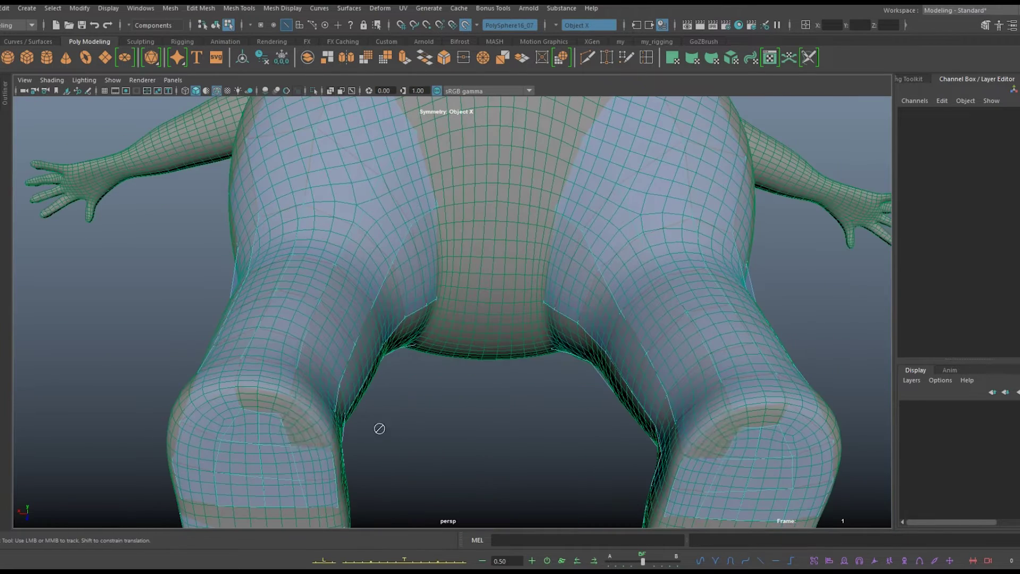
pyautogui.moveTo(260, 425)
pyautogui.keyDown('alt'); pyautogui.mouseDown(button='right')
pyautogui.moveTo(227, 376)
pyautogui.moveTo(307, 457)
pyautogui.mouseUp(button='right'); pyautogui.keyUp('alt')
pyautogui.moveTo(348, 434)
pyautogui.keyDown('alt'); pyautogui.mouseDown()
pyautogui.moveTo(553, 458)
pyautogui.moveTo(392, 217)
pyautogui.moveTo(230, 287)
pyautogui.mouseUp(); pyautogui.keyUp('alt')
pyautogui.keyDown('shift'); pyautogui.click(668, 327); pyautogui.keyUp('shift')
pyautogui.press('Return')
# Orbit around both feet to review the new ankle and foot quads
pyautogui.keyDown('alt'); pyautogui.moveTo(668, 327); pyautogui.dragTo(439, 367, button='middle'); pyautogui.keyUp('alt')
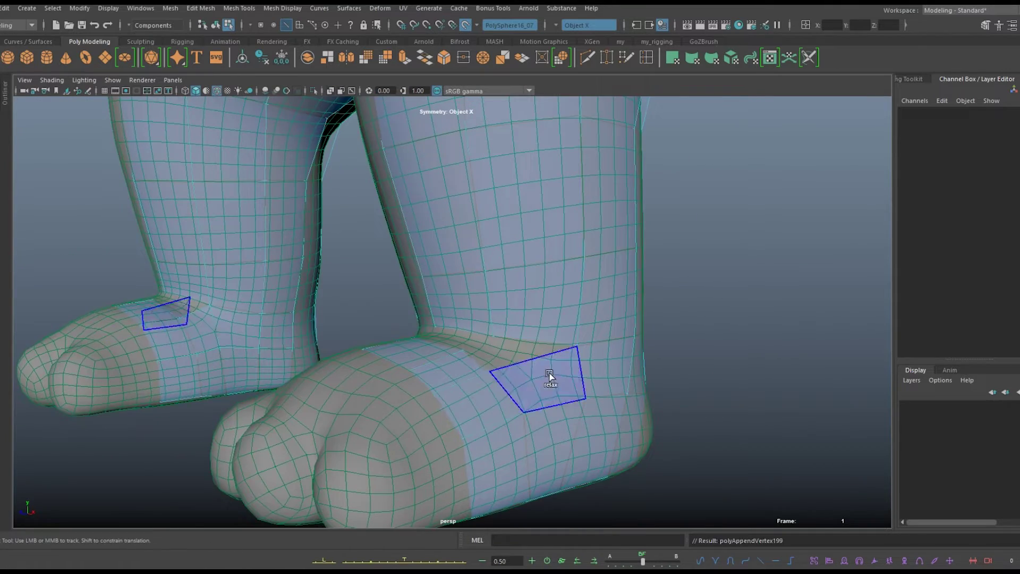
pyautogui.keyDown('alt'); pyautogui.moveTo(550, 374); pyautogui.dragTo(510, 340, button='right'); pyautogui.keyUp('alt')
pyautogui.keyDown('alt'); pyautogui.moveTo(510, 340); pyautogui.dragTo(655, 364); pyautogui.keyUp('alt')
pyautogui.keyDown('alt'); pyautogui.moveTo(655, 364); pyautogui.dragTo(410, 354, button='middle'); pyautogui.keyUp('alt')
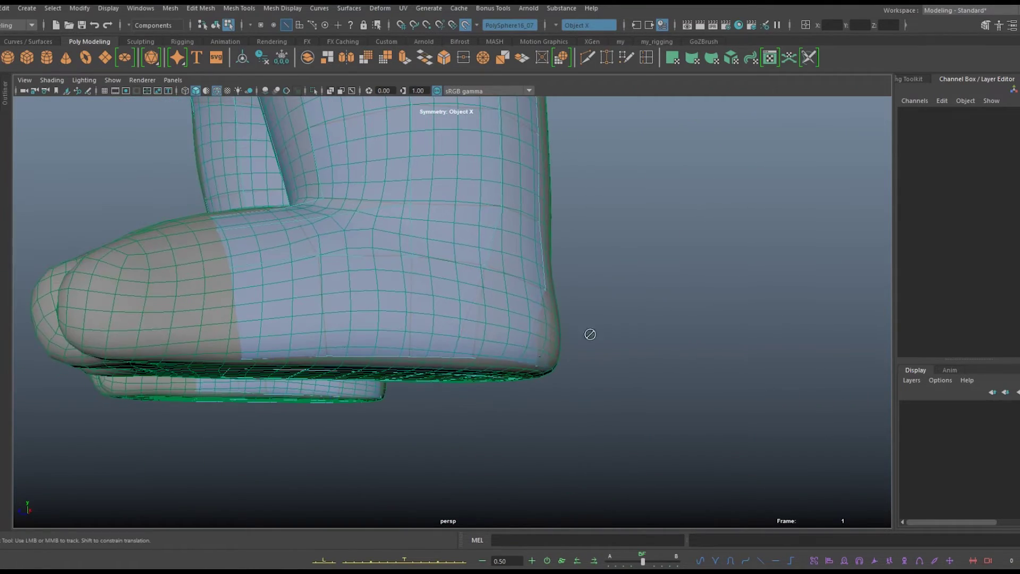
pyautogui.keyDown('alt'); pyautogui.moveTo(540, 363); pyautogui.dragTo(387, 296, button='right'); pyautogui.keyUp('alt')
pyautogui.keyDown('alt'); pyautogui.moveTo(388, 296); pyautogui.dragTo(512, 308); pyautogui.keyUp('alt')
pyautogui.keyDown('alt'); pyautogui.moveTo(512, 308); pyautogui.dragTo(415, 441, button='right'); pyautogui.keyUp('alt')
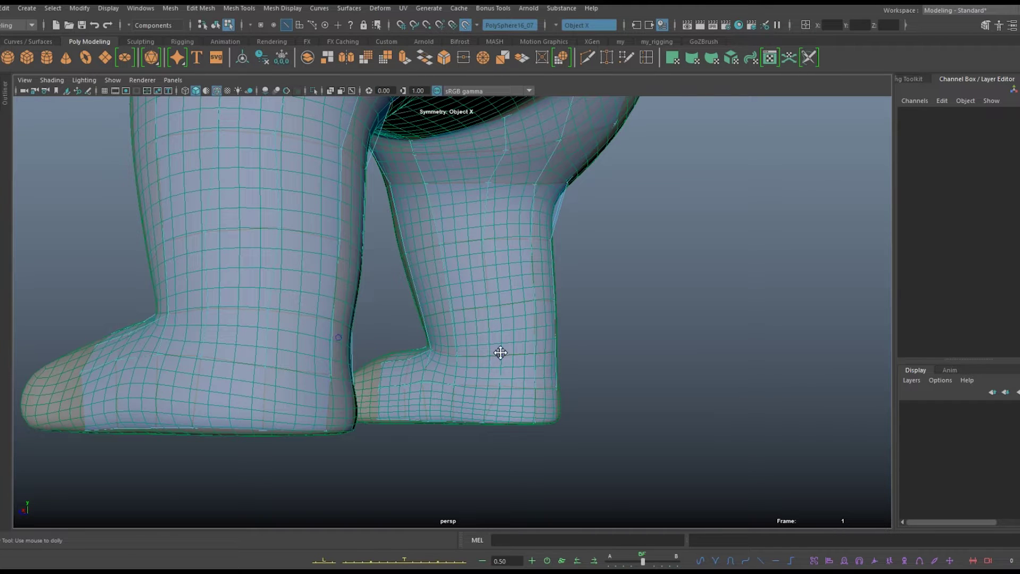
pyautogui.keyDown('alt'); pyautogui.moveTo(432, 420); pyautogui.dragTo(391, 437); pyautogui.keyUp('alt')
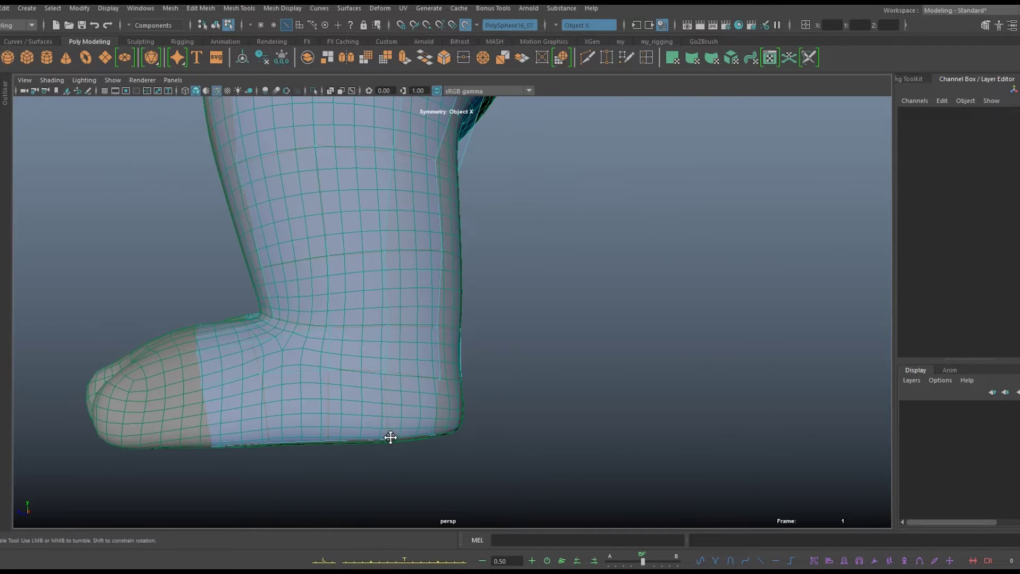
pyautogui.keyDown('alt'); pyautogui.moveTo(322, 414); pyautogui.dragTo(382, 412); pyautogui.keyUp('alt')
pyautogui.moveTo(383, 412)
pyautogui.keyDown('alt'); pyautogui.mouseDown(button='right')
pyautogui.moveTo(449, 410)
pyautogui.moveTo(275, 417)
pyautogui.mouseUp(button='right'); pyautogui.keyUp('alt')
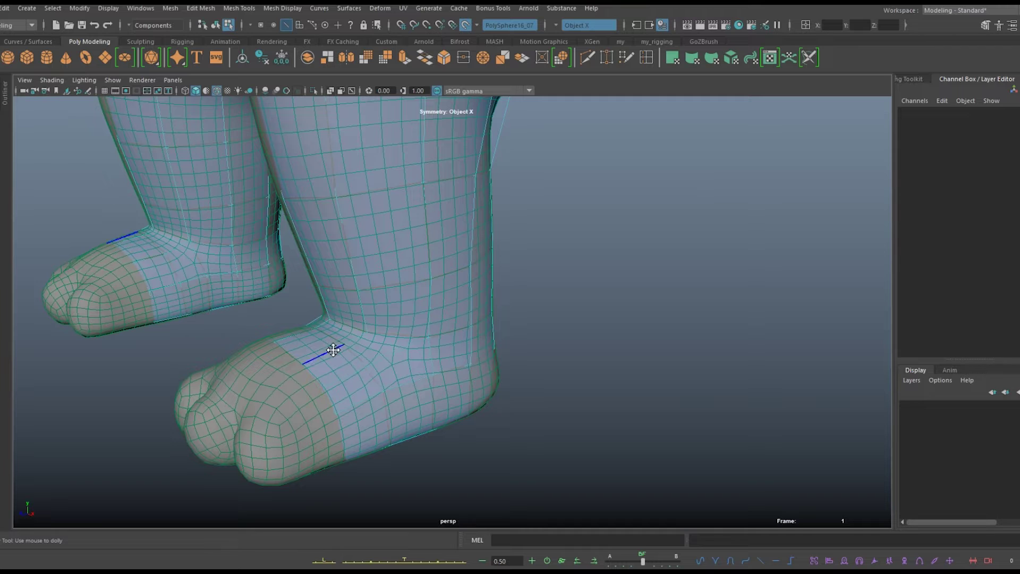
pyautogui.moveTo(311, 415)
pyautogui.keyDown('alt'); pyautogui.mouseDown()
pyautogui.moveTo(266, 337)
pyautogui.moveTo(438, 508)
pyautogui.mouseUp(); pyautogui.keyUp('alt')
pyautogui.keyDown('alt'); pyautogui.moveTo(438, 508); pyautogui.dragTo(474, 388, button='right'); pyautogui.keyUp('alt')
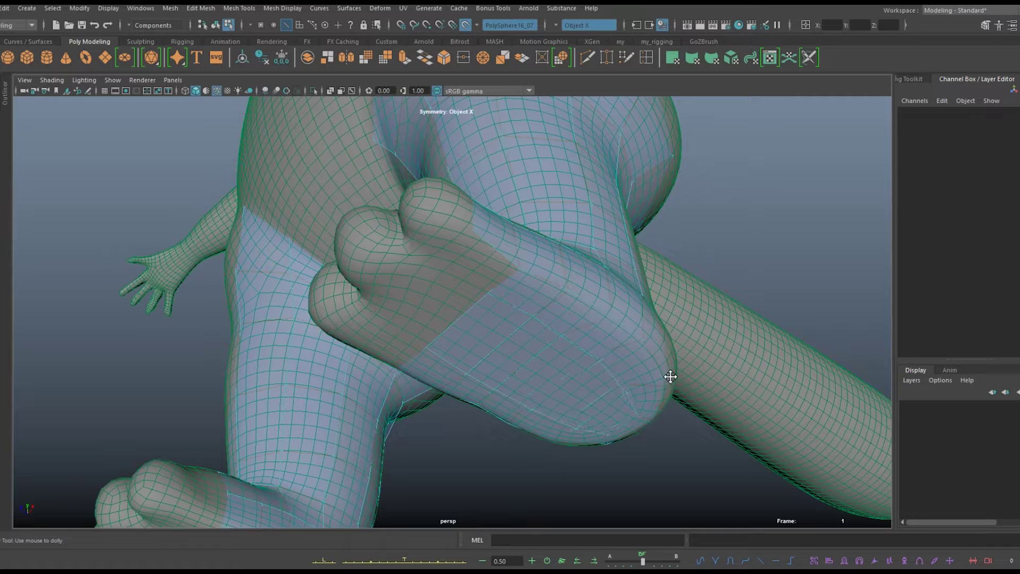
pyautogui.keyDown('alt'); pyautogui.moveTo(563, 283); pyautogui.dragTo(346, 402, button='middle'); pyautogui.keyUp('alt')
pyautogui.keyDown('alt'); pyautogui.moveTo(312, 403); pyautogui.dragTo(544, 304); pyautogui.keyUp('alt')
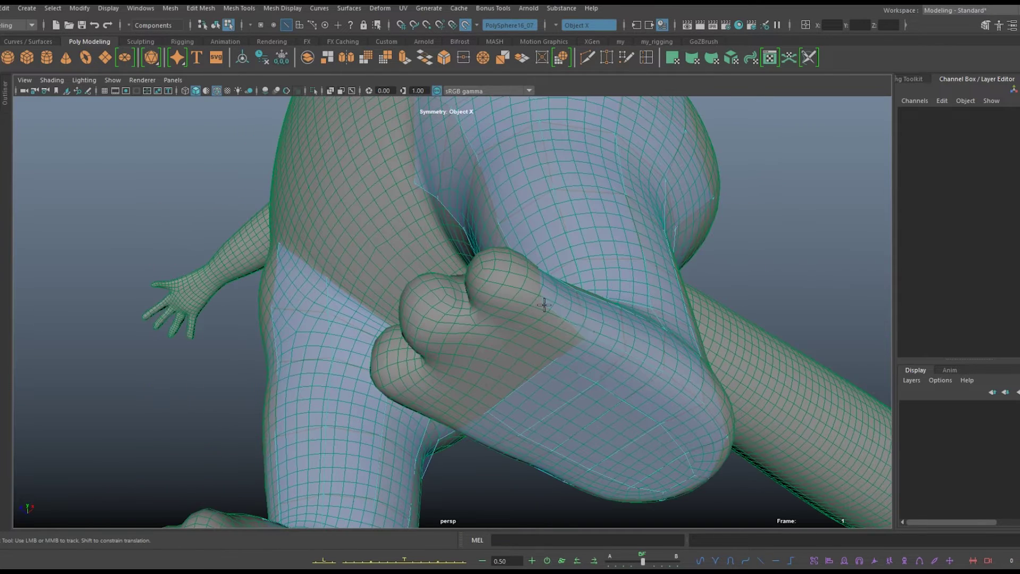
pyautogui.moveTo(553, 357)
pyautogui.keyDown('alt'); pyautogui.mouseDown()
pyautogui.moveTo(535, 422)
pyautogui.moveTo(655, 337)
pyautogui.moveTo(666, 131)
pyautogui.mouseUp(); pyautogui.keyUp('alt')
pyautogui.scroll(3, 637, 450)
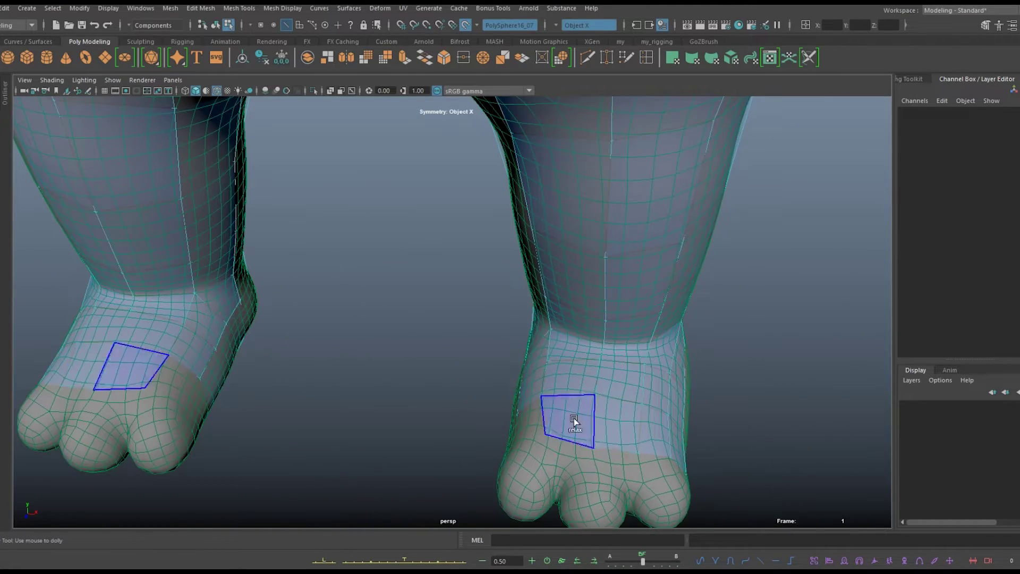
# Undo the last face drawn at the crotch and check the lower torso from below
pyautogui.scroll(3, 464, 433)
pyautogui.moveTo(464, 433)
pyautogui.keyDown('alt'); pyautogui.mouseDown()
pyautogui.moveTo(445, 369)
pyautogui.moveTo(620, 492)
pyautogui.moveTo(497, 196)
pyautogui.moveTo(616, 329)
pyautogui.mouseUp(); pyautogui.keyUp('alt')
pyautogui.moveTo(616, 329)
pyautogui.keyDown('alt'); pyautogui.mouseDown(button='right')
pyautogui.moveTo(505, 223)
pyautogui.moveTo(478, 255)
pyautogui.moveTo(516, 240)
pyautogui.mouseUp(button='right'); pyautogui.keyUp('alt')
pyautogui.hotkey('ctrl', 'z')
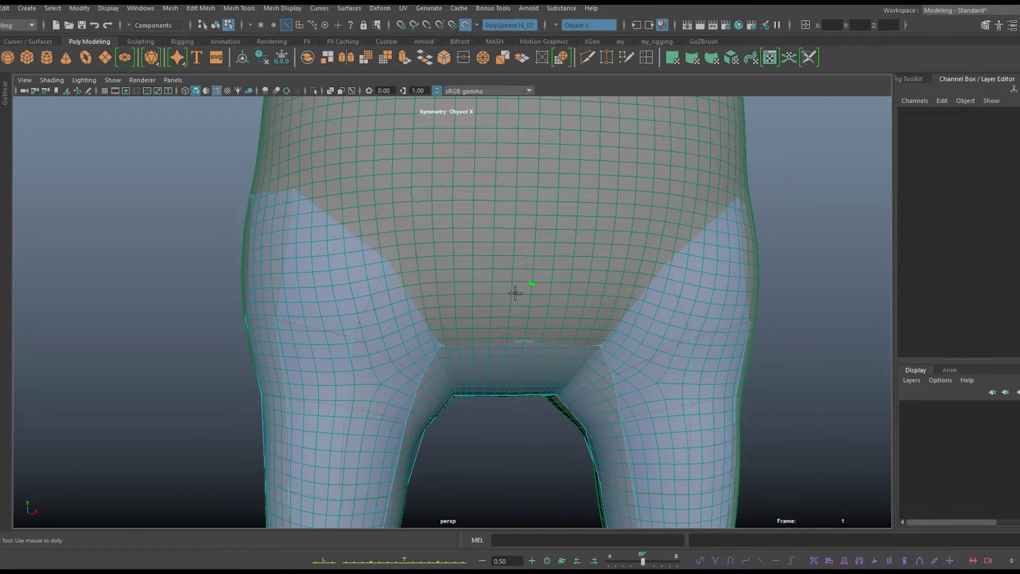
pyautogui.keyDown('alt'); pyautogui.moveTo(505, 182); pyautogui.dragTo(547, 410); pyautogui.keyUp('alt')
pyautogui.keyDown('alt'); pyautogui.moveTo(547, 410); pyautogui.dragTo(369, 232, button='middle'); pyautogui.keyUp('alt')
pyautogui.moveTo(369, 231)
pyautogui.keyDown('alt'); pyautogui.mouseDown(button='right')
pyautogui.moveTo(558, 406)
pyautogui.moveTo(533, 308)
pyautogui.moveTo(581, 248)
pyautogui.mouseUp(button='right'); pyautogui.keyUp('alt')
pyautogui.moveTo(582, 249)
pyautogui.keyDown('alt'); pyautogui.mouseDown()
pyautogui.moveTo(733, 392)
pyautogui.moveTo(352, 503)
pyautogui.mouseUp(); pyautogui.keyUp('alt')
pyautogui.moveTo(478, 335)
pyautogui.keyDown('alt'); pyautogui.mouseDown()
pyautogui.moveTo(345, 282)
pyautogui.moveTo(471, 357)
pyautogui.mouseUp(); pyautogui.keyUp('alt')
pyautogui.keyDown('alt'); pyautogui.moveTo(472, 357); pyautogui.dragTo(478, 345, button='right'); pyautogui.keyUp('alt')
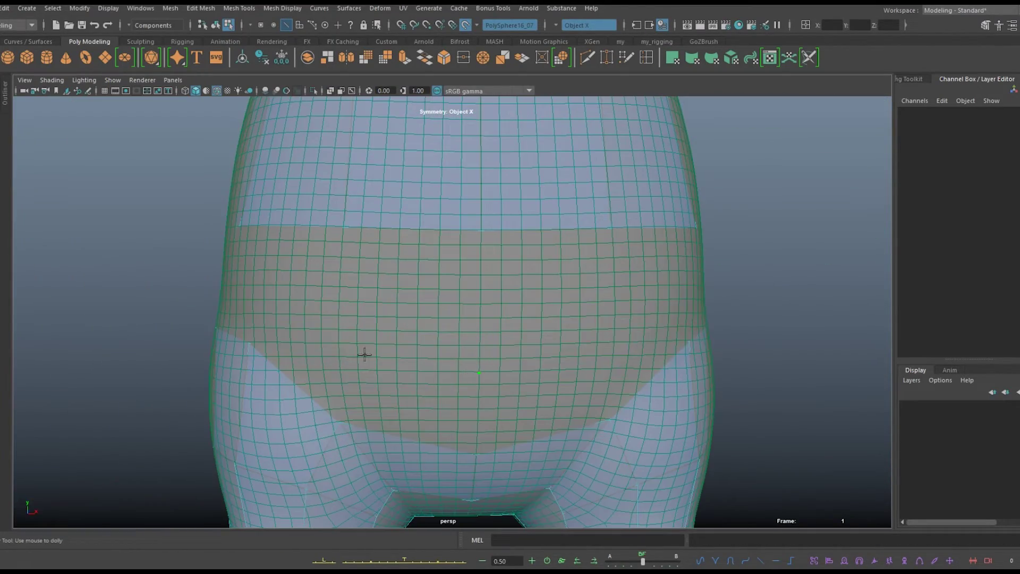
# Deselect faces across the belly, torso sides and upper torso
pyautogui.keyDown('ctrl'); pyautogui.moveTo(365, 358); pyautogui.dragTo(410, 406); pyautogui.keyUp('ctrl')
pyautogui.keyDown('ctrl'); pyautogui.moveTo(346, 228); pyautogui.dragTo(611, 367); pyautogui.keyUp('ctrl')
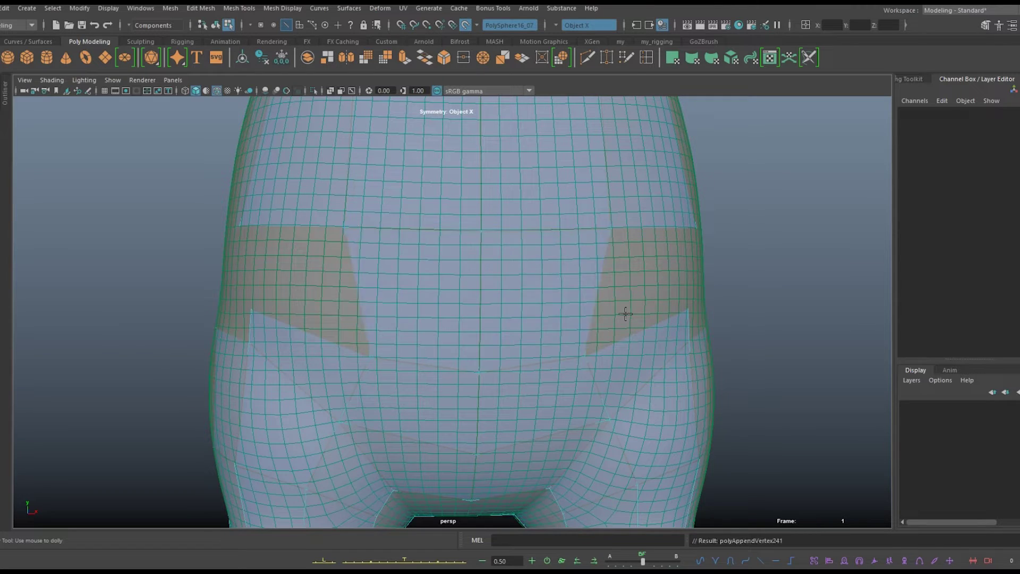
pyautogui.keyDown('alt'); pyautogui.moveTo(626, 312); pyautogui.dragTo(523, 219, button='middle'); pyautogui.keyUp('alt')
pyautogui.moveTo(692, 368)
pyautogui.keyDown('alt'); pyautogui.mouseDown()
pyautogui.moveTo(90, 314)
pyautogui.moveTo(372, 409)
pyautogui.moveTo(479, 354)
pyautogui.mouseUp(); pyautogui.keyUp('alt')
pyautogui.keyDown('alt'); pyautogui.moveTo(478, 353); pyautogui.dragTo(351, 290, button='middle'); pyautogui.keyUp('alt')
pyautogui.keyDown('ctrl'); pyautogui.moveTo(312, 351); pyautogui.dragTo(213, 401); pyautogui.keyUp('ctrl')
pyautogui.keyDown('ctrl'); pyautogui.moveTo(231, 175); pyautogui.dragTo(334, 295); pyautogui.keyUp('ctrl')
pyautogui.scroll(5, 336, 296)
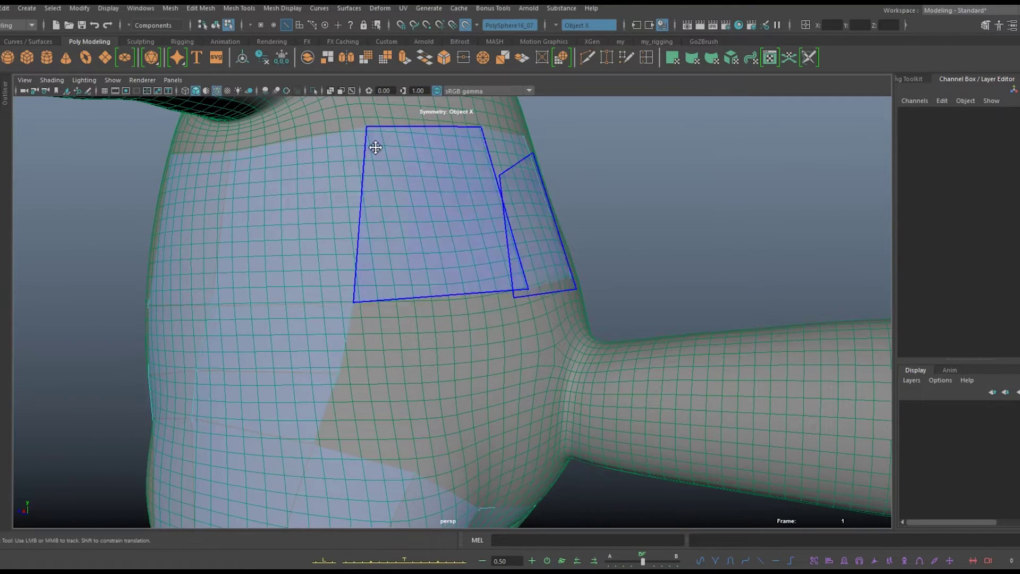
pyautogui.keyDown('ctrl'); pyautogui.moveTo(524, 296); pyautogui.dragTo(353, 125); pyautogui.keyUp('ctrl')
pyautogui.scroll(-5, 375, 141)
pyautogui.scroll(5, 507, 215)
pyautogui.keyDown('ctrl'); pyautogui.moveTo(502, 228); pyautogui.dragTo(380, 378); pyautogui.keyUp('ctrl')
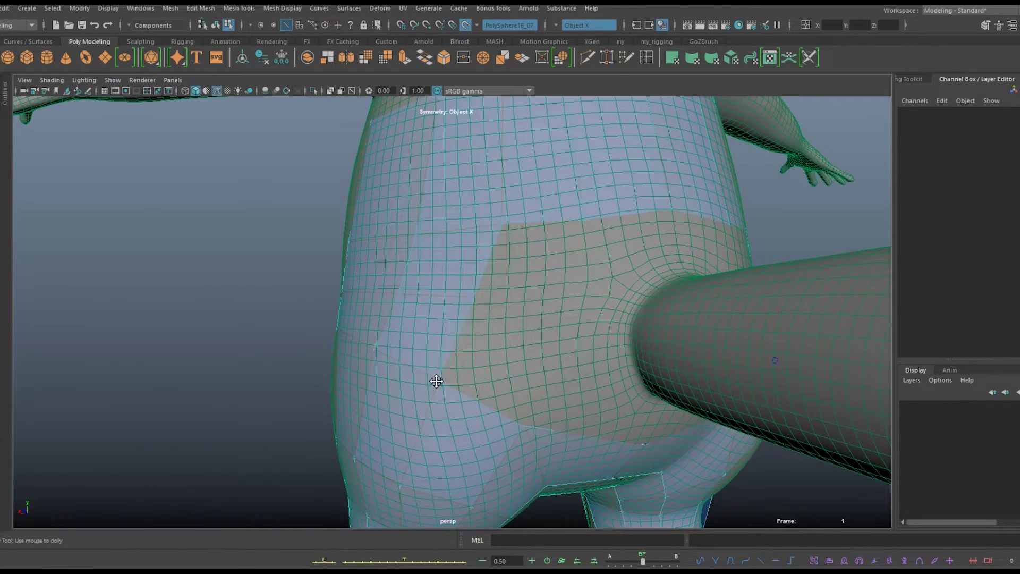
pyautogui.scroll(-5, 370, 281)
pyautogui.scroll(4, 536, 326)
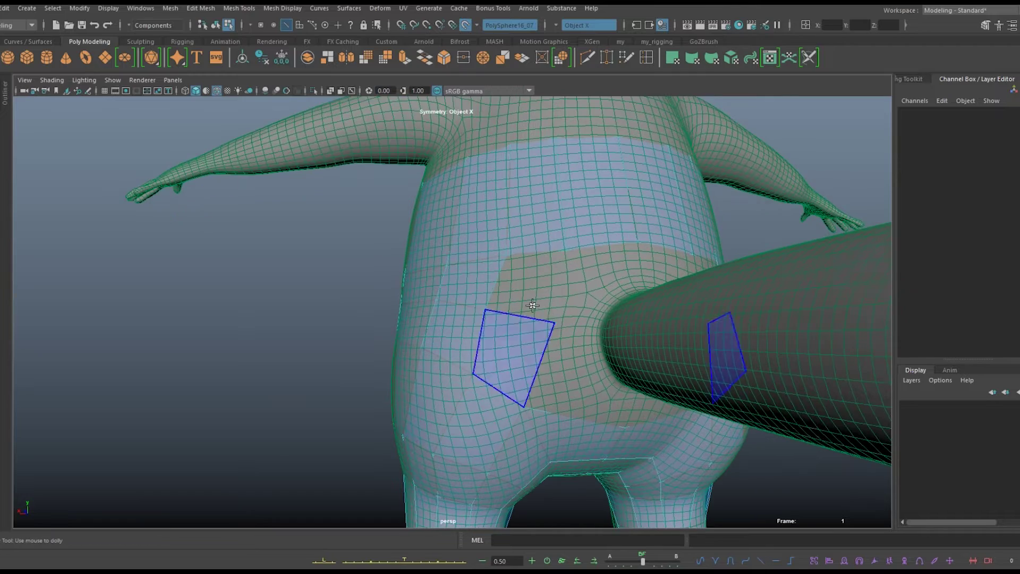
pyautogui.scroll(-3, 532, 305)
pyautogui.scroll(3, 595, 276)
pyautogui.scroll(2, 691, 330)
# Orbit around the torso and arm, then close in on the tail-body junction
pyautogui.moveTo(712, 340)
pyautogui.keyDown('alt'); pyautogui.mouseDown()
pyautogui.moveTo(649, 422)
pyautogui.moveTo(624, 379)
pyautogui.moveTo(455, 319)
pyautogui.mouseUp(); pyautogui.keyUp('alt')
pyautogui.keyDown('alt'); pyautogui.moveTo(569, 319); pyautogui.dragTo(438, 333, button='right'); pyautogui.keyUp('alt')
pyautogui.moveTo(438, 333)
pyautogui.keyDown('alt'); pyautogui.mouseDown()
pyautogui.moveTo(421, 339)
pyautogui.moveTo(383, 255)
pyautogui.mouseUp(); pyautogui.keyUp('alt')
pyautogui.keyDown('alt'); pyautogui.moveTo(382, 255); pyautogui.dragTo(367, 207, button='middle'); pyautogui.keyUp('alt')
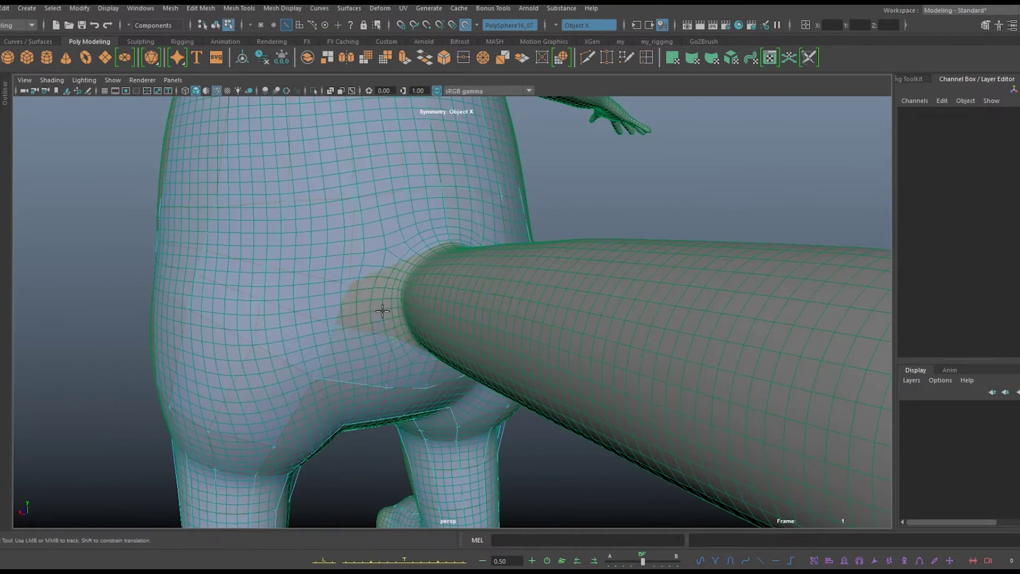
pyautogui.keyDown('alt'); pyautogui.moveTo(383, 311); pyautogui.dragTo(609, 400); pyautogui.keyUp('alt')
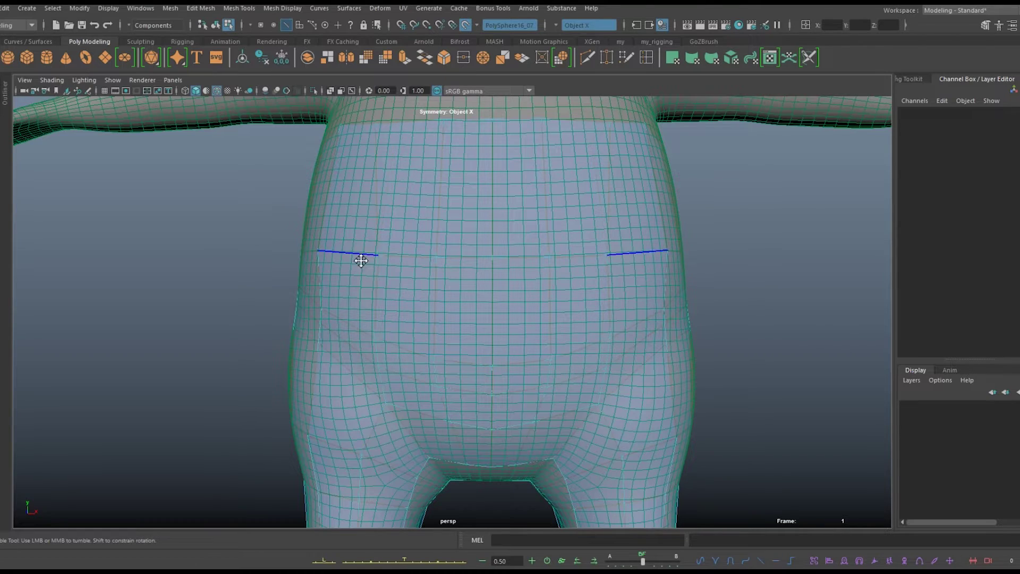
pyautogui.keyDown('alt'); pyautogui.moveTo(190, 199); pyautogui.dragTo(466, 342); pyautogui.keyUp('alt')
pyautogui.keyDown('alt'); pyautogui.moveTo(467, 341); pyautogui.dragTo(466, 319, button='right'); pyautogui.keyUp('alt')
pyautogui.keyDown('alt'); pyautogui.moveTo(467, 319); pyautogui.dragTo(663, 457); pyautogui.keyUp('alt')
pyautogui.keyDown('alt'); pyautogui.moveTo(663, 457); pyautogui.dragTo(558, 248, button='right'); pyautogui.keyUp('alt')
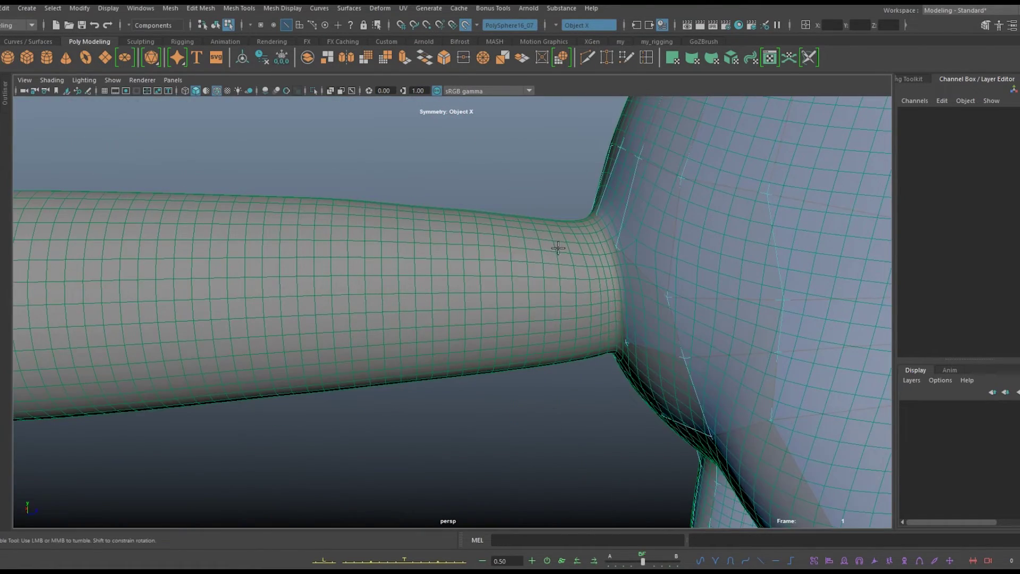
pyautogui.keyDown('alt'); pyautogui.moveTo(558, 248); pyautogui.dragTo(505, 277); pyautogui.keyUp('alt')
pyautogui.keyDown('alt'); pyautogui.moveTo(505, 276); pyautogui.dragTo(451, 307, button='middle'); pyautogui.keyUp('alt')
pyautogui.keyDown('alt'); pyautogui.moveTo(419, 278); pyautogui.dragTo(404, 266, button='right'); pyautogui.keyUp('alt')
pyautogui.moveTo(404, 266)
pyautogui.keyDown('alt'); pyautogui.mouseDown()
pyautogui.moveTo(451, 223)
pyautogui.moveTo(462, 289)
pyautogui.moveTo(481, 245)
pyautogui.mouseUp(); pyautogui.keyUp('alt')
pyautogui.scroll(2, 481, 245)
pyautogui.keyDown('alt'); pyautogui.moveTo(481, 245); pyautogui.dragTo(478, 275, button='middle'); pyautogui.keyUp('alt')
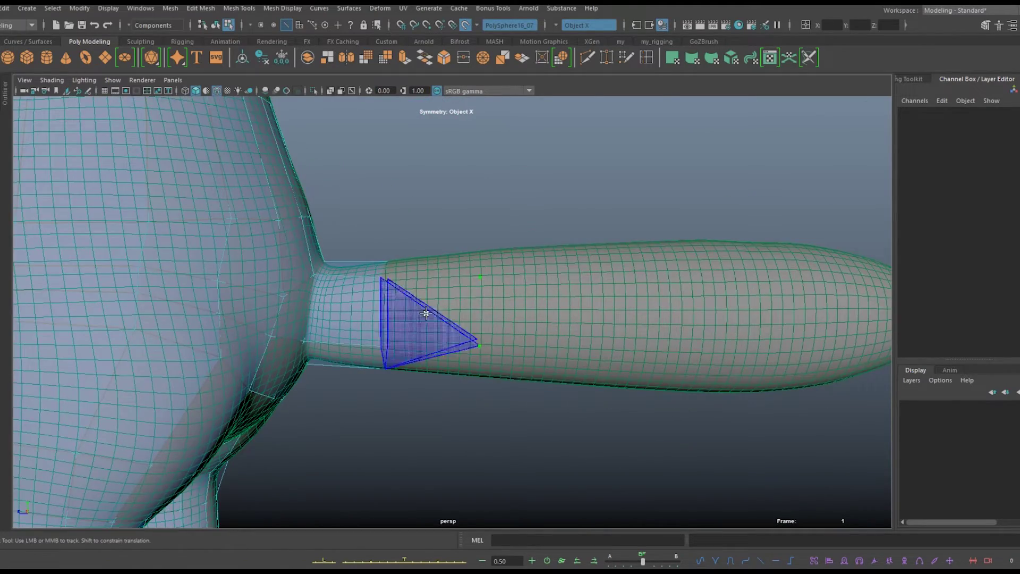
pyautogui.moveTo(426, 313)
pyautogui.keyDown('alt'); pyautogui.mouseDown()
pyautogui.moveTo(483, 266)
pyautogui.moveTo(473, 289)
pyautogui.mouseUp(); pyautogui.keyUp('alt')
pyautogui.moveTo(473, 289)
pyautogui.keyDown('alt'); pyautogui.mouseDown(button='right')
pyautogui.moveTo(529, 187)
pyautogui.moveTo(512, 417)
pyautogui.mouseUp(button='right'); pyautogui.keyUp('alt')
pyautogui.keyDown('alt'); pyautogui.moveTo(512, 417); pyautogui.dragTo(473, 223); pyautogui.keyUp('alt')
pyautogui.scroll(3, 530, 199)
pyautogui.keyDown('alt'); pyautogui.moveTo(531, 198); pyautogui.dragTo(529, 241, button='middle'); pyautogui.keyUp('alt')
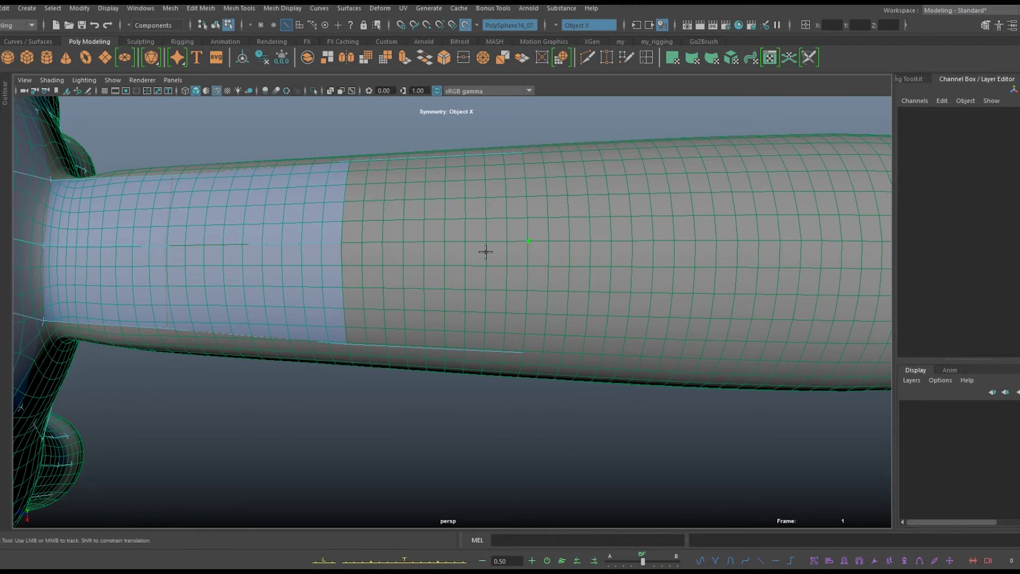
pyautogui.moveTo(505, 271)
pyautogui.keyDown('alt'); pyautogui.mouseDown()
pyautogui.moveTo(574, 330)
pyautogui.moveTo(501, 319)
pyautogui.moveTo(628, 241)
pyautogui.moveTo(551, 229)
pyautogui.moveTo(506, 429)
pyautogui.mouseUp(); pyautogui.keyUp('alt')
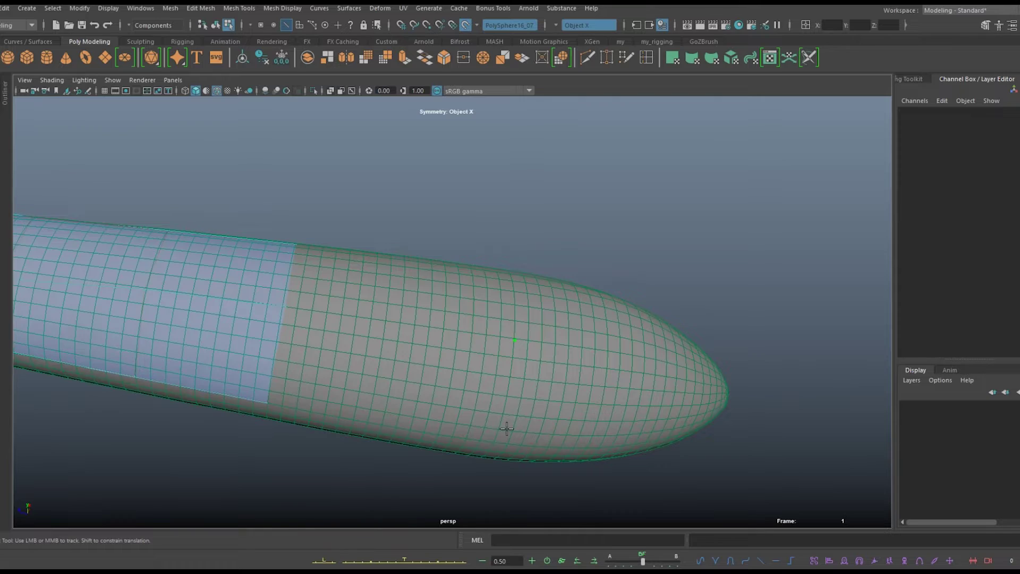
pyautogui.keyDown('ctrl'); pyautogui.keyDown('alt'); pyautogui.moveTo(505, 358); pyautogui.dragTo(432, 364); pyautogui.keyUp('alt'); pyautogui.keyUp('ctrl')
pyautogui.moveTo(409, 234)
pyautogui.keyDown('alt'); pyautogui.mouseDown(button='right')
pyautogui.moveTo(505, 265)
pyautogui.moveTo(497, 410)
pyautogui.moveTo(444, 272)
pyautogui.mouseUp(button='right'); pyautogui.keyUp('alt')
pyautogui.keyDown('alt'); pyautogui.moveTo(398, 235); pyautogui.dragTo(574, 257, button='right'); pyautogui.keyUp('alt')
pyautogui.moveTo(574, 257)
pyautogui.keyDown('ctrl'); pyautogui.keyDown('alt'); pyautogui.mouseDown()
pyautogui.moveTo(426, 244)
pyautogui.moveTo(610, 412)
pyautogui.moveTo(628, 317)
pyautogui.moveTo(553, 371)
pyautogui.moveTo(572, 357)
pyautogui.mouseUp(); pyautogui.keyUp('alt'); pyautogui.keyUp('ctrl')
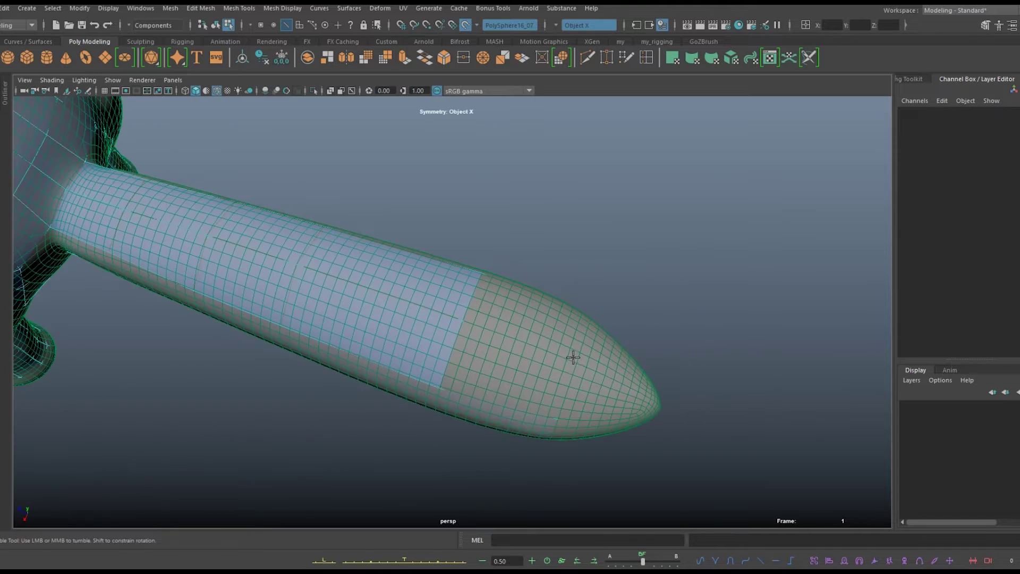
pyautogui.keyDown('alt'); pyautogui.moveTo(702, 403); pyautogui.dragTo(624, 394, button='middle'); pyautogui.keyUp('alt')
pyautogui.keyDown('alt'); pyautogui.moveTo(523, 265); pyautogui.dragTo(694, 221, button='right'); pyautogui.keyUp('alt')
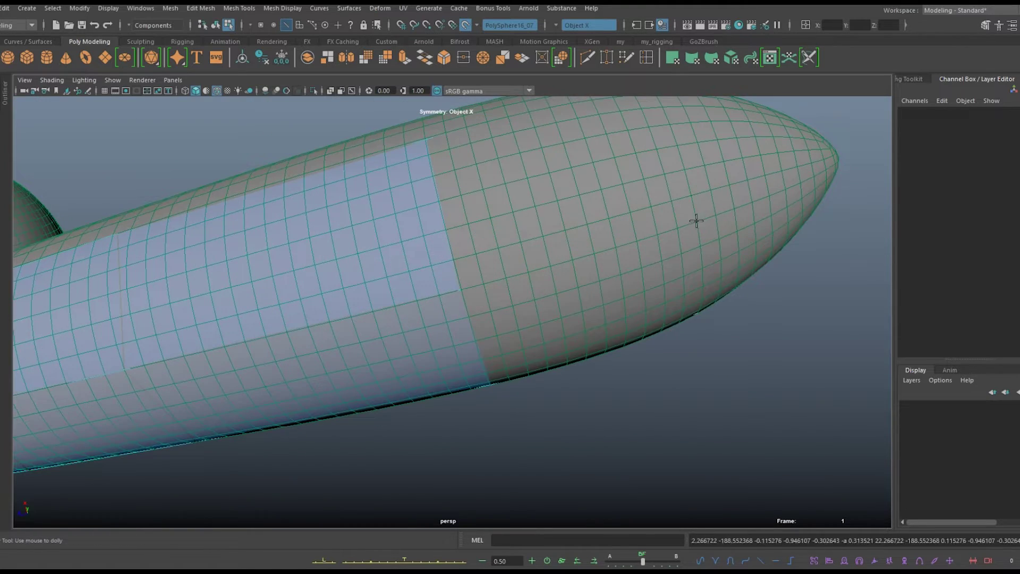
pyautogui.keyDown('alt'); pyautogui.moveTo(695, 221); pyautogui.dragTo(591, 268); pyautogui.keyUp('alt')
pyautogui.moveTo(592, 268)
pyautogui.keyDown('alt'); pyautogui.mouseDown(button='right')
pyautogui.moveTo(632, 212)
pyautogui.moveTo(503, 355)
pyautogui.mouseUp(button='right'); pyautogui.keyUp('alt')
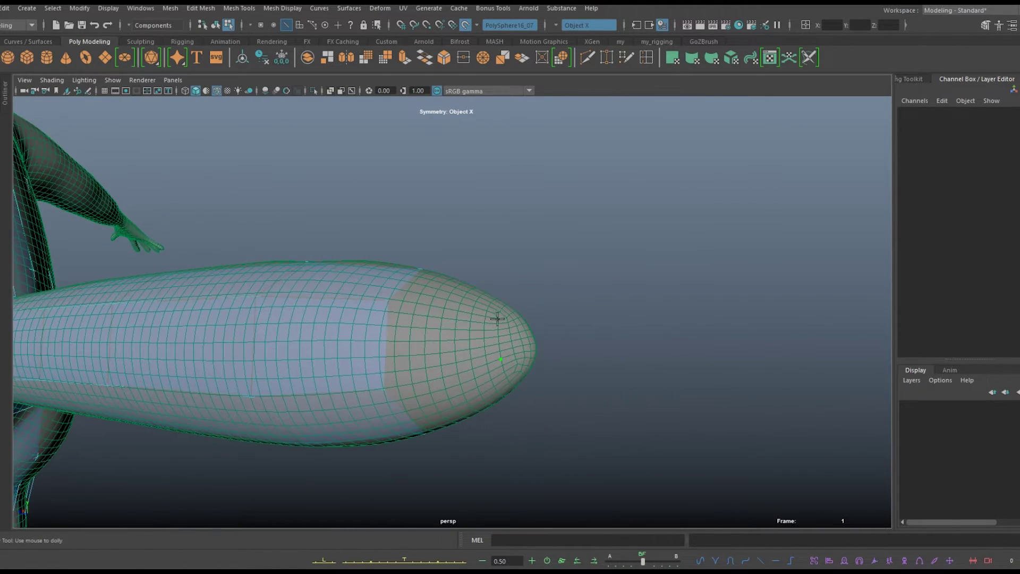
pyautogui.keyDown('alt'); pyautogui.moveTo(497, 319); pyautogui.dragTo(298, 194); pyautogui.keyUp('alt')
pyautogui.moveTo(239, 229)
pyautogui.keyDown('alt'); pyautogui.mouseDown()
pyautogui.moveTo(439, 309)
pyautogui.moveTo(387, 389)
pyautogui.mouseUp(); pyautogui.keyUp('alt')
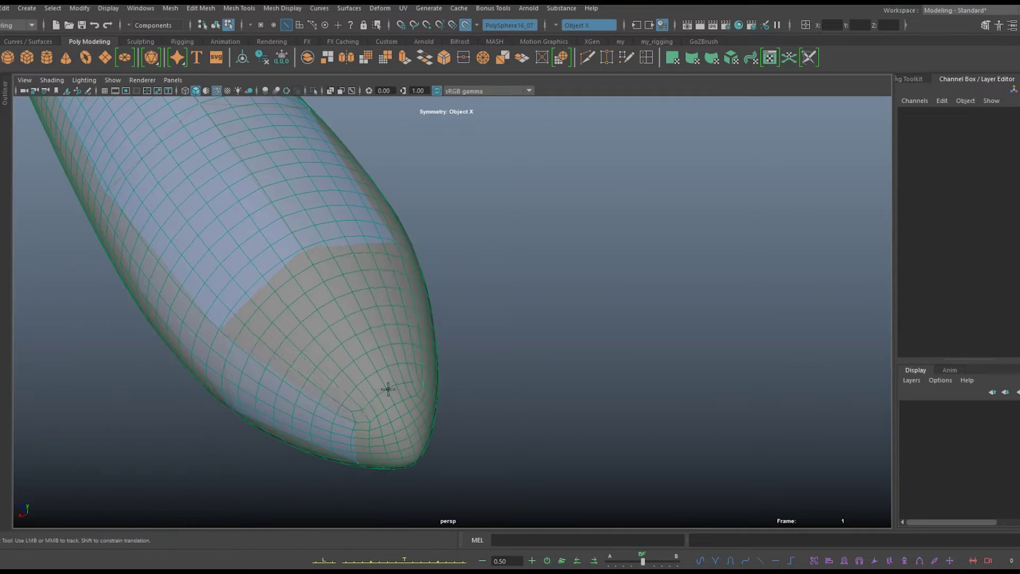
pyautogui.moveTo(389, 387)
pyautogui.keyDown('alt'); pyautogui.mouseDown(button='right')
pyautogui.moveTo(370, 408)
pyautogui.moveTo(551, 353)
pyautogui.moveTo(451, 296)
pyautogui.mouseUp(button='right'); pyautogui.keyUp('alt')
pyautogui.keyDown('alt'); pyautogui.moveTo(451, 296); pyautogui.dragTo(581, 358); pyautogui.keyUp('alt')
pyautogui.keyDown('alt'); pyautogui.moveTo(580, 359); pyautogui.dragTo(611, 369, button='right'); pyautogui.keyUp('alt')
pyautogui.keyDown('alt'); pyautogui.moveTo(610, 368); pyautogui.dragTo(583, 303); pyautogui.keyUp('alt')
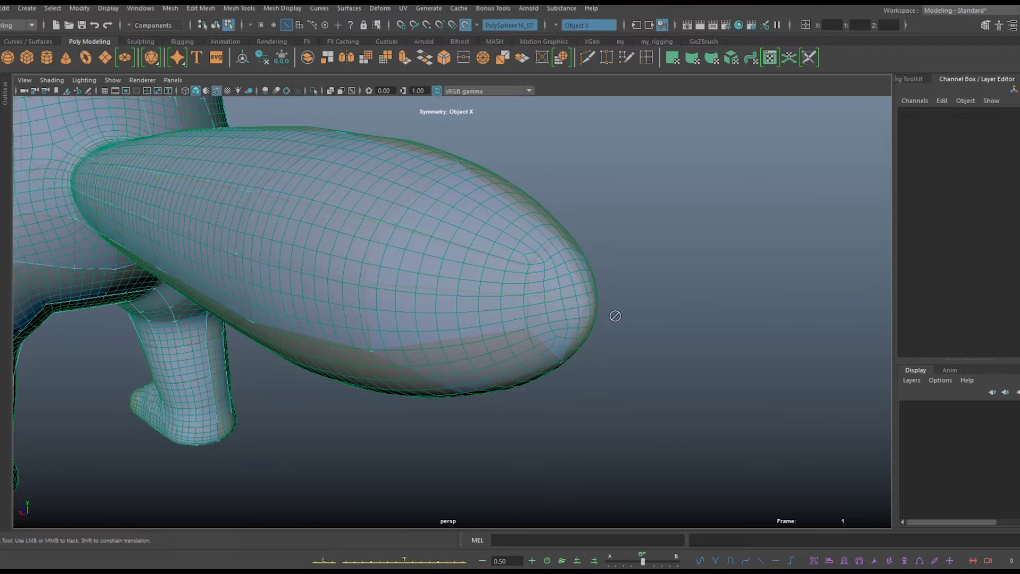
pyautogui.keyDown('alt'); pyautogui.moveTo(583, 303); pyautogui.dragTo(549, 358, button='right'); pyautogui.keyUp('alt')
pyautogui.moveTo(549, 357)
pyautogui.keyDown('alt'); pyautogui.mouseDown()
pyautogui.moveTo(639, 371)
pyautogui.moveTo(458, 340)
pyautogui.mouseUp(); pyautogui.keyUp('alt')
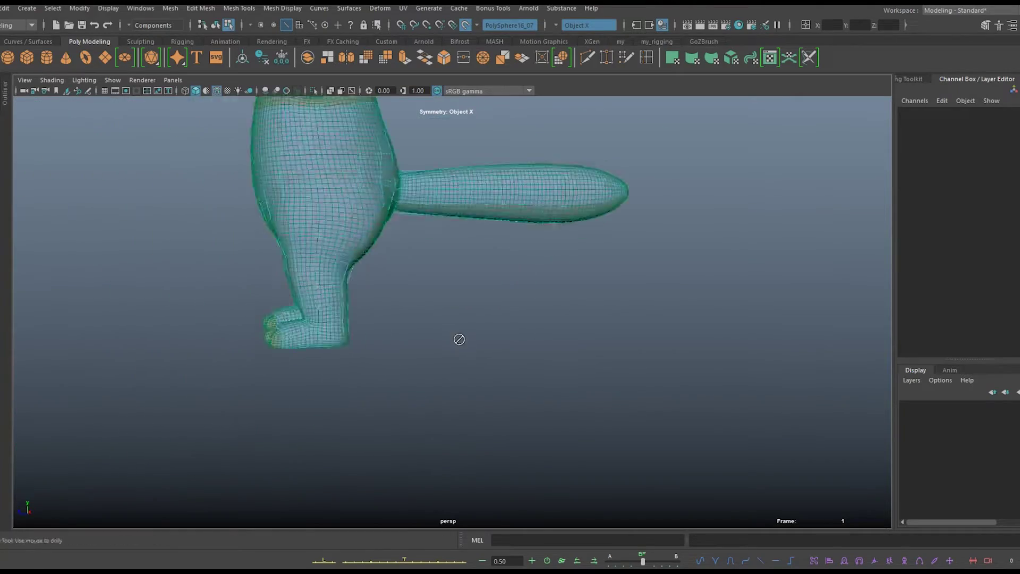
pyautogui.moveTo(458, 339)
pyautogui.keyDown('alt'); pyautogui.mouseDown(button='right')
pyautogui.moveTo(535, 325)
pyautogui.moveTo(624, 405)
pyautogui.mouseUp(button='right'); pyautogui.keyUp('alt')
pyautogui.keyDown('alt'); pyautogui.moveTo(624, 406); pyautogui.dragTo(356, 248, button='middle'); pyautogui.keyUp('alt')
pyautogui.moveTo(457, 409)
pyautogui.keyDown('alt'); pyautogui.mouseDown(button='right')
pyautogui.moveTo(442, 335)
pyautogui.moveTo(553, 314)
pyautogui.mouseUp(button='right'); pyautogui.keyUp('alt')
pyautogui.keyDown('alt'); pyautogui.moveTo(553, 314); pyautogui.dragTo(663, 371); pyautogui.keyUp('alt')
pyautogui.keyDown('alt'); pyautogui.moveTo(662, 372); pyautogui.dragTo(591, 211, button='middle'); pyautogui.keyUp('alt')
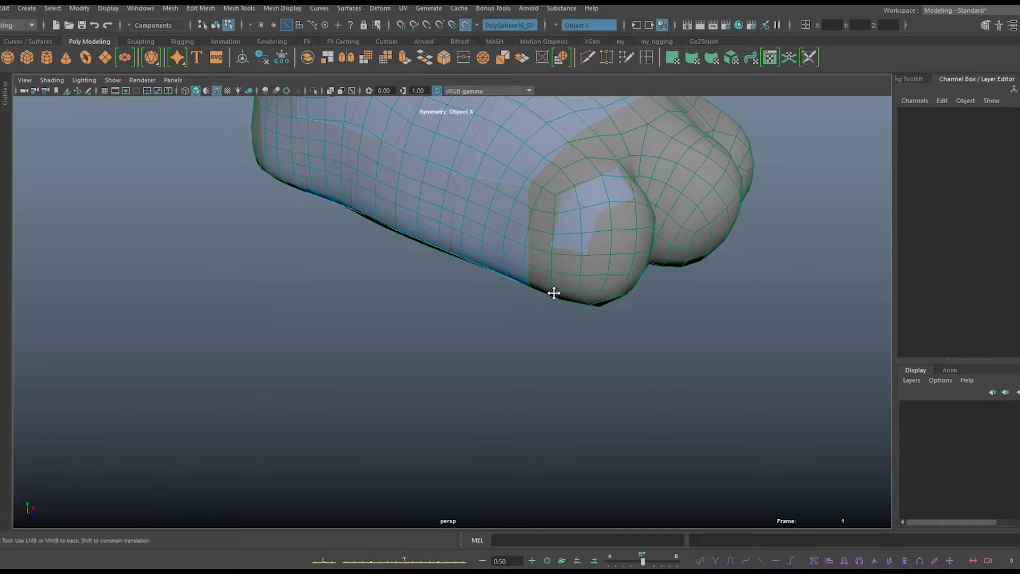
pyautogui.keyDown('alt'); pyautogui.moveTo(554, 293); pyautogui.dragTo(576, 314); pyautogui.keyUp('alt')
pyautogui.keyDown('alt'); pyautogui.moveTo(575, 314); pyautogui.dragTo(497, 342, button='right'); pyautogui.keyUp('alt')
pyautogui.keyDown('alt'); pyautogui.moveTo(496, 342); pyautogui.dragTo(653, 387); pyautogui.keyUp('alt')
pyautogui.keyDown('alt'); pyautogui.moveTo(654, 387); pyautogui.dragTo(374, 277, button='middle'); pyautogui.keyUp('alt')
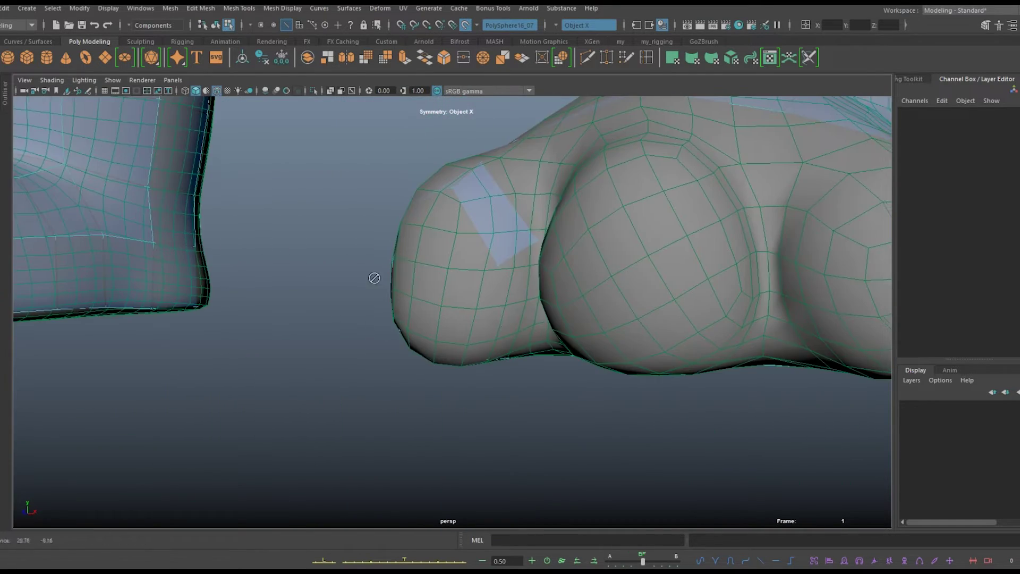
pyautogui.keyDown('alt'); pyautogui.moveTo(528, 291); pyautogui.dragTo(517, 401); pyautogui.keyUp('alt')
pyautogui.keyDown('alt'); pyautogui.moveTo(517, 400); pyautogui.dragTo(519, 330, button='right'); pyautogui.keyUp('alt')
pyautogui.keyDown('alt'); pyautogui.moveTo(519, 330); pyautogui.dragTo(566, 282, button='middle'); pyautogui.keyUp('alt')
pyautogui.keyDown('alt'); pyautogui.moveTo(566, 282); pyautogui.dragTo(625, 190); pyautogui.keyUp('alt')
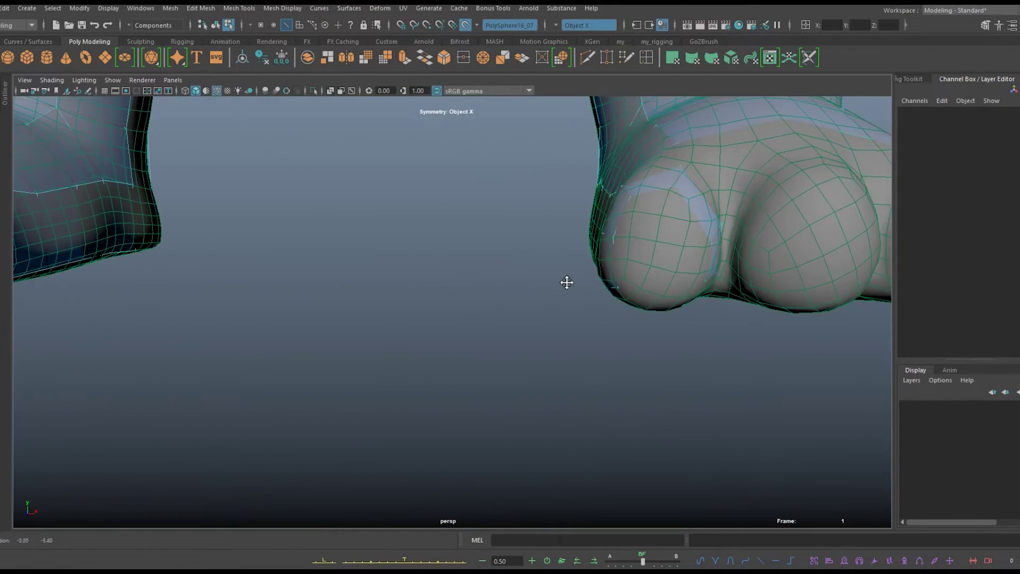
pyautogui.moveTo(716, 211)
pyautogui.keyDown('alt'); pyautogui.mouseDown()
pyautogui.moveTo(720, 287)
pyautogui.moveTo(592, 342)
pyautogui.mouseUp(); pyautogui.keyUp('alt')
pyautogui.scroll(3, 590, 325)
pyautogui.keyDown('alt'); pyautogui.moveTo(590, 325); pyautogui.dragTo(558, 288, button='middle'); pyautogui.keyUp('alt')
pyautogui.keyDown('alt'); pyautogui.moveTo(586, 321); pyautogui.dragTo(608, 322, button='right'); pyautogui.keyUp('alt')
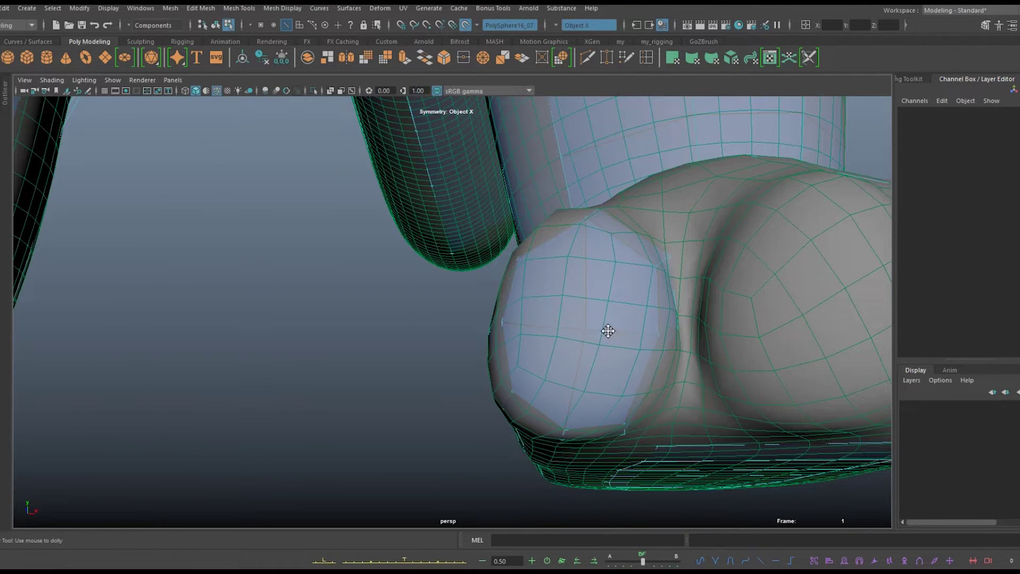
pyautogui.keyDown('alt'); pyautogui.moveTo(680, 335); pyautogui.dragTo(451, 355, button='right'); pyautogui.keyUp('alt')
pyautogui.moveTo(451, 355)
pyautogui.keyDown('alt'); pyautogui.mouseDown()
pyautogui.moveTo(639, 318)
pyautogui.moveTo(679, 388)
pyautogui.mouseUp(); pyautogui.keyUp('alt')
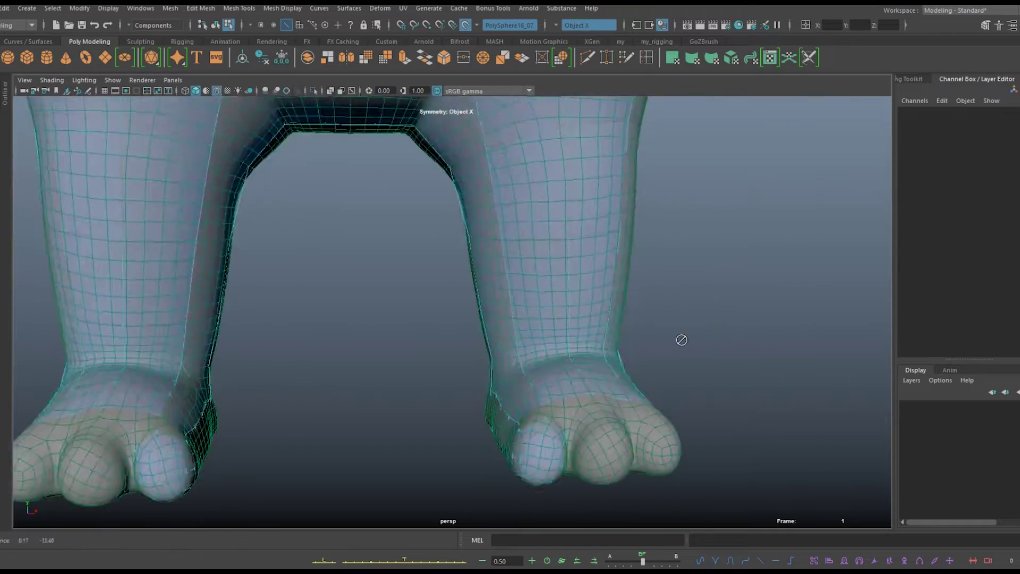
pyautogui.scroll(3, 522, 305)
pyautogui.keyDown('alt'); pyautogui.moveTo(464, 401); pyautogui.dragTo(488, 378); pyautogui.keyUp('alt')
pyautogui.keyDown('alt'); pyautogui.moveTo(488, 378); pyautogui.dragTo(494, 361, button='middle'); pyautogui.keyUp('alt')
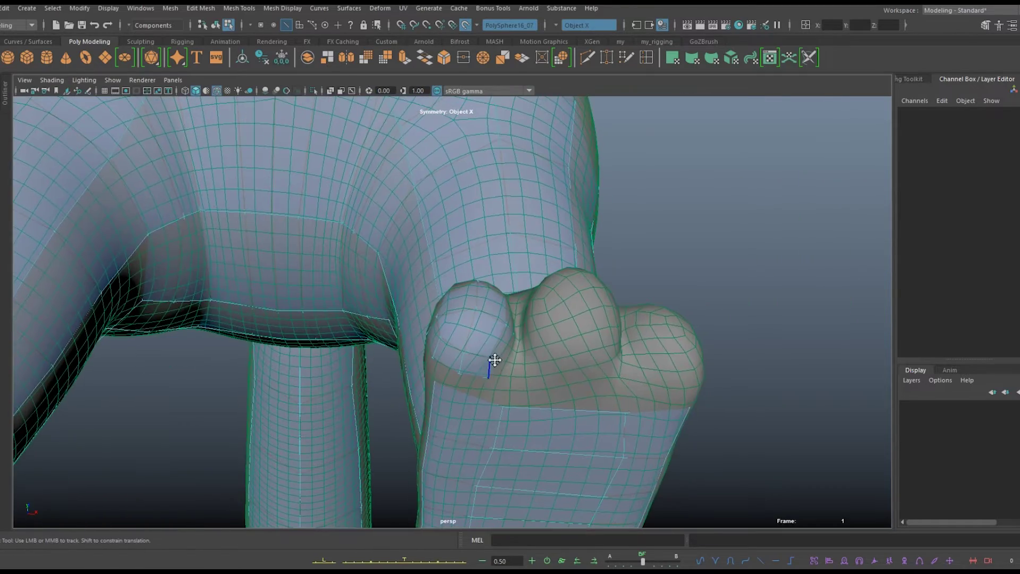
pyautogui.keyDown('alt'); pyautogui.moveTo(467, 360); pyautogui.dragTo(654, 307); pyautogui.keyUp('alt')
pyautogui.keyDown('alt'); pyautogui.moveTo(654, 307); pyautogui.dragTo(669, 250, button='middle'); pyautogui.keyUp('alt')
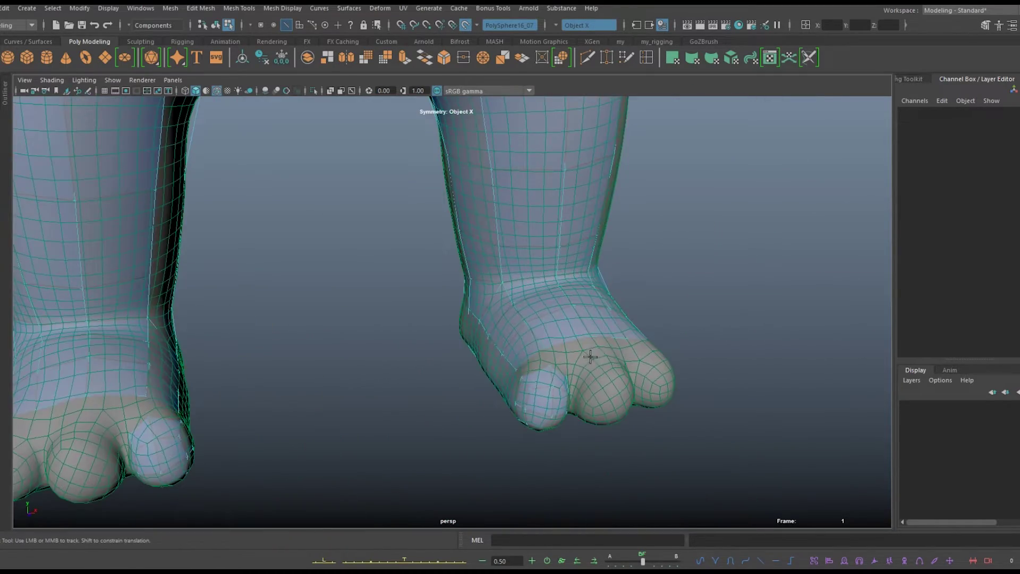
pyautogui.keyDown('alt'); pyautogui.moveTo(591, 357); pyautogui.dragTo(506, 353, button='middle'); pyautogui.keyUp('alt')
pyautogui.scroll(2, 467, 377)
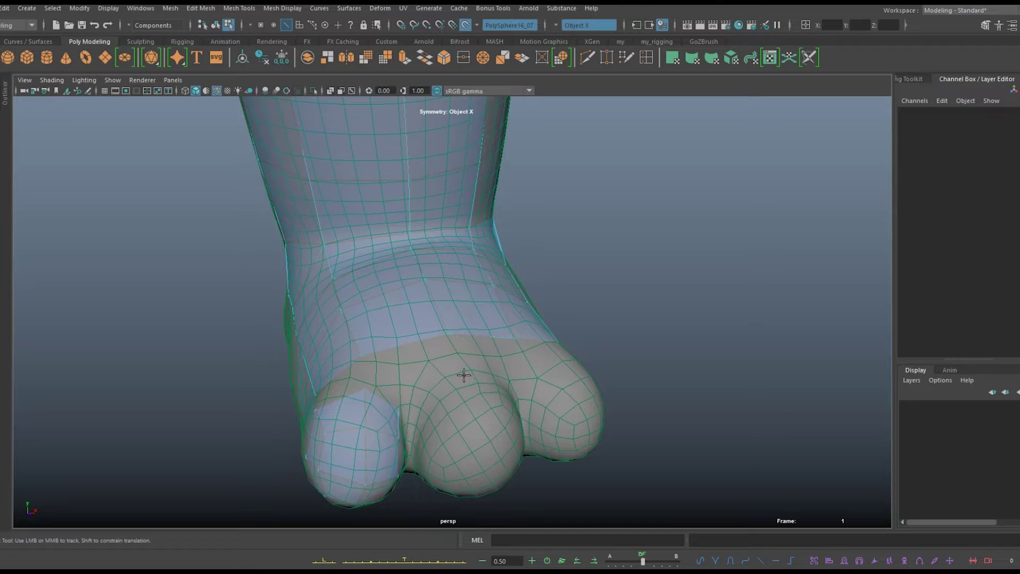
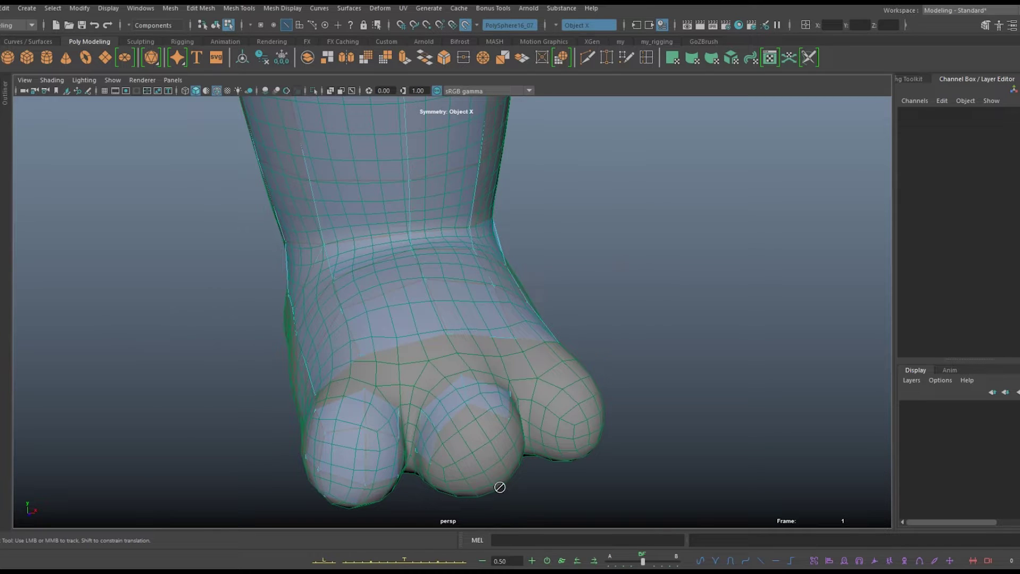
# Orbit and dolly in to a close, low view of the foot and toes
pyautogui.scroll(3, 499, 487)
pyautogui.scroll(2, 499, 487)
pyautogui.scroll(-5, 317, 393)
pyautogui.scroll(1, 492, 462)
pyautogui.moveTo(317, 394)
pyautogui.keyDown('alt'); pyautogui.mouseDown()
pyautogui.moveTo(492, 462)
pyautogui.moveTo(464, 184)
pyautogui.moveTo(371, 296)
pyautogui.moveTo(387, 368)
pyautogui.mouseUp(); pyautogui.keyUp('alt')
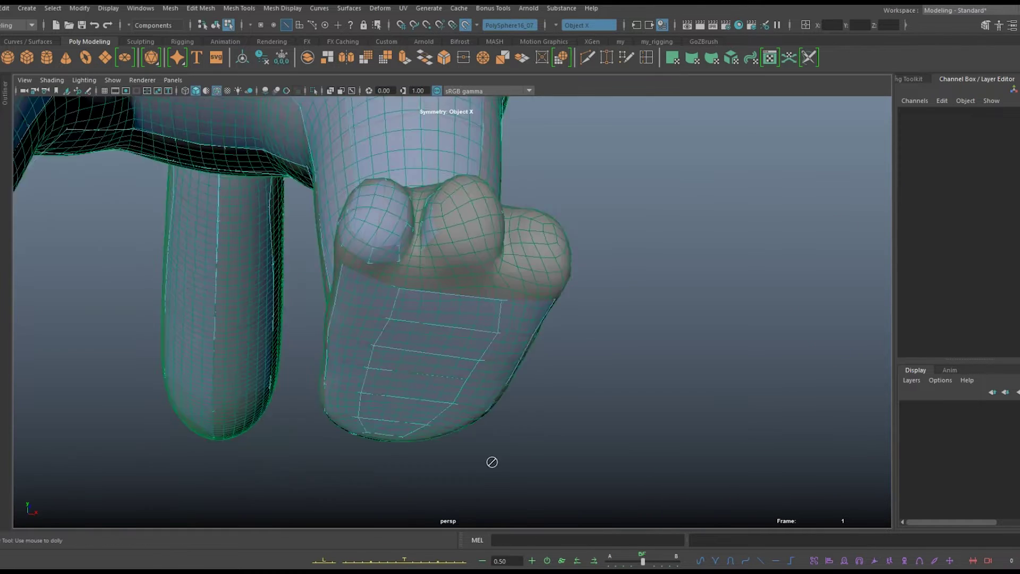
pyautogui.scroll(2, 464, 185)
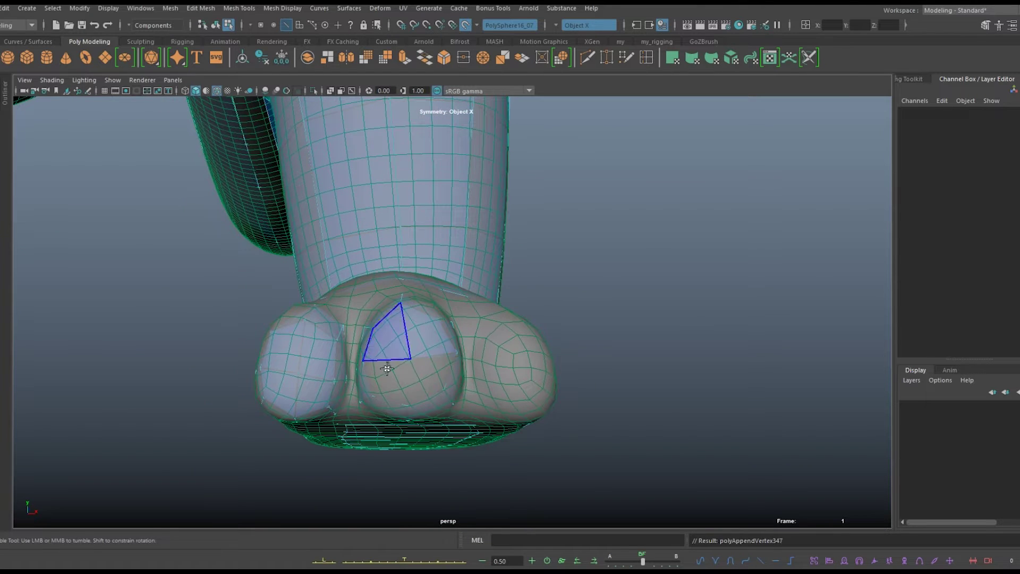
pyautogui.keyDown('alt'); pyautogui.moveTo(387, 368); pyautogui.dragTo(299, 337, button='middle'); pyautogui.keyUp('alt')
pyautogui.scroll(3, 451, 365)
pyautogui.keyDown('alt'); pyautogui.moveTo(451, 365); pyautogui.dragTo(346, 334, button='middle'); pyautogui.keyUp('alt')
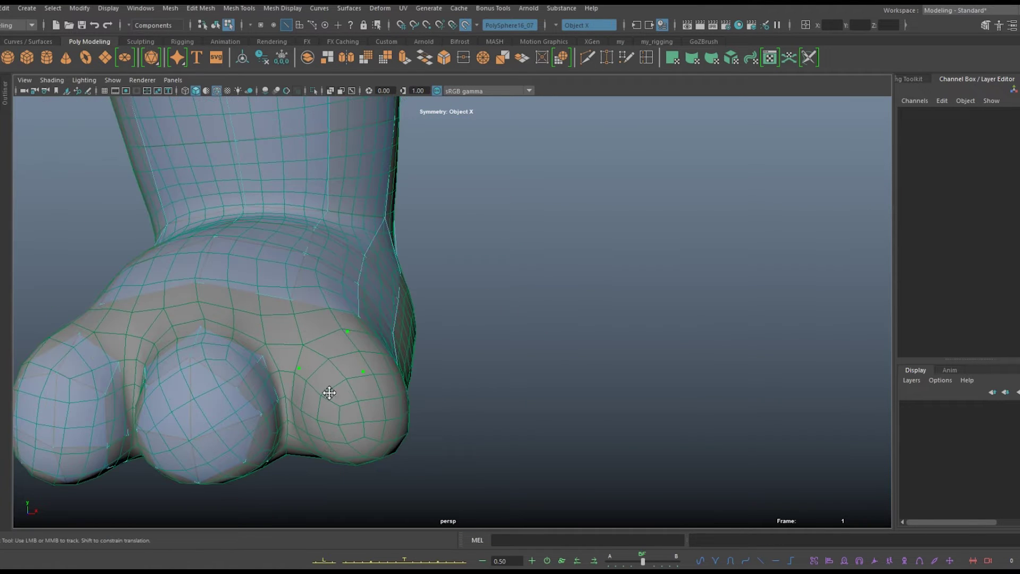
pyautogui.keyDown('alt'); pyautogui.moveTo(314, 402); pyautogui.dragTo(155, 413); pyautogui.keyUp('alt')
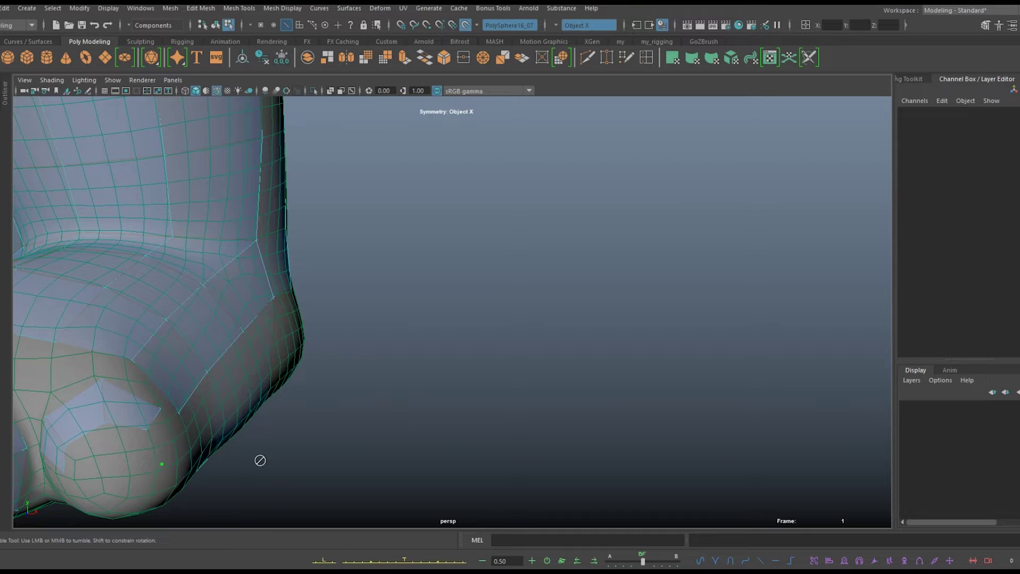
pyautogui.keyDown('alt'); pyautogui.moveTo(260, 460); pyautogui.dragTo(227, 398); pyautogui.keyUp('alt')
pyautogui.keyDown('alt'); pyautogui.moveTo(228, 399); pyautogui.dragTo(408, 315, button='middle'); pyautogui.keyUp('alt')
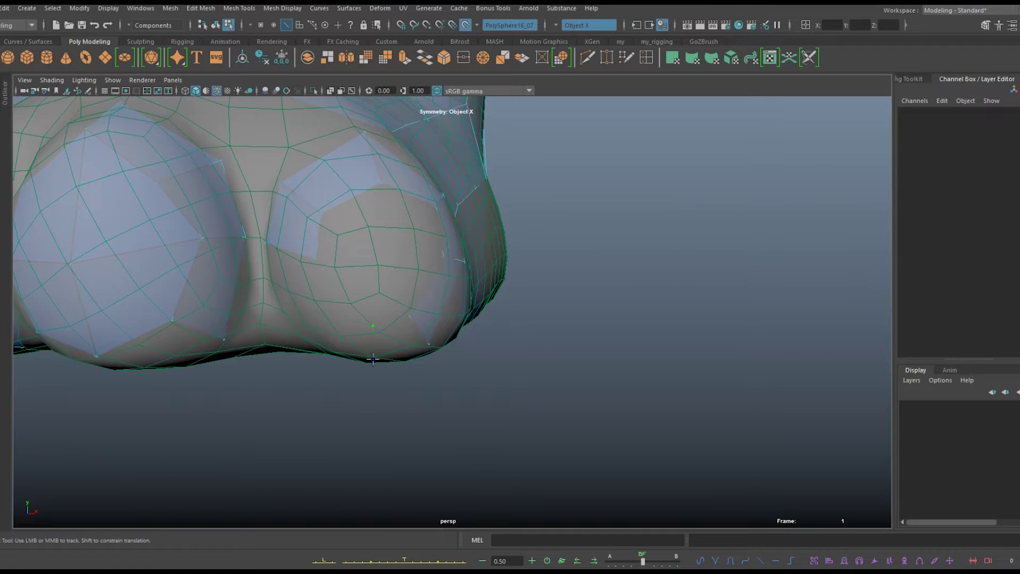
# Fill the gap in the crease between the toes with a new quad
pyautogui.scroll(-5, 371, 275)
pyautogui.scroll(8, 426, 339)
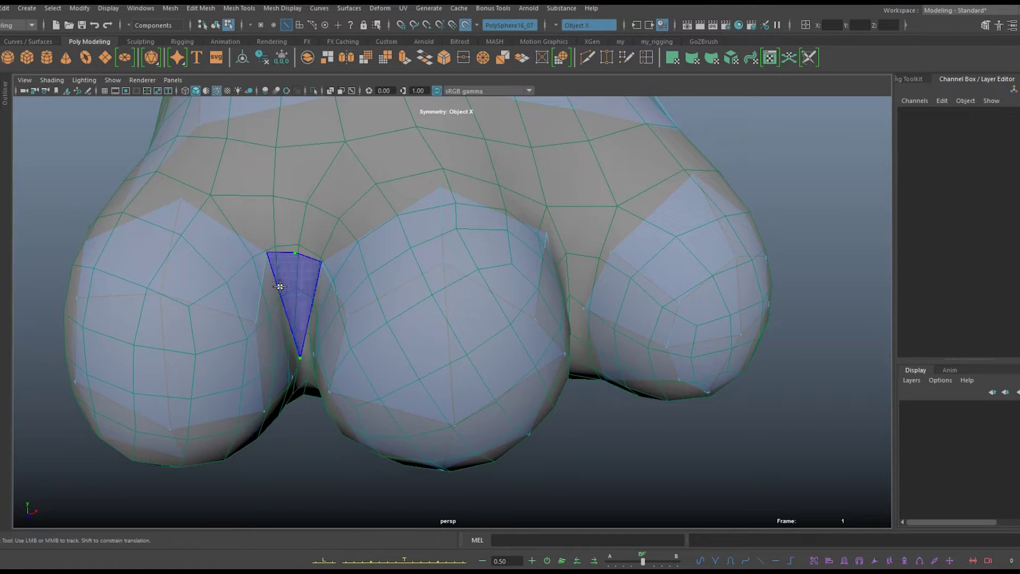
pyautogui.scroll(2, 392, 437)
pyautogui.scroll(6, 274, 290)
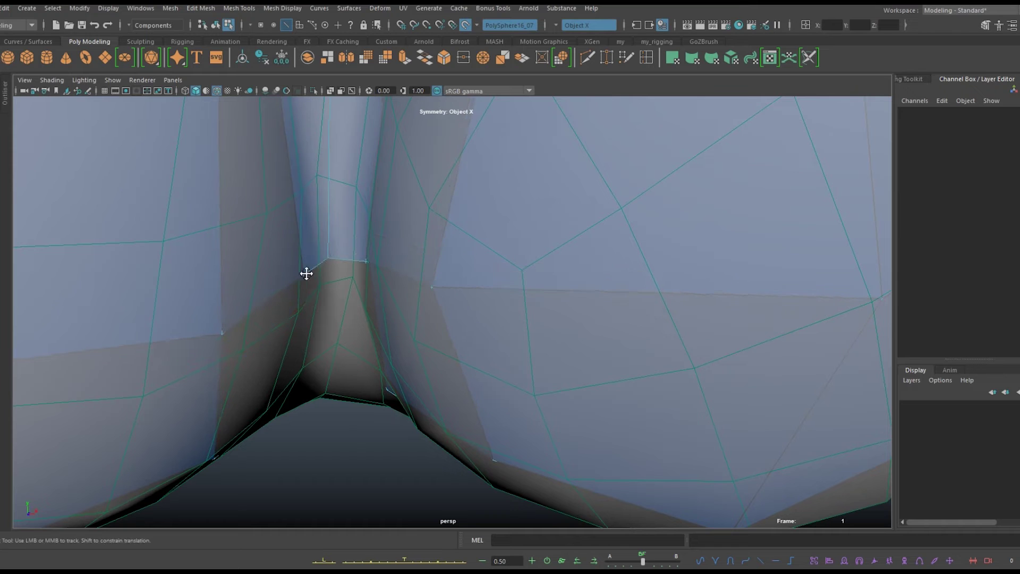
pyautogui.scroll(-5, 308, 273)
pyautogui.scroll(-4, 330, 382)
pyautogui.scroll(4, 496, 488)
pyautogui.scroll(2, 460, 447)
pyautogui.scroll(3, 459, 447)
pyautogui.scroll(-3, 428, 285)
pyautogui.scroll(5, 428, 285)
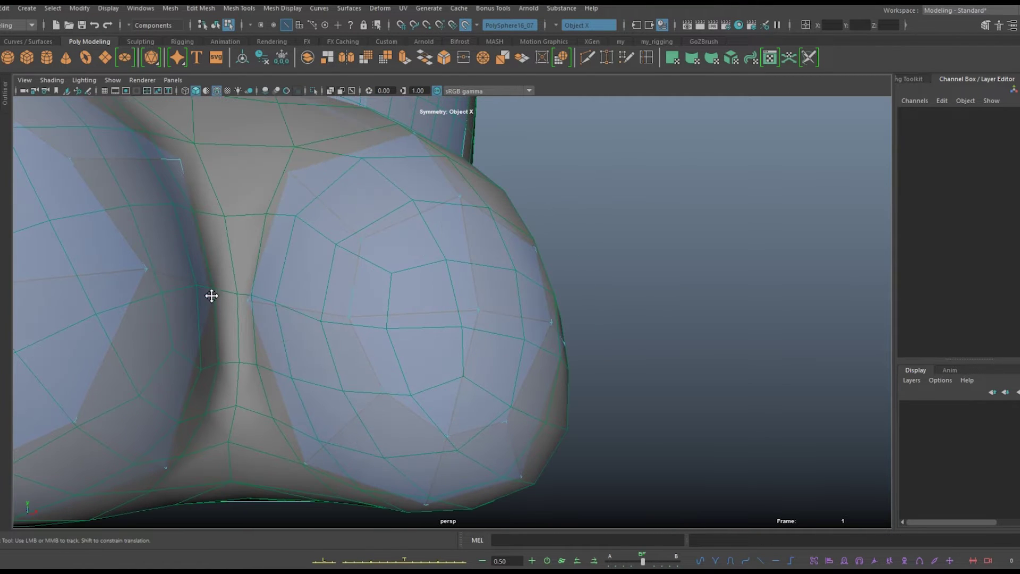
pyautogui.keyDown('shift'); pyautogui.click(209, 223); pyautogui.keyUp('shift')
# Orbit around the leg and foot, and deselect the left part of the selected faces
pyautogui.scroll(-5, 257, 360)
pyautogui.scroll(2, 196, 276)
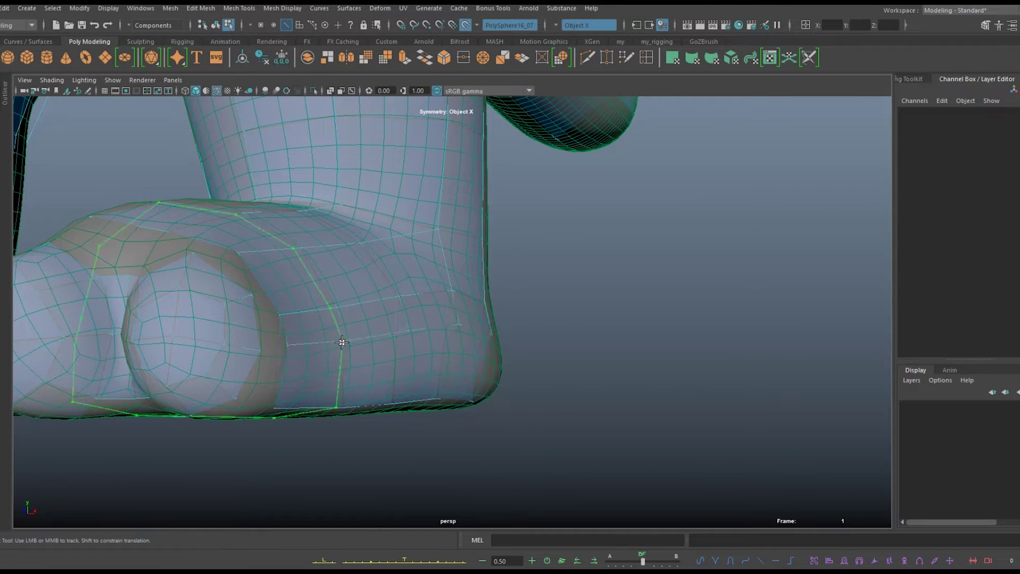
pyautogui.scroll(-3, 268, 370)
pyautogui.moveTo(109, 330)
pyautogui.keyDown('alt'); pyautogui.mouseDown()
pyautogui.moveTo(259, 362)
pyautogui.moveTo(562, 282)
pyautogui.moveTo(664, 398)
pyautogui.moveTo(494, 468)
pyautogui.mouseUp(); pyautogui.keyUp('alt')
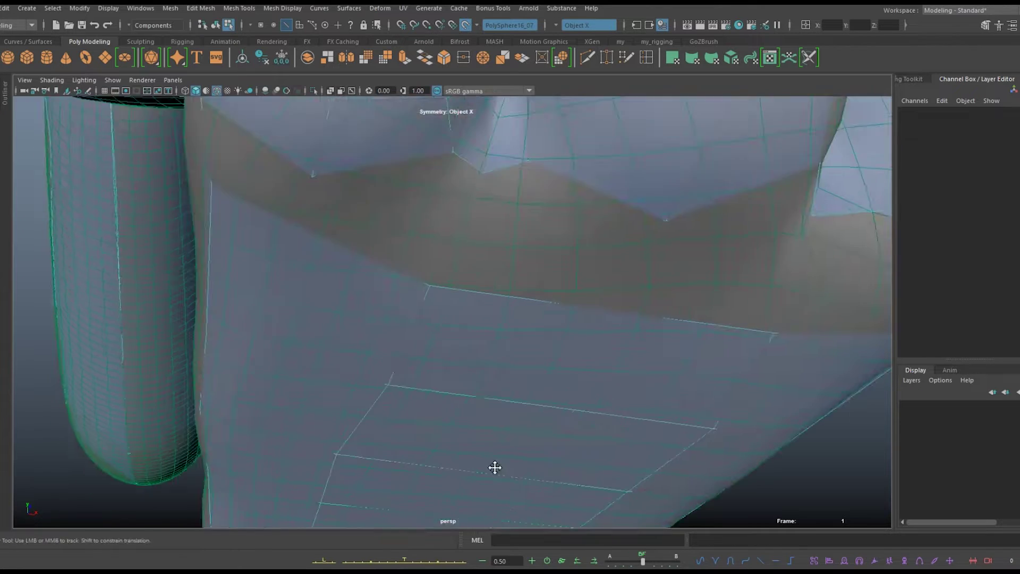
pyautogui.keyDown('alt'); pyautogui.moveTo(494, 467); pyautogui.dragTo(383, 272, button='right'); pyautogui.keyUp('alt')
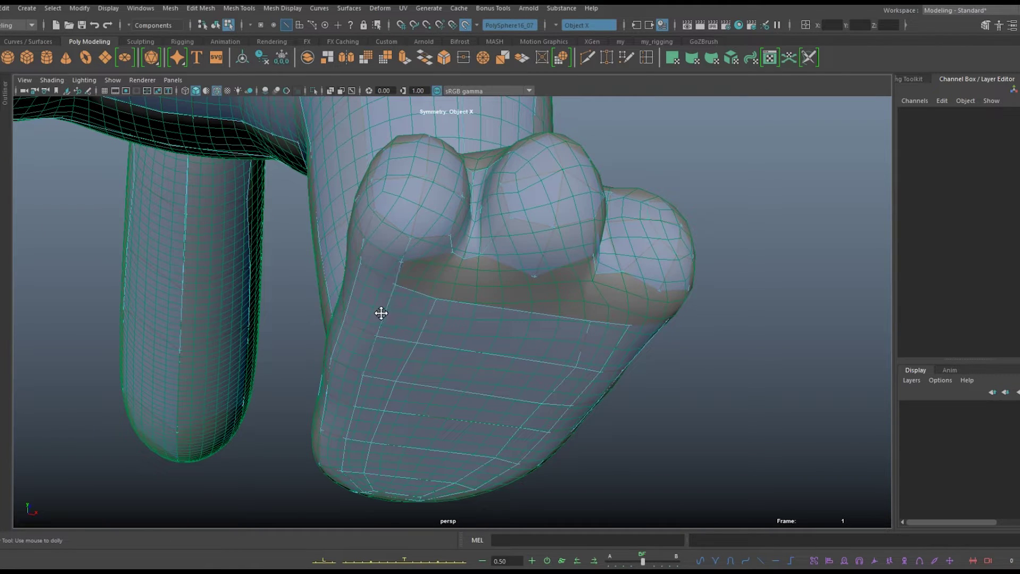
pyautogui.keyDown('alt'); pyautogui.moveTo(455, 283); pyautogui.dragTo(491, 316); pyautogui.keyUp('alt')
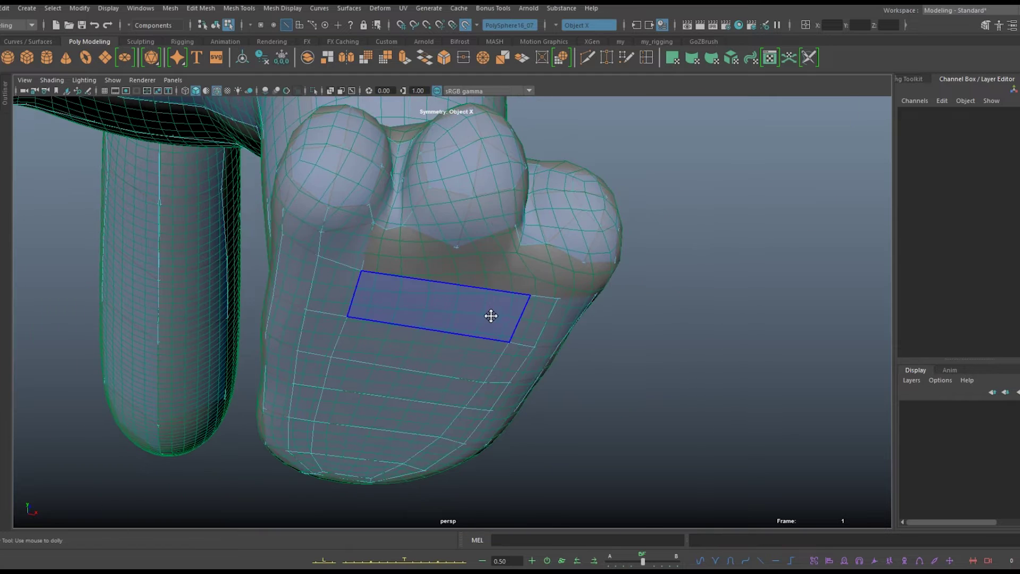
pyautogui.moveTo(448, 285)
pyautogui.keyDown('alt'); pyautogui.mouseDown()
pyautogui.moveTo(535, 331)
pyautogui.moveTo(310, 416)
pyautogui.mouseUp(); pyautogui.keyUp('alt')
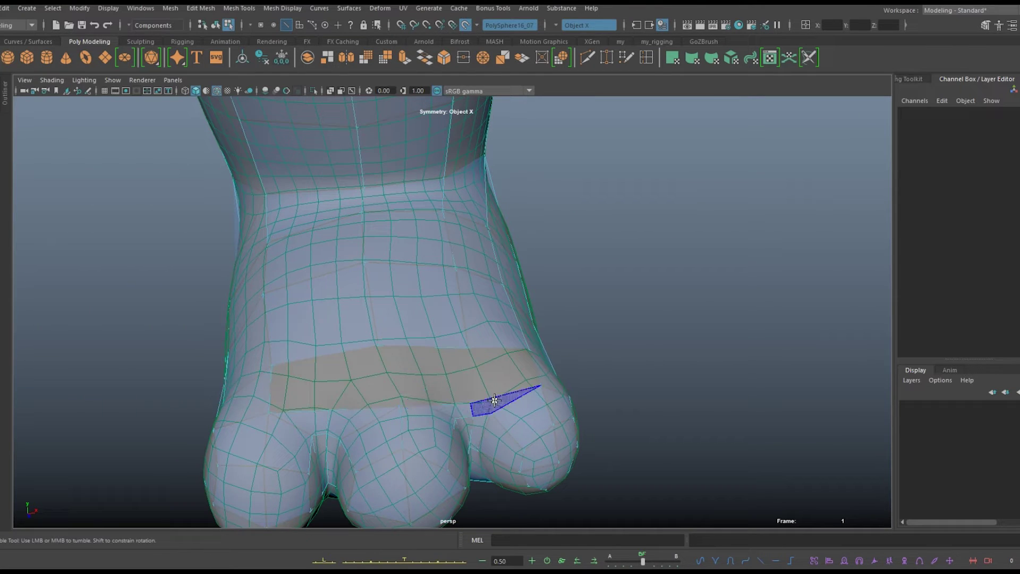
pyautogui.keyDown('alt'); pyautogui.moveTo(415, 353); pyautogui.dragTo(329, 379, button='middle'); pyautogui.keyUp('alt')
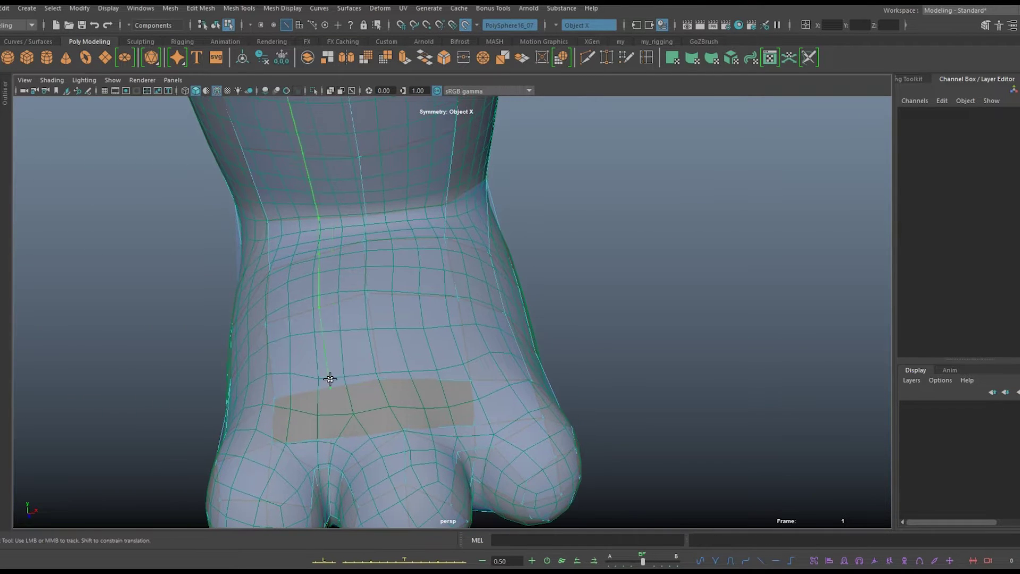
pyautogui.keyDown('ctrl'); pyautogui.click(305, 412); pyautogui.keyUp('ctrl')
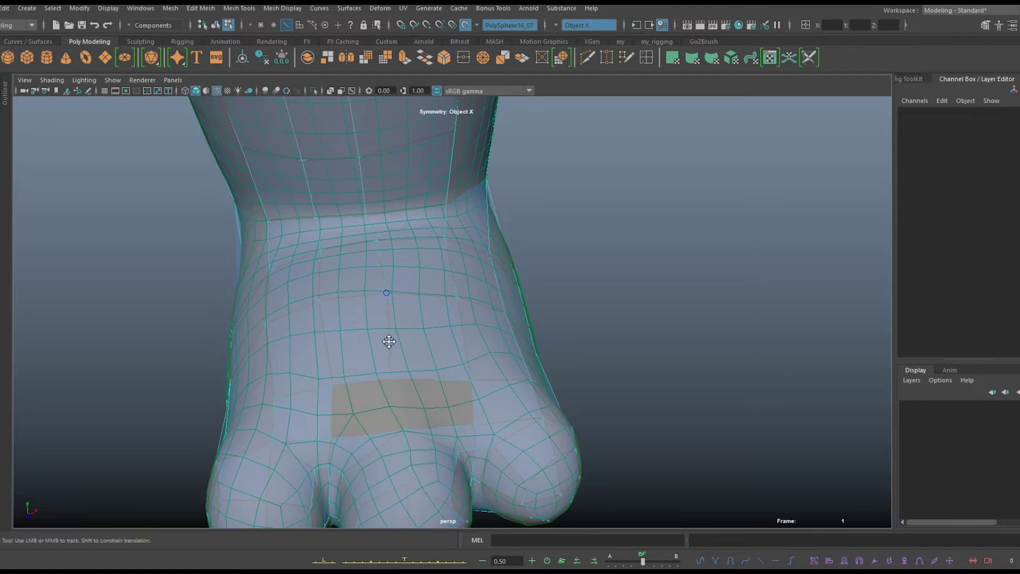
pyautogui.keyDown('alt'); pyautogui.moveTo(417, 285); pyautogui.dragTo(436, 407, button='right'); pyautogui.keyUp('alt')
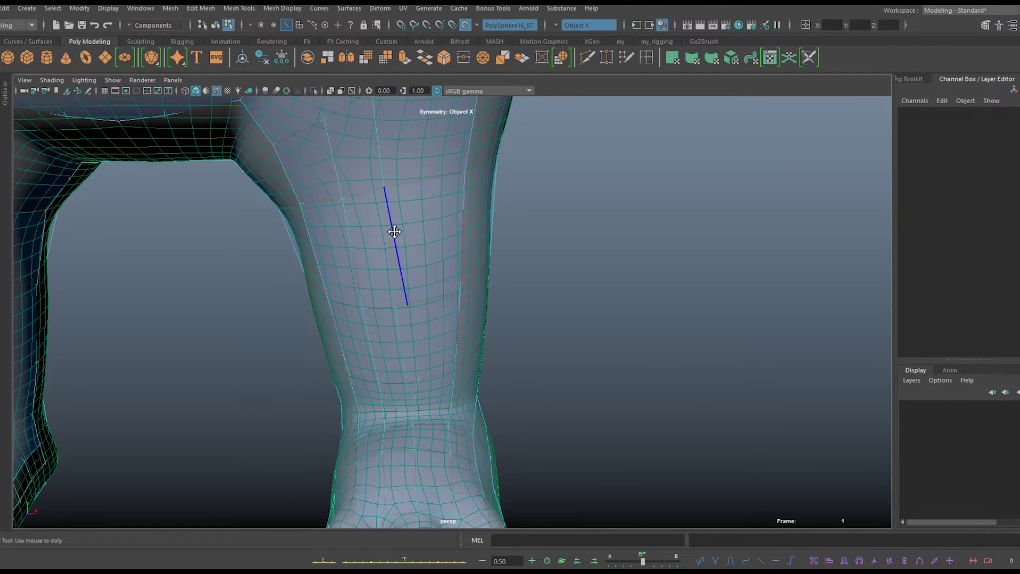
pyautogui.keyDown('alt'); pyautogui.moveTo(392, 155); pyautogui.dragTo(469, 328, button='right'); pyautogui.keyUp('alt')
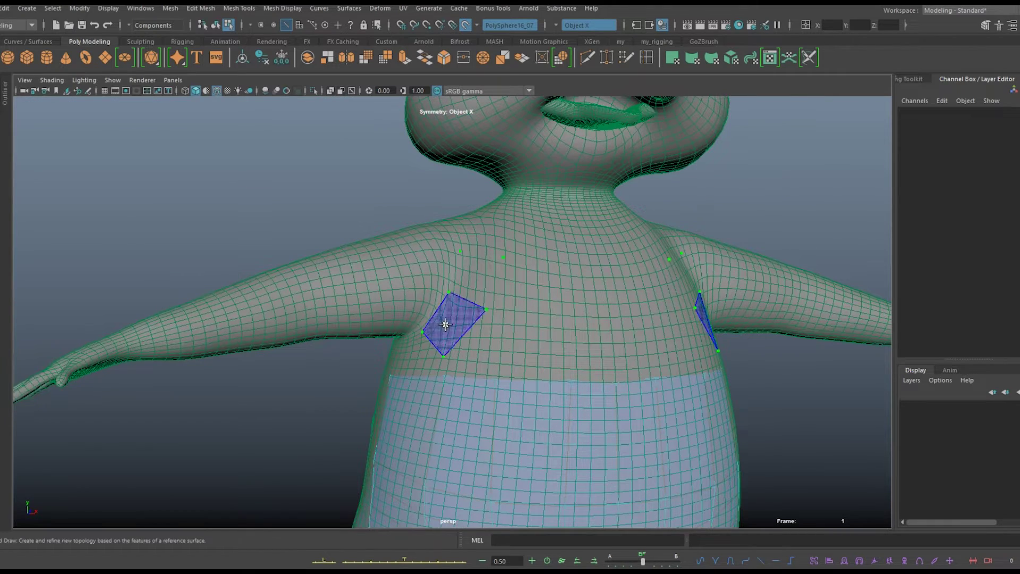
# Inspect the torso's new topology from side angles, around the arm and shoulder
pyautogui.keyDown('alt'); pyautogui.moveTo(445, 325); pyautogui.dragTo(457, 379); pyautogui.keyUp('alt')
pyautogui.keyDown('alt'); pyautogui.moveTo(502, 427); pyautogui.dragTo(647, 332, button='middle'); pyautogui.keyUp('alt')
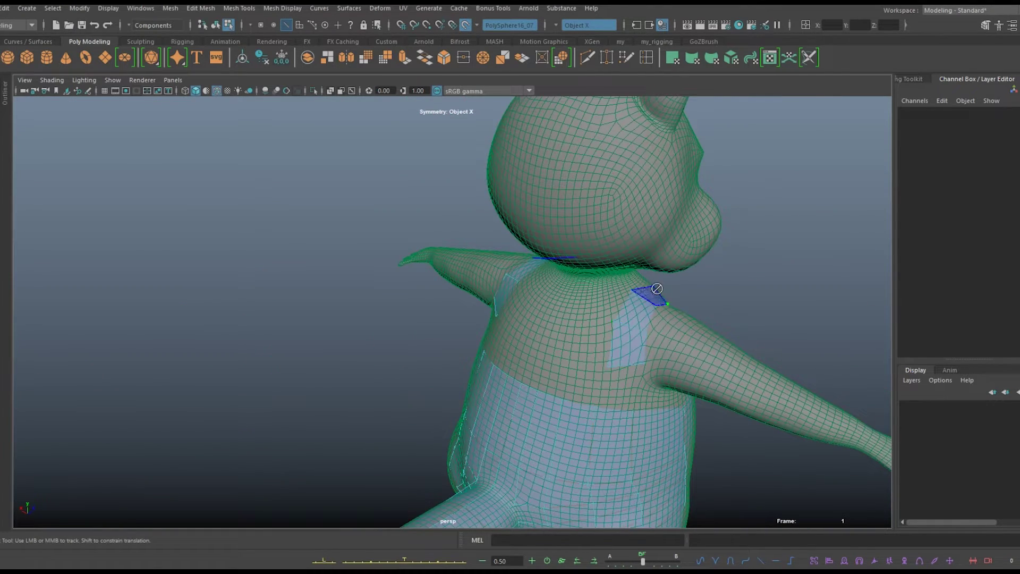
pyautogui.moveTo(629, 379)
pyautogui.keyDown('alt'); pyautogui.mouseDown()
pyautogui.moveTo(508, 351)
pyautogui.moveTo(471, 316)
pyautogui.mouseUp(); pyautogui.keyUp('alt')
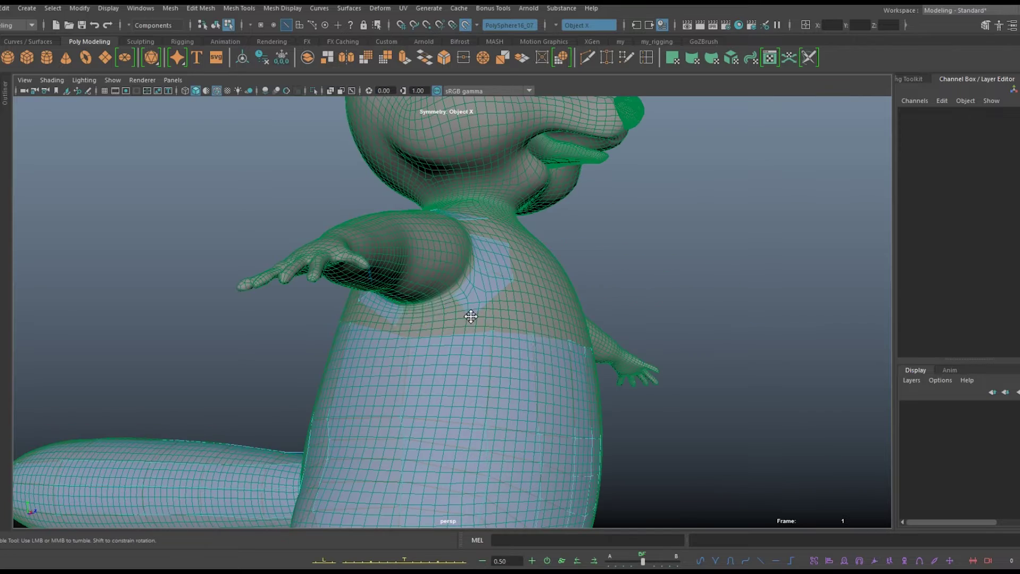
pyautogui.keyDown('alt'); pyautogui.moveTo(543, 289); pyautogui.dragTo(466, 388); pyautogui.keyUp('alt')
pyautogui.keyDown('alt'); pyautogui.moveTo(466, 387); pyautogui.dragTo(364, 318, button='middle'); pyautogui.keyUp('alt')
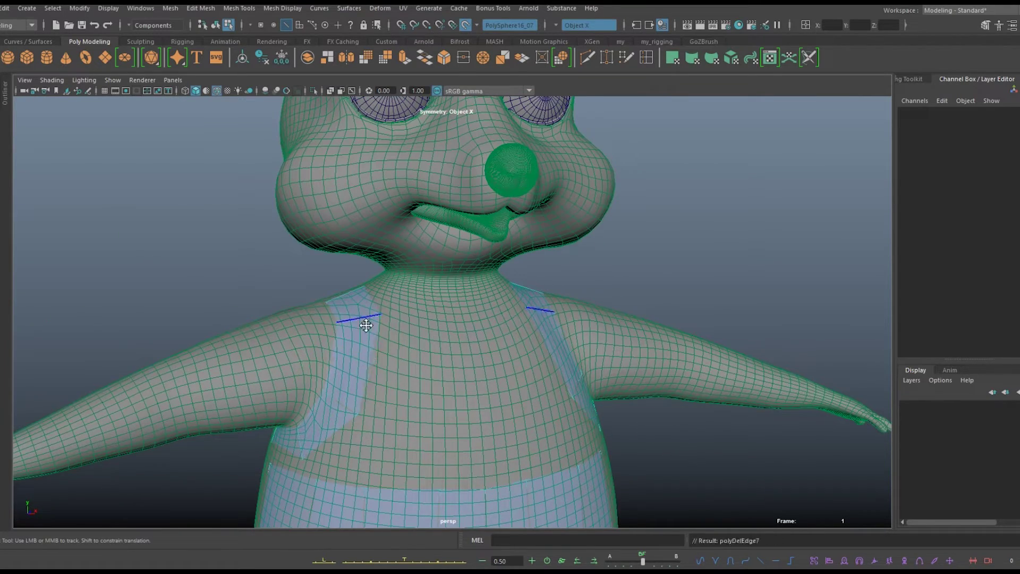
pyautogui.keyDown('alt'); pyautogui.moveTo(363, 283); pyautogui.dragTo(504, 274); pyautogui.keyUp('alt')
pyautogui.moveTo(504, 274)
pyautogui.keyDown('alt'); pyautogui.mouseDown(button='right')
pyautogui.moveTo(572, 290)
pyautogui.moveTo(610, 342)
pyautogui.mouseUp(button='right'); pyautogui.keyUp('alt')
pyautogui.moveTo(610, 342)
pyautogui.keyDown('alt'); pyautogui.mouseDown()
pyautogui.moveTo(596, 337)
pyautogui.moveTo(668, 304)
pyautogui.moveTo(523, 292)
pyautogui.moveTo(507, 366)
pyautogui.mouseUp(); pyautogui.keyUp('alt')
pyautogui.keyDown('alt'); pyautogui.moveTo(465, 346); pyautogui.dragTo(671, 369, button='right'); pyautogui.keyUp('alt')
pyautogui.keyDown('alt'); pyautogui.moveTo(672, 369); pyautogui.dragTo(478, 364); pyautogui.keyUp('alt')
pyautogui.keyDown('alt'); pyautogui.moveTo(478, 364); pyautogui.dragTo(571, 341, button='middle'); pyautogui.keyUp('alt')
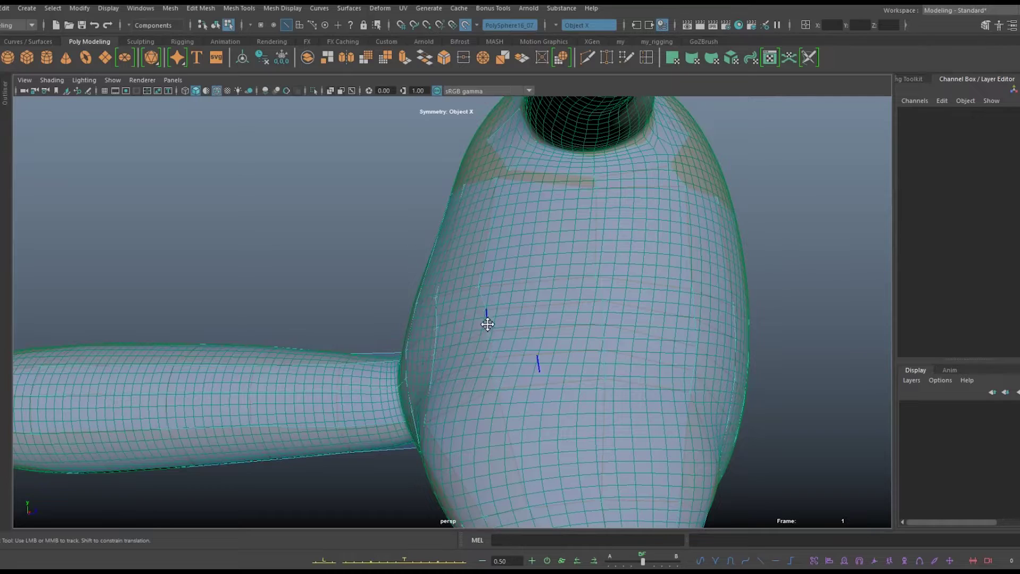
# Check the front of the torso, chest and neck from close and far views
pyautogui.keyDown('alt'); pyautogui.moveTo(475, 442); pyautogui.dragTo(526, 392, button='right'); pyautogui.keyUp('alt')
pyautogui.moveTo(526, 392)
pyautogui.keyDown('alt'); pyautogui.mouseDown()
pyautogui.moveTo(510, 372)
pyautogui.moveTo(486, 404)
pyautogui.mouseUp(); pyautogui.keyUp('alt')
pyautogui.moveTo(486, 404)
pyautogui.keyDown('alt'); pyautogui.mouseDown(button='right')
pyautogui.moveTo(492, 355)
pyautogui.moveTo(439, 335)
pyautogui.mouseUp(button='right'); pyautogui.keyUp('alt')
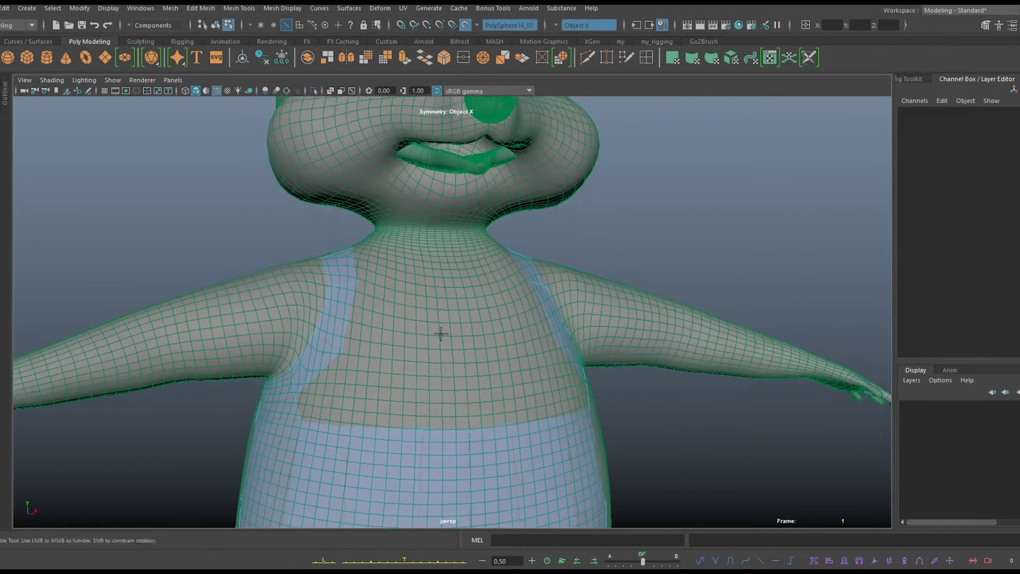
pyautogui.keyDown('alt'); pyautogui.moveTo(439, 335); pyautogui.dragTo(411, 292); pyautogui.keyUp('alt')
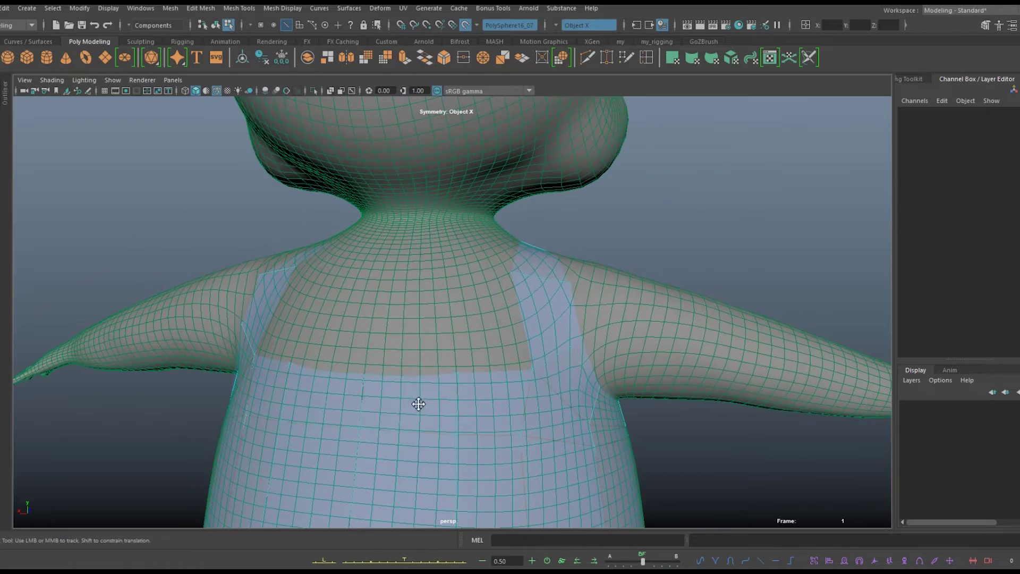
pyautogui.keyDown('alt'); pyautogui.moveTo(417, 404); pyautogui.dragTo(393, 456, button='right'); pyautogui.keyUp('alt')
pyautogui.keyDown('alt'); pyautogui.moveTo(484, 483); pyautogui.dragTo(501, 278, button='right'); pyautogui.keyUp('alt')
pyautogui.keyDown('alt'); pyautogui.moveTo(501, 278); pyautogui.dragTo(569, 308); pyautogui.keyUp('alt')
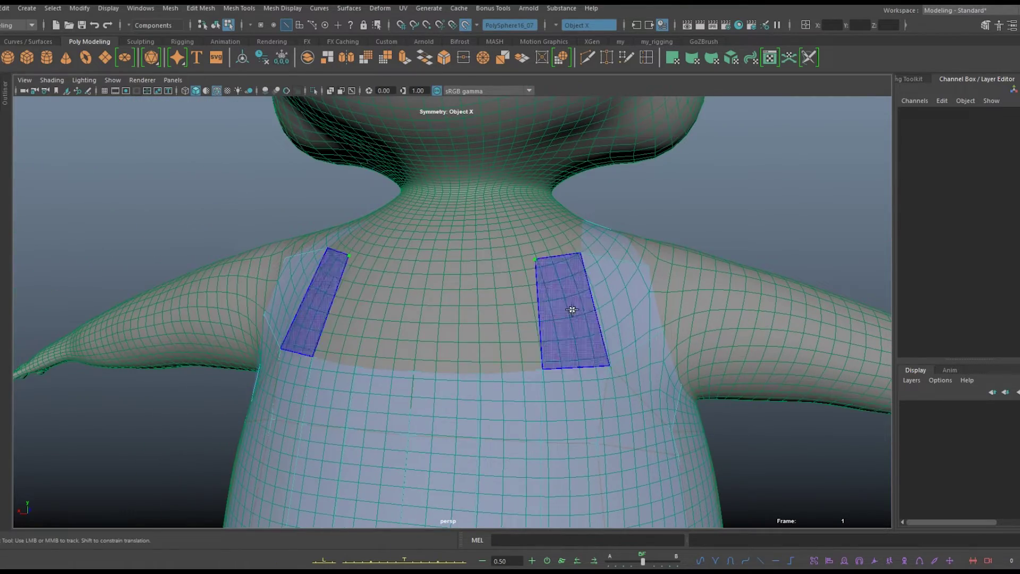
pyautogui.moveTo(432, 292)
pyautogui.keyDown('alt'); pyautogui.mouseDown()
pyautogui.moveTo(685, 283)
pyautogui.moveTo(409, 228)
pyautogui.moveTo(465, 314)
pyautogui.moveTo(390, 341)
pyautogui.mouseUp(); pyautogui.keyUp('alt')
pyautogui.keyDown('alt'); pyautogui.moveTo(390, 340); pyautogui.dragTo(420, 271, button='right'); pyautogui.keyUp('alt')
pyautogui.keyDown('alt'); pyautogui.moveTo(419, 271); pyautogui.dragTo(365, 314); pyautogui.keyUp('alt')
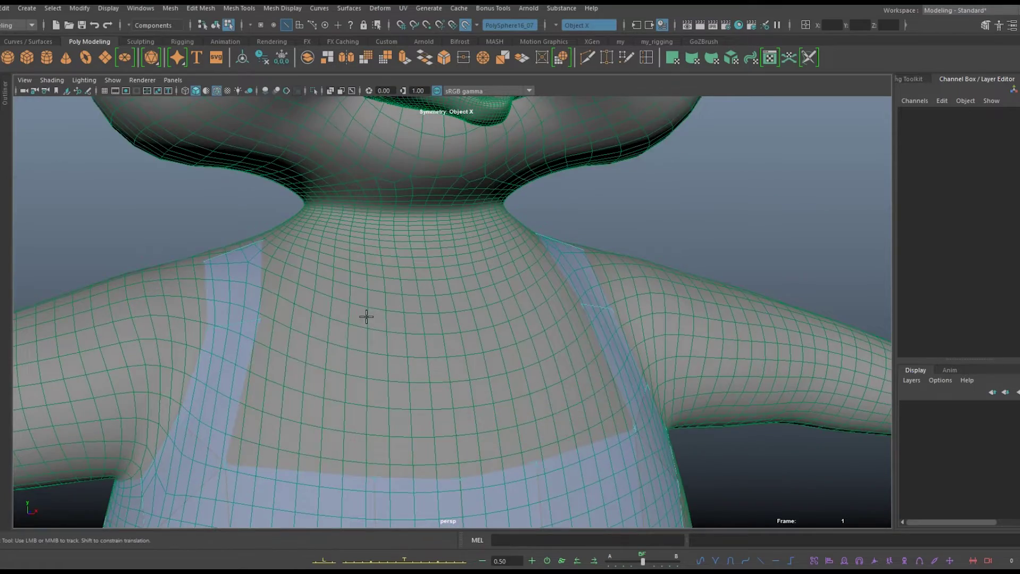
pyautogui.moveTo(398, 410)
pyautogui.keyDown('alt'); pyautogui.mouseDown(button='right')
pyautogui.moveTo(427, 343)
pyautogui.moveTo(423, 357)
pyautogui.mouseUp(button='right'); pyautogui.keyUp('alt')
pyautogui.moveTo(423, 357)
pyautogui.keyDown('alt'); pyautogui.mouseDown()
pyautogui.moveTo(535, 345)
pyautogui.moveTo(494, 331)
pyautogui.moveTo(679, 352)
pyautogui.moveTo(536, 373)
pyautogui.mouseUp(); pyautogui.keyUp('alt')
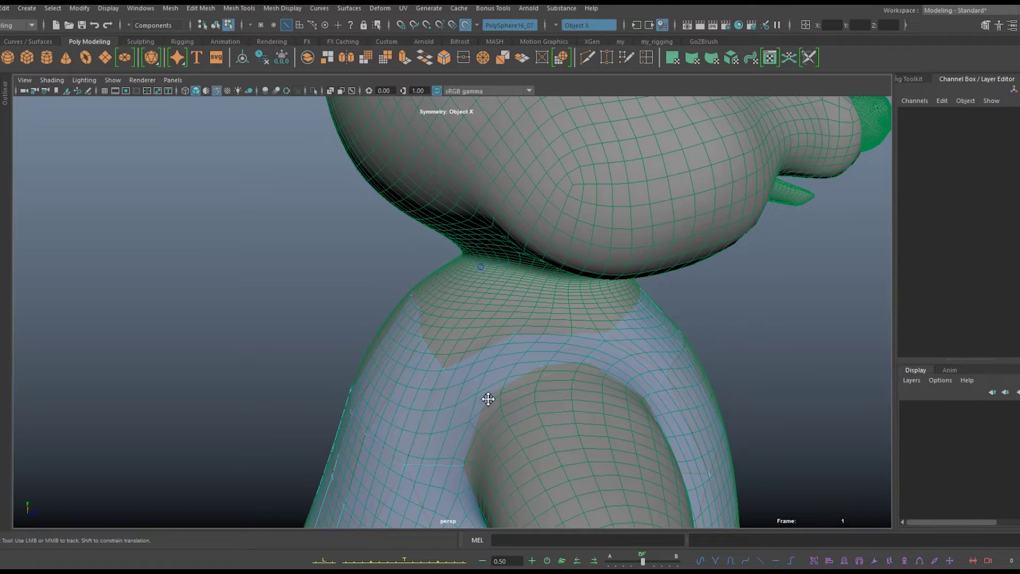
# Orbit around the neck and shoulder to review the mesh there
pyautogui.moveTo(483, 363)
pyautogui.keyDown('alt'); pyautogui.mouseDown()
pyautogui.moveTo(372, 361)
pyautogui.moveTo(342, 391)
pyautogui.moveTo(356, 374)
pyautogui.mouseUp(); pyautogui.keyUp('alt')
pyautogui.moveTo(425, 387)
pyautogui.keyDown('alt'); pyautogui.mouseDown()
pyautogui.moveTo(662, 351)
pyautogui.moveTo(409, 314)
pyautogui.mouseUp(); pyautogui.keyUp('alt')
pyautogui.scroll(-5, 555, 351)
pyautogui.keyDown('alt'); pyautogui.moveTo(556, 350); pyautogui.dragTo(278, 347, button='middle'); pyautogui.keyUp('alt')
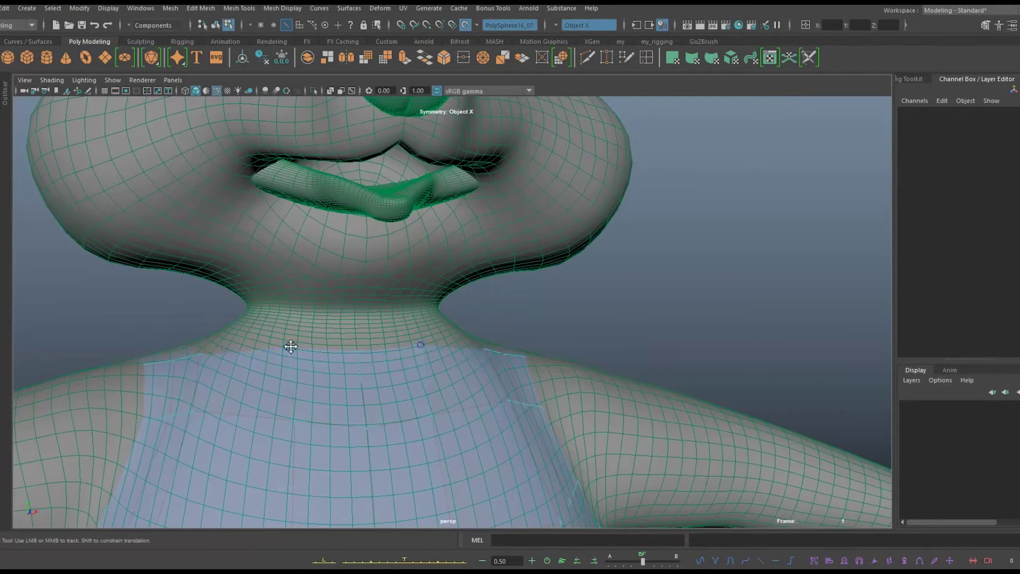
pyautogui.moveTo(380, 433)
pyautogui.keyDown('alt'); pyautogui.mouseDown()
pyautogui.moveTo(280, 413)
pyautogui.moveTo(661, 344)
pyautogui.moveTo(218, 332)
pyautogui.mouseUp(); pyautogui.keyUp('alt')
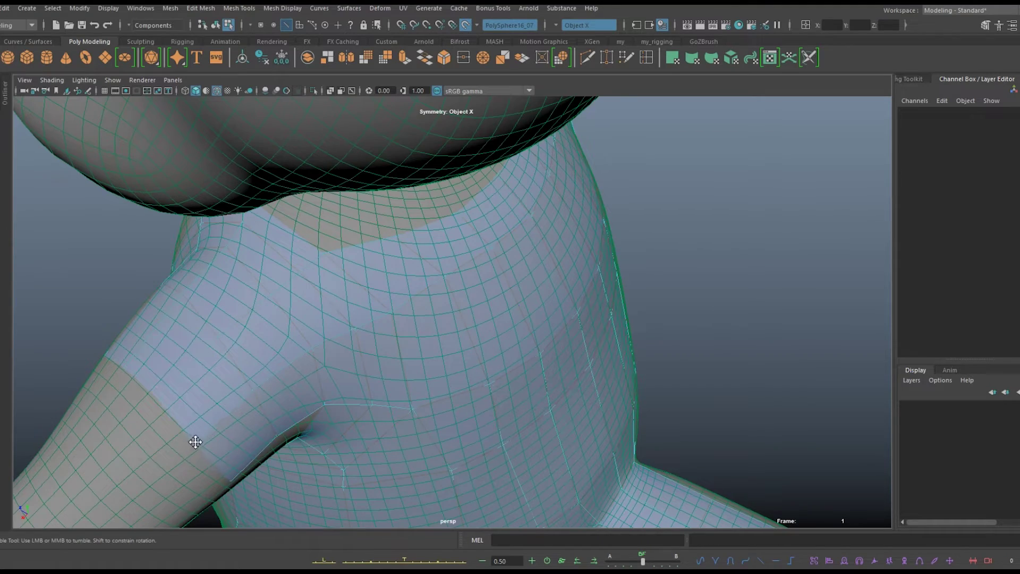
pyautogui.keyDown('alt'); pyautogui.moveTo(194, 440); pyautogui.dragTo(668, 312); pyautogui.keyUp('alt')
pyautogui.scroll(4, 485, 325)
pyautogui.scroll(-3, 485, 314)
pyautogui.moveTo(485, 303)
pyautogui.keyDown('alt'); pyautogui.mouseDown()
pyautogui.moveTo(553, 243)
pyautogui.moveTo(626, 221)
pyautogui.moveTo(365, 390)
pyautogui.moveTo(713, 346)
pyautogui.moveTo(388, 212)
pyautogui.mouseUp(); pyautogui.keyUp('alt')
# Orbit along the arm to frame the forearm and then the leg
pyautogui.scroll(3, 713, 273)
pyautogui.keyDown('alt'); pyautogui.moveTo(713, 273); pyautogui.dragTo(697, 274, button='middle'); pyautogui.keyUp('alt')
pyautogui.keyDown('alt'); pyautogui.moveTo(698, 273); pyautogui.dragTo(490, 304); pyautogui.keyUp('alt')
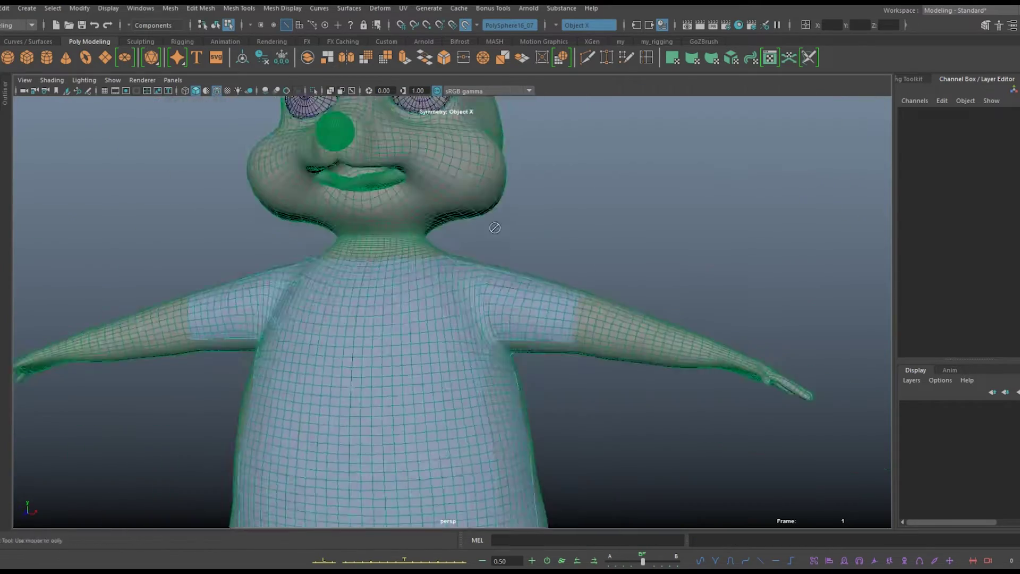
pyautogui.scroll(3, 489, 304)
pyautogui.moveTo(533, 335)
pyautogui.keyDown('alt'); pyautogui.mouseDown()
pyautogui.moveTo(551, 287)
pyautogui.moveTo(605, 366)
pyautogui.mouseUp(); pyautogui.keyUp('alt')
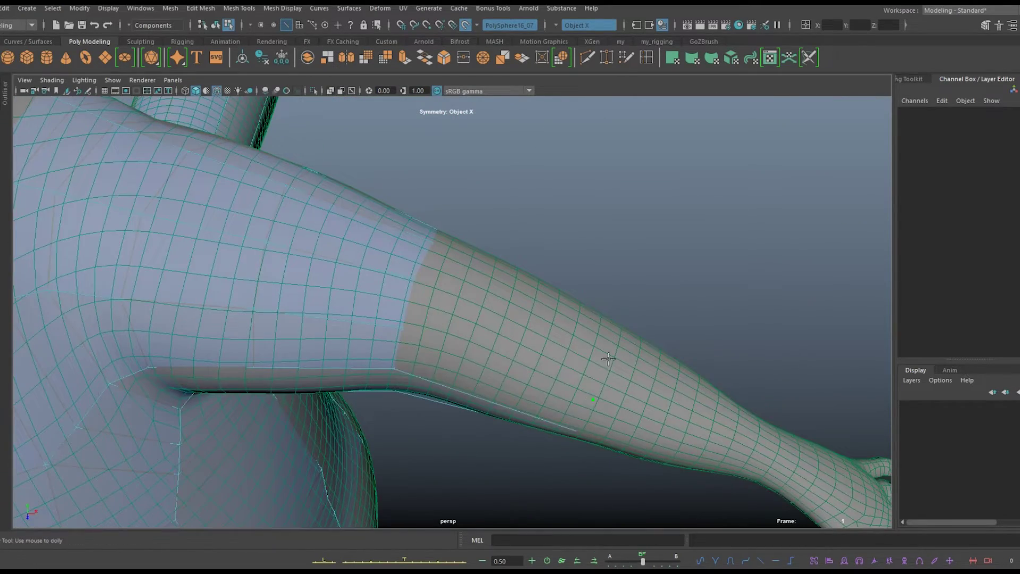
pyautogui.moveTo(640, 260)
pyautogui.keyDown('alt'); pyautogui.mouseDown()
pyautogui.moveTo(558, 223)
pyautogui.moveTo(166, 289)
pyautogui.moveTo(159, 369)
pyautogui.moveTo(119, 342)
pyautogui.moveTo(180, 342)
pyautogui.moveTo(191, 200)
pyautogui.moveTo(150, 423)
pyautogui.moveTo(528, 248)
pyautogui.moveTo(519, 387)
pyautogui.moveTo(512, 340)
pyautogui.moveTo(547, 294)
pyautogui.mouseUp(); pyautogui.keyUp('alt')
pyautogui.scroll(3, 528, 249)
pyautogui.keyDown('alt'); pyautogui.moveTo(546, 294); pyautogui.dragTo(509, 377, button='middle'); pyautogui.keyUp('alt')
pyautogui.moveTo(509, 377)
pyautogui.keyDown('alt'); pyautogui.mouseDown()
pyautogui.moveTo(307, 364)
pyautogui.moveTo(429, 366)
pyautogui.mouseUp(); pyautogui.keyUp('alt')
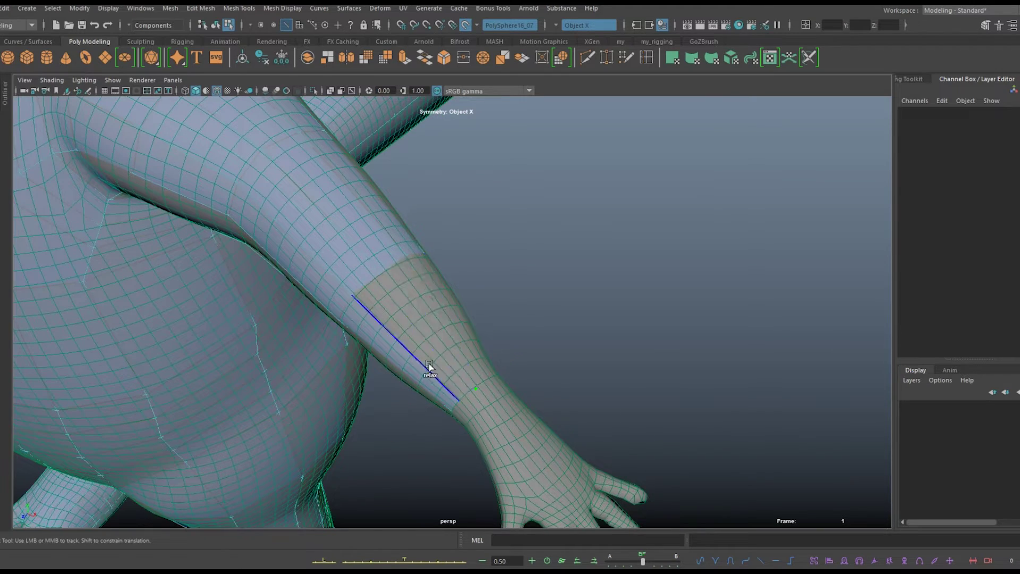
pyautogui.keyDown('alt'); pyautogui.moveTo(408, 290); pyautogui.dragTo(733, 462); pyautogui.keyUp('alt')
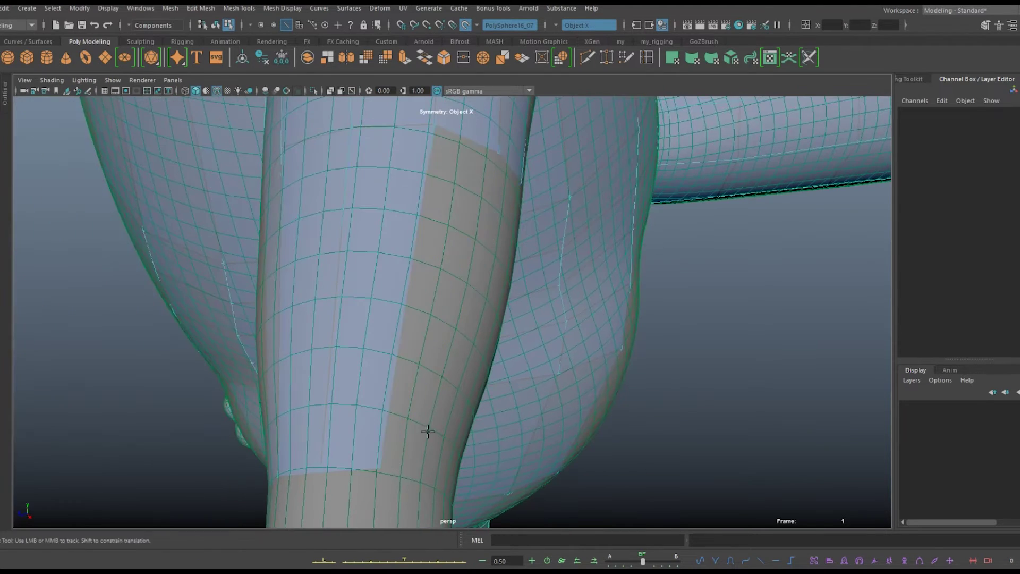
# Undo a misplaced face, then add new quad faces on the leg and forearm
pyautogui.hotkey('ctrl', 'z')
pyautogui.keyDown('shift'); pyautogui.click(419, 361); pyautogui.keyUp('shift')
pyautogui.keyDown('alt'); pyautogui.moveTo(488, 221); pyautogui.dragTo(594, 426); pyautogui.keyUp('alt')
pyautogui.moveTo(595, 426)
pyautogui.keyDown('alt'); pyautogui.mouseDown(button='right')
pyautogui.moveTo(270, 312)
pyautogui.moveTo(333, 437)
pyautogui.mouseUp(button='right'); pyautogui.keyUp('alt')
pyautogui.keyDown('alt'); pyautogui.moveTo(333, 437); pyautogui.dragTo(393, 357); pyautogui.keyUp('alt')
pyautogui.keyDown('shift'); pyautogui.click(392, 357); pyautogui.keyUp('shift')
pyautogui.moveTo(510, 373)
pyautogui.keyDown('alt'); pyautogui.mouseDown()
pyautogui.moveTo(545, 380)
pyautogui.moveTo(524, 235)
pyautogui.moveTo(269, 416)
pyautogui.moveTo(638, 451)
pyautogui.mouseUp(); pyautogui.keyUp('alt')
pyautogui.moveTo(638, 452)
pyautogui.keyDown('alt'); pyautogui.mouseDown(button='right')
pyautogui.moveTo(764, 470)
pyautogui.moveTo(512, 240)
pyautogui.mouseUp(button='right'); pyautogui.keyUp('alt')
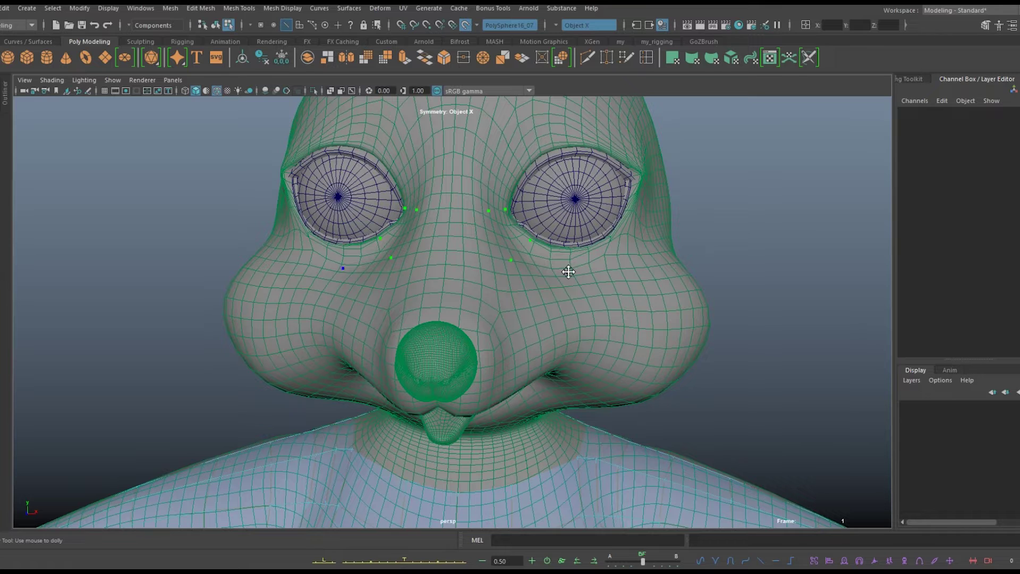
# Fill mirrored face strips under and above the eyes and at both eye corners
pyautogui.keyDown('shift'); pyautogui.click(614, 239); pyautogui.keyUp('shift')
pyautogui.keyDown('alt'); pyautogui.moveTo(609, 241); pyautogui.dragTo(318, 267); pyautogui.keyUp('alt')
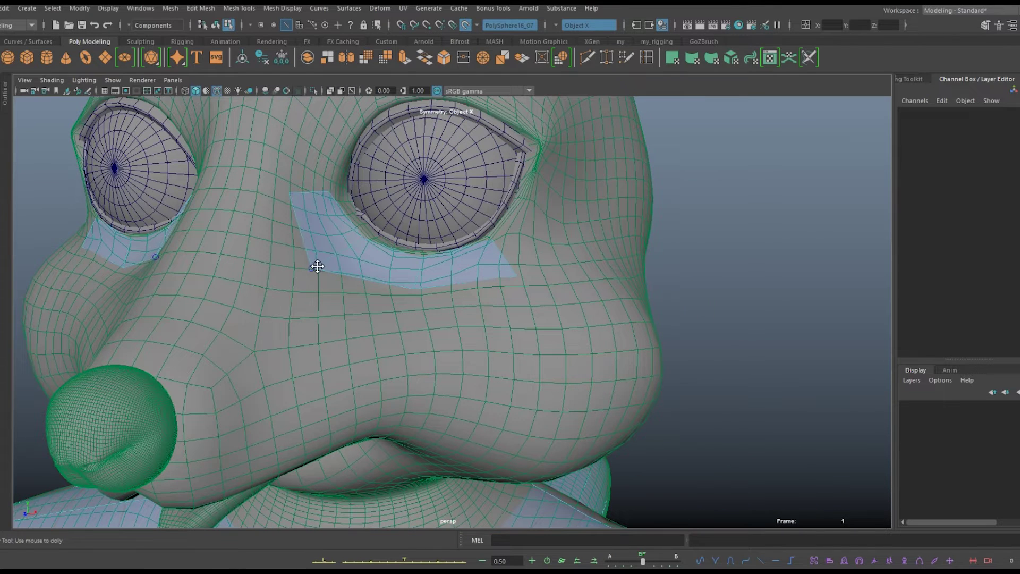
pyautogui.keyDown('alt'); pyautogui.moveTo(561, 139); pyautogui.dragTo(478, 266, button='right'); pyautogui.keyUp('alt')
pyautogui.keyDown('alt'); pyautogui.moveTo(479, 266); pyautogui.dragTo(510, 330, button='middle'); pyautogui.keyUp('alt')
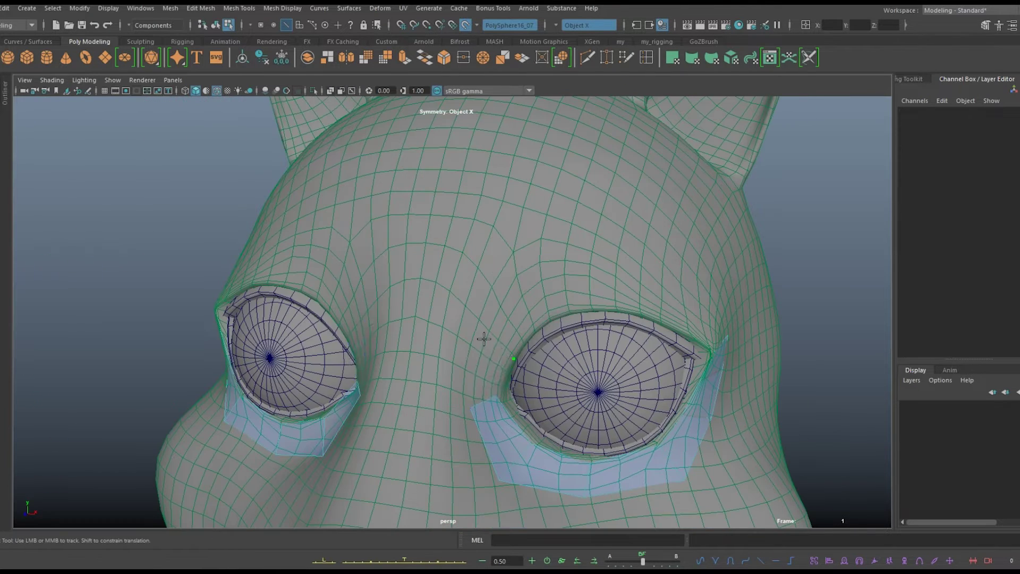
pyautogui.keyDown('shift'); pyautogui.click(510, 314); pyautogui.keyUp('shift')
pyautogui.keyDown('shift'); pyautogui.click(561, 301); pyautogui.keyUp('shift')
pyautogui.keyDown('shift'); pyautogui.click(625, 302); pyautogui.keyUp('shift')
pyautogui.keyDown('shift'); pyautogui.click(709, 325); pyautogui.keyUp('shift')
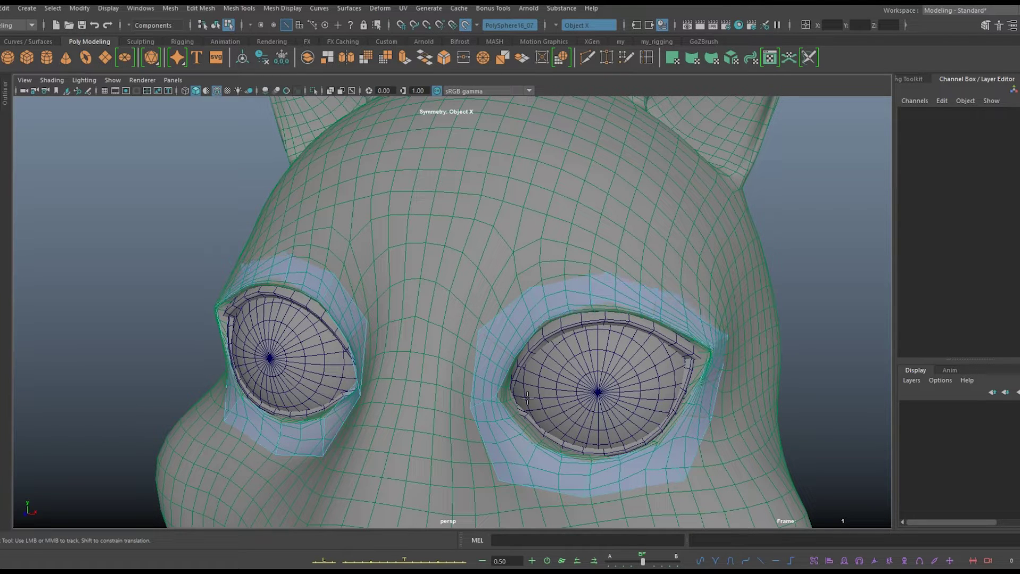
# Inspect the new faces around the eyes and nose from several angles
pyautogui.moveTo(503, 347)
pyautogui.keyDown('alt'); pyautogui.mouseDown(button='middle')
pyautogui.moveTo(645, 398)
pyautogui.moveTo(655, 308)
pyautogui.mouseUp(button='middle'); pyautogui.keyUp('alt')
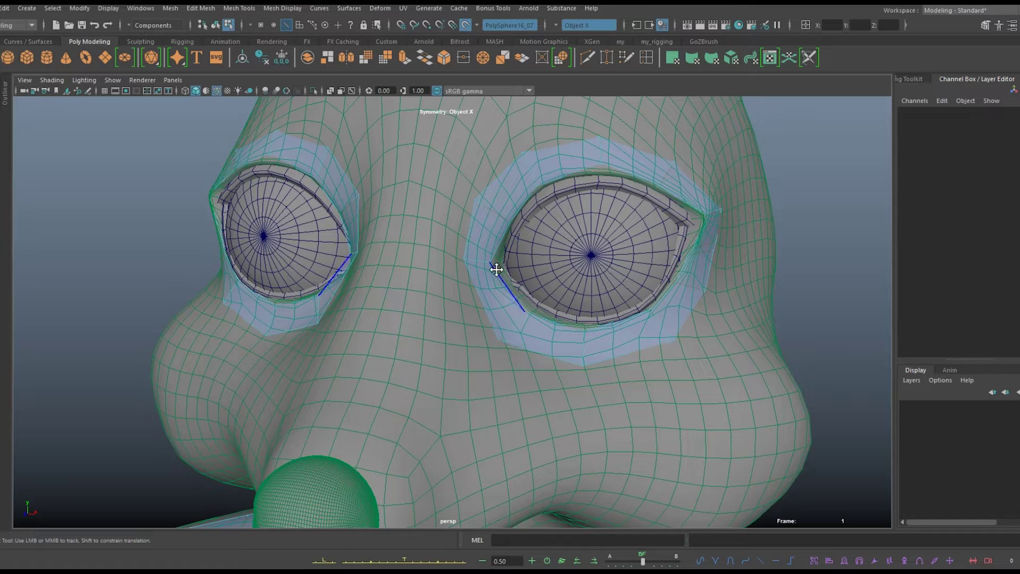
pyautogui.keyDown('alt'); pyautogui.moveTo(501, 298); pyautogui.dragTo(468, 319, button='right'); pyautogui.keyUp('alt')
pyautogui.keyDown('alt'); pyautogui.moveTo(467, 319); pyautogui.dragTo(602, 370); pyautogui.keyUp('alt')
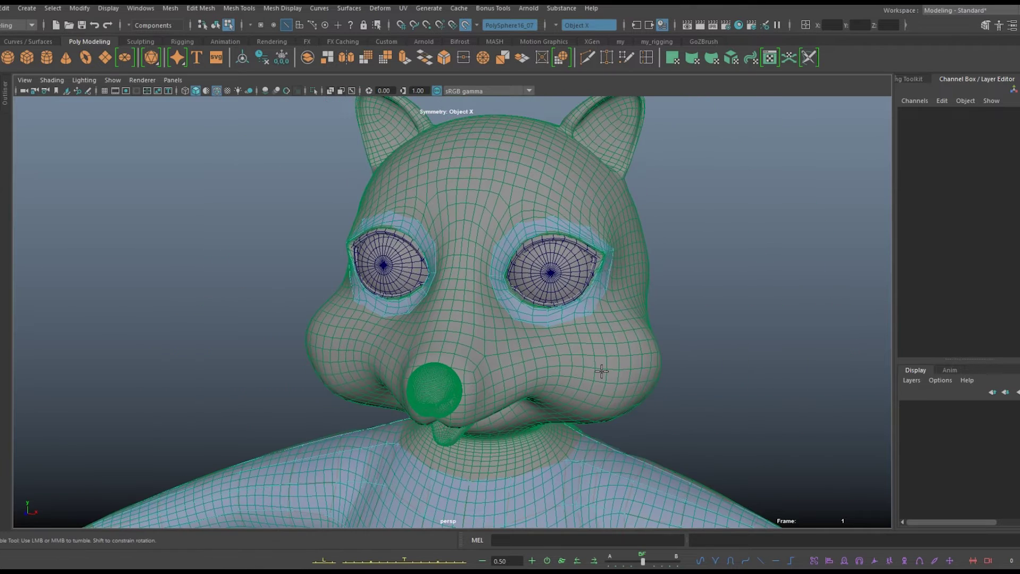
pyautogui.keyDown('alt'); pyautogui.moveTo(596, 397); pyautogui.dragTo(615, 377, button='right'); pyautogui.keyUp('alt')
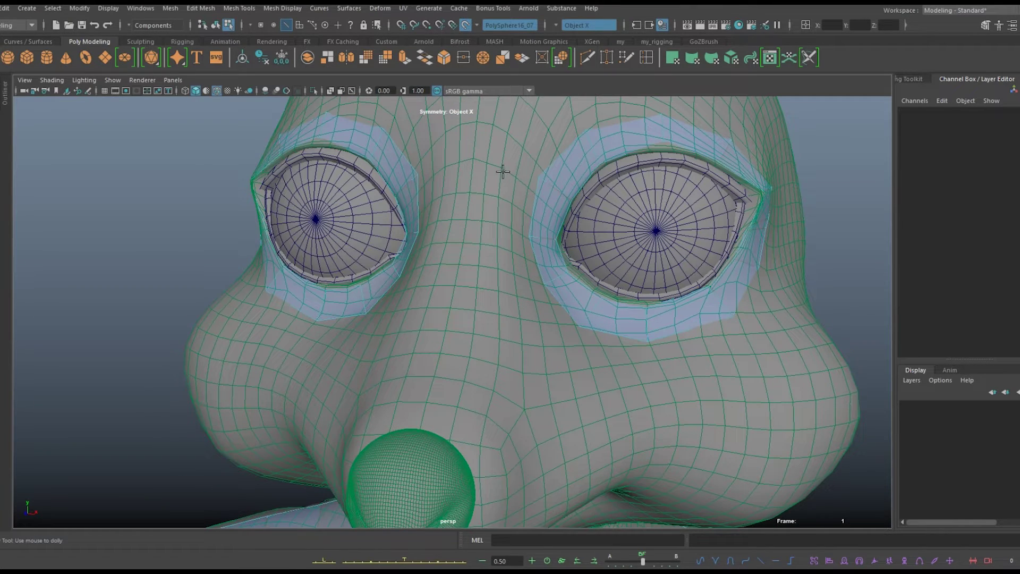
pyautogui.moveTo(775, 271)
pyautogui.keyDown('alt'); pyautogui.mouseDown(button='right')
pyautogui.moveTo(594, 312)
pyautogui.moveTo(671, 396)
pyautogui.mouseUp(button='right'); pyautogui.keyUp('alt')
pyautogui.keyDown('alt'); pyautogui.moveTo(687, 400); pyautogui.dragTo(818, 350, button='middle'); pyautogui.keyUp('alt')
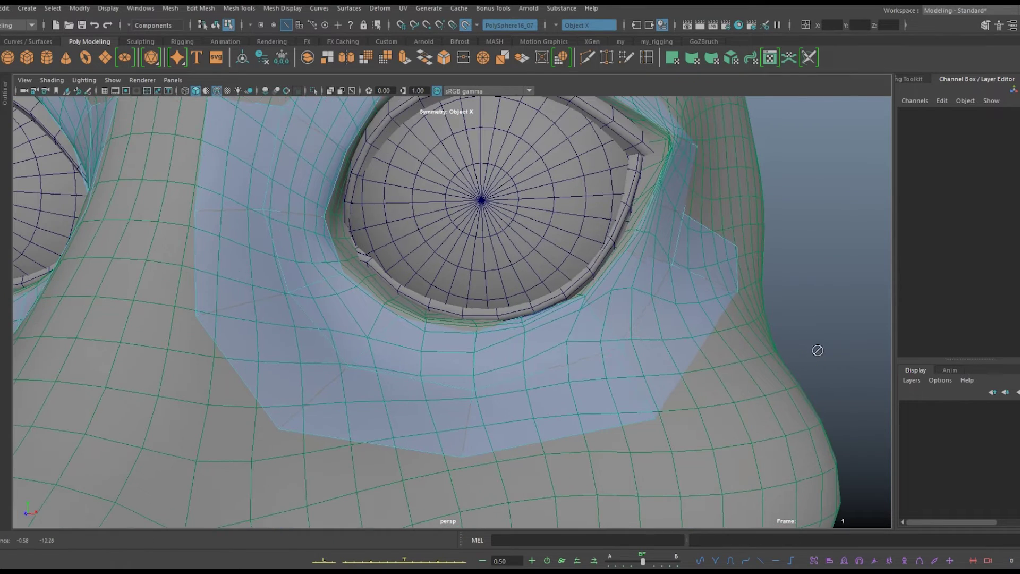
pyautogui.keyDown('alt'); pyautogui.moveTo(458, 456); pyautogui.dragTo(469, 405, button='middle'); pyautogui.keyUp('alt')
pyautogui.moveTo(209, 182)
pyautogui.keyDown('alt'); pyautogui.mouseDown(button='right')
pyautogui.moveTo(428, 282)
pyautogui.moveTo(389, 411)
pyautogui.mouseUp(button='right'); pyautogui.keyUp('alt')
pyautogui.moveTo(389, 411)
pyautogui.keyDown('alt'); pyautogui.mouseDown()
pyautogui.moveTo(598, 339)
pyautogui.moveTo(359, 395)
pyautogui.mouseUp(); pyautogui.keyUp('alt')
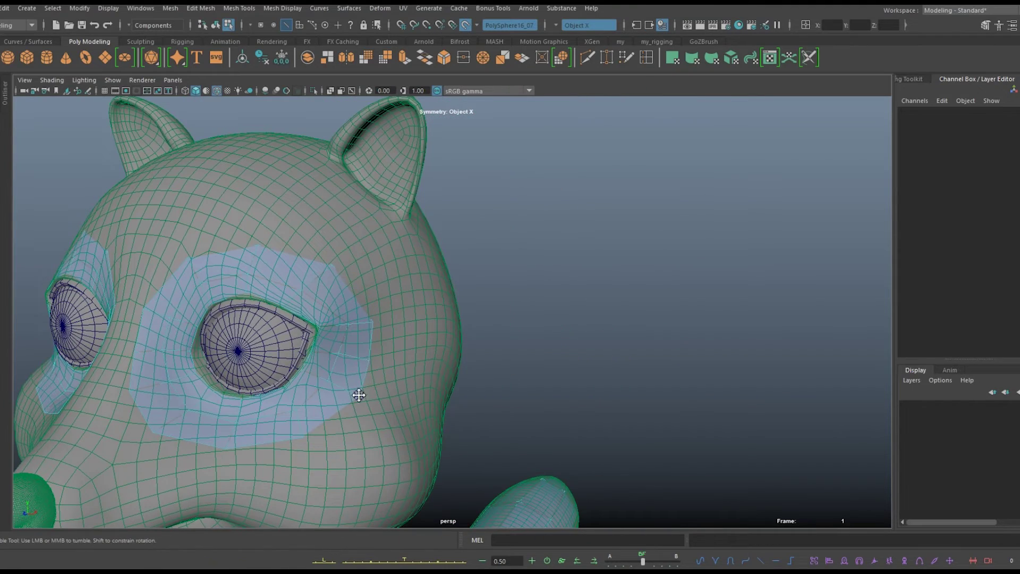
pyautogui.keyDown('alt'); pyautogui.moveTo(243, 291); pyautogui.dragTo(442, 292); pyautogui.keyUp('alt')
pyautogui.moveTo(442, 292)
pyautogui.keyDown('alt'); pyautogui.mouseDown(button='right')
pyautogui.moveTo(453, 314)
pyautogui.moveTo(421, 300)
pyautogui.mouseUp(button='right'); pyautogui.keyUp('alt')
# Select faces on both sides of the head and view them from the side
pyautogui.moveTo(573, 320); pyautogui.dragTo(681, 462)
pyautogui.keyDown('alt'); pyautogui.moveTo(615, 401); pyautogui.dragTo(286, 332); pyautogui.keyUp('alt')
pyautogui.keyDown('alt'); pyautogui.moveTo(280, 394); pyautogui.dragTo(338, 344, button='middle'); pyautogui.keyUp('alt')
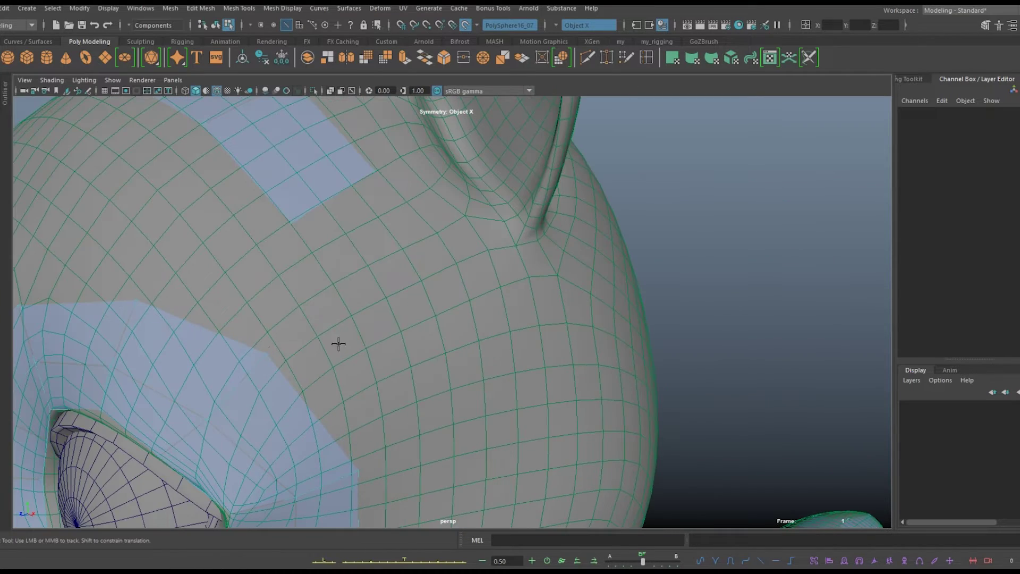
pyautogui.moveTo(468, 305)
pyautogui.keyDown('alt'); pyautogui.mouseDown(button='right')
pyautogui.moveTo(503, 442)
pyautogui.moveTo(553, 351)
pyautogui.moveTo(519, 438)
pyautogui.mouseUp(button='right'); pyautogui.keyUp('alt')
pyautogui.scroll(-3, 519, 439)
pyautogui.moveTo(520, 438)
pyautogui.keyDown('alt'); pyautogui.mouseDown()
pyautogui.moveTo(499, 349)
pyautogui.moveTo(525, 324)
pyautogui.mouseUp(); pyautogui.keyUp('alt')
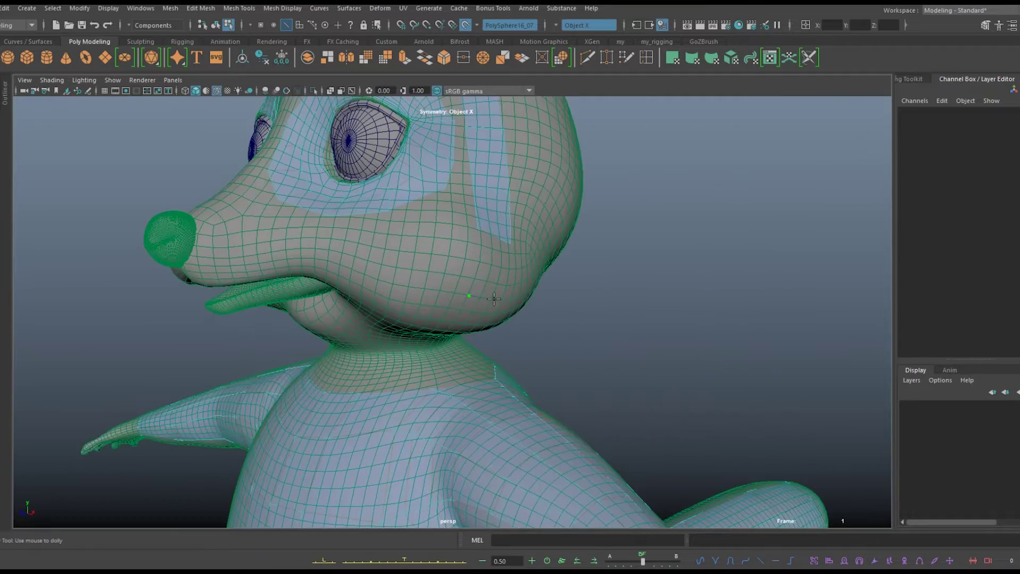
pyautogui.scroll(5, 524, 324)
pyautogui.moveTo(466, 222)
pyautogui.keyDown('alt'); pyautogui.mouseDown()
pyautogui.moveTo(638, 221)
pyautogui.moveTo(343, 233)
pyautogui.mouseUp(); pyautogui.keyUp('alt')
pyautogui.scroll(-3, 638, 221)
pyautogui.scroll(5, 344, 233)
pyautogui.scroll(-3, 319, 310)
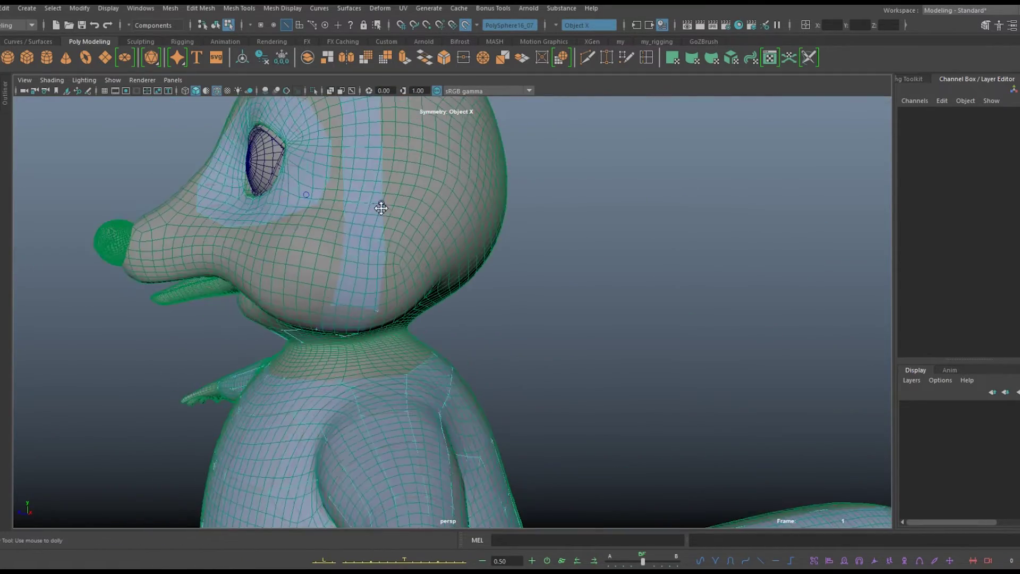
# Orbit around the snout and mouth to examine the face from front and profile
pyautogui.keyDown('alt'); pyautogui.moveTo(318, 310); pyautogui.dragTo(376, 235); pyautogui.keyUp('alt')
pyautogui.scroll(4, 376, 235)
pyautogui.keyDown('alt'); pyautogui.moveTo(335, 276); pyautogui.dragTo(448, 359, button='right'); pyautogui.keyUp('alt')
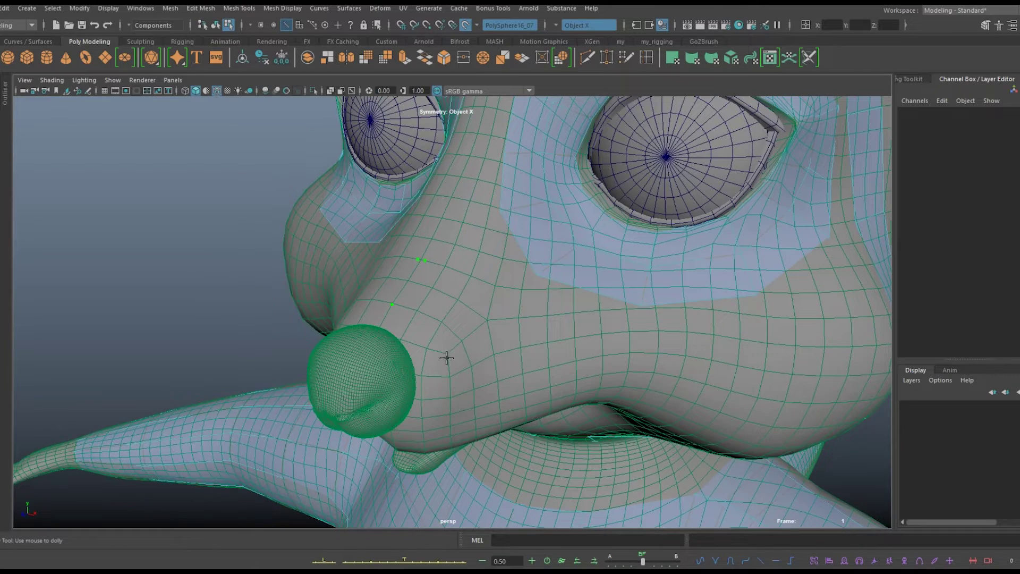
pyautogui.scroll(-3, 538, 388)
pyautogui.moveTo(537, 388)
pyautogui.keyDown('alt'); pyautogui.mouseDown()
pyautogui.moveTo(624, 354)
pyautogui.moveTo(611, 367)
pyautogui.mouseUp(); pyautogui.keyUp('alt')
pyautogui.scroll(3, 623, 355)
pyautogui.keyDown('alt'); pyautogui.moveTo(611, 366); pyautogui.dragTo(561, 374, button='middle'); pyautogui.keyUp('alt')
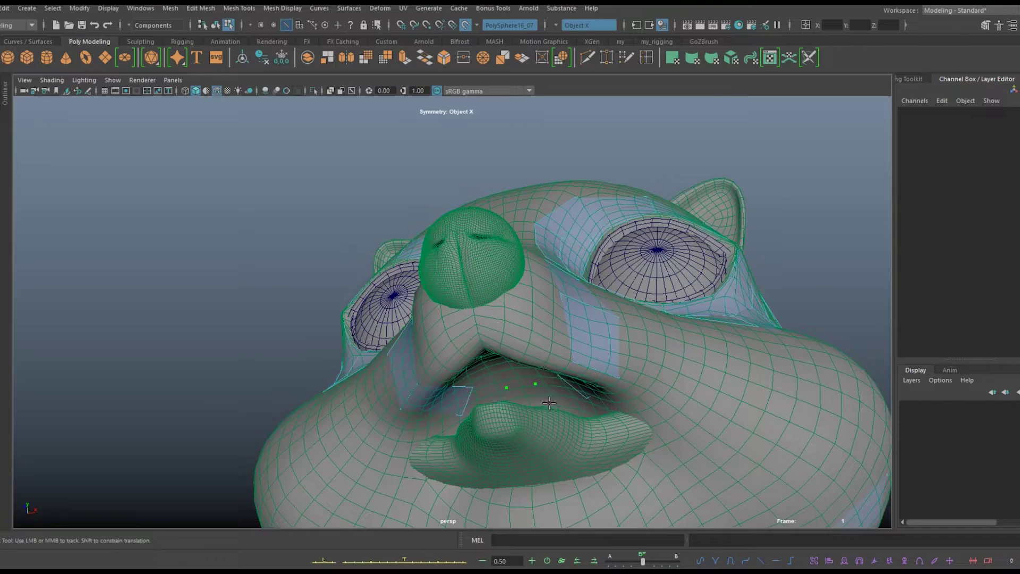
pyautogui.moveTo(521, 388)
pyautogui.keyDown('alt'); pyautogui.mouseDown()
pyautogui.moveTo(532, 414)
pyautogui.moveTo(581, 433)
pyautogui.moveTo(595, 372)
pyautogui.mouseUp(); pyautogui.keyUp('alt')
pyautogui.keyDown('alt'); pyautogui.moveTo(596, 372); pyautogui.dragTo(610, 337, button='right'); pyautogui.keyUp('alt')
pyautogui.keyDown('alt'); pyautogui.moveTo(609, 337); pyautogui.dragTo(613, 349); pyautogui.keyUp('alt')
pyautogui.moveTo(389, 357)
pyautogui.keyDown('alt'); pyautogui.mouseDown()
pyautogui.moveTo(410, 387)
pyautogui.moveTo(604, 353)
pyautogui.mouseUp(); pyautogui.keyUp('alt')
pyautogui.moveTo(604, 352)
pyautogui.keyDown('alt'); pyautogui.mouseDown(button='middle')
pyautogui.moveTo(444, 425)
pyautogui.moveTo(708, 289)
pyautogui.moveTo(738, 299)
pyautogui.mouseUp(button='middle'); pyautogui.keyUp('alt')
pyautogui.moveTo(688, 294)
pyautogui.keyDown('alt'); pyautogui.mouseDown()
pyautogui.moveTo(668, 244)
pyautogui.moveTo(728, 416)
pyautogui.mouseUp(); pyautogui.keyUp('alt')
# Close in on the mouth and toggle wireframe-only, then shaded-with-wireframe display
pyautogui.keyDown('alt'); pyautogui.moveTo(728, 416); pyautogui.dragTo(589, 288, button='right'); pyautogui.keyUp('alt')
pyautogui.moveTo(564, 240)
pyautogui.keyDown('alt'); pyautogui.mouseDown()
pyautogui.moveTo(611, 319)
pyautogui.moveTo(615, 432)
pyautogui.moveTo(655, 339)
pyautogui.mouseUp(); pyautogui.keyUp('alt')
pyautogui.press('4')
pyautogui.press('5')
# Start laying Quad Draw quads beside the nose, viewing the mouth and nose from several angles
pyautogui.moveTo(655, 339)
pyautogui.keyDown('alt'); pyautogui.mouseDown(button='right')
pyautogui.moveTo(661, 296)
pyautogui.moveTo(593, 196)
pyautogui.mouseUp(button='right'); pyautogui.keyUp('alt')
pyautogui.keyDown('alt'); pyautogui.moveTo(620, 246); pyautogui.dragTo(476, 224, button='middle'); pyautogui.keyUp('alt')
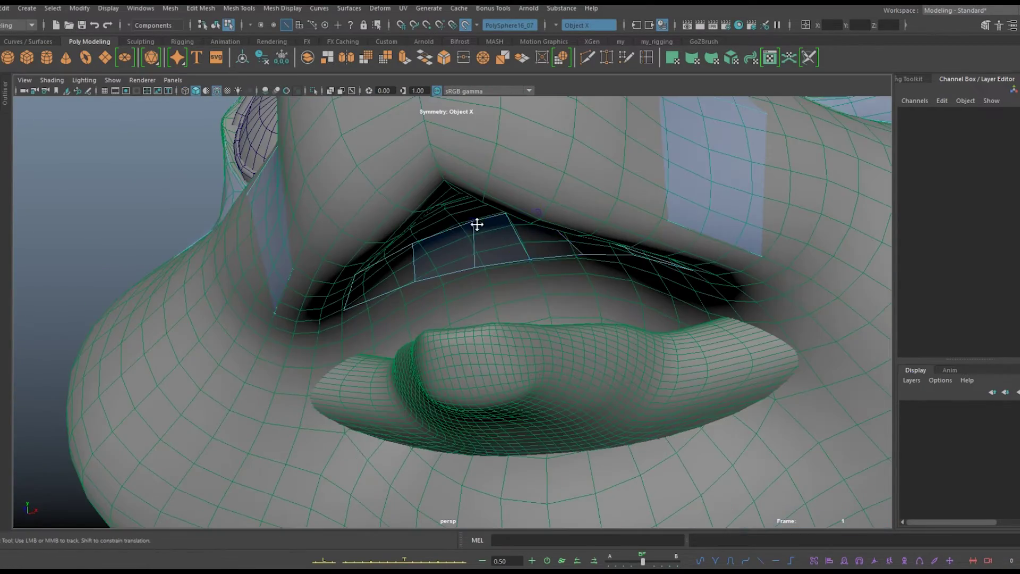
pyautogui.moveTo(476, 267)
pyautogui.keyDown('alt'); pyautogui.mouseDown()
pyautogui.moveTo(535, 189)
pyautogui.moveTo(505, 312)
pyautogui.mouseUp(); pyautogui.keyUp('alt')
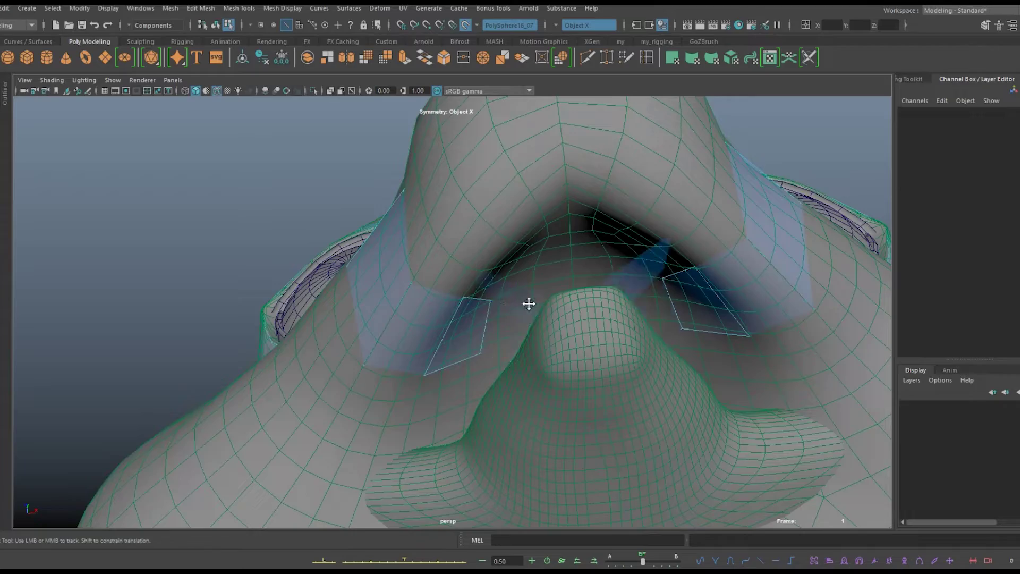
pyautogui.keyDown('alt'); pyautogui.moveTo(529, 304); pyautogui.dragTo(579, 383, button='right'); pyautogui.keyUp('alt')
pyautogui.keyDown('alt'); pyautogui.moveTo(710, 350); pyautogui.dragTo(638, 265, button='right'); pyautogui.keyUp('alt')
pyautogui.moveTo(638, 266)
pyautogui.keyDown('alt'); pyautogui.mouseDown()
pyautogui.moveTo(531, 345)
pyautogui.moveTo(505, 398)
pyautogui.mouseUp(); pyautogui.keyUp('alt')
pyautogui.keyDown('alt'); pyautogui.moveTo(504, 398); pyautogui.dragTo(493, 436, button='right'); pyautogui.keyUp('alt')
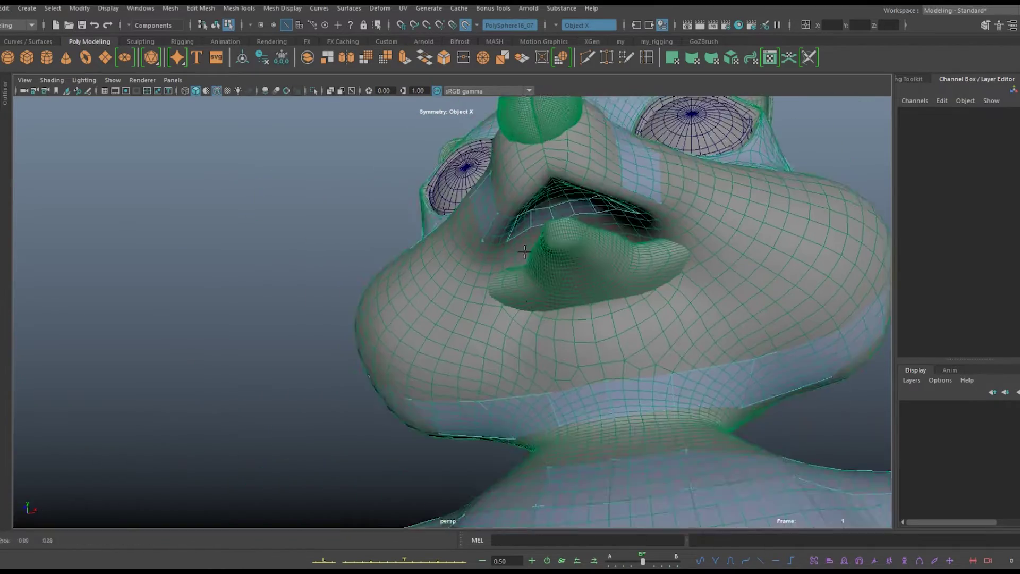
pyautogui.keyDown('alt'); pyautogui.moveTo(400, 493); pyautogui.dragTo(457, 463); pyautogui.keyUp('alt')
pyautogui.keyDown('alt'); pyautogui.moveTo(457, 462); pyautogui.dragTo(507, 436, button='right'); pyautogui.keyUp('alt')
# Extend the quads across the nose and onto the upper lip from a frontal view
pyautogui.keyDown('alt'); pyautogui.moveTo(461, 366); pyautogui.dragTo(532, 346, button='right'); pyautogui.keyUp('alt')
pyautogui.keyDown('alt'); pyautogui.moveTo(531, 346); pyautogui.dragTo(615, 314, button='middle'); pyautogui.keyUp('alt')
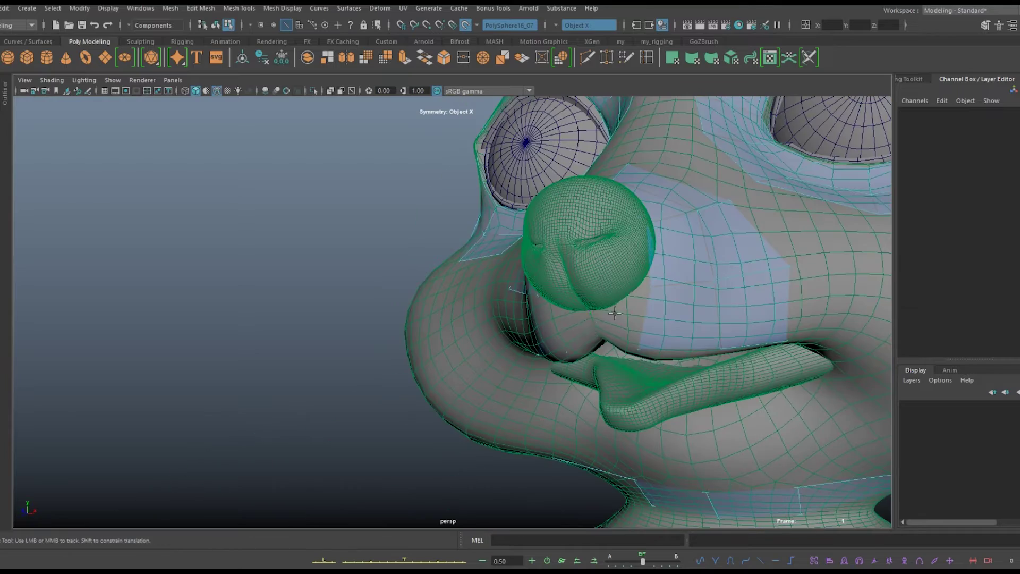
pyautogui.keyDown('alt'); pyautogui.moveTo(603, 339); pyautogui.dragTo(478, 324); pyautogui.keyUp('alt')
pyautogui.keyDown('alt'); pyautogui.moveTo(478, 324); pyautogui.dragTo(437, 315, button='right'); pyautogui.keyUp('alt')
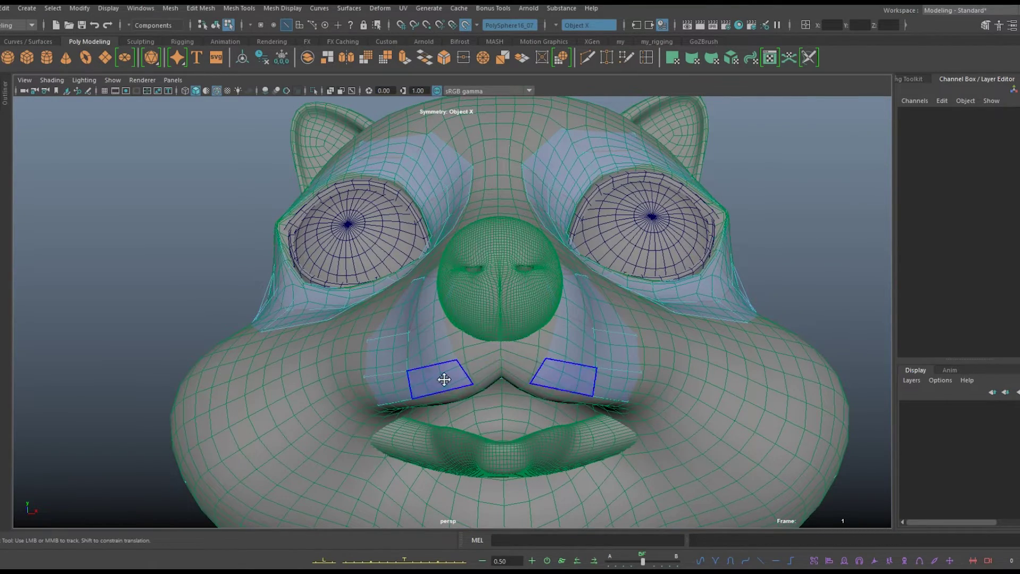
pyautogui.keyDown('alt'); pyautogui.moveTo(477, 374); pyautogui.dragTo(486, 319, button='right'); pyautogui.keyUp('alt')
pyautogui.keyDown('alt'); pyautogui.moveTo(485, 319); pyautogui.dragTo(485, 228); pyautogui.keyUp('alt')
pyautogui.keyDown('alt'); pyautogui.moveTo(485, 228); pyautogui.dragTo(401, 241, button='right'); pyautogui.keyUp('alt')
# Undo the last quad point, then recheck the lips, nose and cheek
pyautogui.hotkey('ctrl', 'z')
pyautogui.moveTo(401, 241)
pyautogui.keyDown('alt'); pyautogui.mouseDown()
pyautogui.moveTo(484, 206)
pyautogui.moveTo(512, 280)
pyautogui.mouseUp(); pyautogui.keyUp('alt')
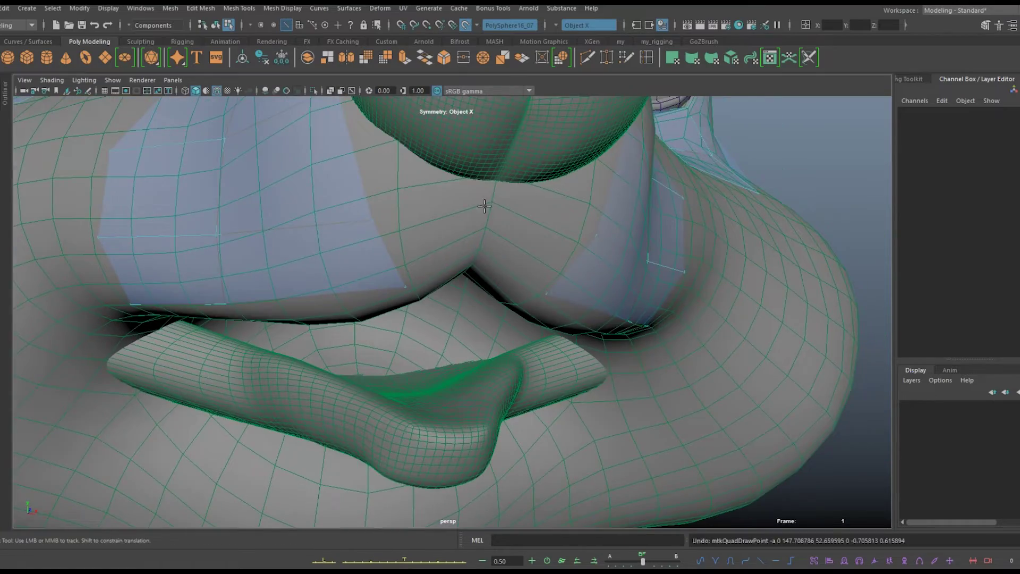
pyautogui.keyDown('alt'); pyautogui.moveTo(513, 280); pyautogui.dragTo(422, 360, button='right'); pyautogui.keyUp('alt')
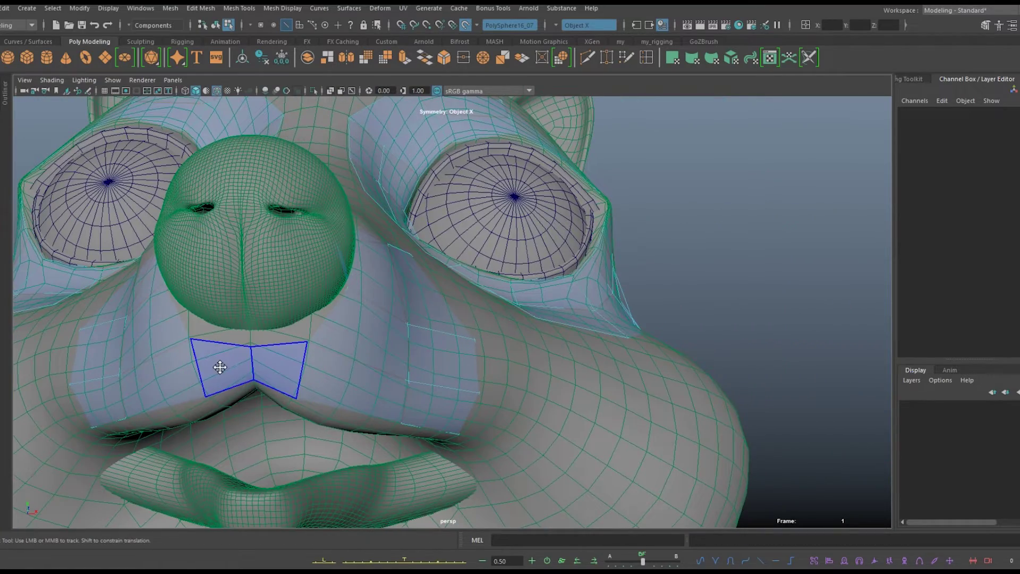
pyautogui.keyDown('alt'); pyautogui.moveTo(395, 302); pyautogui.dragTo(239, 319); pyautogui.keyUp('alt')
pyautogui.keyDown('alt'); pyautogui.moveTo(239, 319); pyautogui.dragTo(114, 334, button='right'); pyautogui.keyUp('alt')
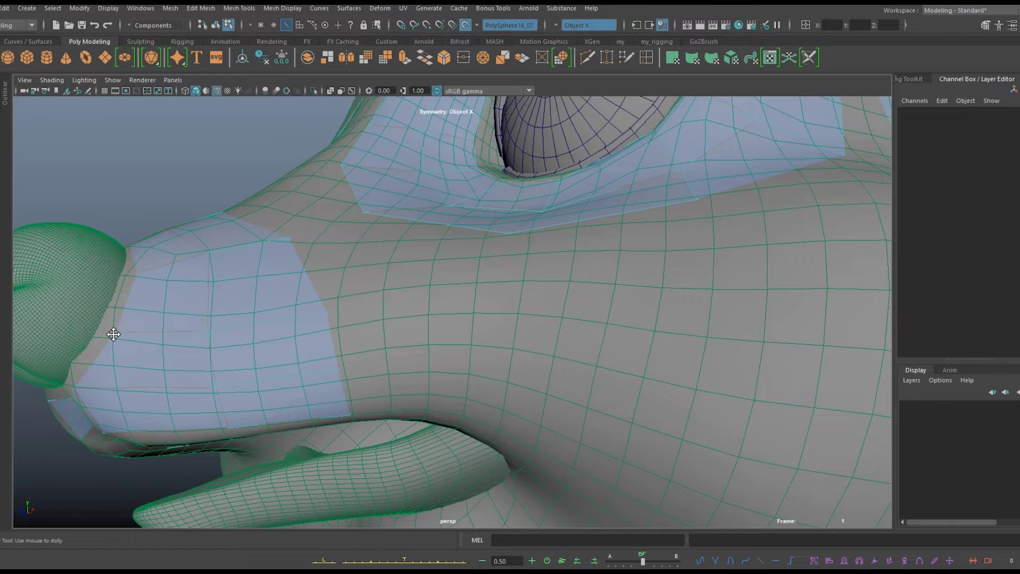
pyautogui.keyDown('alt'); pyautogui.moveTo(160, 302); pyautogui.dragTo(238, 375, button='right'); pyautogui.keyUp('alt')
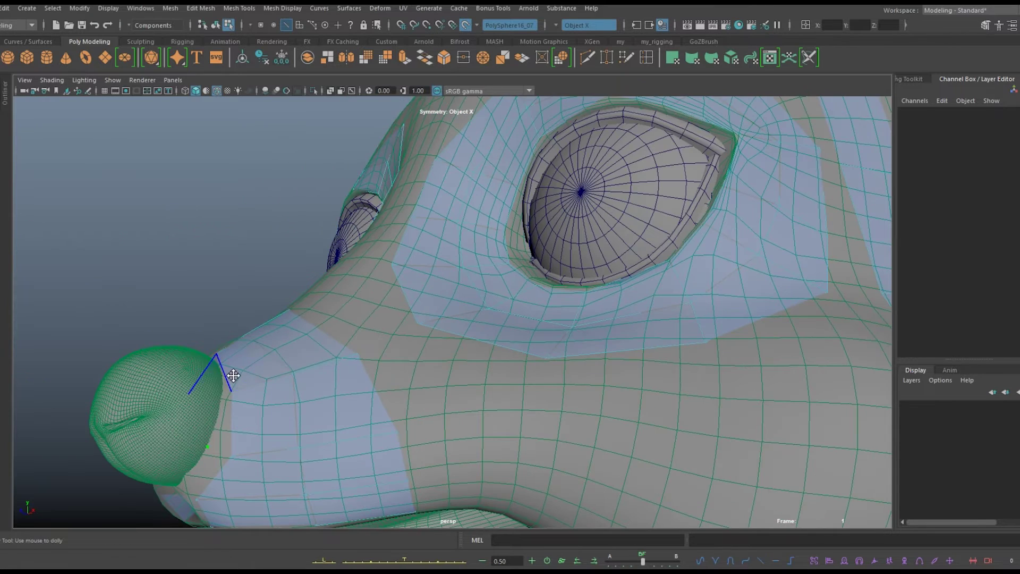
# Check the new muzzle quads from low front and side views past the chin
pyautogui.keyDown('alt'); pyautogui.moveTo(233, 369); pyautogui.dragTo(504, 357); pyautogui.keyUp('alt')
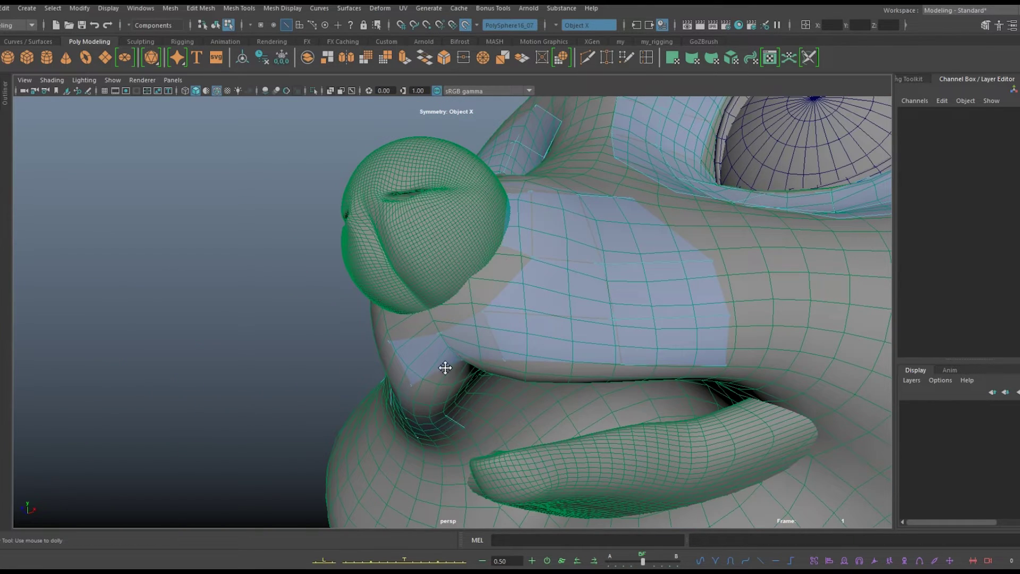
pyautogui.moveTo(429, 311)
pyautogui.keyDown('alt'); pyautogui.mouseDown()
pyautogui.moveTo(497, 269)
pyautogui.moveTo(467, 319)
pyautogui.mouseUp(); pyautogui.keyUp('alt')
pyautogui.keyDown('alt'); pyautogui.moveTo(467, 319); pyautogui.dragTo(417, 387, button='right'); pyautogui.keyUp('alt')
pyautogui.keyDown('alt'); pyautogui.moveTo(417, 388); pyautogui.dragTo(359, 346, button='middle'); pyautogui.keyUp('alt')
pyautogui.moveTo(359, 346)
pyautogui.keyDown('alt'); pyautogui.mouseDown()
pyautogui.moveTo(476, 417)
pyautogui.moveTo(613, 321)
pyautogui.mouseUp(); pyautogui.keyUp('alt')
pyautogui.moveTo(612, 321)
pyautogui.keyDown('alt'); pyautogui.mouseDown(button='right')
pyautogui.moveTo(481, 330)
pyautogui.moveTo(703, 305)
pyautogui.mouseUp(button='right'); pyautogui.keyUp('alt')
# Adjust the retopology faces on the lower lip from under-head and side close-ups
pyautogui.keyDown('alt'); pyautogui.moveTo(704, 305); pyautogui.dragTo(638, 287); pyautogui.keyUp('alt')
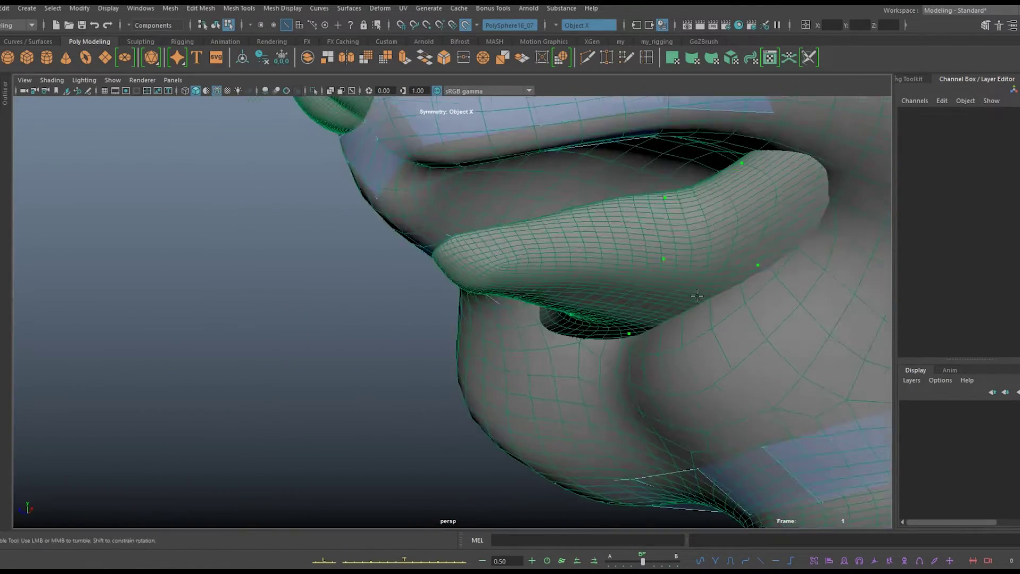
pyautogui.keyDown('alt'); pyautogui.moveTo(638, 287); pyautogui.dragTo(633, 281, button='right'); pyautogui.keyUp('alt')
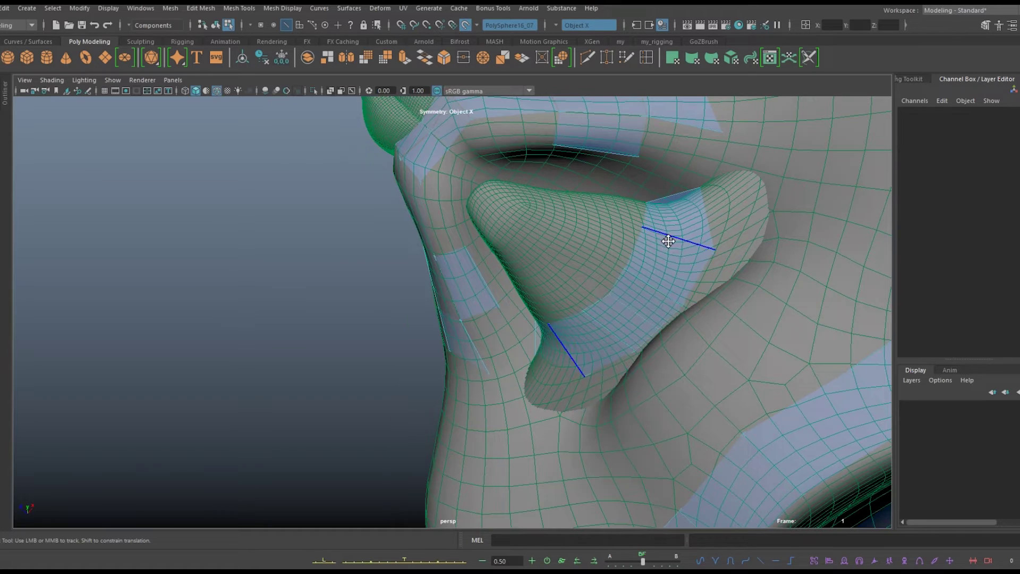
pyautogui.moveTo(668, 241)
pyautogui.keyDown('alt'); pyautogui.mouseDown()
pyautogui.moveTo(617, 311)
pyautogui.moveTo(655, 389)
pyautogui.mouseUp(); pyautogui.keyUp('alt')
pyautogui.moveTo(655, 389)
pyautogui.keyDown('alt'); pyautogui.mouseDown(button='right')
pyautogui.moveTo(691, 393)
pyautogui.moveTo(598, 394)
pyautogui.moveTo(676, 392)
pyautogui.moveTo(663, 400)
pyautogui.moveTo(652, 384)
pyautogui.mouseUp(button='right'); pyautogui.keyUp('alt')
pyautogui.keyDown('alt'); pyautogui.moveTo(653, 383); pyautogui.dragTo(656, 372); pyautogui.keyUp('alt')
pyautogui.moveTo(656, 372)
pyautogui.keyDown('alt'); pyautogui.mouseDown(button='right')
pyautogui.moveTo(664, 337)
pyautogui.moveTo(657, 395)
pyautogui.mouseUp(button='right'); pyautogui.keyUp('alt')
pyautogui.keyDown('alt'); pyautogui.moveTo(658, 395); pyautogui.dragTo(668, 353); pyautogui.keyUp('alt')
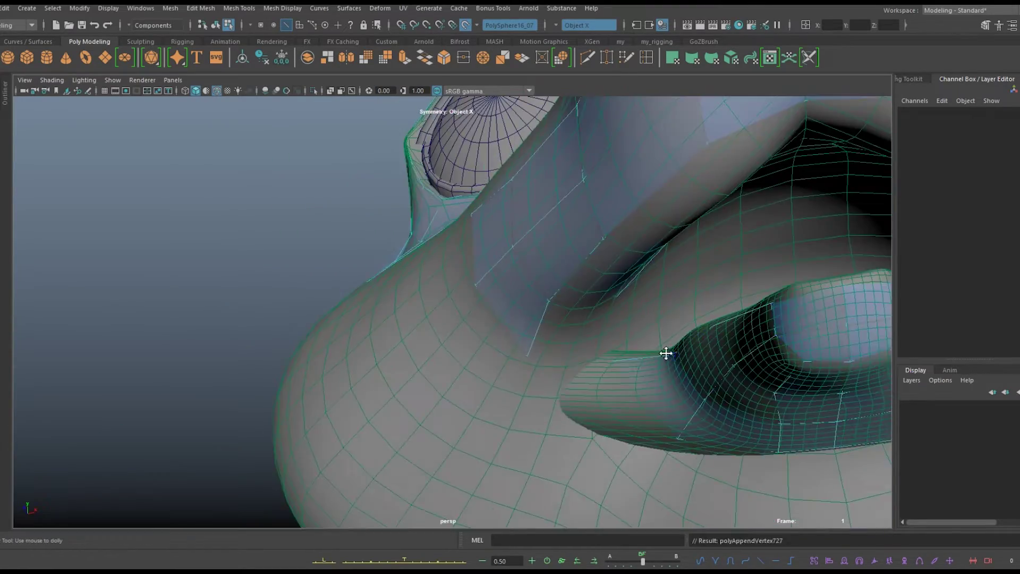
pyautogui.keyDown('alt'); pyautogui.moveTo(668, 353); pyautogui.dragTo(543, 332, button='middle'); pyautogui.keyUp('alt')
# Dolly in close on the side of the lips to check the lower-lip faces
pyautogui.keyDown('alt'); pyautogui.moveTo(615, 349); pyautogui.dragTo(632, 314); pyautogui.keyUp('alt')
pyautogui.keyDown('alt'); pyautogui.moveTo(633, 313); pyautogui.dragTo(649, 276, button='right'); pyautogui.keyUp('alt')
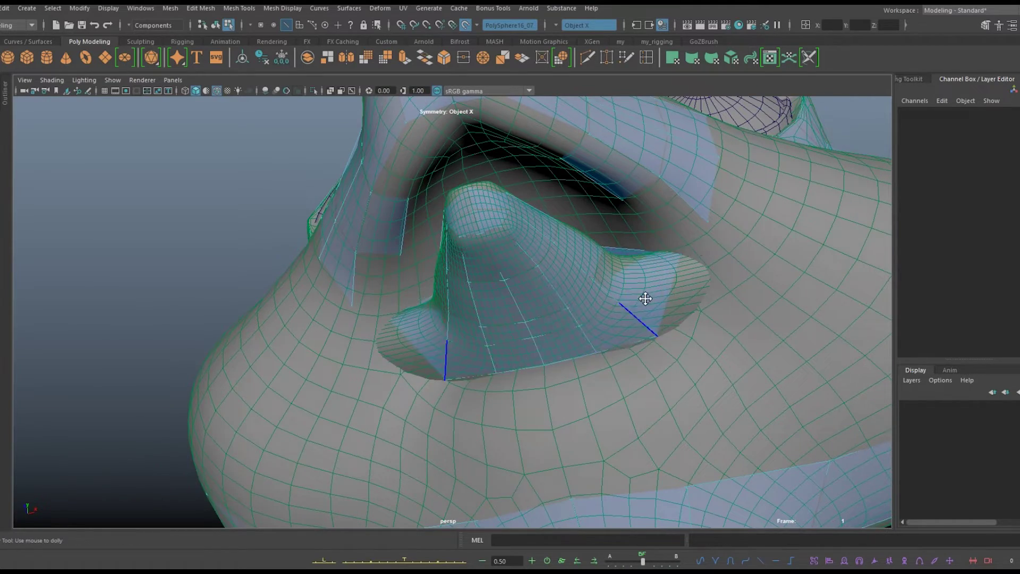
pyautogui.keyDown('alt'); pyautogui.moveTo(646, 299); pyautogui.dragTo(576, 348); pyautogui.keyUp('alt')
pyautogui.moveTo(576, 349)
pyautogui.keyDown('alt'); pyautogui.mouseDown(button='right')
pyautogui.moveTo(497, 364)
pyautogui.moveTo(478, 298)
pyautogui.mouseUp(button='right'); pyautogui.keyUp('alt')
pyautogui.keyDown('alt'); pyautogui.moveTo(478, 298); pyautogui.dragTo(509, 254, button='middle'); pyautogui.keyUp('alt')
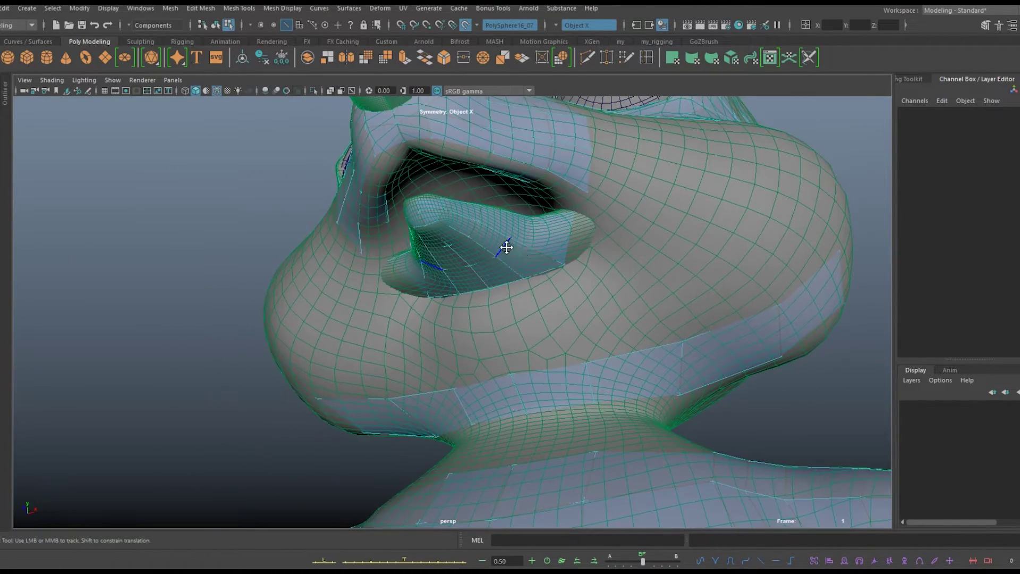
pyautogui.keyDown('alt'); pyautogui.moveTo(476, 276); pyautogui.dragTo(457, 297); pyautogui.keyUp('alt')
pyautogui.keyDown('alt'); pyautogui.moveTo(457, 297); pyautogui.dragTo(436, 319, button='right'); pyautogui.keyUp('alt')
pyautogui.keyDown('alt'); pyautogui.moveTo(436, 318); pyautogui.dragTo(415, 351); pyautogui.keyUp('alt')
pyautogui.keyDown('alt'); pyautogui.moveTo(415, 350); pyautogui.dragTo(407, 370, button='right'); pyautogui.keyUp('alt')
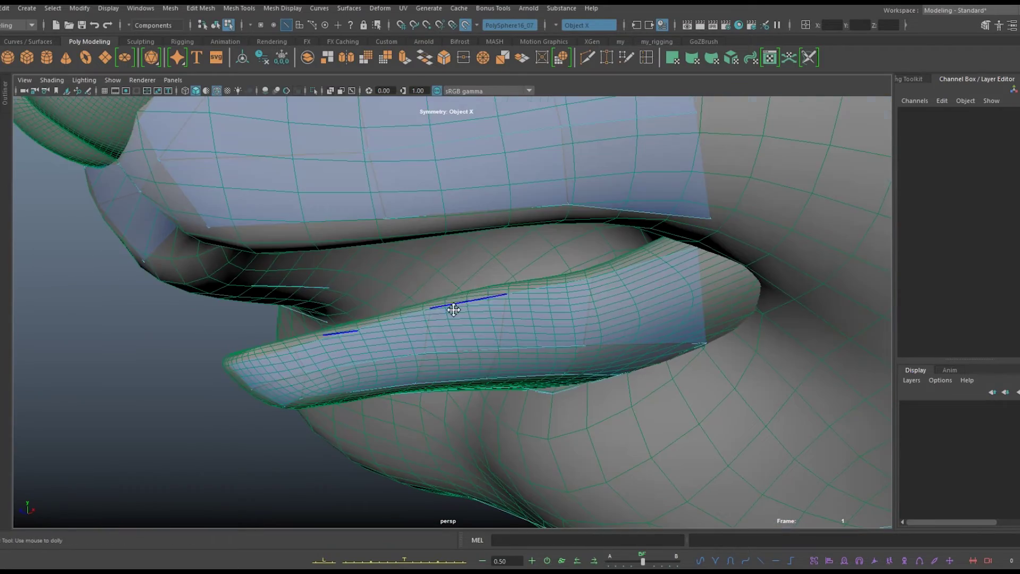
pyautogui.moveTo(407, 371)
pyautogui.keyDown('alt'); pyautogui.mouseDown()
pyautogui.moveTo(578, 273)
pyautogui.moveTo(638, 329)
pyautogui.mouseUp(); pyautogui.keyUp('alt')
pyautogui.scroll(-3, 579, 271)
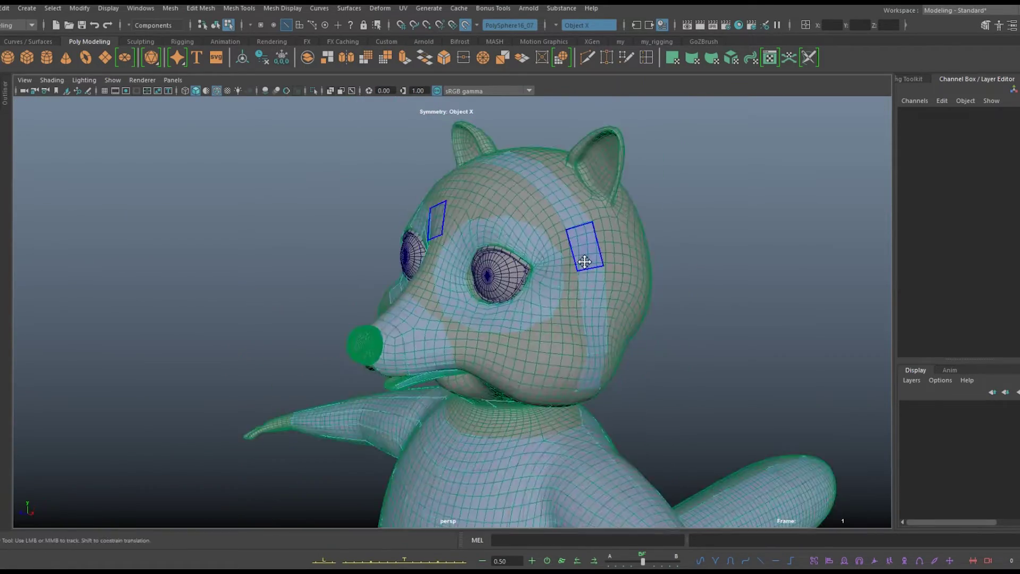
# Select the mirrored nose-bridge faces and relax them smooth
pyautogui.scroll(5, 674, 412)
pyautogui.keyDown('alt'); pyautogui.moveTo(834, 337); pyautogui.dragTo(781, 262); pyautogui.keyUp('alt')
pyautogui.click(750, 277)
pyautogui.click(750, 205)
pyautogui.keyDown('alt'); pyautogui.moveTo(749, 204); pyautogui.dragTo(754, 222); pyautogui.keyUp('alt')
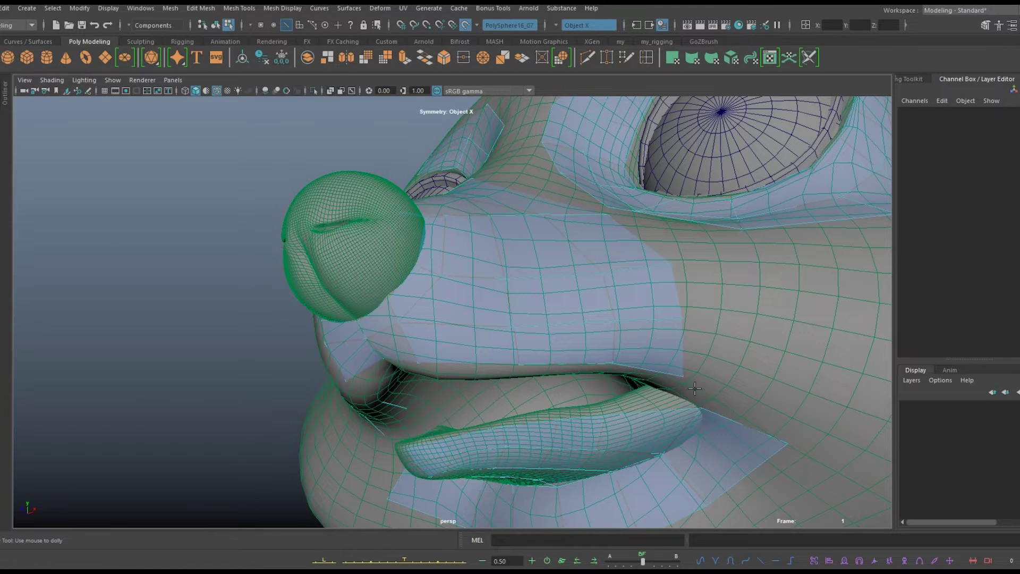
pyautogui.keyDown('alt'); pyautogui.moveTo(668, 374); pyautogui.dragTo(415, 280); pyautogui.keyUp('alt')
pyautogui.click(391, 268)
pyautogui.keyDown('alt'); pyautogui.moveTo(391, 268); pyautogui.dragTo(544, 246, button='middle'); pyautogui.keyUp('alt')
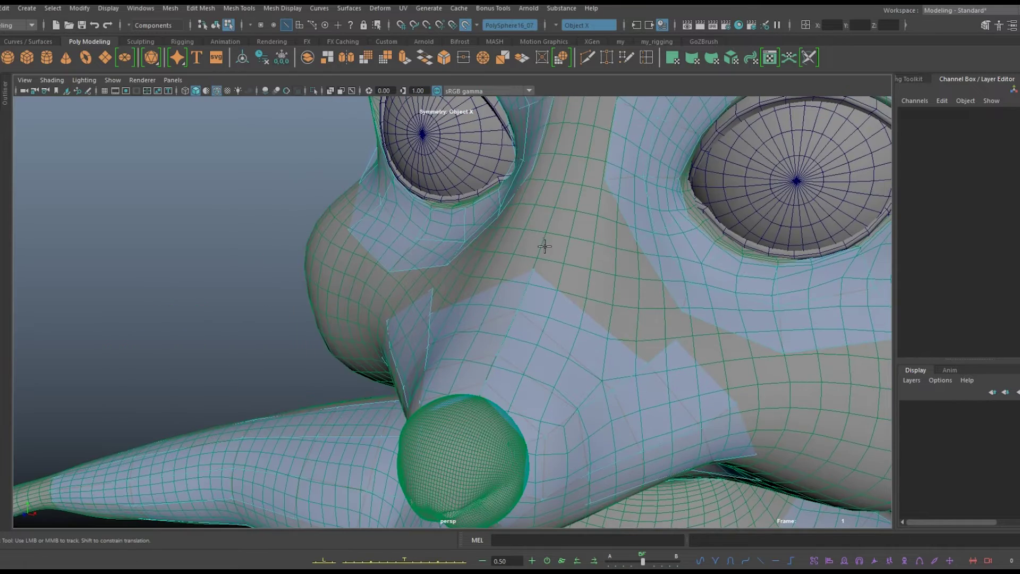
pyautogui.moveTo(543, 243); pyautogui.dragTo(649, 366)
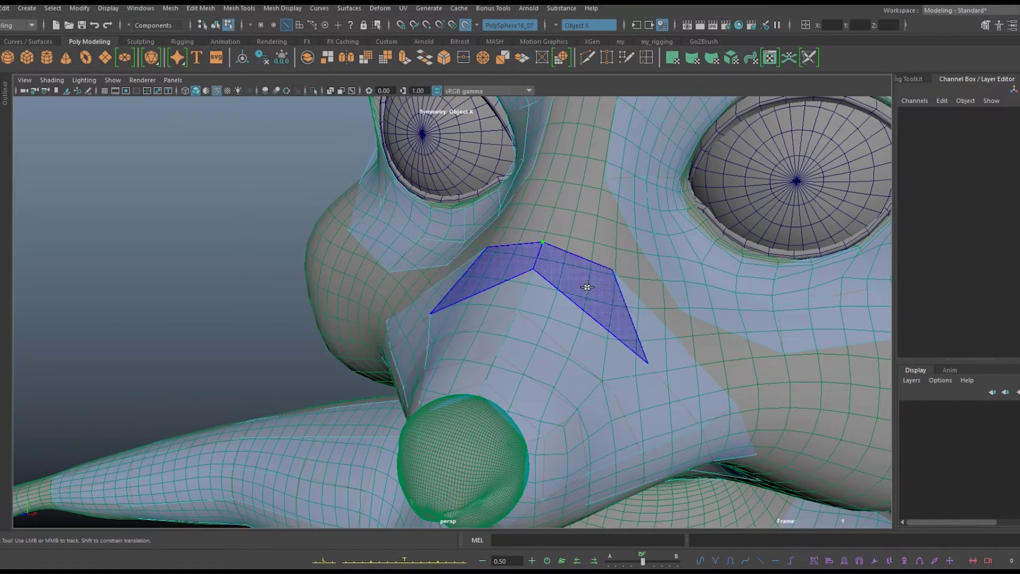
# Delete the extra edge running across the forehead
pyautogui.scroll(-5, 611, 381)
pyautogui.keyDown('alt'); pyautogui.moveTo(662, 287); pyautogui.dragTo(586, 289); pyautogui.keyUp('alt')
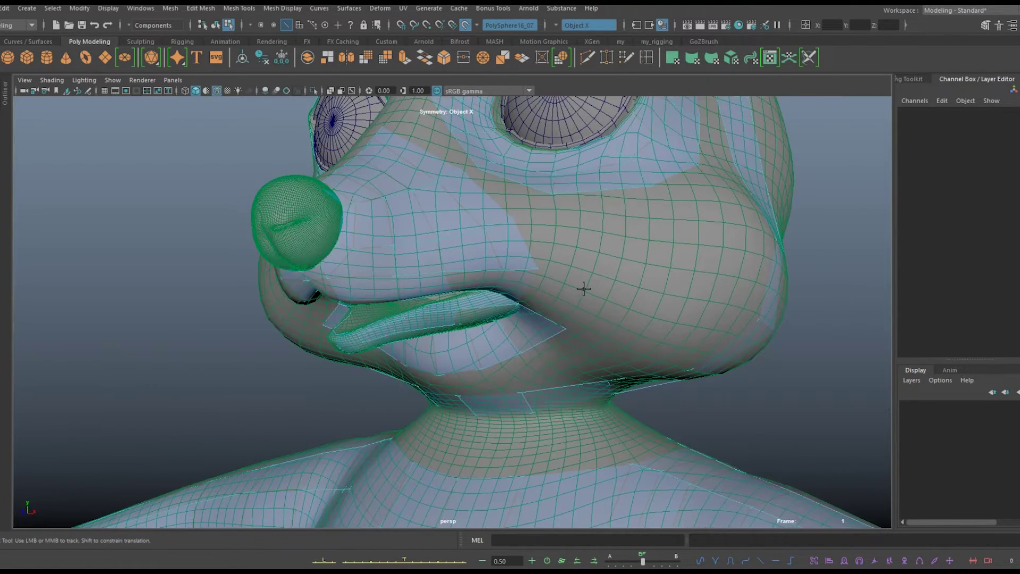
pyautogui.scroll(-3, 566, 244)
pyautogui.keyDown('alt'); pyautogui.moveTo(567, 245); pyautogui.dragTo(576, 263); pyautogui.keyUp('alt')
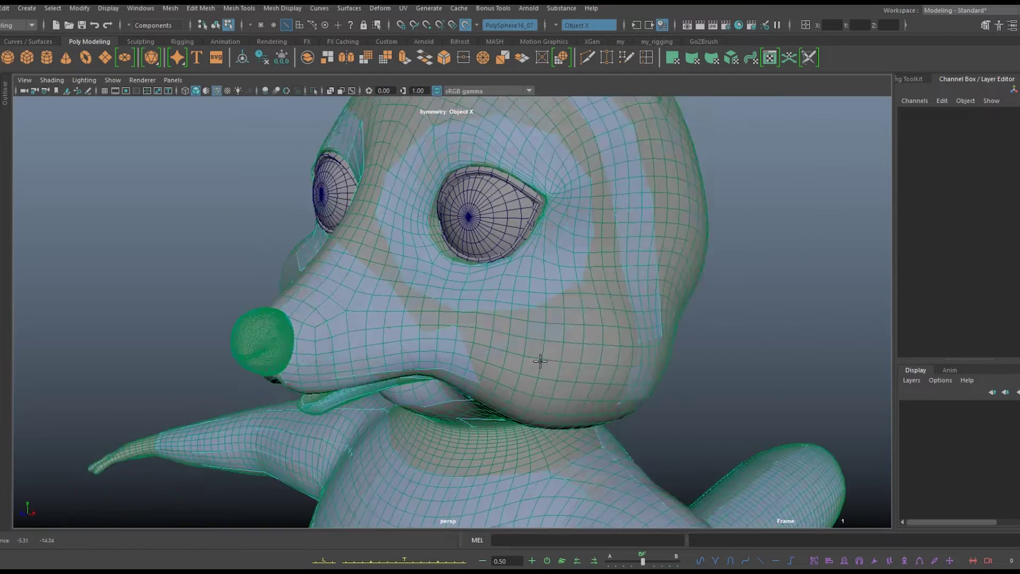
pyautogui.scroll(3, 577, 264)
pyautogui.moveTo(463, 219)
pyautogui.keyDown('alt'); pyautogui.mouseDown(button='right')
pyautogui.moveTo(592, 325)
pyautogui.moveTo(577, 355)
pyautogui.mouseUp(button='right'); pyautogui.keyUp('alt')
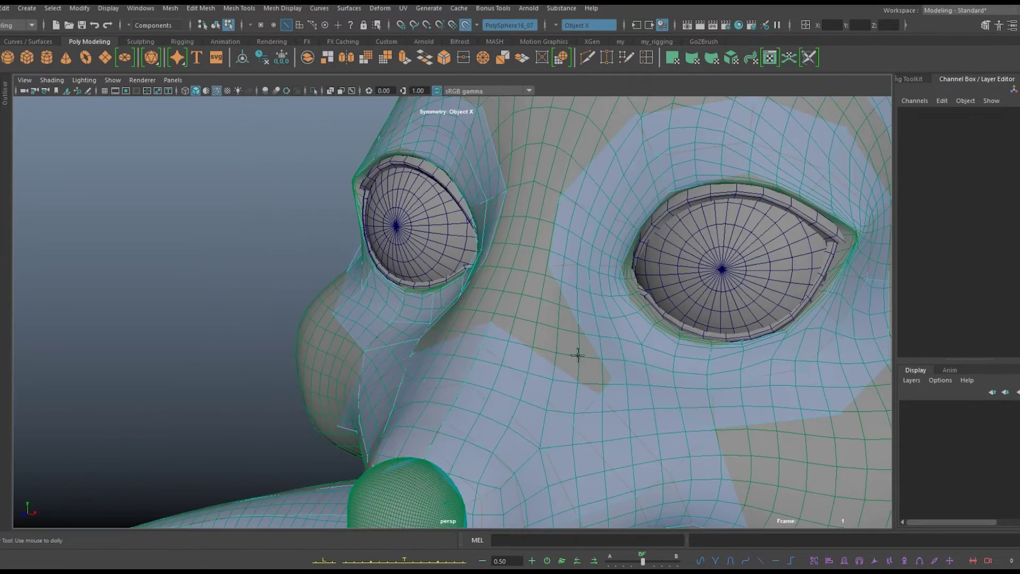
pyautogui.moveTo(553, 330)
pyautogui.keyDown('alt'); pyautogui.mouseDown()
pyautogui.moveTo(551, 267)
pyautogui.moveTo(614, 360)
pyautogui.mouseUp(); pyautogui.keyUp('alt')
pyautogui.scroll(-3, 614, 360)
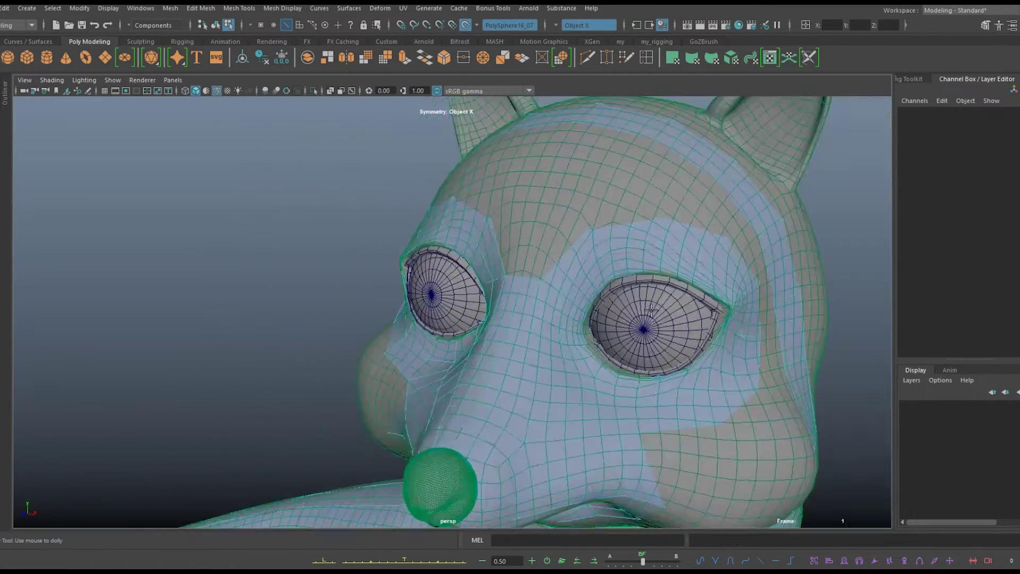
pyautogui.scroll(-2, 671, 351)
pyautogui.keyDown('alt'); pyautogui.moveTo(671, 351); pyautogui.dragTo(577, 325, button='middle'); pyautogui.keyUp('alt')
pyautogui.scroll(3, 577, 325)
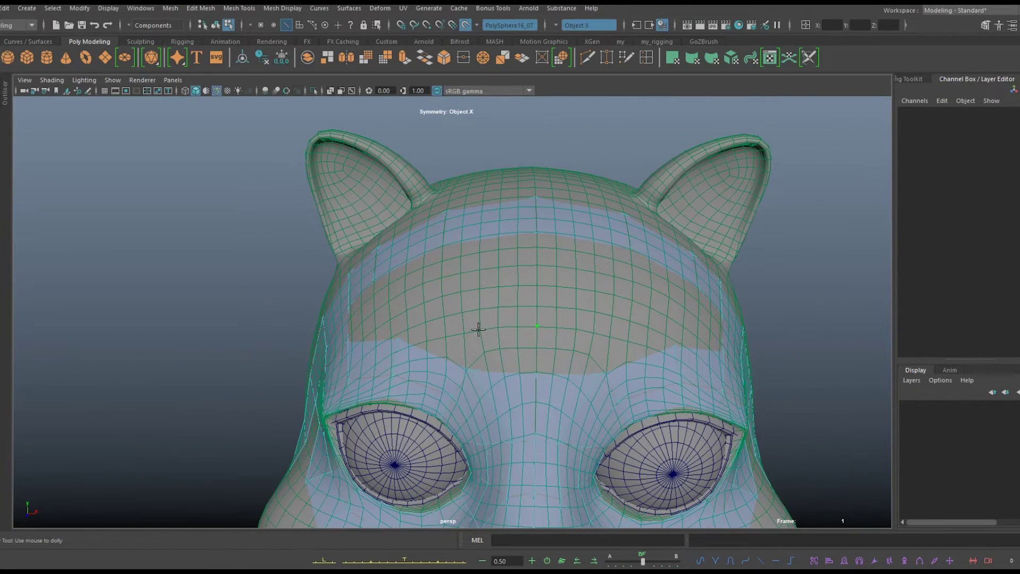
pyautogui.keyDown('alt'); pyautogui.moveTo(627, 335); pyautogui.dragTo(440, 311); pyautogui.keyUp('alt')
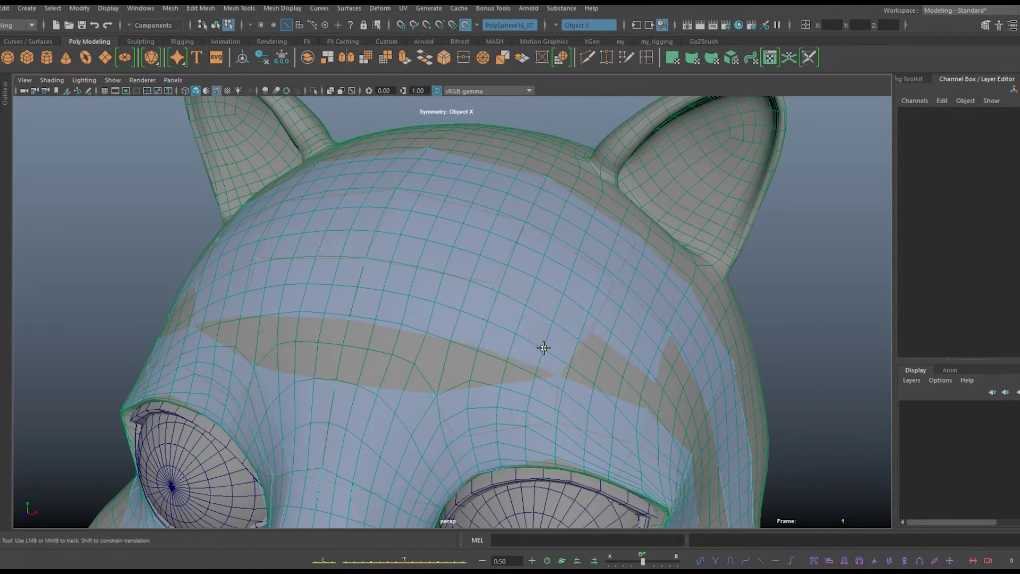
pyautogui.keyDown('ctrl'); pyautogui.keyDown('shift'); pyautogui.click(394, 348); pyautogui.keyUp('shift'); pyautogui.keyUp('ctrl')
pyautogui.keyDown('alt'); pyautogui.moveTo(393, 349); pyautogui.dragTo(427, 331, button='right'); pyautogui.keyUp('alt')
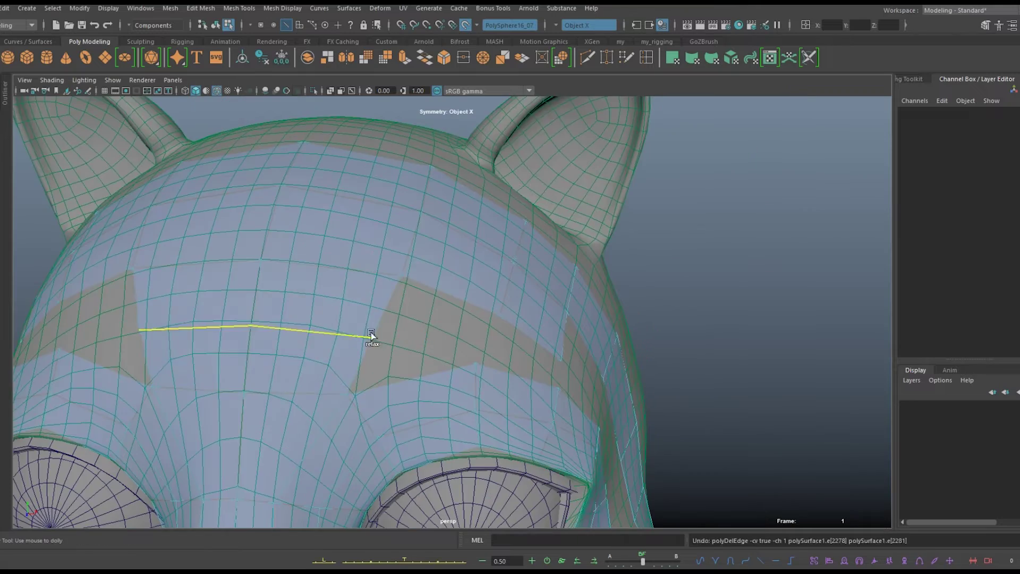
# Fill the gaps beside the eye and on the cheek with new quads
pyautogui.scroll(-5, 370, 335)
pyautogui.keyDown('alt'); pyautogui.moveTo(404, 351); pyautogui.dragTo(350, 362); pyautogui.keyUp('alt')
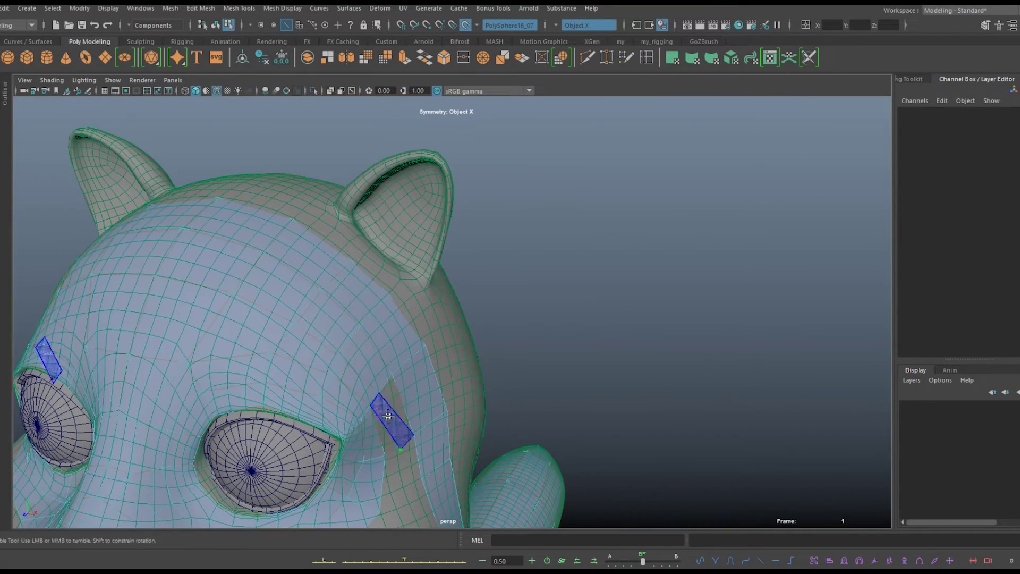
pyautogui.scroll(5, 388, 416)
pyautogui.keyDown('shift'); pyautogui.click(341, 212); pyautogui.keyUp('shift')
pyautogui.scroll(-5, 383, 371)
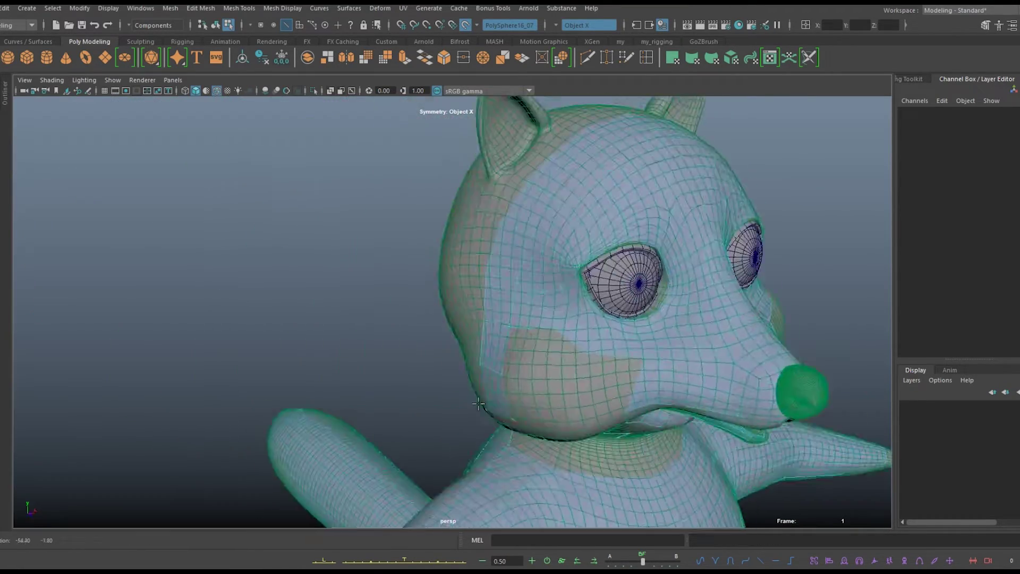
pyautogui.scroll(4, 377, 373)
pyautogui.scroll(3, 371, 375)
pyautogui.keyDown('alt'); pyautogui.moveTo(299, 454); pyautogui.dragTo(347, 364, button='middle'); pyautogui.keyUp('alt')
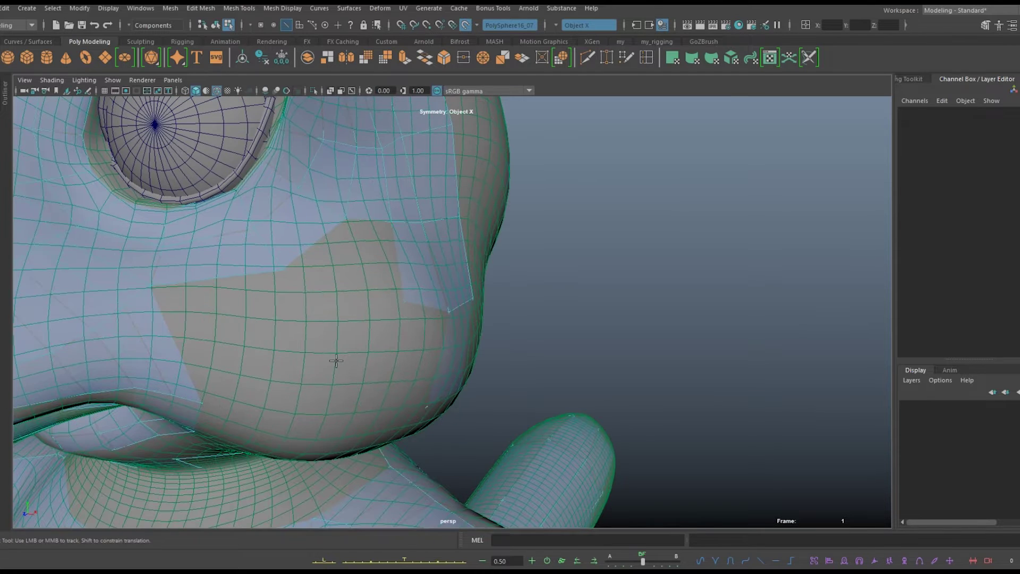
pyautogui.keyDown('shift'); pyautogui.click(371, 269); pyautogui.keyUp('shift')
pyautogui.keyDown('alt'); pyautogui.moveTo(371, 269); pyautogui.dragTo(359, 328, button='right'); pyautogui.keyUp('alt')
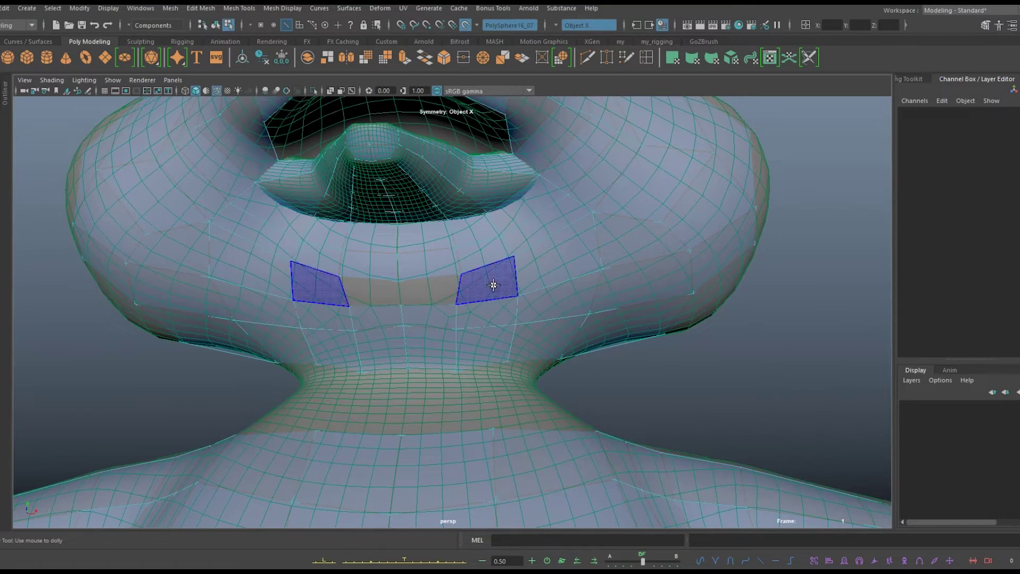
pyautogui.moveTo(685, 308)
pyautogui.keyDown('alt'); pyautogui.mouseDown()
pyautogui.moveTo(686, 360)
pyautogui.moveTo(760, 365)
pyautogui.mouseUp(); pyautogui.keyUp('alt')
pyautogui.keyDown('alt'); pyautogui.moveTo(759, 364); pyautogui.dragTo(645, 317, button='right'); pyautogui.keyUp('alt')
pyautogui.moveTo(646, 318)
pyautogui.keyDown('alt'); pyautogui.mouseDown()
pyautogui.moveTo(501, 308)
pyautogui.moveTo(501, 264)
pyautogui.mouseUp(); pyautogui.keyUp('alt')
pyautogui.keyDown('alt'); pyautogui.moveTo(501, 264); pyautogui.dragTo(433, 333, button='right'); pyautogui.keyUp('alt')
pyautogui.press('f')
pyautogui.keyDown('alt'); pyautogui.moveTo(478, 265); pyautogui.dragTo(538, 206, button='right'); pyautogui.keyUp('alt')
pyautogui.moveTo(539, 206)
pyautogui.keyDown('alt'); pyautogui.mouseDown()
pyautogui.moveTo(474, 448)
pyautogui.moveTo(268, 410)
pyautogui.mouseUp(); pyautogui.keyUp('alt')
pyautogui.scroll(3, 275, 412)
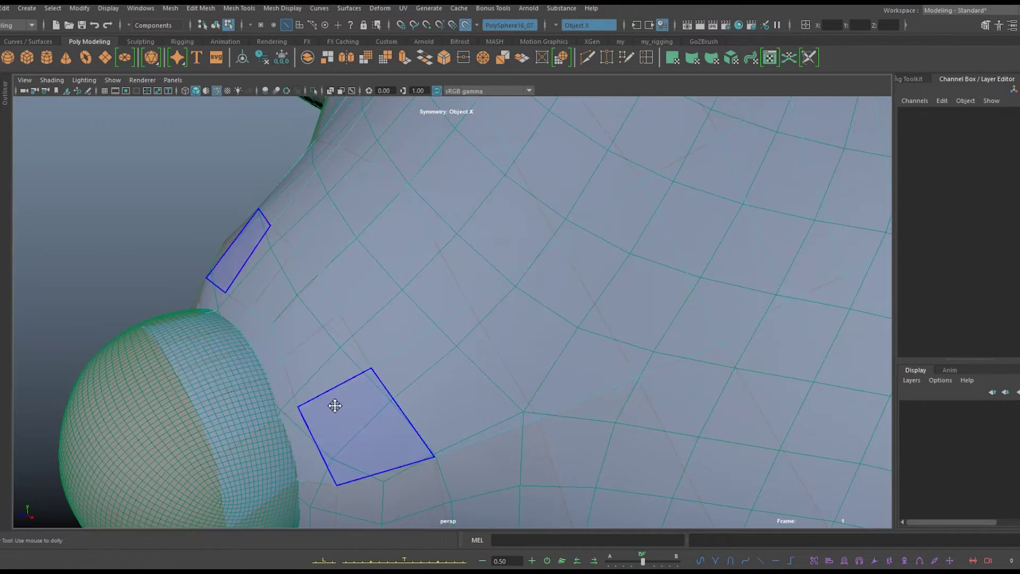
pyautogui.keyDown('alt'); pyautogui.moveTo(337, 404); pyautogui.dragTo(274, 254, button='middle'); pyautogui.keyUp('alt')
pyautogui.moveTo(275, 255)
pyautogui.keyDown('alt'); pyautogui.mouseDown()
pyautogui.moveTo(712, 228)
pyautogui.moveTo(589, 341)
pyautogui.mouseUp(); pyautogui.keyUp('alt')
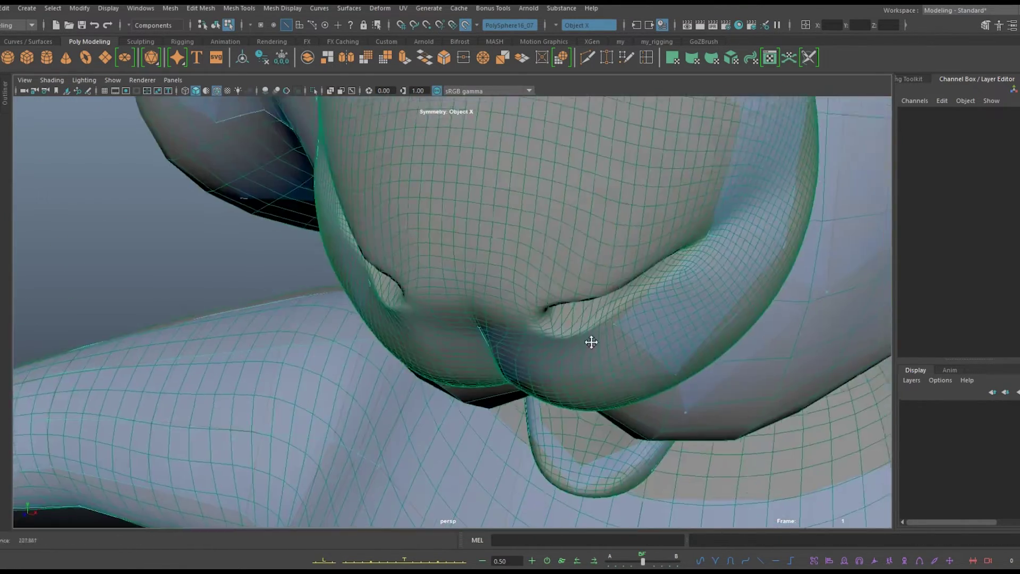
pyautogui.keyDown('alt'); pyautogui.moveTo(589, 341); pyautogui.dragTo(478, 184, button='right'); pyautogui.keyUp('alt')
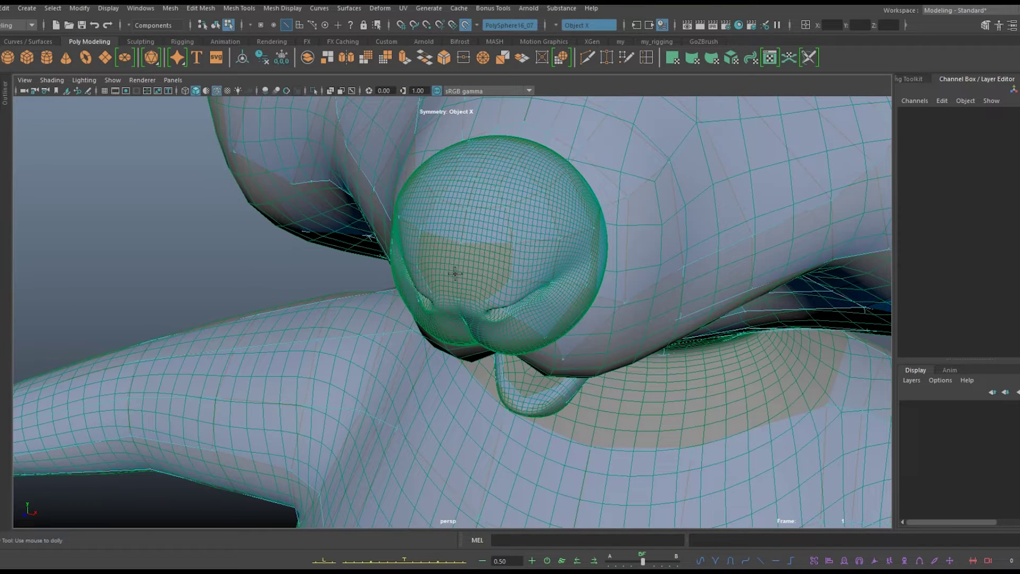
pyautogui.scroll(-5, 501, 273)
pyautogui.scroll(-4, 481, 300)
pyautogui.keyDown('alt'); pyautogui.moveTo(482, 299); pyautogui.dragTo(457, 343, button='middle'); pyautogui.keyUp('alt')
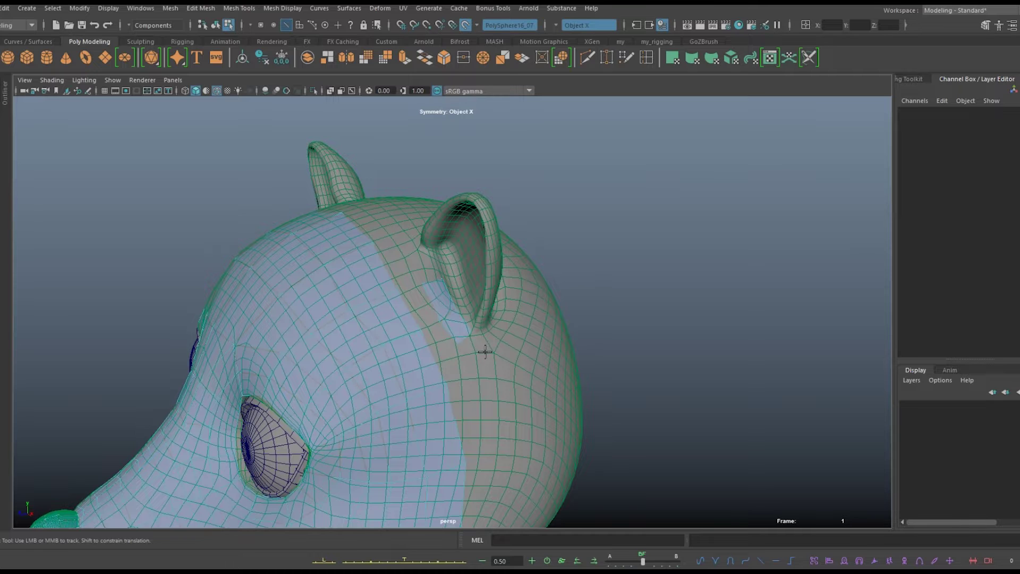
# Orbit round the back of the head to bring both ears into view
pyautogui.keyDown('alt'); pyautogui.moveTo(520, 321); pyautogui.dragTo(424, 368); pyautogui.keyUp('alt')
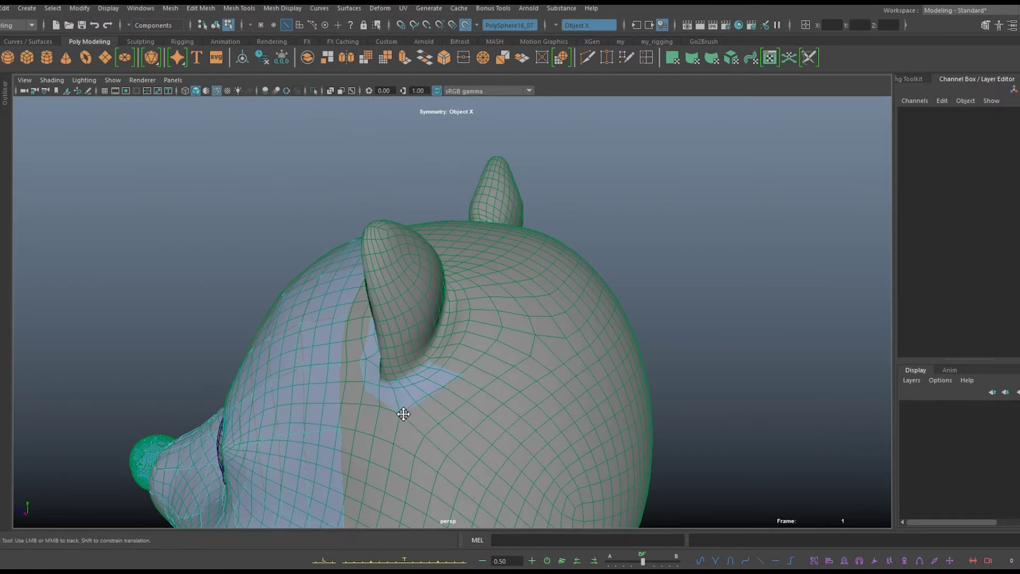
pyautogui.moveTo(487, 333)
pyautogui.keyDown('alt'); pyautogui.mouseDown()
pyautogui.moveTo(456, 347)
pyautogui.moveTo(369, 270)
pyautogui.moveTo(563, 346)
pyautogui.moveTo(597, 381)
pyautogui.mouseUp(); pyautogui.keyUp('alt')
pyautogui.keyDown('alt'); pyautogui.moveTo(597, 381); pyautogui.dragTo(442, 328, button='middle'); pyautogui.keyUp('alt')
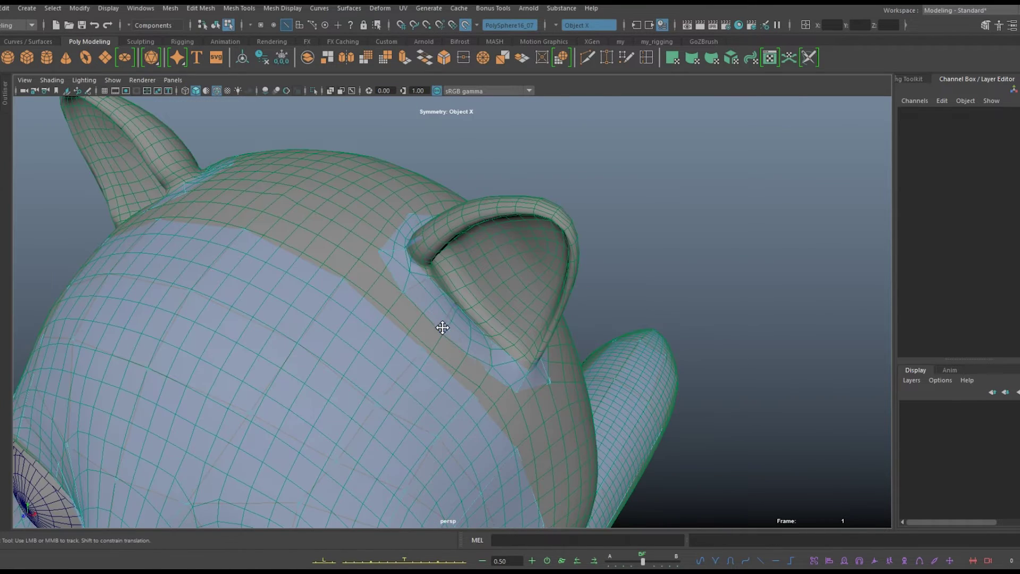
pyautogui.moveTo(524, 379)
pyautogui.keyDown('alt'); pyautogui.mouseDown()
pyautogui.moveTo(439, 365)
pyautogui.moveTo(672, 410)
pyautogui.moveTo(228, 416)
pyautogui.moveTo(431, 318)
pyautogui.mouseUp(); pyautogui.keyUp('alt')
pyautogui.scroll(-5, 430, 317)
pyautogui.moveTo(307, 284)
pyautogui.keyDown('alt'); pyautogui.mouseDown()
pyautogui.moveTo(205, 376)
pyautogui.moveTo(250, 478)
pyautogui.moveTo(296, 451)
pyautogui.mouseUp(); pyautogui.keyUp('alt')
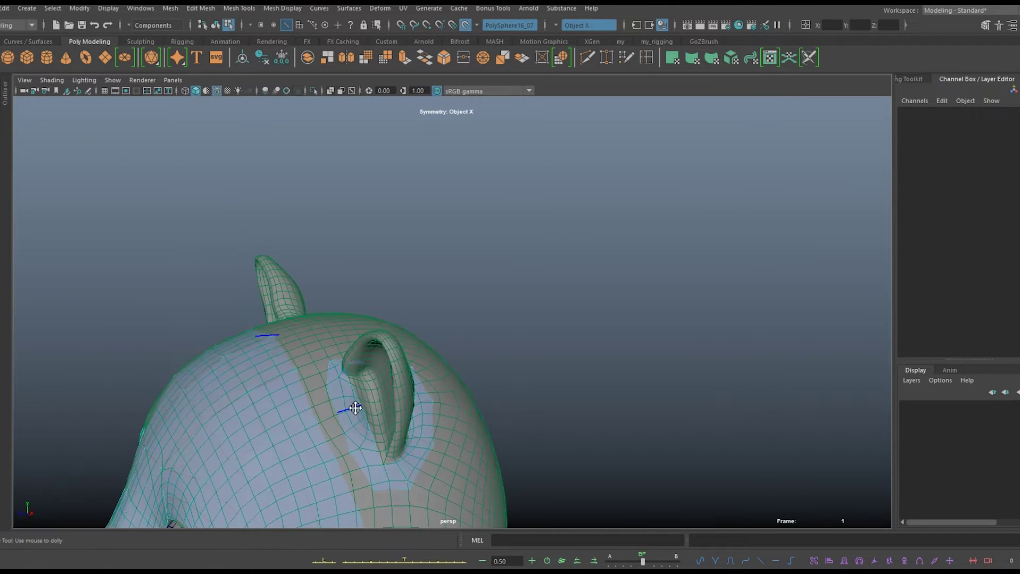
pyautogui.keyDown('alt'); pyautogui.moveTo(365, 409); pyautogui.dragTo(640, 334); pyautogui.keyUp('alt')
pyautogui.scroll(3, 639, 335)
pyautogui.keyDown('alt'); pyautogui.moveTo(640, 335); pyautogui.dragTo(499, 342, button='middle'); pyautogui.keyUp('alt')
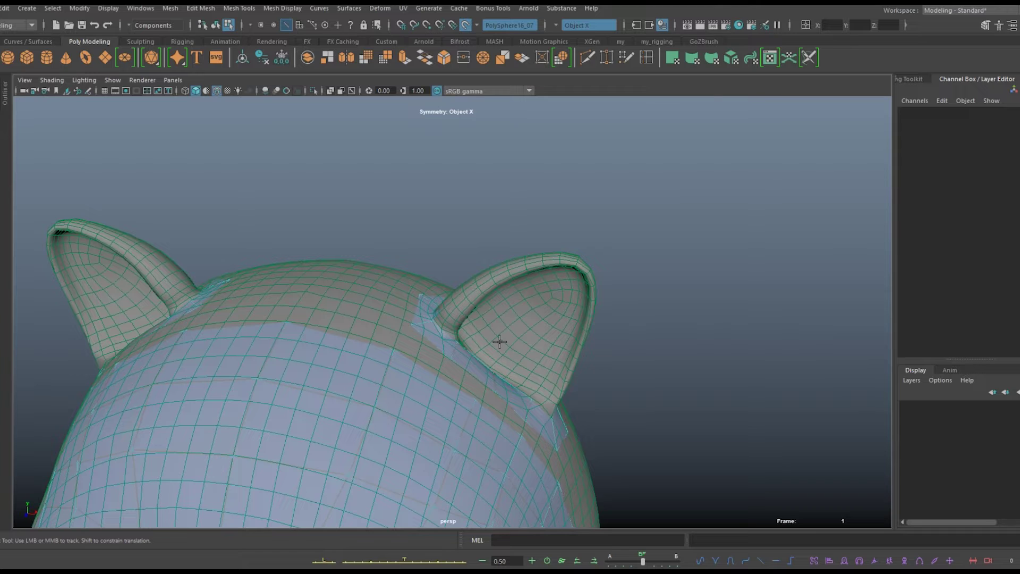
# Add a retopology face at the ear base from a side view
pyautogui.keyDown('alt'); pyautogui.moveTo(500, 342); pyautogui.dragTo(317, 245); pyautogui.keyUp('alt')
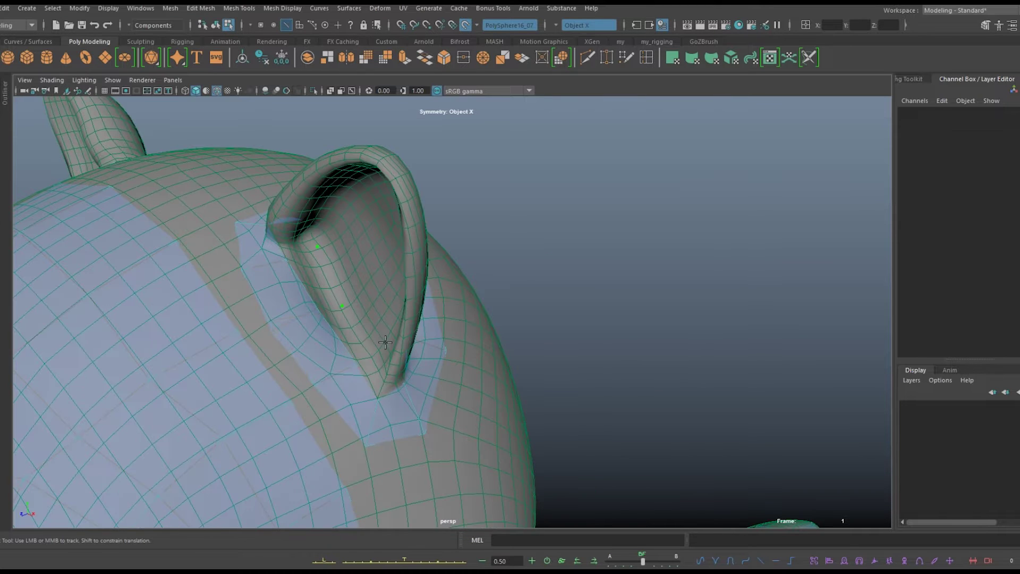
pyautogui.scroll(5, 262, 303)
pyautogui.keyDown('alt'); pyautogui.moveTo(262, 303); pyautogui.dragTo(388, 359); pyautogui.keyUp('alt')
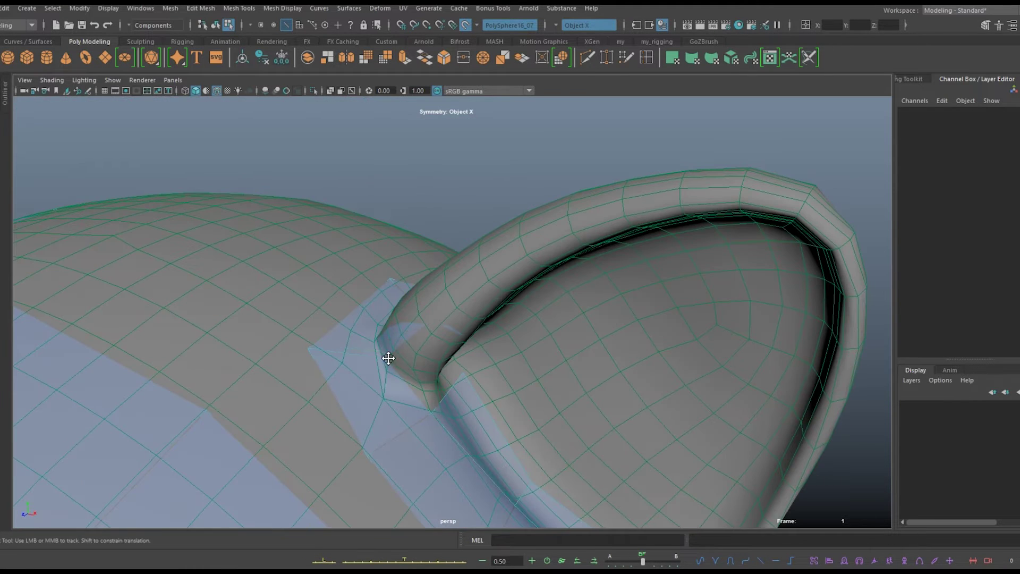
pyautogui.keyDown('alt'); pyautogui.moveTo(518, 381); pyautogui.dragTo(215, 268); pyautogui.keyUp('alt')
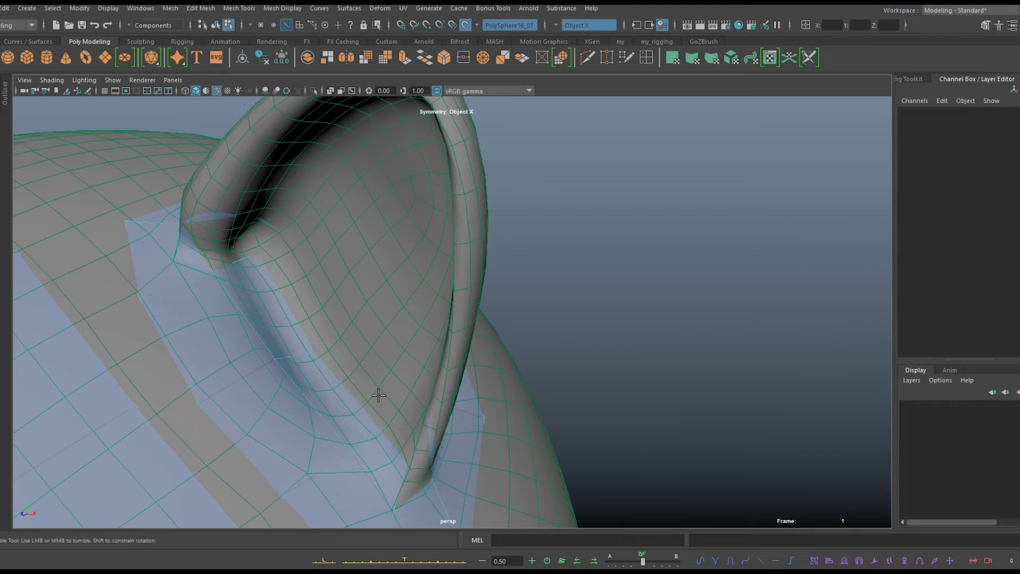
pyautogui.scroll(-3, 309, 367)
pyautogui.scroll(-3, 474, 337)
pyautogui.moveTo(546, 353)
pyautogui.keyDown('alt'); pyautogui.mouseDown()
pyautogui.moveTo(498, 344)
pyautogui.moveTo(365, 218)
pyautogui.moveTo(587, 471)
pyautogui.moveTo(501, 360)
pyautogui.mouseUp(); pyautogui.keyUp('alt')
pyautogui.click(587, 472)
# Inspect the ear base faces from underneath and inside the ear rim
pyautogui.keyDown('alt'); pyautogui.moveTo(501, 360); pyautogui.dragTo(427, 366, button='middle'); pyautogui.keyUp('alt')
pyautogui.moveTo(427, 367)
pyautogui.keyDown('alt'); pyautogui.mouseDown()
pyautogui.moveTo(569, 364)
pyautogui.moveTo(467, 330)
pyautogui.moveTo(476, 389)
pyautogui.moveTo(350, 353)
pyautogui.moveTo(520, 281)
pyautogui.mouseUp(); pyautogui.keyUp('alt')
pyautogui.keyDown('alt'); pyautogui.moveTo(521, 282); pyautogui.dragTo(540, 264, button='right'); pyautogui.keyUp('alt')
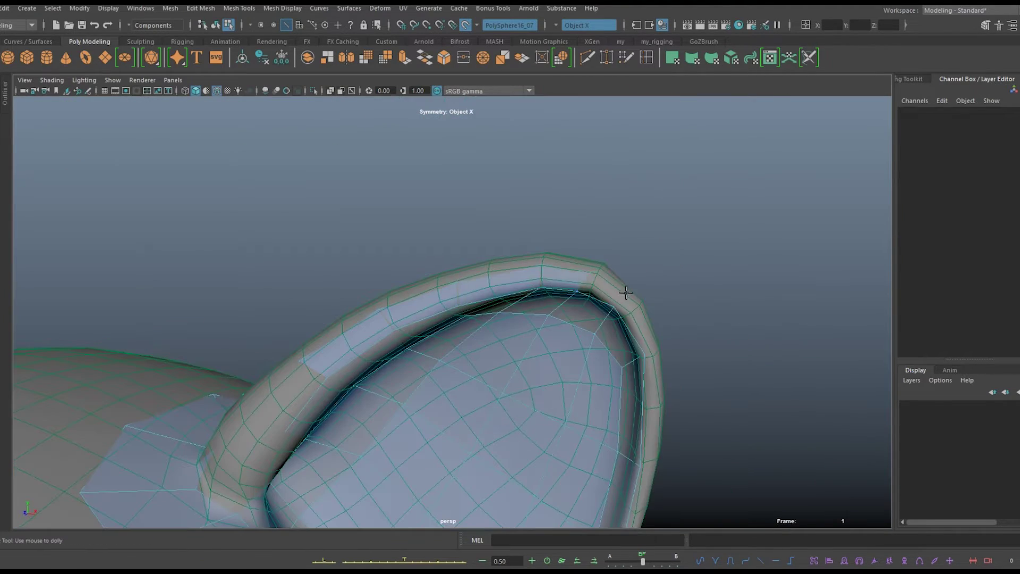
pyautogui.keyDown('alt'); pyautogui.moveTo(711, 367); pyautogui.dragTo(706, 359); pyautogui.keyUp('alt')
pyautogui.keyDown('alt'); pyautogui.moveTo(492, 364); pyautogui.dragTo(372, 280); pyautogui.keyUp('alt')
pyautogui.moveTo(371, 280)
pyautogui.keyDown('alt'); pyautogui.mouseDown(button='right')
pyautogui.moveTo(205, 159)
pyautogui.moveTo(400, 260)
pyautogui.moveTo(544, 296)
pyautogui.mouseUp(button='right'); pyautogui.keyUp('alt')
pyautogui.keyDown('alt'); pyautogui.moveTo(544, 296); pyautogui.dragTo(329, 278); pyautogui.keyUp('alt')
pyautogui.keyDown('alt'); pyautogui.moveTo(330, 278); pyautogui.dragTo(443, 224, button='right'); pyautogui.keyUp('alt')
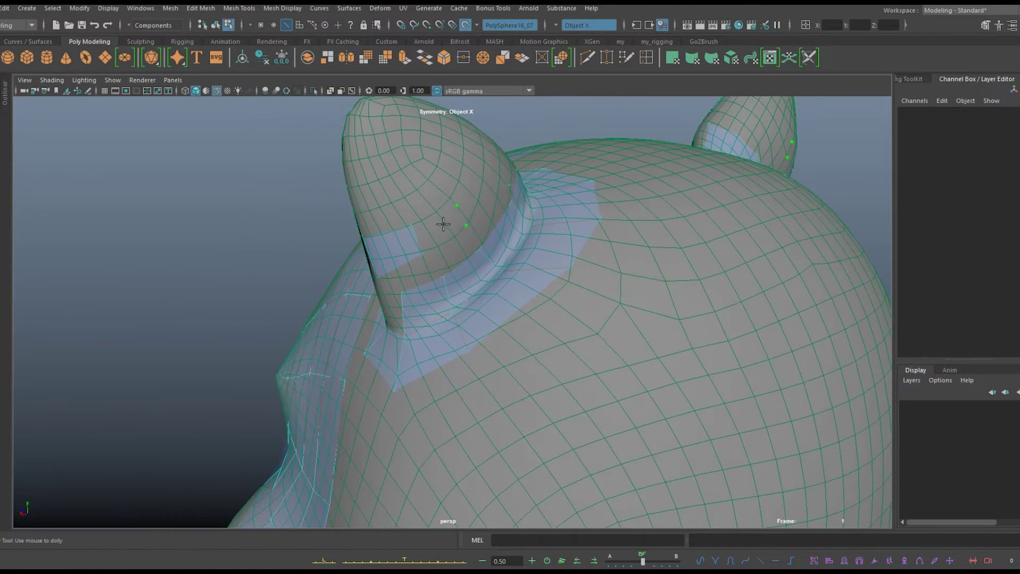
pyautogui.keyDown('alt'); pyautogui.moveTo(477, 168); pyautogui.dragTo(547, 200); pyautogui.keyUp('alt')
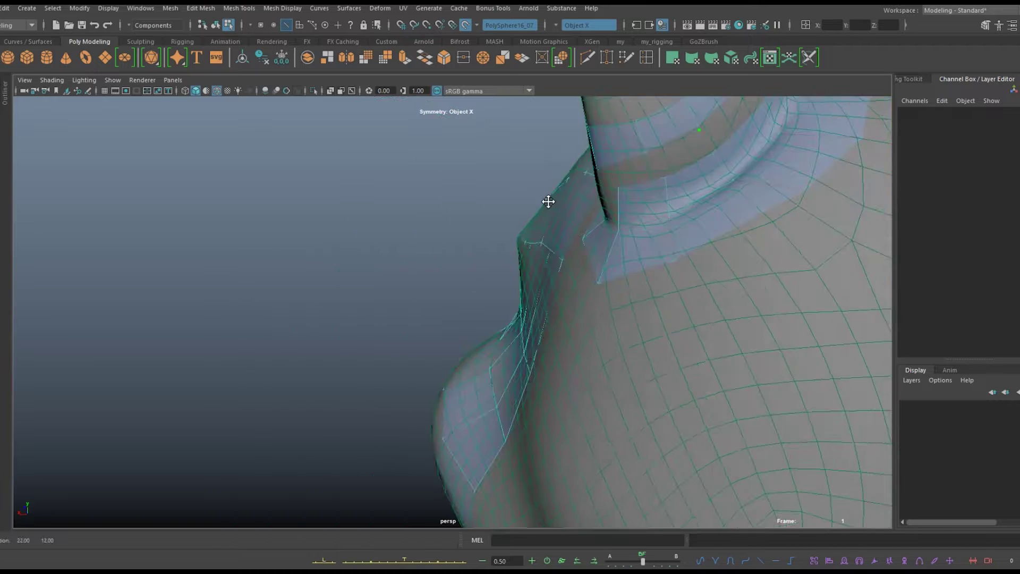
pyautogui.keyDown('alt'); pyautogui.moveTo(547, 200); pyautogui.dragTo(371, 245, button='middle'); pyautogui.keyUp('alt')
# Check the ear join from a side close-up and from below the head
pyautogui.keyDown('alt'); pyautogui.moveTo(392, 252); pyautogui.dragTo(379, 267, button='right'); pyautogui.keyUp('alt')
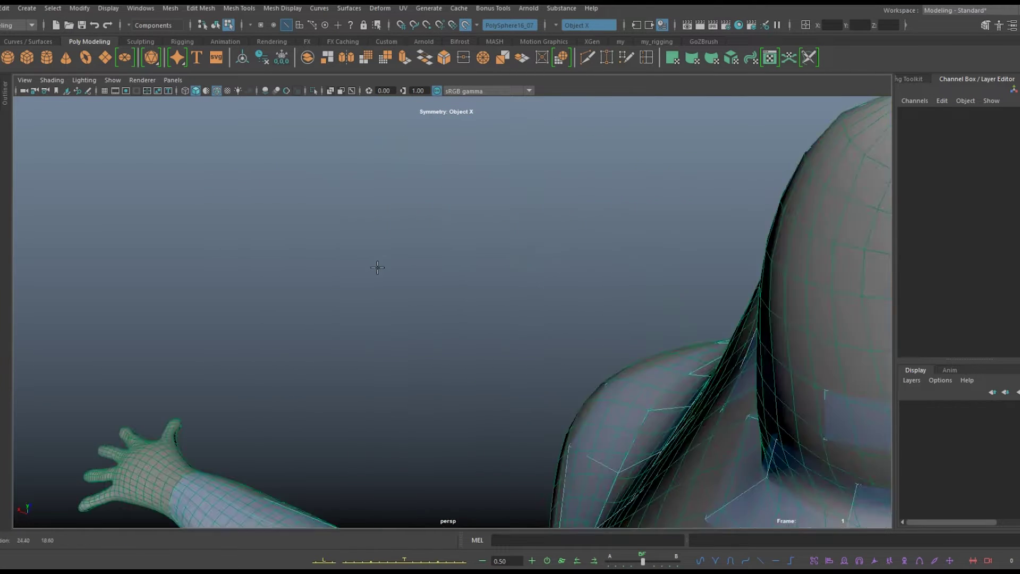
pyautogui.keyDown('alt'); pyautogui.moveTo(379, 266); pyautogui.dragTo(428, 342); pyautogui.keyUp('alt')
pyautogui.keyDown('alt'); pyautogui.moveTo(428, 342); pyautogui.dragTo(266, 429, button='right'); pyautogui.keyUp('alt')
pyautogui.keyDown('alt'); pyautogui.moveTo(267, 428); pyautogui.dragTo(349, 324); pyautogui.keyUp('alt')
pyautogui.keyDown('alt'); pyautogui.moveTo(349, 324); pyautogui.dragTo(416, 229, button='right'); pyautogui.keyUp('alt')
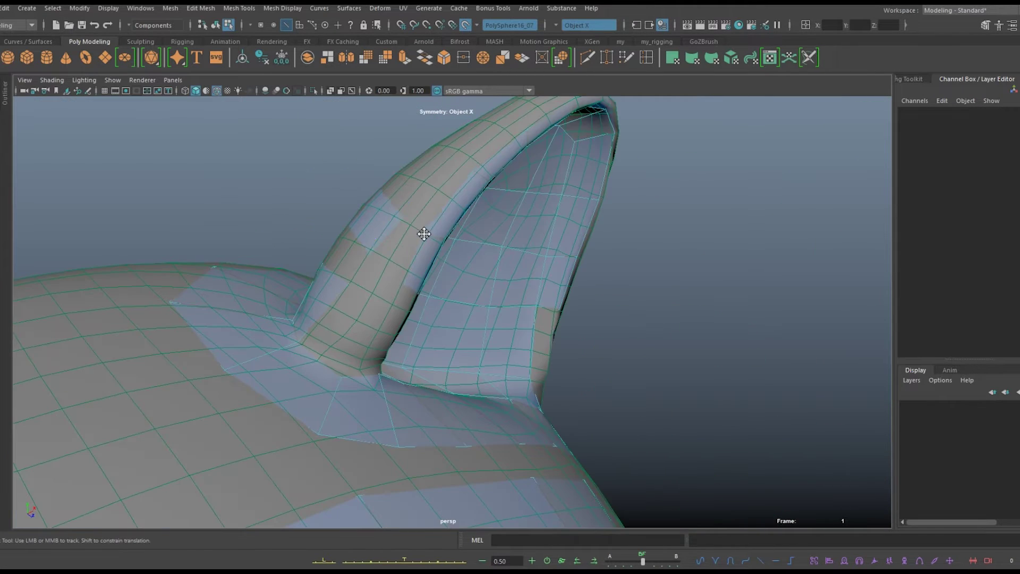
pyautogui.keyDown('alt'); pyautogui.moveTo(417, 229); pyautogui.dragTo(449, 239); pyautogui.keyUp('alt')
pyautogui.moveTo(409, 278)
pyautogui.keyDown('alt'); pyautogui.mouseDown()
pyautogui.moveTo(606, 526)
pyautogui.moveTo(663, 321)
pyautogui.moveTo(555, 307)
pyautogui.moveTo(699, 430)
pyautogui.moveTo(401, 409)
pyautogui.moveTo(547, 375)
pyautogui.mouseUp(); pyautogui.keyUp('alt')
pyautogui.keyDown('alt'); pyautogui.moveTo(547, 376); pyautogui.dragTo(546, 399, button='middle'); pyautogui.keyUp('alt')
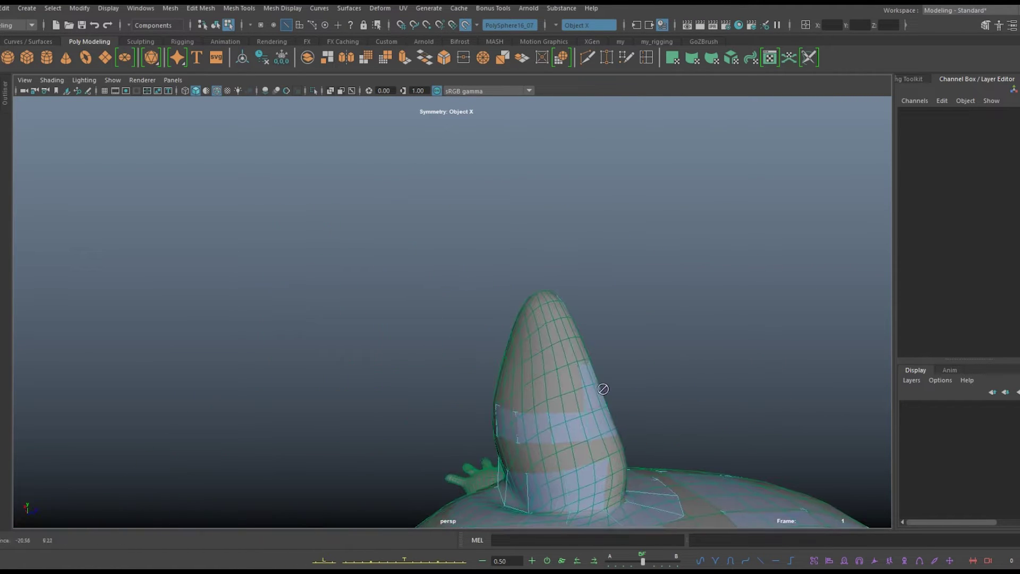
# Review the ear base mesh from low angles and with the ear upright
pyautogui.moveTo(561, 367)
pyautogui.keyDown('alt'); pyautogui.mouseDown()
pyautogui.moveTo(251, 341)
pyautogui.moveTo(519, 387)
pyautogui.moveTo(728, 309)
pyautogui.moveTo(659, 266)
pyautogui.moveTo(497, 219)
pyautogui.moveTo(706, 194)
pyautogui.mouseUp(); pyautogui.keyUp('alt')
pyautogui.keyDown('alt'); pyautogui.moveTo(610, 276); pyautogui.dragTo(498, 283); pyautogui.keyUp('alt')
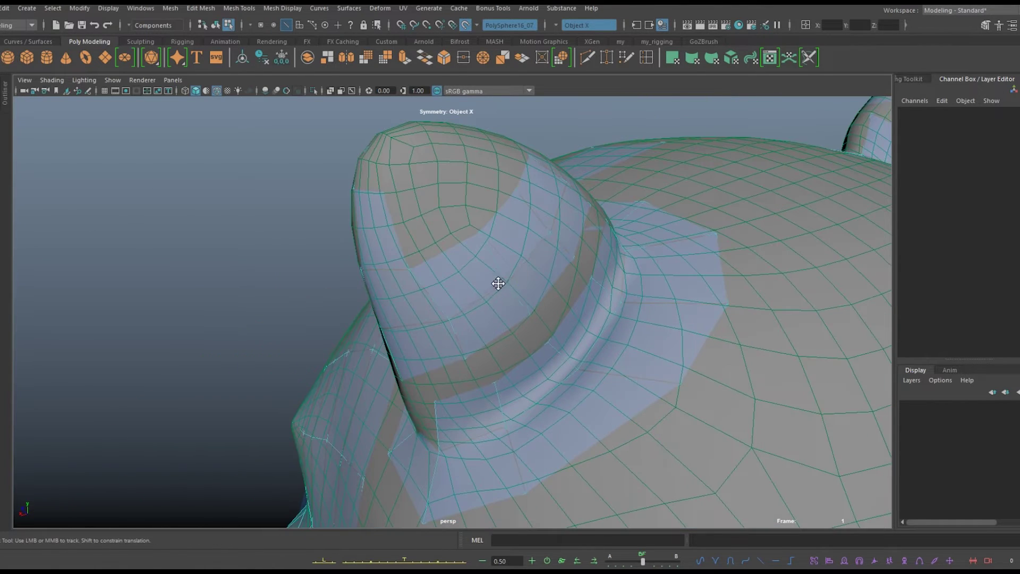
pyautogui.keyDown('alt'); pyautogui.moveTo(462, 193); pyautogui.dragTo(464, 335, button='middle'); pyautogui.keyUp('alt')
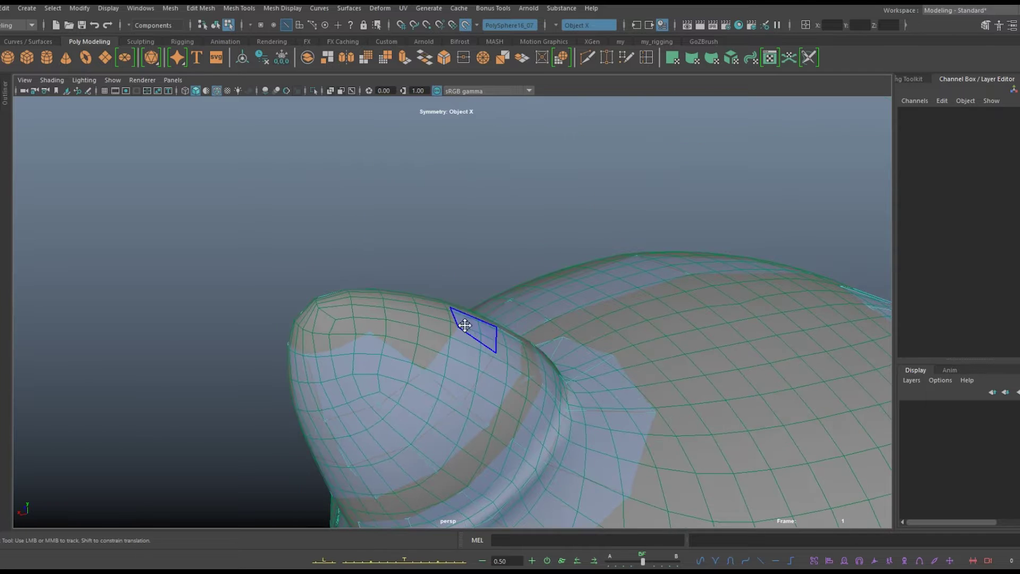
pyautogui.moveTo(392, 306)
pyautogui.keyDown('alt'); pyautogui.mouseDown()
pyautogui.moveTo(371, 303)
pyautogui.moveTo(431, 285)
pyautogui.moveTo(278, 392)
pyautogui.moveTo(368, 322)
pyautogui.moveTo(533, 382)
pyautogui.moveTo(540, 261)
pyautogui.moveTo(598, 386)
pyautogui.moveTo(330, 451)
pyautogui.moveTo(531, 346)
pyautogui.mouseUp(); pyautogui.keyUp('alt')
pyautogui.keyDown('alt'); pyautogui.moveTo(531, 345); pyautogui.dragTo(603, 303, button='middle'); pyautogui.keyUp('alt')
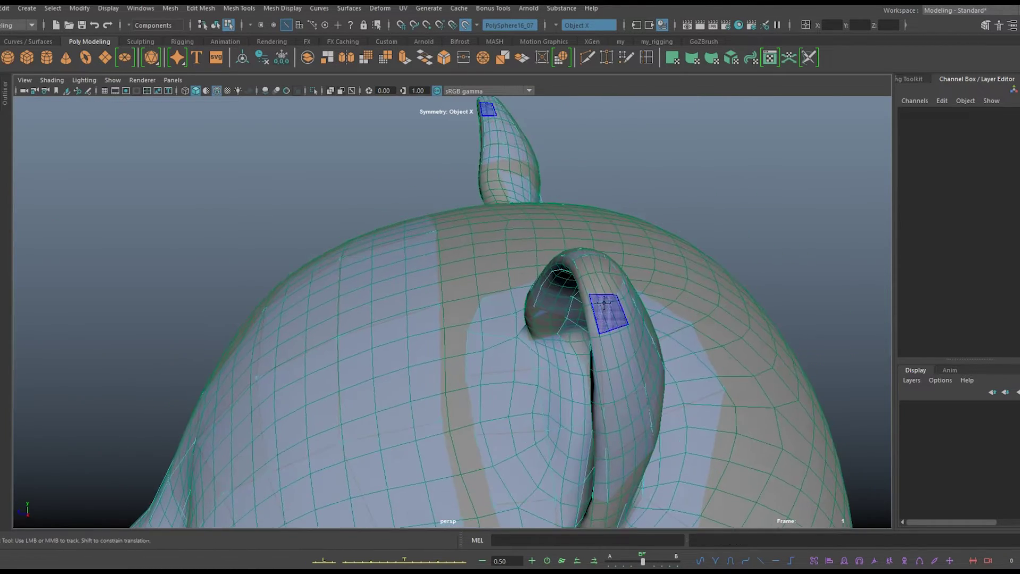
pyautogui.keyDown('alt'); pyautogui.moveTo(589, 284); pyautogui.dragTo(510, 319); pyautogui.keyUp('alt')
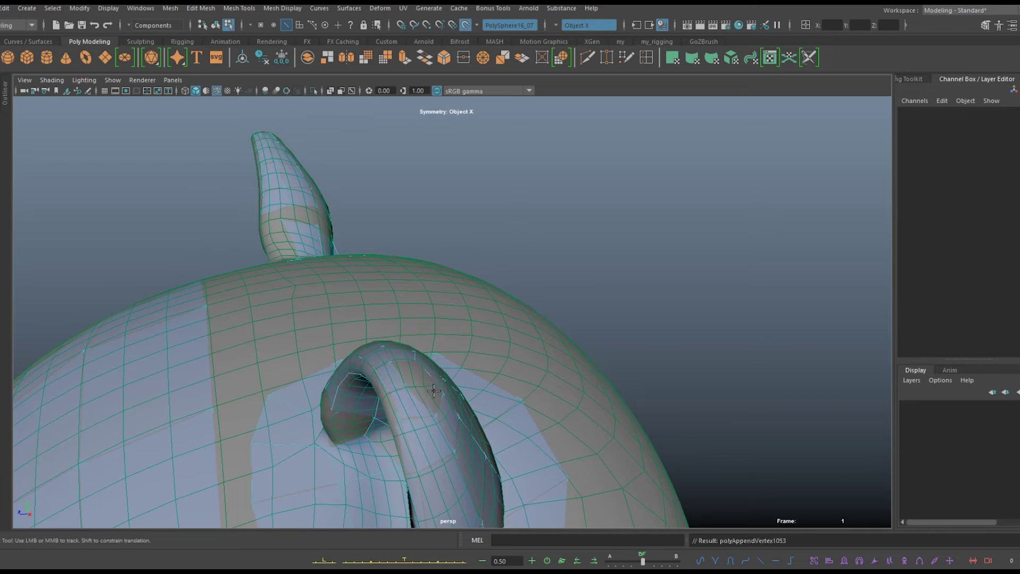
pyautogui.moveTo(403, 421)
pyautogui.keyDown('alt'); pyautogui.mouseDown()
pyautogui.moveTo(658, 316)
pyautogui.moveTo(412, 352)
pyautogui.moveTo(285, 335)
pyautogui.moveTo(462, 316)
pyautogui.moveTo(420, 290)
pyautogui.mouseUp(); pyautogui.keyUp('alt')
pyautogui.keyDown('alt'); pyautogui.moveTo(419, 290); pyautogui.dragTo(375, 261, button='right'); pyautogui.keyUp('alt')
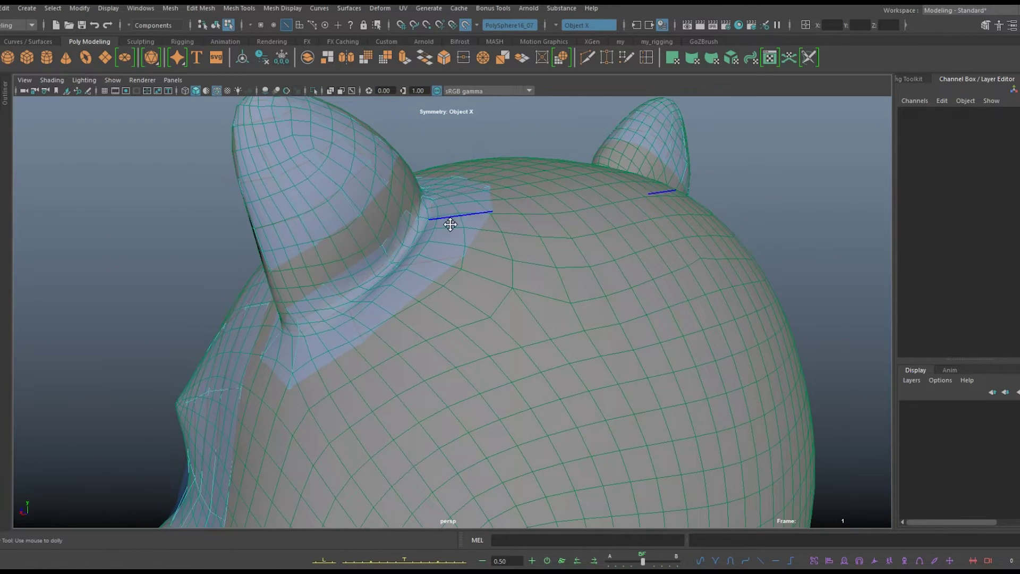
# Verify the ear base close up, then confirm both ears join the head
pyautogui.keyDown('alt'); pyautogui.moveTo(450, 225); pyautogui.dragTo(574, 234); pyautogui.keyUp('alt')
pyautogui.keyDown('alt'); pyautogui.moveTo(574, 235); pyautogui.dragTo(480, 353, button='right'); pyautogui.keyUp('alt')
pyautogui.keyDown('alt'); pyautogui.moveTo(584, 326); pyautogui.dragTo(619, 250); pyautogui.keyUp('alt')
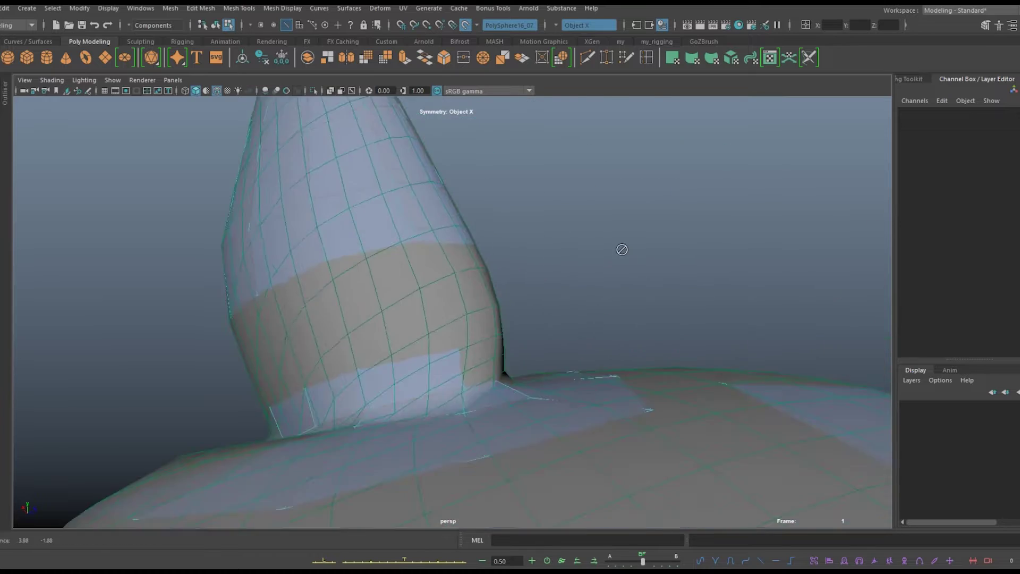
pyautogui.keyDown('alt'); pyautogui.moveTo(620, 251); pyautogui.dragTo(592, 392, button='right'); pyautogui.keyUp('alt')
pyautogui.keyDown('alt'); pyautogui.moveTo(592, 392); pyautogui.dragTo(531, 269); pyautogui.keyUp('alt')
pyautogui.keyDown('alt'); pyautogui.moveTo(530, 269); pyautogui.dragTo(612, 303, button='middle'); pyautogui.keyUp('alt')
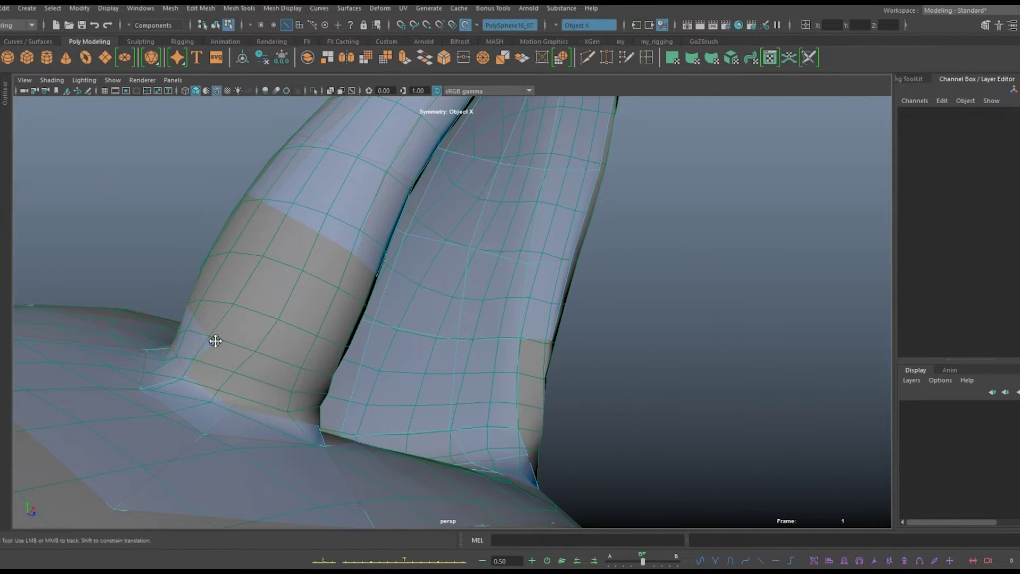
pyautogui.keyDown('alt'); pyautogui.moveTo(215, 341); pyautogui.dragTo(132, 350, button='middle'); pyautogui.keyUp('alt')
pyautogui.keyDown('alt'); pyautogui.moveTo(133, 351); pyautogui.dragTo(372, 335); pyautogui.keyUp('alt')
pyautogui.moveTo(371, 335)
pyautogui.keyDown('alt'); pyautogui.mouseDown(button='right')
pyautogui.moveTo(378, 317)
pyautogui.moveTo(581, 254)
pyautogui.mouseUp(button='right'); pyautogui.keyUp('alt')
pyautogui.moveTo(581, 254)
pyautogui.keyDown('alt'); pyautogui.mouseDown()
pyautogui.moveTo(572, 230)
pyautogui.moveTo(505, 307)
pyautogui.mouseUp(); pyautogui.keyUp('alt')
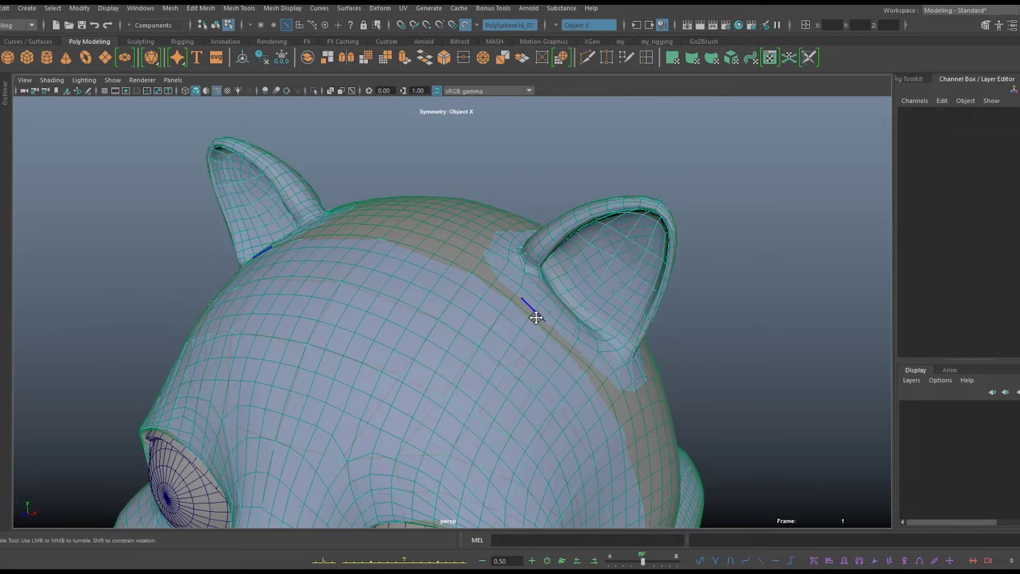
# Add a retopology face beside the ear and swing round to view the front of the face
pyautogui.keyDown('alt'); pyautogui.moveTo(535, 317); pyautogui.dragTo(604, 347, button='right'); pyautogui.keyUp('alt')
pyautogui.keyDown('shift'); pyautogui.click(603, 347); pyautogui.keyUp('shift')
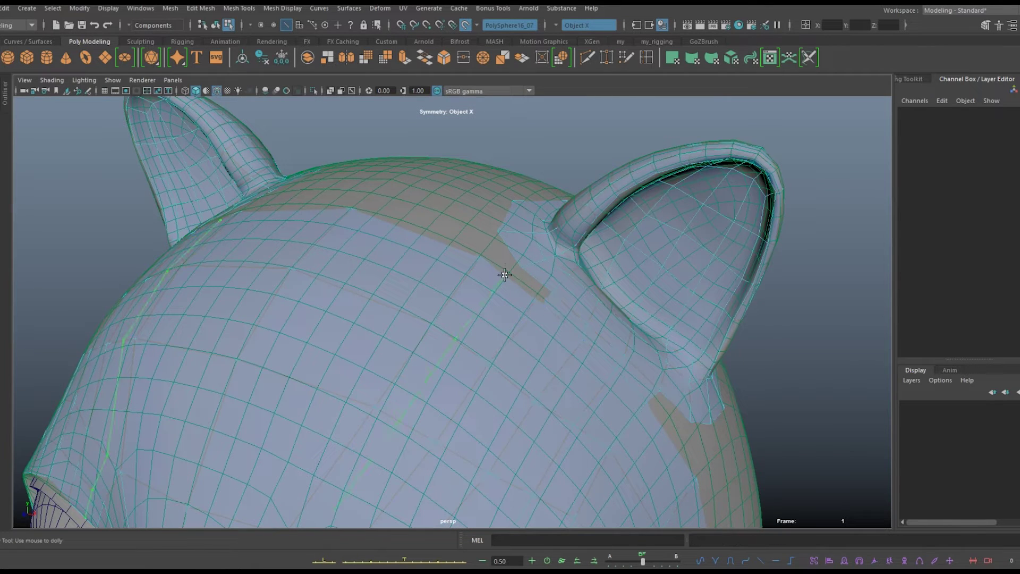
pyautogui.keyDown('alt'); pyautogui.moveTo(512, 264); pyautogui.dragTo(420, 361, button='right'); pyautogui.keyUp('alt')
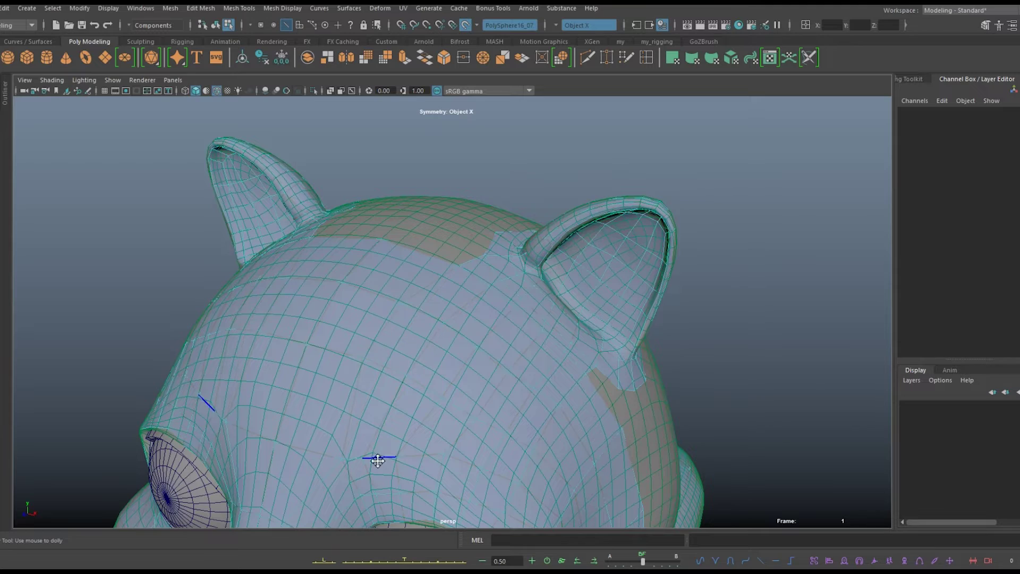
pyautogui.keyDown('alt'); pyautogui.moveTo(383, 458); pyautogui.dragTo(452, 319); pyautogui.keyUp('alt')
pyautogui.keyDown('alt'); pyautogui.moveTo(451, 319); pyautogui.dragTo(505, 265, button='right'); pyautogui.keyUp('alt')
pyautogui.keyDown('alt'); pyautogui.moveTo(504, 266); pyautogui.dragTo(520, 274, button='middle'); pyautogui.keyUp('alt')
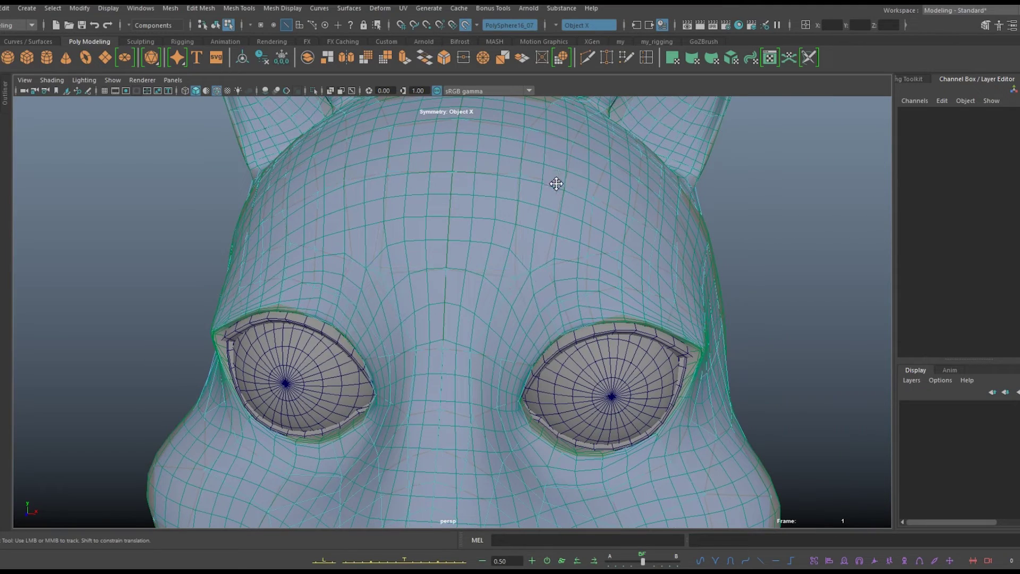
# Add a mirrored quad on the side of the head next to the ear
pyautogui.moveTo(675, 331)
pyautogui.keyDown('alt'); pyautogui.mouseDown()
pyautogui.moveTo(649, 228)
pyautogui.moveTo(467, 341)
pyautogui.mouseUp(); pyautogui.keyUp('alt')
pyautogui.keyDown('alt'); pyautogui.moveTo(467, 342); pyautogui.dragTo(382, 309, button='right'); pyautogui.keyUp('alt')
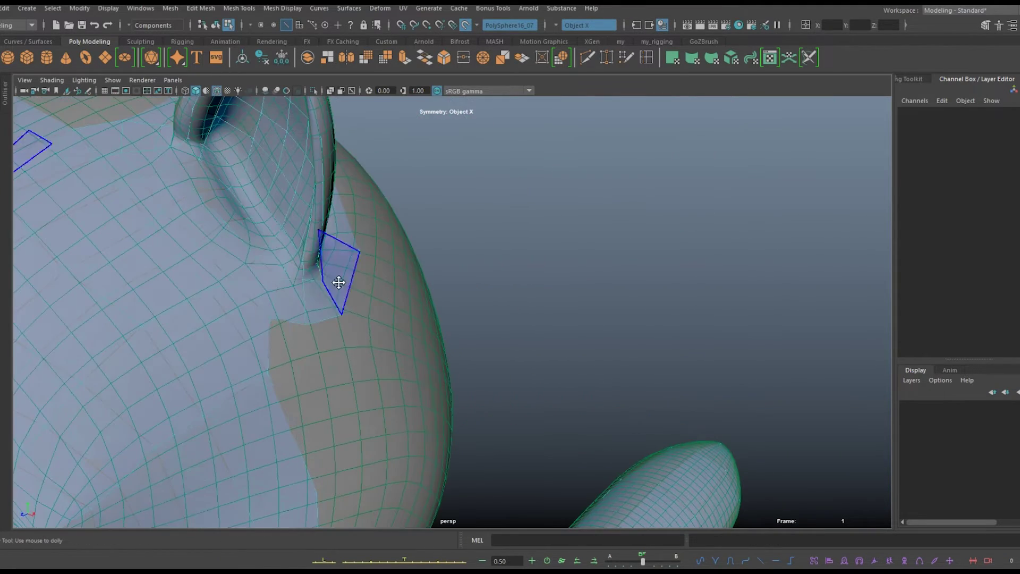
pyautogui.moveTo(370, 372)
pyautogui.keyDown('alt'); pyautogui.mouseDown()
pyautogui.moveTo(333, 344)
pyautogui.moveTo(472, 330)
pyautogui.mouseUp(); pyautogui.keyUp('alt')
pyautogui.moveTo(471, 330)
pyautogui.keyDown('alt'); pyautogui.mouseDown(button='right')
pyautogui.moveTo(483, 360)
pyautogui.moveTo(462, 381)
pyautogui.moveTo(479, 352)
pyautogui.mouseUp(button='right'); pyautogui.keyUp('alt')
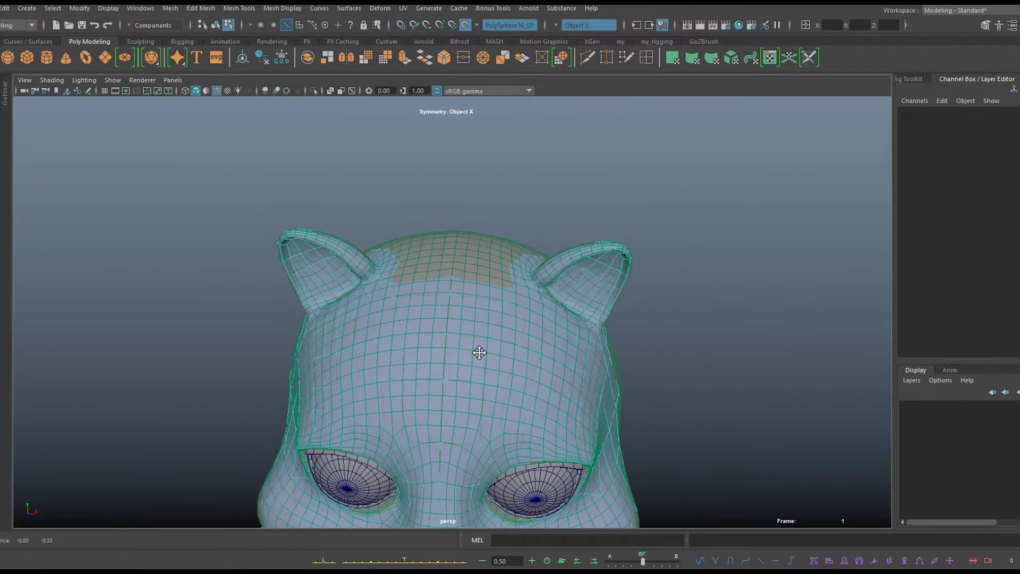
pyautogui.keyDown('alt'); pyautogui.moveTo(477, 305); pyautogui.dragTo(319, 345); pyautogui.keyUp('alt')
pyautogui.keyDown('alt'); pyautogui.moveTo(319, 345); pyautogui.dragTo(296, 358, button='right'); pyautogui.keyUp('alt')
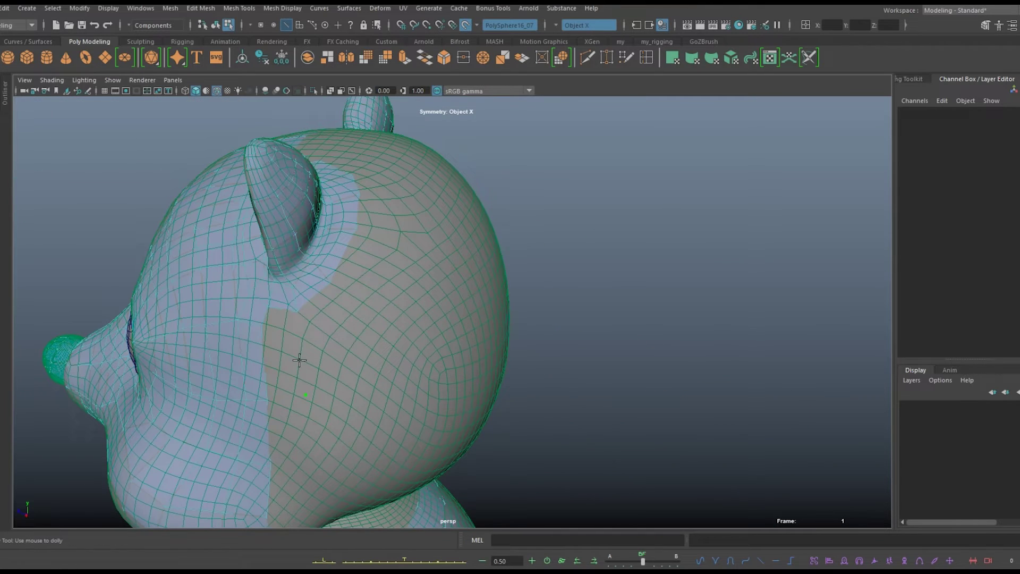
pyautogui.moveTo(417, 312)
pyautogui.keyDown('alt'); pyautogui.mouseDown()
pyautogui.moveTo(597, 304)
pyautogui.moveTo(591, 379)
pyautogui.moveTo(332, 340)
pyautogui.mouseUp(); pyautogui.keyUp('alt')
pyautogui.click(332, 340)
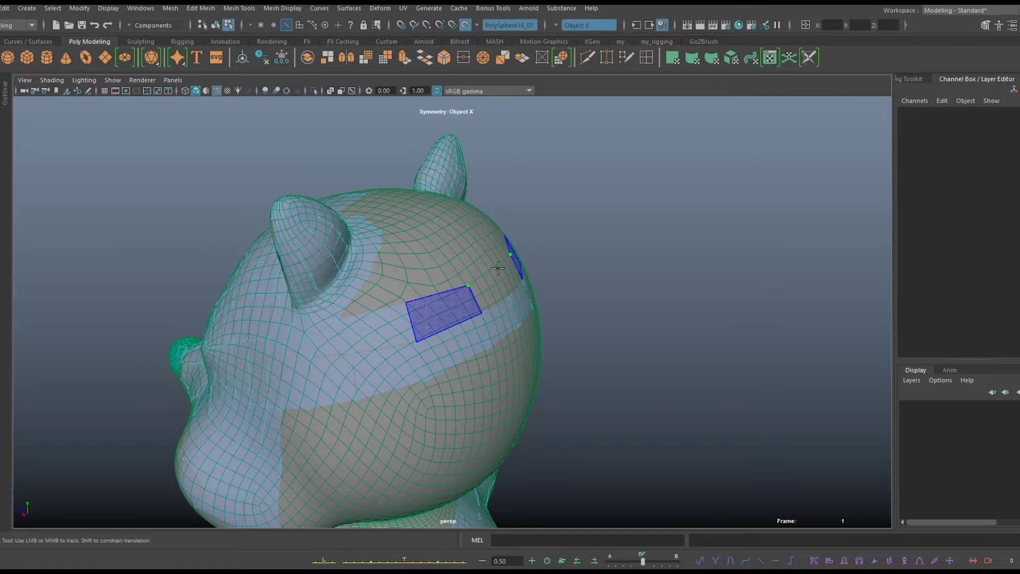
# Fill in retopology faces over the top of the head
pyautogui.keyDown('alt'); pyautogui.moveTo(386, 322); pyautogui.dragTo(552, 298); pyautogui.keyUp('alt')
pyautogui.keyDown('alt'); pyautogui.moveTo(552, 298); pyautogui.dragTo(552, 253, button='right'); pyautogui.keyUp('alt')
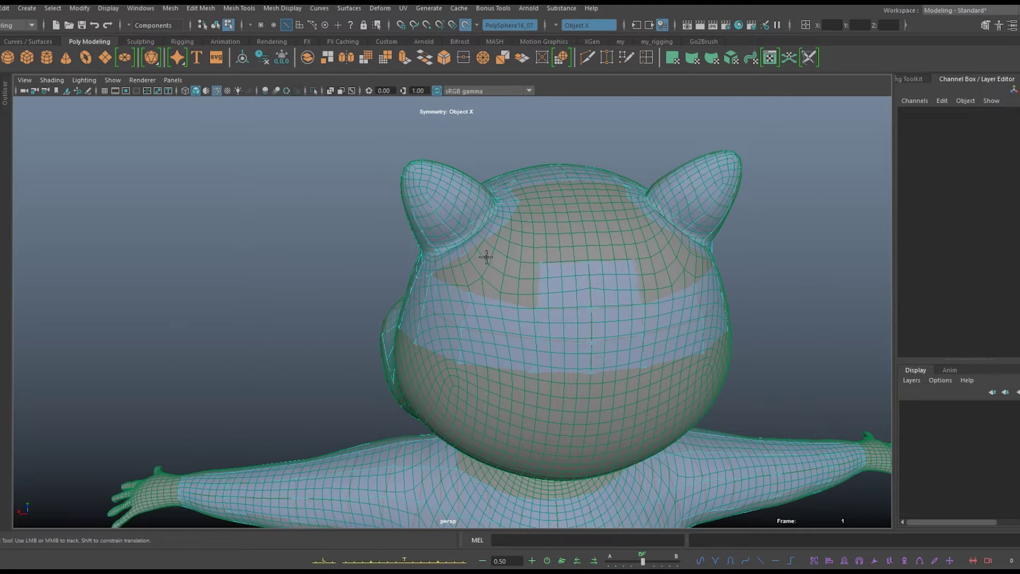
pyautogui.moveTo(558, 264); pyautogui.dragTo(475, 389)
pyautogui.scroll(2, 590, 356)
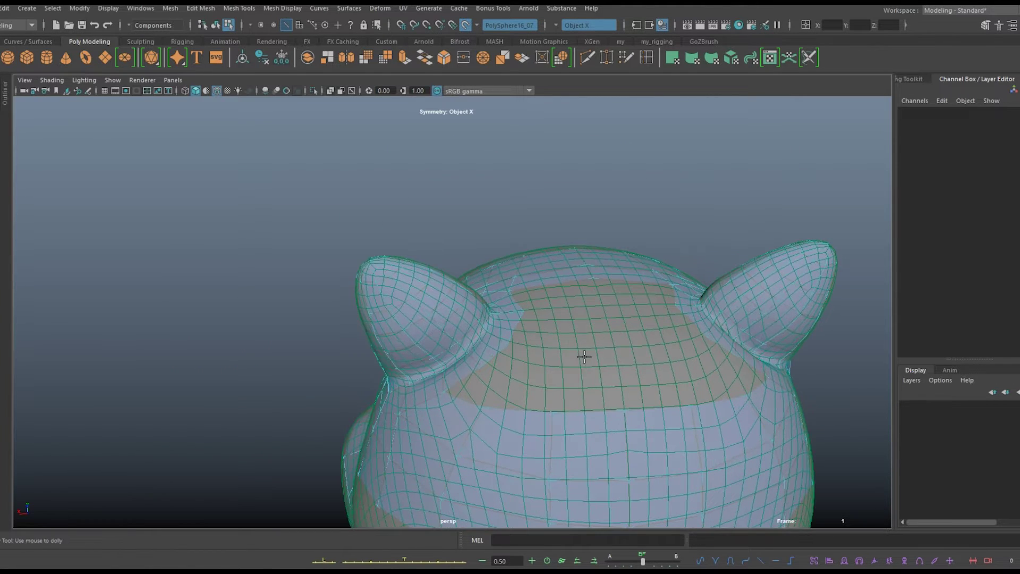
pyautogui.keyDown('alt'); pyautogui.moveTo(610, 376); pyautogui.dragTo(466, 359, button='middle'); pyautogui.keyUp('alt')
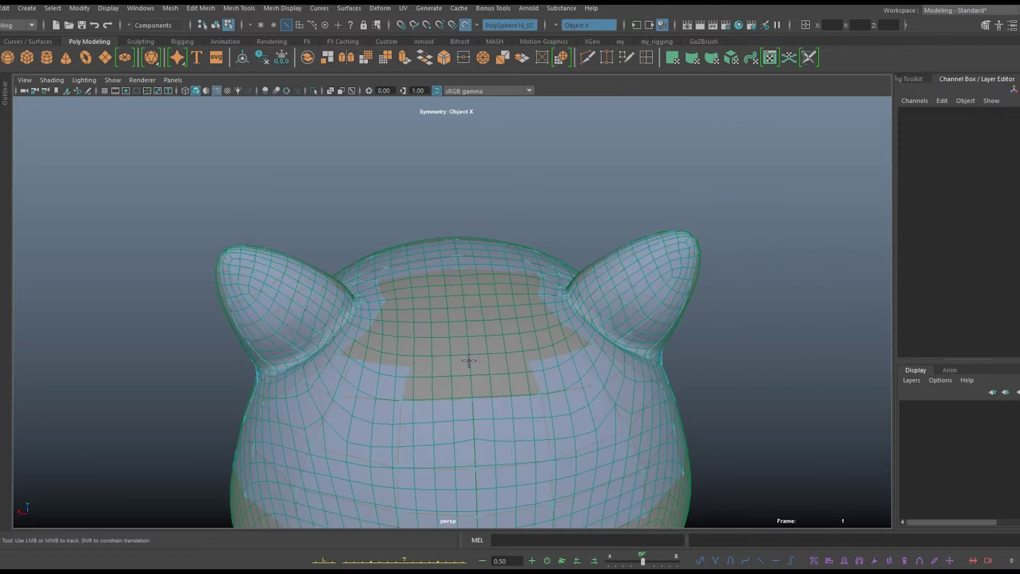
pyautogui.keyDown('ctrl'); pyautogui.moveTo(421, 342); pyautogui.dragTo(437, 303); pyautogui.keyUp('ctrl')
pyautogui.moveTo(514, 346)
pyautogui.keyDown('alt'); pyautogui.mouseDown()
pyautogui.moveTo(340, 420)
pyautogui.moveTo(373, 447)
pyautogui.mouseUp(); pyautogui.keyUp('alt')
# Add two more faces on top of the head and review the head's right side
pyautogui.moveTo(384, 392)
pyautogui.keyDown('alt'); pyautogui.mouseDown()
pyautogui.moveTo(455, 412)
pyautogui.moveTo(417, 477)
pyautogui.moveTo(478, 404)
pyautogui.mouseUp(); pyautogui.keyUp('alt')
pyautogui.keyDown('alt'); pyautogui.moveTo(479, 404); pyautogui.dragTo(528, 336, button='right'); pyautogui.keyUp('alt')
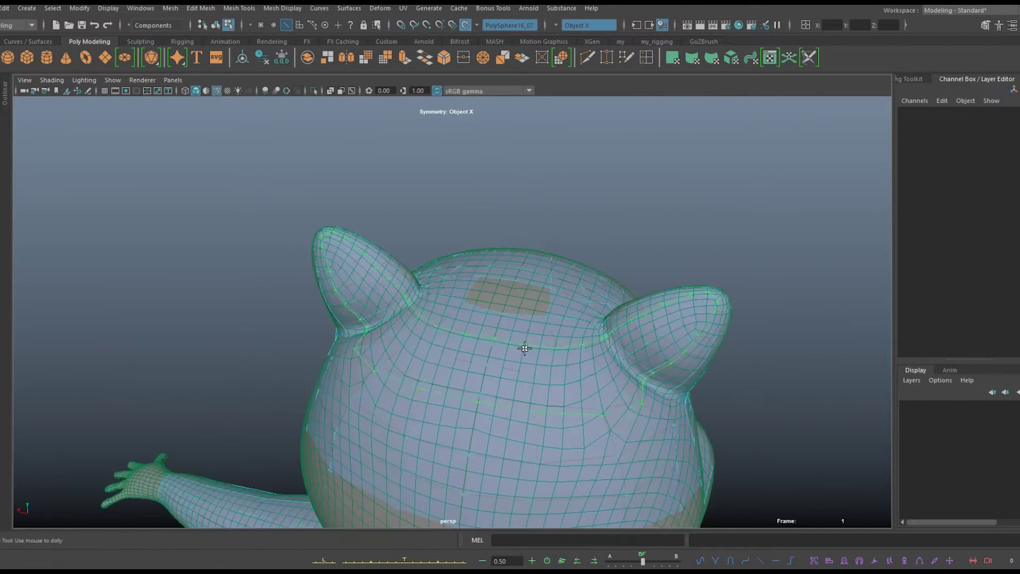
pyautogui.keyDown('alt'); pyautogui.moveTo(578, 428); pyautogui.dragTo(673, 377, button='middle'); pyautogui.keyUp('alt')
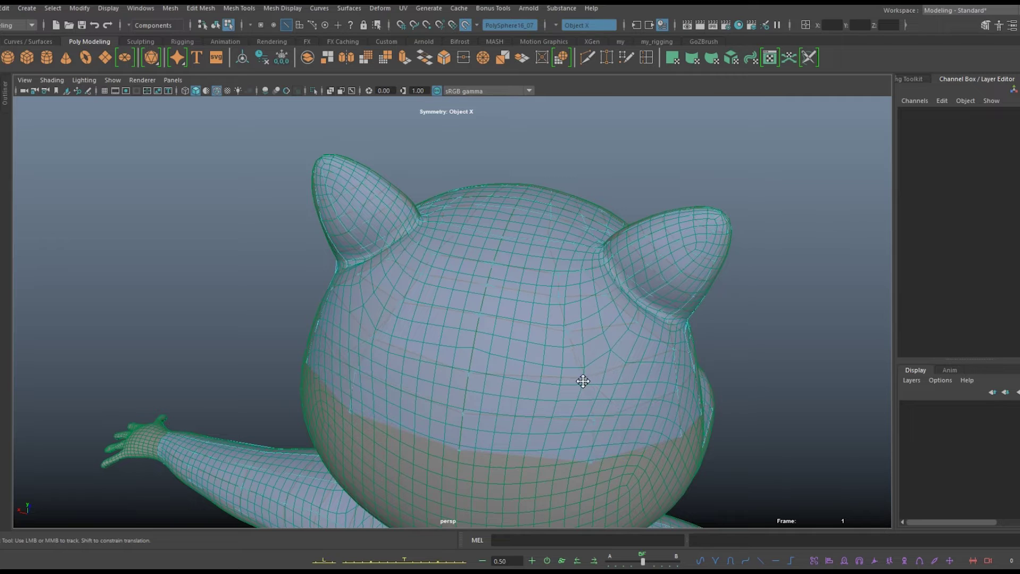
pyautogui.click(498, 223)
pyautogui.scroll(2, 498, 224)
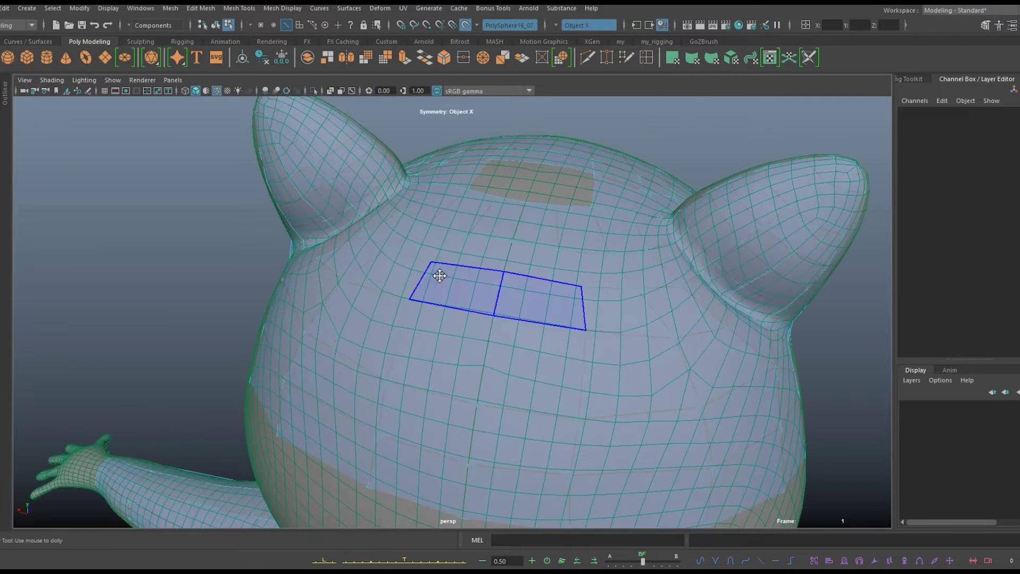
pyautogui.keyDown('alt'); pyautogui.moveTo(304, 385); pyautogui.dragTo(404, 280); pyautogui.keyUp('alt')
pyautogui.keyDown('alt'); pyautogui.moveTo(363, 379); pyautogui.dragTo(361, 303, button='right'); pyautogui.keyUp('alt')
pyautogui.moveTo(361, 302)
pyautogui.keyDown('alt'); pyautogui.mouseDown()
pyautogui.moveTo(583, 218)
pyautogui.moveTo(405, 282)
pyautogui.moveTo(740, 344)
pyautogui.moveTo(478, 266)
pyautogui.moveTo(354, 299)
pyautogui.moveTo(391, 245)
pyautogui.moveTo(269, 318)
pyautogui.mouseUp(); pyautogui.keyUp('alt')
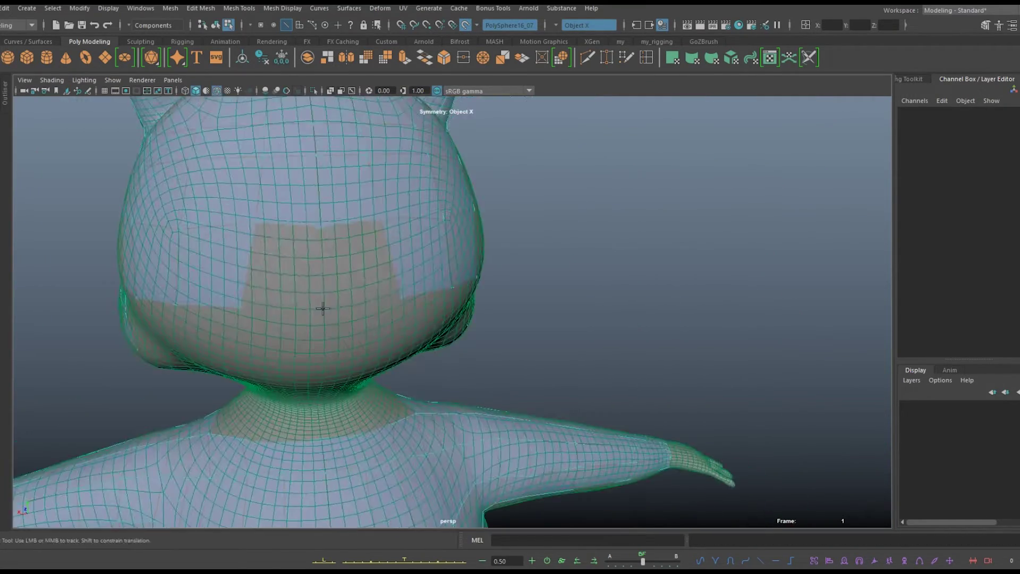
# Inspect the back of the head, cheek and neck from several angles
pyautogui.keyDown('alt'); pyautogui.moveTo(154, 394); pyautogui.dragTo(341, 244, button='right'); pyautogui.keyUp('alt')
pyautogui.keyDown('alt'); pyautogui.moveTo(225, 199); pyautogui.dragTo(483, 257); pyautogui.keyUp('alt')
pyautogui.moveTo(483, 257)
pyautogui.keyDown('alt'); pyautogui.mouseDown(button='right')
pyautogui.moveTo(592, 325)
pyautogui.moveTo(652, 256)
pyautogui.mouseUp(button='right'); pyautogui.keyUp('alt')
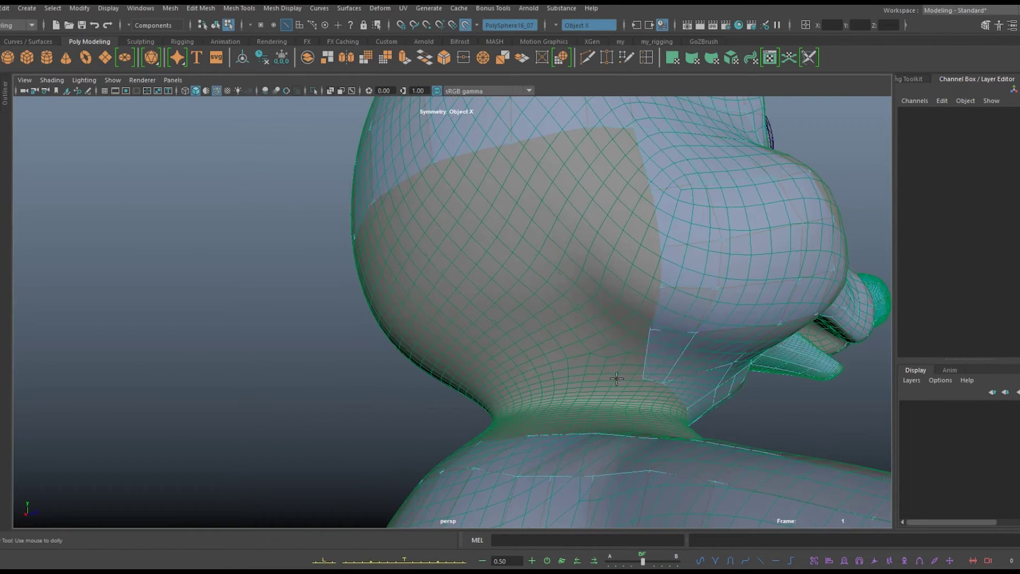
pyautogui.keyDown('alt'); pyautogui.moveTo(581, 351); pyautogui.dragTo(592, 380); pyautogui.keyUp('alt')
pyautogui.keyDown('alt'); pyautogui.moveTo(592, 380); pyautogui.dragTo(529, 438, button='middle'); pyautogui.keyUp('alt')
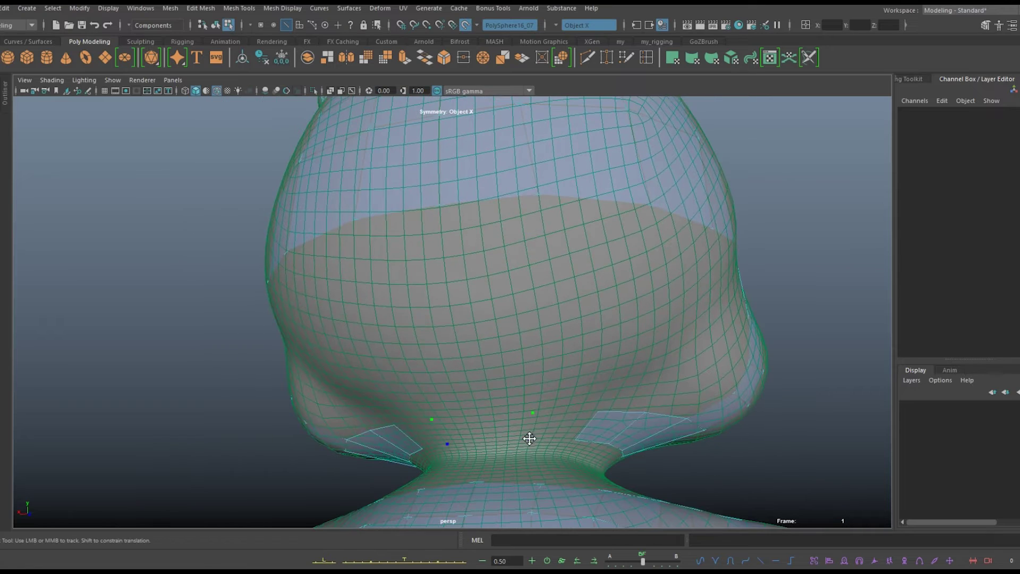
pyautogui.keyDown('alt'); pyautogui.moveTo(488, 439); pyautogui.dragTo(633, 398, button='right'); pyautogui.keyUp('alt')
pyautogui.keyDown('alt'); pyautogui.moveTo(633, 399); pyautogui.dragTo(724, 358); pyautogui.keyUp('alt')
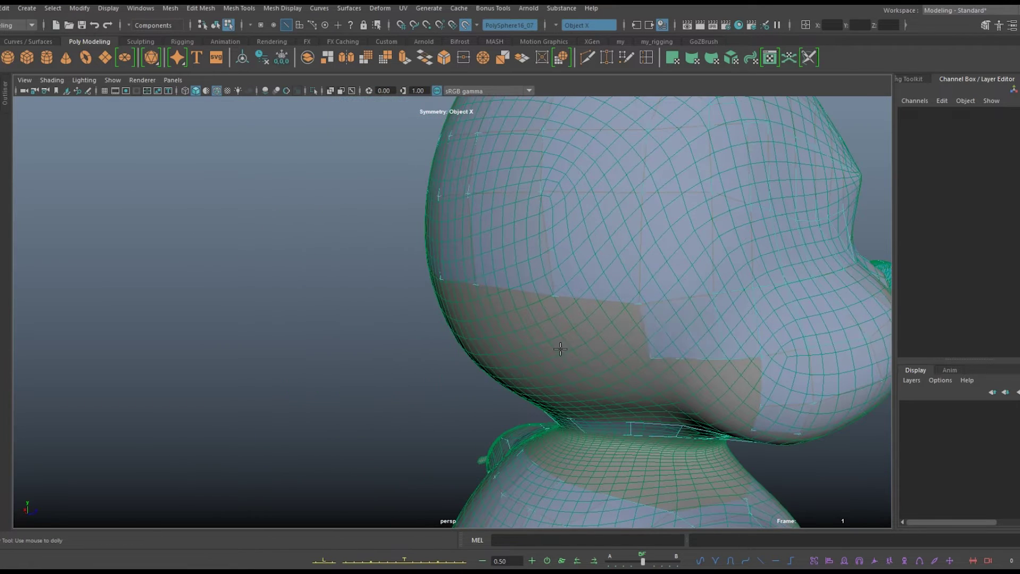
pyautogui.keyDown('alt'); pyautogui.moveTo(724, 358); pyautogui.dragTo(642, 373, button='right'); pyautogui.keyUp('alt')
pyautogui.keyDown('alt'); pyautogui.moveTo(642, 372); pyautogui.dragTo(628, 289); pyautogui.keyUp('alt')
pyautogui.keyDown('alt'); pyautogui.moveTo(629, 289); pyautogui.dragTo(627, 167, button='right'); pyautogui.keyUp('alt')
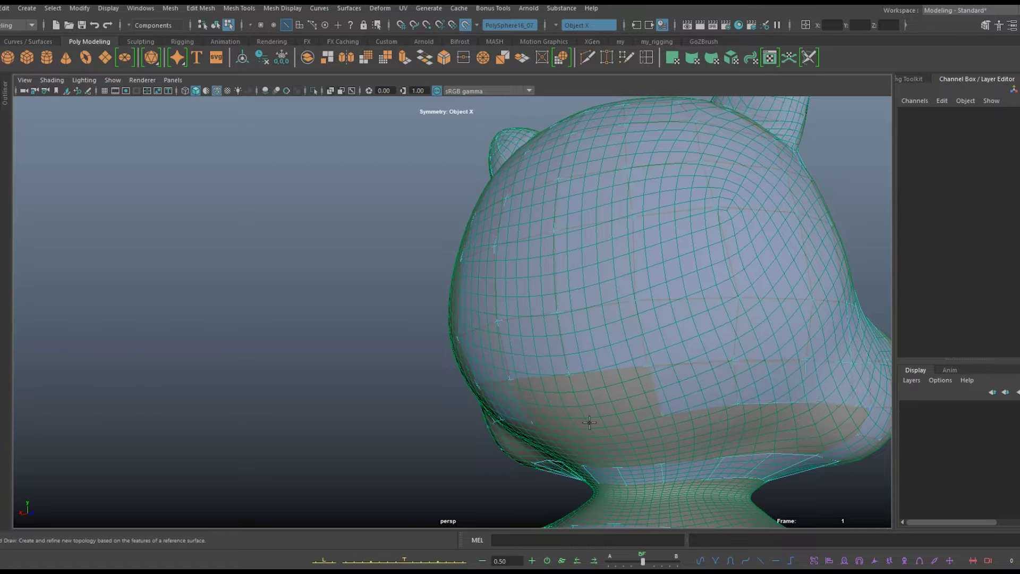
# Check the underside of the head, frame the whole squirrel and make the sculpt not live
pyautogui.keyDown('alt'); pyautogui.moveTo(738, 403); pyautogui.dragTo(619, 280); pyautogui.keyUp('alt')
pyautogui.keyDown('alt'); pyautogui.moveTo(620, 280); pyautogui.dragTo(808, 307, button='right'); pyautogui.keyUp('alt')
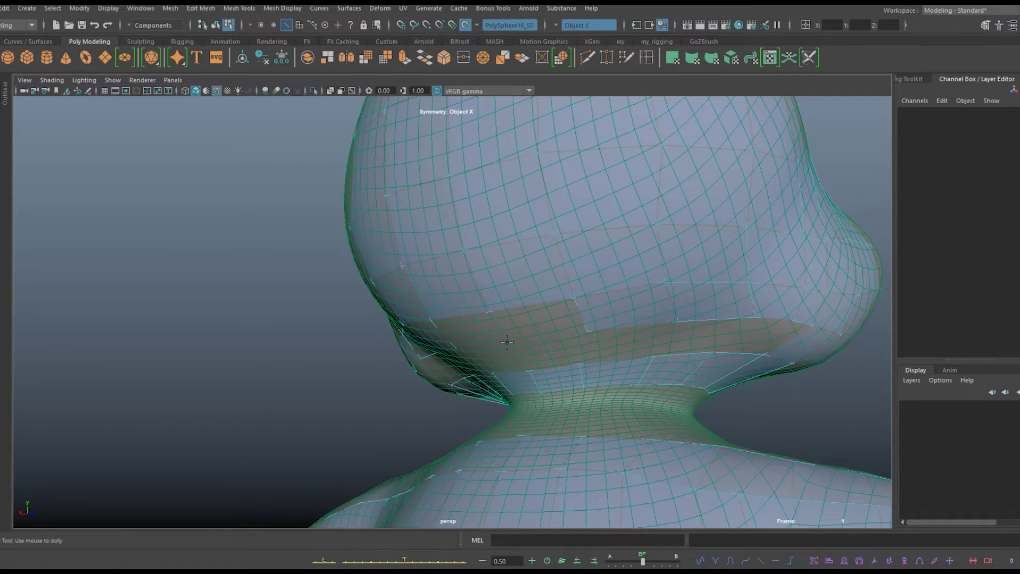
pyautogui.keyDown('alt'); pyautogui.moveTo(501, 337); pyautogui.dragTo(326, 406); pyautogui.keyUp('alt')
pyautogui.keyDown('alt'); pyautogui.moveTo(326, 405); pyautogui.dragTo(433, 303, button='right'); pyautogui.keyUp('alt')
pyautogui.keyDown('alt'); pyautogui.moveTo(432, 302); pyautogui.dragTo(584, 318); pyautogui.keyUp('alt')
pyautogui.keyDown('alt'); pyautogui.moveTo(585, 319); pyautogui.dragTo(668, 330, button='middle'); pyautogui.keyUp('alt')
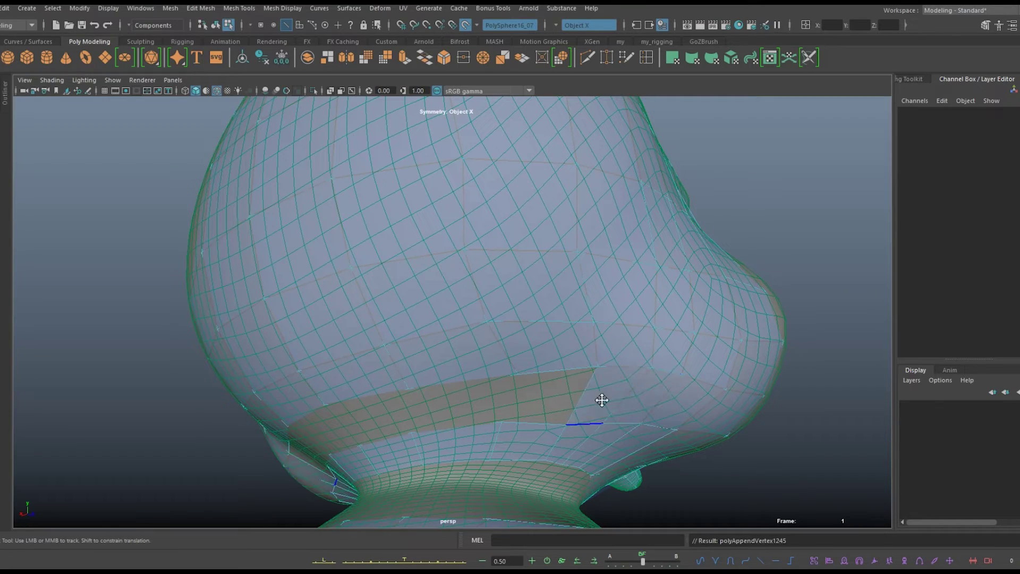
pyautogui.keyDown('alt'); pyautogui.moveTo(529, 396); pyautogui.dragTo(383, 387); pyautogui.keyUp('alt')
pyautogui.keyDown('alt'); pyautogui.moveTo(661, 392); pyautogui.dragTo(585, 345, button='right'); pyautogui.keyUp('alt')
pyautogui.keyDown('alt'); pyautogui.moveTo(585, 345); pyautogui.dragTo(546, 329, button='middle'); pyautogui.keyUp('alt')
pyautogui.scroll(-3, 546, 329)
pyautogui.moveTo(562, 241); pyautogui.dragTo(549, 289, button='right')
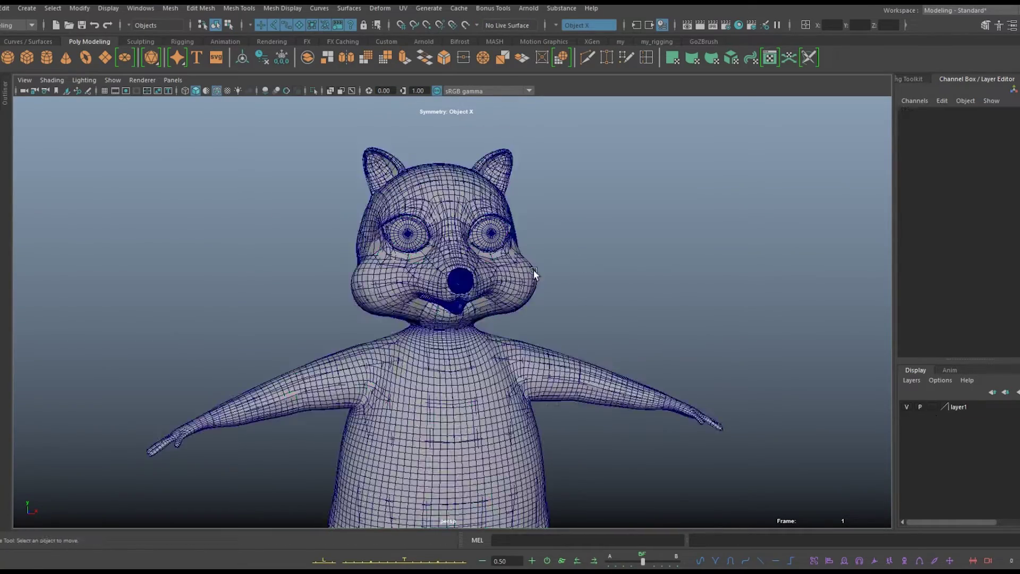
# Make the sculpt live again and place new Quad Draw quads at the neck
pyautogui.press('1')
pyautogui.moveTo(611, 329)
pyautogui.keyDown('alt'); pyautogui.mouseDown()
pyautogui.moveTo(428, 329)
pyautogui.moveTo(668, 331)
pyautogui.moveTo(645, 383)
pyautogui.moveTo(662, 345)
pyautogui.mouseUp(); pyautogui.keyUp('alt')
pyautogui.press('3')
pyautogui.click(465, 25)
pyautogui.click(626, 57)
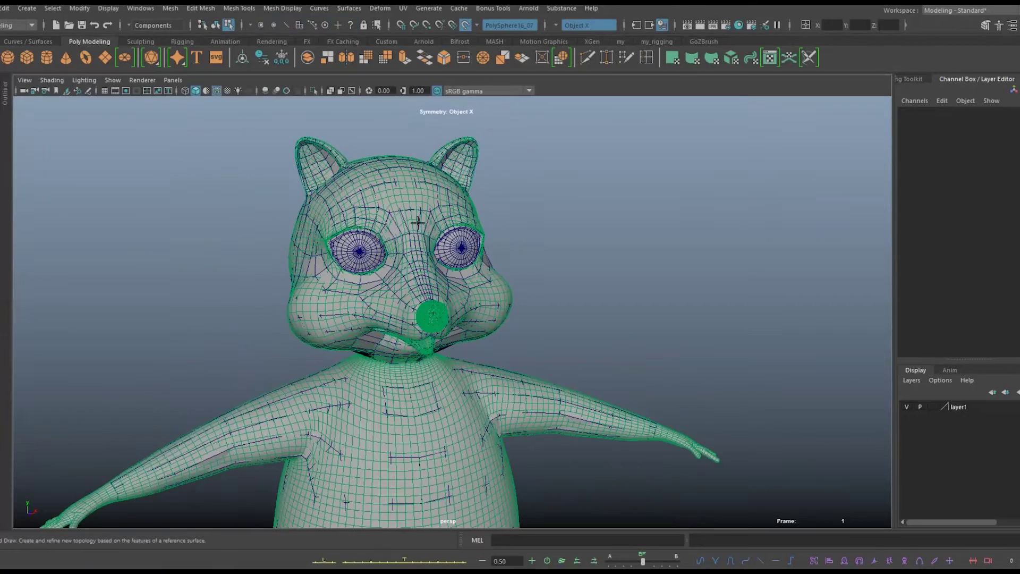
pyautogui.keyDown('alt'); pyautogui.moveTo(446, 287); pyautogui.dragTo(521, 287); pyautogui.keyUp('alt')
pyautogui.keyDown('alt'); pyautogui.moveTo(521, 286); pyautogui.dragTo(444, 283, button='right'); pyautogui.keyUp('alt')
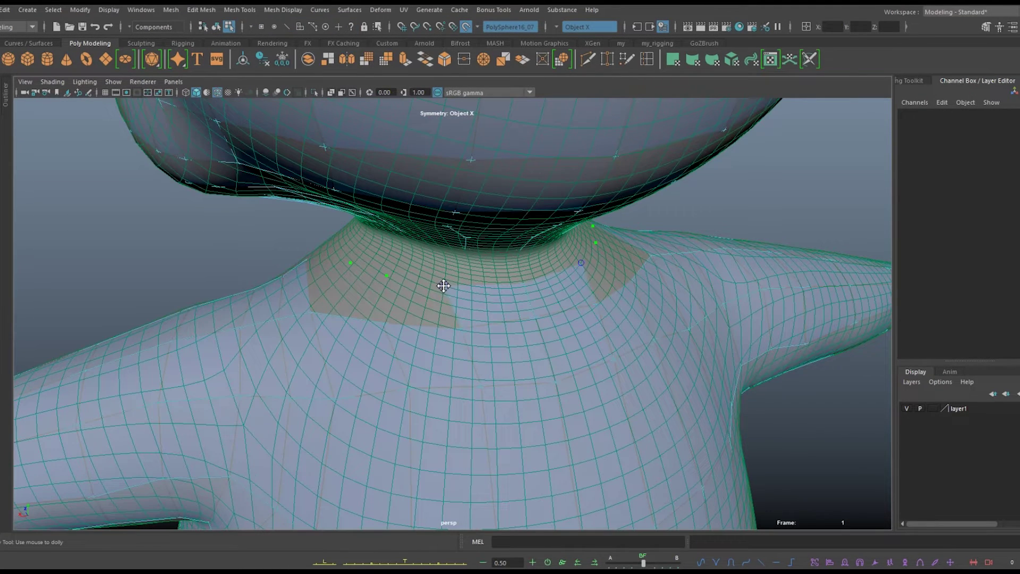
pyautogui.keyDown('shift'); pyautogui.click(353, 287); pyautogui.keyUp('shift')
# Orbit around the neck, chin and torso to check where the head meets the body
pyautogui.moveTo(354, 262)
pyautogui.keyDown('alt'); pyautogui.mouseDown()
pyautogui.moveTo(462, 360)
pyautogui.moveTo(372, 319)
pyautogui.moveTo(417, 365)
pyautogui.moveTo(574, 396)
pyautogui.moveTo(524, 489)
pyautogui.mouseUp(); pyautogui.keyUp('alt')
pyautogui.keyDown('alt'); pyautogui.moveTo(523, 489); pyautogui.dragTo(606, 429, button='middle'); pyautogui.keyUp('alt')
pyautogui.keyDown('alt'); pyautogui.moveTo(645, 419); pyautogui.dragTo(380, 423); pyautogui.keyUp('alt')
pyautogui.keyDown('alt'); pyautogui.moveTo(380, 423); pyautogui.dragTo(335, 357, button='right'); pyautogui.keyUp('alt')
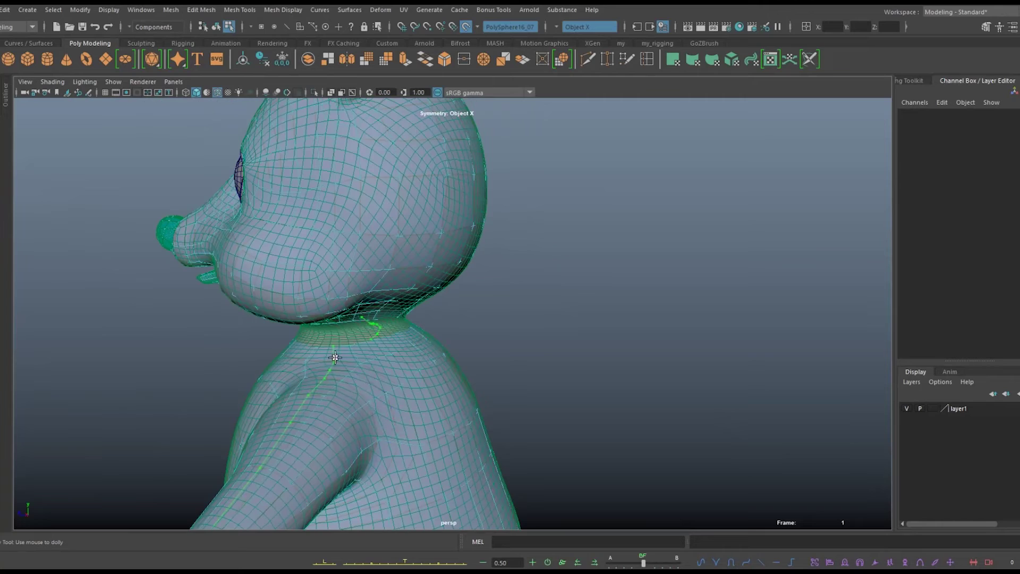
pyautogui.keyDown('alt'); pyautogui.moveTo(334, 358); pyautogui.dragTo(307, 305); pyautogui.keyUp('alt')
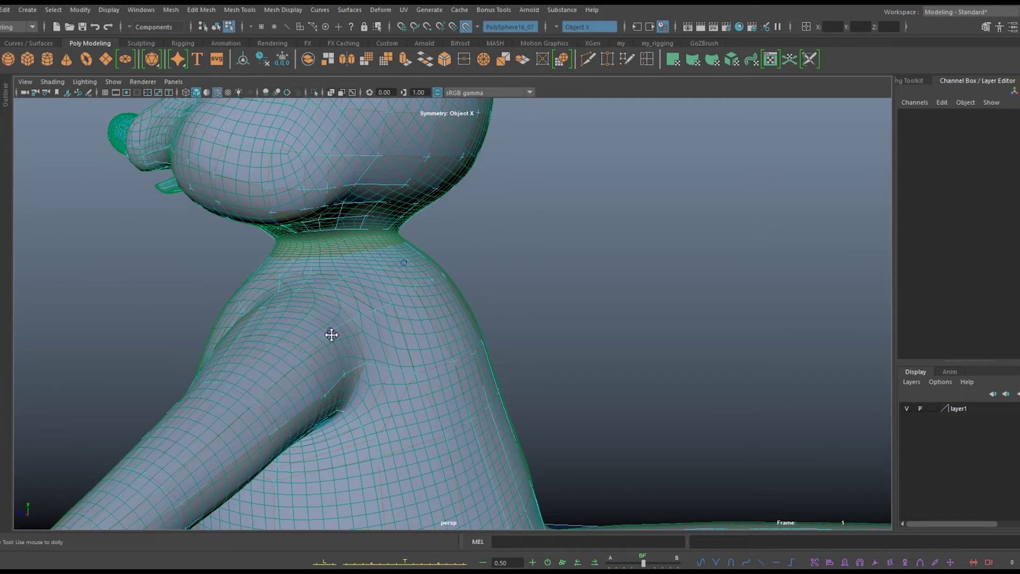
pyautogui.keyDown('alt'); pyautogui.moveTo(147, 473); pyautogui.dragTo(209, 361, button='middle'); pyautogui.keyUp('alt')
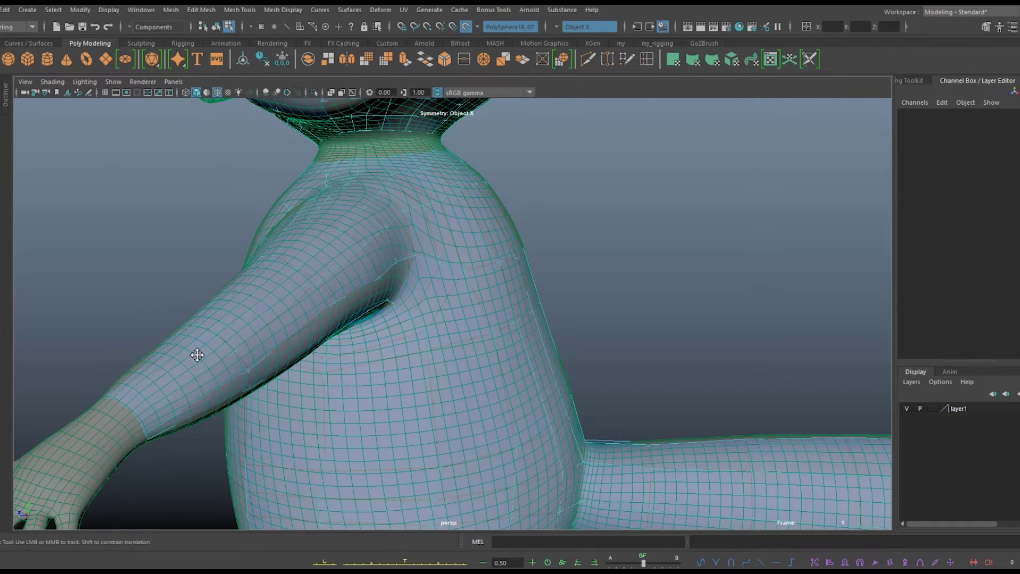
pyautogui.keyDown('alt'); pyautogui.moveTo(197, 355); pyautogui.dragTo(459, 211); pyautogui.keyUp('alt')
pyautogui.keyDown('alt'); pyautogui.moveTo(640, 312); pyautogui.dragTo(417, 270); pyautogui.keyUp('alt')
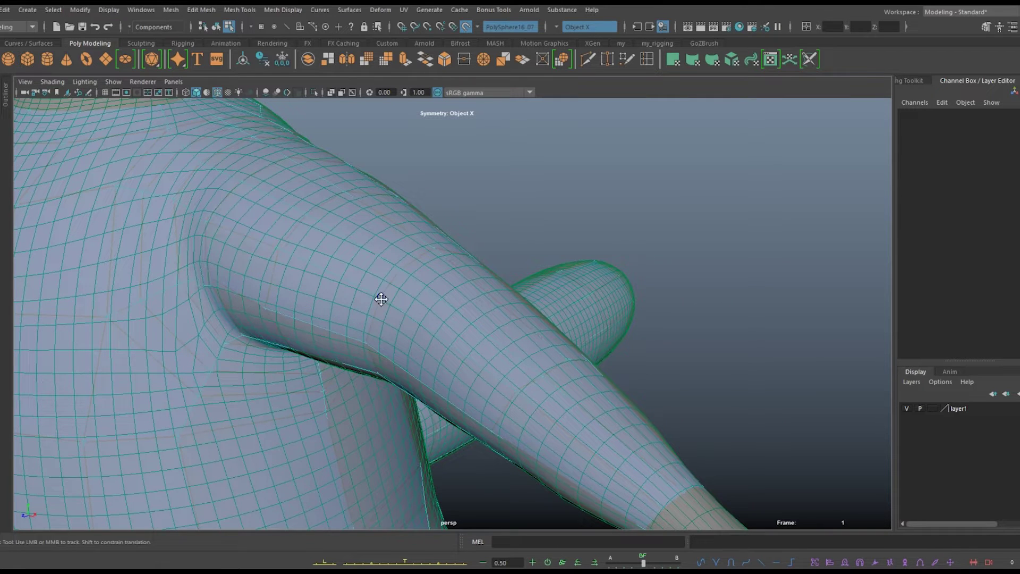
pyautogui.moveTo(685, 492)
pyautogui.keyDown('alt'); pyautogui.mouseDown()
pyautogui.moveTo(385, 369)
pyautogui.moveTo(241, 394)
pyautogui.moveTo(301, 417)
pyautogui.mouseUp(); pyautogui.keyUp('alt')
pyautogui.keyDown('alt'); pyautogui.moveTo(301, 417); pyautogui.dragTo(351, 343, button='right'); pyautogui.keyUp('alt')
pyautogui.keyDown('alt'); pyautogui.moveTo(367, 338); pyautogui.dragTo(383, 275, button='middle'); pyautogui.keyUp('alt')
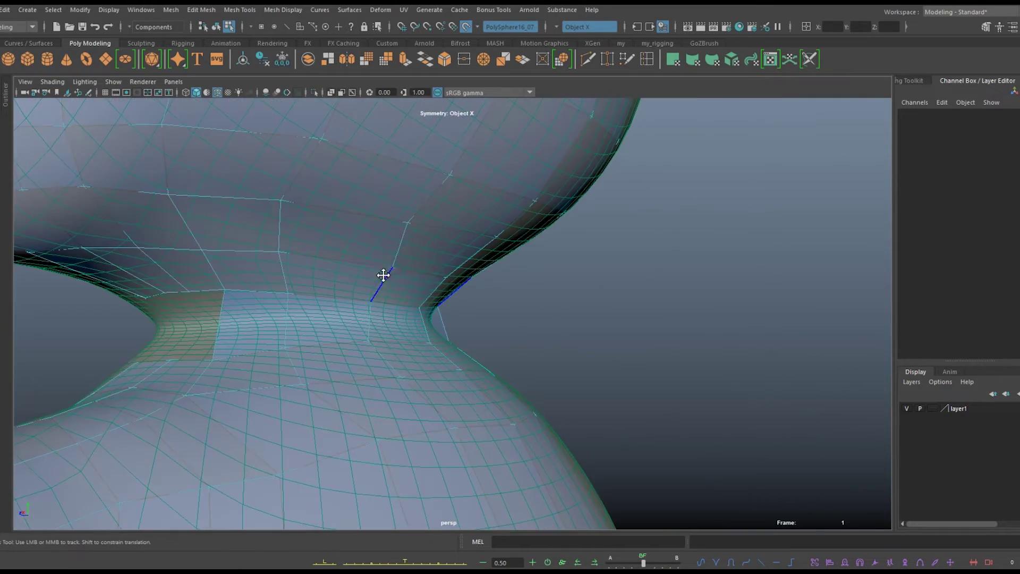
pyautogui.keyDown('alt'); pyautogui.moveTo(203, 415); pyautogui.dragTo(276, 263, button='right'); pyautogui.keyUp('alt')
# Select two edge loops on the head and review the whole character down to the hand
pyautogui.doubleClick(431, 238)
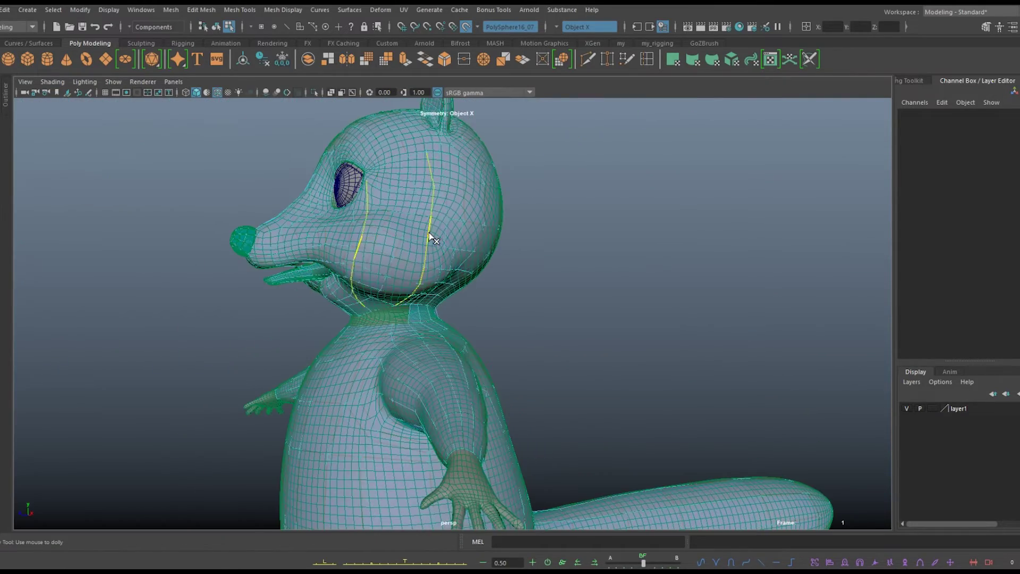
pyautogui.keyDown('alt'); pyautogui.moveTo(431, 239); pyautogui.dragTo(313, 223, button='right'); pyautogui.keyUp('alt')
pyautogui.keyDown('alt'); pyautogui.moveTo(313, 223); pyautogui.dragTo(346, 214); pyautogui.keyUp('alt')
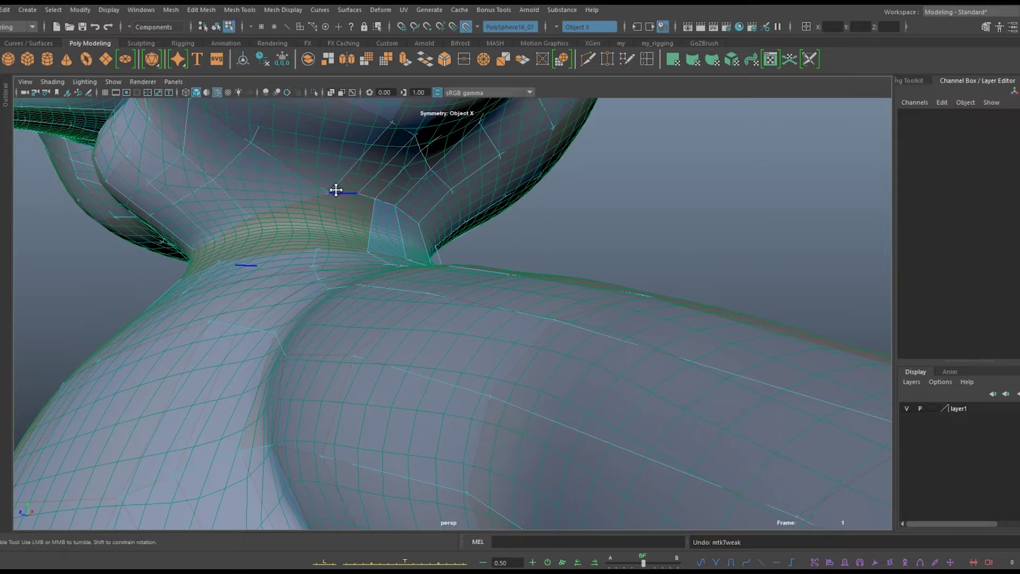
pyautogui.keyDown('alt'); pyautogui.moveTo(283, 239); pyautogui.dragTo(346, 284); pyautogui.keyUp('alt')
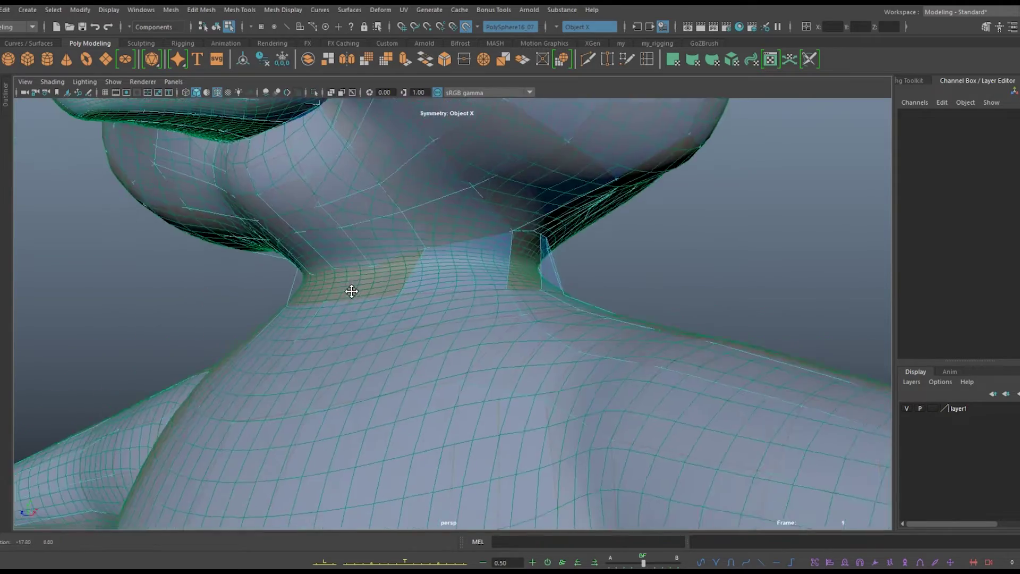
pyautogui.moveTo(346, 284)
pyautogui.keyDown('alt'); pyautogui.mouseDown(button='right')
pyautogui.moveTo(488, 315)
pyautogui.moveTo(603, 285)
pyautogui.mouseUp(button='right'); pyautogui.keyUp('alt')
pyautogui.moveTo(604, 285)
pyautogui.keyDown('alt'); pyautogui.mouseDown()
pyautogui.moveTo(648, 359)
pyautogui.moveTo(753, 356)
pyautogui.moveTo(555, 303)
pyautogui.moveTo(476, 348)
pyautogui.mouseUp(); pyautogui.keyUp('alt')
pyautogui.moveTo(476, 349)
pyautogui.keyDown('alt'); pyautogui.mouseDown(button='right')
pyautogui.moveTo(592, 278)
pyautogui.moveTo(519, 312)
pyautogui.mouseUp(button='right'); pyautogui.keyUp('alt')
pyautogui.moveTo(519, 312)
pyautogui.keyDown('alt'); pyautogui.mouseDown(button='middle')
pyautogui.moveTo(362, 279)
pyautogui.moveTo(341, 352)
pyautogui.moveTo(409, 244)
pyautogui.moveTo(290, 461)
pyautogui.mouseUp(button='middle'); pyautogui.keyUp('alt')
pyautogui.scroll(3, 362, 279)
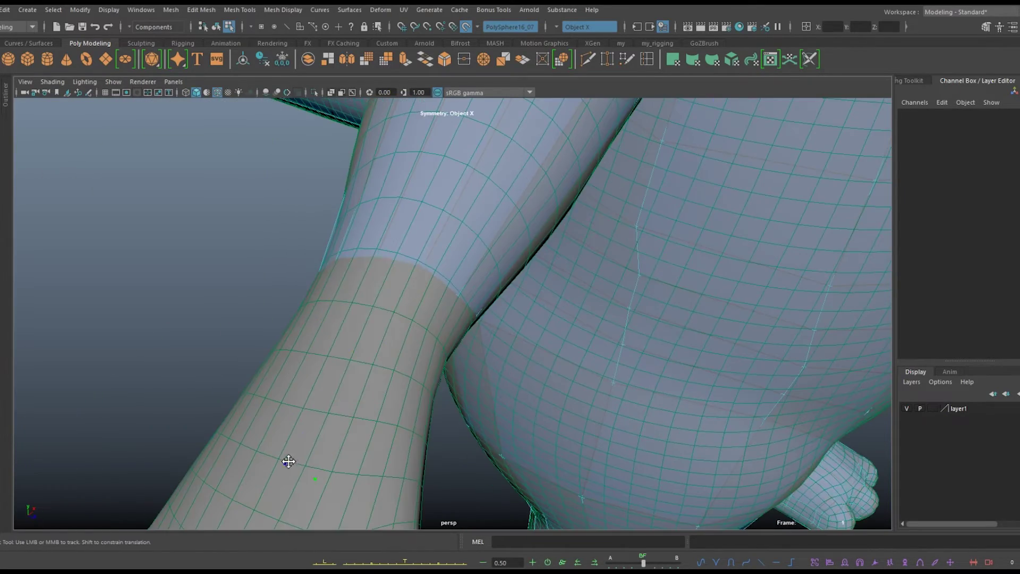
# Frame the forearm and hand in a close, horizontal view
pyautogui.moveTo(257, 448)
pyautogui.keyDown('alt'); pyautogui.mouseDown()
pyautogui.moveTo(334, 327)
pyautogui.moveTo(576, 305)
pyautogui.mouseUp(); pyautogui.keyUp('alt')
pyautogui.keyDown('alt'); pyautogui.moveTo(576, 305); pyautogui.dragTo(157, 280, button='middle'); pyautogui.keyUp('alt')
pyautogui.scroll(3, 173, 200)
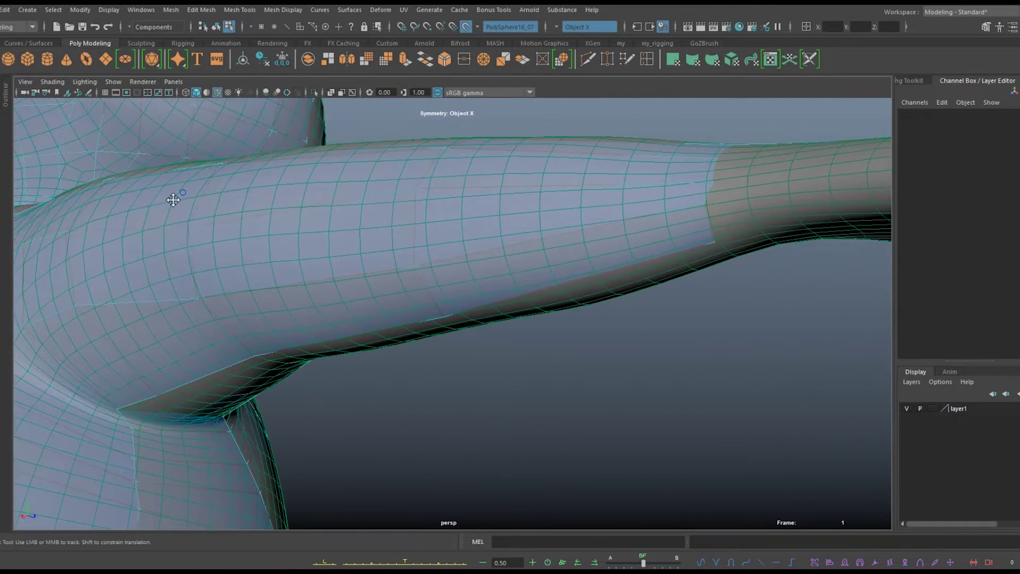
pyautogui.keyDown('alt'); pyautogui.moveTo(608, 138); pyautogui.dragTo(412, 223, button='right'); pyautogui.keyUp('alt')
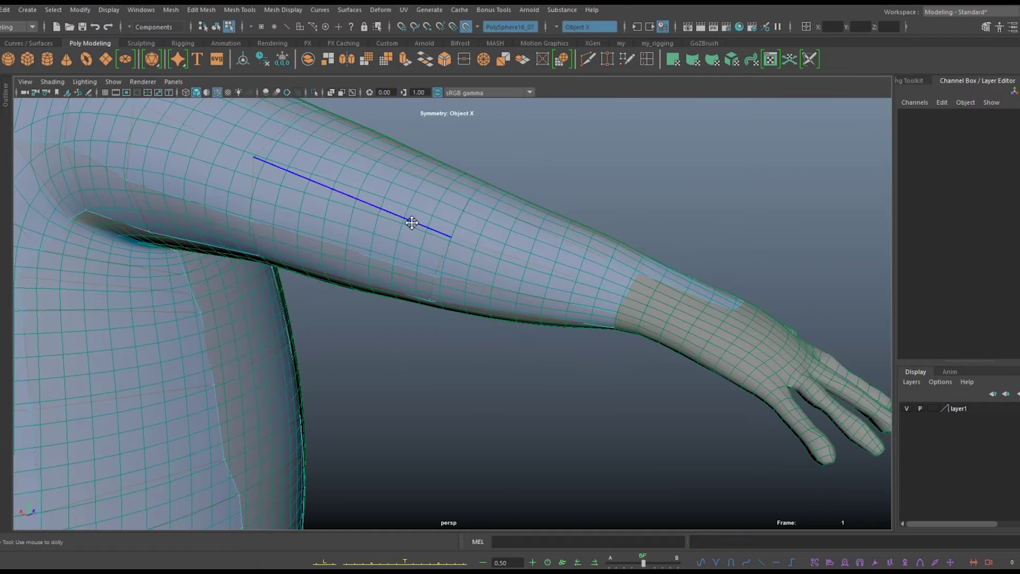
pyautogui.moveTo(731, 315)
pyautogui.keyDown('alt'); pyautogui.mouseDown()
pyautogui.moveTo(792, 342)
pyautogui.moveTo(587, 298)
pyautogui.mouseUp(); pyautogui.keyUp('alt')
pyautogui.keyDown('alt'); pyautogui.moveTo(588, 298); pyautogui.dragTo(554, 205, button='right'); pyautogui.keyUp('alt')
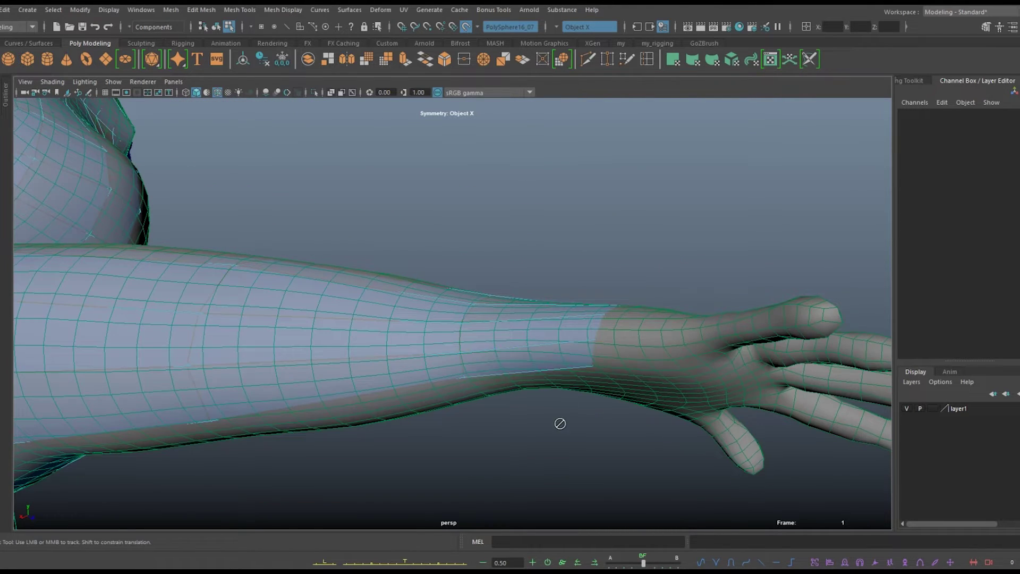
pyautogui.keyDown('alt'); pyautogui.moveTo(560, 423); pyautogui.dragTo(615, 339); pyautogui.keyUp('alt')
# Work quads along the forearm to the wrist and bring up the mesh's marking menu
pyautogui.keyDown('alt'); pyautogui.moveTo(625, 338); pyautogui.dragTo(467, 308, button='middle'); pyautogui.keyUp('alt')
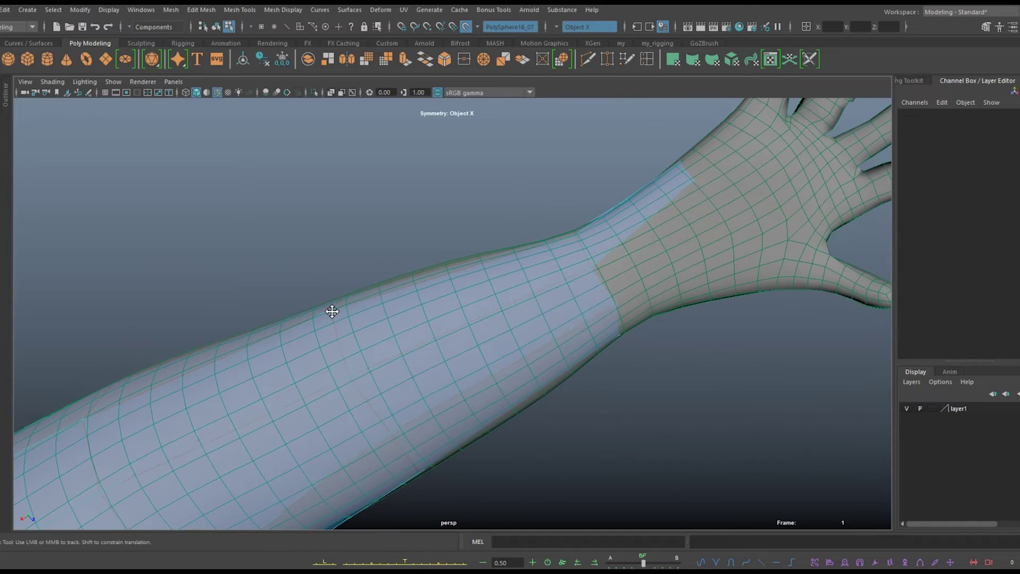
pyautogui.moveTo(646, 294)
pyautogui.keyDown('alt'); pyautogui.mouseDown()
pyautogui.moveTo(413, 210)
pyautogui.moveTo(524, 312)
pyautogui.moveTo(435, 401)
pyautogui.moveTo(398, 387)
pyautogui.moveTo(521, 382)
pyautogui.mouseUp(); pyautogui.keyUp('alt')
pyautogui.keyDown('alt'); pyautogui.moveTo(522, 382); pyautogui.dragTo(511, 329, button='middle'); pyautogui.keyUp('alt')
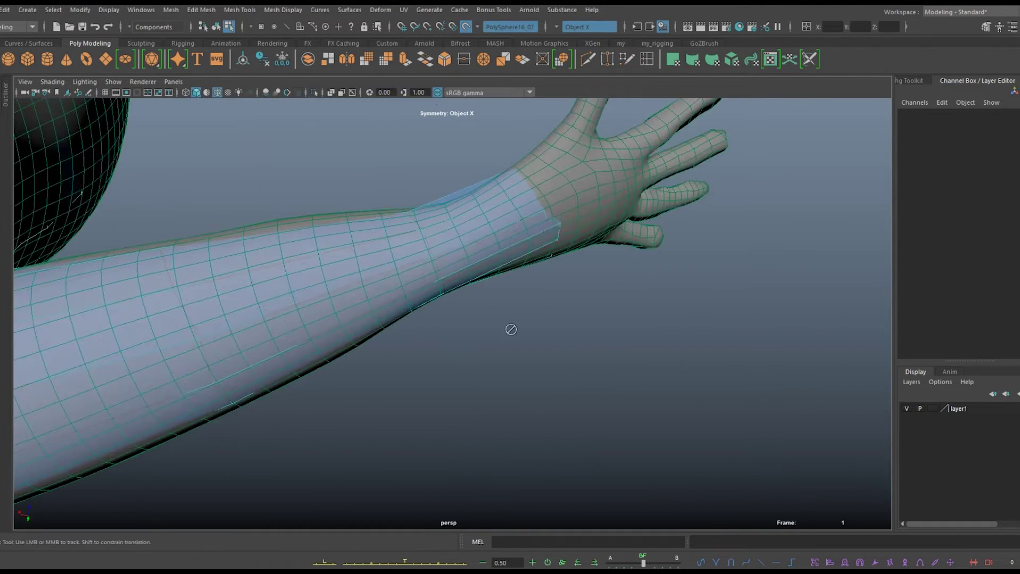
pyautogui.keyDown('alt'); pyautogui.moveTo(548, 215); pyautogui.dragTo(469, 313, button='middle'); pyautogui.keyUp('alt')
pyautogui.moveTo(442, 319)
pyautogui.keyDown('alt'); pyautogui.mouseDown()
pyautogui.moveTo(469, 467)
pyautogui.moveTo(517, 403)
pyautogui.moveTo(405, 246)
pyautogui.mouseUp(); pyautogui.keyUp('alt')
pyautogui.rightClick(405, 246)
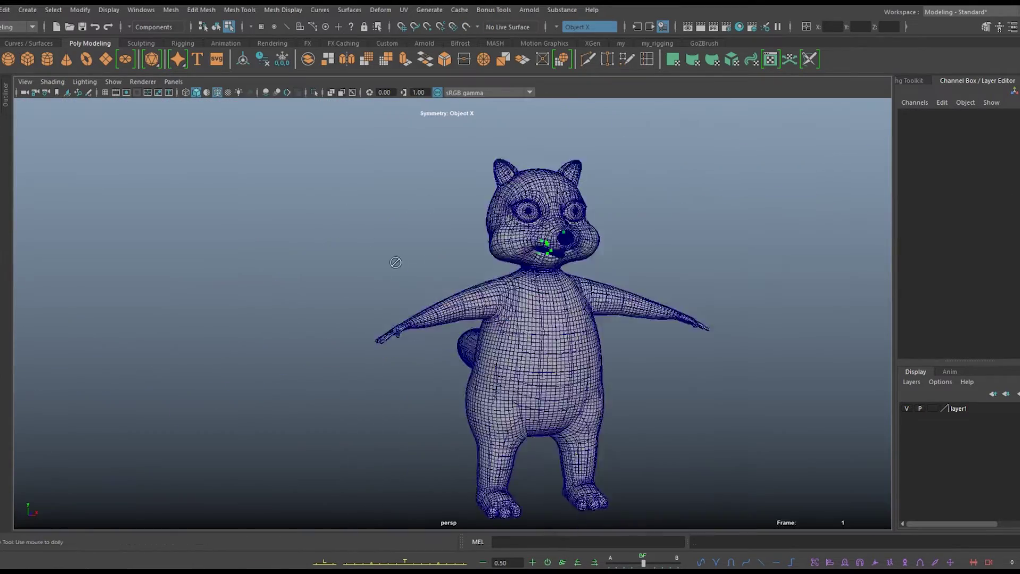
# Create a finger cylinder with Subdivisions Axis set to 8
pyautogui.press('5')
pyautogui.keyDown('alt'); pyautogui.moveTo(560, 325); pyautogui.dragTo(643, 291, button='right'); pyautogui.keyUp('alt')
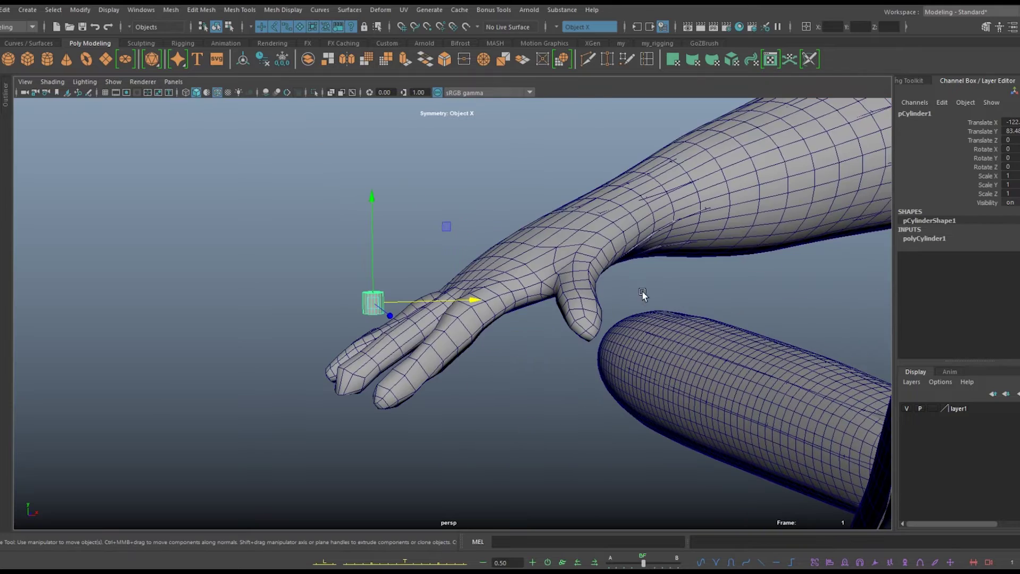
pyautogui.click(925, 238)
pyautogui.click(975, 265)
pyautogui.moveTo(189, 298); pyautogui.dragTo(175, 299, button='middle')
# Rotate and stretch the cylinder so it lies along a finger
pyautogui.press('e')
pyautogui.moveTo(408, 282)
pyautogui.mouseDown()
pyautogui.moveTo(464, 382)
pyautogui.moveTo(484, 348)
pyautogui.mouseUp()
pyautogui.press('r')
pyautogui.moveTo(614, 272); pyautogui.dragTo(716, 221)
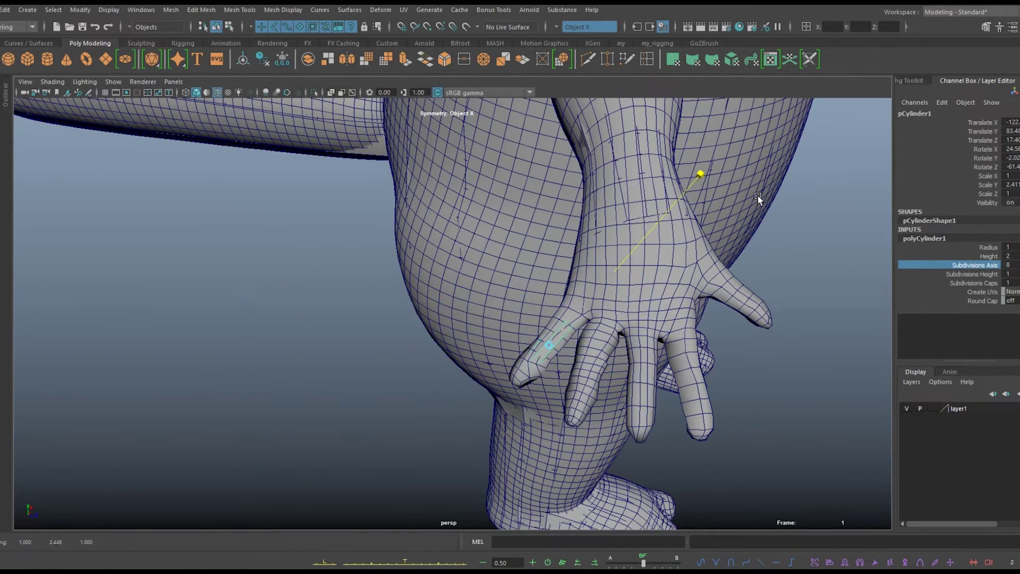
pyautogui.keyDown('alt'); pyautogui.moveTo(617, 258); pyautogui.dragTo(583, 410); pyautogui.keyUp('alt')
pyautogui.press('e')
pyautogui.moveTo(554, 355)
pyautogui.keyDown('alt'); pyautogui.mouseDown()
pyautogui.moveTo(599, 385)
pyautogui.moveTo(607, 417)
pyautogui.moveTo(707, 401)
pyautogui.moveTo(564, 392)
pyautogui.mouseUp(); pyautogui.keyUp('alt')
pyautogui.press('r')
pyautogui.press('e')
pyautogui.moveTo(566, 296)
pyautogui.mouseDown()
pyautogui.moveTo(597, 296)
pyautogui.moveTo(555, 269)
pyautogui.moveTo(585, 366)
pyautogui.moveTo(588, 285)
pyautogui.moveTo(617, 365)
pyautogui.moveTo(557, 273)
pyautogui.mouseUp()
# Isolate the cylinder, delete its end caps and fill the open hole
pyautogui.hotkey('ctrl', '1')
pyautogui.press('f')
pyautogui.press('w')
pyautogui.press('Delete')
pyautogui.press('F8')
pyautogui.click(171, 10)
pyautogui.click(191, 69)
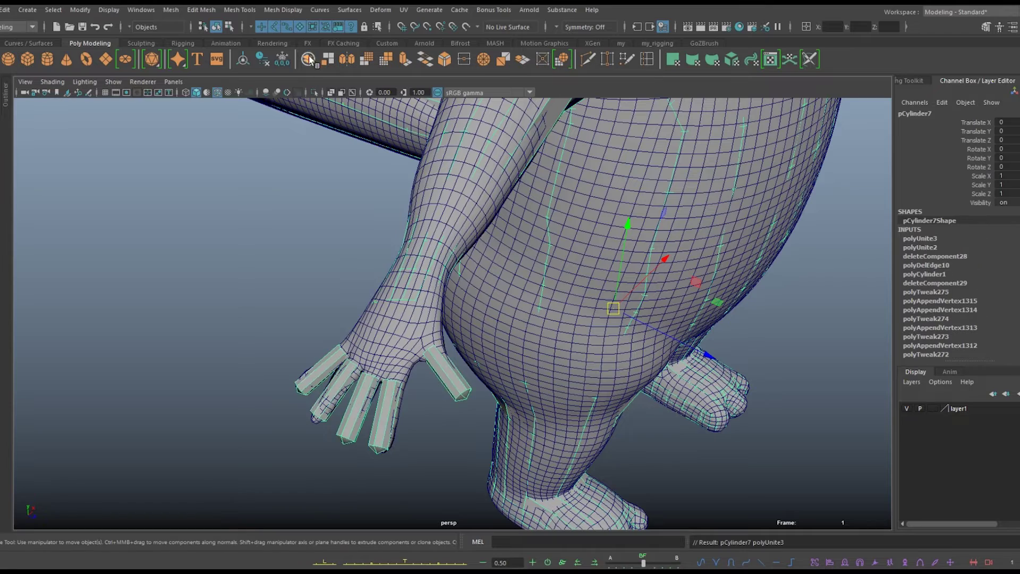
pyautogui.press('F11')
# Frame the palm faces and orbit around the hand gripping the finger cylinder
pyautogui.press('f')
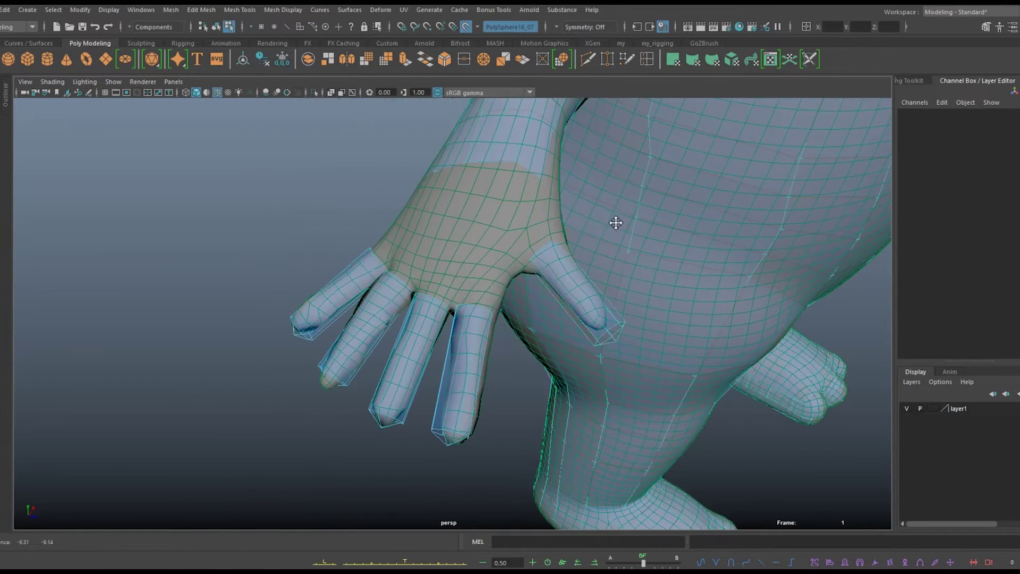
pyautogui.scroll(3, 459, 265)
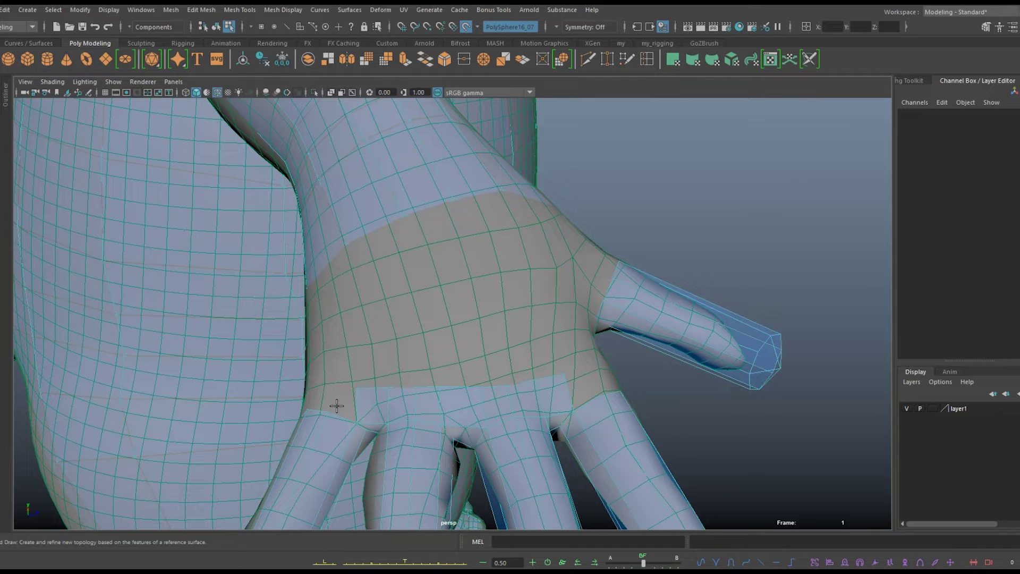
pyautogui.scroll(-1, 536, 399)
pyautogui.keyDown('alt'); pyautogui.moveTo(329, 349); pyautogui.dragTo(766, 267, button='middle'); pyautogui.keyUp('alt')
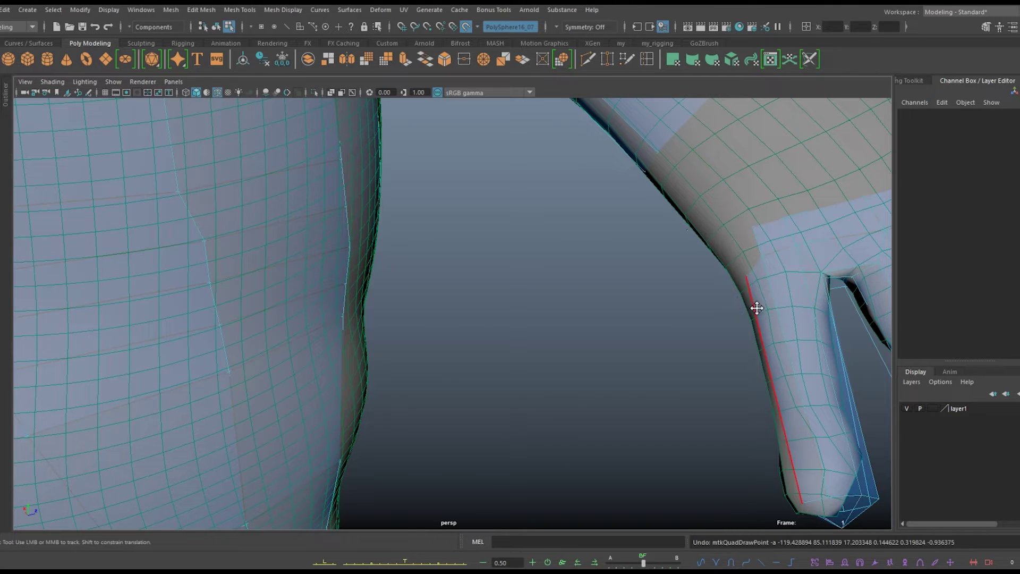
pyautogui.keyDown('alt'); pyautogui.moveTo(796, 207); pyautogui.dragTo(412, 276, button='right'); pyautogui.keyUp('alt')
pyautogui.moveTo(412, 276)
pyautogui.keyDown('alt'); pyautogui.mouseDown()
pyautogui.moveTo(622, 321)
pyautogui.moveTo(412, 264)
pyautogui.mouseUp(); pyautogui.keyUp('alt')
pyautogui.keyDown('alt'); pyautogui.moveTo(413, 264); pyautogui.dragTo(333, 303, button='right'); pyautogui.keyUp('alt')
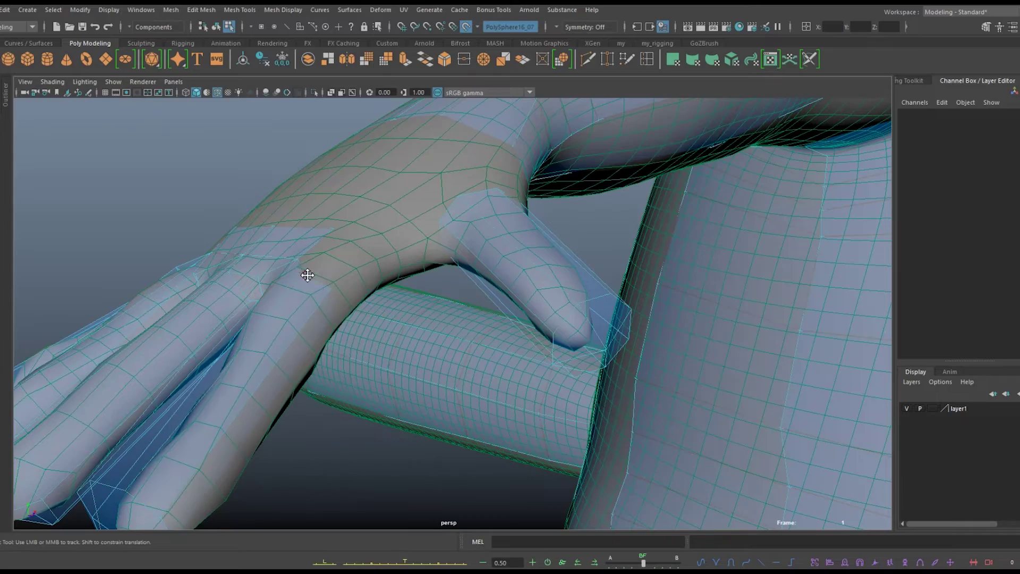
pyautogui.moveTo(329, 248)
pyautogui.keyDown('alt'); pyautogui.mouseDown()
pyautogui.moveTo(319, 380)
pyautogui.moveTo(135, 225)
pyautogui.mouseUp(); pyautogui.keyUp('alt')
# Check the arm and whole character in wireframe, then return to shaded view
pyautogui.press('4')
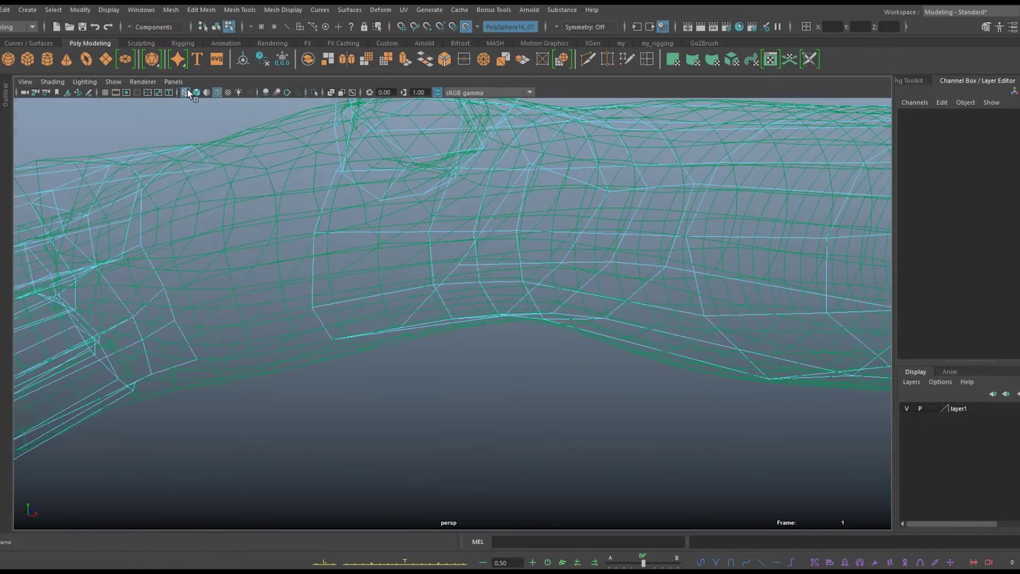
pyautogui.keyDown('alt'); pyautogui.moveTo(135, 226); pyautogui.dragTo(201, 256, button='right'); pyautogui.keyUp('alt')
pyautogui.keyDown('alt'); pyautogui.moveTo(201, 256); pyautogui.dragTo(505, 234); pyautogui.keyUp('alt')
pyautogui.moveTo(505, 235)
pyautogui.keyDown('alt'); pyautogui.mouseDown(button='right')
pyautogui.moveTo(626, 262)
pyautogui.moveTo(565, 387)
pyautogui.mouseUp(button='right'); pyautogui.keyUp('alt')
pyautogui.keyDown('alt'); pyautogui.moveTo(565, 387); pyautogui.dragTo(583, 386); pyautogui.keyUp('alt')
pyautogui.keyDown('alt'); pyautogui.moveTo(584, 386); pyautogui.dragTo(510, 330, button='right'); pyautogui.keyUp('alt')
pyautogui.keyDown('alt'); pyautogui.moveTo(510, 329); pyautogui.dragTo(452, 286, button='middle'); pyautogui.keyUp('alt')
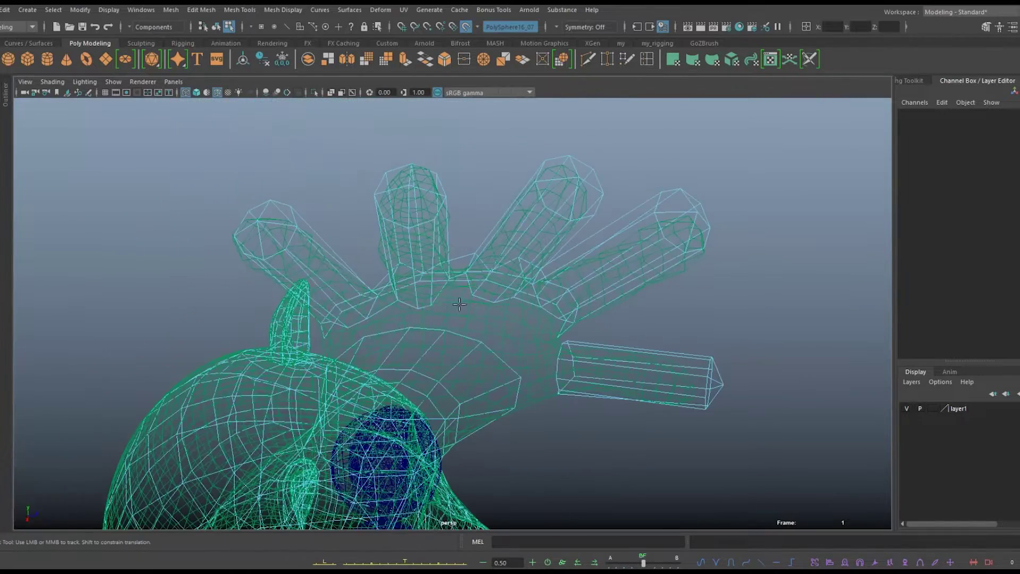
pyautogui.press('5')
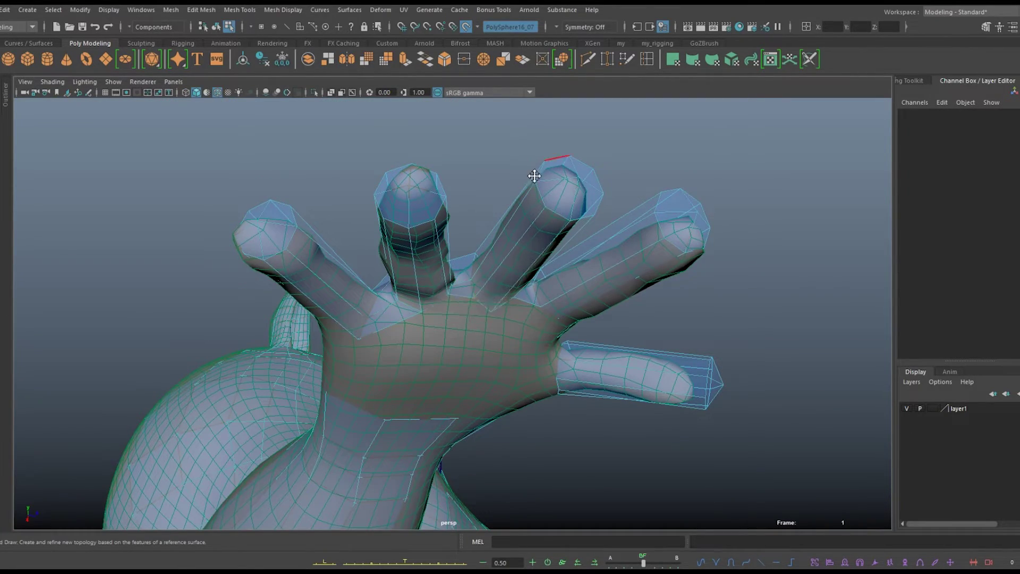
# Add a quad at the thumb base and inspect the hand and thumb from several sides
pyautogui.keyDown('alt'); pyautogui.moveTo(461, 198); pyautogui.dragTo(454, 247, button='right'); pyautogui.keyUp('alt')
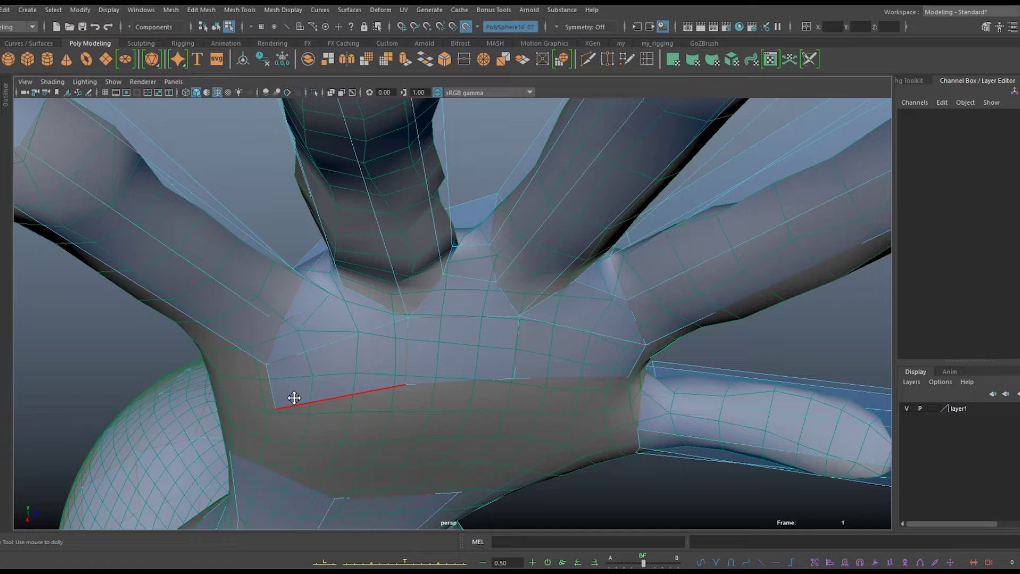
pyautogui.keyDown('alt'); pyautogui.moveTo(592, 346); pyautogui.dragTo(405, 403); pyautogui.keyUp('alt')
pyautogui.moveTo(406, 403)
pyautogui.keyDown('alt'); pyautogui.mouseDown(button='right')
pyautogui.moveTo(543, 321)
pyautogui.moveTo(549, 433)
pyautogui.moveTo(670, 354)
pyautogui.mouseUp(button='right'); pyautogui.keyUp('alt')
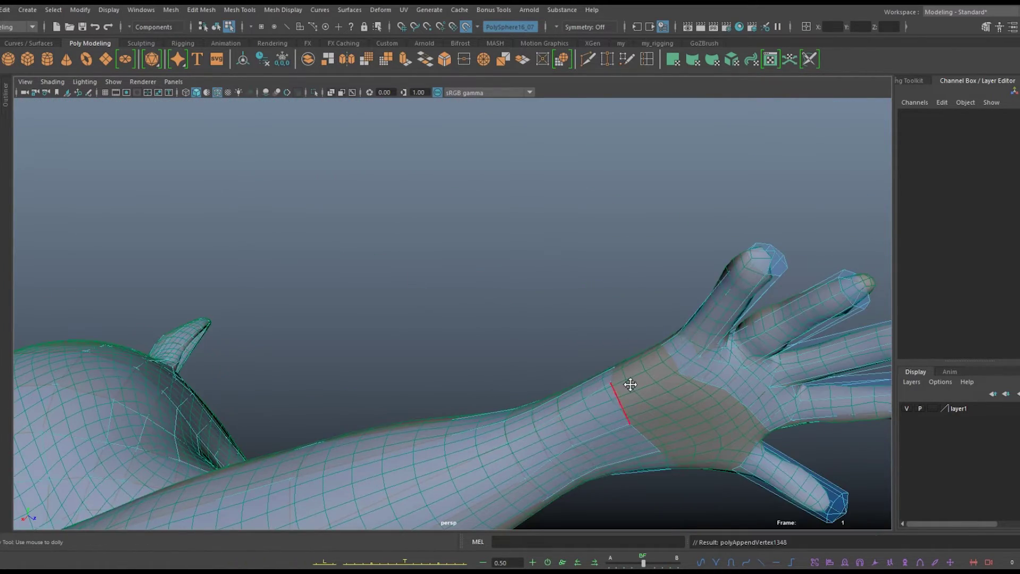
pyautogui.keyDown('alt'); pyautogui.moveTo(630, 384); pyautogui.dragTo(505, 404); pyautogui.keyUp('alt')
pyautogui.moveTo(505, 404)
pyautogui.keyDown('alt'); pyautogui.mouseDown(button='right')
pyautogui.moveTo(417, 492)
pyautogui.moveTo(268, 291)
pyautogui.mouseUp(button='right'); pyautogui.keyUp('alt')
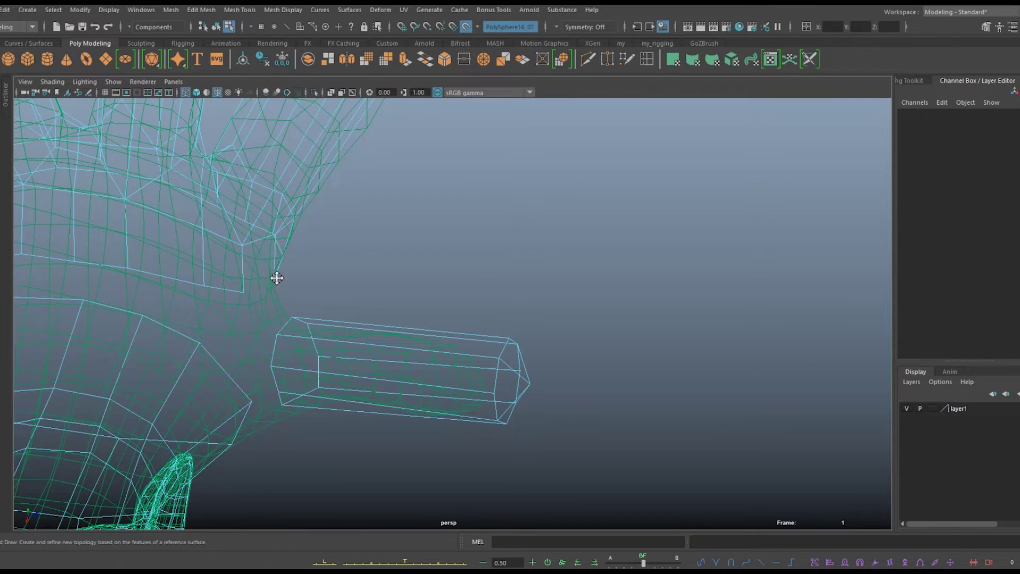
pyautogui.keyDown('shift'); pyautogui.click(270, 256); pyautogui.keyUp('shift')
pyautogui.keyDown('alt'); pyautogui.moveTo(281, 312); pyautogui.dragTo(305, 244, button='right'); pyautogui.keyUp('alt')
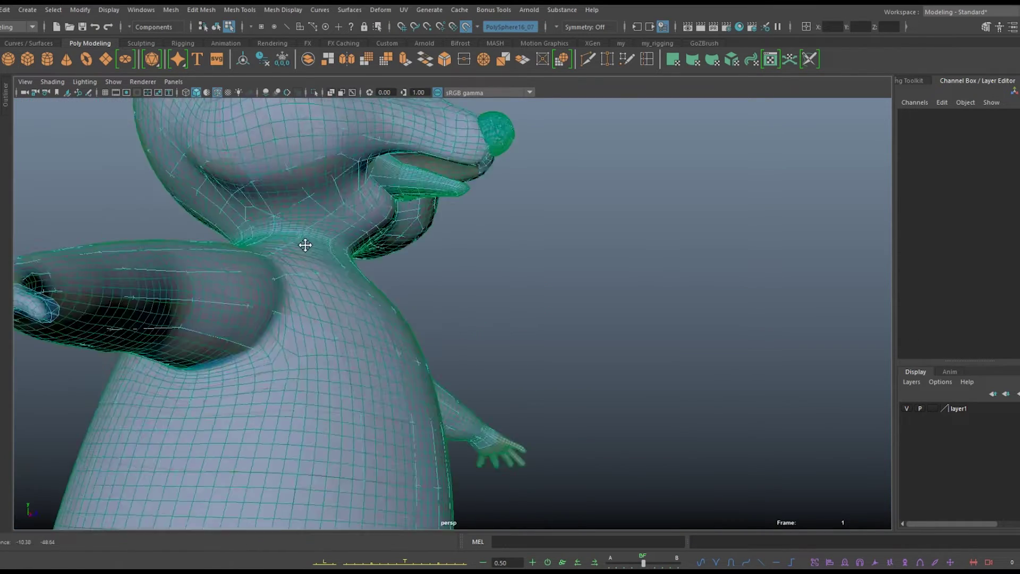
pyautogui.keyDown('alt'); pyautogui.moveTo(305, 244); pyautogui.dragTo(237, 372); pyautogui.keyUp('alt')
pyautogui.moveTo(237, 371)
pyautogui.keyDown('alt'); pyautogui.mouseDown(button='middle')
pyautogui.moveTo(192, 376)
pyautogui.moveTo(94, 251)
pyautogui.mouseUp(button='middle'); pyautogui.keyUp('alt')
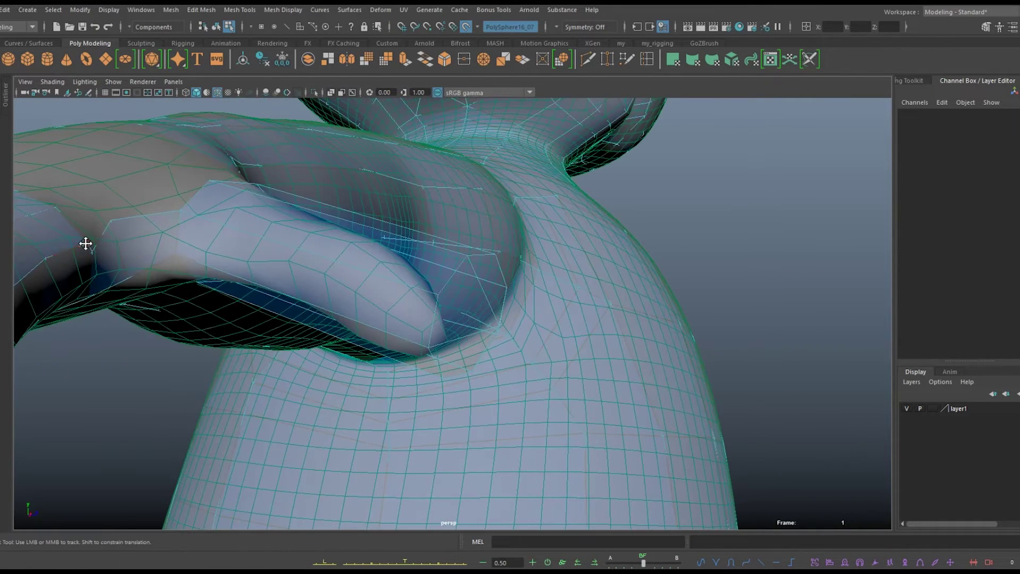
pyautogui.keyDown('alt'); pyautogui.moveTo(85, 243); pyautogui.dragTo(196, 330, button='right'); pyautogui.keyUp('alt')
pyautogui.moveTo(197, 330)
pyautogui.keyDown('alt'); pyautogui.mouseDown()
pyautogui.moveTo(170, 137)
pyautogui.moveTo(239, 186)
pyautogui.mouseUp(); pyautogui.keyUp('alt')
pyautogui.keyDown('alt'); pyautogui.moveTo(239, 186); pyautogui.dragTo(281, 240, button='right'); pyautogui.keyUp('alt')
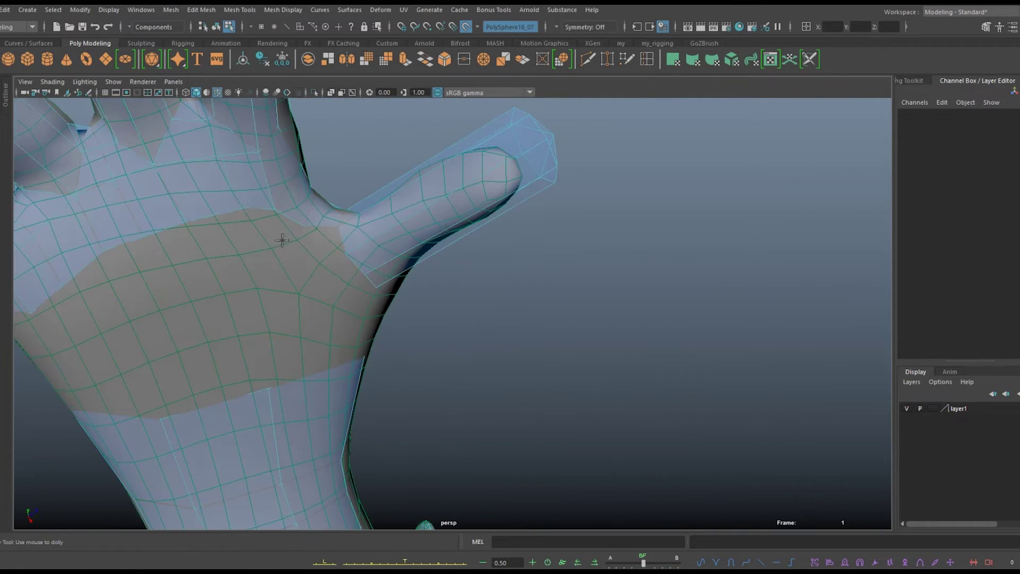
# Undo the deleted edge loop on the squirrel's arm
pyautogui.press('f')
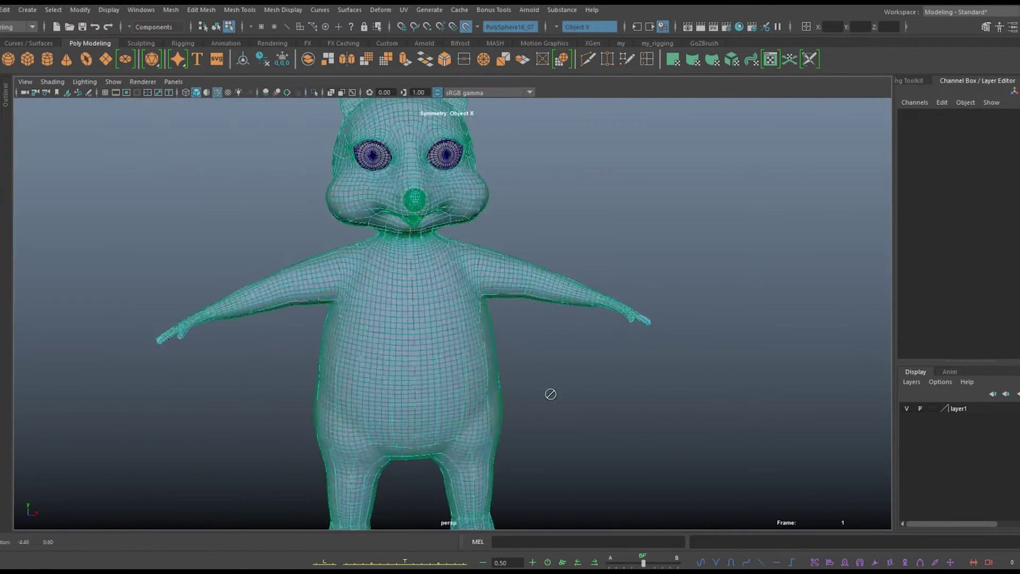
pyautogui.keyDown('alt'); pyautogui.moveTo(512, 366); pyautogui.dragTo(531, 266, button='right'); pyautogui.keyUp('alt')
pyautogui.keyDown('alt'); pyautogui.moveTo(532, 266); pyautogui.dragTo(500, 207, button='middle'); pyautogui.keyUp('alt')
pyautogui.moveTo(439, 268)
pyautogui.keyDown('alt'); pyautogui.mouseDown()
pyautogui.moveTo(539, 290)
pyautogui.moveTo(605, 342)
pyautogui.moveTo(377, 271)
pyautogui.mouseUp(); pyautogui.keyUp('alt')
pyautogui.keyDown('alt'); pyautogui.moveTo(165, 254); pyautogui.dragTo(307, 278, button='middle'); pyautogui.keyUp('alt')
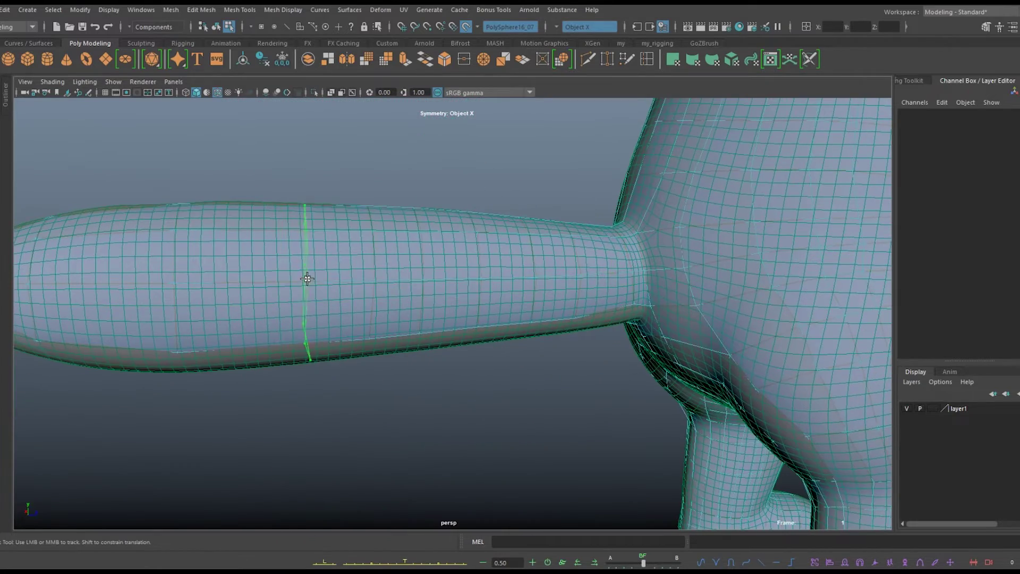
pyautogui.keyDown('alt'); pyautogui.moveTo(104, 274); pyautogui.dragTo(284, 428, button='middle'); pyautogui.keyUp('alt')
pyautogui.hotkey('ctrl', 'z')
pyautogui.hotkey('ctrl', 'z')
# Inspect the retopology mesh on the body, legs and tail from front and behind
pyautogui.keyDown('alt'); pyautogui.moveTo(504, 355); pyautogui.dragTo(508, 351); pyautogui.keyUp('alt')
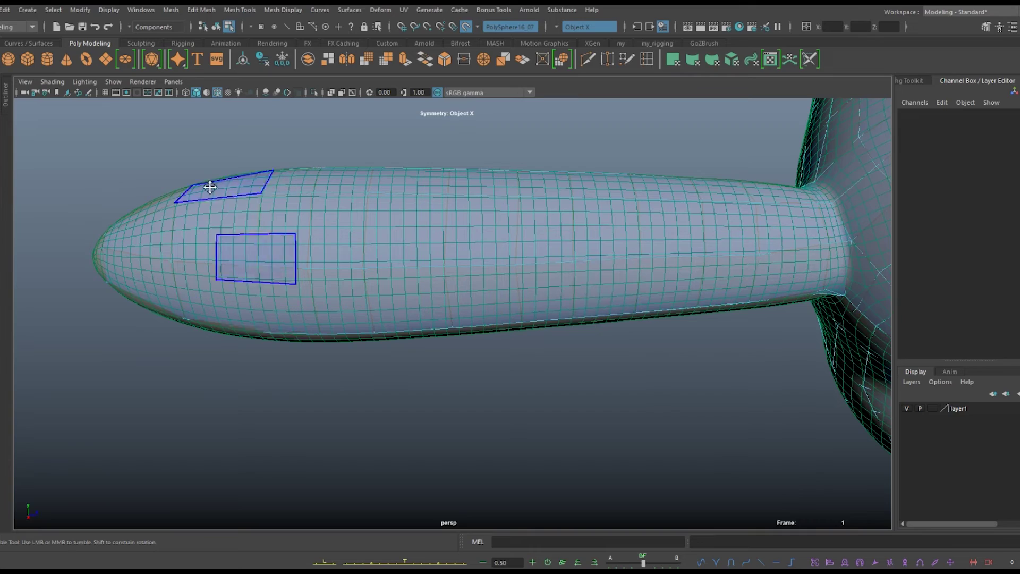
pyautogui.moveTo(428, 215)
pyautogui.keyDown('alt'); pyautogui.mouseDown()
pyautogui.moveTo(581, 444)
pyautogui.moveTo(417, 439)
pyautogui.mouseUp(); pyautogui.keyUp('alt')
pyautogui.moveTo(417, 439)
pyautogui.keyDown('alt'); pyautogui.mouseDown(button='right')
pyautogui.moveTo(660, 378)
pyautogui.moveTo(647, 346)
pyautogui.mouseUp(button='right'); pyautogui.keyUp('alt')
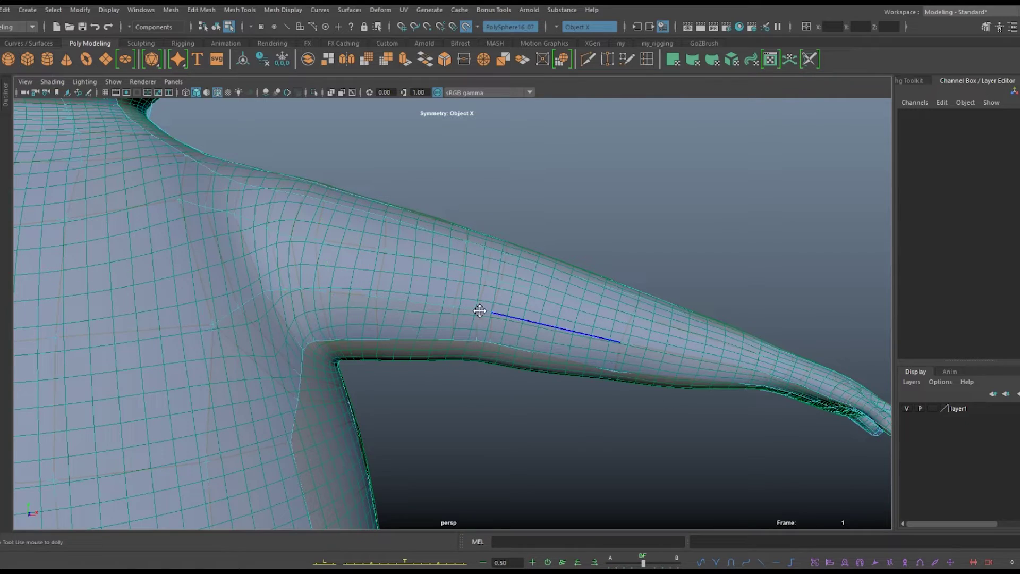
pyautogui.moveTo(736, 344)
pyautogui.keyDown('alt'); pyautogui.mouseDown(button='right')
pyautogui.moveTo(659, 427)
pyautogui.moveTo(629, 432)
pyautogui.mouseUp(button='right'); pyautogui.keyUp('alt')
pyautogui.keyDown('alt'); pyautogui.moveTo(629, 432); pyautogui.dragTo(679, 439); pyautogui.keyUp('alt')
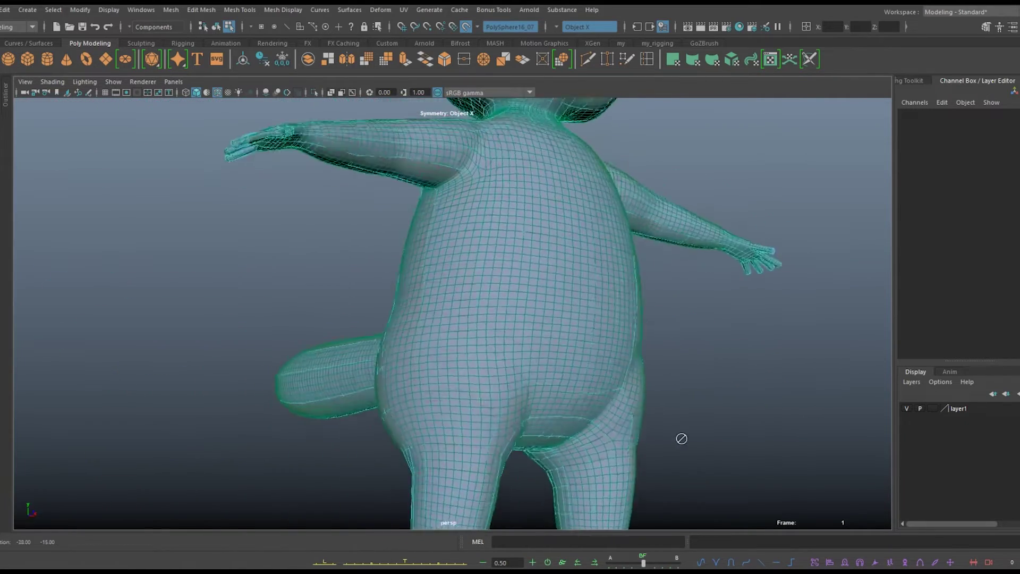
pyautogui.keyDown('alt'); pyautogui.moveTo(679, 439); pyautogui.dragTo(479, 378, button='right'); pyautogui.keyUp('alt')
pyautogui.keyDown('alt'); pyautogui.moveTo(433, 323); pyautogui.dragTo(763, 399, button='right'); pyautogui.keyUp('alt')
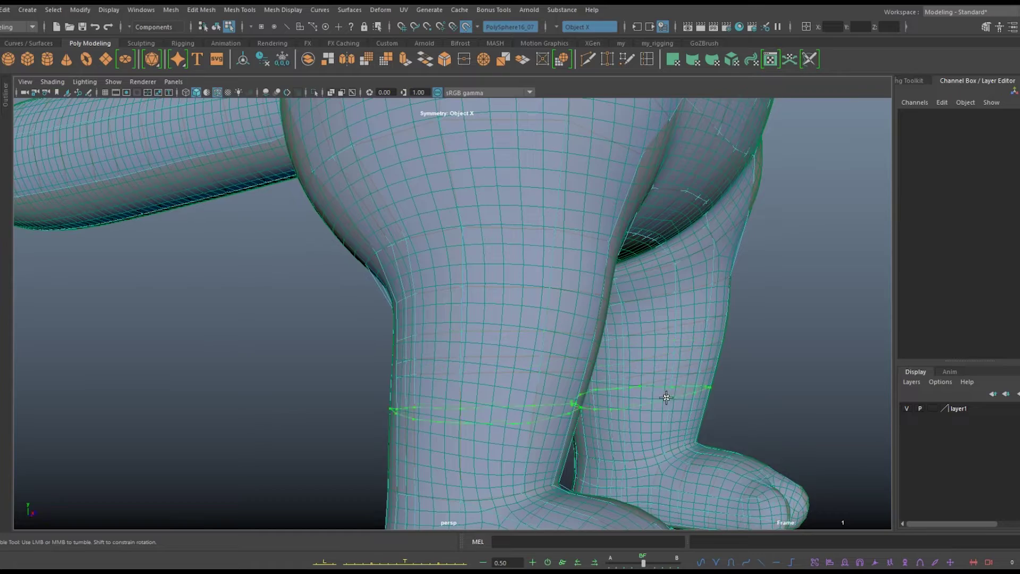
pyautogui.keyDown('alt'); pyautogui.moveTo(668, 394); pyautogui.dragTo(779, 405, button='right'); pyautogui.keyUp('alt')
pyautogui.keyDown('alt'); pyautogui.moveTo(779, 406); pyautogui.dragTo(696, 348); pyautogui.keyUp('alt')
pyautogui.scroll(3, 696, 348)
pyautogui.keyDown('alt'); pyautogui.moveTo(696, 349); pyautogui.dragTo(665, 348, button='middle'); pyautogui.keyUp('alt')
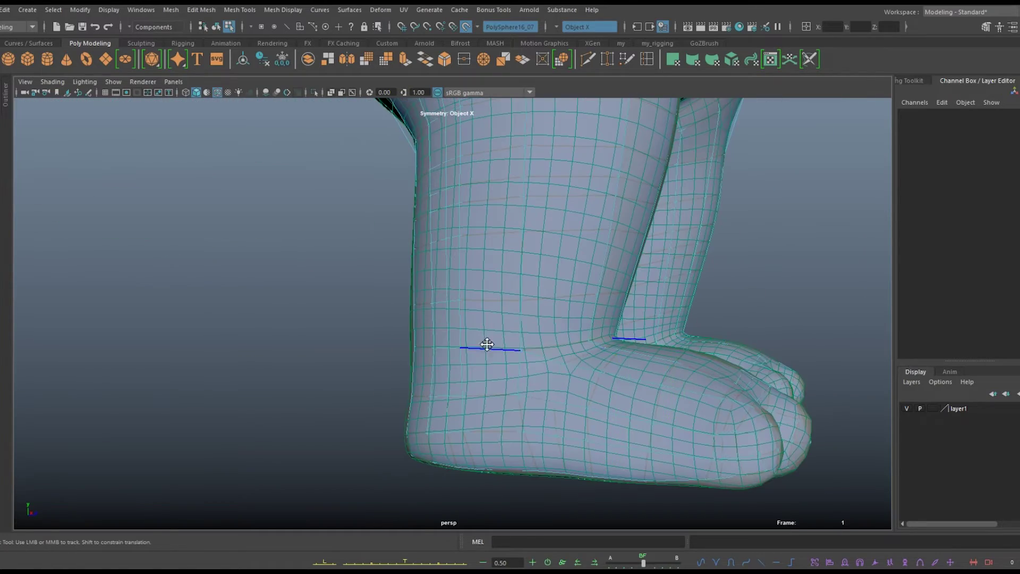
# Look over the new mesh on the chest, head top, neck, eyes and nose
pyautogui.keyDown('alt'); pyautogui.moveTo(607, 377); pyautogui.dragTo(193, 336, button='right'); pyautogui.keyUp('alt')
pyautogui.keyDown('alt'); pyautogui.moveTo(194, 336); pyautogui.dragTo(483, 428); pyautogui.keyUp('alt')
pyautogui.moveTo(483, 428)
pyautogui.keyDown('alt'); pyautogui.mouseDown(button='right')
pyautogui.moveTo(592, 346)
pyautogui.moveTo(604, 230)
pyautogui.moveTo(483, 284)
pyautogui.mouseUp(button='right'); pyautogui.keyUp('alt')
pyautogui.keyDown('alt'); pyautogui.moveTo(483, 285); pyautogui.dragTo(453, 230); pyautogui.keyUp('alt')
pyautogui.scroll(3, 454, 230)
pyautogui.keyDown('alt'); pyautogui.moveTo(454, 230); pyautogui.dragTo(584, 290, button='middle'); pyautogui.keyUp('alt')
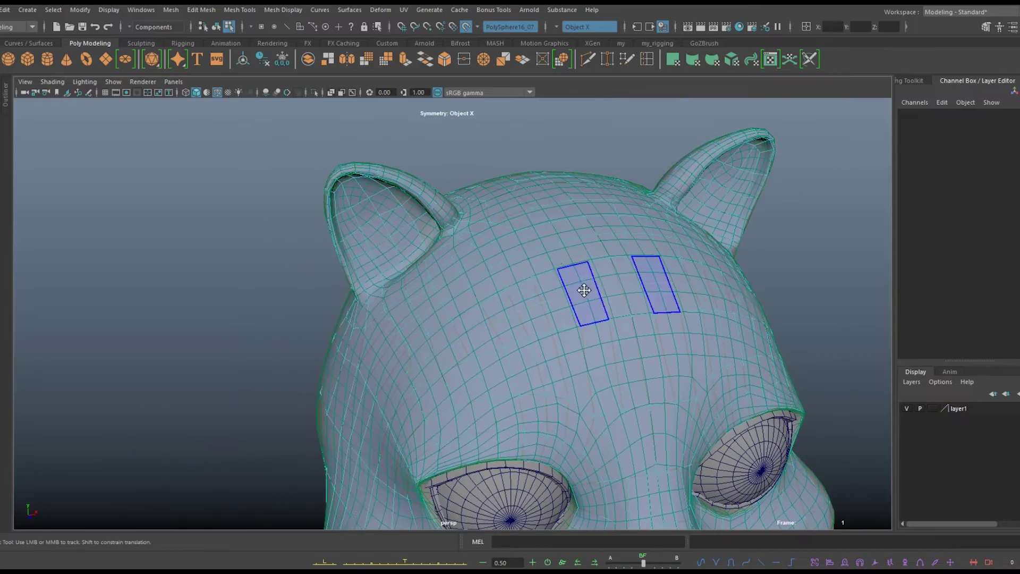
pyautogui.keyDown('alt'); pyautogui.moveTo(639, 276); pyautogui.dragTo(688, 327, button='right'); pyautogui.keyUp('alt')
pyautogui.scroll(-5, 671, 264)
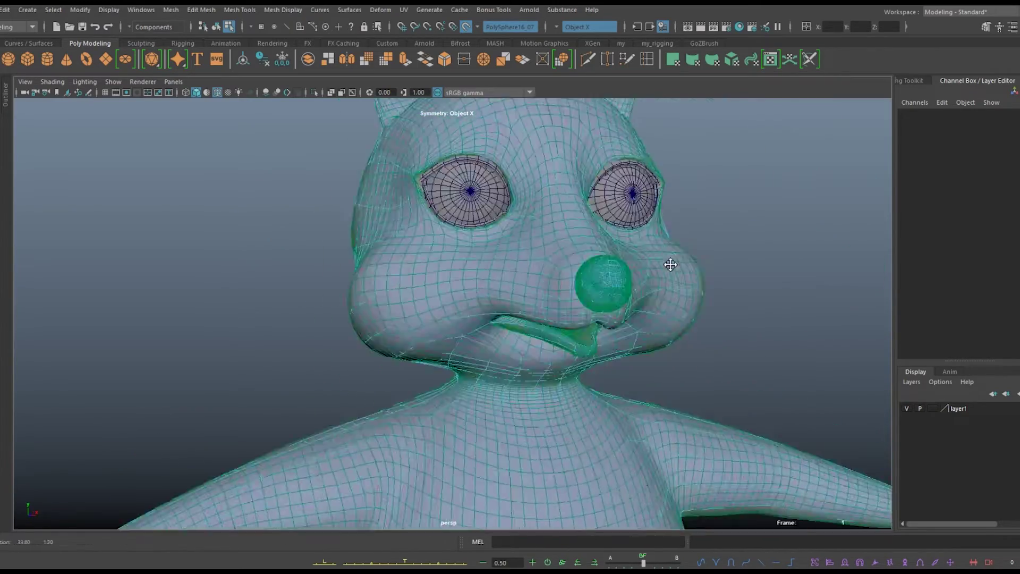
pyautogui.scroll(4, 531, 166)
pyautogui.keyDown('alt'); pyautogui.moveTo(571, 170); pyautogui.dragTo(557, 182, button='middle'); pyautogui.keyUp('alt')
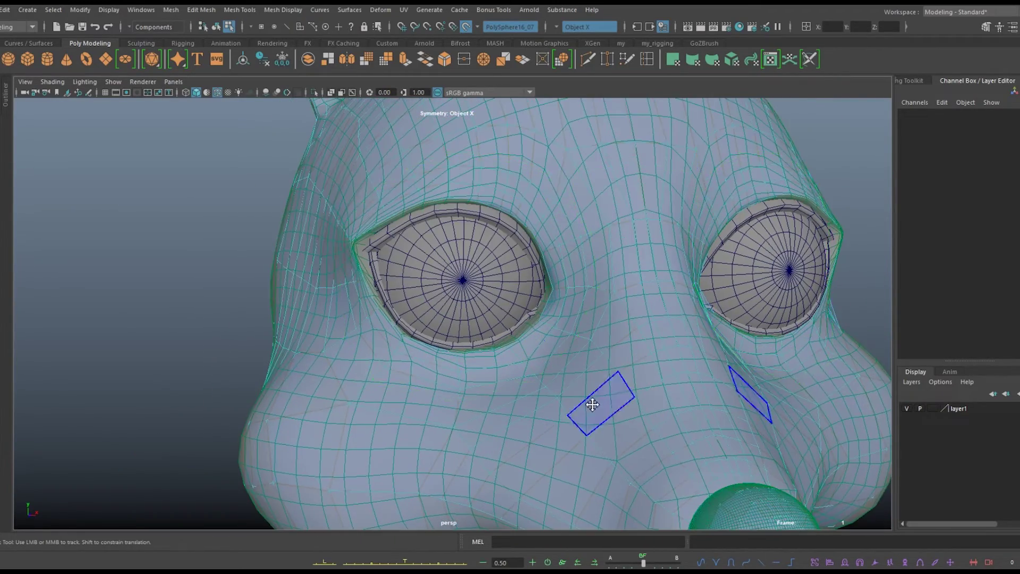
pyautogui.scroll(3, 592, 404)
pyautogui.scroll(-5, 606, 410)
pyautogui.moveTo(690, 319)
pyautogui.keyDown('alt'); pyautogui.mouseDown()
pyautogui.moveTo(815, 326)
pyautogui.moveTo(631, 296)
pyautogui.mouseUp(); pyautogui.keyUp('alt')
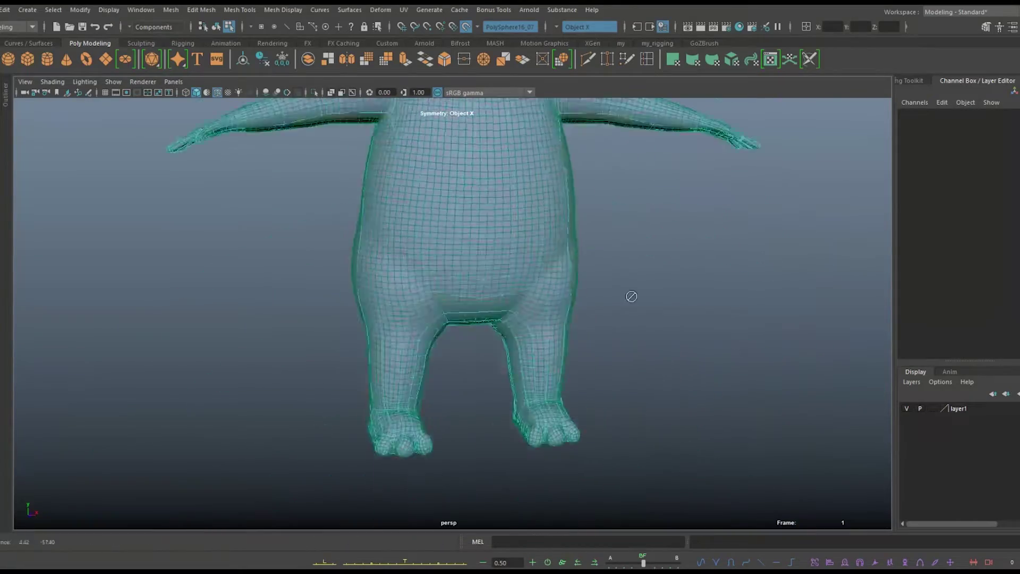
# Select the edge loops around the belly and the tail to check their flow
pyautogui.doubleClick(574, 367)
pyautogui.scroll(-3, 507, 379)
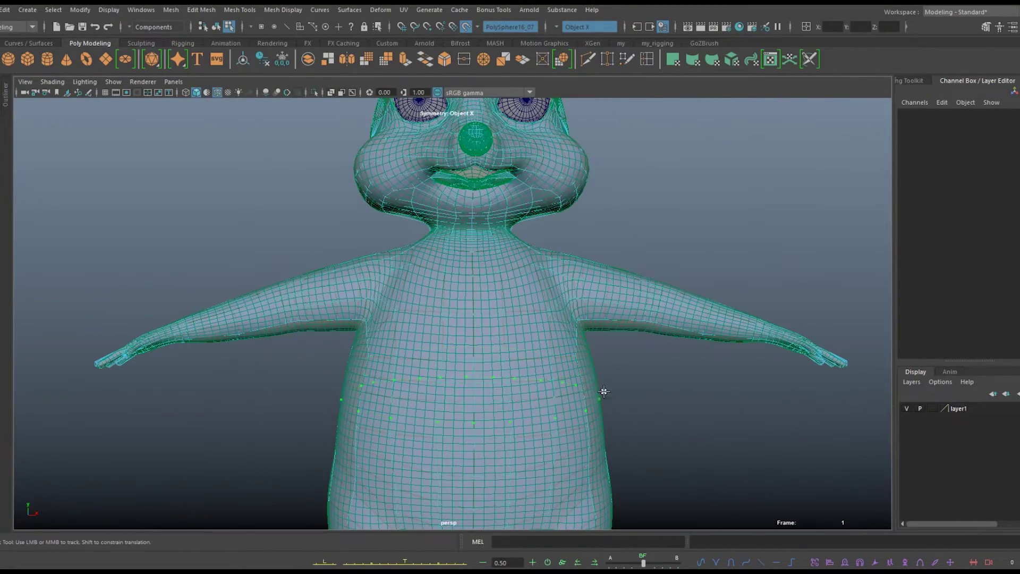
pyautogui.moveTo(567, 337)
pyautogui.keyDown('alt'); pyautogui.mouseDown()
pyautogui.moveTo(569, 421)
pyautogui.moveTo(341, 414)
pyautogui.moveTo(564, 391)
pyautogui.mouseUp(); pyautogui.keyUp('alt')
pyautogui.scroll(3, 364, 440)
pyautogui.scroll(2, 564, 391)
pyautogui.doubleClick(249, 322)
pyautogui.keyDown('alt'); pyautogui.moveTo(178, 318); pyautogui.dragTo(372, 494); pyautogui.keyUp('alt')
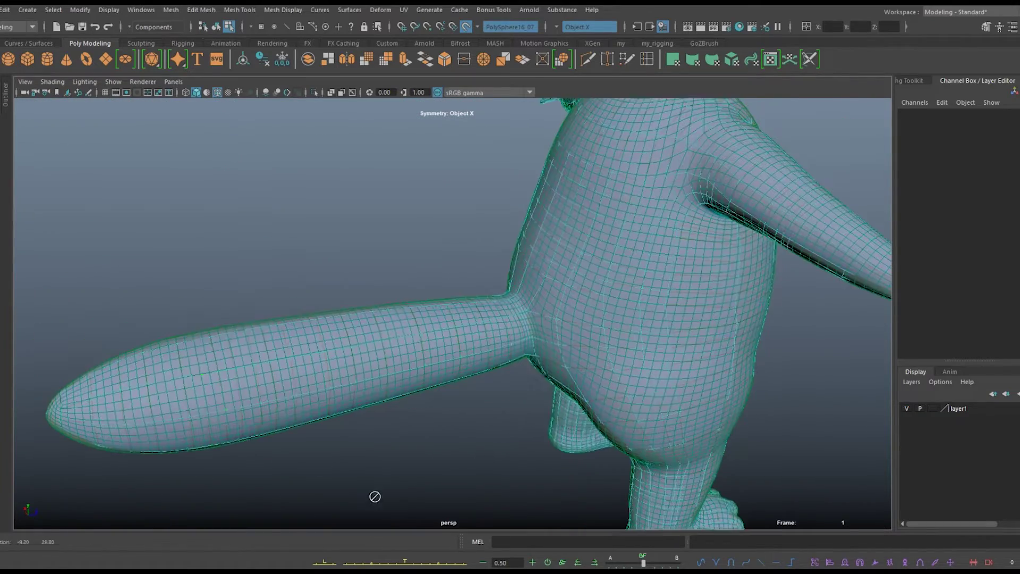
pyautogui.moveTo(446, 449)
pyautogui.keyDown('alt'); pyautogui.mouseDown()
pyautogui.moveTo(361, 446)
pyautogui.moveTo(597, 410)
pyautogui.mouseUp(); pyautogui.keyUp('alt')
pyautogui.scroll(-5, 360, 446)
pyautogui.scroll(4, 597, 410)
# Switch back to Object mode, open the Outliner and select the body mesh
pyautogui.rightClick(553, 189)
pyautogui.click(600, 153)
pyautogui.click(6, 95)
pyautogui.click(64, 217)
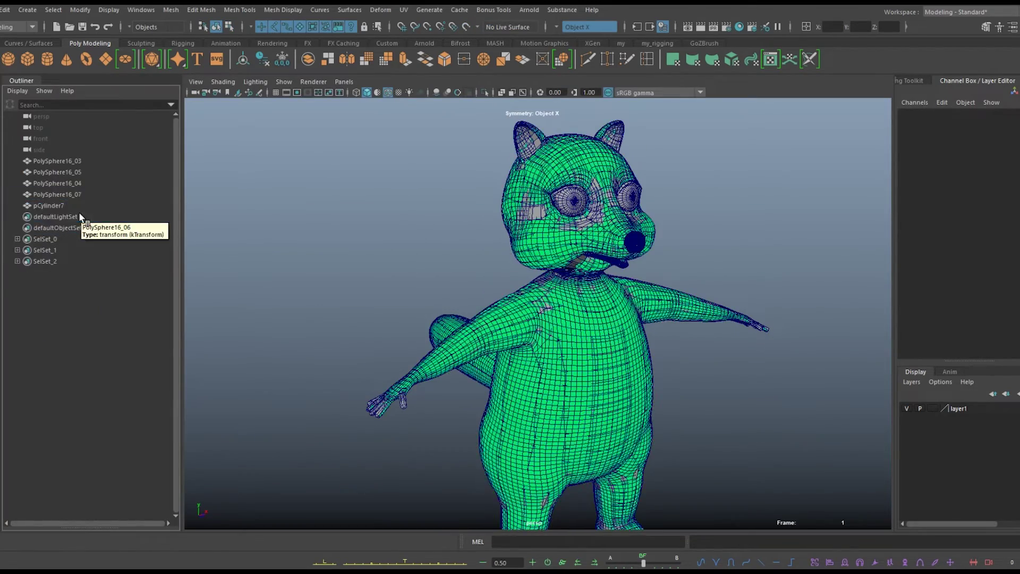
# Select pCylinder7 and the eye spheres and set them apart from the original sculpt
pyautogui.click(58, 239)
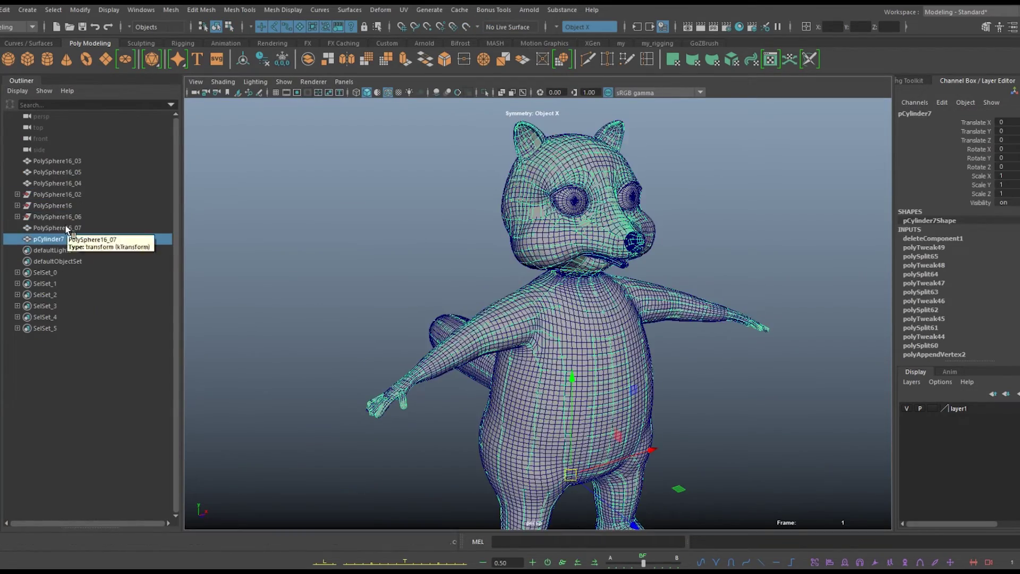
pyautogui.keyDown('shift'); pyautogui.click(66, 228); pyautogui.keyUp('shift')
pyautogui.hotkey('ctrl', 'd')
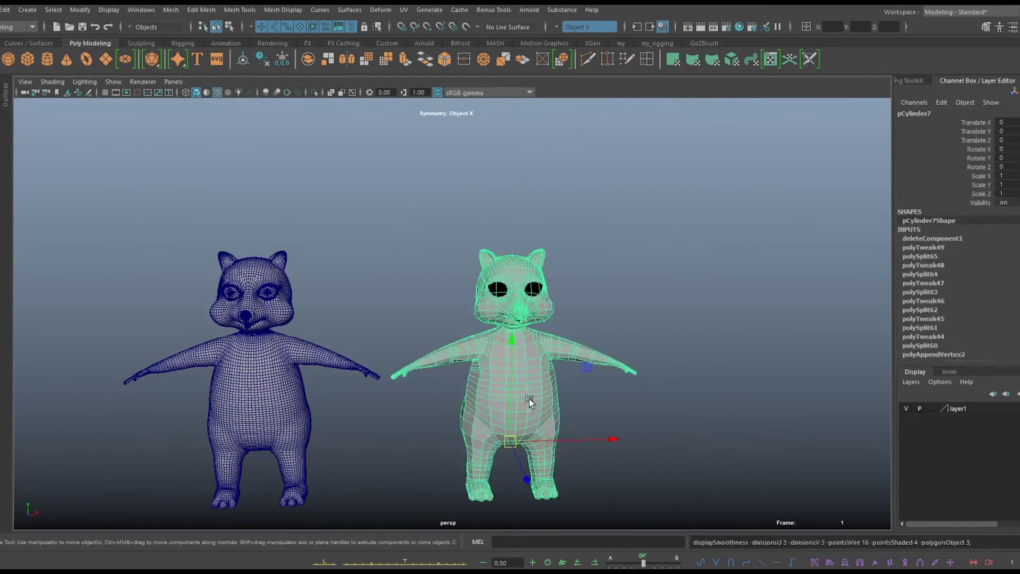
pyautogui.click(728, 413)
pyautogui.keyDown('alt'); pyautogui.moveTo(729, 412); pyautogui.dragTo(589, 416); pyautogui.keyUp('alt')
pyautogui.keyDown('alt'); pyautogui.moveTo(589, 416); pyautogui.dragTo(677, 349, button='right'); pyautogui.keyUp('alt')
pyautogui.moveTo(677, 349)
pyautogui.keyDown('alt'); pyautogui.mouseDown()
pyautogui.moveTo(746, 362)
pyautogui.moveTo(801, 316)
pyautogui.mouseUp(); pyautogui.keyUp('alt')
# Select and frame the stray vertices on the new mesh in the maximised top view
pyautogui.click(801, 316)
pyautogui.scroll(5, 591, 317)
pyautogui.scroll(3, 615, 353)
pyautogui.press('F11')
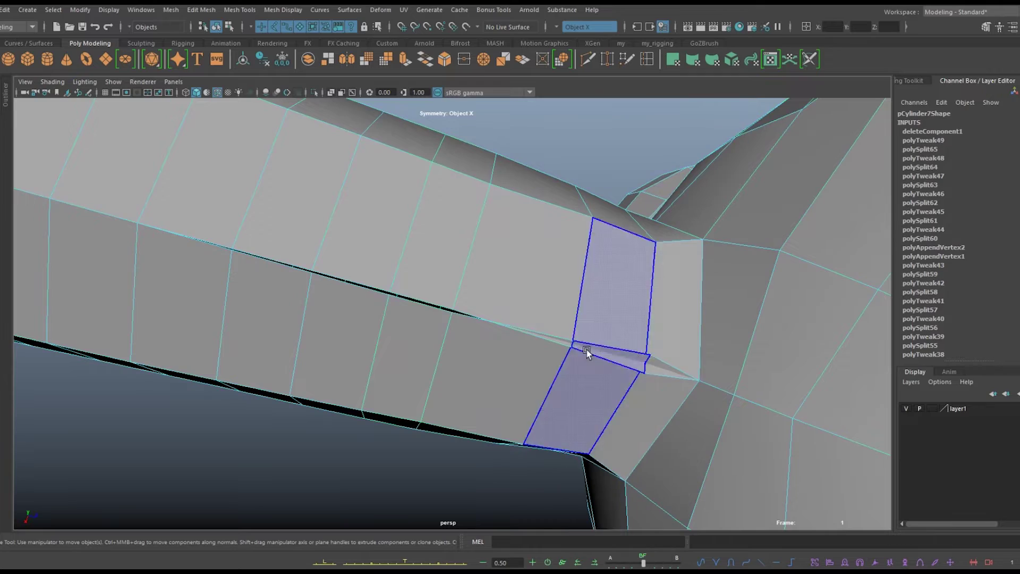
pyautogui.press('F9')
pyautogui.click(644, 372)
pyautogui.moveTo(645, 372); pyautogui.dragTo(587, 369)
pyautogui.hotkey('ctrl', 'z')
pyautogui.press('space')
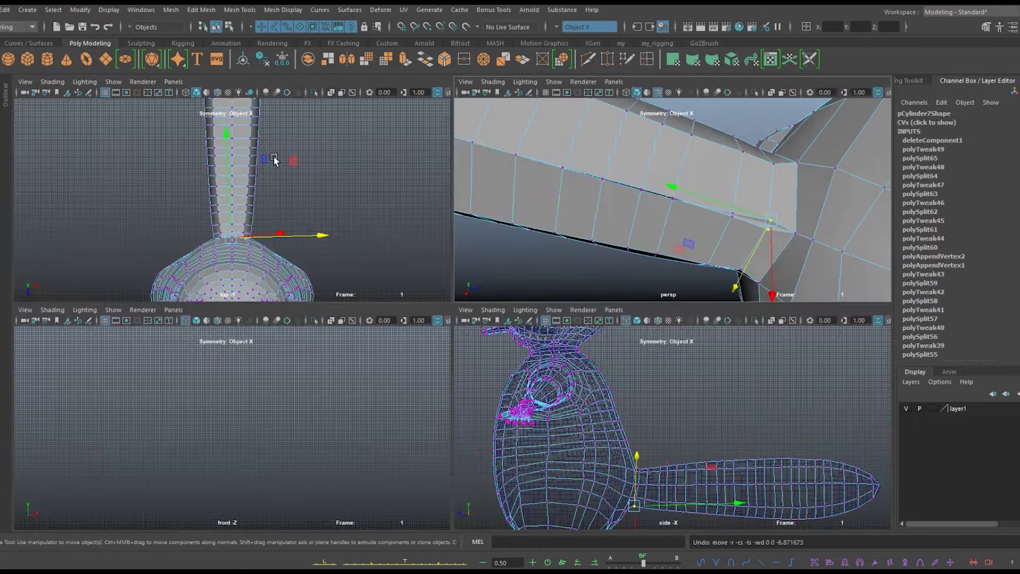
pyautogui.press('space')
pyautogui.press('f')
# Merge the stray overlapping vertices with Edit Mesh > Merge
pyautogui.click(201, 9)
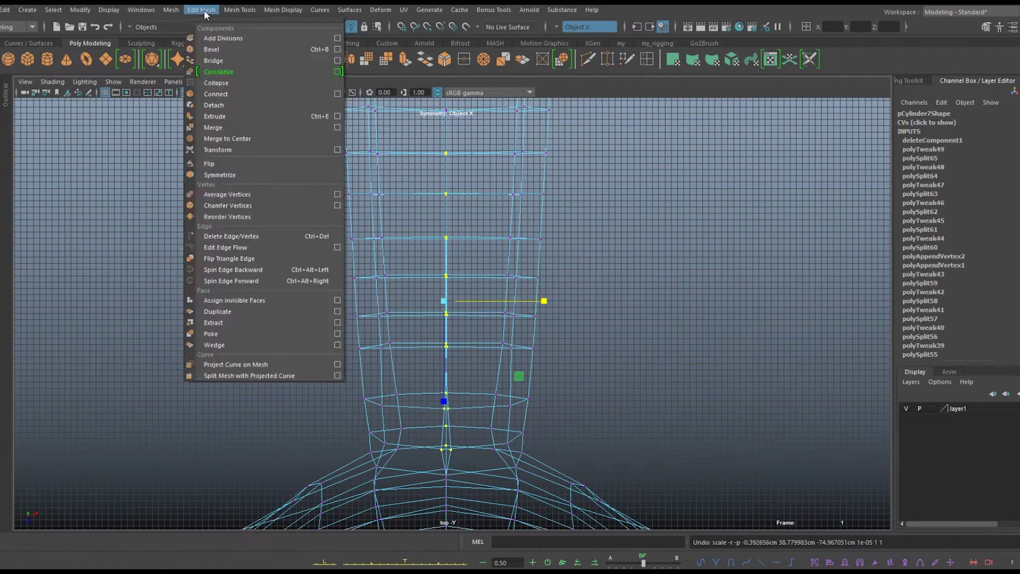
pyautogui.click(226, 126)
pyautogui.press('space')
pyautogui.press('space')
pyautogui.click(201, 9)
pyautogui.click(226, 127)
pyautogui.click(447, 309)
# Select a symmetric pair of belly edges, switching between edge and vertex modes
pyautogui.scroll(-5, 441, 297)
pyautogui.moveTo(379, 295)
pyautogui.keyDown('alt'); pyautogui.mouseDown()
pyautogui.moveTo(478, 265)
pyautogui.moveTo(437, 241)
pyautogui.mouseUp(); pyautogui.keyUp('alt')
pyautogui.moveTo(437, 242); pyautogui.dragTo(437, 234, button='right')
pyautogui.click(550, 282)
pyautogui.moveTo(605, 274); pyautogui.dragTo(606, 234, button='right')
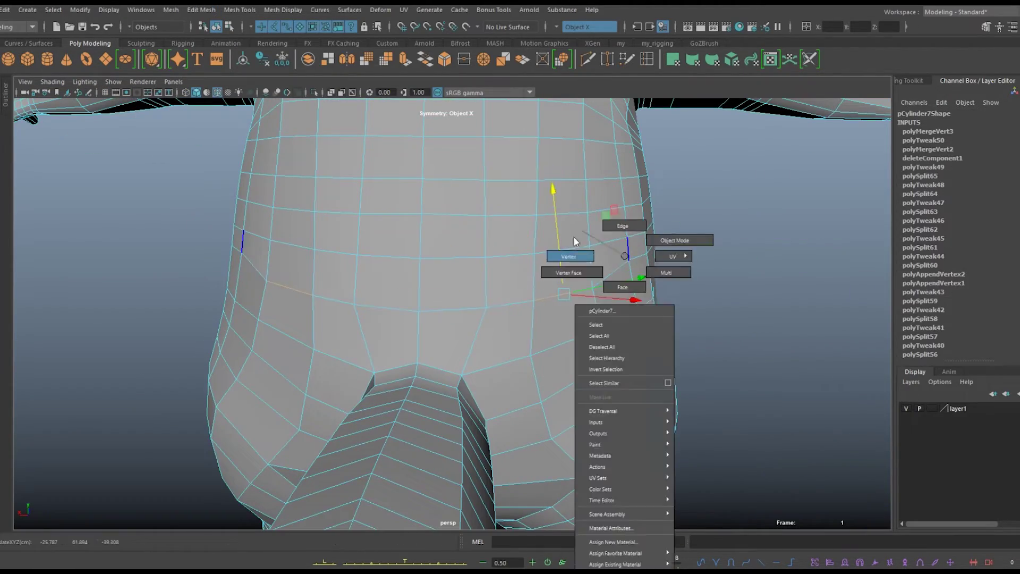
pyautogui.scroll(-5, 606, 234)
pyautogui.scroll(8, 606, 234)
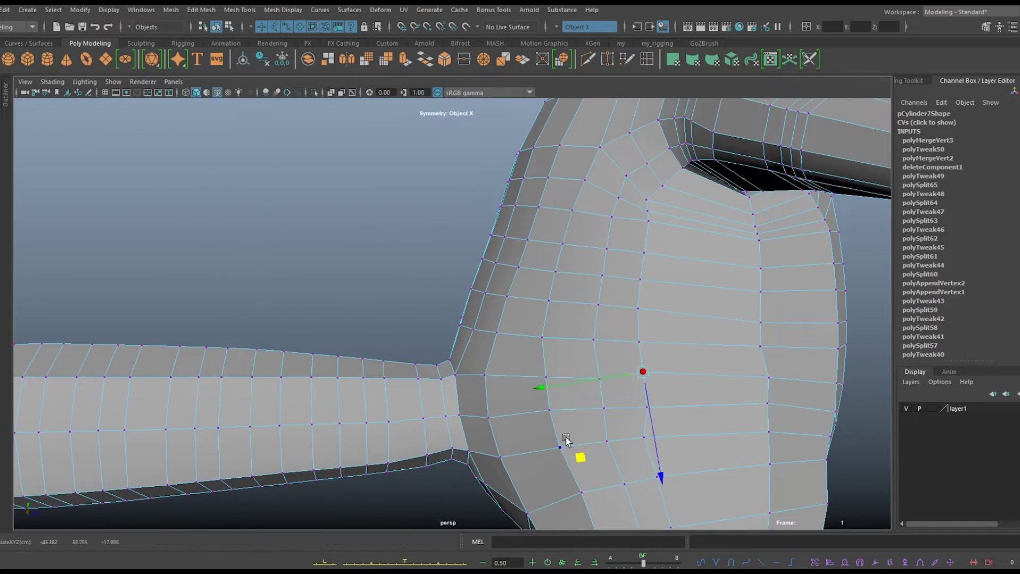
pyautogui.scroll(-5, 643, 436)
# Return to object mode and view both squirrels side by side
pyautogui.keyDown('alt'); pyautogui.moveTo(524, 352); pyautogui.dragTo(478, 357); pyautogui.keyUp('alt')
pyautogui.moveTo(446, 296); pyautogui.dragTo(446, 276, button='right')
pyautogui.moveTo(447, 277)
pyautogui.keyDown('alt'); pyautogui.mouseDown()
pyautogui.moveTo(667, 284)
pyautogui.moveTo(402, 378)
pyautogui.moveTo(486, 323)
pyautogui.moveTo(392, 357)
pyautogui.mouseUp(); pyautogui.keyUp('alt')
pyautogui.scroll(3, 486, 323)
pyautogui.scroll(3, 431, 329)
pyautogui.scroll(-5, 392, 357)
pyautogui.moveTo(482, 349)
pyautogui.keyDown('alt'); pyautogui.mouseDown()
pyautogui.moveTo(353, 193)
pyautogui.moveTo(325, 295)
pyautogui.moveTo(260, 129)
pyautogui.mouseUp(); pyautogui.keyUp('alt')
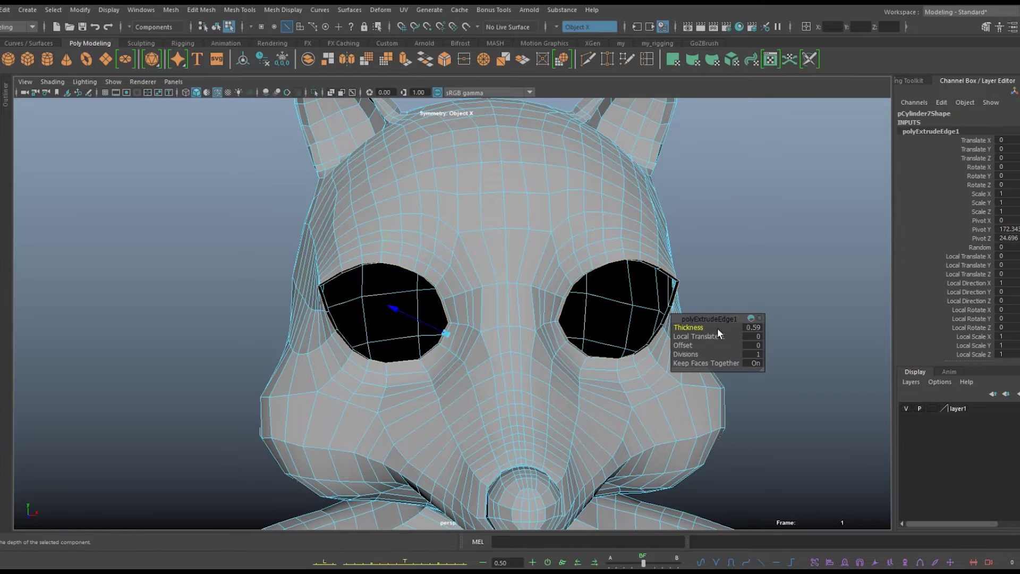
# Push the eye rim extrusion thickness inward and turn on smooth preview
pyautogui.moveTo(752, 346)
pyautogui.keyDown('alt'); pyautogui.mouseDown()
pyautogui.moveTo(642, 326)
pyautogui.moveTo(665, 324)
pyautogui.mouseUp(); pyautogui.keyUp('alt')
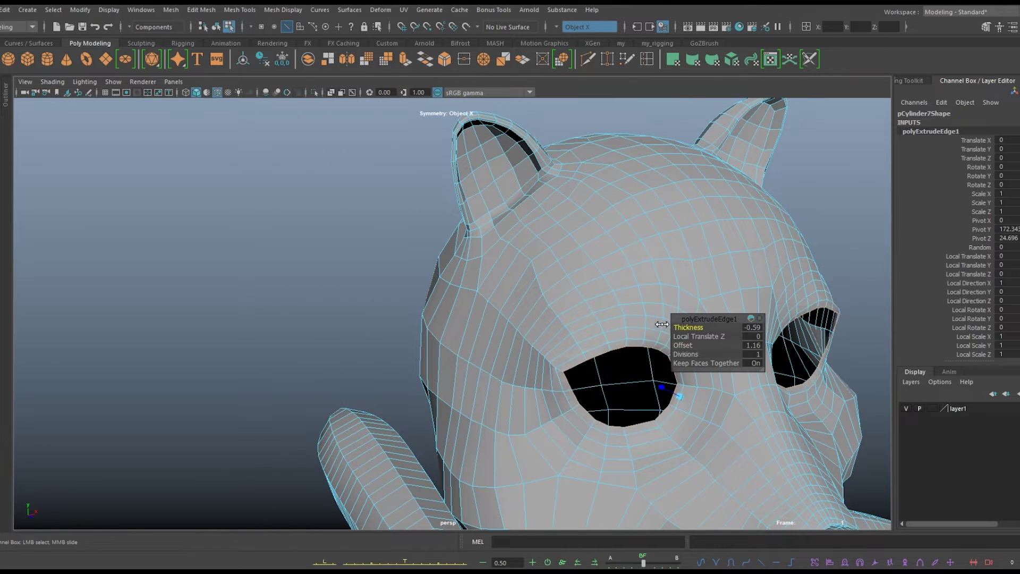
pyautogui.press('F8')
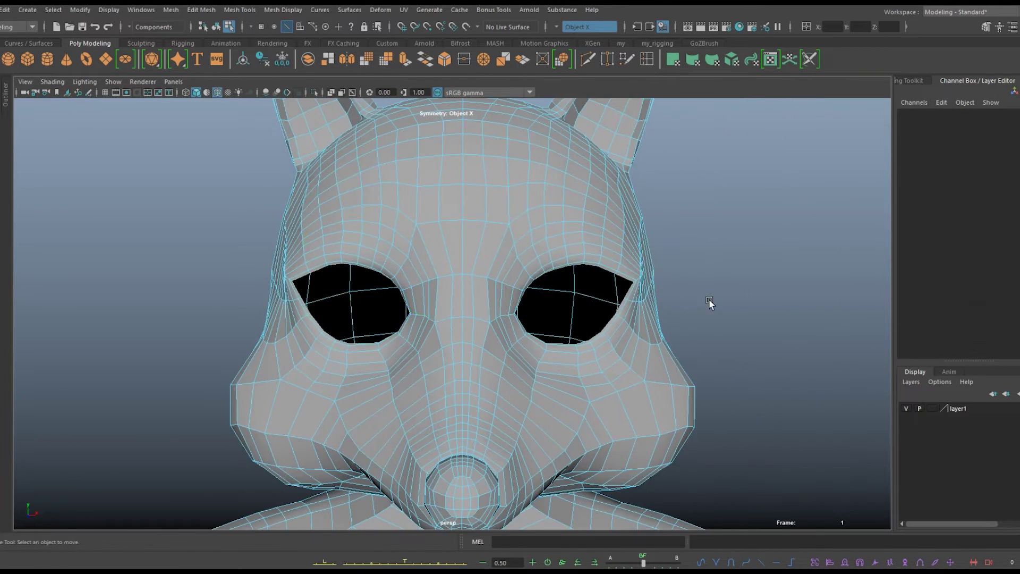
pyautogui.scroll(-5, 705, 262)
pyautogui.press('3')
pyautogui.keyDown('alt'); pyautogui.moveTo(584, 319); pyautogui.dragTo(709, 318, button='middle'); pyautogui.keyUp('alt')
# Rotate the eye sphere 90 degrees on X and adjust its subdivisions
pyautogui.click(592, 309)
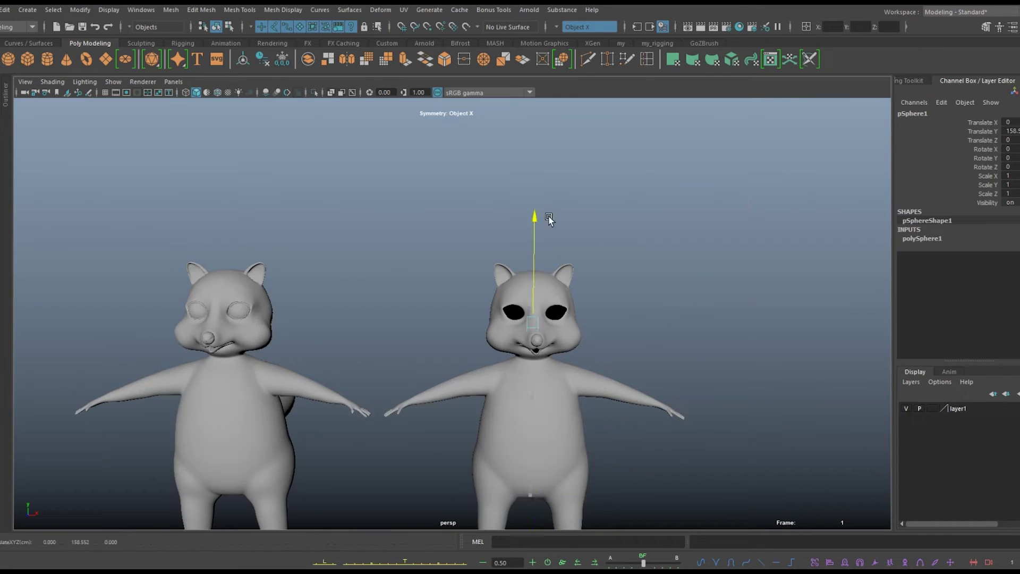
pyautogui.scroll(5, 551, 221)
pyautogui.keyDown('alt'); pyautogui.moveTo(680, 297); pyautogui.dragTo(701, 330); pyautogui.keyUp('alt')
pyautogui.press('e')
pyautogui.click(1012, 149)
pyautogui.click(933, 240)
pyautogui.moveTo(977, 257); pyautogui.dragTo(977, 265)
# Move the eyeball into the eye socket and frame it in the front view
pyautogui.keyDown('alt'); pyautogui.moveTo(540, 327); pyautogui.dragTo(797, 337); pyautogui.keyUp('alt')
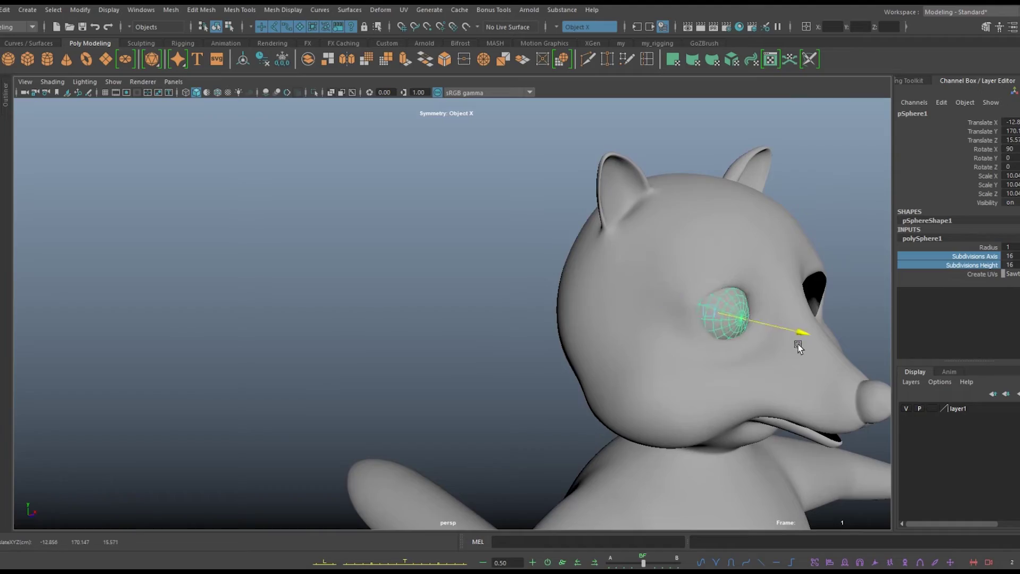
pyautogui.press('space')
pyautogui.press('space')
pyautogui.press('f')
pyautogui.press('space')
pyautogui.press('space')
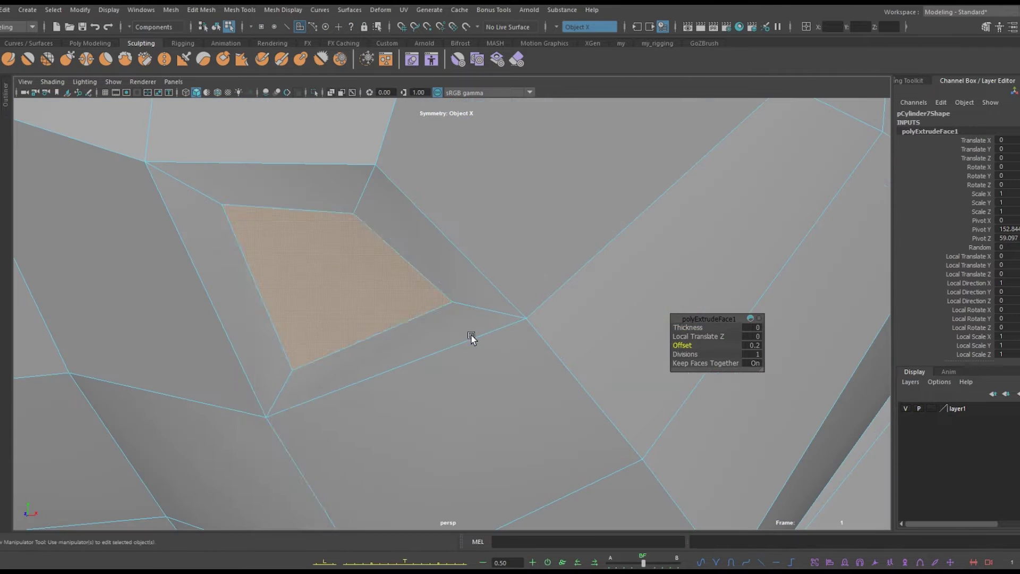
# Select a nostril corner vertex and compare the head's low-poly cage with smooth preview
pyautogui.press('F9')
pyautogui.click(222, 205)
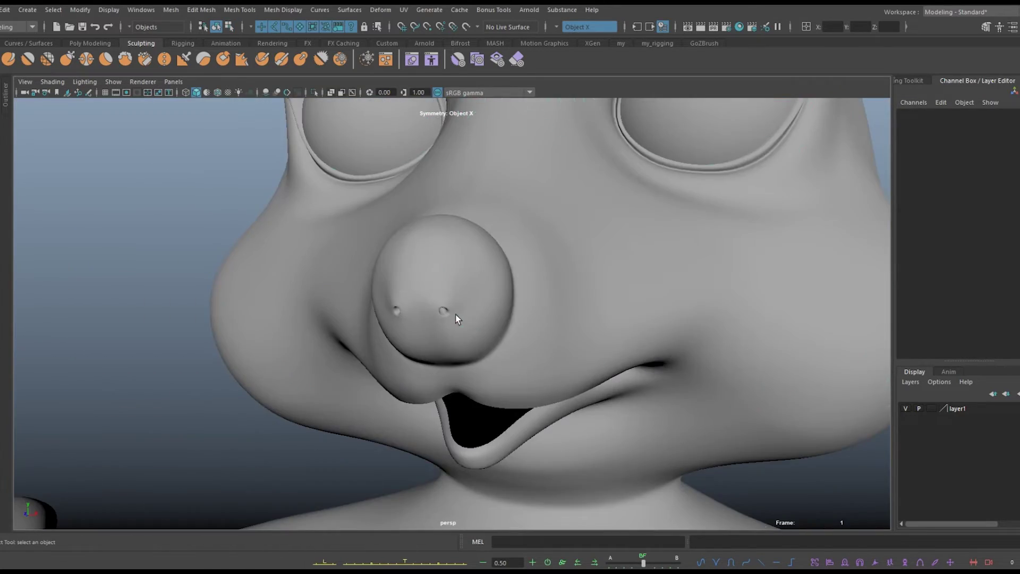
pyautogui.click(455, 314)
pyautogui.press('1')
pyautogui.press('w')
pyautogui.moveTo(483, 369)
pyautogui.keyDown('alt'); pyautogui.mouseDown()
pyautogui.moveTo(505, 342)
pyautogui.moveTo(633, 374)
pyautogui.moveTo(470, 348)
pyautogui.moveTo(439, 364)
pyautogui.moveTo(40, 47)
pyautogui.mouseUp(); pyautogui.keyUp('alt')
pyautogui.press('3')
# Insert an edge loop across the nose and reselect the head mesh
pyautogui.click(313, 319)
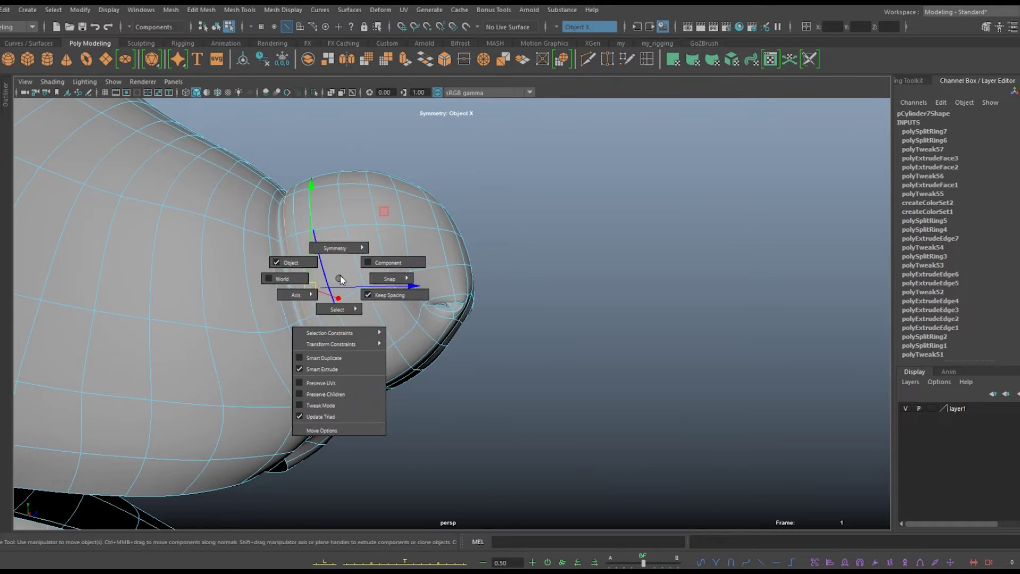
pyautogui.moveTo(361, 324)
pyautogui.keyDown('alt'); pyautogui.mouseDown()
pyautogui.moveTo(132, 346)
pyautogui.moveTo(551, 282)
pyautogui.moveTo(516, 260)
pyautogui.mouseUp(); pyautogui.keyUp('alt')
pyautogui.press('F8')
pyautogui.click(467, 327)
pyautogui.scroll(5, 468, 327)
pyautogui.scroll(-5, 467, 327)
pyautogui.moveTo(627, 239); pyautogui.dragTo(586, 244, button='right')
pyautogui.keyDown('alt'); pyautogui.moveTo(586, 245); pyautogui.dragTo(515, 231); pyautogui.keyUp('alt')
# Select a chin vertex to refine, then view the face from the front
pyautogui.click(295, 377)
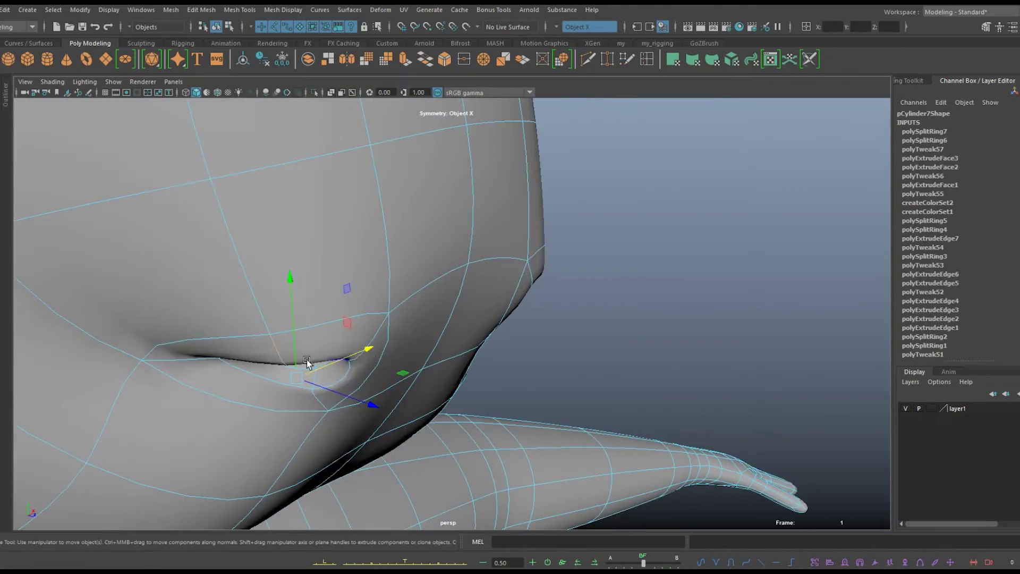
pyautogui.scroll(-2, 344, 355)
pyautogui.moveTo(326, 376)
pyautogui.keyDown('alt'); pyautogui.mouseDown()
pyautogui.moveTo(426, 416)
pyautogui.moveTo(375, 308)
pyautogui.moveTo(557, 269)
pyautogui.mouseUp(); pyautogui.keyUp('alt')
pyautogui.scroll(-2, 426, 417)
pyautogui.moveTo(558, 269); pyautogui.dragTo(565, 237, button='right')
pyautogui.scroll(-5, 486, 360)
pyautogui.click(486, 359)
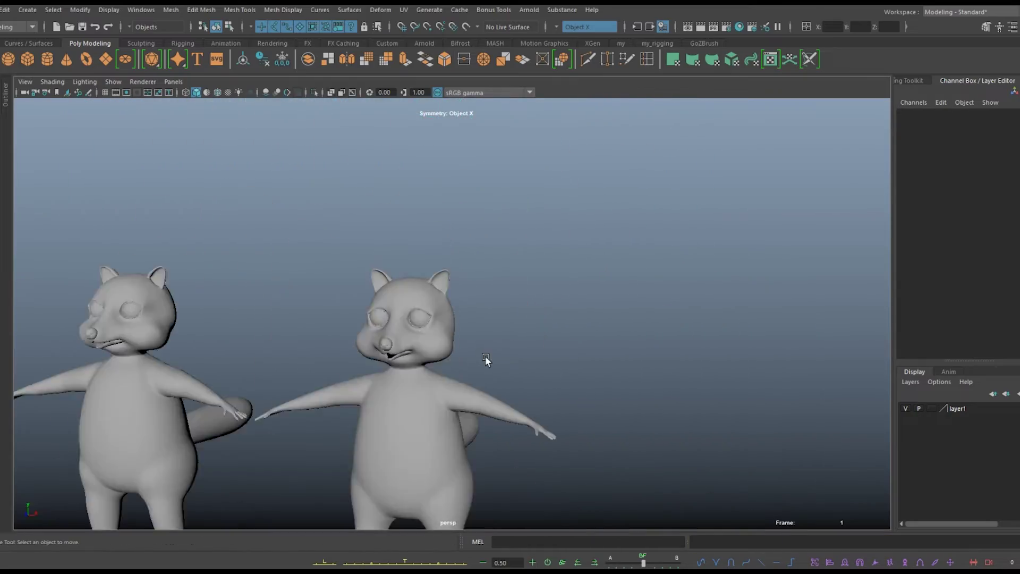
pyautogui.scroll(5, 485, 360)
# Reposition a nose vertex and the edge loop above the nostrils
pyautogui.click(509, 362)
pyautogui.moveTo(485, 273); pyautogui.dragTo(485, 236, button='right')
pyautogui.scroll(2, 532, 240)
pyautogui.click(547, 233)
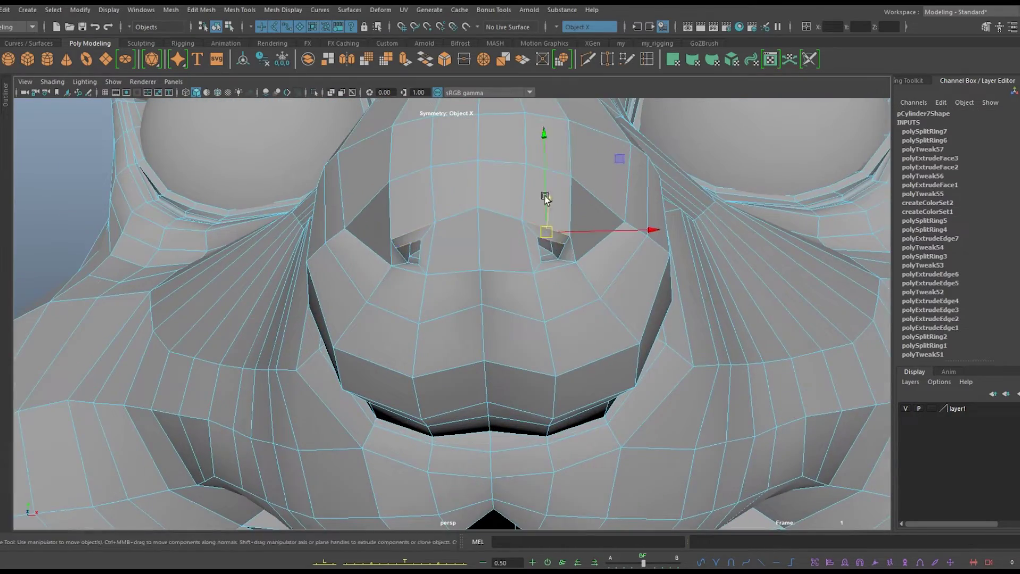
pyautogui.press('F10')
pyautogui.doubleClick(545, 197)
pyautogui.scroll(-2, 540, 146)
pyautogui.moveTo(539, 146)
pyautogui.keyDown('alt'); pyautogui.mouseDown()
pyautogui.moveTo(537, 387)
pyautogui.moveTo(492, 439)
pyautogui.moveTo(345, 240)
pyautogui.mouseUp(); pyautogui.keyUp('alt')
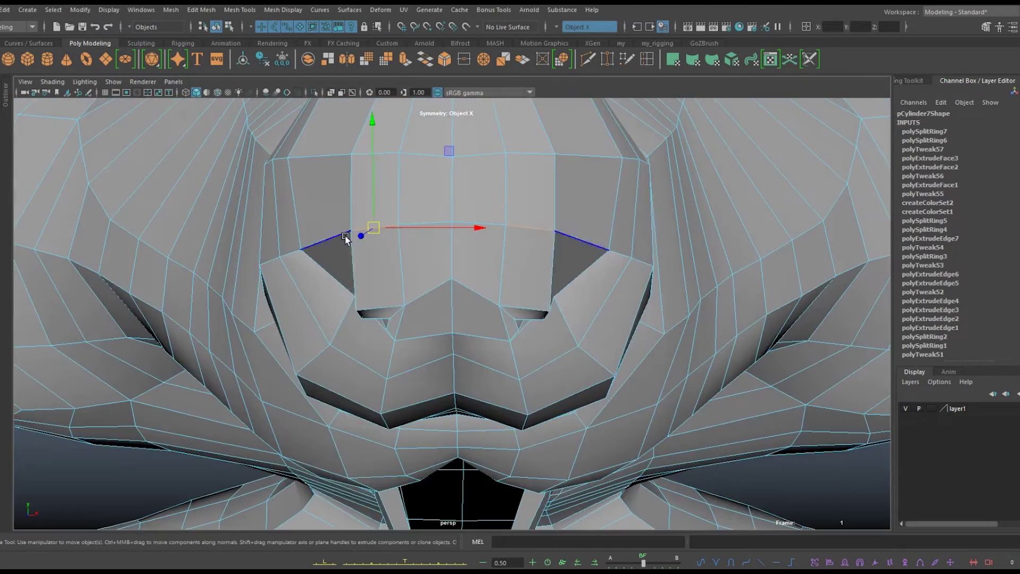
# Insert a supporting edge loop around the eye rim
pyautogui.scroll(-3, 436, 154)
pyautogui.keyDown('alt'); pyautogui.moveTo(478, 296); pyautogui.dragTo(439, 321); pyautogui.keyUp('alt')
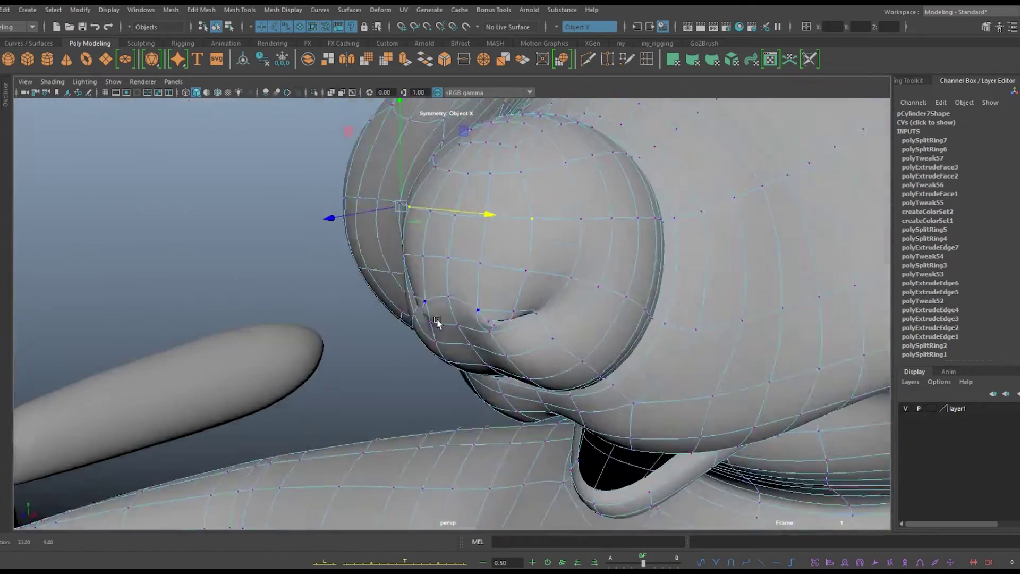
pyautogui.scroll(-4, 440, 321)
pyautogui.click(413, 287)
pyautogui.scroll(5, 506, 255)
pyautogui.moveTo(412, 287)
pyautogui.keyDown('alt'); pyautogui.mouseDown()
pyautogui.moveTo(506, 255)
pyautogui.moveTo(468, 321)
pyautogui.mouseUp(); pyautogui.keyUp('alt')
pyautogui.click(468, 321)
pyautogui.press('F10')
pyautogui.scroll(4, 133, 291)
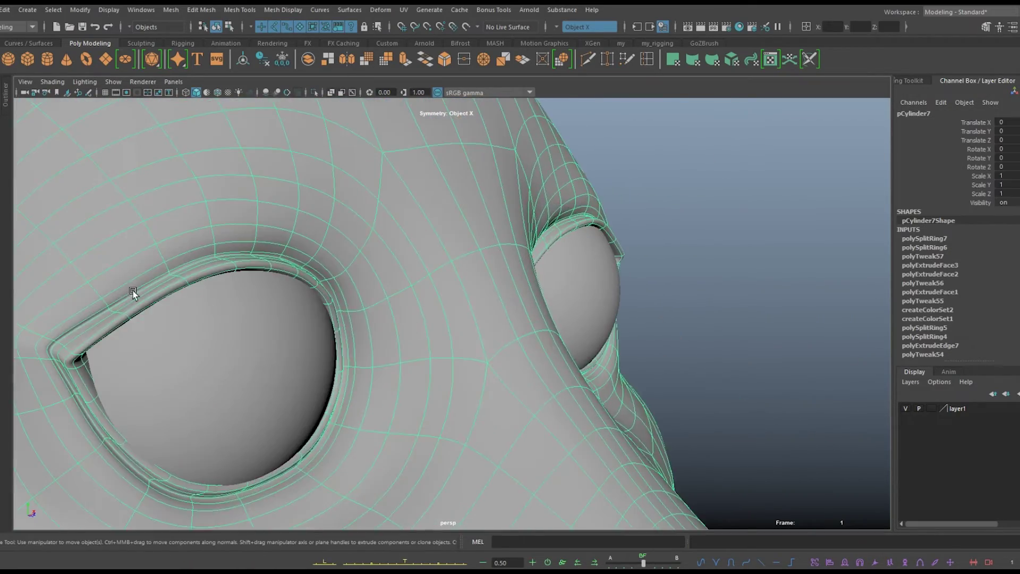
pyautogui.scroll(2, 205, 314)
pyautogui.click(263, 248)
pyautogui.moveTo(263, 248)
pyautogui.keyDown('alt'); pyautogui.mouseDown()
pyautogui.moveTo(284, 351)
pyautogui.moveTo(357, 230)
pyautogui.mouseUp(); pyautogui.keyUp('alt')
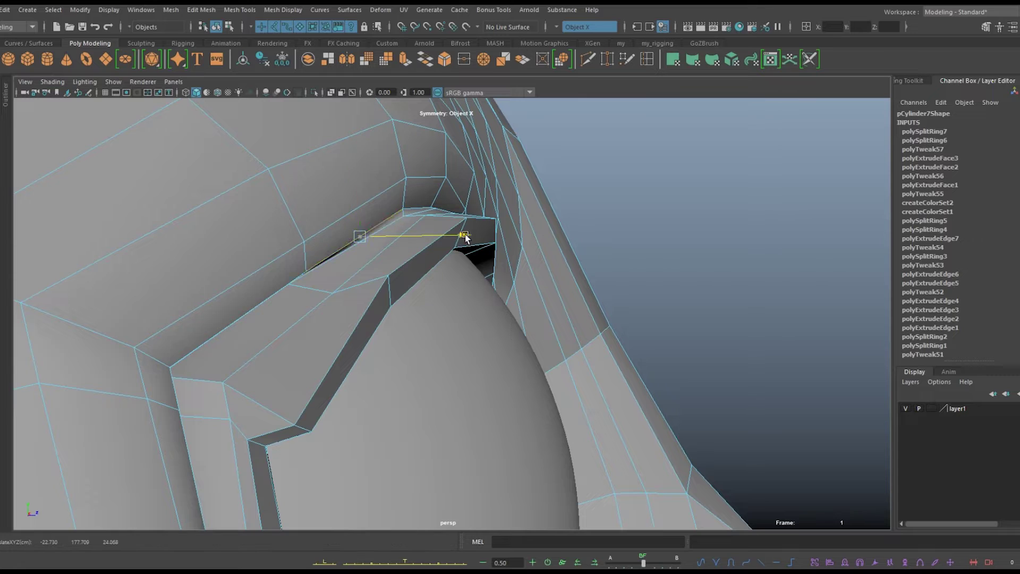
# Toggle between low-poly cage and smooth preview and view both characters
pyautogui.press('3')
pyautogui.press('1')
pyautogui.press('w')
pyautogui.moveTo(399, 199)
pyautogui.keyDown('alt'); pyautogui.mouseDown()
pyautogui.moveTo(451, 371)
pyautogui.moveTo(419, 230)
pyautogui.moveTo(273, 375)
pyautogui.moveTo(578, 337)
pyautogui.mouseUp(); pyautogui.keyUp('alt')
pyautogui.press('3')
pyautogui.scroll(-3, 273, 376)
pyautogui.scroll(3, 273, 376)
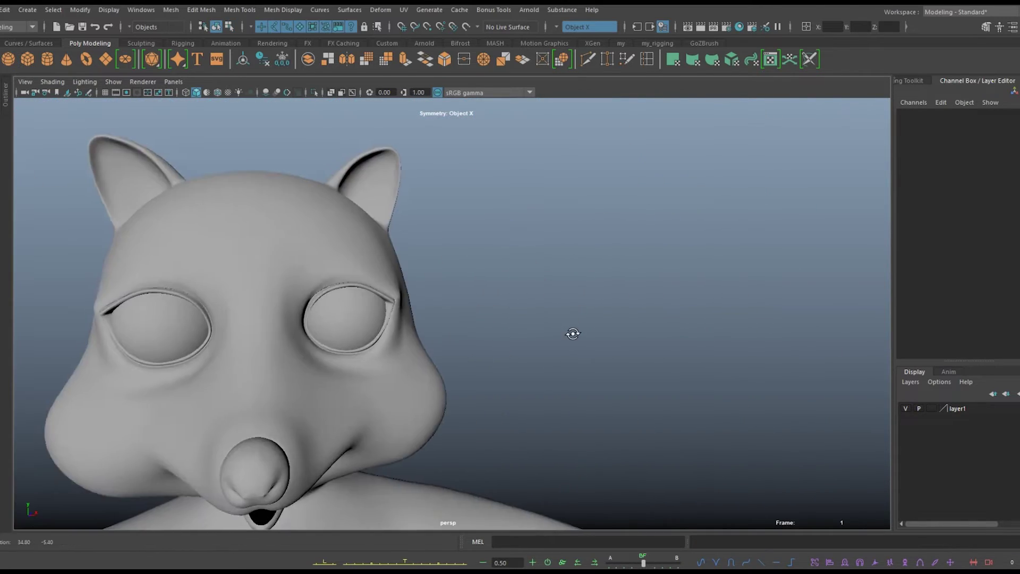
pyautogui.keyDown('alt'); pyautogui.moveTo(573, 333); pyautogui.dragTo(466, 304); pyautogui.keyUp('alt')
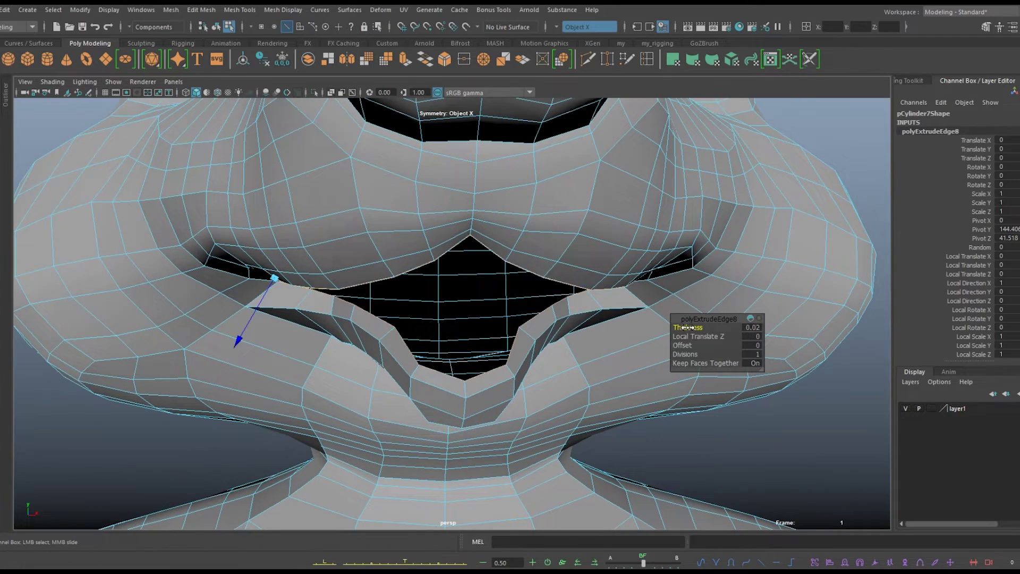
# Inspect the mouth from side and front, then extrude its border edges inward again
pyautogui.scroll(-10, 541, 338)
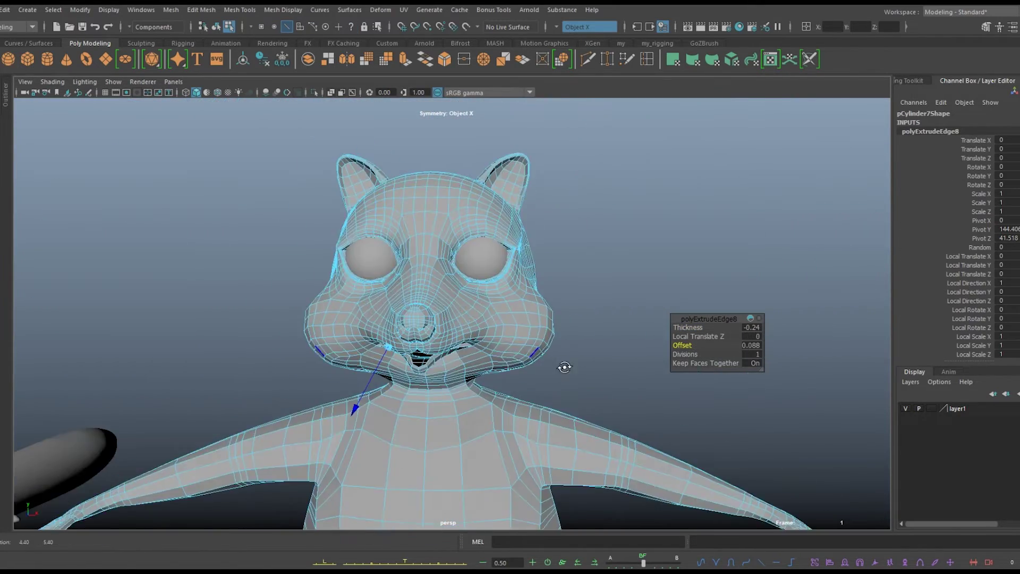
pyautogui.keyDown('alt'); pyautogui.moveTo(560, 370); pyautogui.dragTo(299, 305); pyautogui.keyUp('alt')
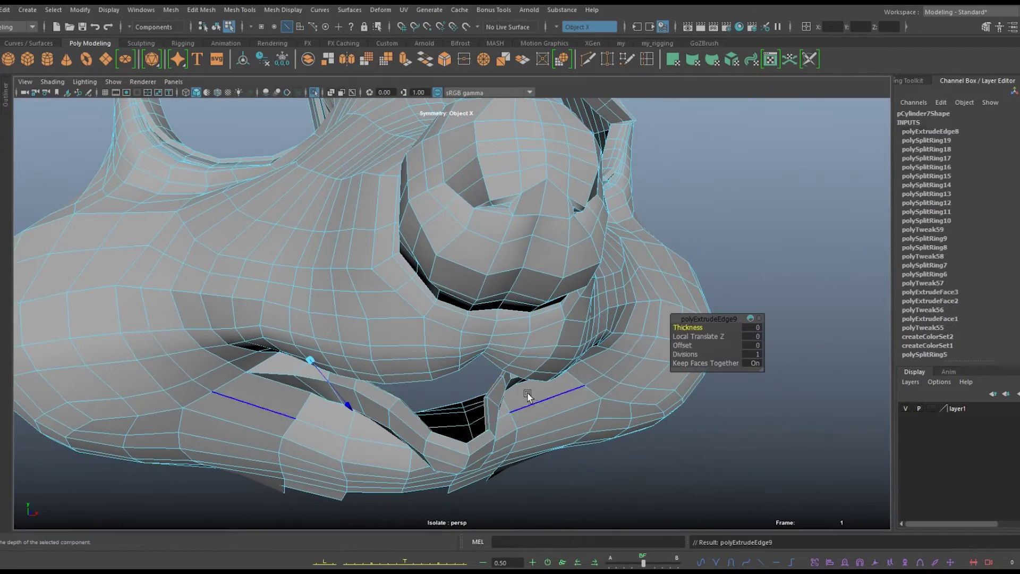
pyautogui.moveTo(611, 382)
pyautogui.keyDown('alt'); pyautogui.mouseDown()
pyautogui.moveTo(505, 451)
pyautogui.moveTo(672, 369)
pyautogui.mouseUp(); pyautogui.keyUp('alt')
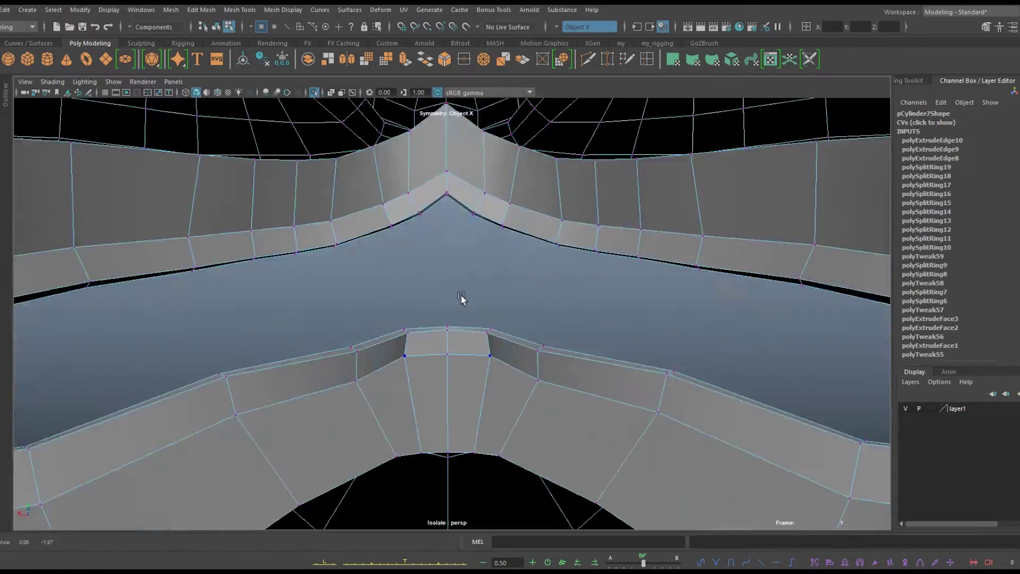
pyautogui.keyDown('alt'); pyautogui.moveTo(461, 299); pyautogui.dragTo(415, 441); pyautogui.keyUp('alt')
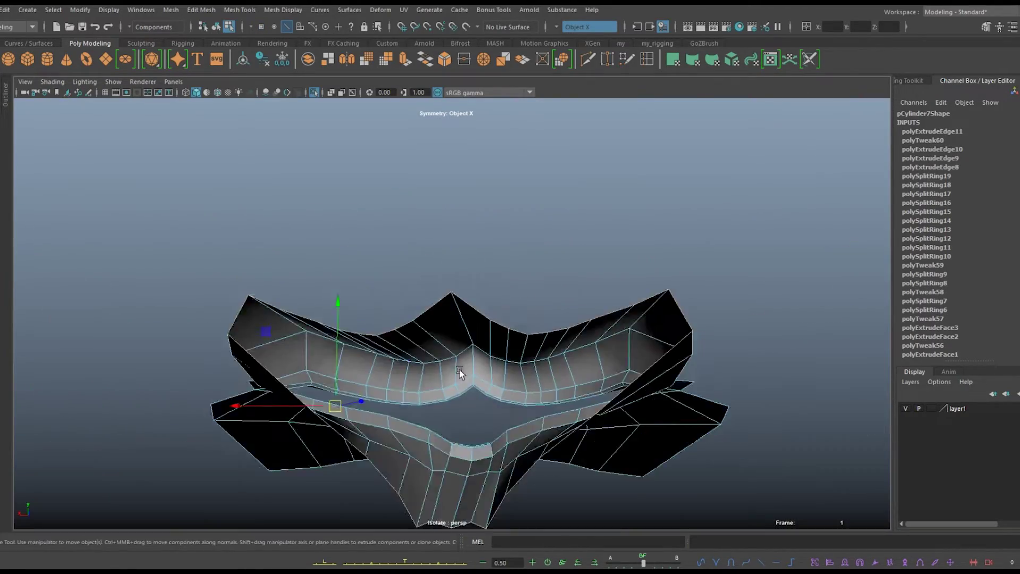
pyautogui.press('b')
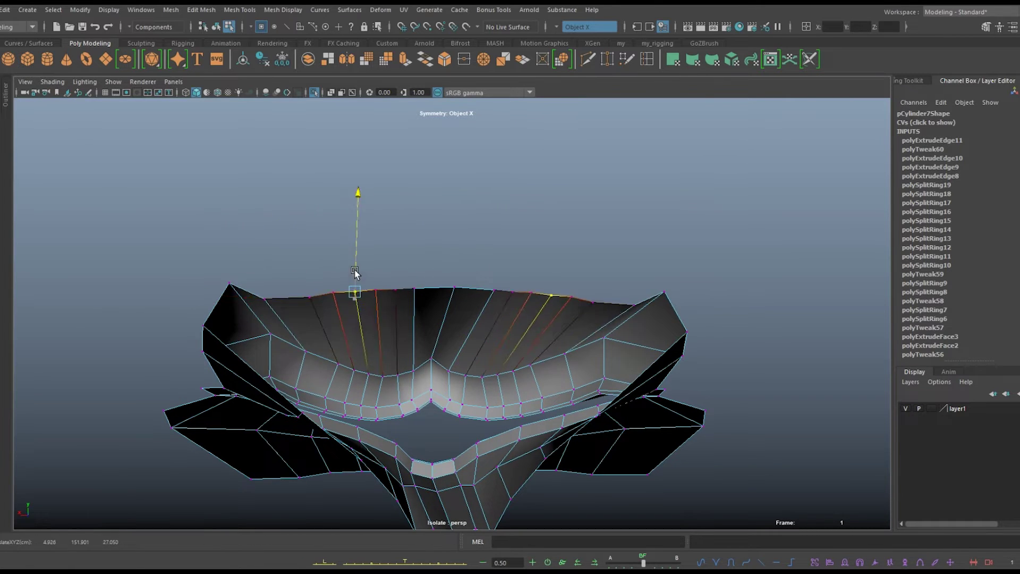
# Extrude the cavity's rim edges backward to deepen the mouth
pyautogui.keyDown('alt'); pyautogui.moveTo(355, 273); pyautogui.dragTo(598, 299); pyautogui.keyUp('alt')
pyautogui.keyDown('alt'); pyautogui.moveTo(521, 331); pyautogui.dragTo(326, 397); pyautogui.keyUp('alt')
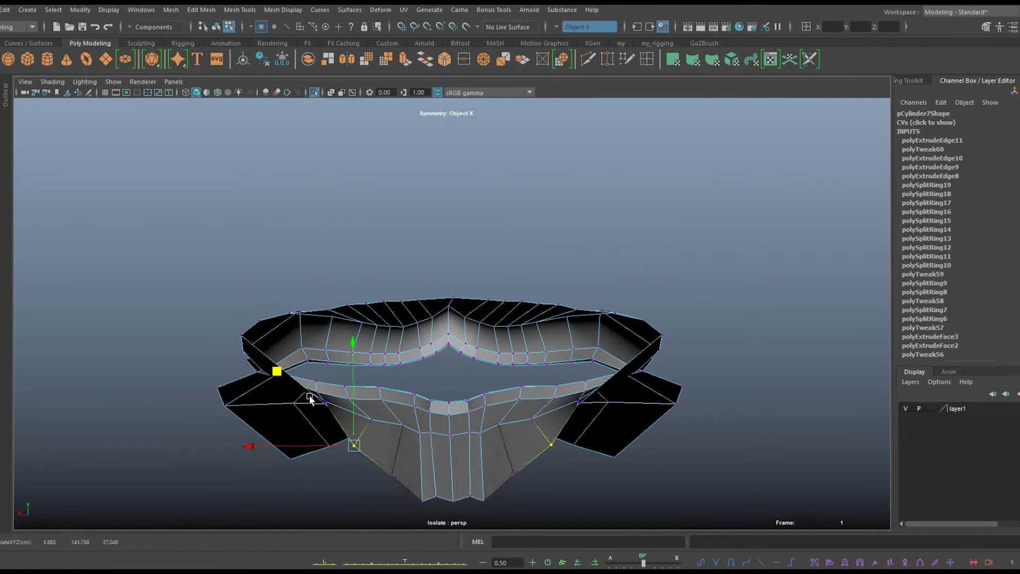
pyautogui.moveTo(332, 274)
pyautogui.keyDown('alt'); pyautogui.mouseDown()
pyautogui.moveTo(574, 357)
pyautogui.moveTo(611, 335)
pyautogui.moveTo(418, 392)
pyautogui.mouseUp(); pyautogui.keyUp('alt')
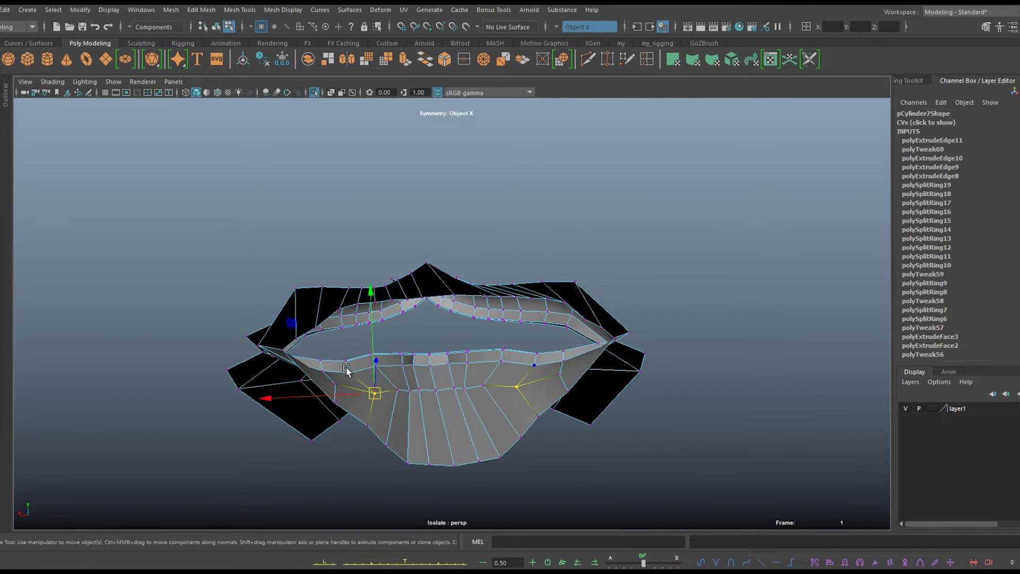
pyautogui.moveTo(375, 317)
pyautogui.keyDown('alt'); pyautogui.mouseDown()
pyautogui.moveTo(544, 455)
pyautogui.moveTo(563, 455)
pyautogui.moveTo(481, 404)
pyautogui.moveTo(467, 409)
pyautogui.moveTo(535, 421)
pyautogui.moveTo(547, 462)
pyautogui.moveTo(525, 235)
pyautogui.moveTo(529, 306)
pyautogui.mouseUp(); pyautogui.keyUp('alt')
pyautogui.moveTo(488, 204)
pyautogui.keyDown('alt'); pyautogui.mouseDown()
pyautogui.moveTo(539, 387)
pyautogui.moveTo(276, 318)
pyautogui.mouseUp(); pyautogui.keyUp('alt')
pyautogui.scroll(-5, 286, 385)
pyautogui.keyDown('alt'); pyautogui.moveTo(286, 385); pyautogui.dragTo(417, 271); pyautogui.keyUp('alt')
pyautogui.moveTo(417, 271); pyautogui.dragTo(410, 242, button='right')
pyautogui.keyDown('alt'); pyautogui.moveTo(409, 242); pyautogui.dragTo(411, 397); pyautogui.keyUp('alt')
pyautogui.hotkey('ctrl', 'e')
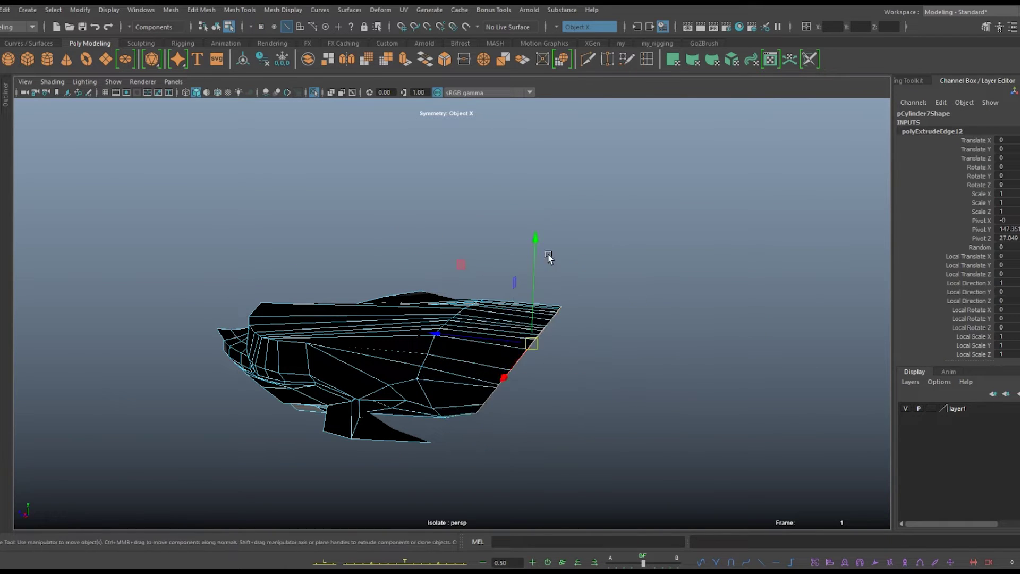
# Smooth the cavity's end-cap vertices with Average Vertices, applied twice
pyautogui.keyDown('alt'); pyautogui.moveTo(539, 286); pyautogui.dragTo(523, 387); pyautogui.keyUp('alt')
pyautogui.keyDown('alt'); pyautogui.moveTo(409, 408); pyautogui.dragTo(569, 450); pyautogui.keyUp('alt')
pyautogui.moveTo(663, 489)
pyautogui.mouseDown()
pyautogui.moveTo(487, 312)
pyautogui.moveTo(449, 305)
pyautogui.mouseUp()
pyautogui.click(201, 9)
pyautogui.click(242, 194)
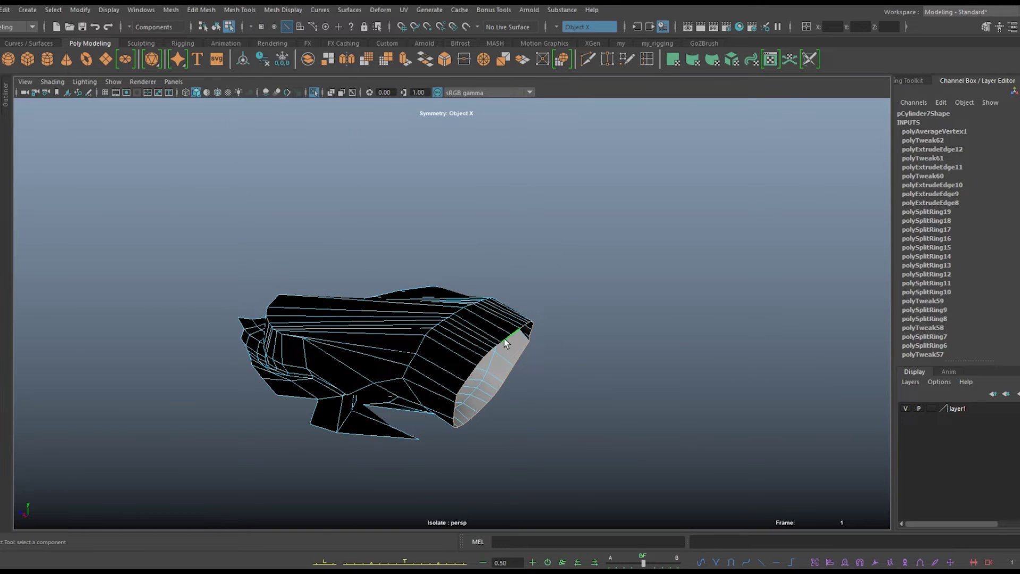
pyautogui.moveTo(488, 404)
pyautogui.keyDown('alt'); pyautogui.mouseDown()
pyautogui.moveTo(489, 485)
pyautogui.moveTo(501, 455)
pyautogui.mouseUp(); pyautogui.keyUp('alt')
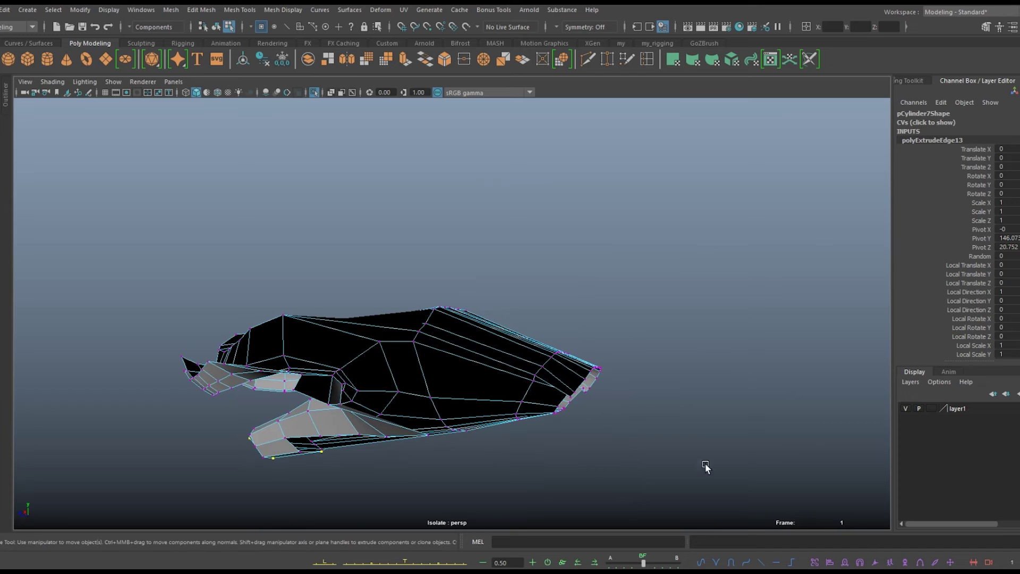
pyautogui.click(201, 10)
pyautogui.click(228, 196)
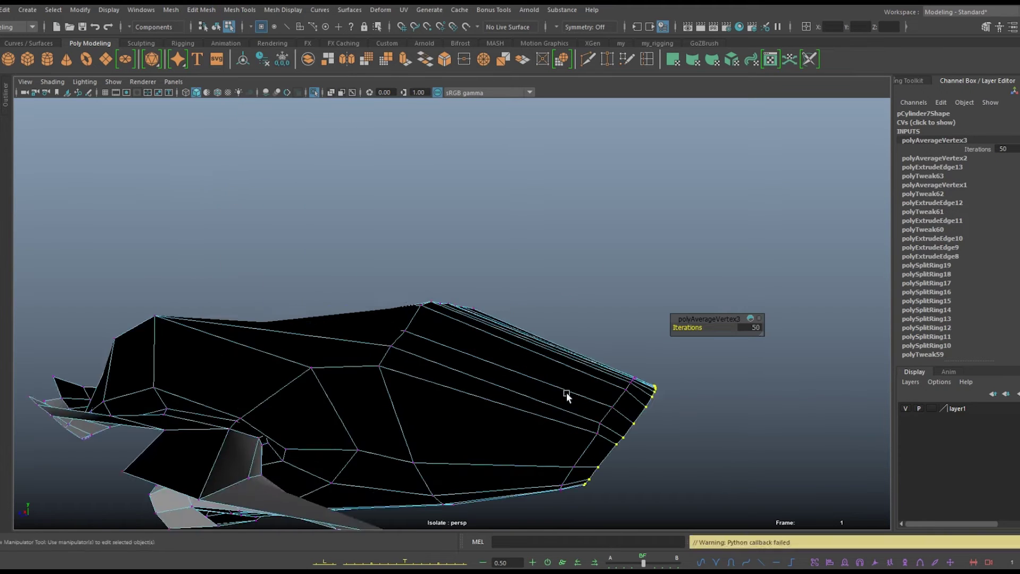
pyautogui.scroll(5, 566, 392)
pyautogui.moveTo(455, 326)
pyautogui.keyDown('alt'); pyautogui.mouseDown()
pyautogui.moveTo(461, 366)
pyautogui.moveTo(327, 396)
pyautogui.mouseUp(); pyautogui.keyUp('alt')
# Scale the end vertices to narrow the closed end, then turn off Isolate Select
pyautogui.press('r')
pyautogui.press('f')
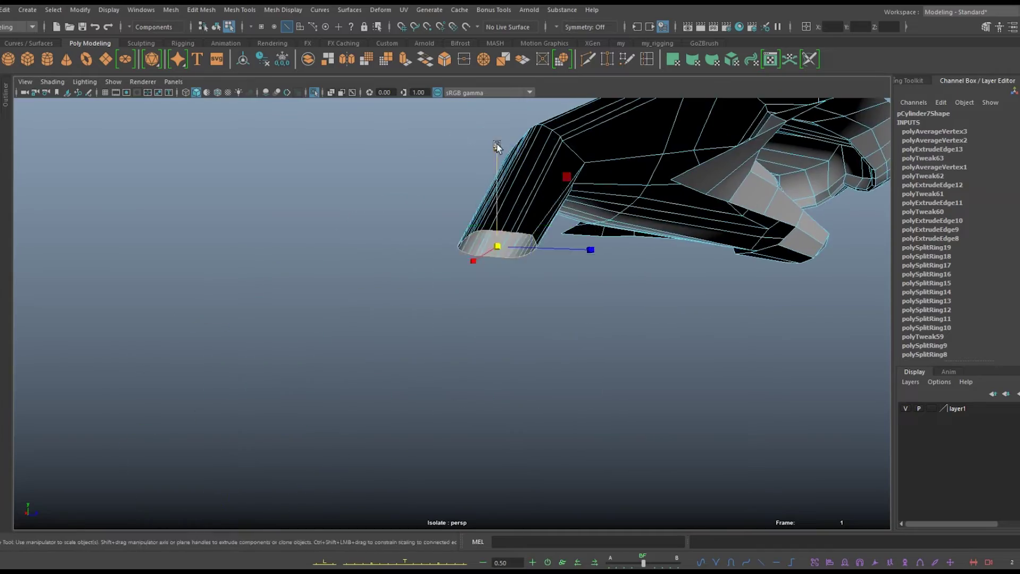
pyautogui.scroll(-5, 408, 280)
pyautogui.moveTo(528, 276)
pyautogui.keyDown('alt'); pyautogui.mouseDown()
pyautogui.moveTo(637, 267)
pyautogui.moveTo(608, 291)
pyautogui.moveTo(455, 177)
pyautogui.mouseUp(); pyautogui.keyUp('alt')
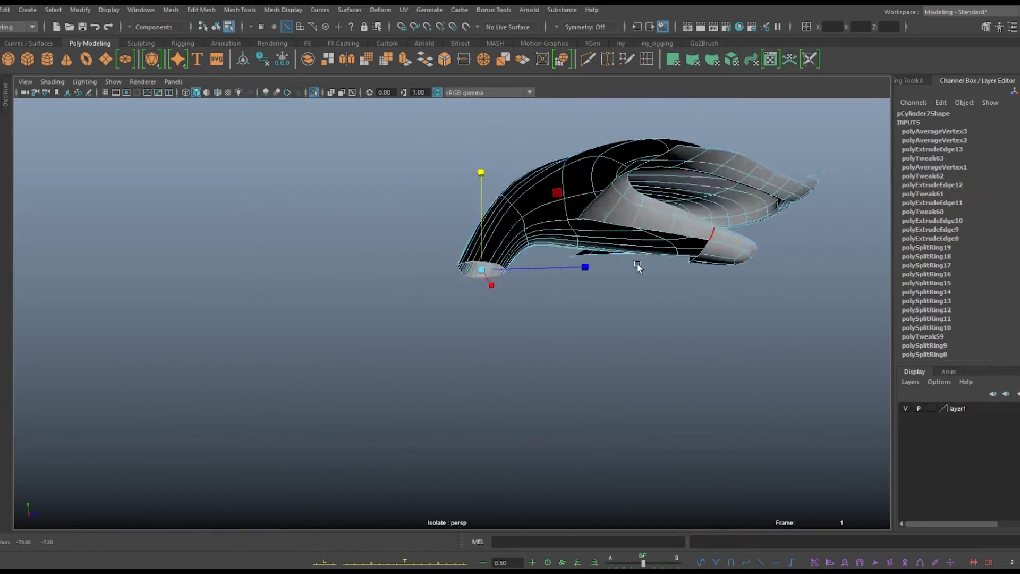
pyautogui.hotkey('ctrl', '1')
pyautogui.scroll(3, 623, 296)
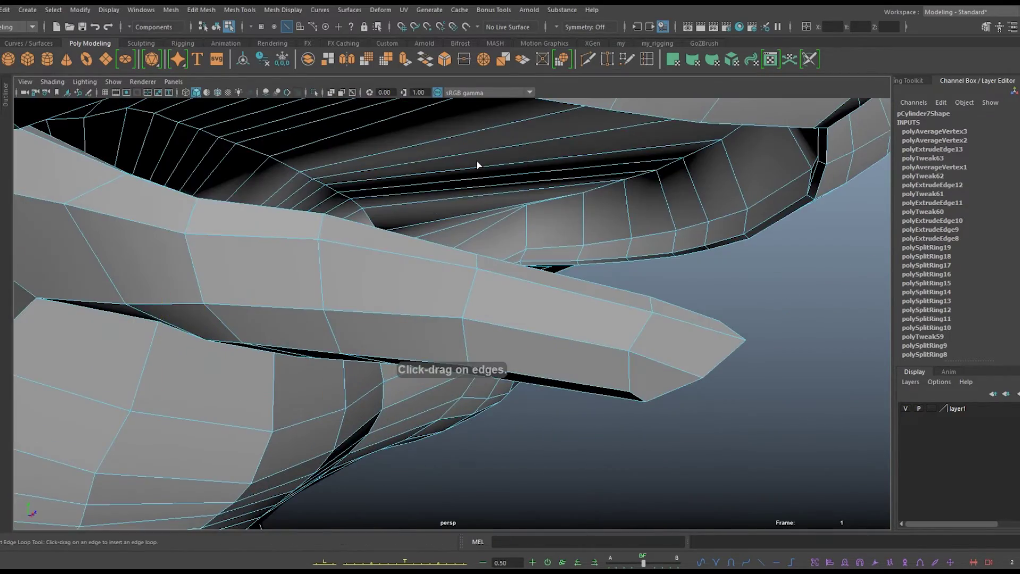
# Set Symmetry to Object X and reshape the upper lip corner with the new edges
pyautogui.scroll(-3, 481, 153)
pyautogui.press('w')
pyautogui.scroll(4, 721, 215)
pyautogui.moveTo(721, 215)
pyautogui.keyDown('alt'); pyautogui.mouseDown()
pyautogui.moveTo(680, 234)
pyautogui.moveTo(698, 247)
pyautogui.mouseUp(); pyautogui.keyUp('alt')
pyautogui.click(584, 27)
pyautogui.click(571, 49)
pyautogui.moveTo(563, 223)
pyautogui.keyDown('alt'); pyautogui.mouseDown()
pyautogui.moveTo(533, 272)
pyautogui.moveTo(763, 244)
pyautogui.mouseUp(); pyautogui.keyUp('alt')
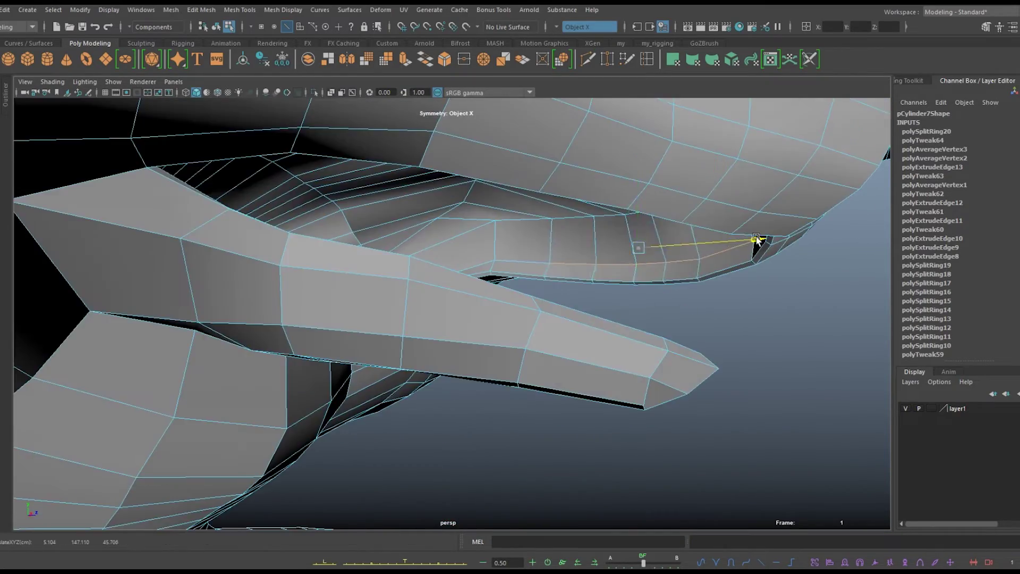
pyautogui.scroll(-5, 531, 357)
# Smooth the mouth area of the character mesh with the Sculpting Smooth brush
pyautogui.press('F8')
pyautogui.click(578, 322)
pyautogui.moveTo(578, 322)
pyautogui.keyDown('alt'); pyautogui.mouseDown()
pyautogui.moveTo(547, 337)
pyautogui.moveTo(662, 285)
pyautogui.mouseUp(); pyautogui.keyUp('alt')
pyautogui.scroll(3, 574, 228)
pyautogui.click(140, 43)
pyautogui.click(28, 59)
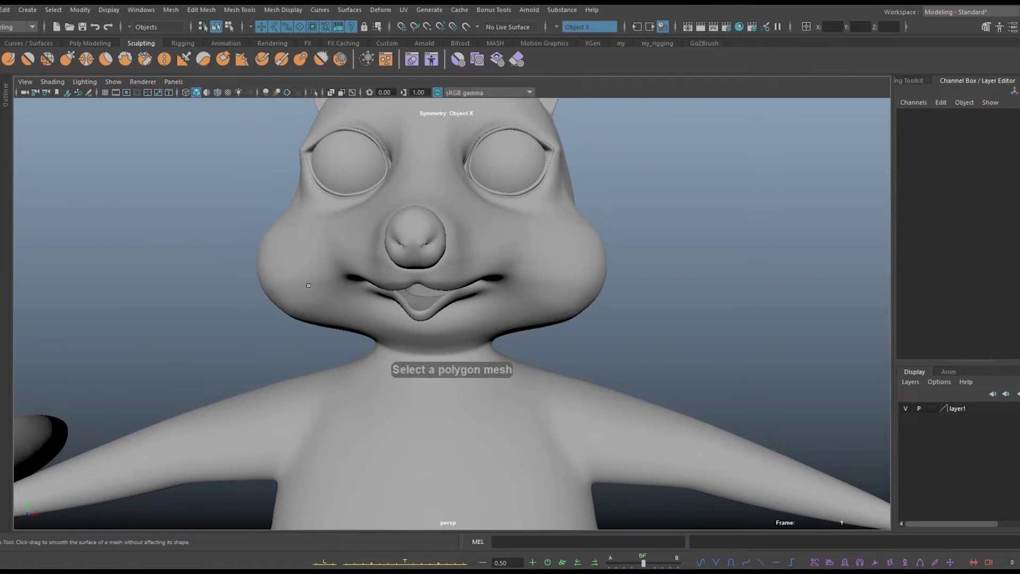
pyautogui.click(295, 225)
pyautogui.scroll(5, 582, 316)
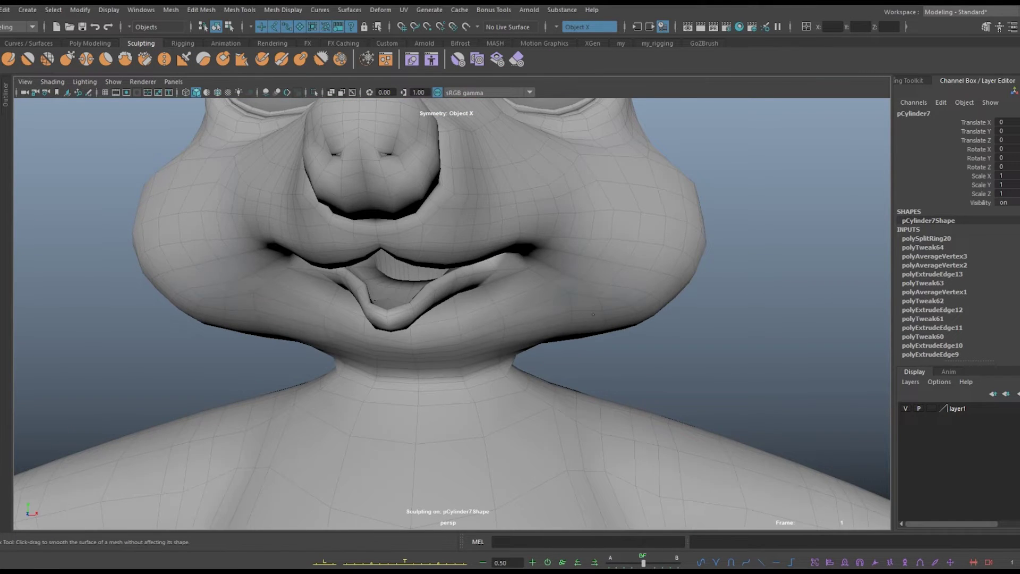
pyautogui.click(90, 43)
pyautogui.scroll(-3, 654, 262)
# Create a polygon cube and move it into the squirrel's mouth
pyautogui.click(653, 261)
pyautogui.scroll(5, 659, 270)
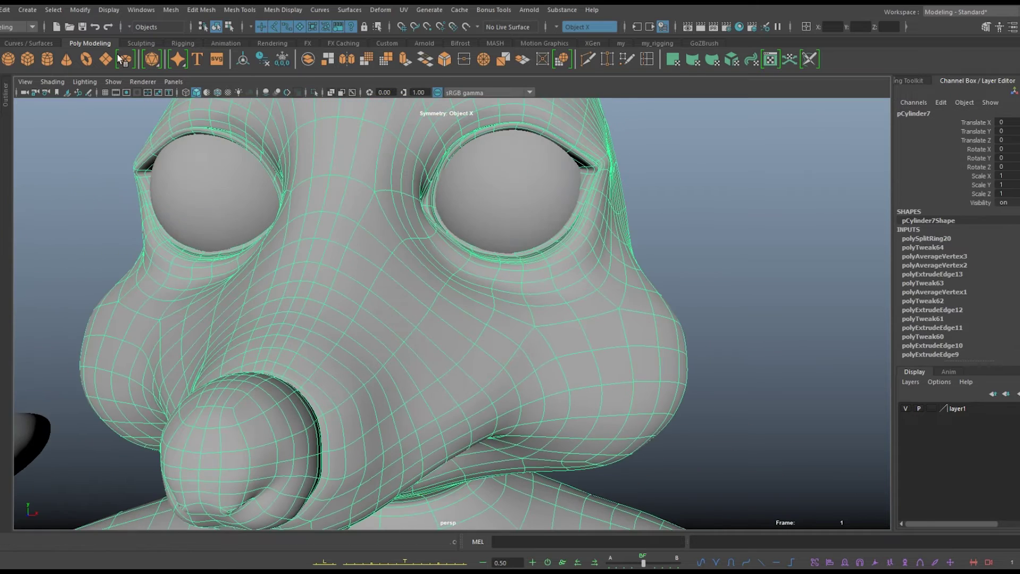
pyautogui.click(121, 58)
pyautogui.press('f')
pyautogui.moveTo(659, 419)
pyautogui.keyDown('alt'); pyautogui.mouseDown()
pyautogui.moveTo(604, 405)
pyautogui.moveTo(634, 340)
pyautogui.moveTo(624, 450)
pyautogui.mouseUp(); pyautogui.keyUp('alt')
# Scale the cube down into a flattened tooth shape
pyautogui.press('r')
pyautogui.scroll(5, 610, 294)
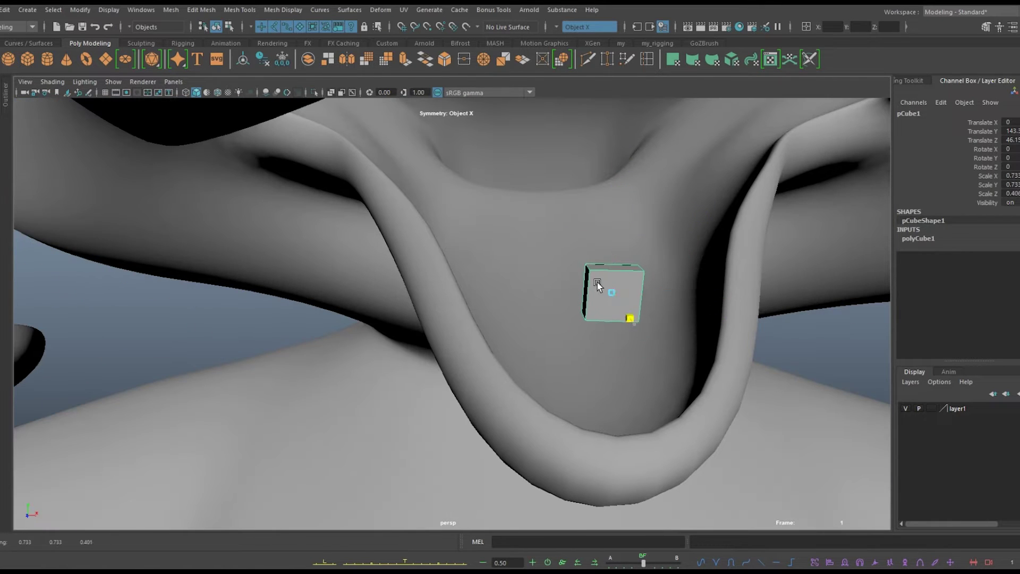
pyautogui.keyDown('alt'); pyautogui.moveTo(683, 284); pyautogui.dragTo(670, 296); pyautogui.keyUp('alt')
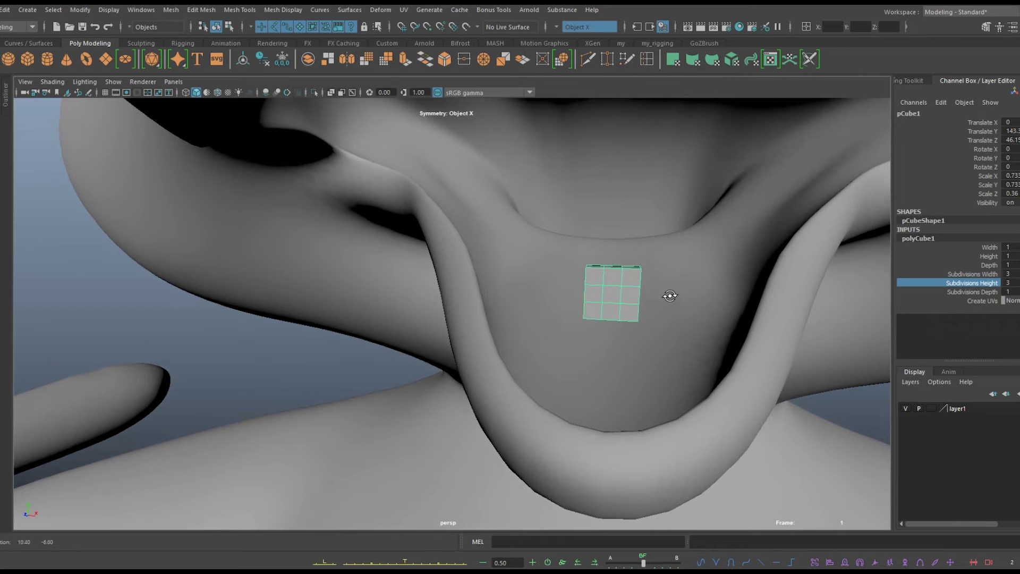
pyautogui.keyDown('alt'); pyautogui.moveTo(628, 327); pyautogui.dragTo(563, 294); pyautogui.keyUp('alt')
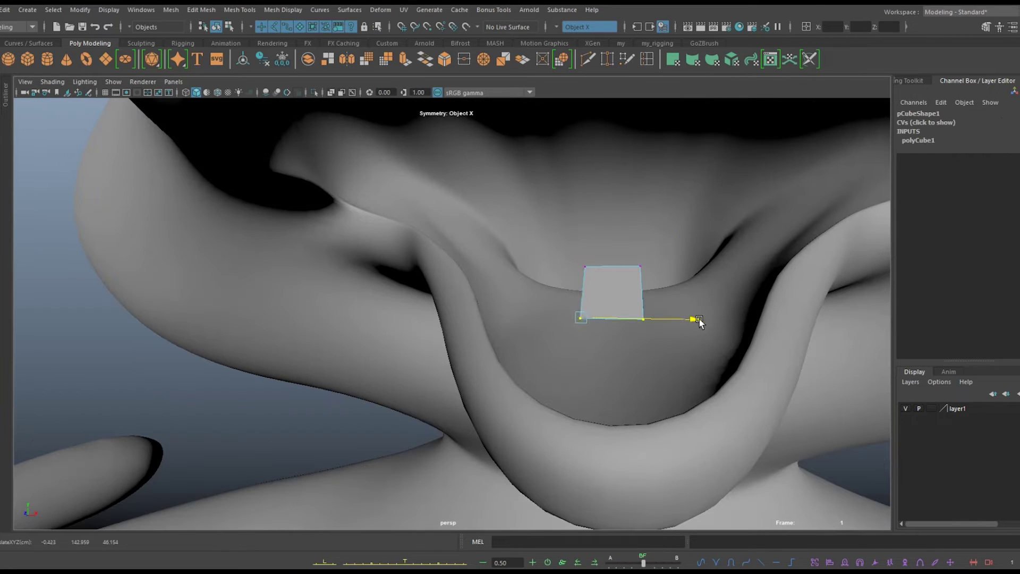
pyautogui.keyDown('alt'); pyautogui.moveTo(627, 352); pyautogui.dragTo(622, 274); pyautogui.keyUp('alt')
pyautogui.moveTo(622, 274); pyautogui.dragTo(908, 238, button='right')
pyautogui.press('r')
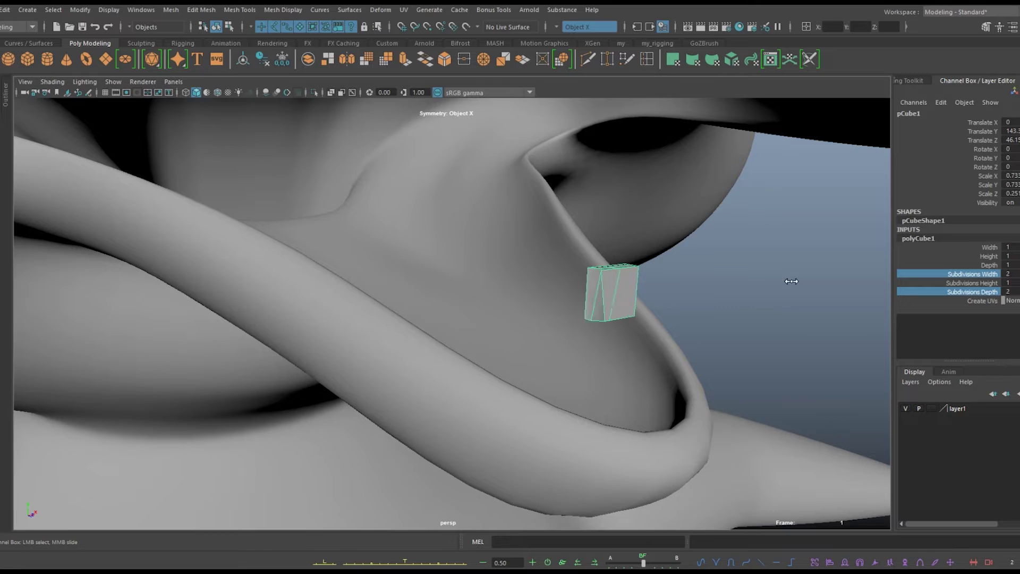
pyautogui.keyDown('alt'); pyautogui.moveTo(792, 281); pyautogui.dragTo(639, 305); pyautogui.keyUp('alt')
# Insert two edge loops around the tooth cube and show its attributes
pyautogui.keyDown('shift'); pyautogui.moveTo(640, 305); pyautogui.dragTo(526, 303, button='right'); pyautogui.keyUp('shift')
pyautogui.click(524, 304)
pyautogui.moveTo(505, 333)
pyautogui.keyDown('alt'); pyautogui.mouseDown()
pyautogui.moveTo(578, 375)
pyautogui.moveTo(509, 378)
pyautogui.moveTo(477, 333)
pyautogui.moveTo(481, 266)
pyautogui.mouseUp(); pyautogui.keyUp('alt')
pyautogui.press('r')
pyautogui.hotkey('ctrl', 'a')
pyautogui.hotkey('ctrl', 'a')
# Move the tooth onto the lower gum and prepare to rotate it
pyautogui.moveTo(480, 266); pyautogui.dragTo(473, 260, button='right')
pyautogui.press('w')
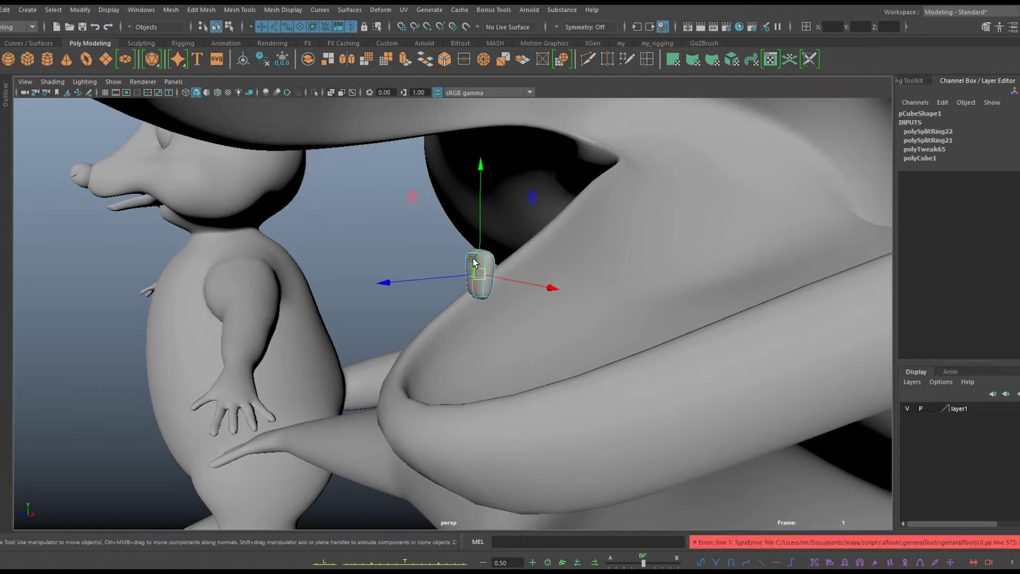
pyautogui.click(481, 266)
pyautogui.moveTo(481, 266)
pyautogui.keyDown('alt'); pyautogui.mouseDown()
pyautogui.moveTo(394, 262)
pyautogui.moveTo(504, 257)
pyautogui.moveTo(535, 285)
pyautogui.moveTo(443, 325)
pyautogui.moveTo(538, 400)
pyautogui.mouseUp(); pyautogui.keyUp('alt')
pyautogui.press('f')
pyautogui.press('e')
pyautogui.keyDown('alt'); pyautogui.moveTo(510, 361); pyautogui.dragTo(510, 346, button='middle'); pyautogui.keyUp('alt')
# Angle the front teeth to follow the curve of the lower gum
pyautogui.scroll(-5, 452, 360)
pyautogui.scroll(2, 402, 321)
pyautogui.click(402, 321)
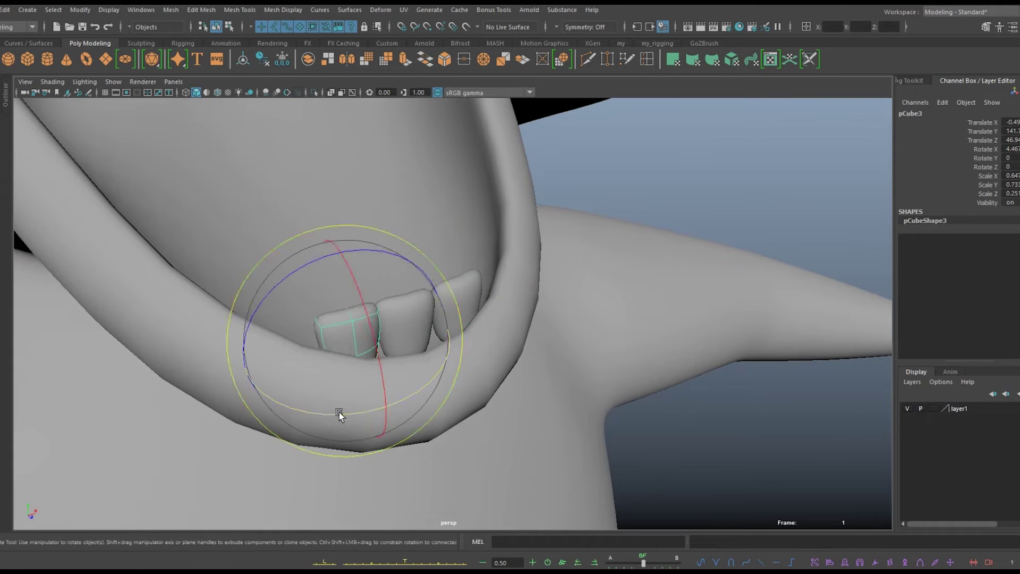
pyautogui.moveTo(357, 405)
pyautogui.mouseDown()
pyautogui.moveTo(260, 264)
pyautogui.moveTo(170, 410)
pyautogui.moveTo(465, 485)
pyautogui.moveTo(426, 412)
pyautogui.moveTo(291, 295)
pyautogui.moveTo(287, 366)
pyautogui.moveTo(340, 368)
pyautogui.moveTo(408, 349)
pyautogui.moveTo(457, 353)
pyautogui.moveTo(478, 369)
pyautogui.moveTo(467, 353)
pyautogui.moveTo(476, 326)
pyautogui.mouseUp()
pyautogui.press('e')
pyautogui.press('w')
pyautogui.click(476, 326)
# Rotate the duplicated side tooth to follow the jaw curve and raise it into position
pyautogui.keyDown('alt'); pyautogui.moveTo(551, 317); pyautogui.dragTo(605, 401); pyautogui.keyUp('alt')
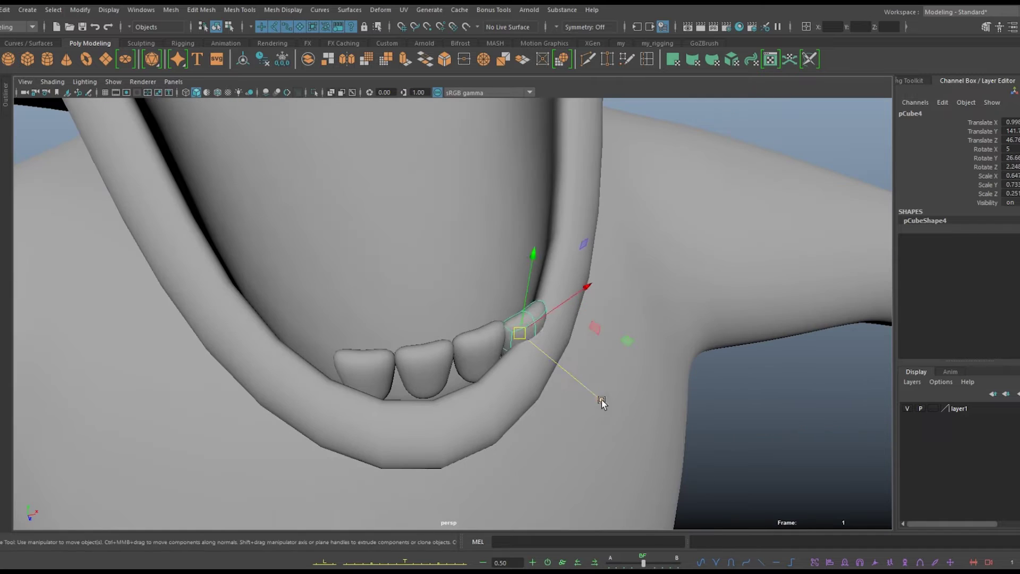
pyautogui.press('w')
pyautogui.moveTo(511, 410)
pyautogui.keyDown('alt'); pyautogui.mouseDown()
pyautogui.moveTo(569, 312)
pyautogui.moveTo(587, 319)
pyautogui.mouseUp(); pyautogui.keyUp('alt')
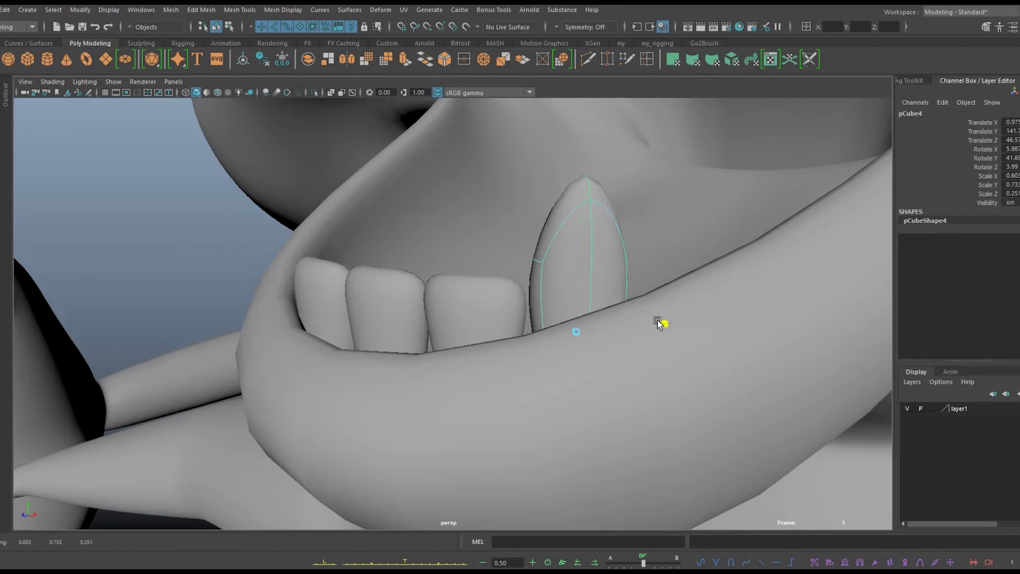
pyautogui.moveTo(564, 230)
pyautogui.keyDown('alt'); pyautogui.mouseDown()
pyautogui.moveTo(582, 387)
pyautogui.moveTo(524, 307)
pyautogui.moveTo(547, 285)
pyautogui.moveTo(547, 125)
pyautogui.moveTo(735, 312)
pyautogui.moveTo(510, 297)
pyautogui.mouseUp(); pyautogui.keyUp('alt')
pyautogui.moveTo(503, 262); pyautogui.dragTo(534, 257, button='right')
# Select the side tooth's top vertices and pull them into a pointed fang tip
pyautogui.click(530, 331)
pyautogui.moveTo(530, 330)
pyautogui.keyDown('alt'); pyautogui.mouseDown()
pyautogui.moveTo(697, 314)
pyautogui.moveTo(495, 412)
pyautogui.mouseUp(); pyautogui.keyUp('alt')
pyautogui.moveTo(521, 311)
pyautogui.keyDown('alt'); pyautogui.mouseDown()
pyautogui.moveTo(633, 323)
pyautogui.moveTo(535, 353)
pyautogui.mouseUp(); pyautogui.keyUp('alt')
pyautogui.click(535, 353)
pyautogui.scroll(2, 535, 353)
pyautogui.moveTo(575, 311)
pyautogui.keyDown('alt'); pyautogui.mouseDown()
pyautogui.moveTo(767, 327)
pyautogui.moveTo(454, 377)
pyautogui.mouseUp(); pyautogui.keyUp('alt')
pyautogui.press('F9')
pyautogui.moveTo(517, 344); pyautogui.dragTo(523, 345)
# Tilt the fang into place beside the lower incisors
pyautogui.keyDown('alt'); pyautogui.moveTo(524, 345); pyautogui.dragTo(669, 375); pyautogui.keyUp('alt')
pyautogui.press('w')
pyautogui.moveTo(607, 260)
pyautogui.keyDown('alt'); pyautogui.mouseDown()
pyautogui.moveTo(622, 331)
pyautogui.moveTo(742, 379)
pyautogui.moveTo(483, 315)
pyautogui.moveTo(478, 324)
pyautogui.mouseUp(); pyautogui.keyUp('alt')
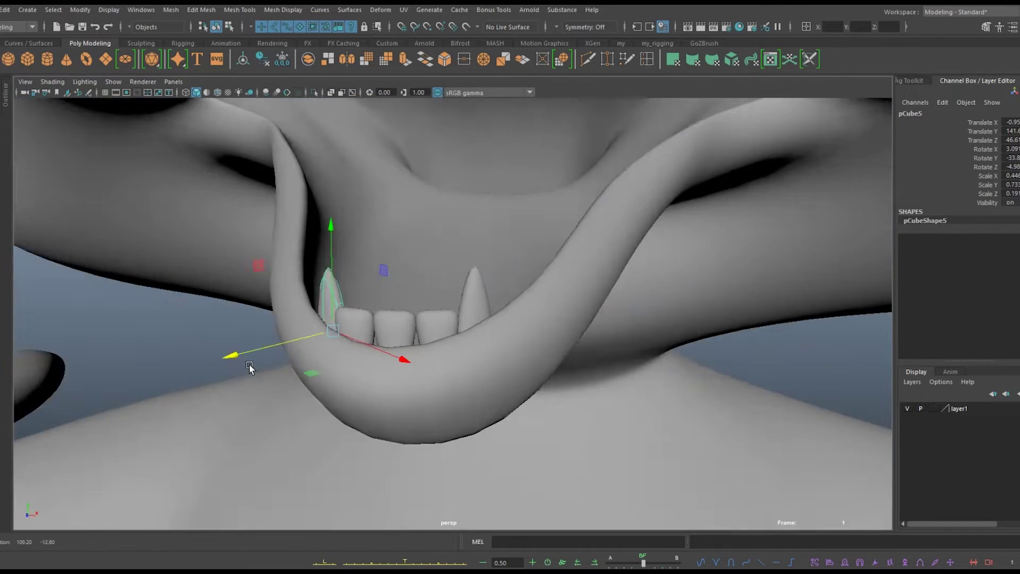
pyautogui.press('e')
pyautogui.keyDown('alt'); pyautogui.moveTo(250, 364); pyautogui.dragTo(274, 387); pyautogui.keyUp('alt')
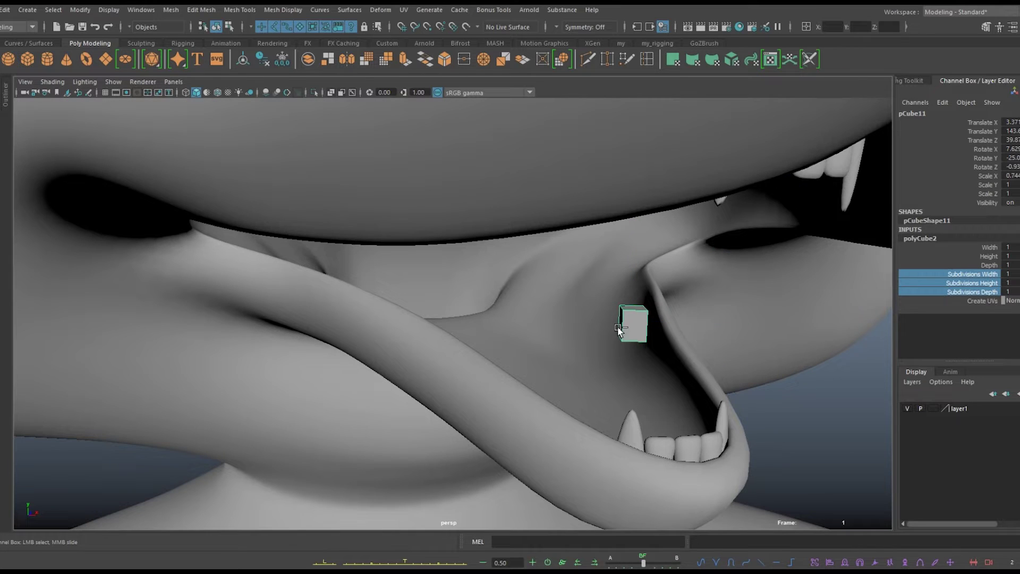
# Shape the new cube into the first molar, then select it and frame the view on it
pyautogui.scroll(3, 617, 330)
pyautogui.moveTo(692, 266); pyautogui.dragTo(644, 269, button='right')
pyautogui.scroll(3, 709, 326)
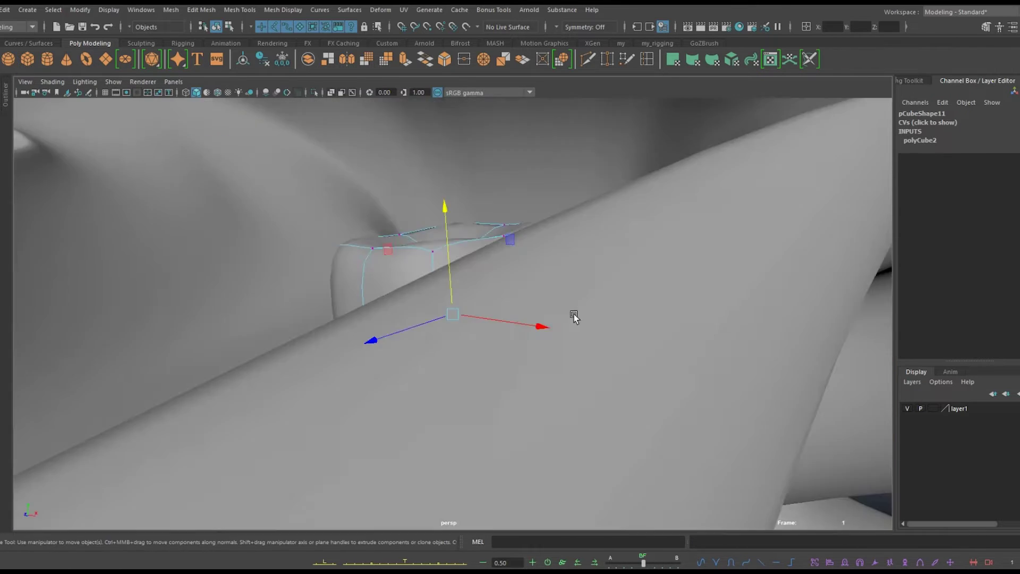
pyautogui.scroll(-5, 708, 326)
pyautogui.scroll(-5, 758, 318)
pyautogui.rightClick(466, 317)
pyautogui.scroll(-3, 448, 312)
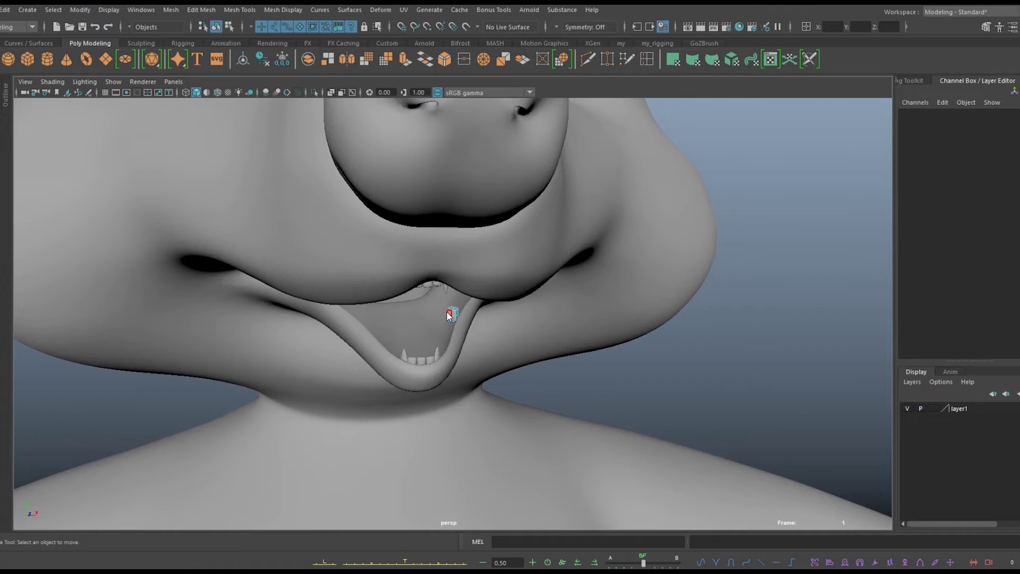
pyautogui.click(448, 314)
pyautogui.scroll(-5, 569, 371)
pyautogui.press('f')
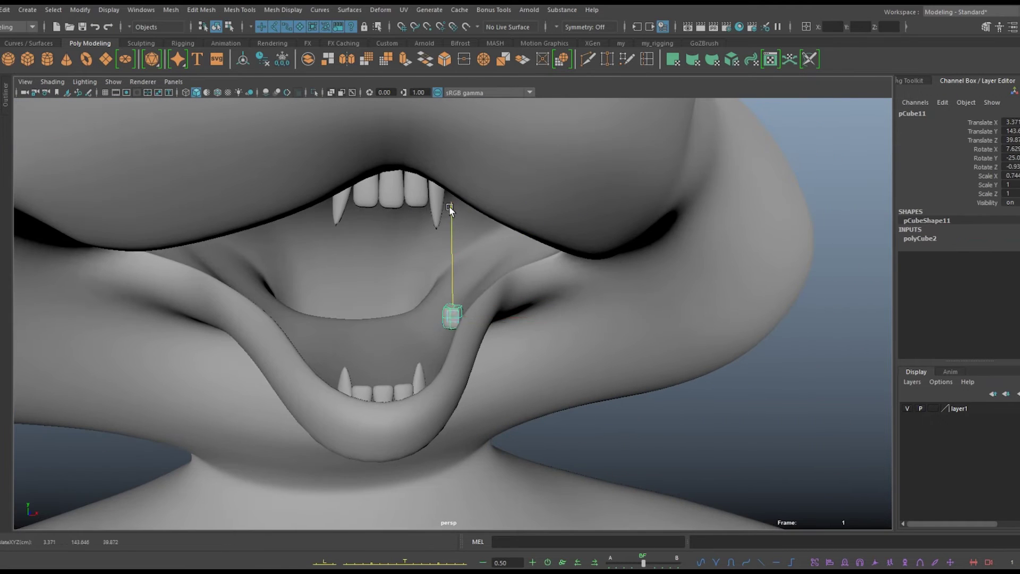
# Duplicate the molar and slide the copy back along the jaw
pyautogui.scroll(5, 422, 347)
pyautogui.hotkey('ctrl', 'd')
pyautogui.moveTo(552, 350); pyautogui.dragTo(492, 327)
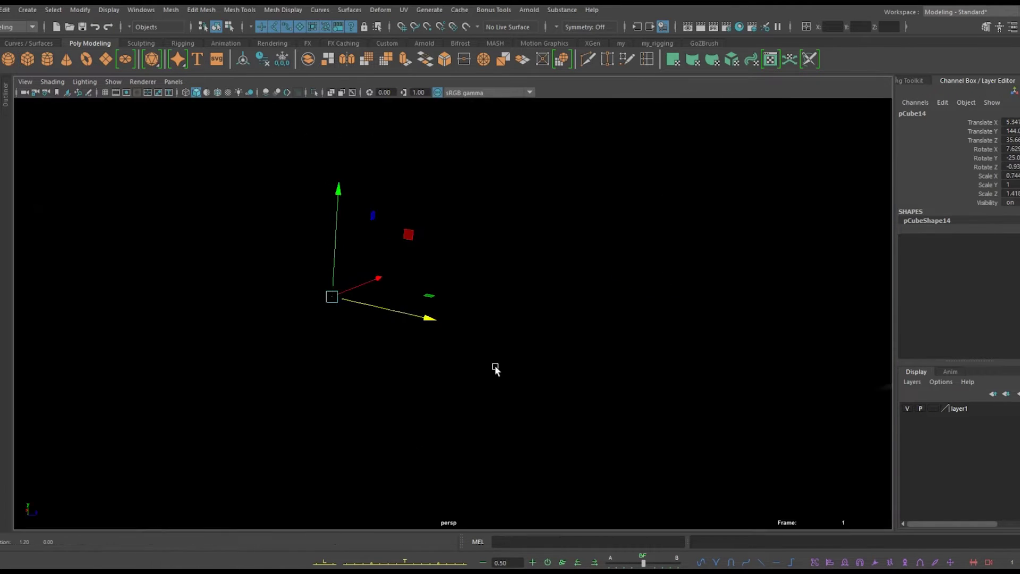
pyautogui.keyDown('alt'); pyautogui.moveTo(352, 299); pyautogui.dragTo(433, 352); pyautogui.keyUp('alt')
pyautogui.click(518, 337)
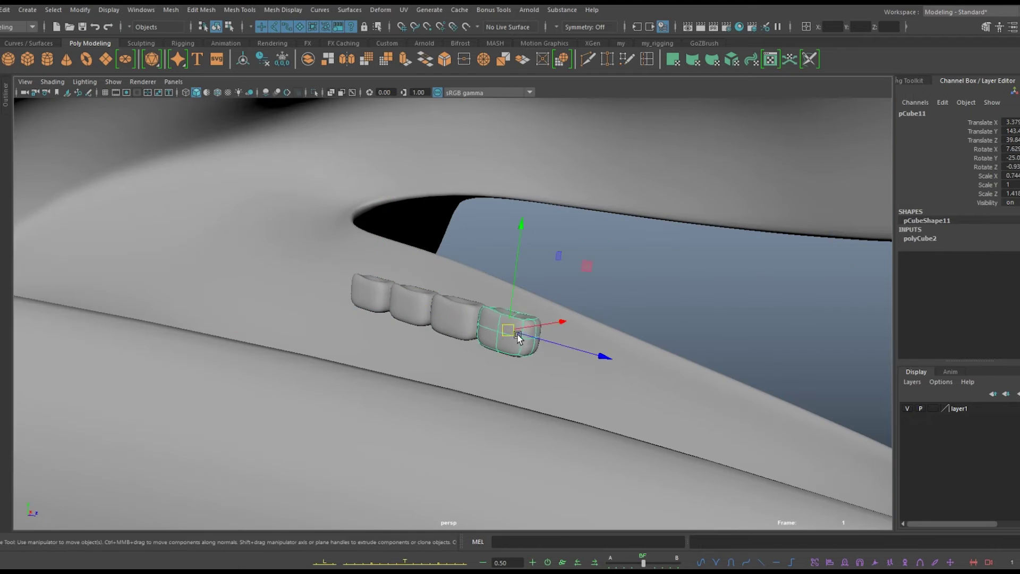
# Shrink each rear molar progressively and line them up along the jaw
pyautogui.moveTo(671, 376); pyautogui.dragTo(664, 372)
pyautogui.press('w')
pyautogui.keyDown('alt'); pyautogui.moveTo(664, 372); pyautogui.dragTo(676, 368); pyautogui.keyUp('alt')
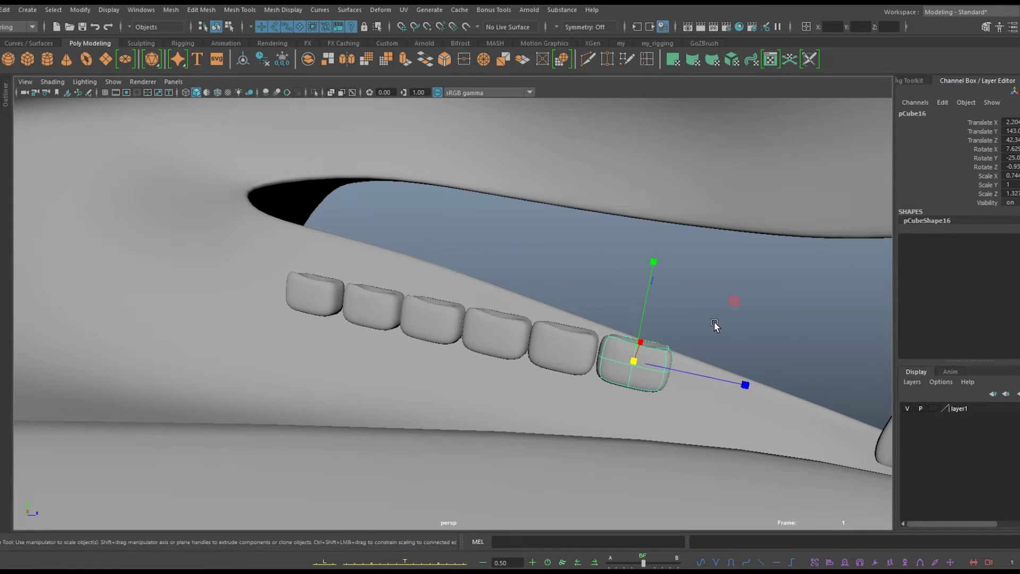
pyautogui.keyDown('alt'); pyautogui.moveTo(734, 302); pyautogui.dragTo(728, 396); pyautogui.keyUp('alt')
pyautogui.keyDown('ctrl'); pyautogui.moveTo(654, 251); pyautogui.dragTo(653, 259); pyautogui.keyUp('ctrl')
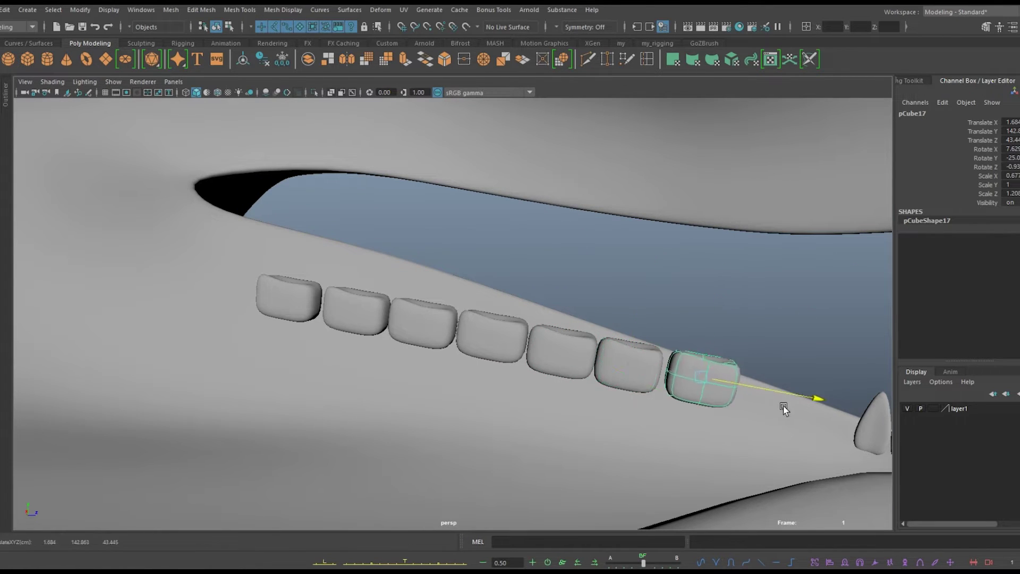
pyautogui.keyDown('ctrl'); pyautogui.moveTo(733, 280); pyautogui.dragTo(733, 290); pyautogui.keyUp('ctrl')
pyautogui.moveTo(733, 290)
pyautogui.keyDown('alt'); pyautogui.mouseDown()
pyautogui.moveTo(809, 394)
pyautogui.moveTo(735, 478)
pyautogui.mouseUp(); pyautogui.keyUp('alt')
pyautogui.press('w')
pyautogui.moveTo(754, 391); pyautogui.dragTo(781, 394)
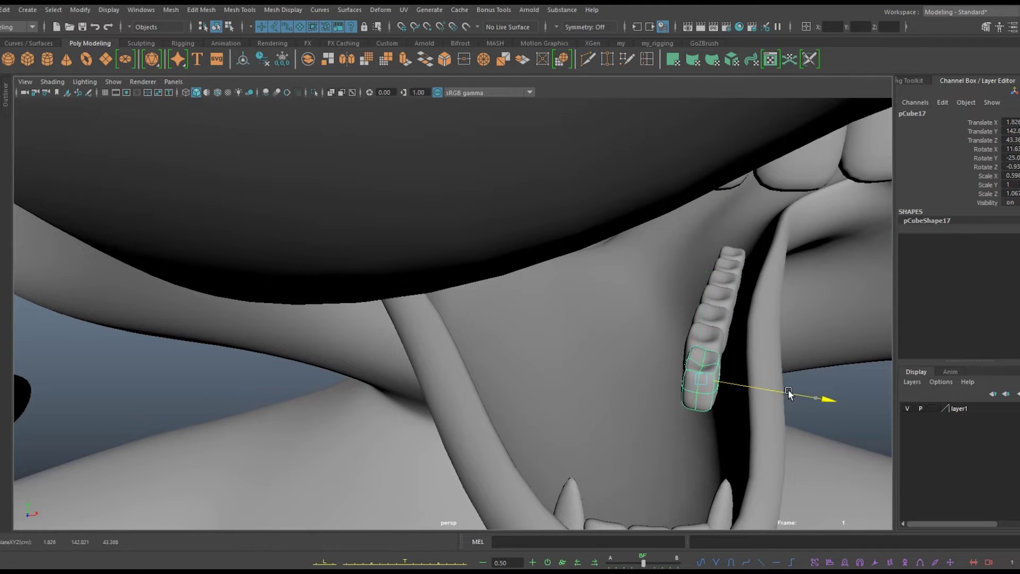
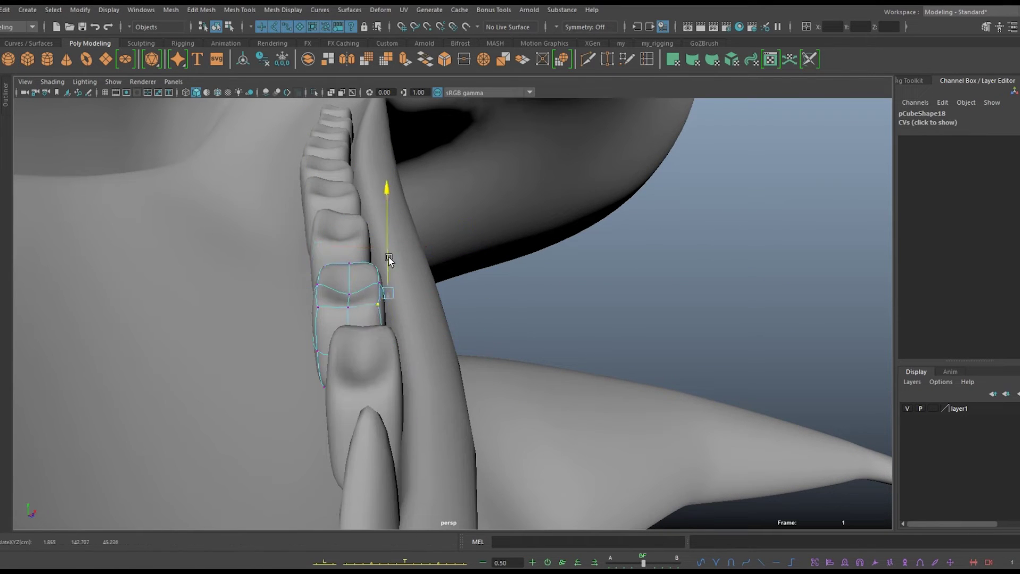
# Adjust the upper teeth, rotating a tooth and viewing the mouth from the front
pyautogui.moveTo(341, 190); pyautogui.dragTo(298, 193, button='right')
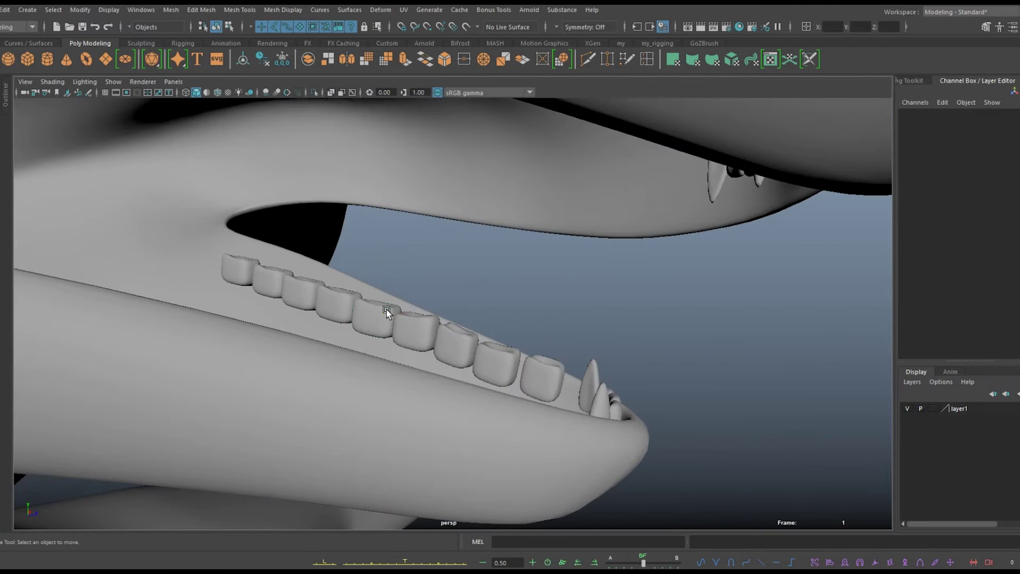
pyautogui.click(387, 309)
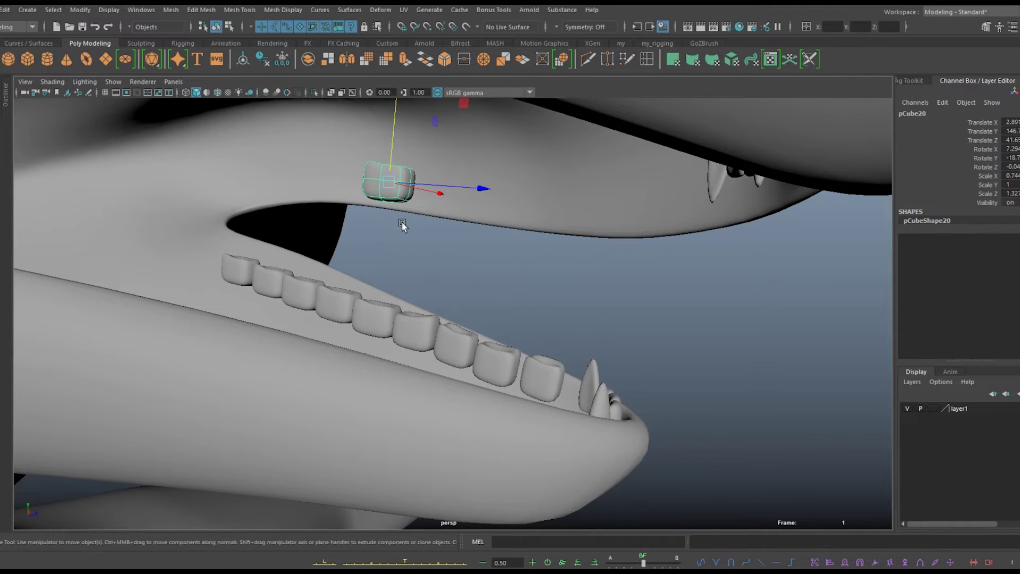
pyautogui.press('e')
pyautogui.keyDown('alt'); pyautogui.moveTo(401, 226); pyautogui.dragTo(489, 353); pyautogui.keyUp('alt')
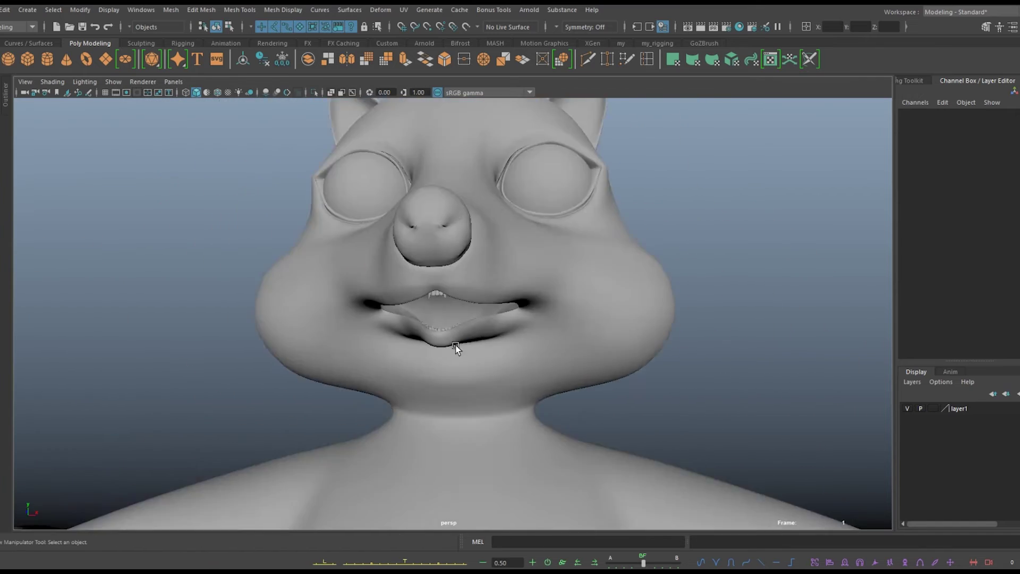
pyautogui.keyDown('alt'); pyautogui.moveTo(488, 353); pyautogui.dragTo(457, 319); pyautogui.keyUp('alt')
pyautogui.click(462, 281)
pyautogui.moveTo(462, 183)
pyautogui.keyDown('alt'); pyautogui.mouseDown()
pyautogui.moveTo(576, 323)
pyautogui.moveTo(531, 349)
pyautogui.moveTo(710, 304)
pyautogui.moveTo(539, 273)
pyautogui.moveTo(563, 255)
pyautogui.mouseUp(); pyautogui.keyUp('alt')
# Create a new box and scale it flat and wide inside the lower jaw
pyautogui.click(461, 432)
pyautogui.scroll(10, 461, 432)
pyautogui.press('r')
pyautogui.moveTo(563, 255)
pyautogui.keyDown('alt'); pyautogui.mouseDown()
pyautogui.moveTo(536, 172)
pyautogui.moveTo(536, 191)
pyautogui.mouseUp(); pyautogui.keyUp('alt')
pyautogui.keyDown('alt'); pyautogui.moveTo(537, 192); pyautogui.dragTo(620, 301); pyautogui.keyUp('alt')
pyautogui.moveTo(633, 264)
pyautogui.mouseDown()
pyautogui.moveTo(638, 273)
pyautogui.moveTo(587, 262)
pyautogui.moveTo(569, 335)
pyautogui.mouseUp()
# Insert two edge loops into the tongue box
pyautogui.hotkey('ctrl', '1')
pyautogui.press('F8')
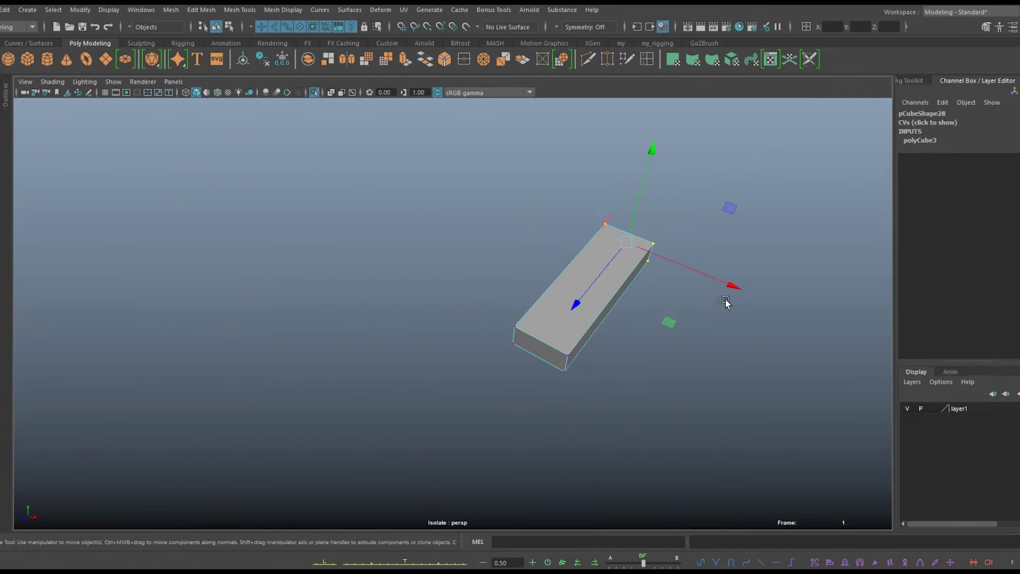
pyautogui.hotkey('ctrl', '1')
pyautogui.moveTo(302, 128)
pyautogui.keyDown('alt'); pyautogui.mouseDown()
pyautogui.moveTo(403, 244)
pyautogui.moveTo(700, 322)
pyautogui.mouseUp(); pyautogui.keyUp('alt')
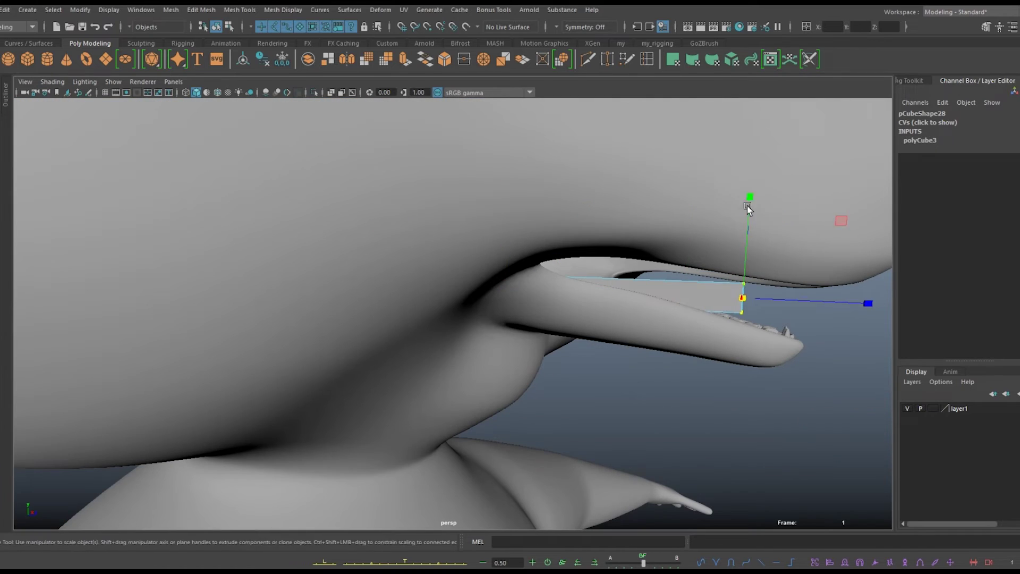
pyautogui.moveTo(751, 215)
pyautogui.keyDown('alt'); pyautogui.mouseDown()
pyautogui.moveTo(688, 342)
pyautogui.moveTo(712, 353)
pyautogui.moveTo(574, 380)
pyautogui.moveTo(664, 319)
pyautogui.mouseUp(); pyautogui.keyUp('alt')
pyautogui.keyDown('shift'); pyautogui.moveTo(664, 319); pyautogui.dragTo(686, 295, button='right'); pyautogui.keyUp('shift')
pyautogui.click(684, 295)
pyautogui.keyDown('alt'); pyautogui.moveTo(685, 295); pyautogui.dragTo(641, 312); pyautogui.keyUp('alt')
pyautogui.moveTo(586, 237)
pyautogui.keyDown('alt'); pyautogui.mouseDown()
pyautogui.moveTo(590, 317)
pyautogui.moveTo(651, 64)
pyautogui.mouseUp(); pyautogui.keyUp('alt')
pyautogui.keyDown('alt'); pyautogui.moveTo(631, 191); pyautogui.dragTo(583, 378); pyautogui.keyUp('alt')
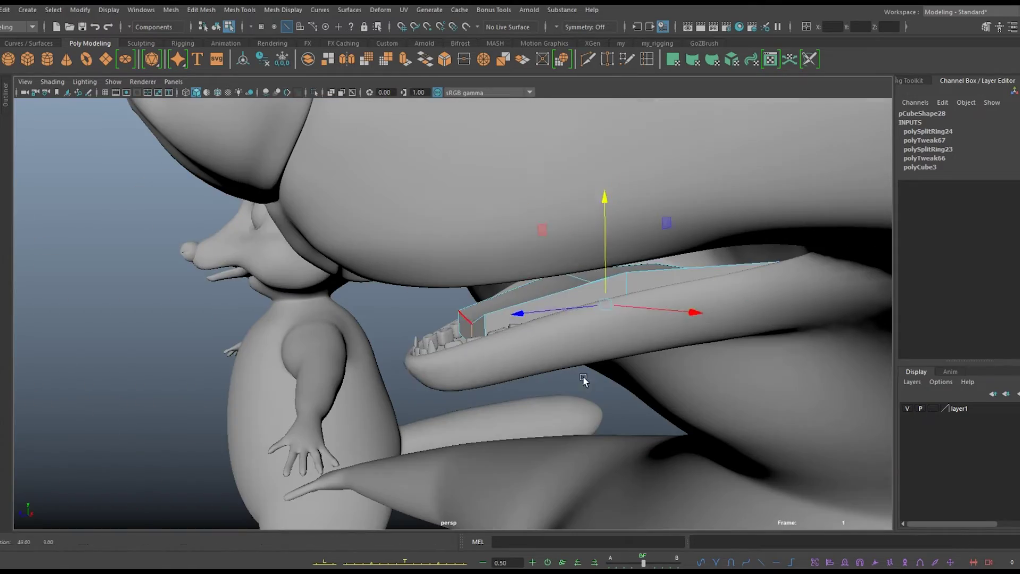
pyautogui.click(574, 288)
# Extrude the tongue's end face in the side view and move it into place
pyautogui.press('space')
pyautogui.press('space')
pyautogui.moveTo(494, 272); pyautogui.dragTo(488, 298, button='right')
pyautogui.click(510, 372)
pyautogui.hotkey('ctrl', '1')
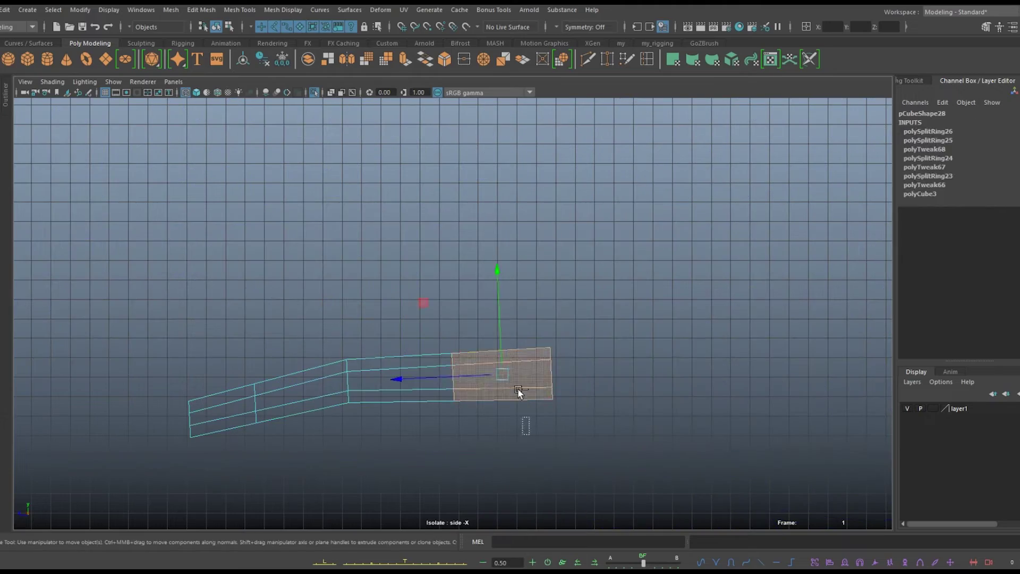
pyautogui.hotkey('ctrl', 'e')
pyautogui.press('w')
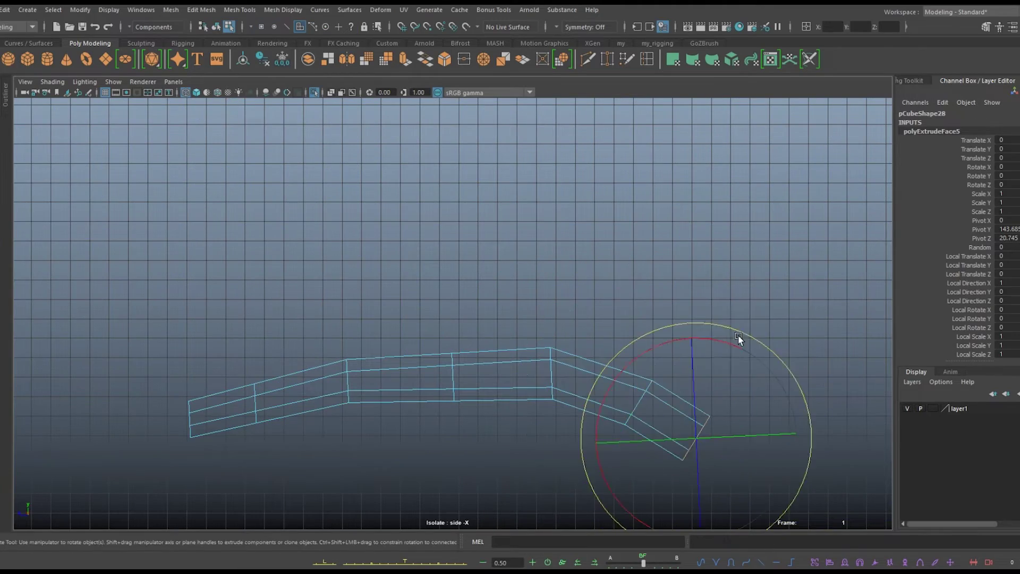
pyautogui.hotkey('ctrl', '1')
pyautogui.press('5')
# Try an edge loop down the tongue's low-poly cage, then undo it
pyautogui.moveTo(495, 302)
pyautogui.keyDown('alt'); pyautogui.mouseDown()
pyautogui.moveTo(413, 325)
pyautogui.moveTo(531, 339)
pyautogui.moveTo(584, 297)
pyautogui.mouseUp(); pyautogui.keyUp('alt')
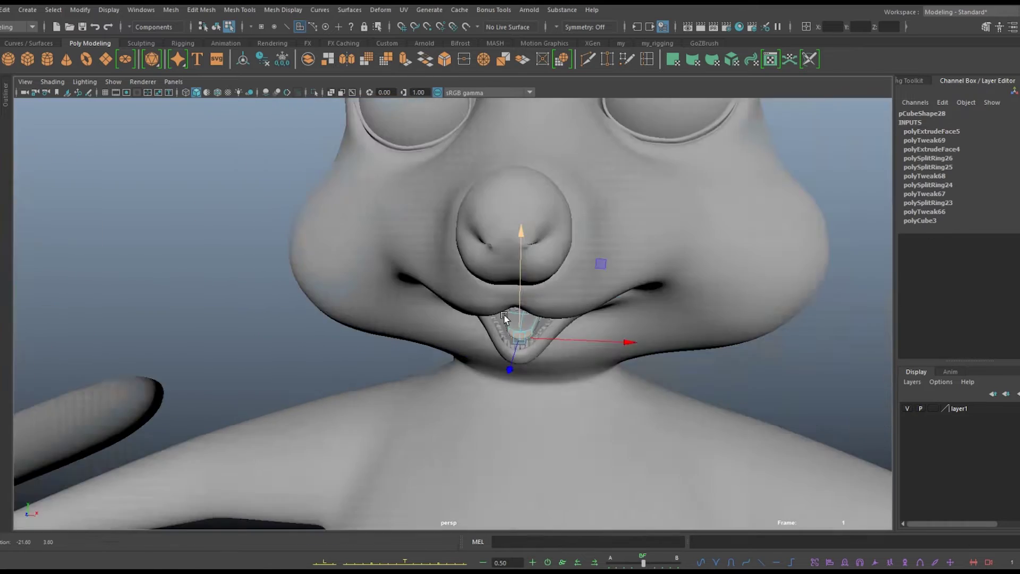
pyautogui.moveTo(670, 272); pyautogui.dragTo(662, 234, button='right')
pyautogui.moveTo(662, 235)
pyautogui.keyDown('alt'); pyautogui.mouseDown()
pyautogui.moveTo(308, 314)
pyautogui.moveTo(380, 346)
pyautogui.mouseUp(); pyautogui.keyUp('alt')
pyautogui.press('F8')
pyautogui.press('1')
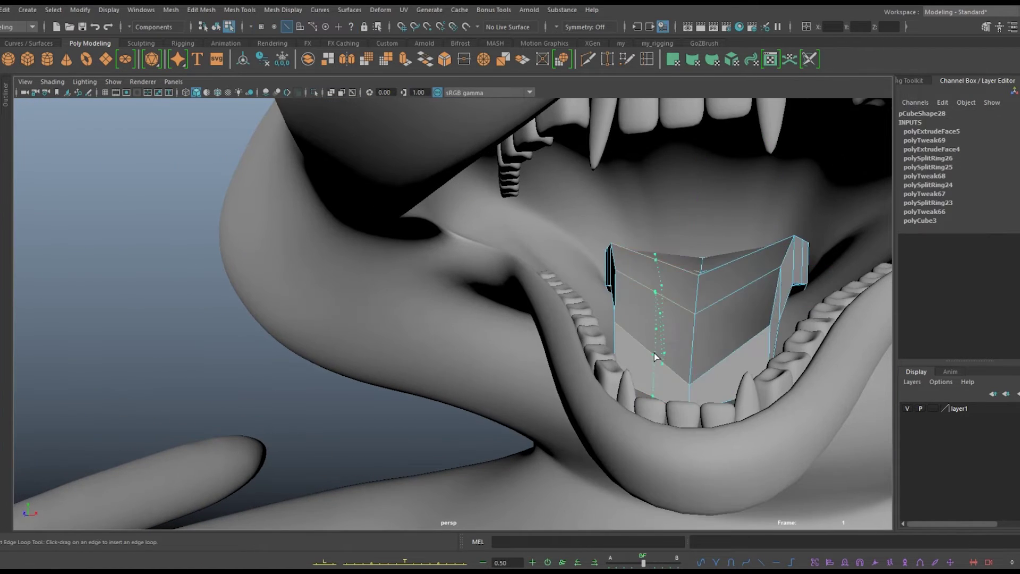
pyautogui.click(659, 298)
pyautogui.hotkey('ctrl', 'z')
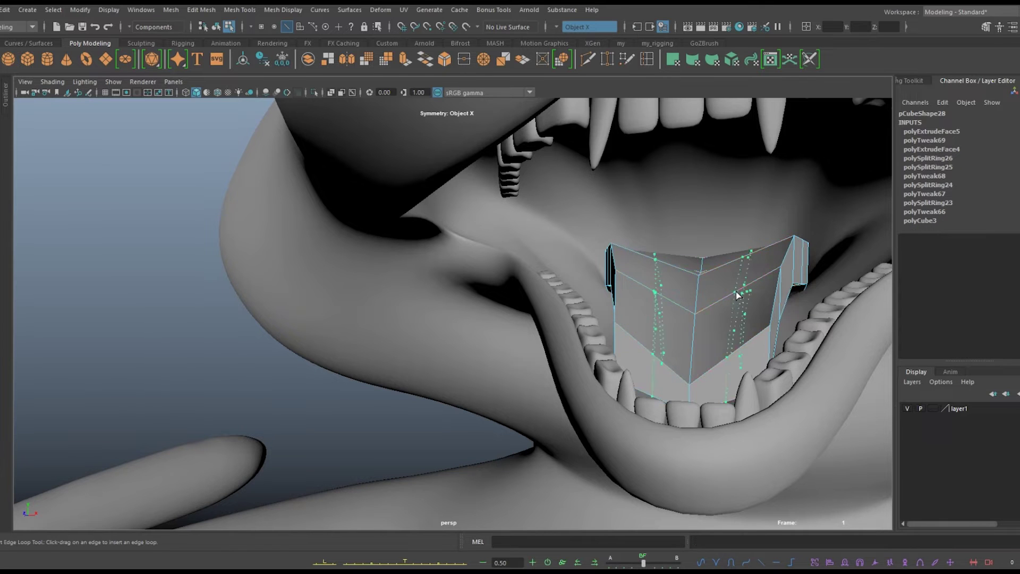
# Add a mirrored pair of edge loops plus loops across and along the tongue
pyautogui.click(737, 296)
pyautogui.press('w')
pyautogui.moveTo(738, 295)
pyautogui.keyDown('alt'); pyautogui.mouseDown()
pyautogui.moveTo(695, 346)
pyautogui.moveTo(721, 197)
pyautogui.moveTo(640, 404)
pyautogui.mouseUp(); pyautogui.keyUp('alt')
pyautogui.press('1')
pyautogui.moveTo(769, 427)
pyautogui.keyDown('alt'); pyautogui.mouseDown()
pyautogui.moveTo(588, 432)
pyautogui.moveTo(387, 416)
pyautogui.moveTo(588, 317)
pyautogui.moveTo(752, 330)
pyautogui.moveTo(693, 273)
pyautogui.mouseUp(); pyautogui.keyUp('alt')
pyautogui.press('F8')
pyautogui.press('3')
pyautogui.click(692, 273)
pyautogui.click(782, 305)
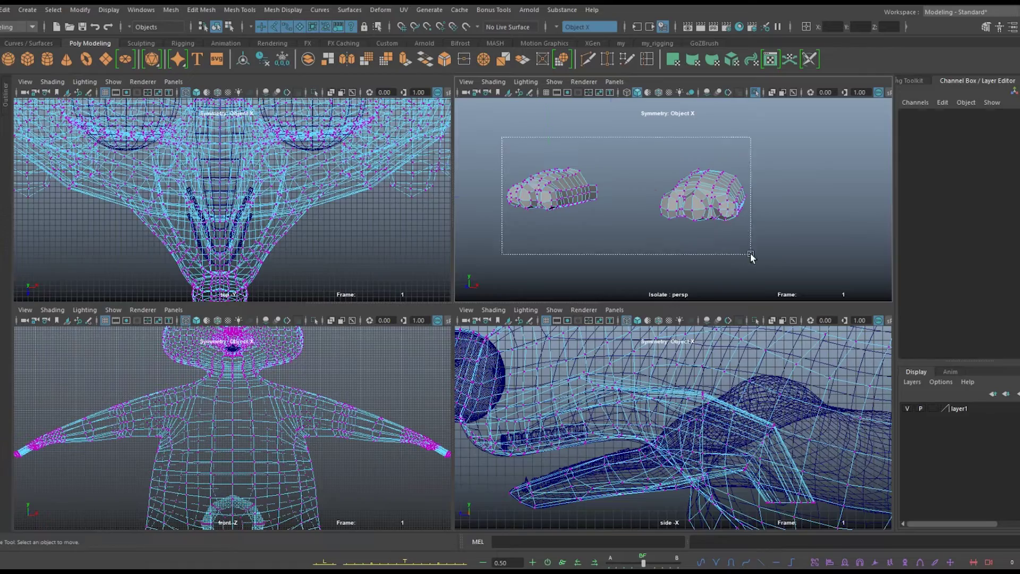
# Select both foot meshes and pick vertices between the toes
pyautogui.moveTo(503, 137); pyautogui.dragTo(751, 255)
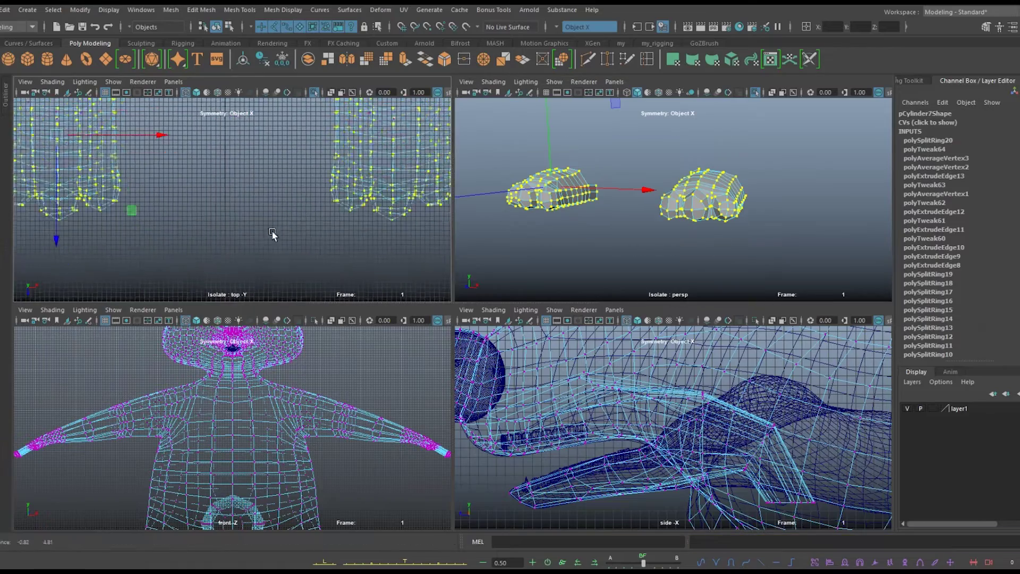
pyautogui.scroll(5, 234, 198)
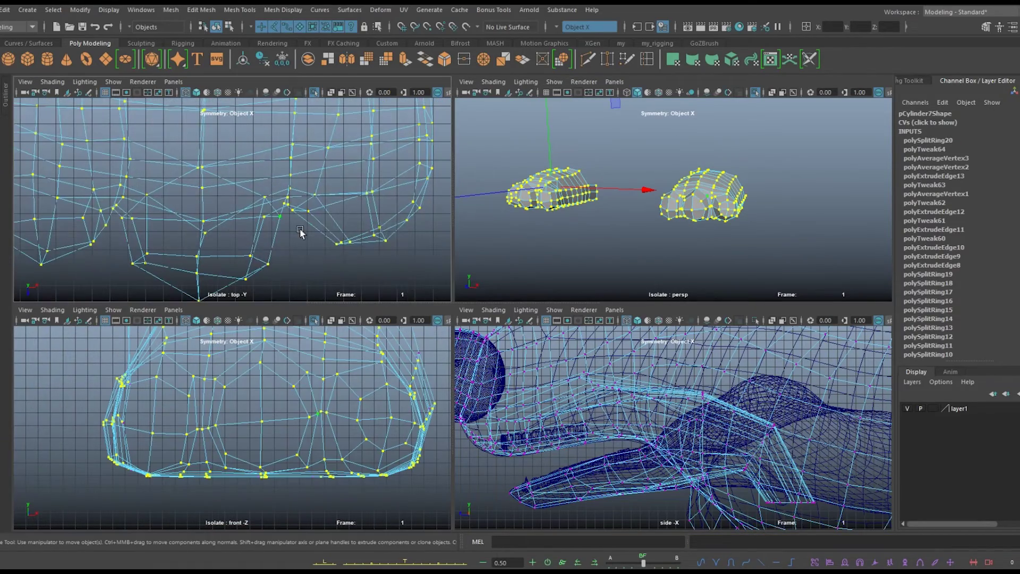
pyautogui.scroll(5, 697, 202)
pyautogui.click(611, 169)
pyautogui.scroll(-5, 616, 171)
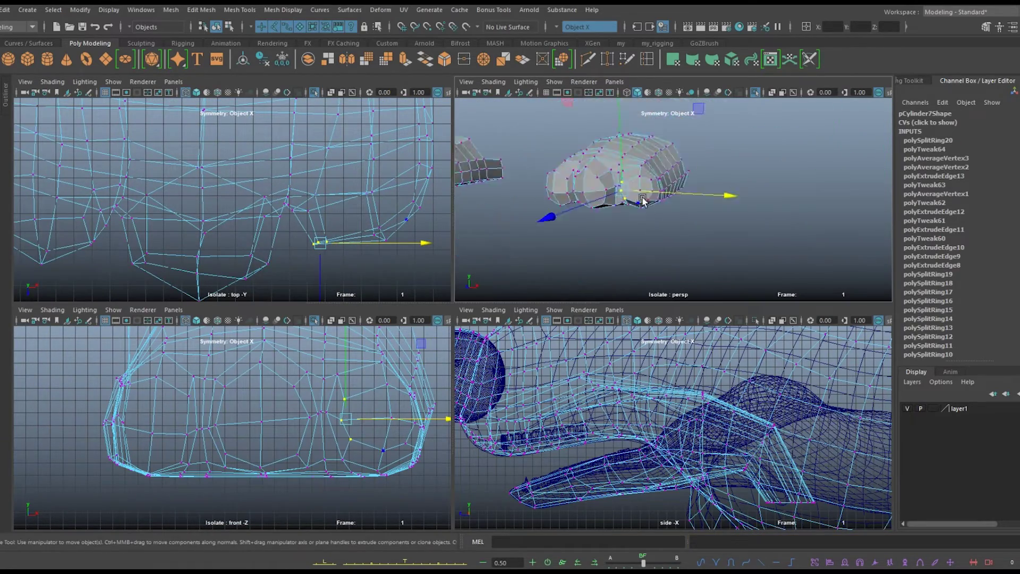
pyautogui.scroll(5, 616, 170)
pyautogui.keyDown('shift'); pyautogui.click(626, 239); pyautogui.keyUp('shift')
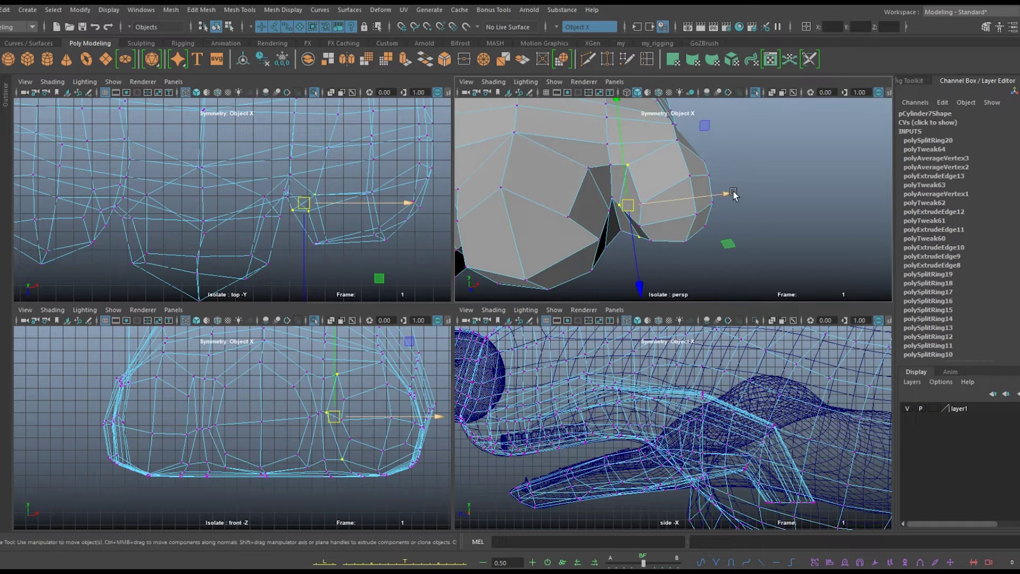
pyautogui.keyDown('alt'); pyautogui.moveTo(721, 198); pyautogui.dragTo(597, 207); pyautogui.keyUp('alt')
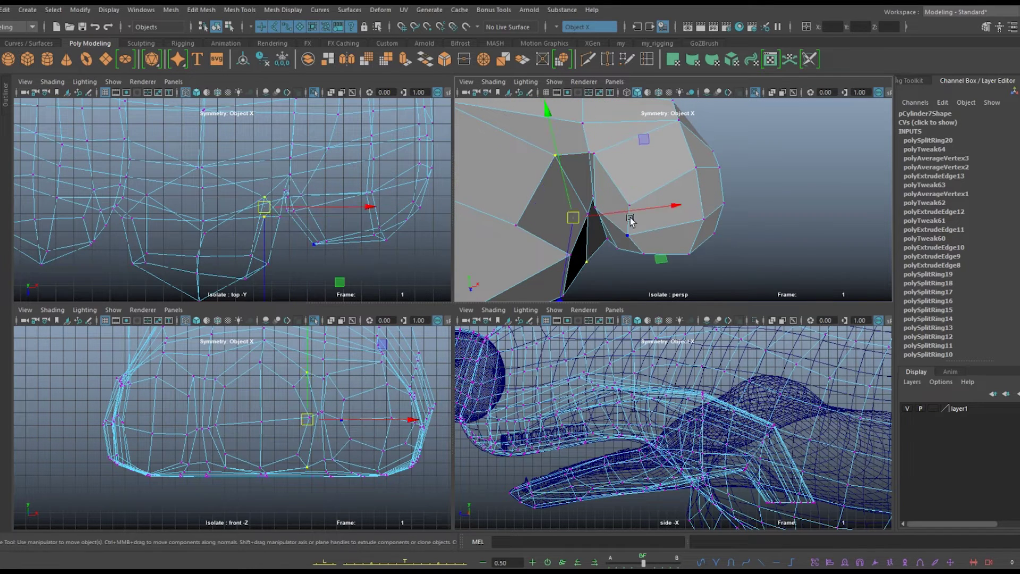
# In the top view, select the rows of vertices along the toe gaps and scale them
pyautogui.moveTo(124, 243); pyautogui.dragTo(289, 314)
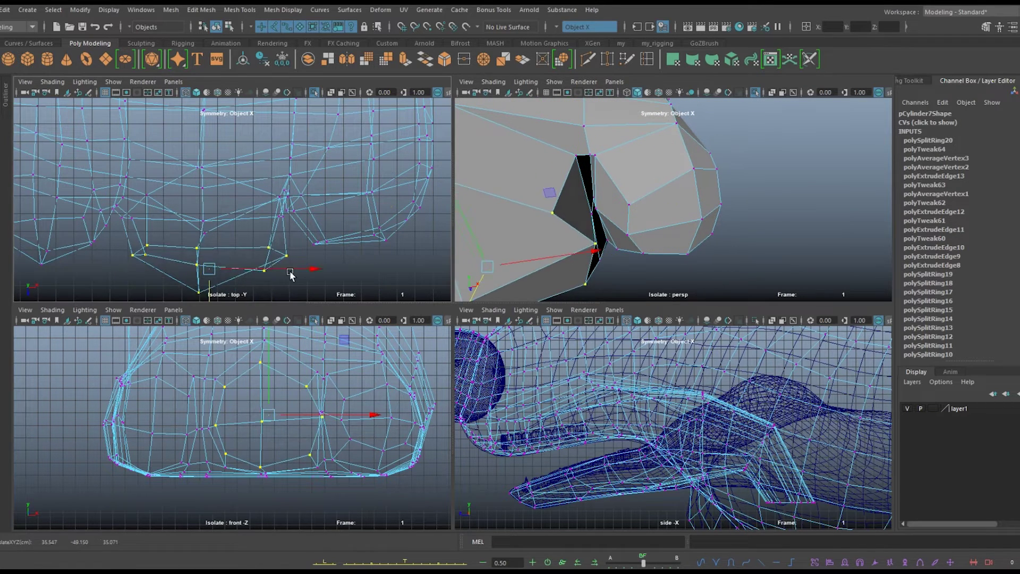
pyautogui.keyDown('alt'); pyautogui.moveTo(213, 255); pyautogui.dragTo(212, 247, button='middle'); pyautogui.keyUp('alt')
pyautogui.moveTo(181, 196); pyautogui.dragTo(229, 292)
pyautogui.press('r')
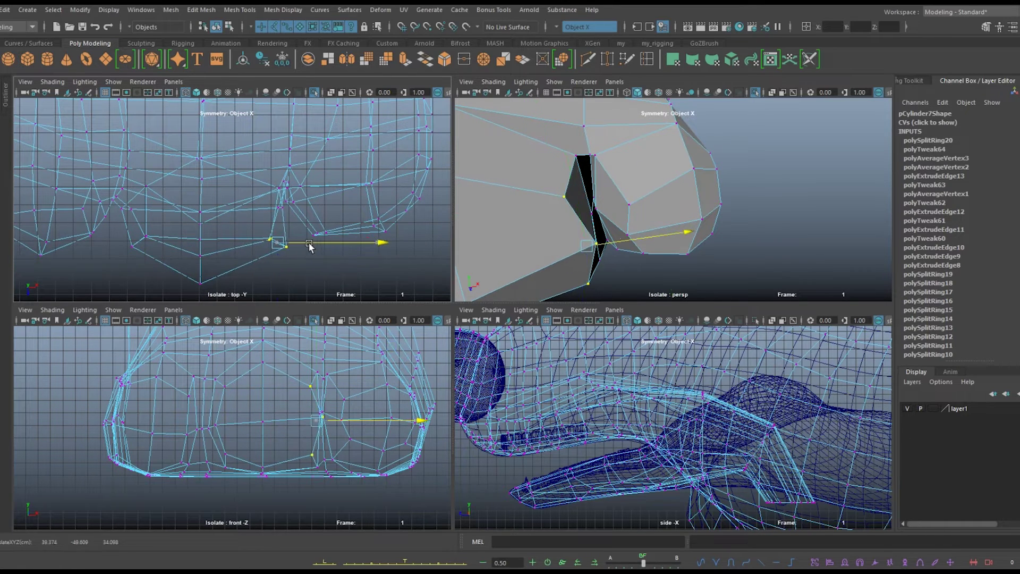
pyautogui.press('1')
pyautogui.keyDown('alt'); pyautogui.moveTo(143, 237); pyautogui.dragTo(245, 229, button='middle'); pyautogui.keyUp('alt')
pyautogui.moveTo(126, 171); pyautogui.dragTo(185, 247)
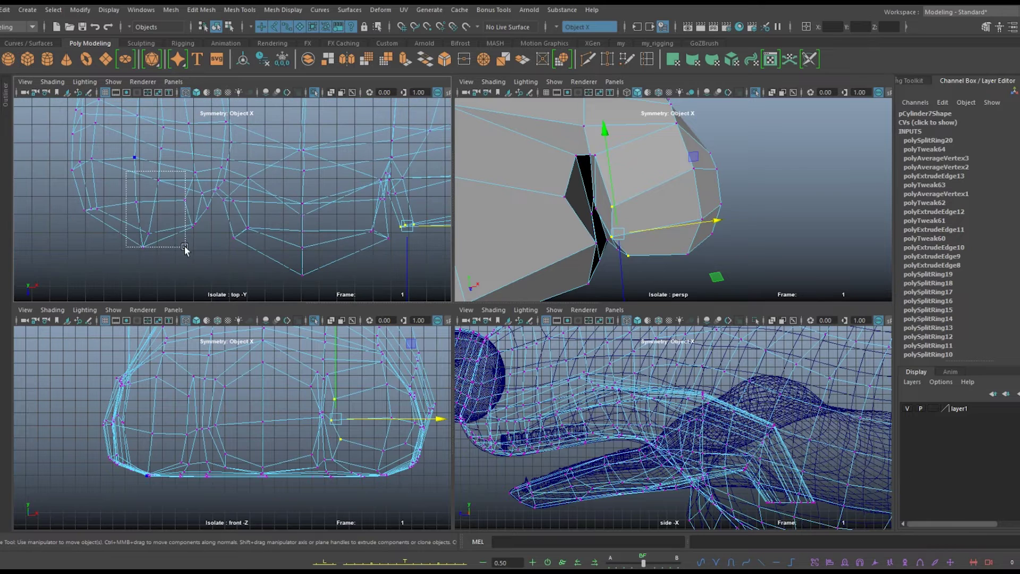
# Adjust individual vertices and edges between the toes, previewing the foot smoothed
pyautogui.click(556, 230)
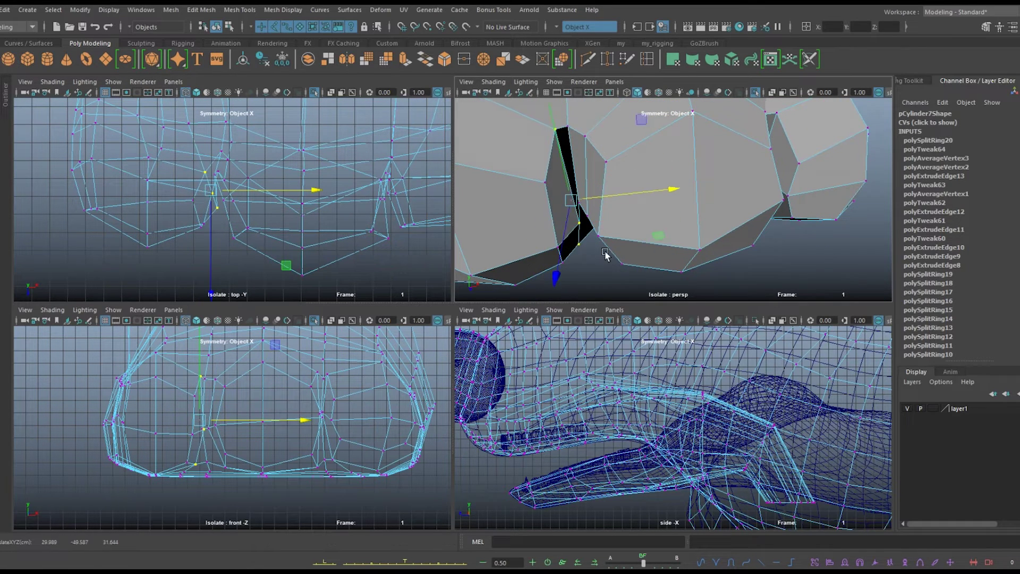
pyautogui.hotkey('ctrl', 'z')
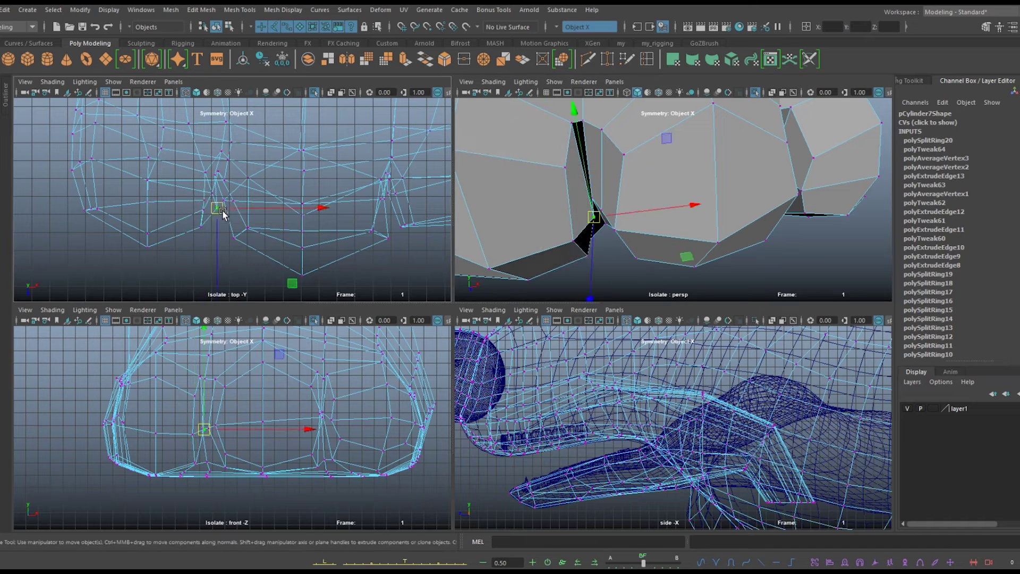
pyautogui.hotkey('ctrl', 'z')
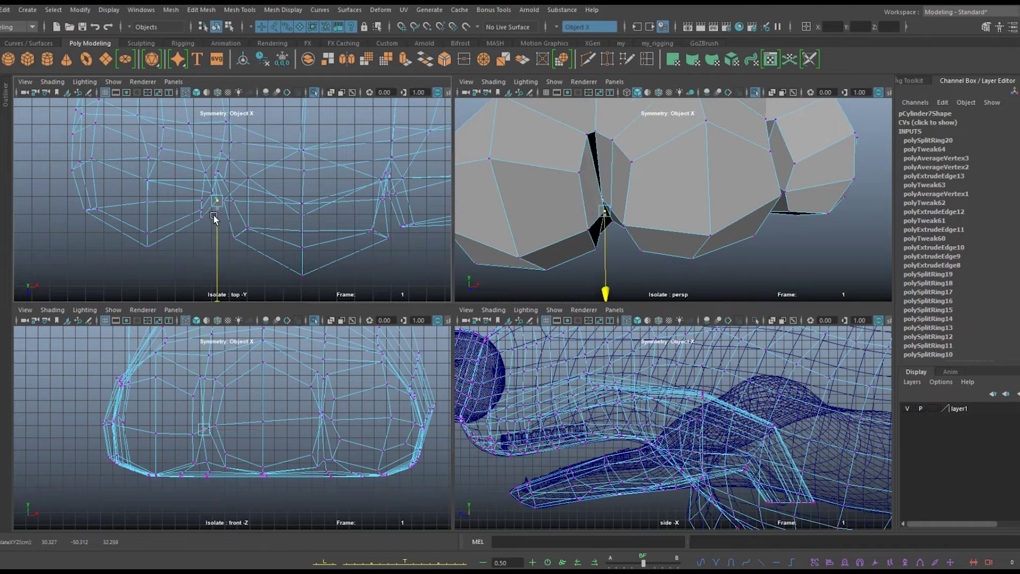
pyautogui.click(245, 178)
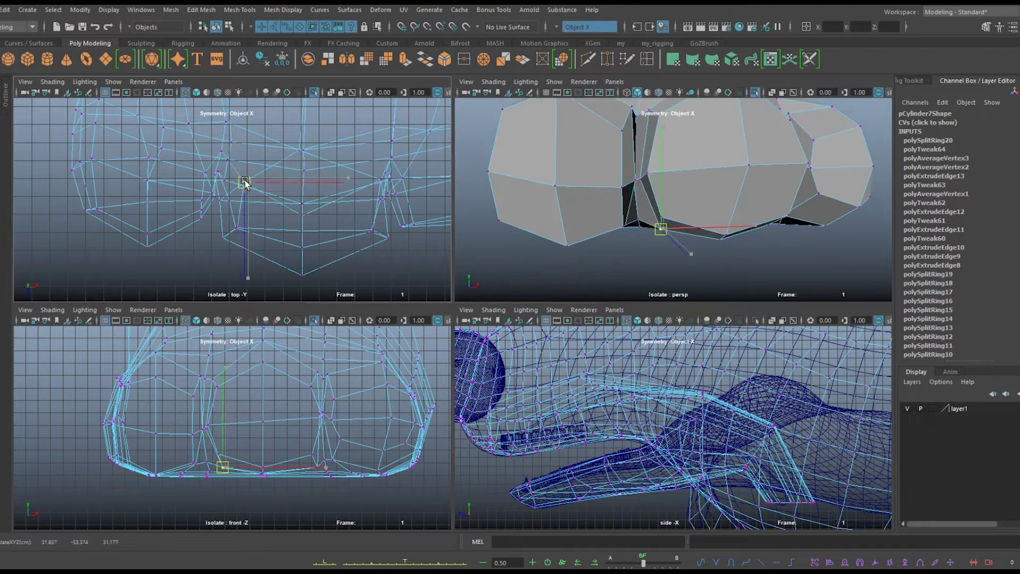
pyautogui.click(688, 230)
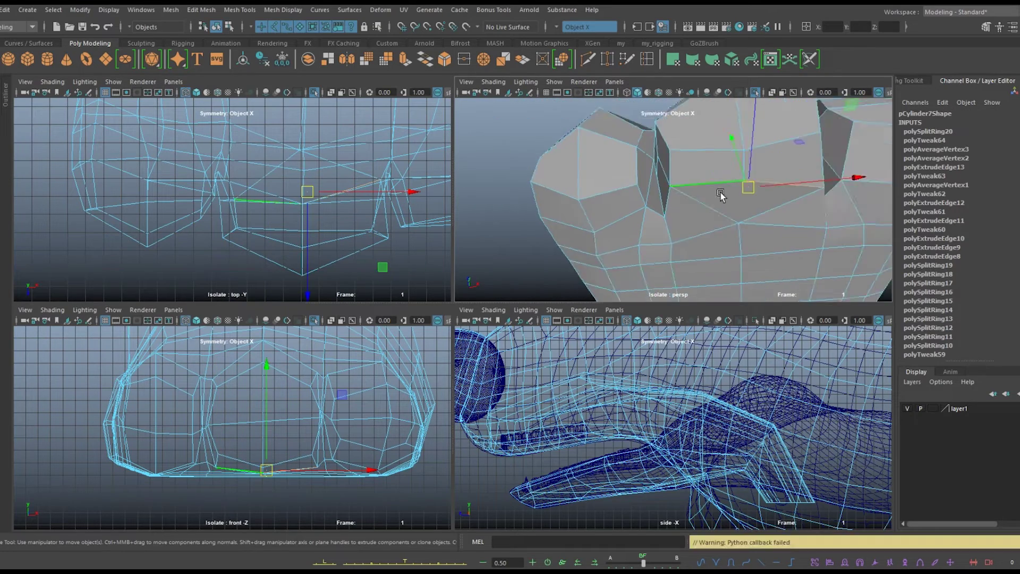
pyautogui.scroll(-5, 725, 234)
pyautogui.press('3')
pyautogui.click(210, 210)
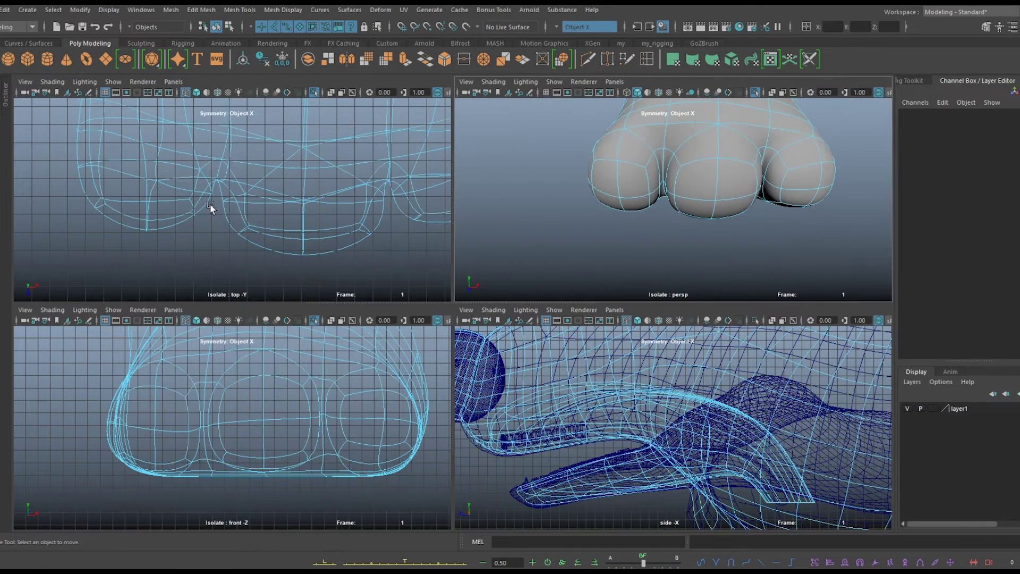
pyautogui.click(191, 205)
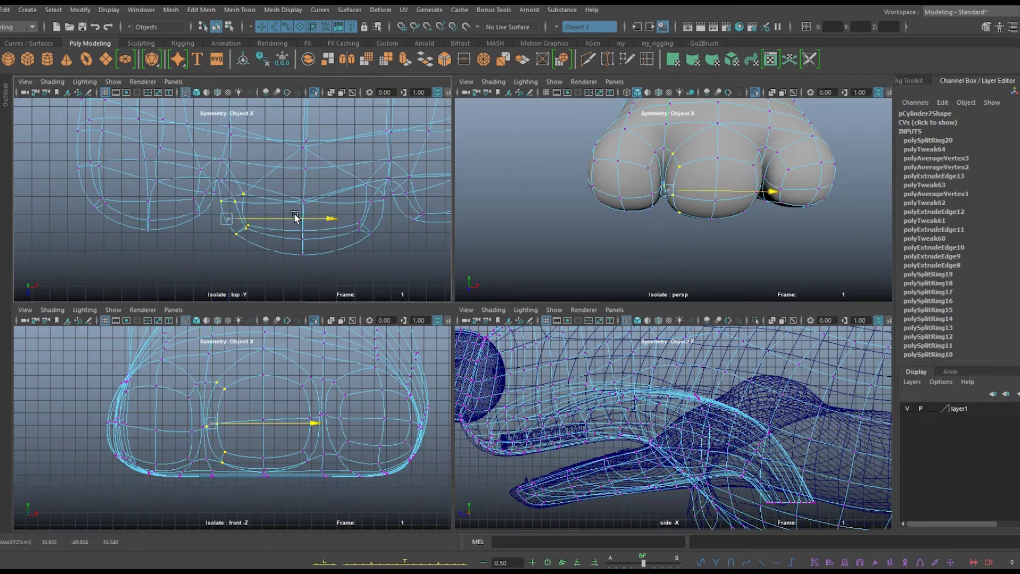
# Isolate the foot in the full perspective view to check the toes, then show the whole scene
pyautogui.press('space')
pyautogui.moveTo(373, 187)
pyautogui.keyDown('alt'); pyautogui.mouseDown()
pyautogui.moveTo(407, 337)
pyautogui.moveTo(376, 250)
pyautogui.moveTo(677, 261)
pyautogui.moveTo(630, 282)
pyautogui.moveTo(497, 255)
pyautogui.mouseUp(); pyautogui.keyUp('alt')
pyautogui.moveTo(388, 272)
pyautogui.mouseDown(button='right')
pyautogui.moveTo(366, 295)
pyautogui.moveTo(333, 271)
pyautogui.mouseUp(button='right')
pyautogui.moveTo(332, 271)
pyautogui.keyDown('alt'); pyautogui.mouseDown()
pyautogui.moveTo(547, 372)
pyautogui.moveTo(486, 137)
pyautogui.mouseUp(); pyautogui.keyUp('alt')
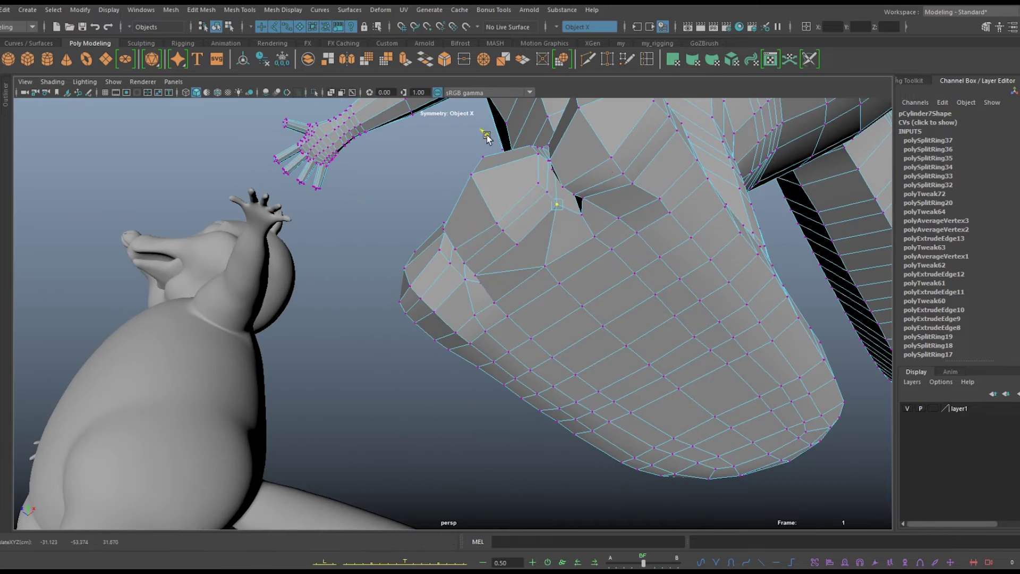
pyautogui.moveTo(539, 259)
pyautogui.keyDown('alt'); pyautogui.mouseDown()
pyautogui.moveTo(506, 275)
pyautogui.moveTo(611, 405)
pyautogui.moveTo(307, 98)
pyautogui.mouseUp(); pyautogui.keyUp('alt')
pyautogui.click(314, 92)
pyautogui.scroll(-5, 472, 411)
pyautogui.scroll(5, 501, 430)
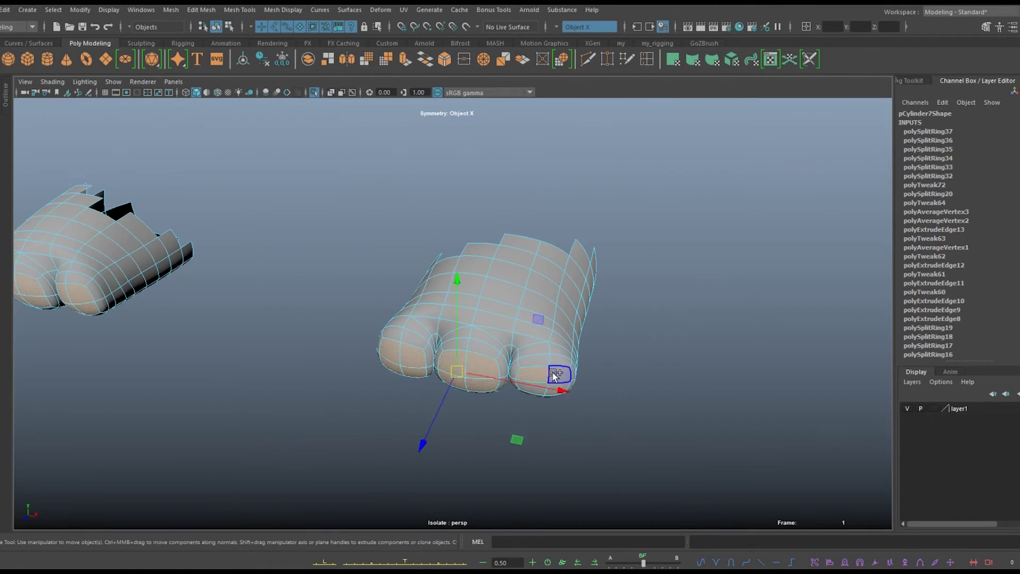
pyautogui.moveTo(438, 445)
pyautogui.keyDown('alt'); pyautogui.mouseDown()
pyautogui.moveTo(581, 396)
pyautogui.moveTo(492, 504)
pyautogui.mouseUp(); pyautogui.keyUp('alt')
pyautogui.moveTo(487, 192)
pyautogui.mouseDown()
pyautogui.moveTo(519, 227)
pyautogui.moveTo(349, 141)
pyautogui.mouseUp()
pyautogui.hotkey('ctrl', '1')
# Isolate the raccoon's hand mesh and frame it in the four-view layout
pyautogui.keyDown('alt'); pyautogui.moveTo(474, 252); pyautogui.dragTo(592, 352); pyautogui.keyUp('alt')
pyautogui.scroll(2, 626, 388)
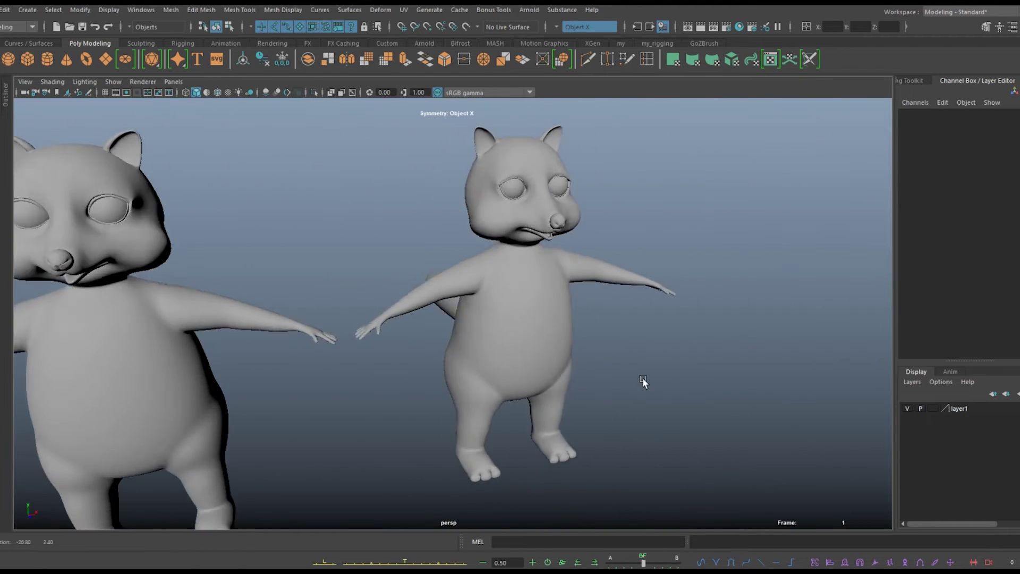
pyautogui.scroll(3, 394, 339)
pyautogui.moveTo(394, 339)
pyautogui.keyDown('alt'); pyautogui.mouseDown()
pyautogui.moveTo(469, 380)
pyautogui.moveTo(519, 348)
pyautogui.moveTo(436, 420)
pyautogui.mouseUp(); pyautogui.keyUp('alt')
pyautogui.click(462, 372)
pyautogui.hotkey('ctrl', '1')
pyautogui.press('f')
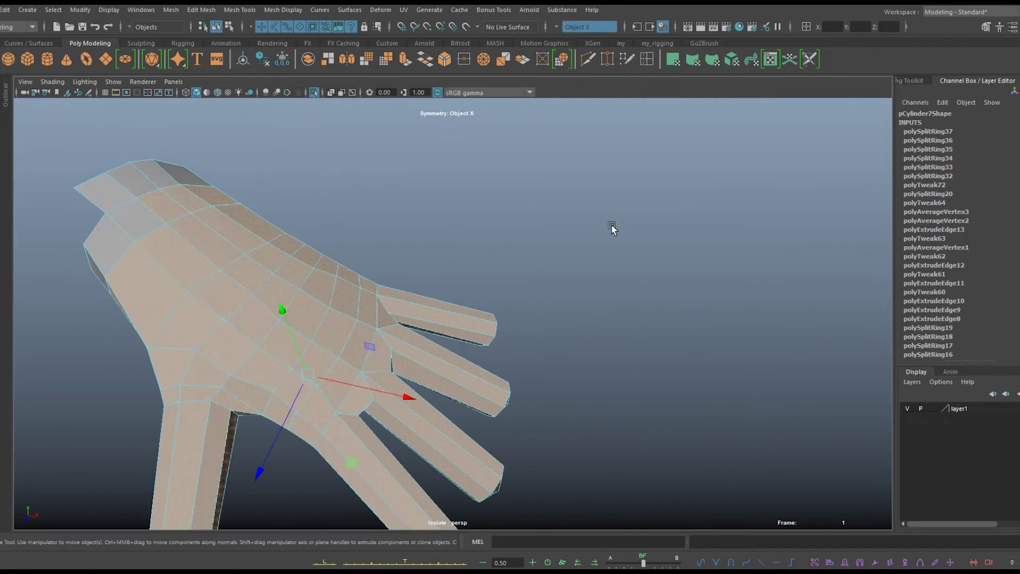
pyautogui.press('space')
pyautogui.click(547, 237)
pyautogui.scroll(-5, 547, 237)
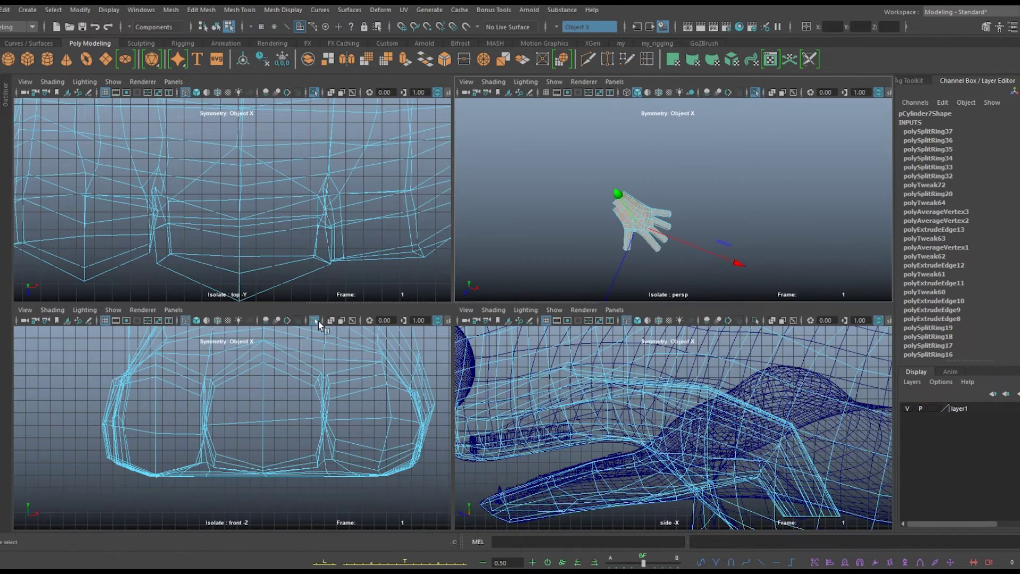
pyautogui.press('f')
pyautogui.press('f')
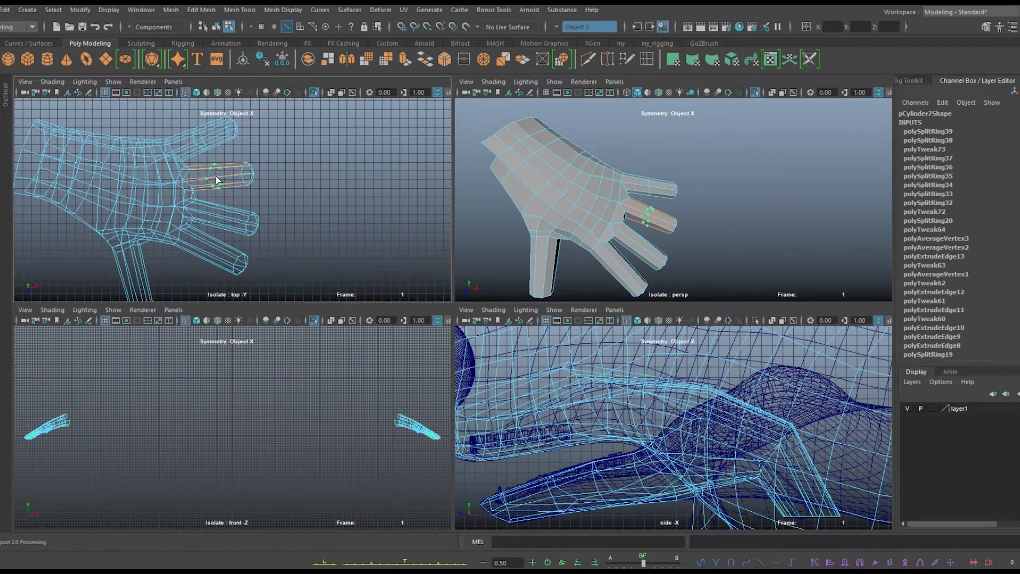
# Add an edge loop across the ring finger and move its vertices to angle it
pyautogui.click(222, 221)
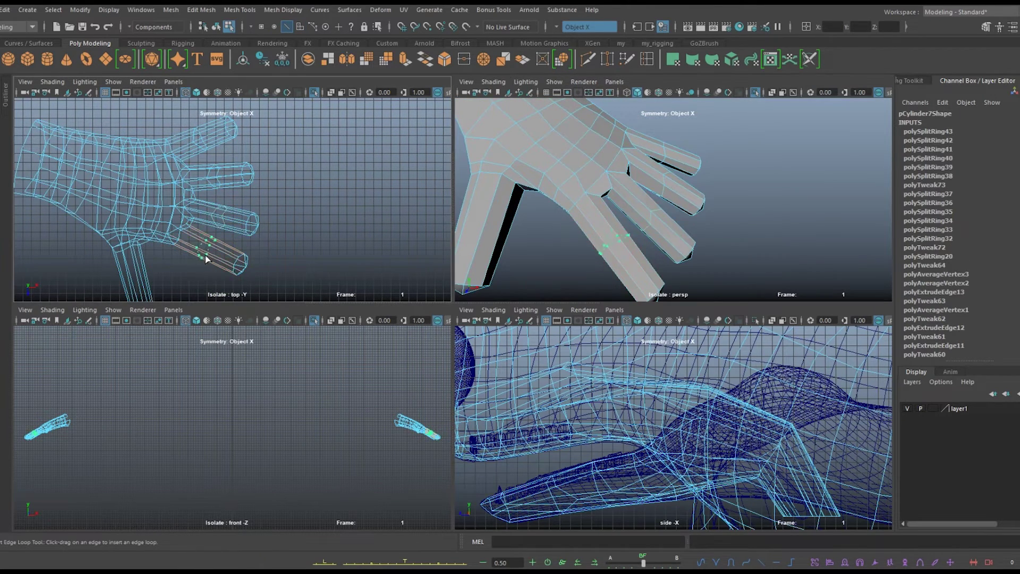
pyautogui.moveTo(239, 221); pyautogui.dragTo(170, 221, button='right')
pyautogui.scroll(5, 202, 207)
pyautogui.click(212, 208)
pyautogui.press('w')
pyautogui.press('f')
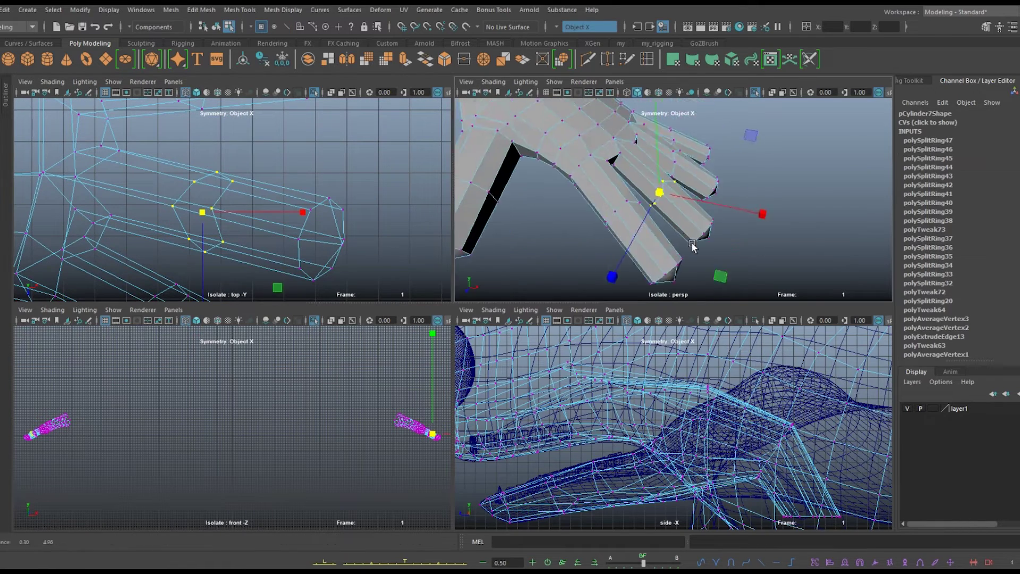
pyautogui.moveTo(213, 210); pyautogui.dragTo(237, 221)
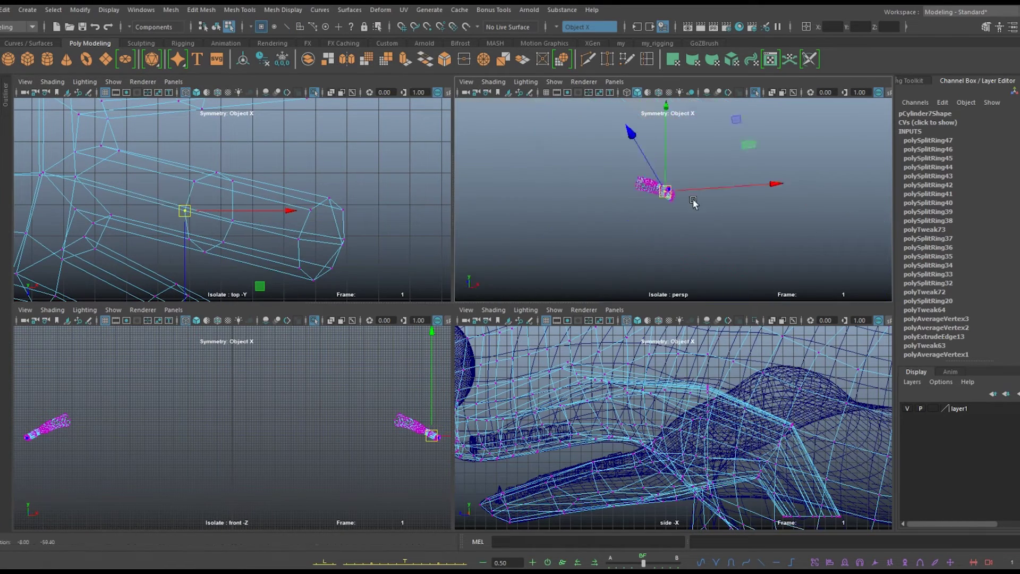
pyautogui.keyDown('alt'); pyautogui.moveTo(693, 199); pyautogui.dragTo(685, 213); pyautogui.keyUp('alt')
pyautogui.keyDown('alt'); pyautogui.moveTo(223, 215); pyautogui.dragTo(201, 213); pyautogui.keyUp('alt')
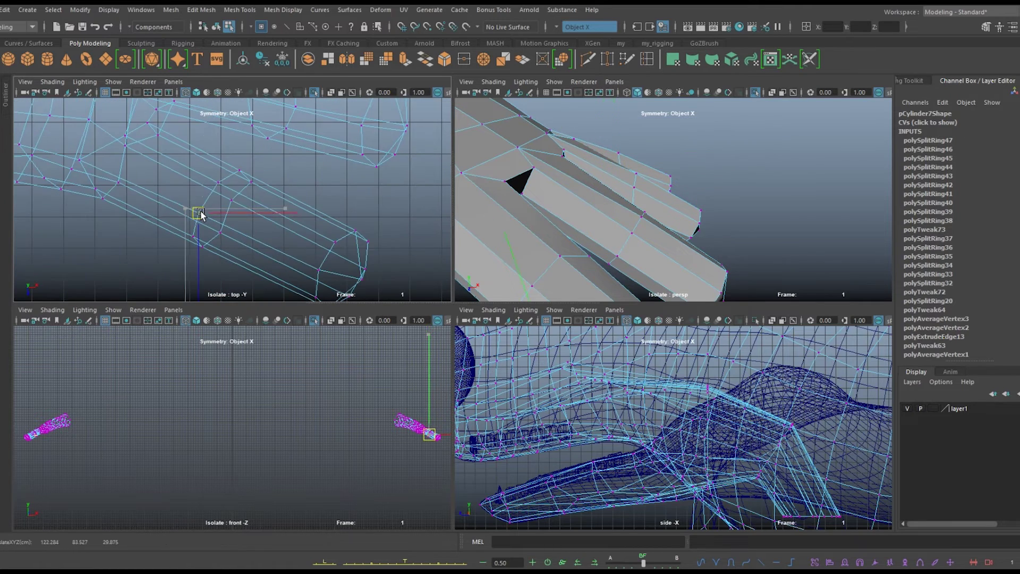
# Reposition finger vertices in the full-window perspective view and check the smoothed preview
pyautogui.keyDown('alt'); pyautogui.moveTo(563, 213); pyautogui.dragTo(640, 228); pyautogui.keyUp('alt')
pyautogui.press('space')
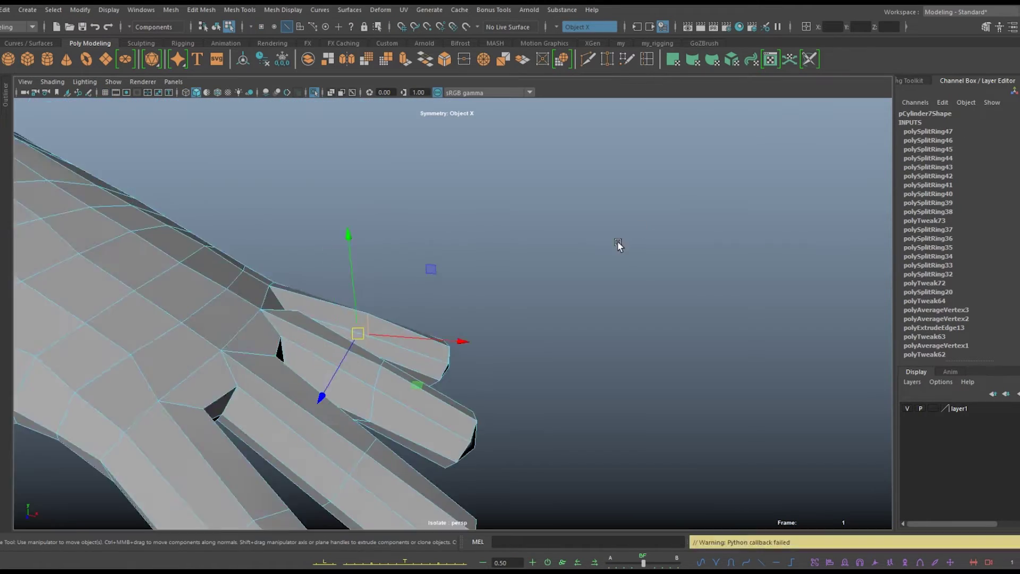
pyautogui.keyDown('alt'); pyautogui.moveTo(617, 243); pyautogui.dragTo(389, 317, button='middle'); pyautogui.keyUp('alt')
pyautogui.moveTo(399, 325); pyautogui.dragTo(425, 268)
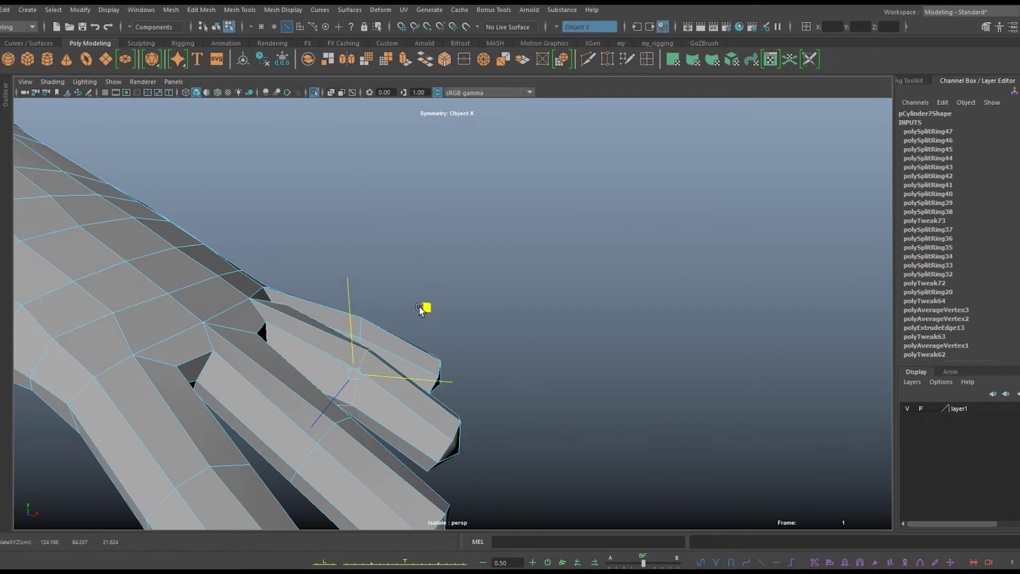
pyautogui.moveTo(348, 268); pyautogui.dragTo(346, 235, button='right')
pyautogui.moveTo(410, 319)
pyautogui.keyDown('alt'); pyautogui.mouseDown()
pyautogui.moveTo(296, 365)
pyautogui.moveTo(192, 353)
pyautogui.moveTo(249, 391)
pyautogui.mouseUp(); pyautogui.keyUp('alt')
pyautogui.press('3')
pyautogui.press('1')
# Insert several new edge loops along the finger
pyautogui.moveTo(362, 361)
pyautogui.keyDown('alt'); pyautogui.mouseDown()
pyautogui.moveTo(370, 340)
pyautogui.moveTo(482, 461)
pyautogui.moveTo(531, 372)
pyautogui.mouseUp(); pyautogui.keyUp('alt')
pyautogui.doubleClick(370, 341)
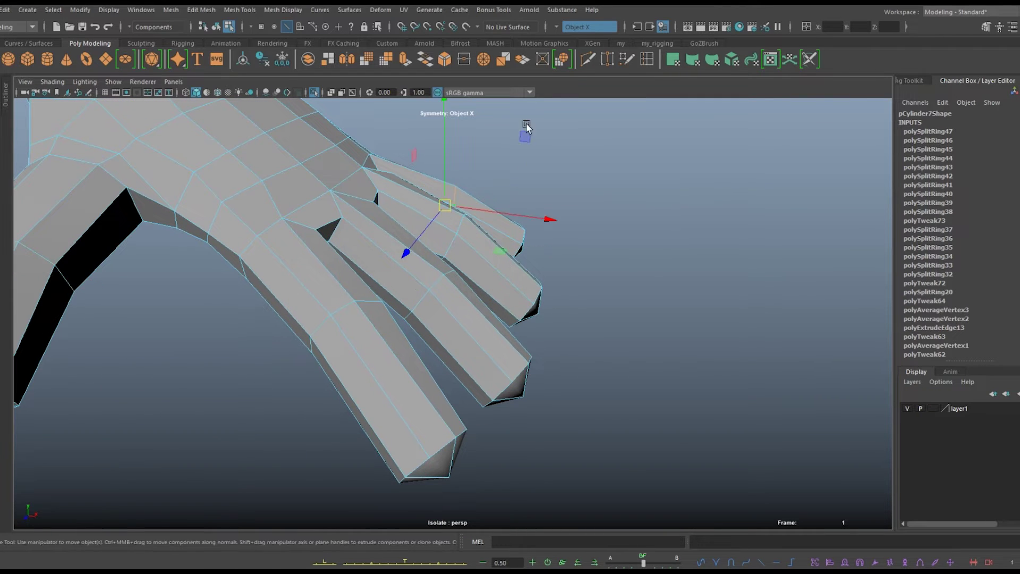
pyautogui.click(385, 402)
pyautogui.moveTo(385, 402)
pyautogui.keyDown('alt'); pyautogui.mouseDown()
pyautogui.moveTo(437, 308)
pyautogui.moveTo(330, 379)
pyautogui.mouseUp(); pyautogui.keyUp('alt')
pyautogui.press('w')
pyautogui.click(647, 59)
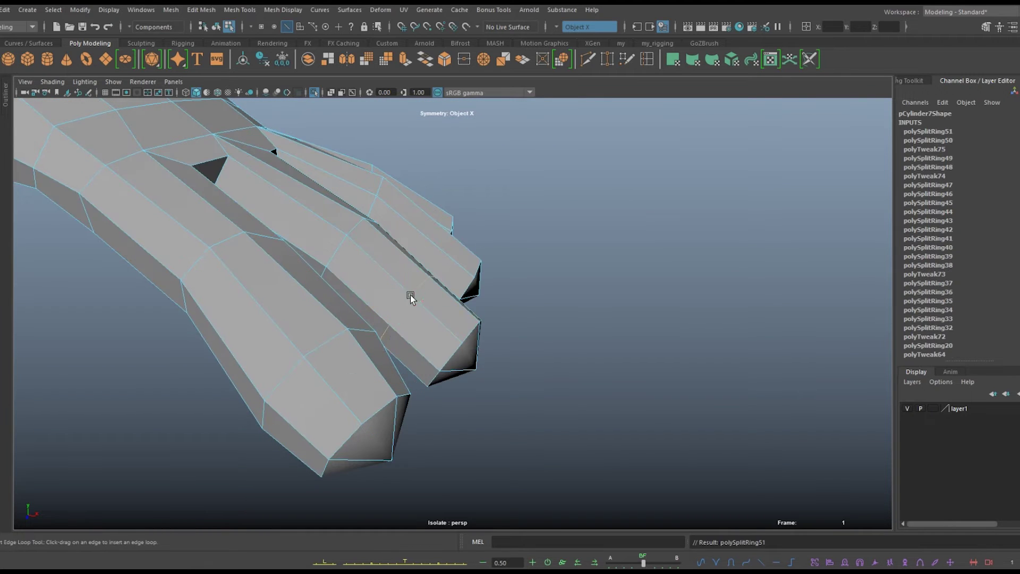
pyautogui.click(410, 295)
pyautogui.keyDown('alt'); pyautogui.moveTo(418, 317); pyautogui.dragTo(524, 141); pyautogui.keyUp('alt')
pyautogui.press('g')
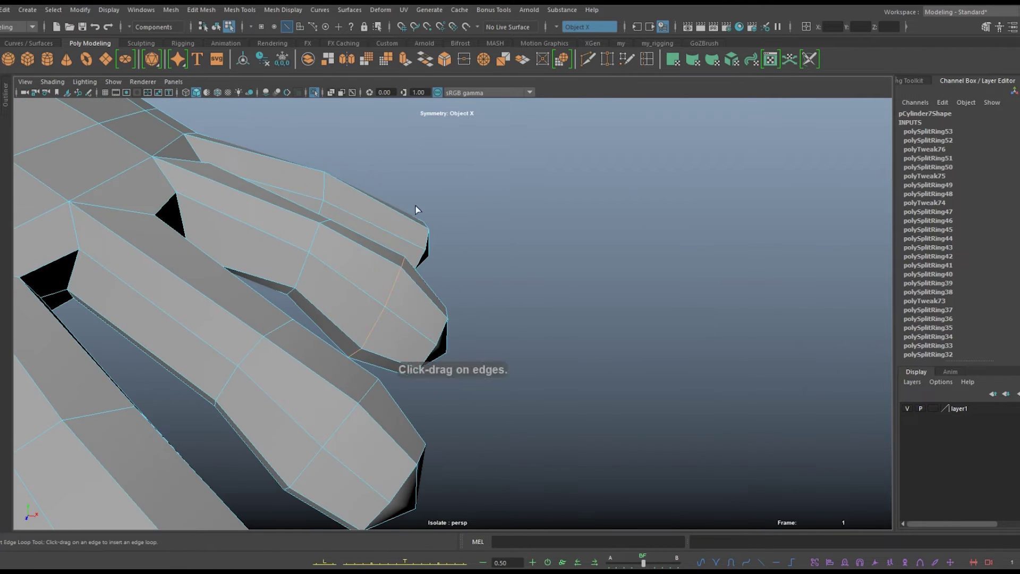
# Insert an edge loop near the fingertip and check the whole hand
pyautogui.click(386, 208)
pyautogui.scroll(-5, 387, 207)
pyautogui.press('w')
pyautogui.press('3')
pyautogui.press('1')
pyautogui.press('g')
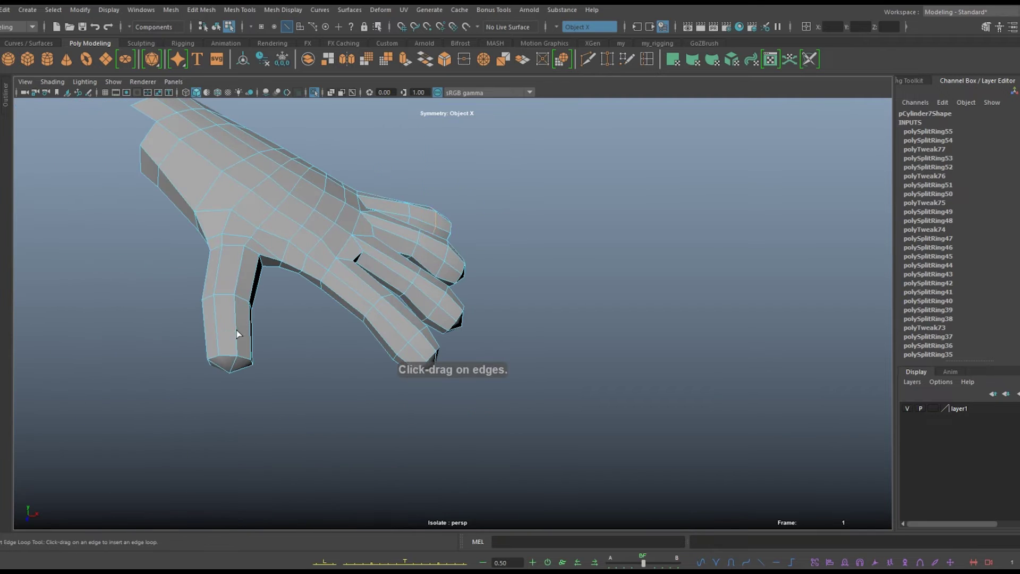
pyautogui.scroll(3, 236, 339)
pyautogui.keyDown('alt'); pyautogui.moveTo(329, 354); pyautogui.dragTo(366, 329, button='middle'); pyautogui.keyUp('alt')
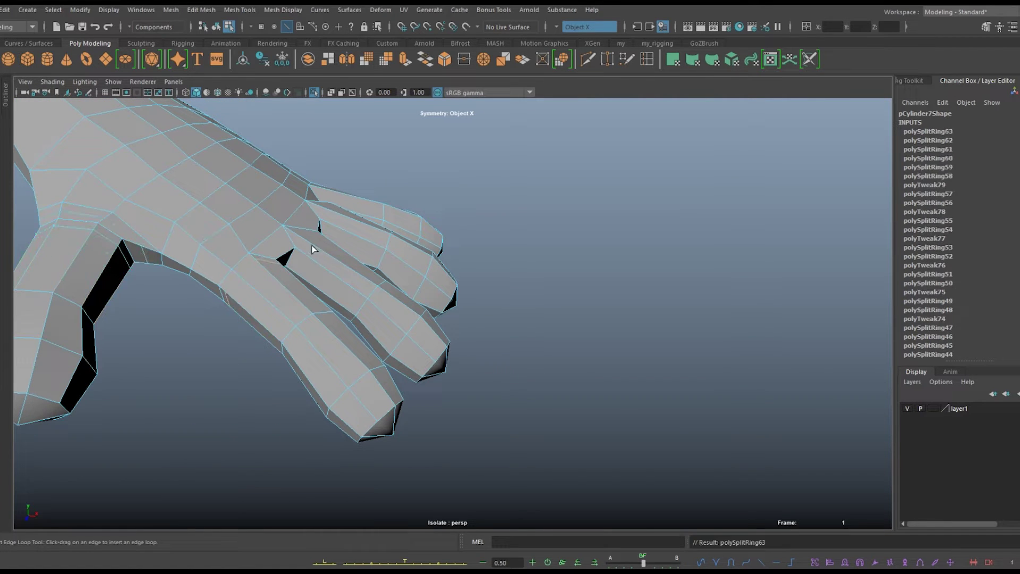
# Inspect the hand in smoothed preview from several angles, then return to the low-poly cage
pyautogui.press('3')
pyautogui.press('r')
pyautogui.scroll(-4, 330, 298)
pyautogui.scroll(3, 344, 336)
pyautogui.scroll(-5, 360, 236)
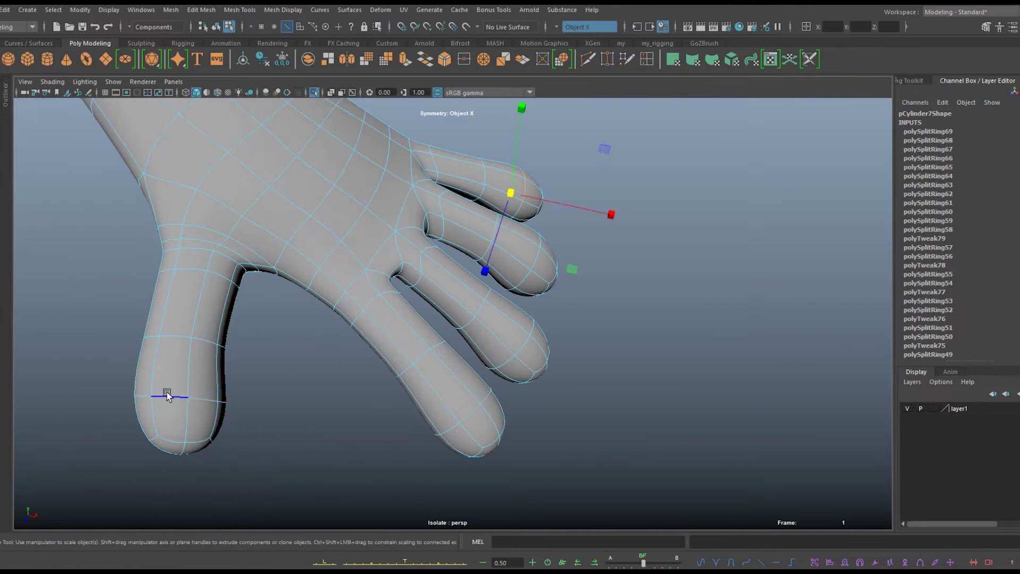
pyautogui.scroll(6, 428, 390)
pyautogui.scroll(-5, 413, 359)
pyautogui.keyDown('alt'); pyautogui.moveTo(412, 360); pyautogui.dragTo(386, 340); pyautogui.keyUp('alt')
pyautogui.scroll(4, 386, 340)
pyautogui.press('1')
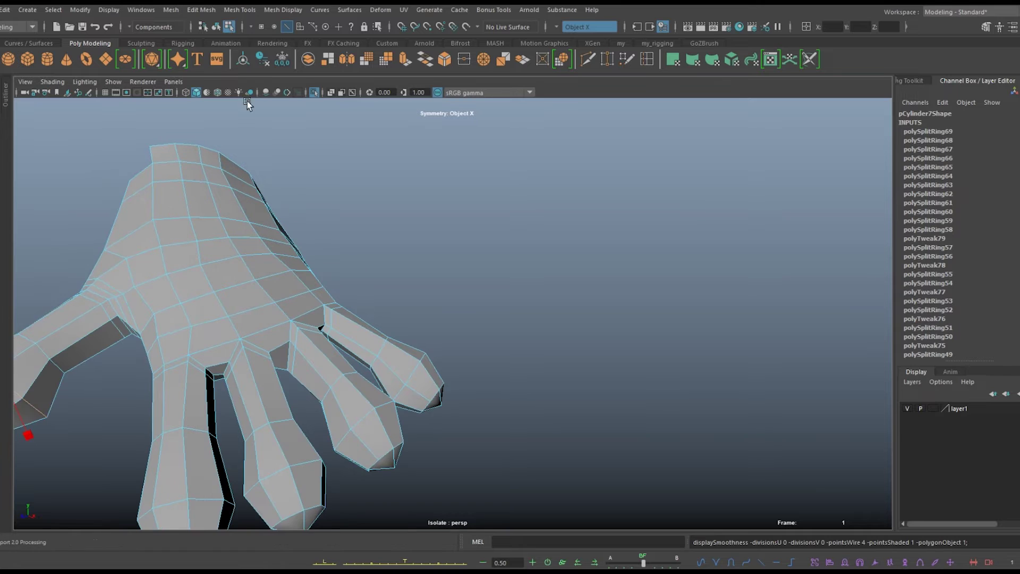
# Use Offset Edge Loop to add more loops across the fingers
pyautogui.click(162, 12)
pyautogui.moveTo(239, 9)
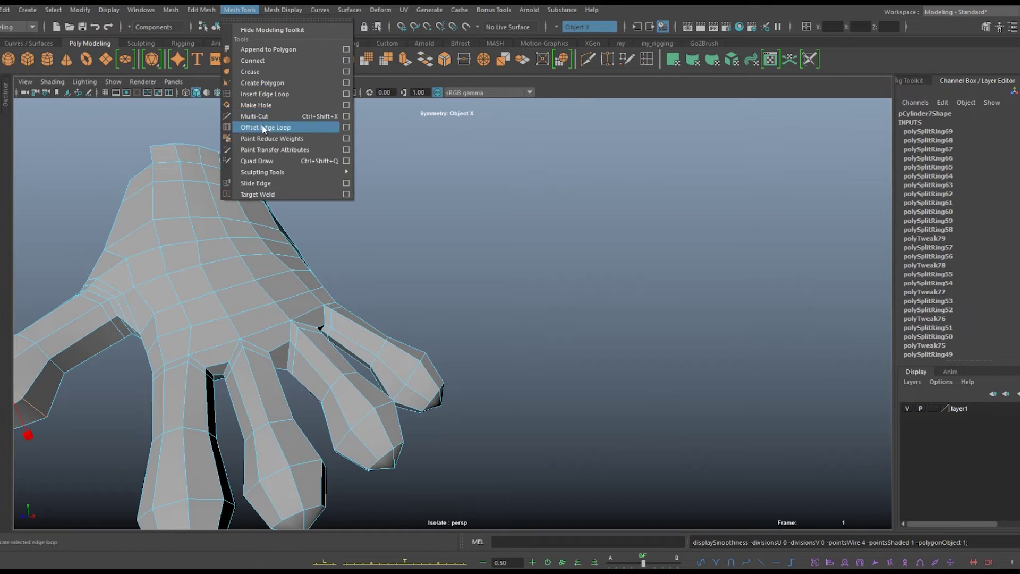
pyautogui.click(255, 128)
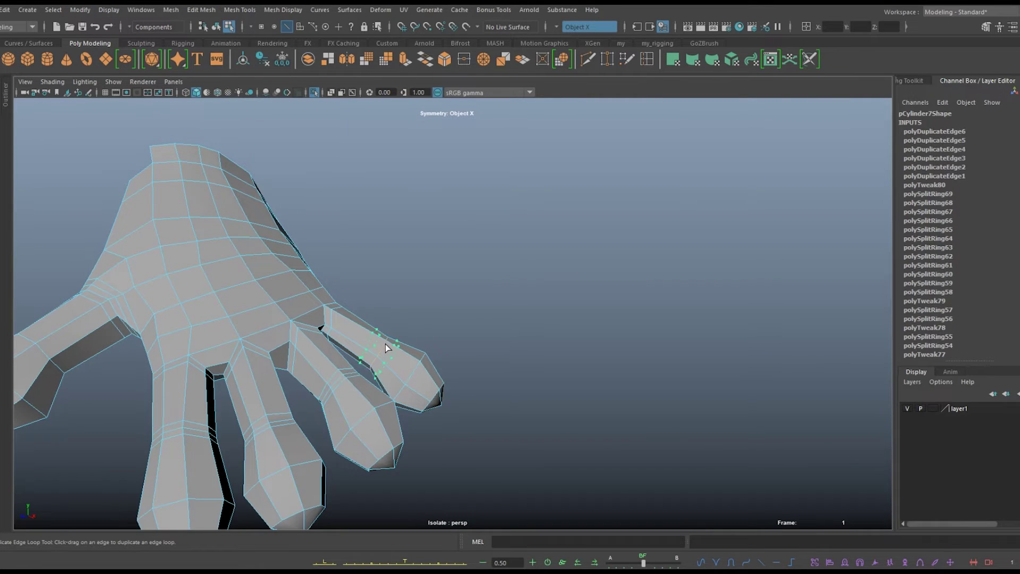
pyautogui.keyDown('alt'); pyautogui.moveTo(242, 400); pyautogui.dragTo(401, 379); pyautogui.keyUp('alt')
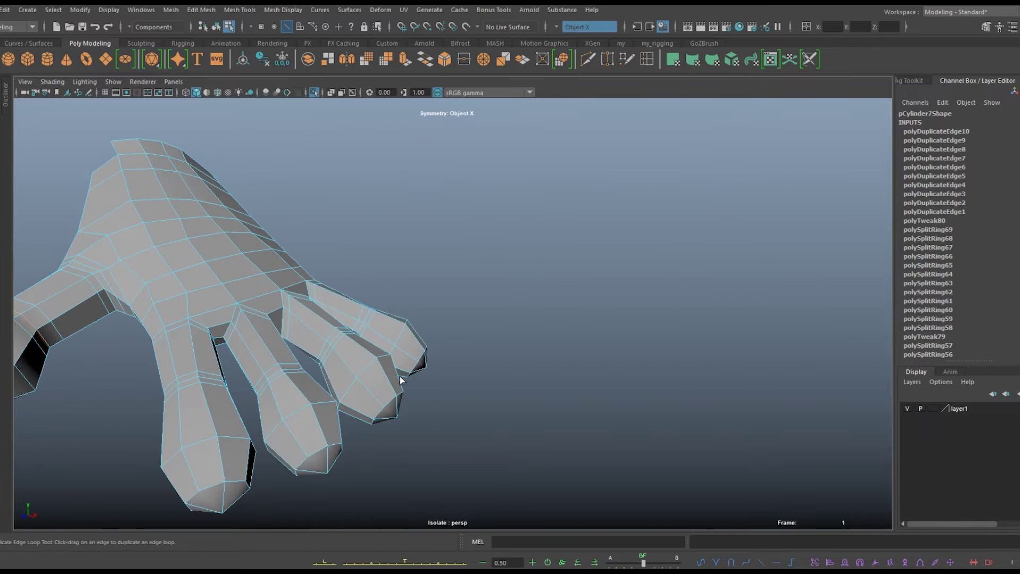
pyautogui.press('f')
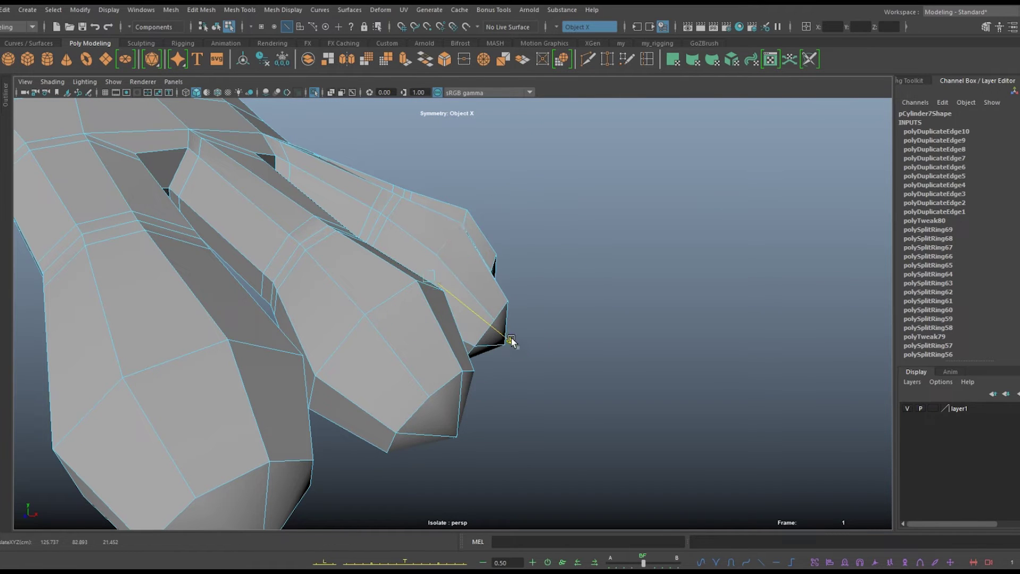
pyautogui.keyDown('alt'); pyautogui.moveTo(462, 218); pyautogui.dragTo(358, 290); pyautogui.keyUp('alt')
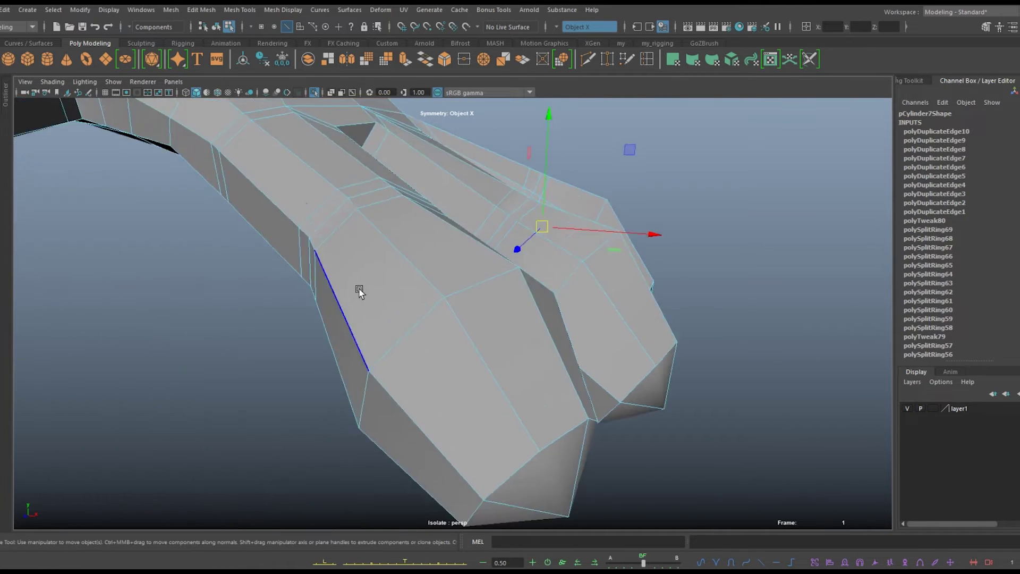
pyautogui.scroll(-5, 540, 349)
pyautogui.scroll(4, 539, 349)
pyautogui.scroll(3, 492, 43)
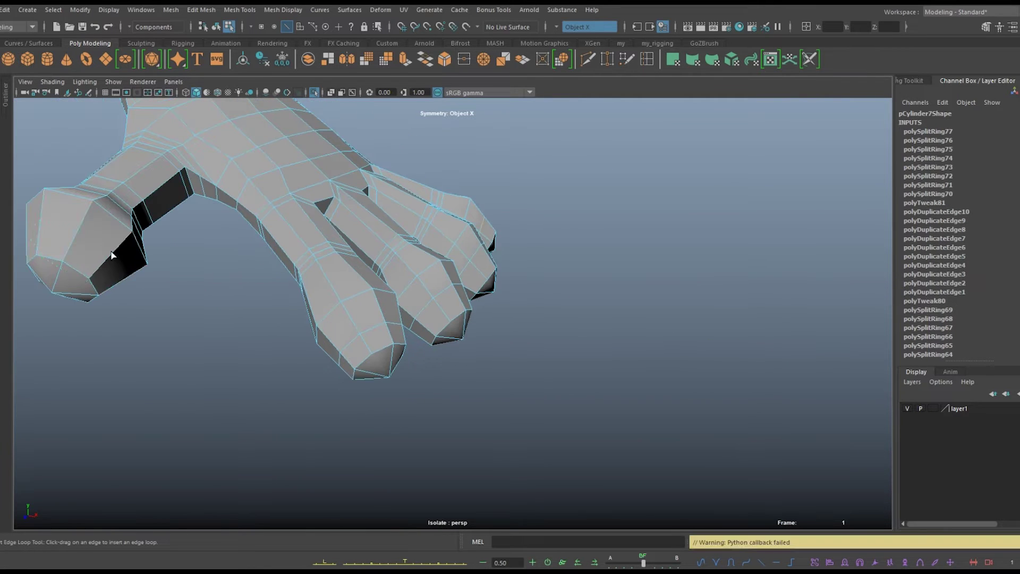
pyautogui.click(362, 293)
# Offset two more edge loops on the fingers with Offset Edge Loop
pyautogui.click(239, 10)
pyautogui.click(255, 115)
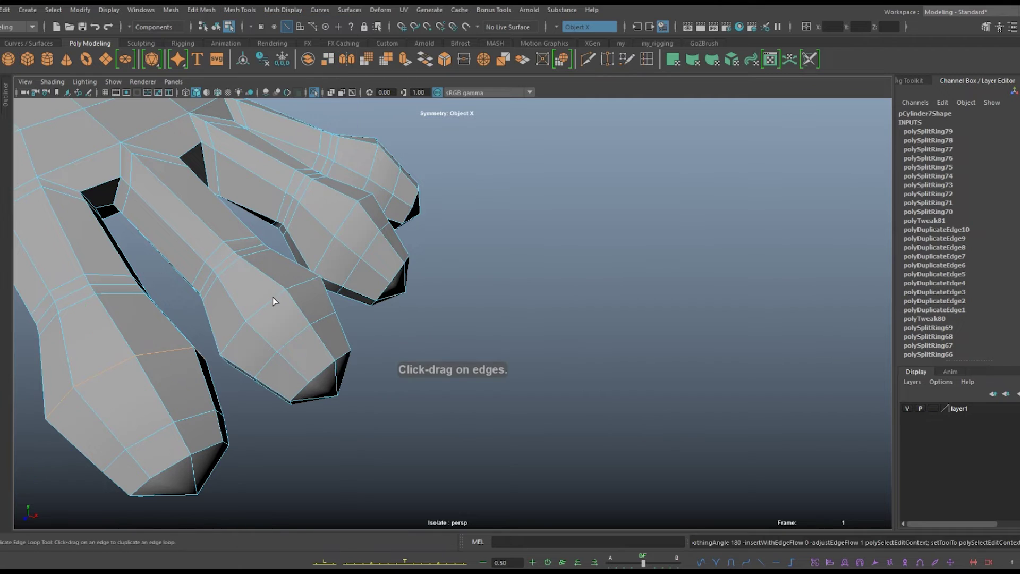
pyautogui.click(184, 345)
pyautogui.keyDown('alt'); pyautogui.moveTo(184, 345); pyautogui.dragTo(312, 274); pyautogui.keyUp('alt')
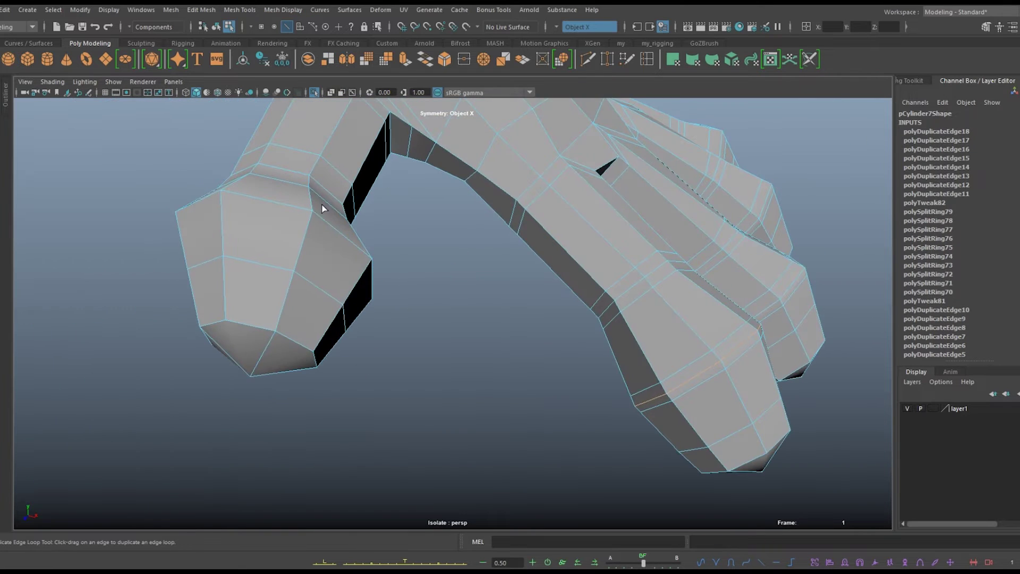
pyautogui.click(365, 243)
pyautogui.keyDown('alt'); pyautogui.moveTo(365, 242); pyautogui.dragTo(237, 283); pyautogui.keyUp('alt')
# Select a hand vertex and inspect the hand's shape from different angles
pyautogui.press('F9')
pyautogui.click(564, 259)
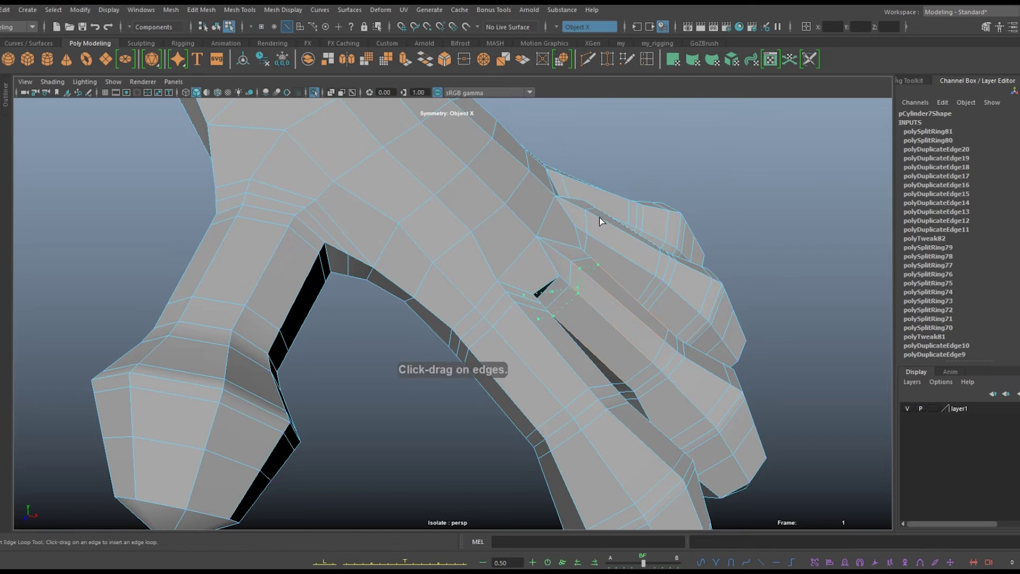
pyautogui.scroll(-2, 483, 253)
pyautogui.press('a')
pyautogui.moveTo(520, 269); pyautogui.dragTo(483, 305, button='right')
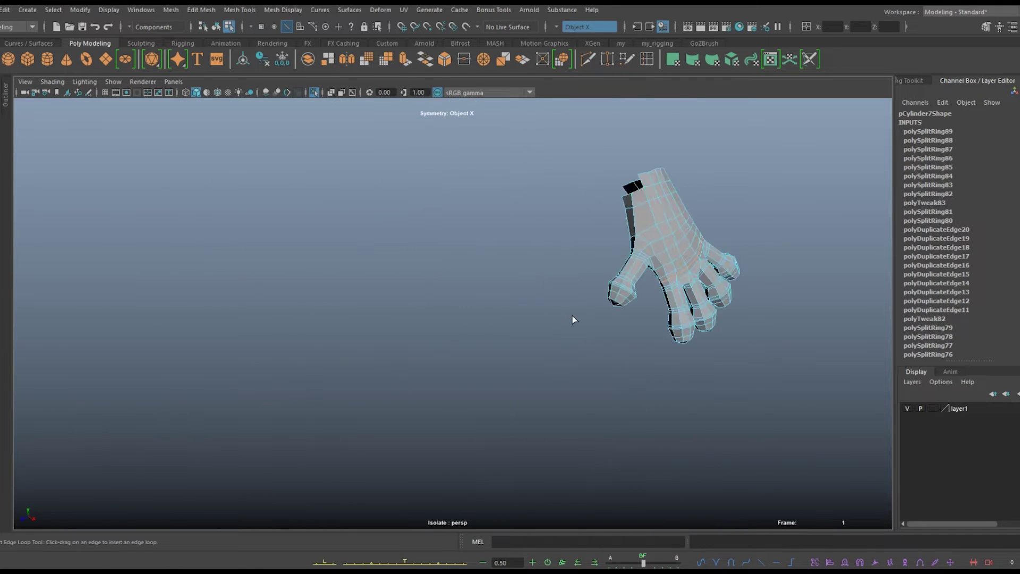
pyautogui.press('z')
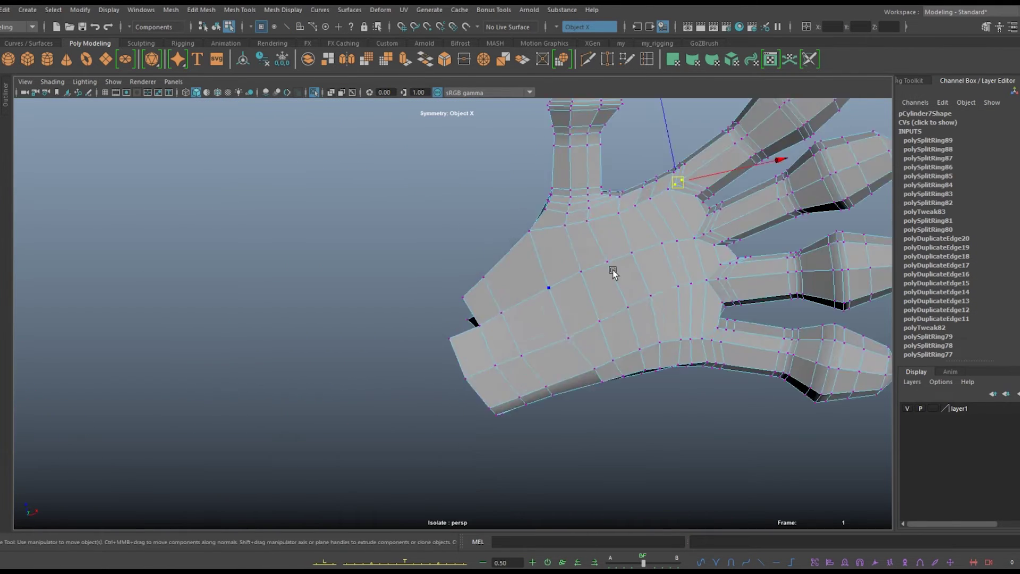
pyautogui.scroll(3, 569, 325)
pyautogui.scroll(3, 574, 348)
pyautogui.keyDown('alt'); pyautogui.moveTo(673, 324); pyautogui.dragTo(608, 430); pyautogui.keyUp('alt')
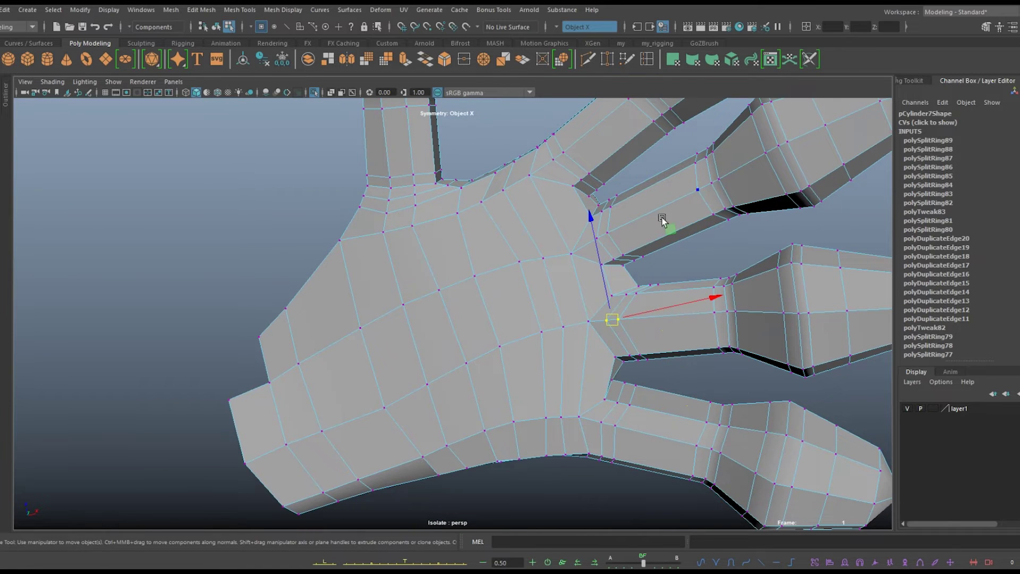
pyautogui.scroll(-5, 643, 240)
pyautogui.scroll(3, 464, 432)
# Compare the reshaped hand in smoothed and low-poly previews
pyautogui.press('F8')
pyautogui.press('3')
pyautogui.scroll(2, 607, 383)
pyautogui.press('F8')
pyautogui.press('1')
pyautogui.scroll(3, 398, 377)
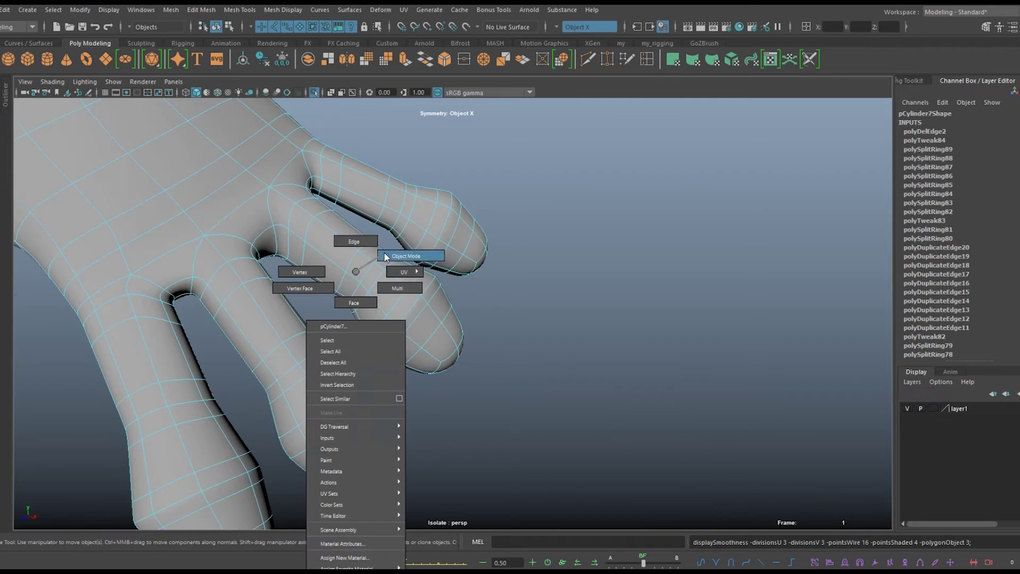
# Preview the smoothed hand, then select the hand mesh and a thumb-tip vertex
pyautogui.press('3')
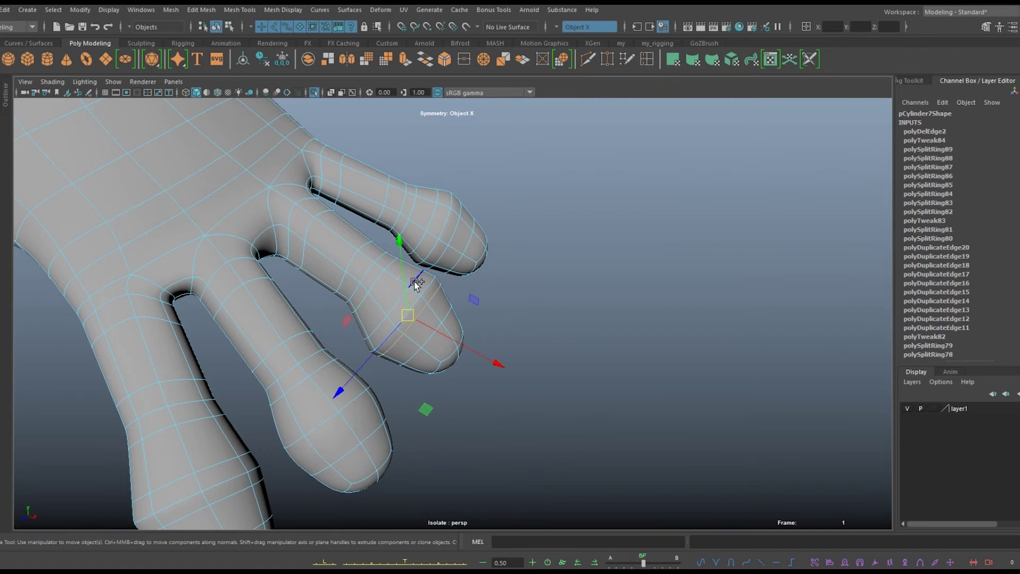
pyautogui.scroll(-5, 305, 432)
pyautogui.scroll(5, 204, 399)
pyautogui.scroll(-5, 624, 276)
pyautogui.click(624, 275)
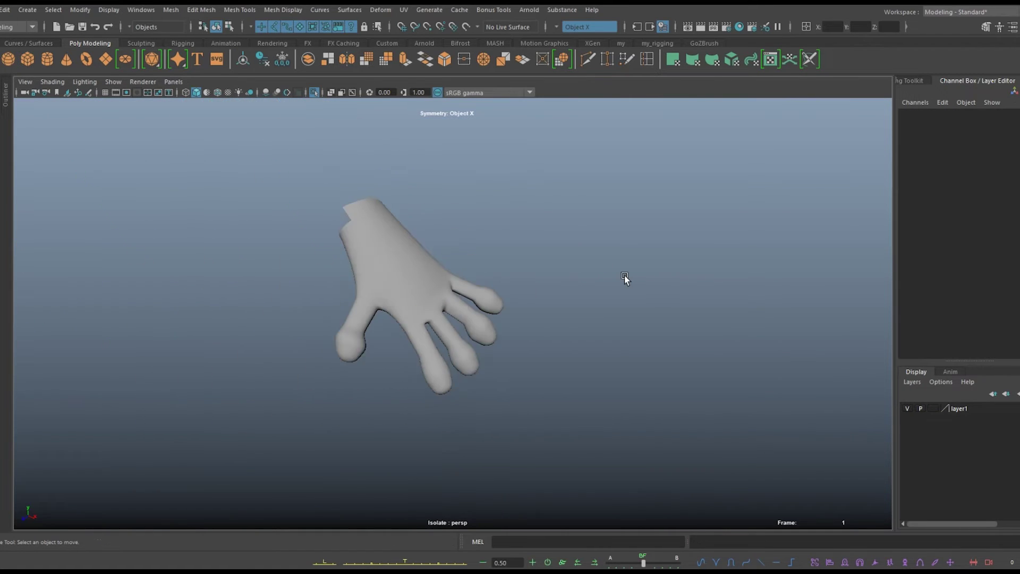
pyautogui.scroll(3, 330, 382)
pyautogui.click(329, 382)
pyautogui.scroll(3, 329, 381)
pyautogui.moveTo(79, 269); pyautogui.dragTo(27, 287, button='right')
pyautogui.click(69, 323)
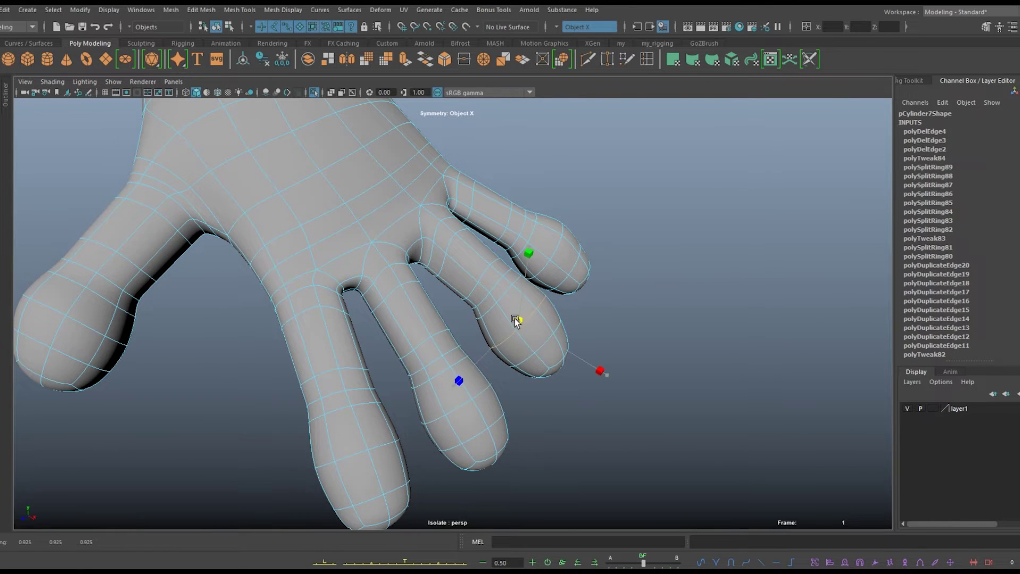
# Switch to Vertex mode and select fingertip vertices to slim and round the tips
pyautogui.rightClick(515, 318)
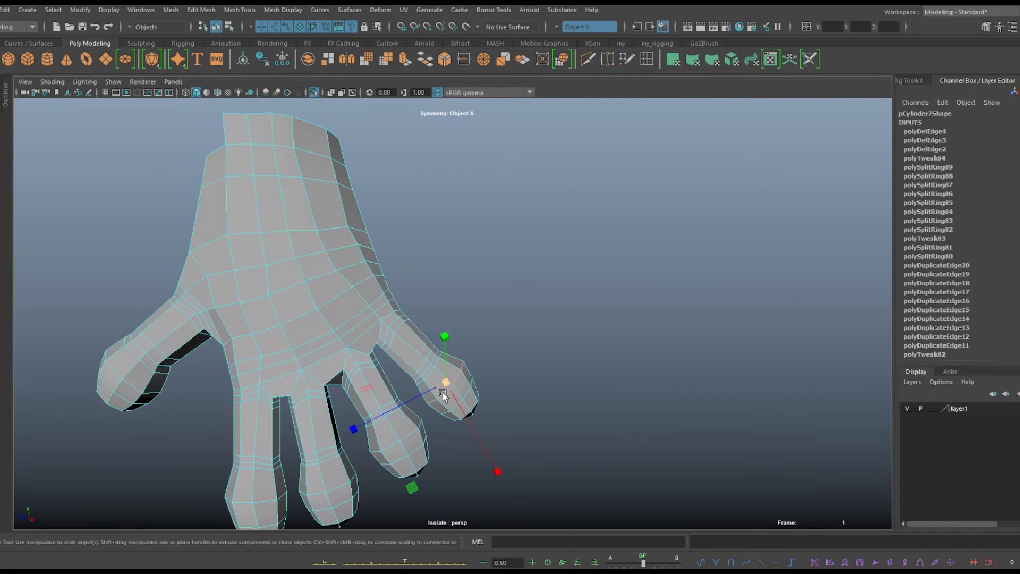
pyautogui.scroll(-3, 417, 369)
pyautogui.click(376, 432)
pyautogui.click(551, 321)
pyautogui.scroll(-3, 551, 321)
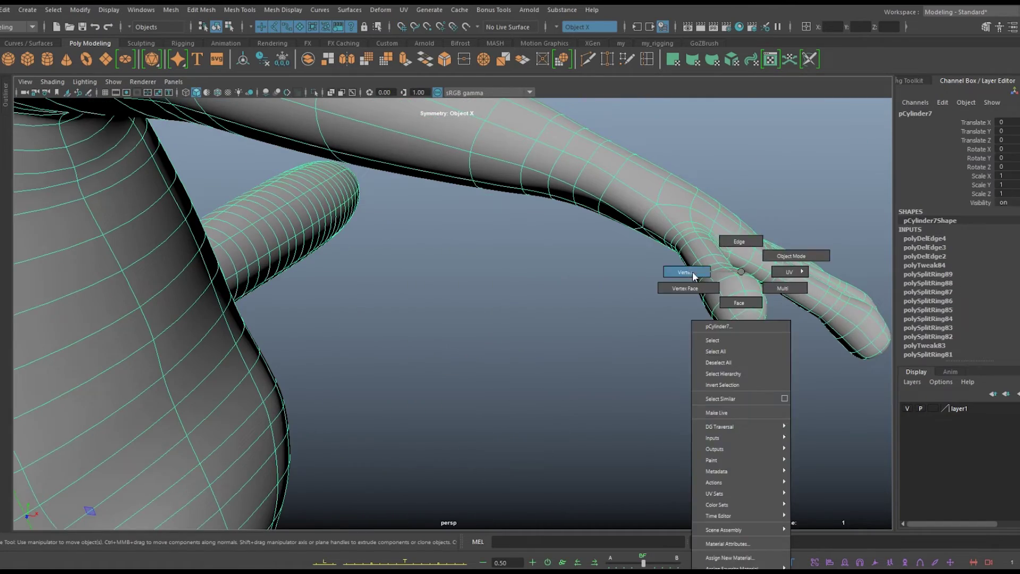
pyautogui.click(693, 276)
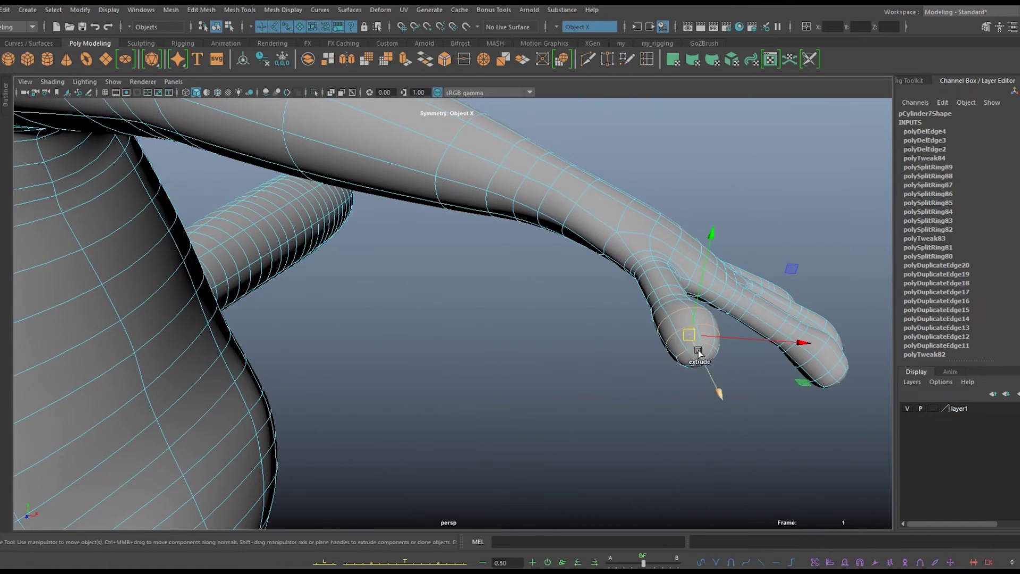
pyautogui.scroll(5, 706, 347)
pyautogui.keyDown('alt'); pyautogui.moveTo(598, 353); pyautogui.dragTo(540, 400); pyautogui.keyUp('alt')
# Extrude the selected fingertip faces into a claw and frame its vertices
pyautogui.scroll(-5, 310, 360)
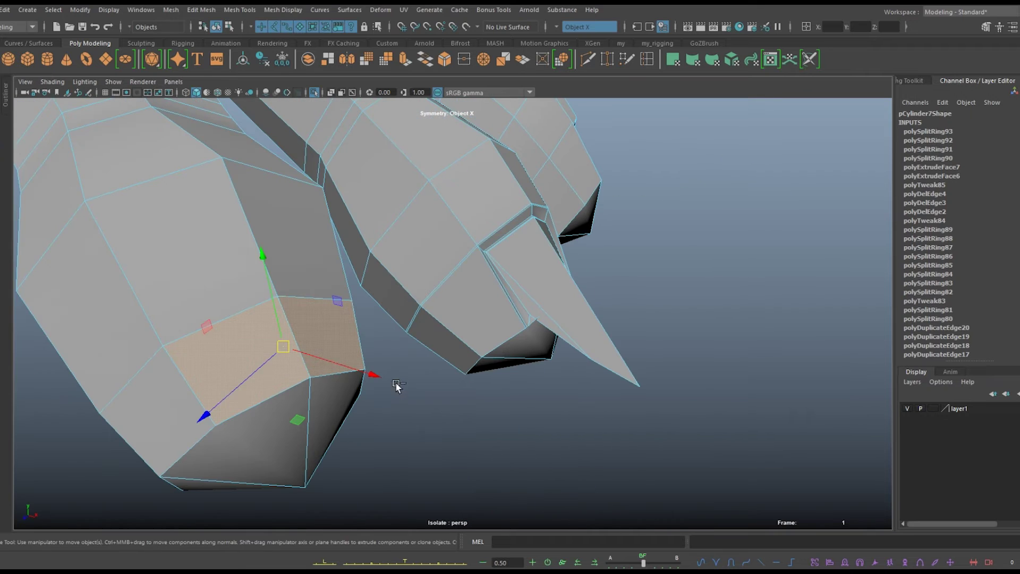
pyautogui.hotkey('ctrl', 'e')
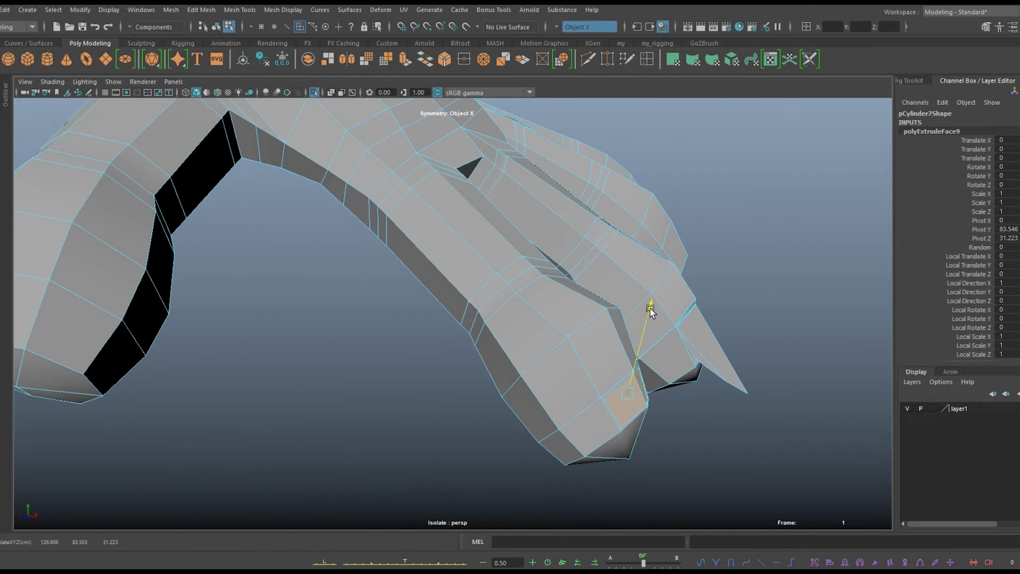
pyautogui.press('w')
pyautogui.moveTo(436, 271); pyautogui.dragTo(398, 289, button='right')
pyautogui.click(466, 325)
pyautogui.keyDown('alt'); pyautogui.moveTo(526, 443); pyautogui.dragTo(515, 481); pyautogui.keyUp('alt')
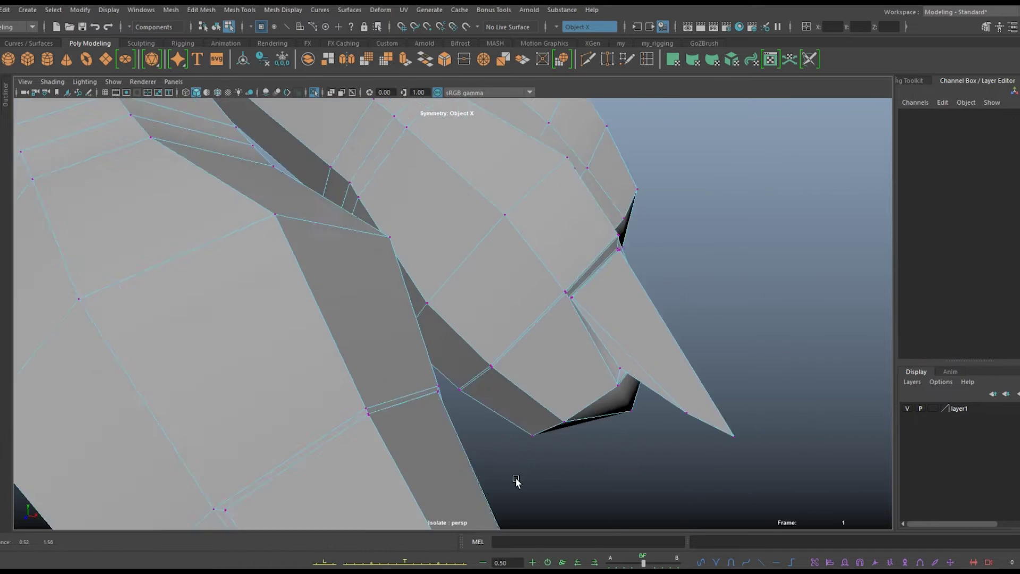
pyautogui.press('F9')
pyautogui.scroll(-5, 433, 382)
pyautogui.keyDown('alt'); pyautogui.moveTo(497, 358); pyautogui.dragTo(432, 367); pyautogui.keyUp('alt')
pyautogui.press('f')
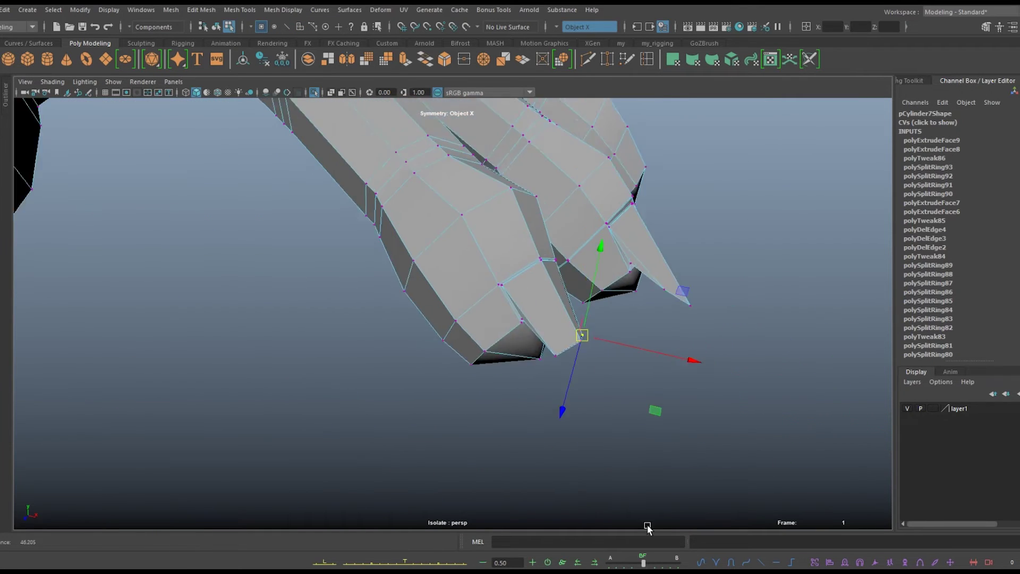
# Insert an edge loop across the claw and raise a vertex upward
pyautogui.moveTo(523, 256); pyautogui.dragTo(535, 265)
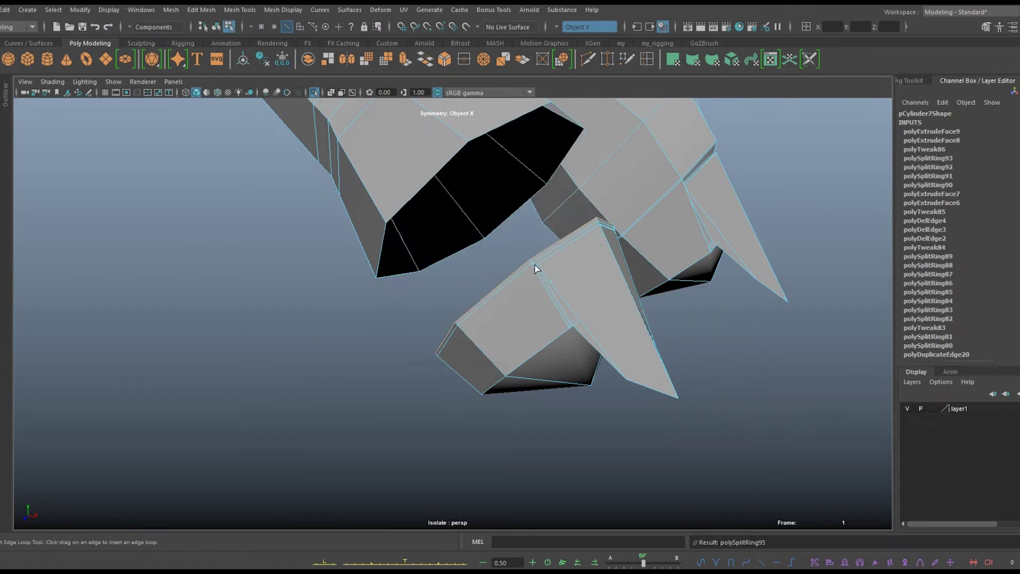
pyautogui.scroll(3, 553, 303)
pyautogui.rightClick(636, 211)
pyautogui.keyDown('alt'); pyautogui.moveTo(636, 211); pyautogui.dragTo(581, 308); pyautogui.keyUp('alt')
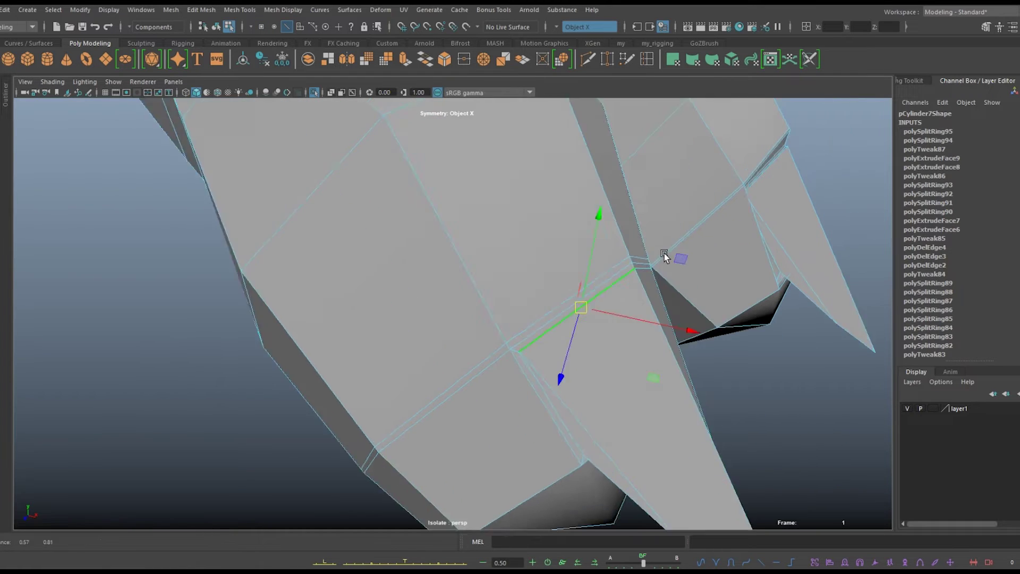
pyautogui.moveTo(475, 275); pyautogui.dragTo(477, 181)
# Add two more edge loops near the claw, checking the smoothed preview
pyautogui.click(364, 321)
pyautogui.press('3')
pyautogui.press('1')
pyautogui.click(503, 248)
pyautogui.scroll(-10, 501, 244)
pyautogui.scroll(5, 526, 305)
pyautogui.moveTo(489, 214); pyautogui.dragTo(469, 190, button='right')
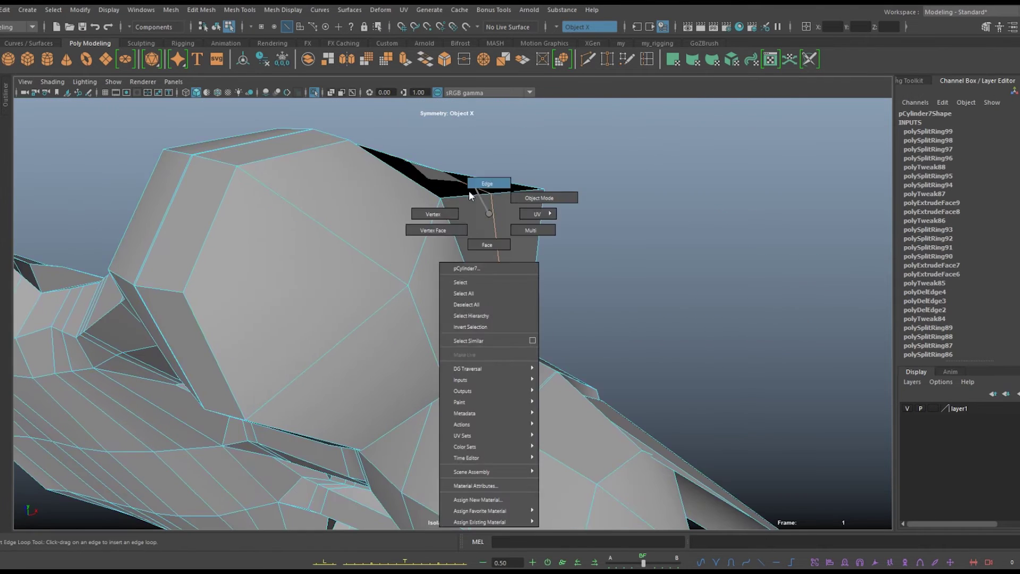
# Tweak a fingertip vertex and select the edges around the claw base in smooth preview
pyautogui.press('w')
pyautogui.moveTo(432, 287)
pyautogui.keyDown('alt'); pyautogui.mouseDown()
pyautogui.moveTo(425, 388)
pyautogui.moveTo(392, 436)
pyautogui.mouseUp(); pyautogui.keyUp('alt')
pyautogui.press('3')
pyautogui.moveTo(217, 285); pyautogui.dragTo(221, 242, button='right')
pyautogui.click(202, 340)
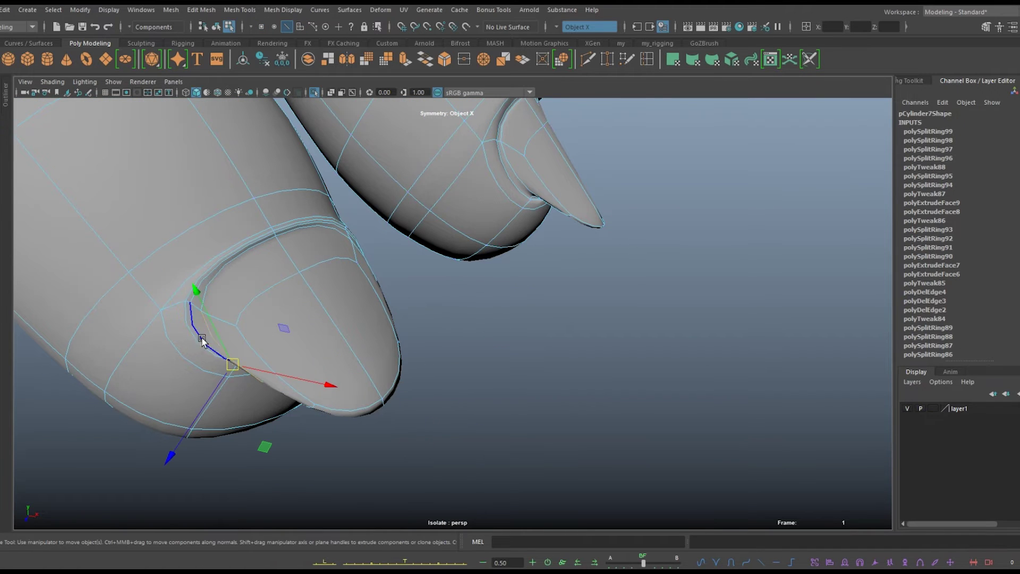
pyautogui.keyDown('alt'); pyautogui.moveTo(183, 368); pyautogui.dragTo(233, 357); pyautogui.keyUp('alt')
# Select the nail face on the fingertip and scale it along its depth
pyautogui.press('F11')
pyautogui.click(189, 403)
pyautogui.moveTo(189, 403)
pyautogui.keyDown('alt'); pyautogui.mouseDown()
pyautogui.moveTo(317, 271)
pyautogui.moveTo(394, 388)
pyautogui.mouseUp(); pyautogui.keyUp('alt')
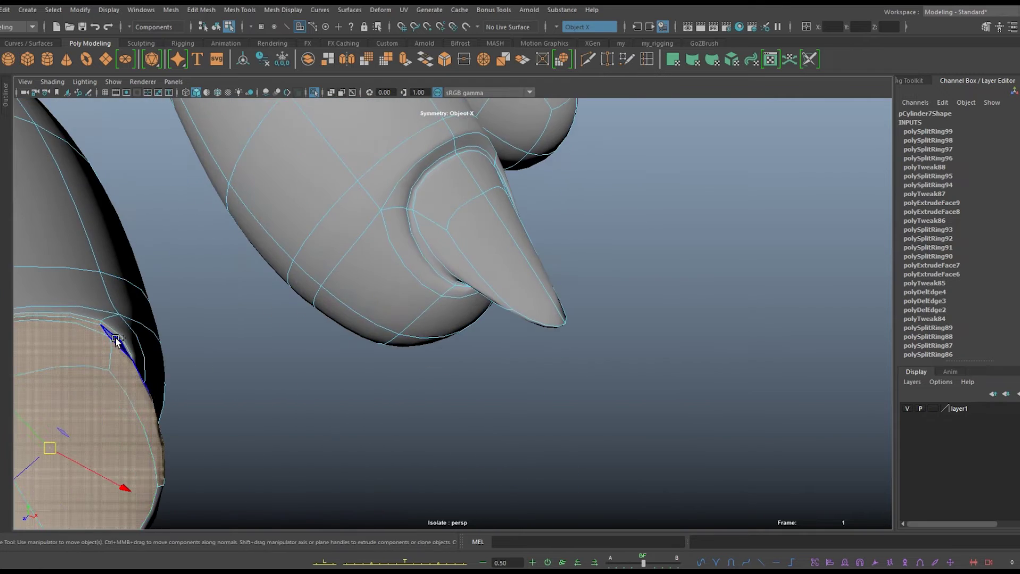
pyautogui.scroll(3, 395, 387)
pyautogui.press('r')
pyautogui.moveTo(296, 480); pyautogui.dragTo(313, 457)
# Move the nail faces and adjust vertices to round out the nail bed
pyautogui.press('3')
pyautogui.press('w')
pyautogui.keyDown('alt'); pyautogui.moveTo(381, 437); pyautogui.dragTo(397, 431); pyautogui.keyUp('alt')
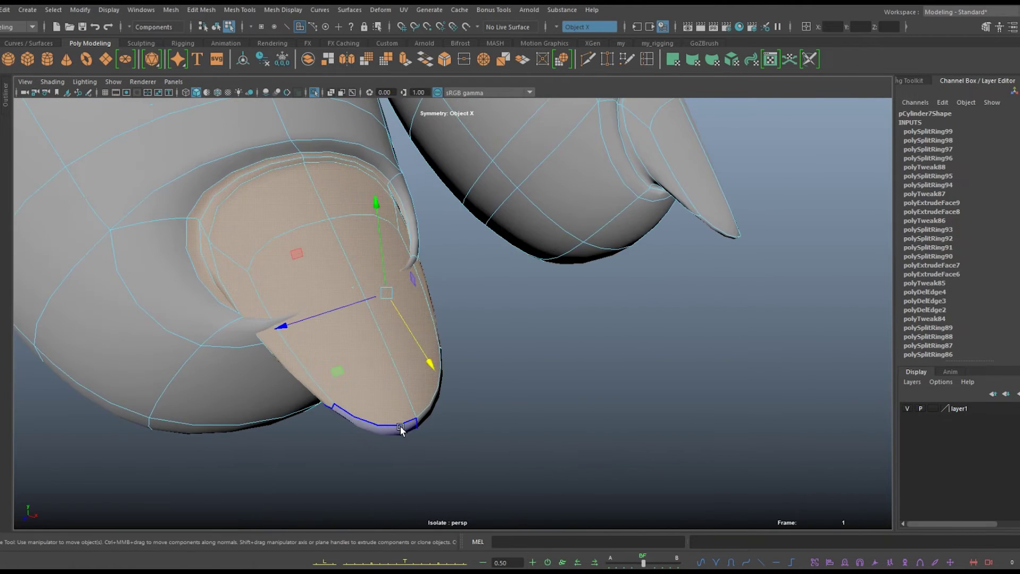
pyautogui.moveTo(431, 269); pyautogui.dragTo(432, 238, button='right')
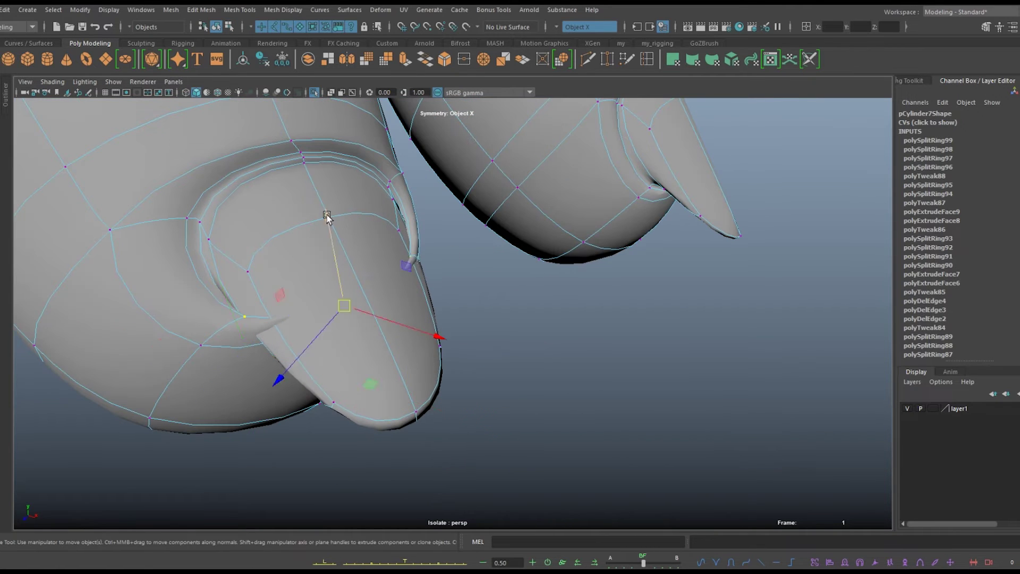
pyautogui.press('F8')
pyautogui.scroll(-5, 519, 353)
# Inspect the shaped claws from several angles and return to object mode
pyautogui.keyDown('alt'); pyautogui.moveTo(519, 353); pyautogui.dragTo(405, 358); pyautogui.keyUp('alt')
pyautogui.scroll(5, 175, 410)
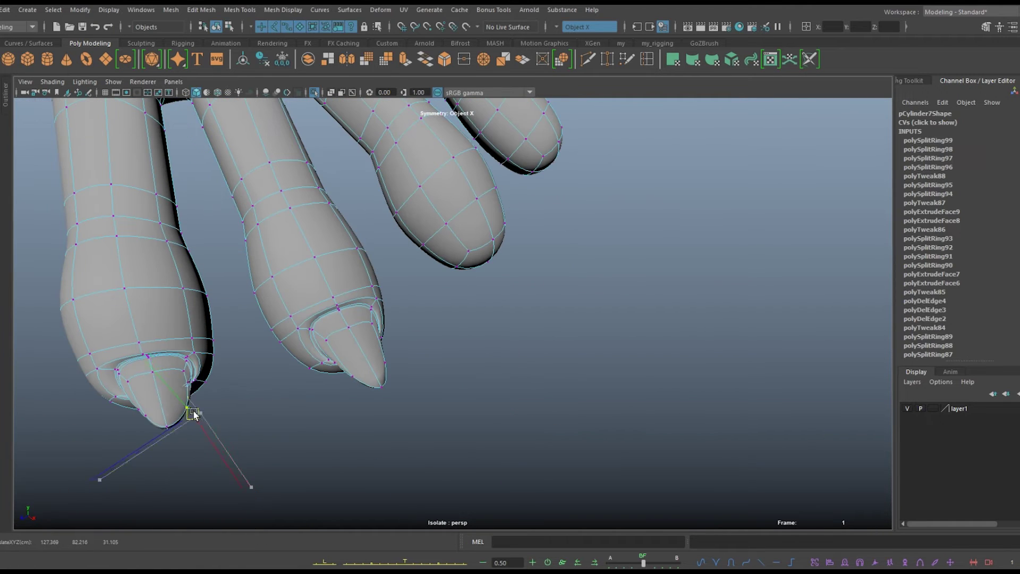
pyautogui.scroll(3, 196, 413)
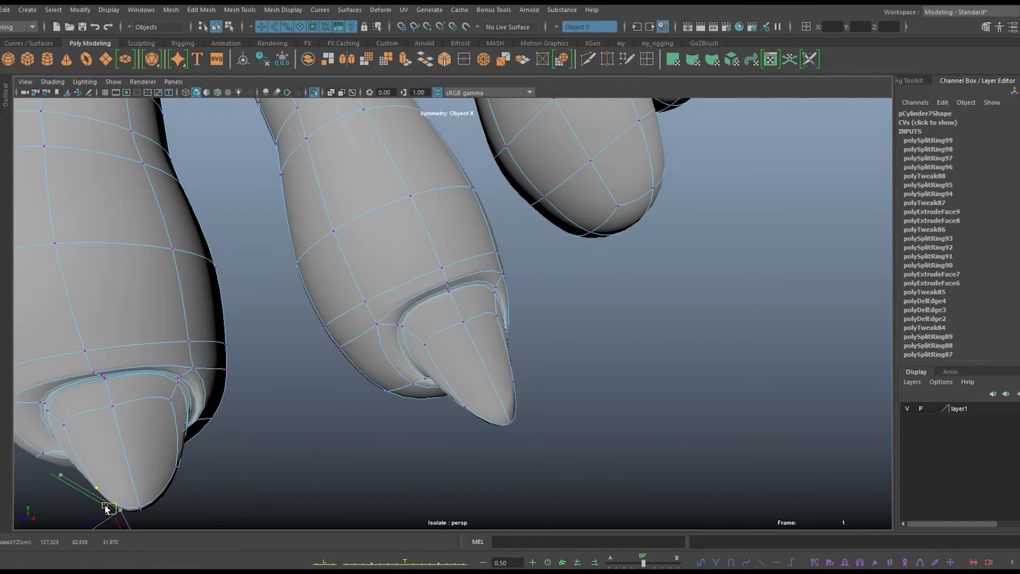
pyautogui.keyDown('alt'); pyautogui.moveTo(107, 508); pyautogui.dragTo(217, 431); pyautogui.keyUp('alt')
pyautogui.moveTo(246, 231); pyautogui.dragTo(215, 247, button='right')
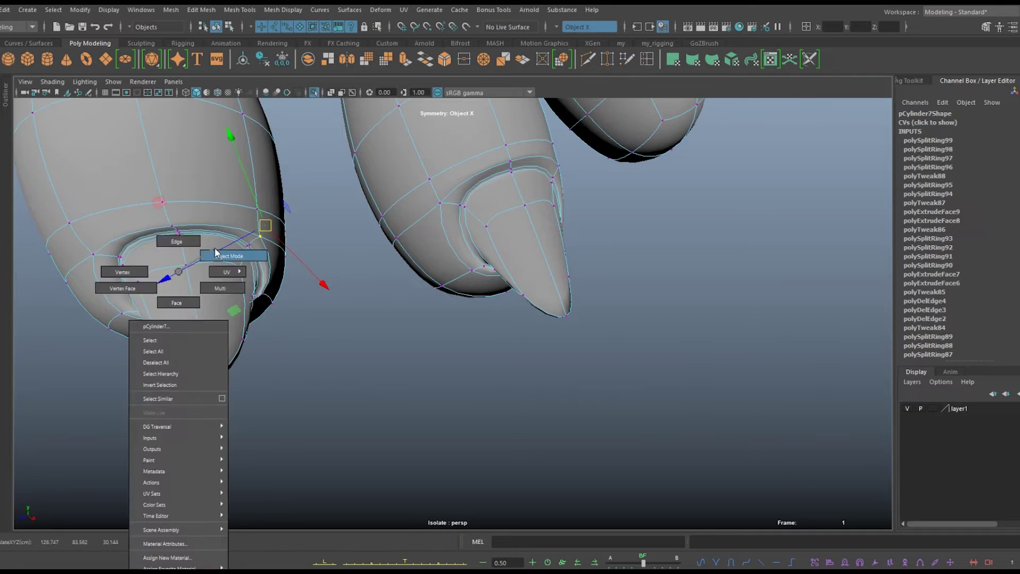
pyautogui.keyDown('alt'); pyautogui.moveTo(214, 248); pyautogui.dragTo(360, 377); pyautogui.keyUp('alt')
# Select the whole character mesh, frame it and orbit around it before deselecting
pyautogui.scroll(-5, 324, 406)
pyautogui.keyDown('alt'); pyautogui.moveTo(323, 405); pyautogui.dragTo(588, 332); pyautogui.keyUp('alt')
pyautogui.scroll(5, 588, 332)
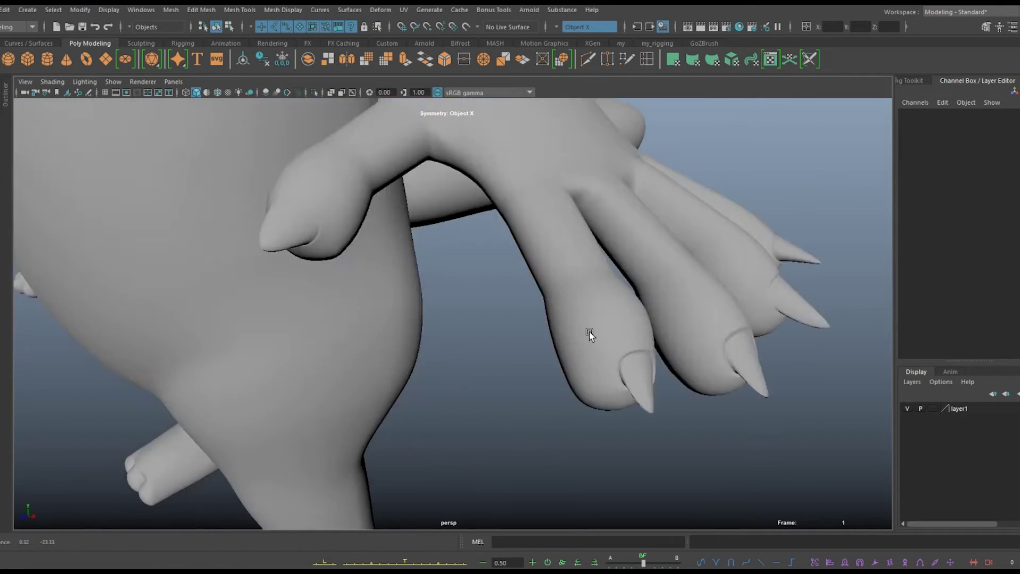
pyautogui.click(589, 331)
pyautogui.press('f')
pyautogui.moveTo(561, 443)
pyautogui.keyDown('alt'); pyautogui.mouseDown()
pyautogui.moveTo(534, 389)
pyautogui.moveTo(617, 369)
pyautogui.moveTo(608, 431)
pyautogui.moveTo(642, 408)
pyautogui.moveTo(615, 421)
pyautogui.moveTo(412, 312)
pyautogui.mouseUp(); pyautogui.keyUp('alt')
pyautogui.click(615, 421)
# Insert two edge loops around both arms of the character mesh
pyautogui.scroll(3, 640, 278)
pyautogui.scroll(-3, 640, 279)
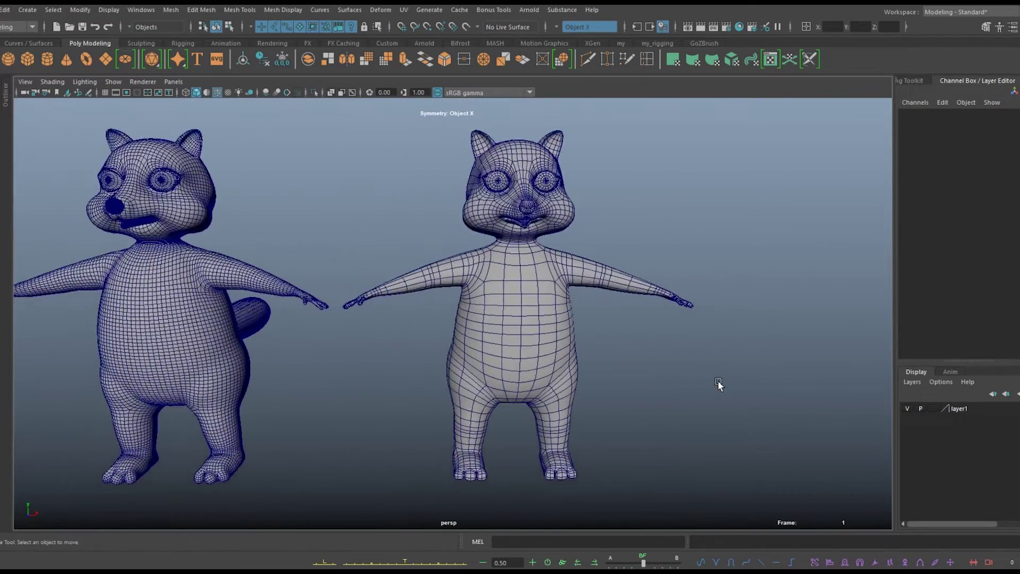
pyautogui.scroll(5, 719, 381)
pyautogui.moveTo(476, 506)
pyautogui.keyDown('alt'); pyautogui.mouseDown()
pyautogui.moveTo(445, 442)
pyautogui.moveTo(678, 436)
pyautogui.mouseUp(); pyautogui.keyUp('alt')
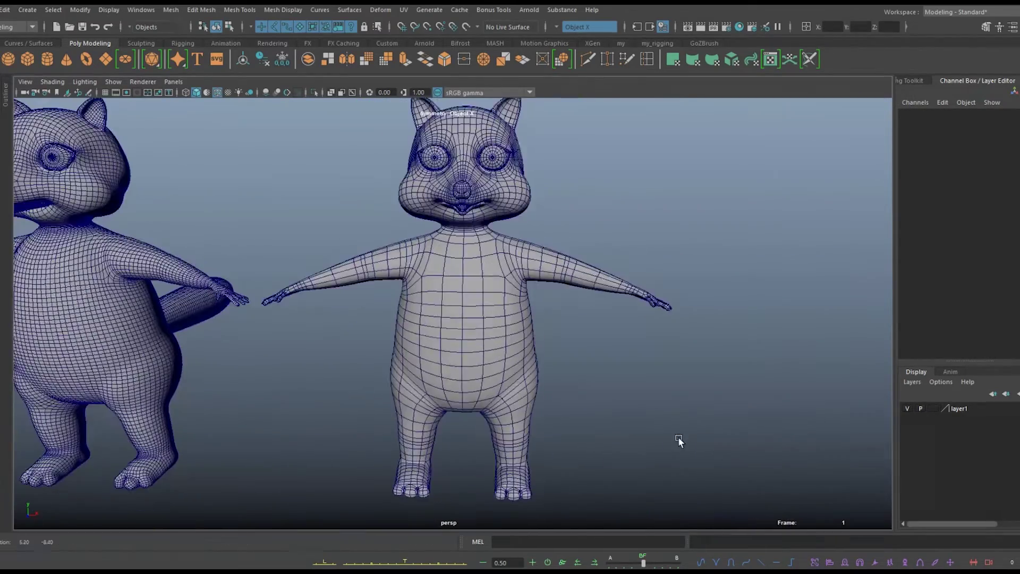
pyautogui.hotkey('ctrl', 'e')
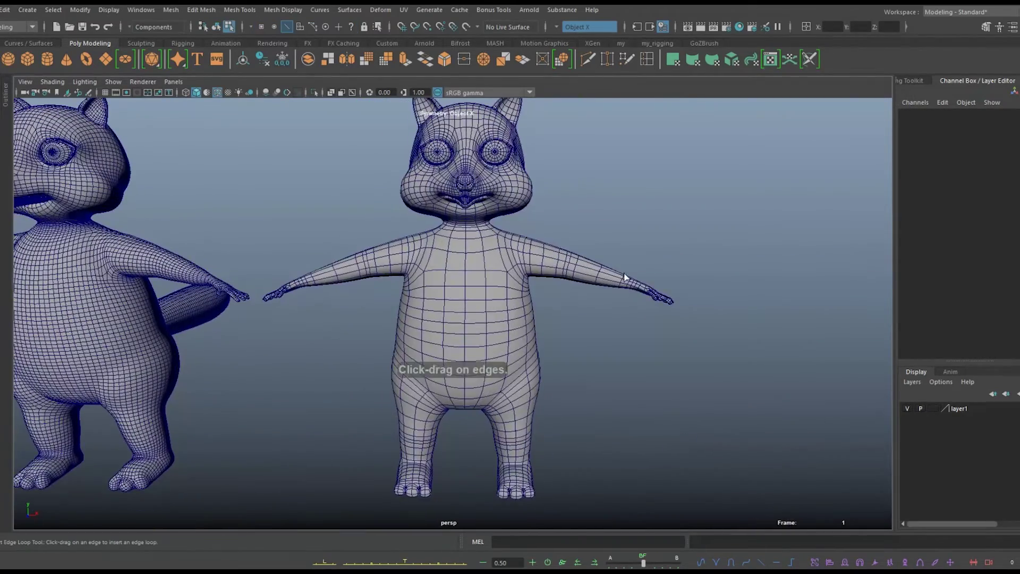
pyautogui.click(611, 279)
pyautogui.scroll(4, 574, 293)
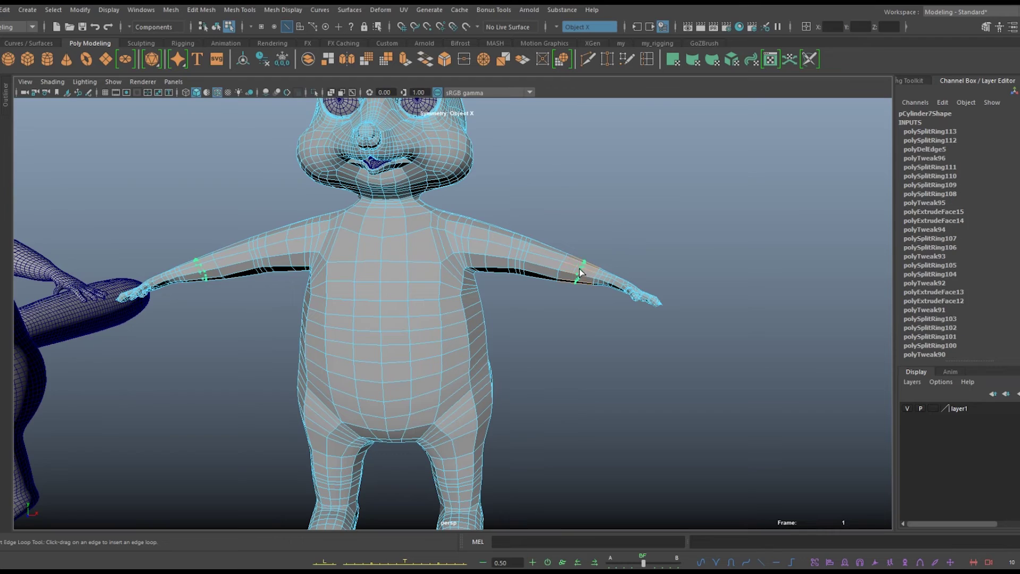
pyautogui.click(543, 257)
pyautogui.scroll(3, 539, 317)
pyautogui.click(548, 171)
# Add two edge loops around the neck, then deselect the mesh
pyautogui.click(699, 201)
pyautogui.scroll(-4, 699, 202)
pyautogui.click(471, 314)
pyautogui.scroll(5, 483, 295)
pyautogui.scroll(-4, 529, 247)
pyautogui.scroll(-4, 481, 243)
pyautogui.click(673, 394)
# Hide the second raccoon model and check the character in front and side views
pyautogui.keyDown('alt'); pyautogui.moveTo(674, 398); pyautogui.dragTo(730, 409); pyautogui.keyUp('alt')
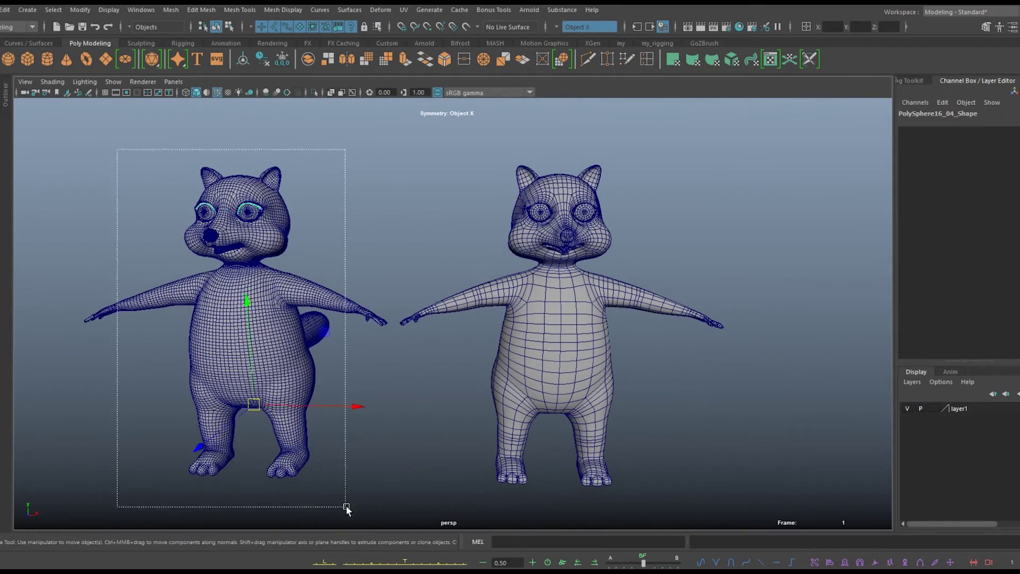
pyautogui.moveTo(310, 503); pyautogui.dragTo(310, 503)
pyautogui.hotkey('ctrl', 'h')
pyautogui.press('space')
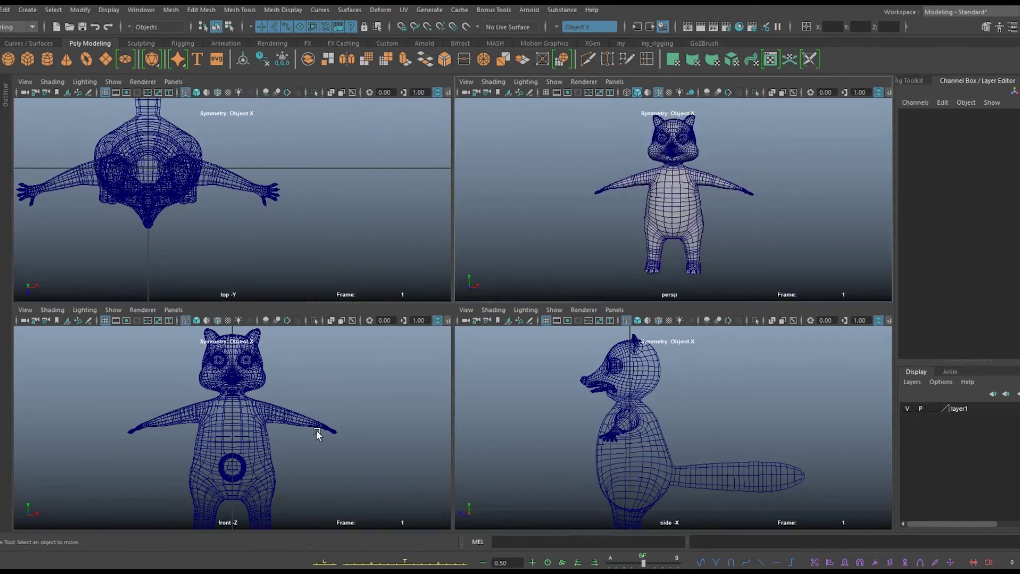
pyautogui.press('space')
pyautogui.press('space')
pyautogui.press('space')
pyautogui.press('space')
pyautogui.press('space')
pyautogui.press('space')
pyautogui.press('space')
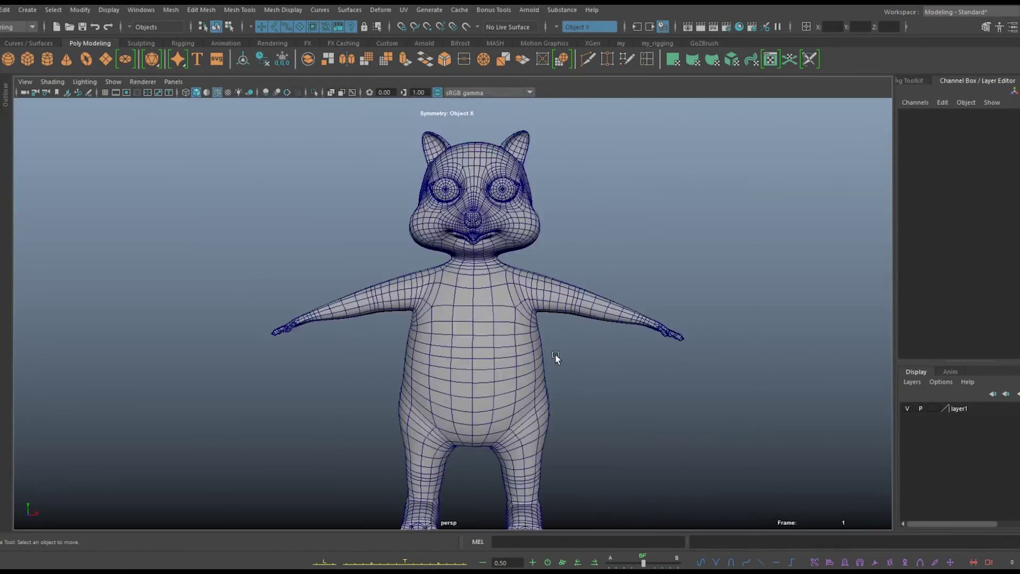
pyautogui.click(954, 81)
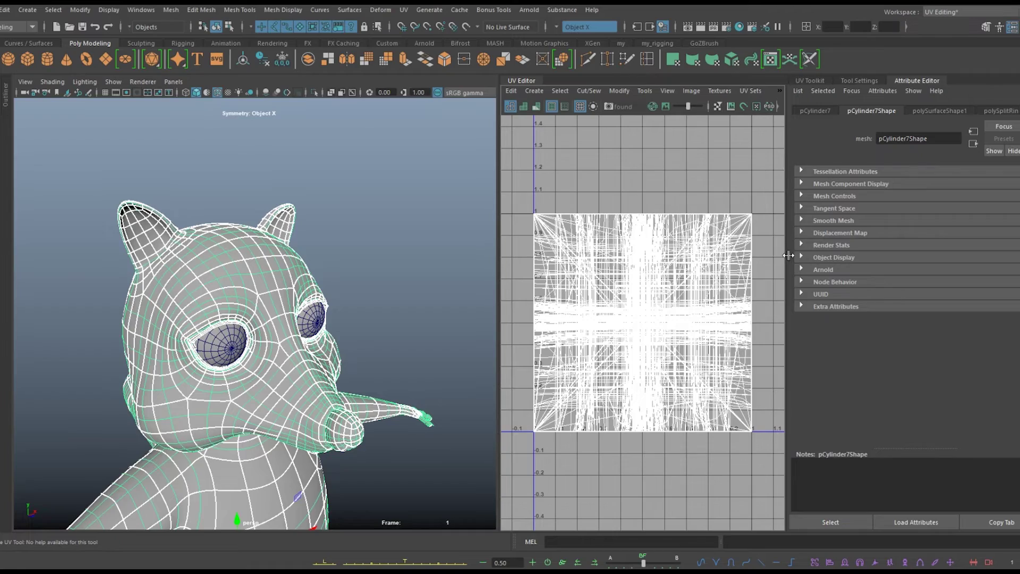
# Project planar UVs from the front onto the whole raccoon mesh
pyautogui.press('f')
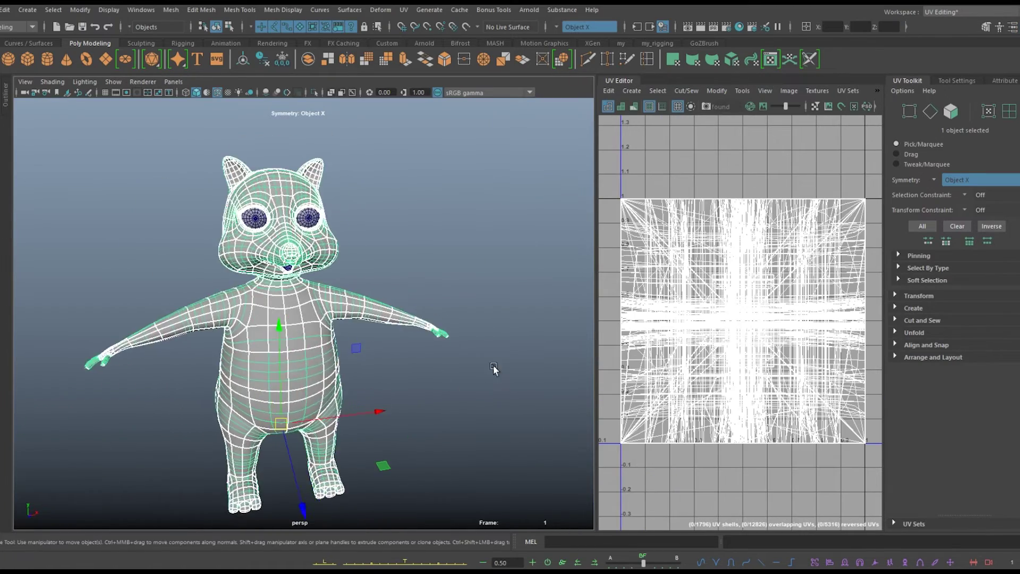
pyautogui.click(673, 61)
pyautogui.scroll(5, 744, 319)
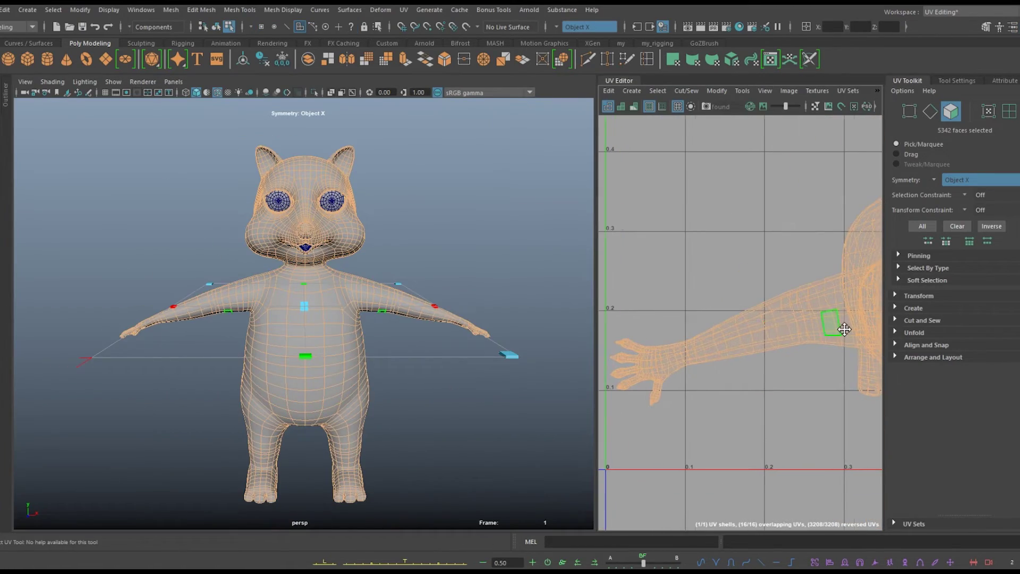
pyautogui.scroll(3, 341, 303)
pyautogui.keyDown('alt'); pyautogui.moveTo(342, 302); pyautogui.dragTo(285, 280); pyautogui.keyUp('alt')
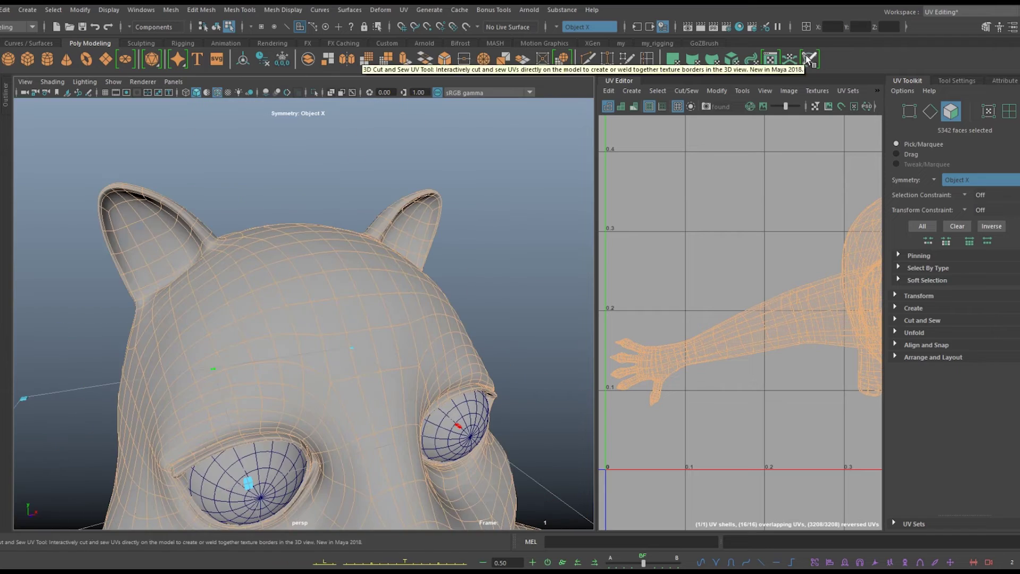
# Cut UV seam loops around the shoulder and the top of the leg
pyautogui.click(809, 58)
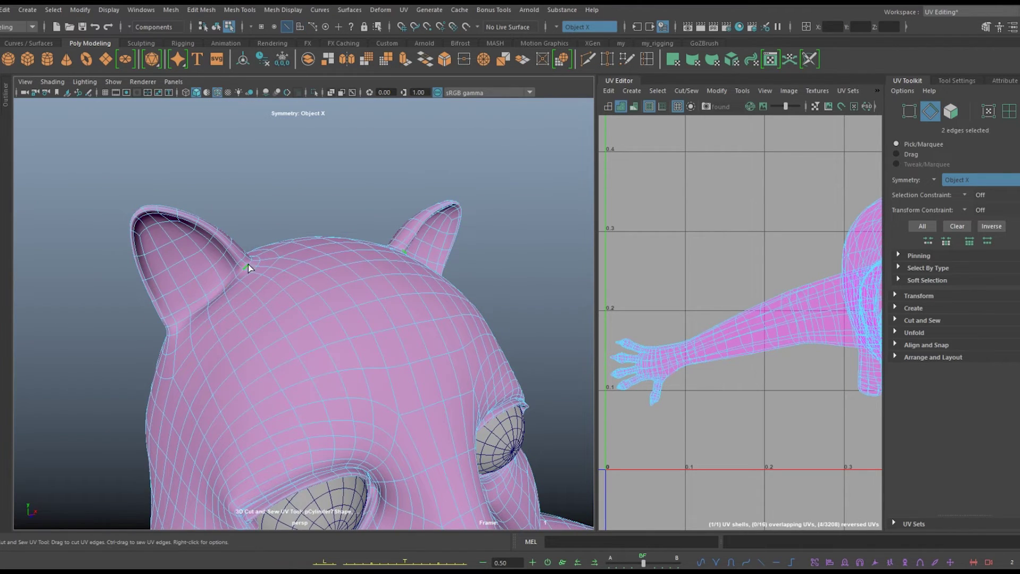
pyautogui.keyDown('alt'); pyautogui.moveTo(247, 268); pyautogui.dragTo(292, 282); pyautogui.keyUp('alt')
pyautogui.scroll(-3, 292, 282)
pyautogui.scroll(3, 312, 285)
pyautogui.moveTo(225, 281)
pyautogui.mouseDown()
pyautogui.moveTo(229, 295)
pyautogui.moveTo(267, 312)
pyautogui.moveTo(273, 229)
pyautogui.mouseUp()
pyautogui.doubleClick(228, 295)
pyautogui.scroll(2, 267, 313)
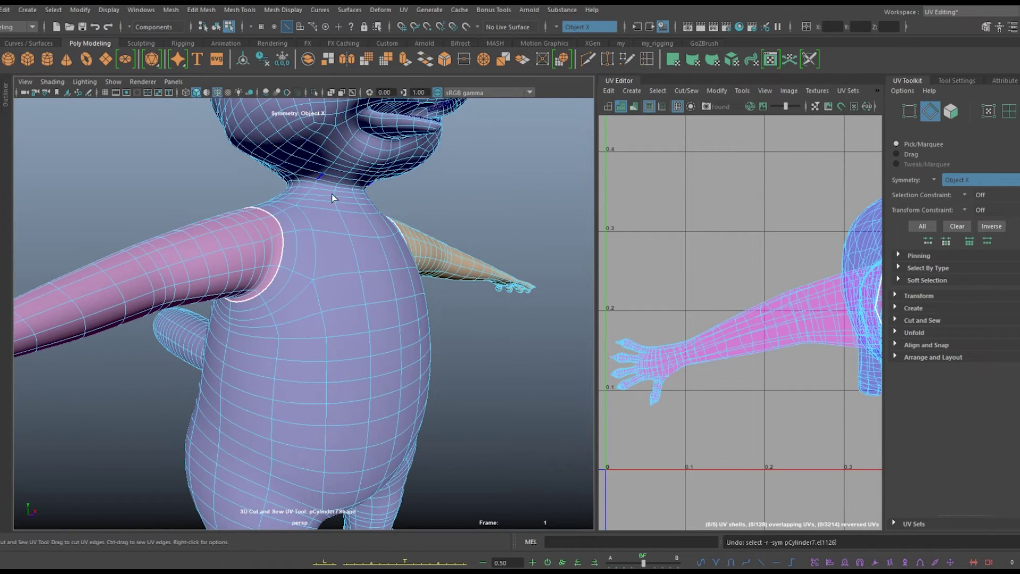
pyautogui.moveTo(313, 282)
pyautogui.keyDown('alt'); pyautogui.mouseDown()
pyautogui.moveTo(251, 369)
pyautogui.moveTo(325, 353)
pyautogui.mouseUp(); pyautogui.keyUp('alt')
pyautogui.doubleClick(250, 369)
# Cut seam loops around the upper arm, further along the arm, and at the wrist
pyautogui.scroll(2, 208, 277)
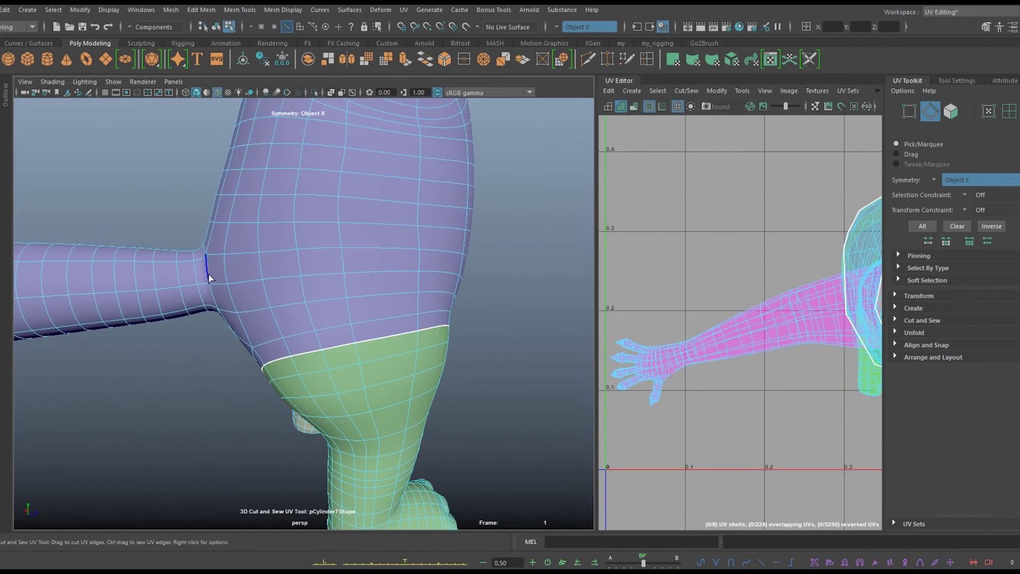
pyautogui.doubleClick(222, 330)
pyautogui.moveTo(222, 330)
pyautogui.keyDown('alt'); pyautogui.mouseDown()
pyautogui.moveTo(377, 332)
pyautogui.moveTo(388, 308)
pyautogui.moveTo(310, 402)
pyautogui.moveTo(191, 410)
pyautogui.moveTo(212, 376)
pyautogui.moveTo(301, 405)
pyautogui.mouseUp(); pyautogui.keyUp('alt')
pyautogui.scroll(3, 378, 332)
pyautogui.scroll(2, 440, 325)
pyautogui.doubleClick(440, 325)
pyautogui.scroll(-3, 440, 326)
pyautogui.doubleClick(191, 410)
# Cut seams around the fingernails and the thumbnail
pyautogui.scroll(-3, 212, 376)
pyautogui.scroll(3, 301, 405)
pyautogui.scroll(2, 278, 381)
pyautogui.scroll(-3, 366, 375)
pyautogui.scroll(4, 318, 320)
pyautogui.doubleClick(421, 295)
pyautogui.keyDown('alt'); pyautogui.moveTo(421, 296); pyautogui.dragTo(117, 300); pyautogui.keyUp('alt')
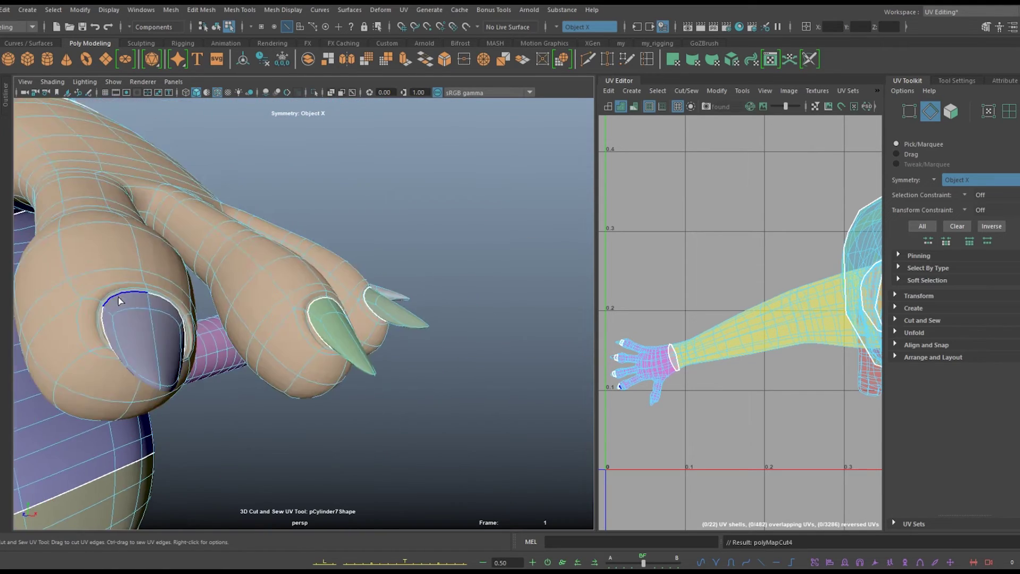
pyautogui.doubleClick(117, 300)
pyautogui.scroll(-3, 116, 301)
pyautogui.scroll(-3, 213, 318)
# Cut seams around the base of the ear and along its top ridge
pyautogui.keyDown('alt'); pyautogui.moveTo(266, 372); pyautogui.dragTo(385, 379); pyautogui.keyUp('alt')
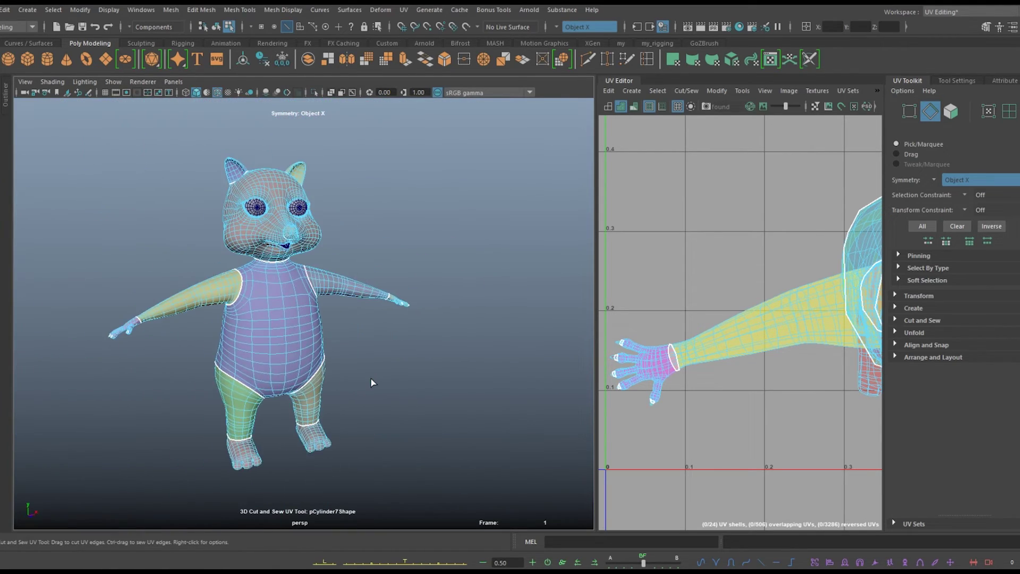
pyautogui.click(253, 391)
pyautogui.keyDown('alt'); pyautogui.moveTo(253, 391); pyautogui.dragTo(510, 421); pyautogui.keyUp('alt')
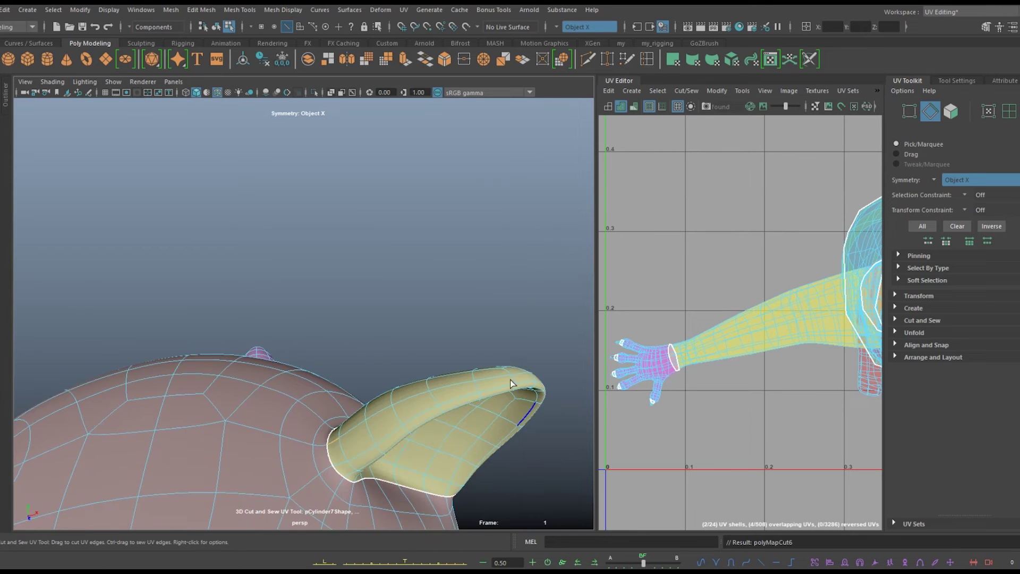
pyautogui.scroll(-3, 433, 382)
pyautogui.scroll(3, 257, 381)
pyautogui.scroll(3, 290, 332)
pyautogui.keyDown('alt'); pyautogui.moveTo(290, 333); pyautogui.dragTo(325, 353); pyautogui.keyUp('alt')
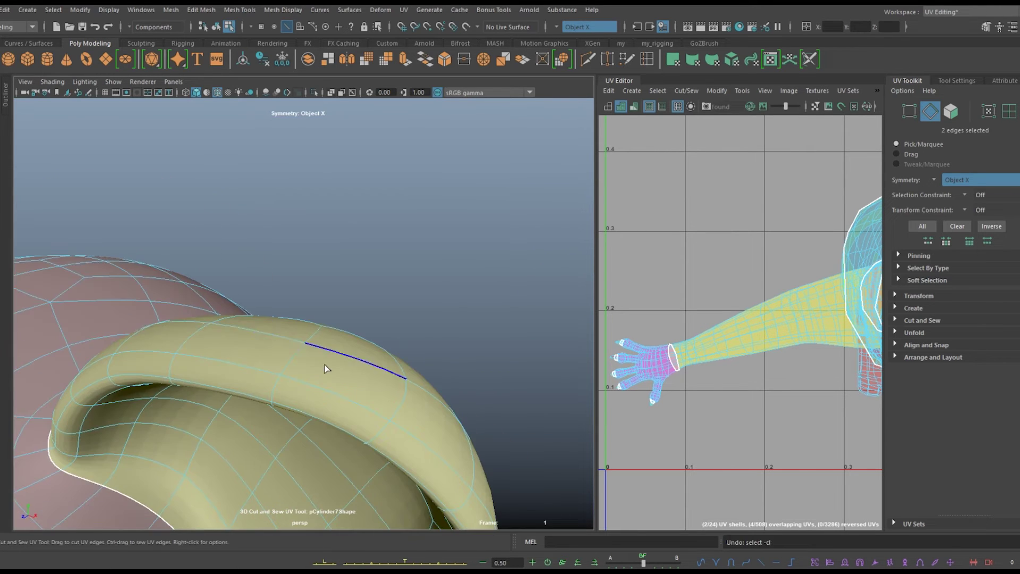
pyautogui.click(182, 410)
pyautogui.keyDown('alt'); pyautogui.moveTo(183, 410); pyautogui.dragTo(417, 335); pyautogui.keyUp('alt')
pyautogui.scroll(-4, 142, 292)
pyautogui.scroll(3, 142, 292)
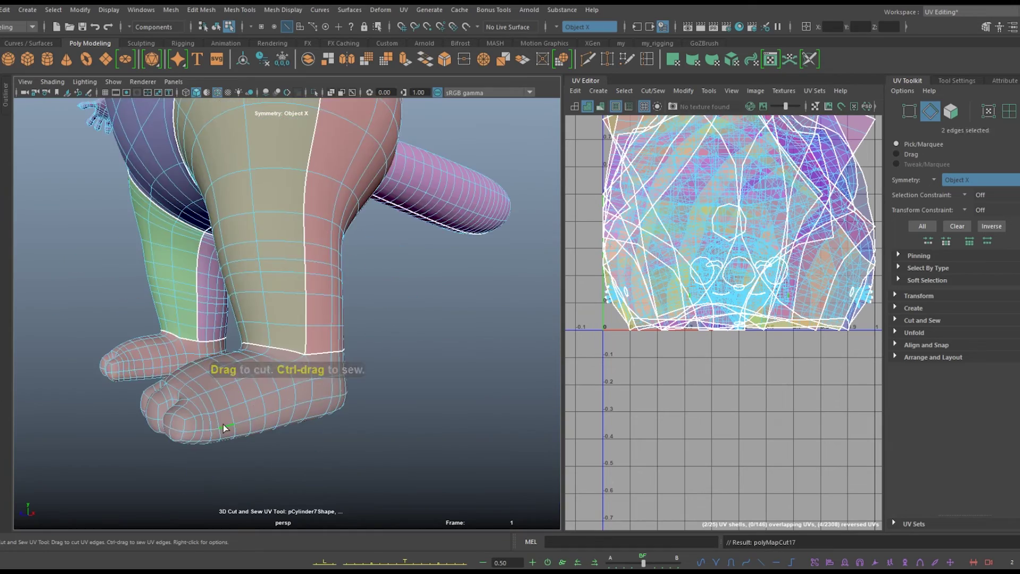
# Select the nail edge loop and cut it as a seam, then undo the layout and frame all
pyautogui.moveTo(425, 397); pyautogui.dragTo(462, 399, button='right')
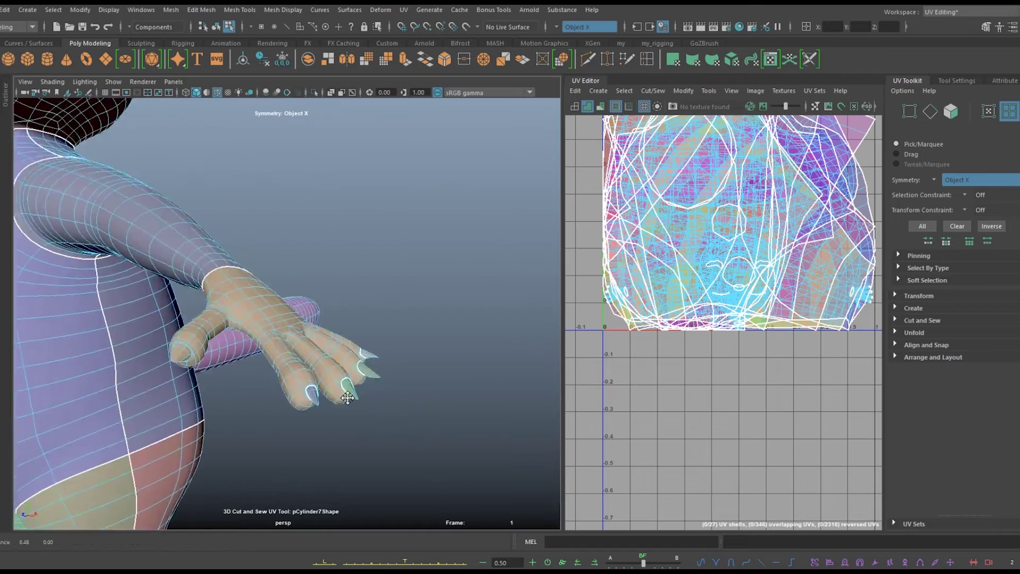
pyautogui.click(310, 443)
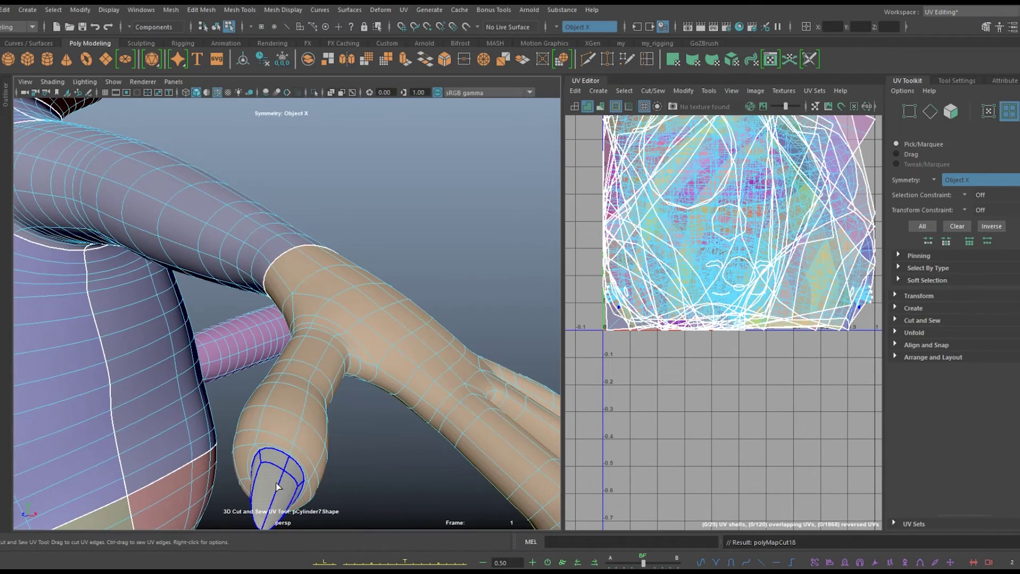
pyautogui.moveTo(276, 486)
pyautogui.keyDown('alt'); pyautogui.mouseDown()
pyautogui.moveTo(292, 406)
pyautogui.moveTo(193, 414)
pyautogui.mouseUp(); pyautogui.keyUp('alt')
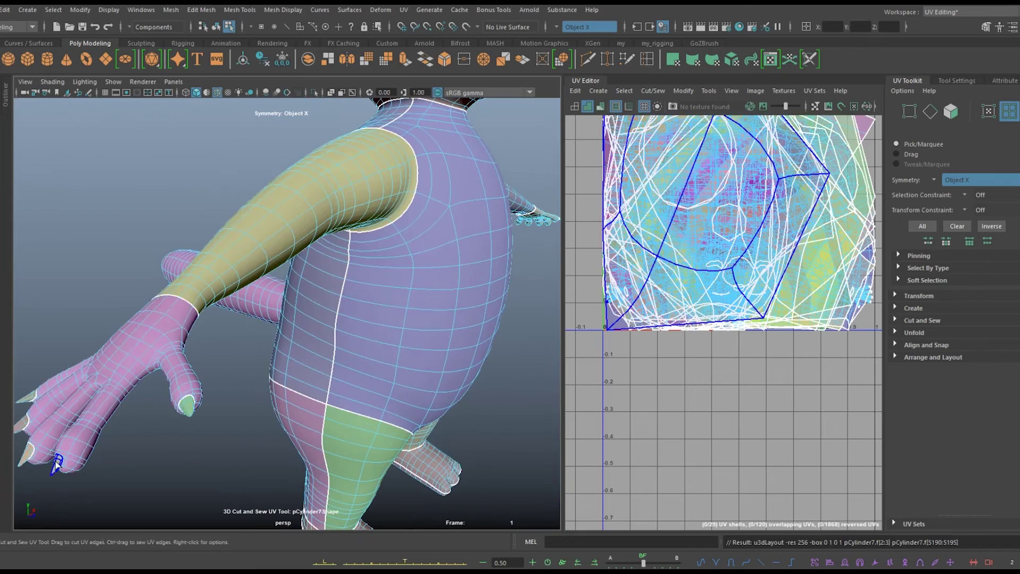
pyautogui.keyDown('alt'); pyautogui.moveTo(171, 405); pyautogui.dragTo(193, 396, button='middle'); pyautogui.keyUp('alt')
pyautogui.keyDown('shift'); pyautogui.moveTo(171, 269); pyautogui.dragTo(181, 391, button='right'); pyautogui.keyUp('shift')
pyautogui.moveTo(271, 294)
pyautogui.keyDown('alt'); pyautogui.mouseDown()
pyautogui.moveTo(216, 420)
pyautogui.moveTo(407, 378)
pyautogui.mouseUp(); pyautogui.keyUp('alt')
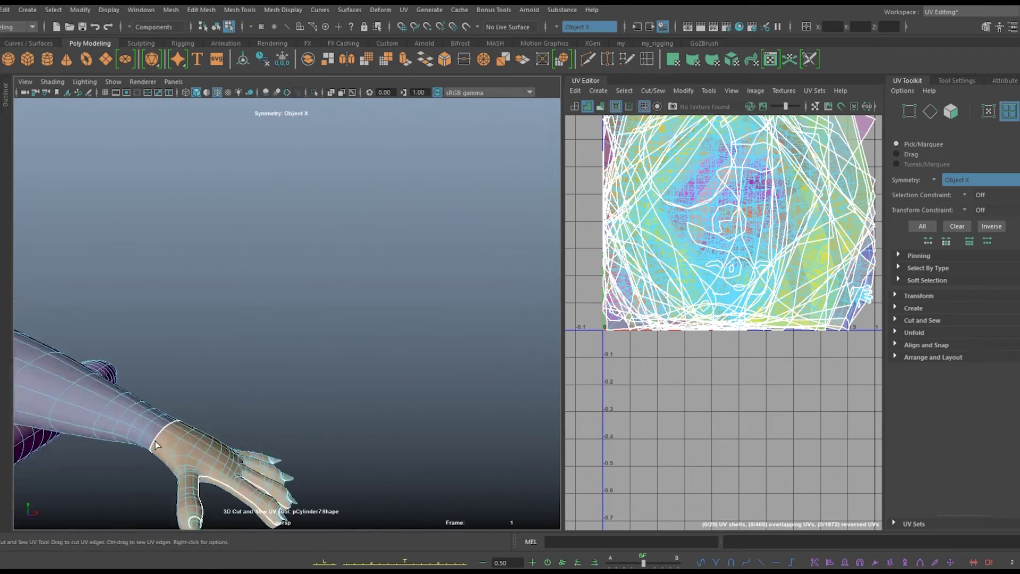
pyautogui.press('f')
pyautogui.hotkey('ctrl', 'z')
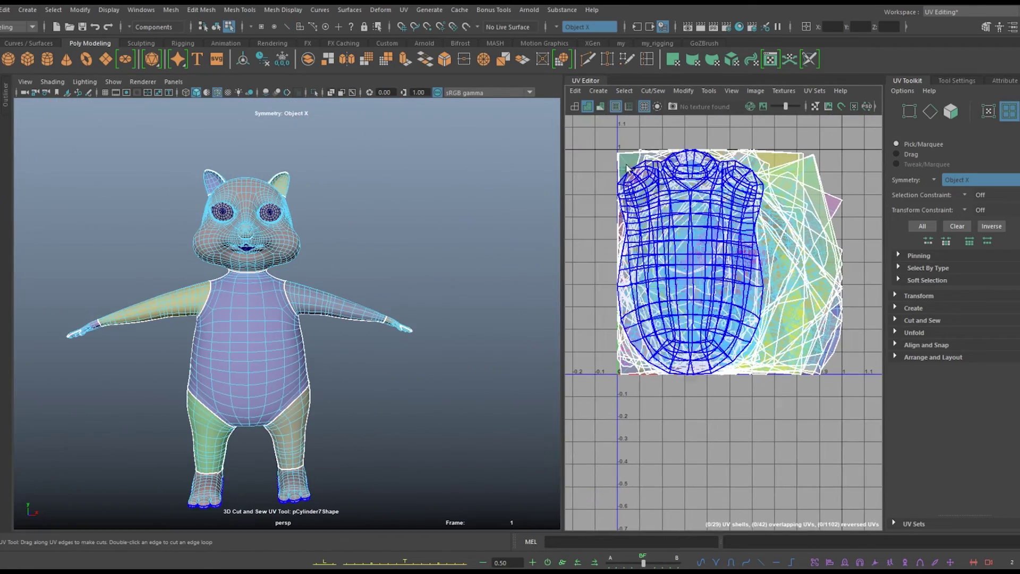
# Lay out the UV shells, then select every shell and pack them without overlaps
pyautogui.keyDown('shift'); pyautogui.moveTo(691, 117); pyautogui.dragTo(730, 244, button='right'); pyautogui.keyUp('shift')
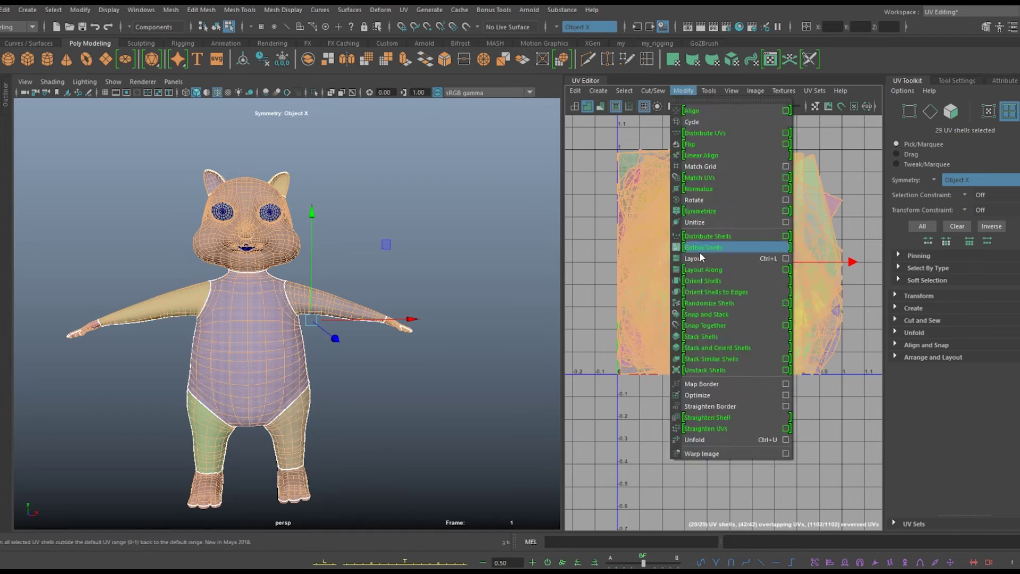
pyautogui.click(278, 191)
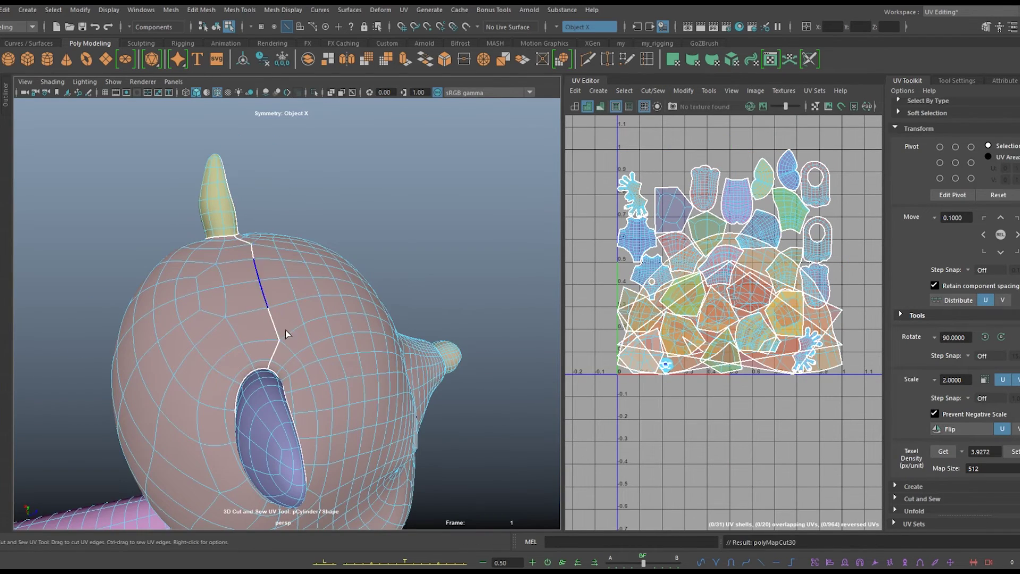
pyautogui.keyDown('alt'); pyautogui.moveTo(280, 341); pyautogui.dragTo(270, 311); pyautogui.keyUp('alt')
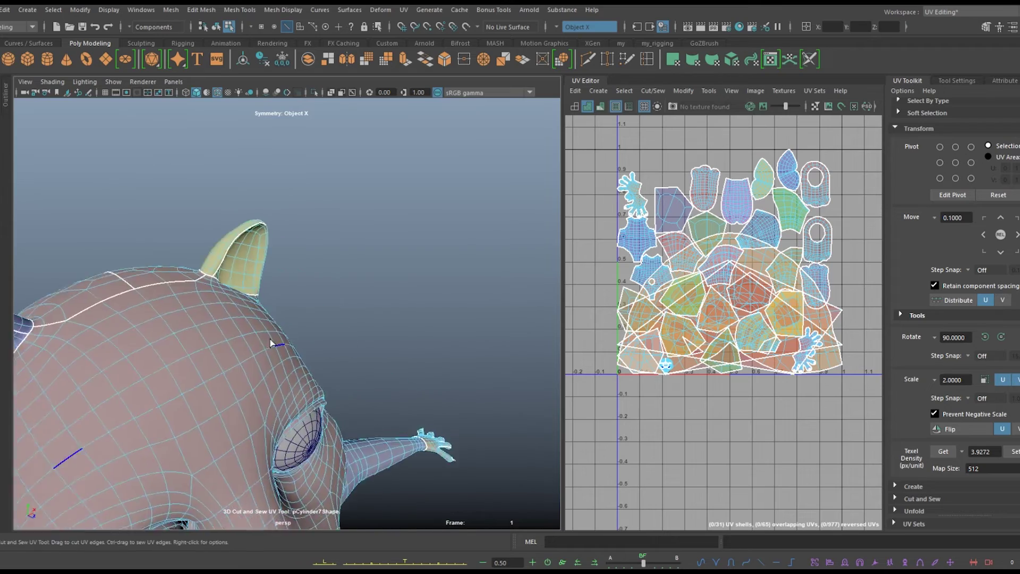
pyautogui.moveTo(285, 277); pyautogui.dragTo(325, 276, button='right')
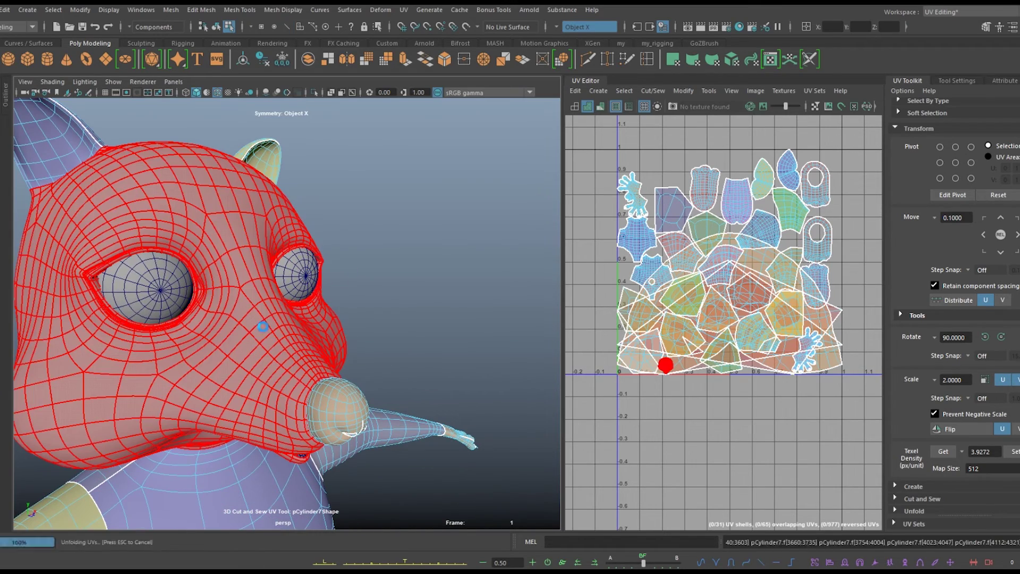
pyautogui.moveTo(605, 133); pyautogui.dragTo(860, 380)
pyautogui.press('w')
pyautogui.click(683, 90)
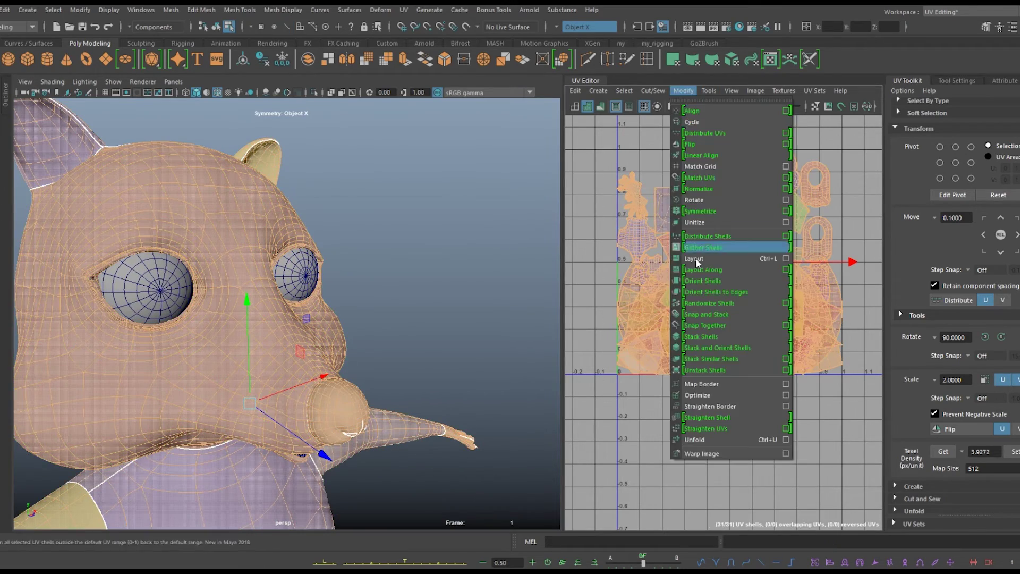
pyautogui.click(690, 209)
# Sample texel density from the head shell, apply it to all shells and repack into 0–1
pyautogui.keyDown('alt'); pyautogui.moveTo(297, 319); pyautogui.dragTo(391, 324); pyautogui.keyUp('alt')
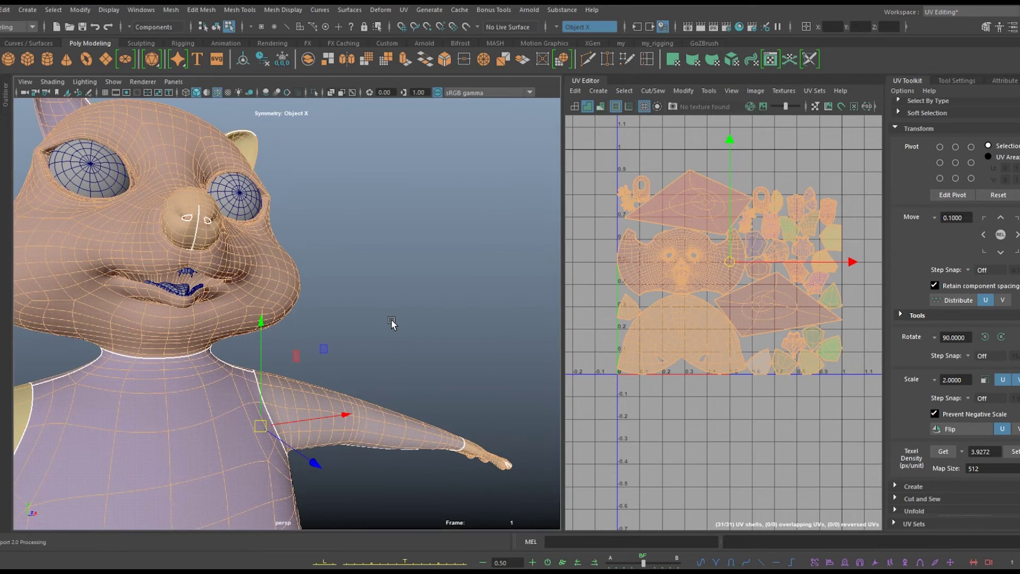
pyautogui.scroll(3, 391, 323)
pyautogui.click(700, 255)
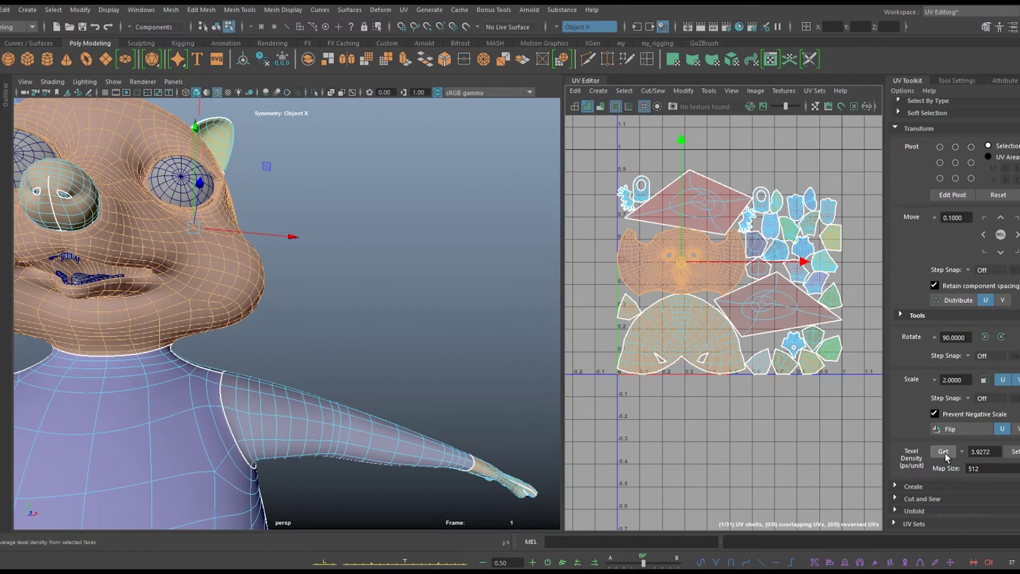
pyautogui.click(684, 91)
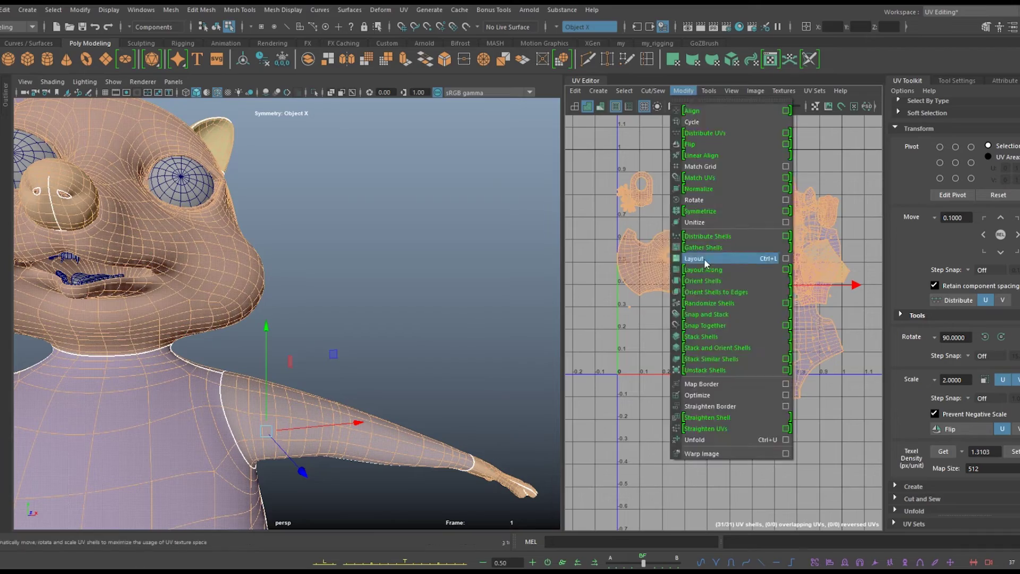
pyautogui.click(704, 260)
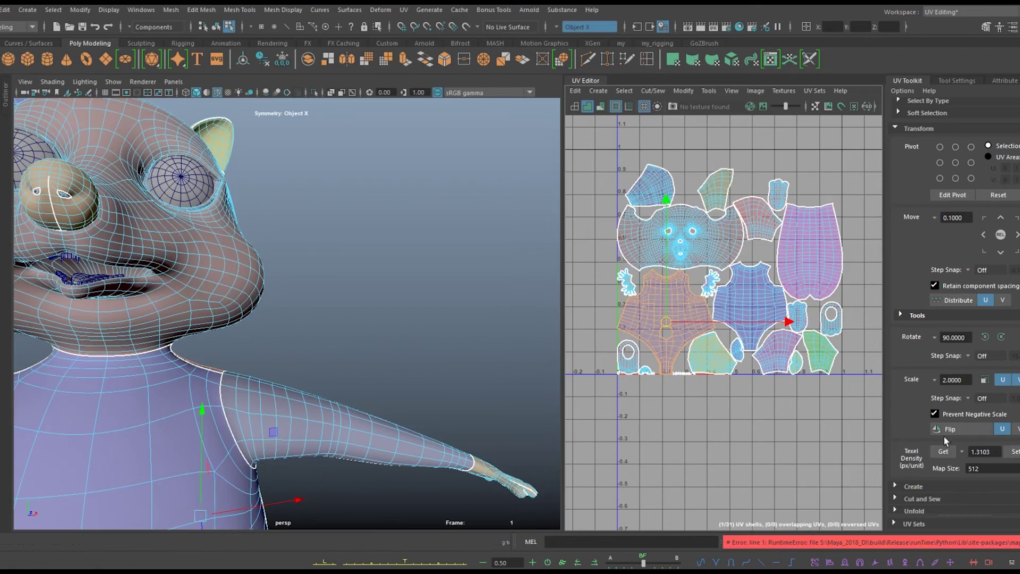
pyautogui.keyDown('shift'); pyautogui.moveTo(876, 415); pyautogui.dragTo(877, 415); pyautogui.keyUp('shift')
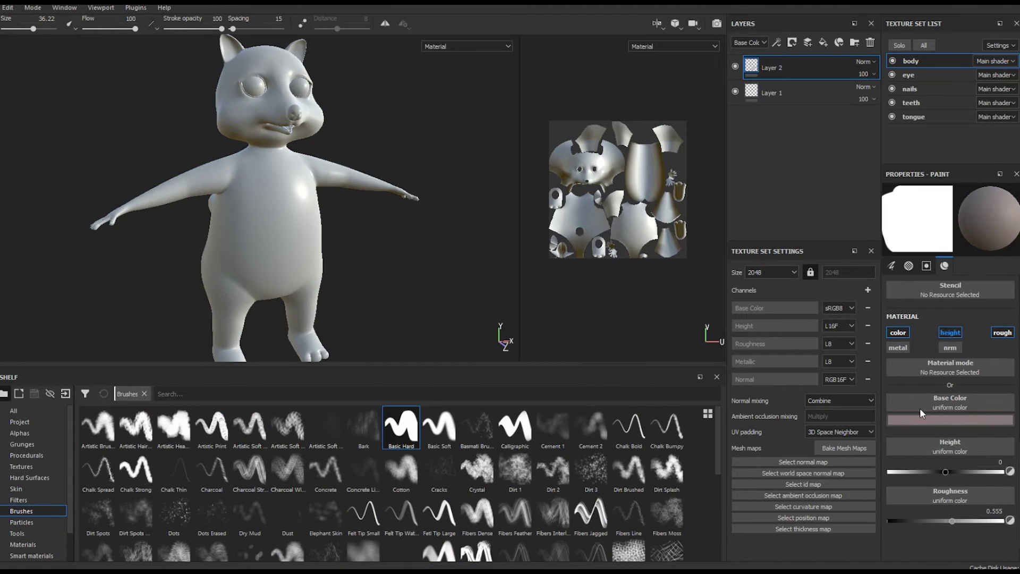
# Paint a greyish-brown coat over the body, then set the Basic Soft brush to dark red
pyautogui.moveTo(281, 197); pyautogui.dragTo(253, 253)
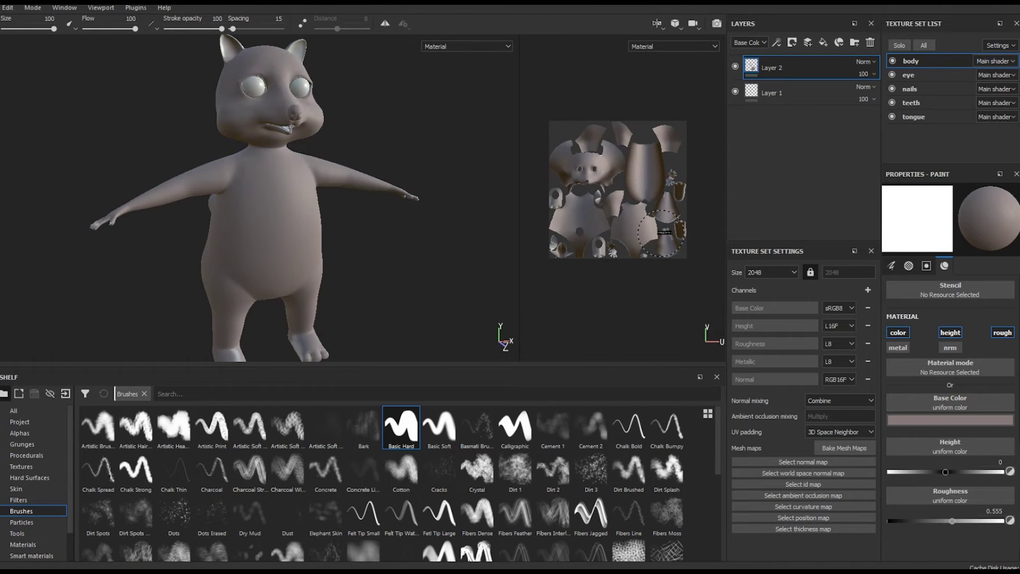
pyautogui.moveTo(399, 137)
pyautogui.keyDown('alt'); pyautogui.mouseDown()
pyautogui.moveTo(331, 258)
pyautogui.moveTo(376, 244)
pyautogui.moveTo(357, 273)
pyautogui.mouseUp(); pyautogui.keyUp('alt')
pyautogui.scroll(3, 331, 257)
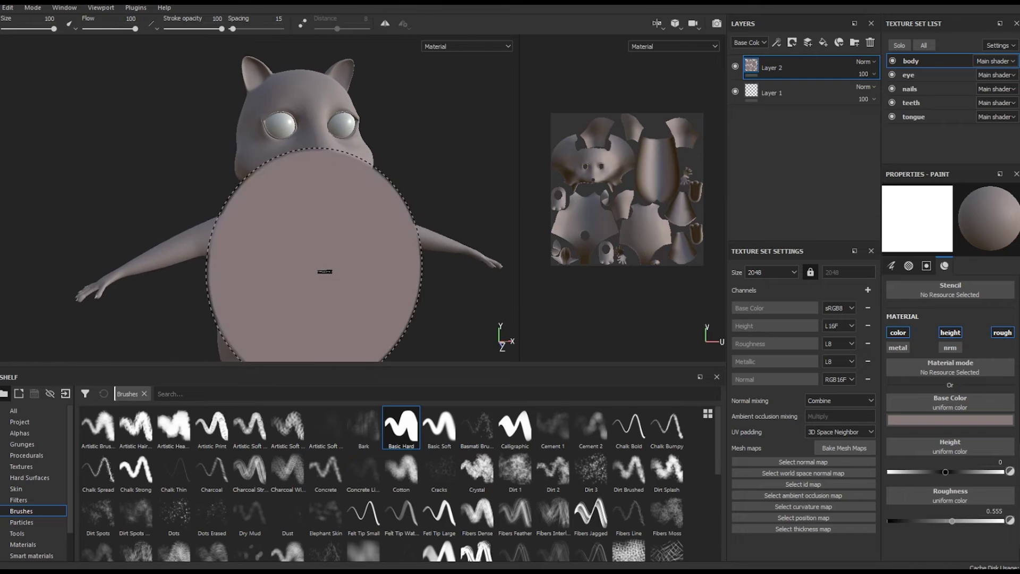
pyautogui.click(439, 425)
pyautogui.click(933, 419)
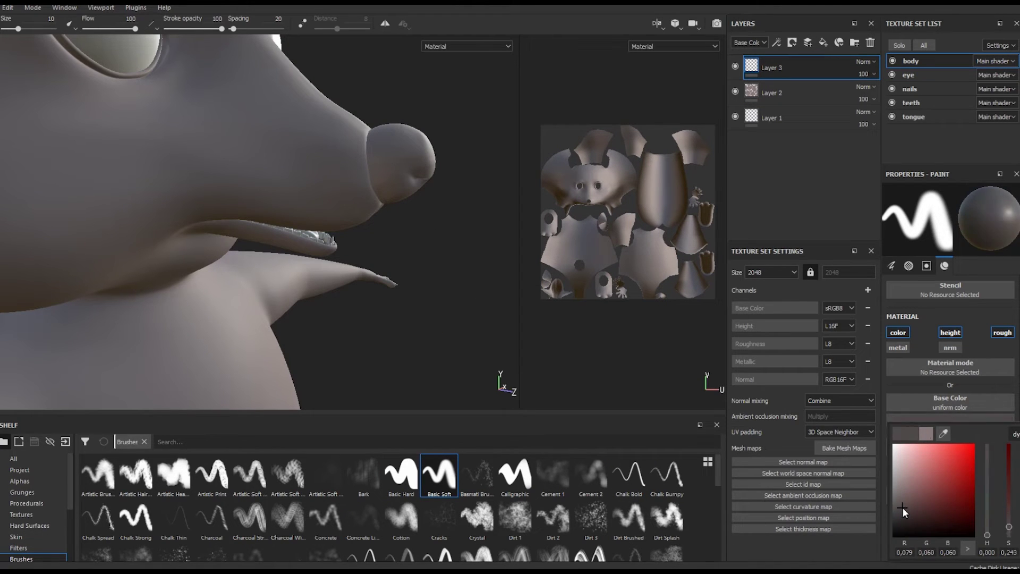
pyautogui.click(401, 474)
pyautogui.keyDown('alt'); pyautogui.moveTo(442, 195); pyautogui.dragTo(399, 198); pyautogui.keyUp('alt')
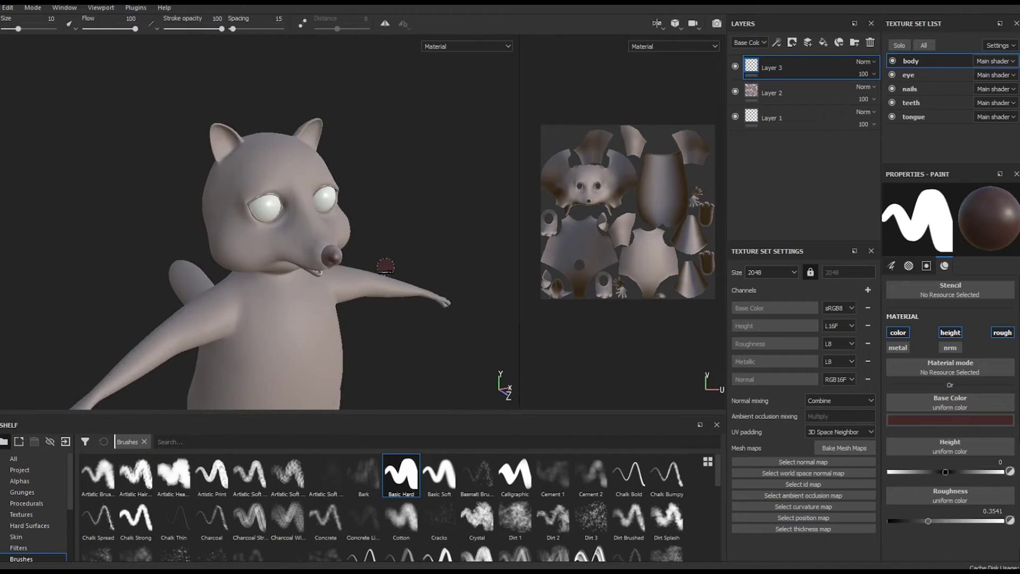
# Shrink the brush and paint the nose dark red-brown, including its sides
pyautogui.scroll(10, 424, 274)
pyautogui.keyDown('ctrl'); pyautogui.moveTo(424, 274); pyautogui.dragTo(404, 273, button='right'); pyautogui.keyUp('ctrl')
pyautogui.scroll(-5, 424, 274)
pyautogui.keyDown('alt'); pyautogui.moveTo(423, 273); pyautogui.dragTo(372, 255); pyautogui.keyUp('alt')
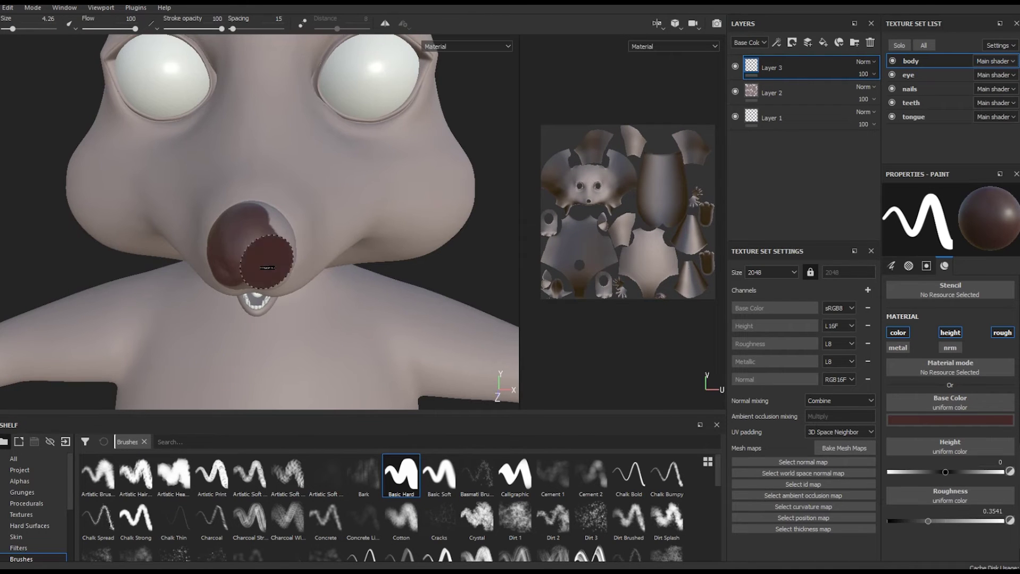
pyautogui.scroll(5, 638, 346)
pyautogui.scroll(-2, 639, 346)
pyautogui.keyDown('alt'); pyautogui.moveTo(440, 272); pyautogui.dragTo(604, 353); pyautogui.keyUp('alt')
pyautogui.moveTo(604, 353); pyautogui.dragTo(615, 259, button='middle')
pyautogui.keyDown('alt'); pyautogui.moveTo(348, 232); pyautogui.dragTo(171, 216); pyautogui.keyUp('alt')
pyautogui.scroll(5, 136, 235)
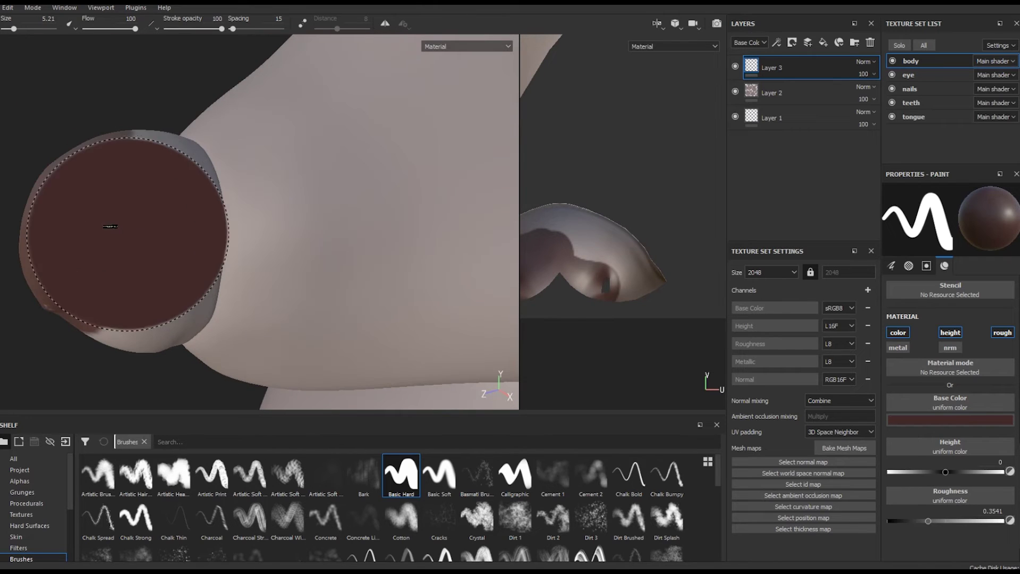
pyautogui.keyDown('ctrl'); pyautogui.moveTo(154, 251); pyautogui.dragTo(134, 252, button='right'); pyautogui.keyUp('ctrl')
# Inspect the nose from several angles and switch the Base Color to a darker maroon
pyautogui.scroll(5, 531, 325)
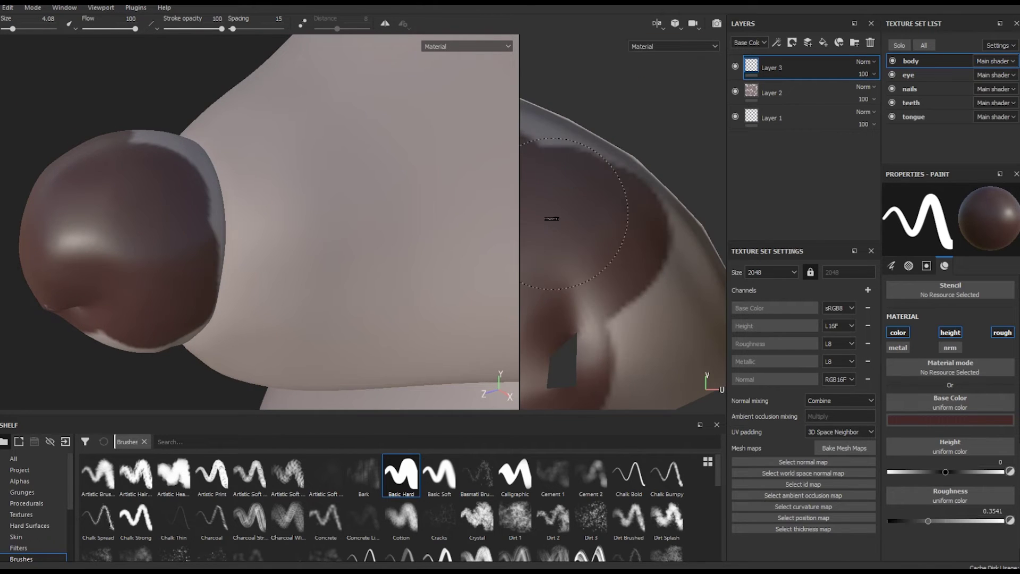
pyautogui.scroll(-4, 623, 332)
pyautogui.moveTo(478, 255)
pyautogui.keyDown('alt'); pyautogui.mouseDown()
pyautogui.moveTo(367, 258)
pyautogui.moveTo(224, 282)
pyautogui.moveTo(207, 263)
pyautogui.moveTo(205, 229)
pyautogui.moveTo(229, 276)
pyautogui.moveTo(259, 254)
pyautogui.mouseUp(); pyautogui.keyUp('alt')
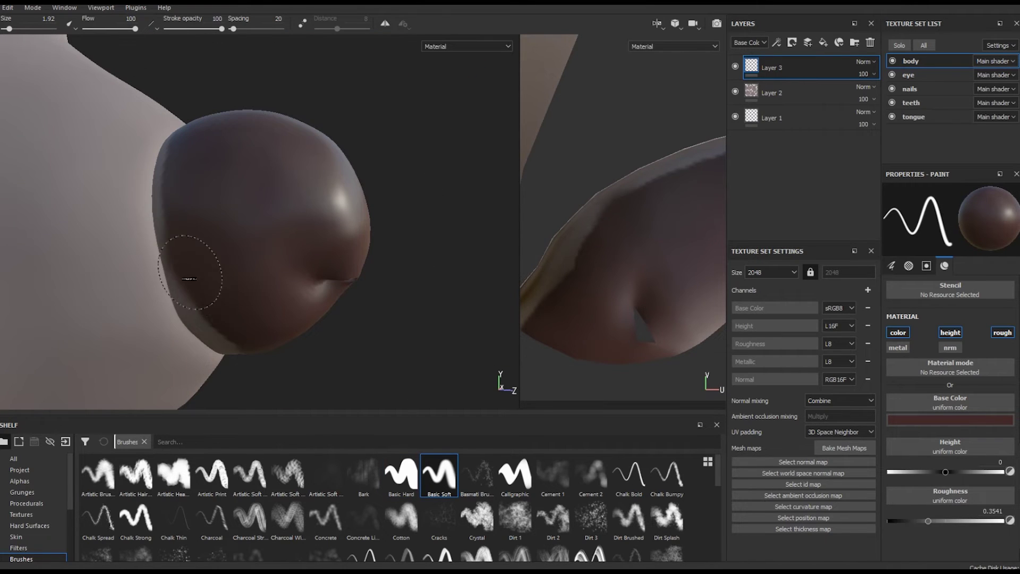
pyautogui.keyDown('alt'); pyautogui.moveTo(174, 178); pyautogui.dragTo(330, 341); pyautogui.keyUp('alt')
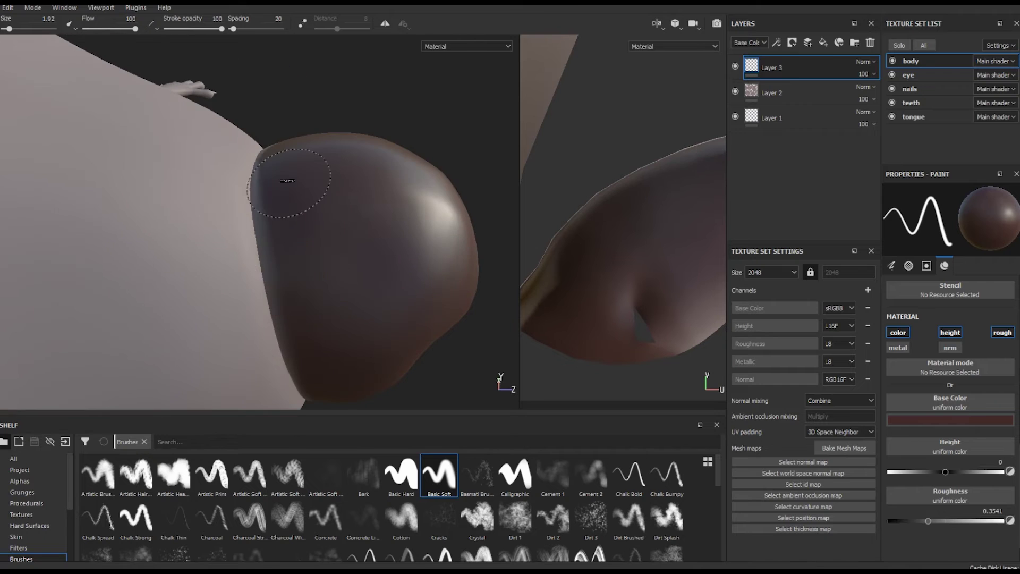
pyautogui.keyDown('alt'); pyautogui.moveTo(285, 217); pyautogui.dragTo(343, 287); pyautogui.keyUp('alt')
pyautogui.keyDown('alt'); pyautogui.moveTo(329, 189); pyautogui.dragTo(268, 278); pyautogui.keyUp('alt')
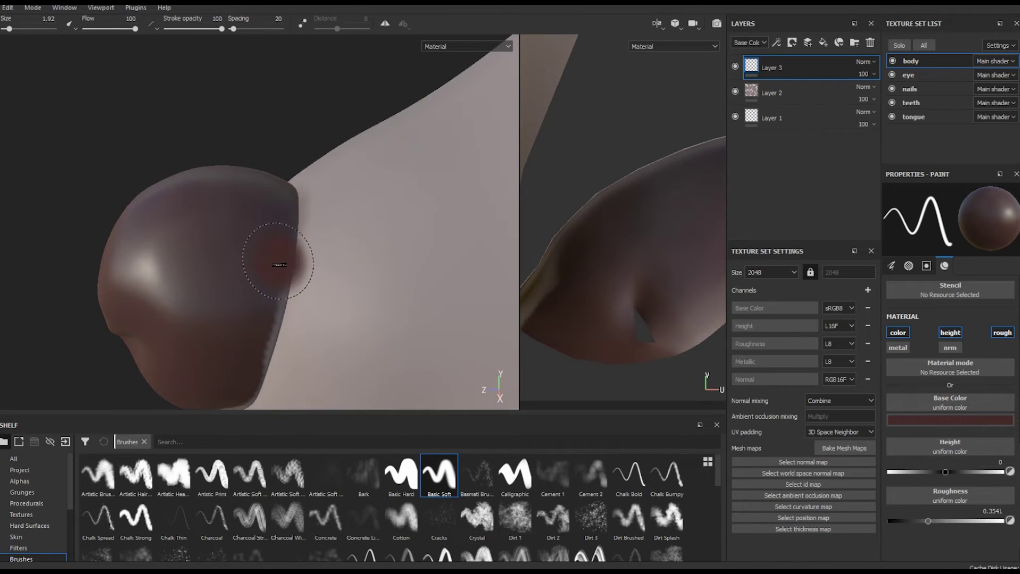
pyautogui.moveTo(241, 348)
pyautogui.keyDown('alt'); pyautogui.mouseDown()
pyautogui.moveTo(223, 291)
pyautogui.moveTo(255, 250)
pyautogui.moveTo(191, 340)
pyautogui.moveTo(91, 142)
pyautogui.moveTo(214, 215)
pyautogui.moveTo(353, 166)
pyautogui.mouseUp(); pyautogui.keyUp('alt')
pyautogui.scroll(-3, 352, 166)
pyautogui.scroll(5, 376, 304)
pyautogui.keyDown('alt'); pyautogui.moveTo(375, 303); pyautogui.dragTo(346, 275); pyautogui.keyUp('alt')
pyautogui.click(950, 420)
pyautogui.click(922, 520)
# Erase stray paint along the nose edges with a fine eraser, then resume painting
pyautogui.scroll(5, 428, 282)
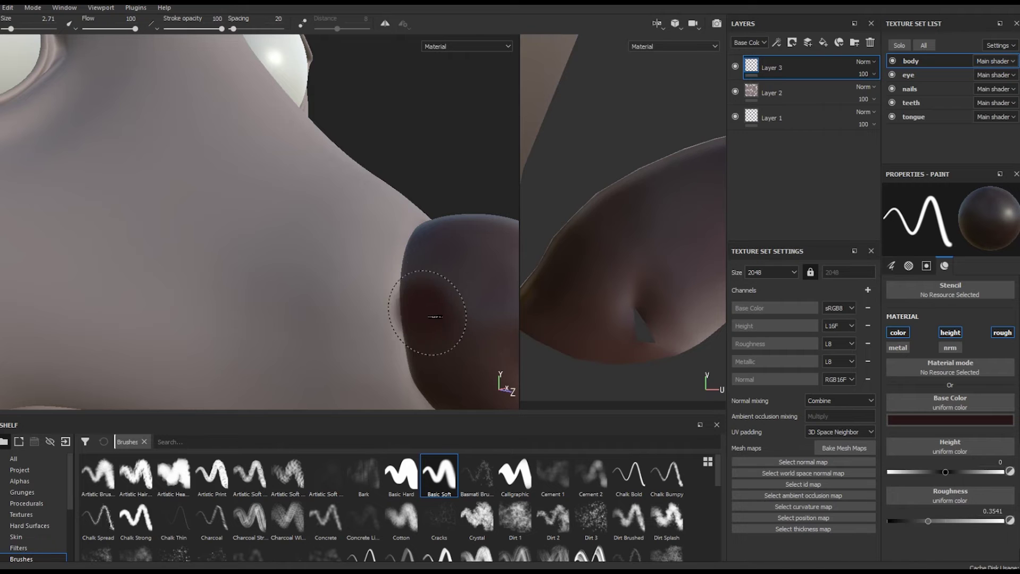
pyautogui.scroll(-3, 437, 349)
pyautogui.keyDown('alt'); pyautogui.moveTo(437, 350); pyautogui.dragTo(72, 410); pyautogui.keyUp('alt')
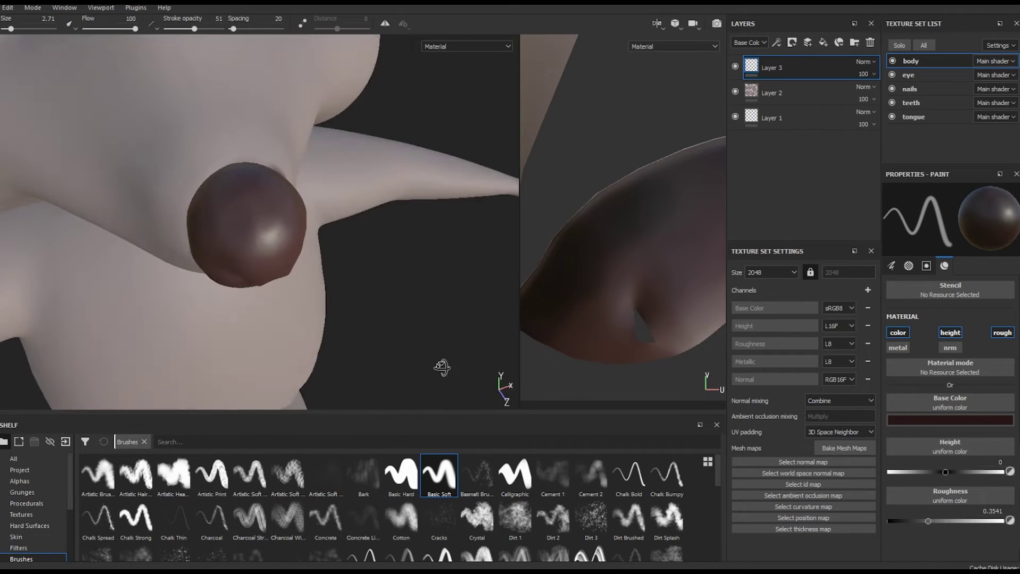
pyautogui.moveTo(297, 223)
pyautogui.keyDown('alt'); pyautogui.mouseDown()
pyautogui.moveTo(257, 296)
pyautogui.moveTo(242, 213)
pyautogui.mouseUp(); pyautogui.keyUp('alt')
pyautogui.scroll(5, 241, 154)
pyautogui.press('e')
pyautogui.keyDown('alt'); pyautogui.moveTo(242, 162); pyautogui.dragTo(286, 168); pyautogui.keyUp('alt')
pyautogui.keyDown('ctrl'); pyautogui.moveTo(286, 167); pyautogui.dragTo(236, 148, button='right'); pyautogui.keyUp('ctrl')
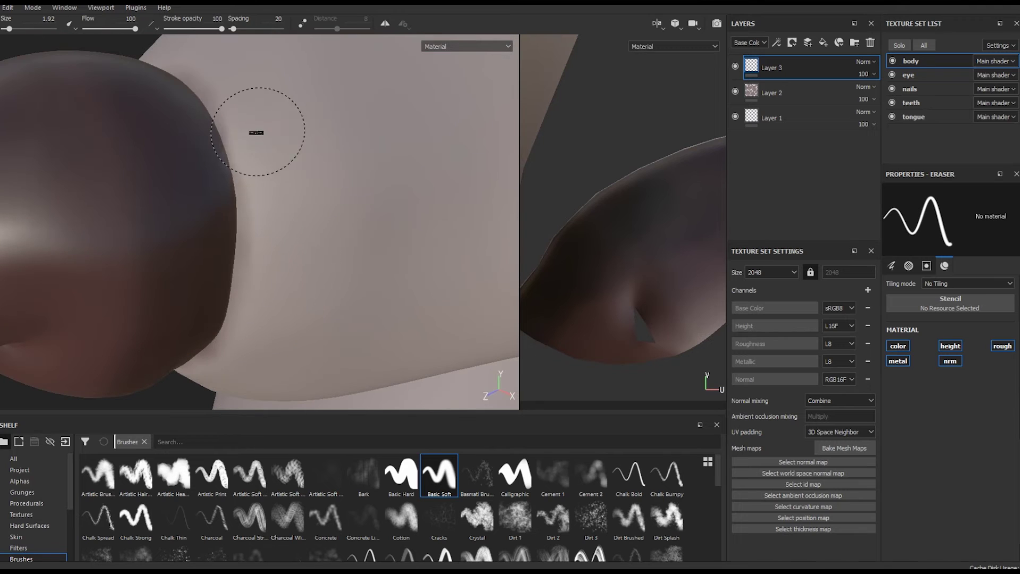
pyautogui.moveTo(314, 253)
pyautogui.keyDown('alt'); pyautogui.mouseDown()
pyautogui.moveTo(337, 201)
pyautogui.moveTo(392, 260)
pyautogui.mouseUp(); pyautogui.keyUp('alt')
pyautogui.scroll(-4, 337, 200)
pyautogui.press('p')
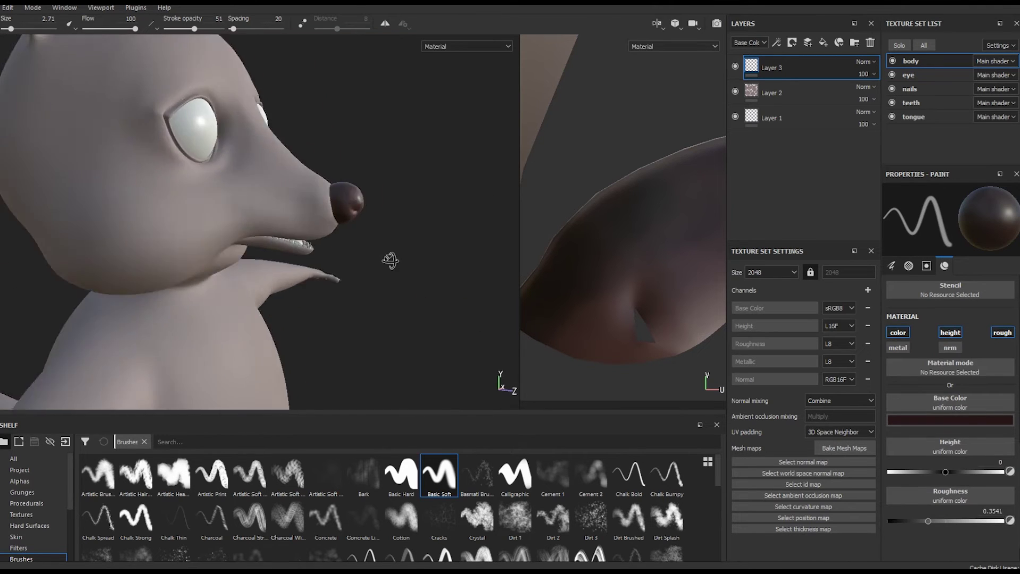
# Select the tongue texture set, add a new paint layer and set its Base Color red
pyautogui.scroll(5, 328, 294)
pyautogui.keyDown('alt'); pyautogui.moveTo(295, 246); pyautogui.dragTo(296, 319); pyautogui.keyUp('alt')
pyautogui.scroll(2, 322, 189)
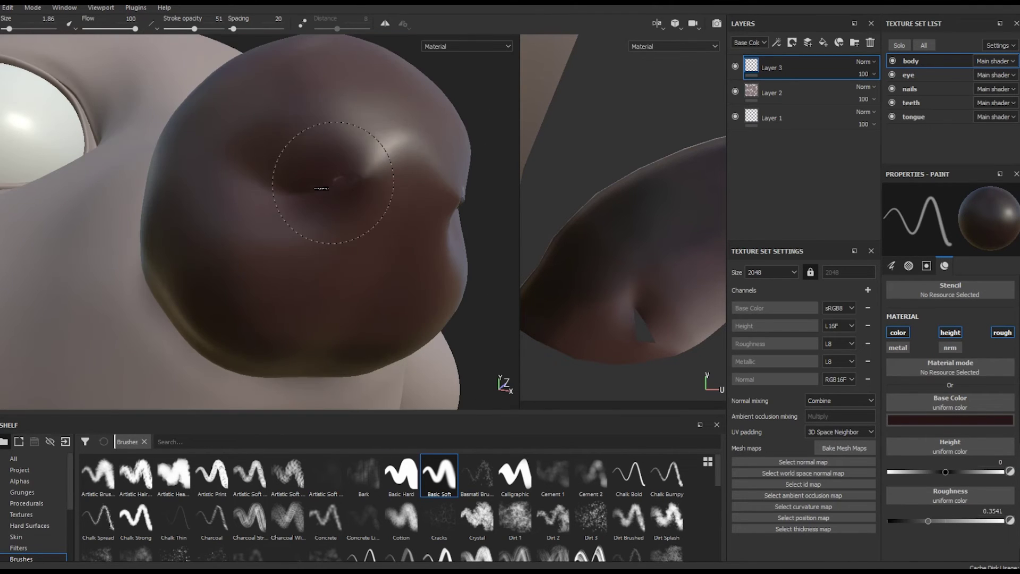
pyautogui.keyDown('alt'); pyautogui.moveTo(330, 183); pyautogui.dragTo(388, 197); pyautogui.keyUp('alt')
pyautogui.scroll(-5, 398, 243)
pyautogui.keyDown('alt'); pyautogui.moveTo(398, 244); pyautogui.dragTo(274, 228); pyautogui.keyUp('alt')
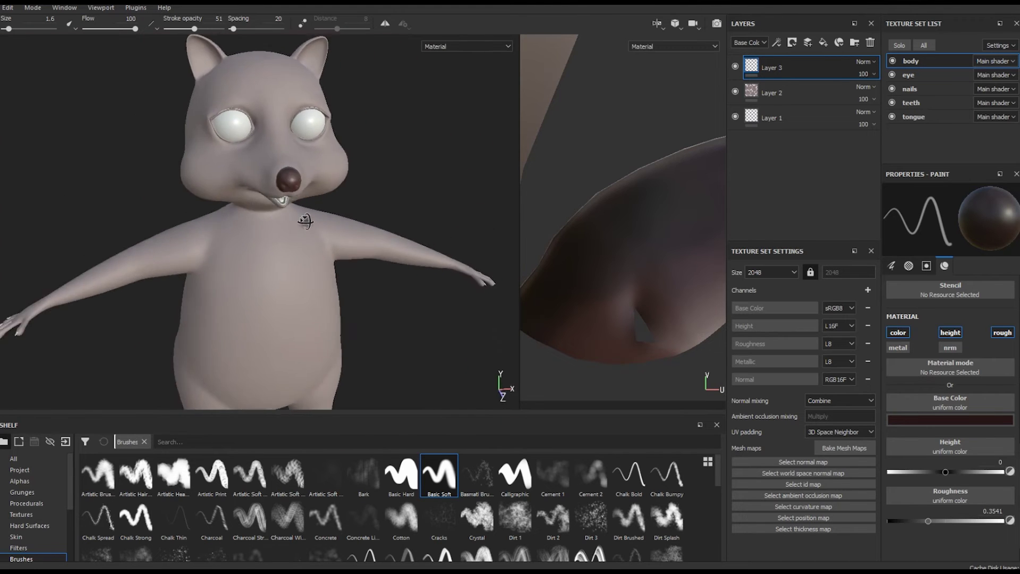
pyautogui.scroll(1, 330, 285)
pyautogui.scroll(5, 330, 285)
pyautogui.scroll(-6, 330, 239)
pyautogui.scroll(6, 253, 228)
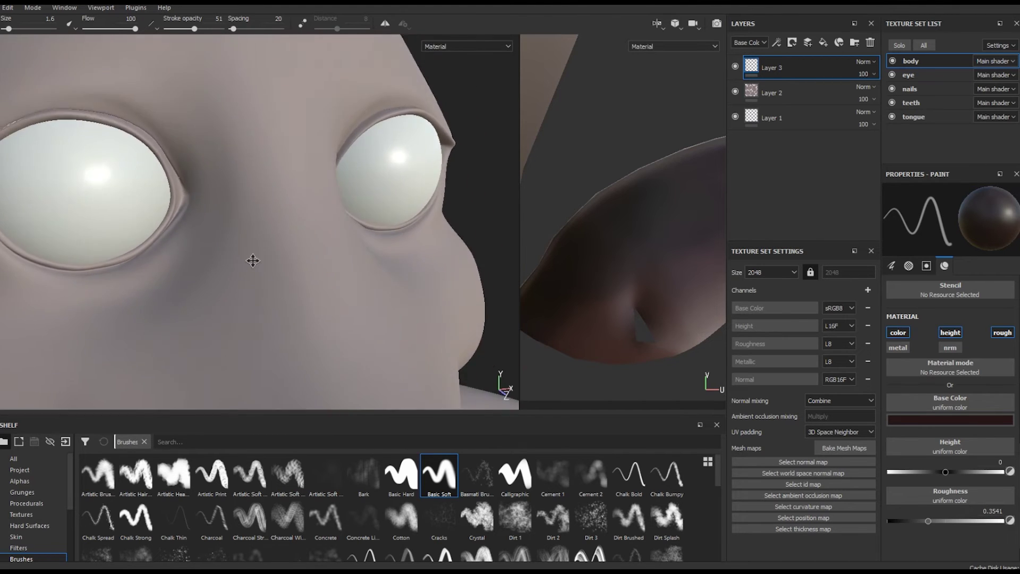
pyautogui.scroll(-5, 253, 234)
pyautogui.keyDown('alt'); pyautogui.moveTo(53, 221); pyautogui.dragTo(296, 193); pyautogui.keyUp('alt')
pyautogui.click(911, 117)
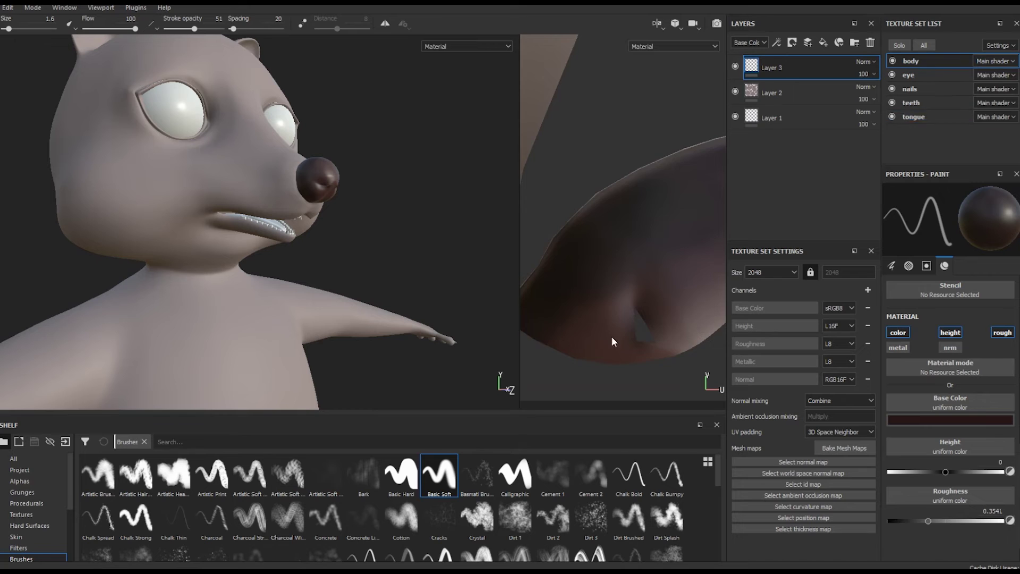
pyautogui.click(809, 43)
pyautogui.click(941, 419)
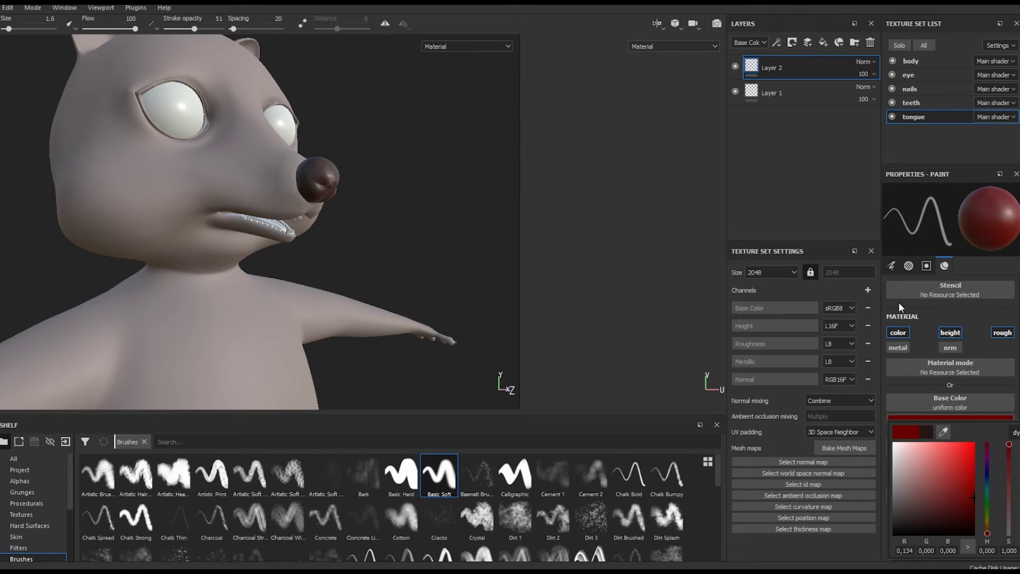
# Paint the tongue deep red at full opacity, finishing with a hard-edged brush
pyautogui.click(950, 420)
pyautogui.scroll(5, 298, 292)
pyautogui.keyDown('alt'); pyautogui.moveTo(298, 292); pyautogui.dragTo(160, 186); pyautogui.keyUp('alt')
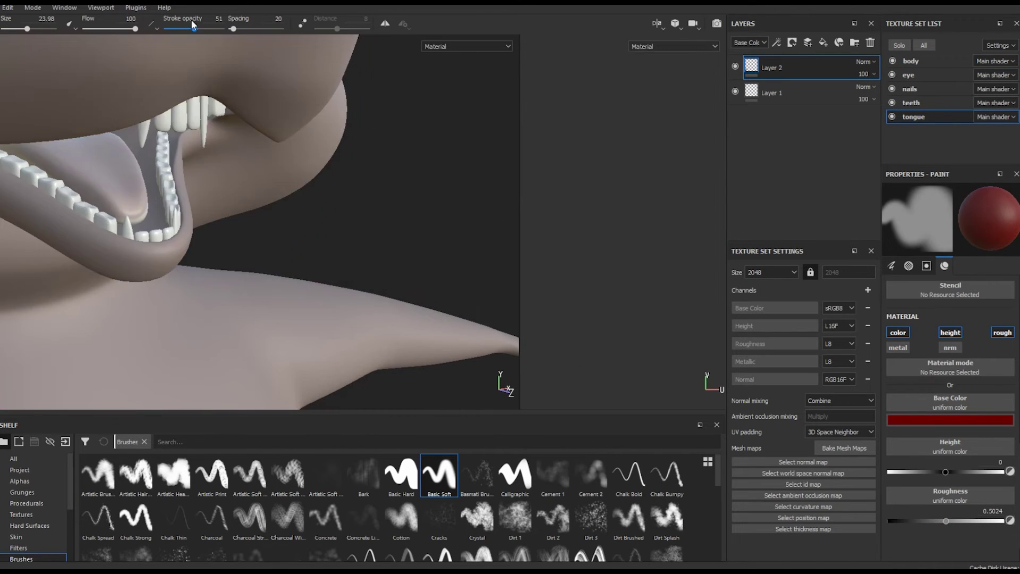
pyautogui.keyDown('ctrl'); pyautogui.moveTo(209, 183); pyautogui.dragTo(202, 183, button='right'); pyautogui.keyUp('ctrl')
pyautogui.press('F1')
pyautogui.moveTo(605, 132)
pyautogui.mouseDown()
pyautogui.moveTo(587, 284)
pyautogui.moveTo(600, 252)
pyautogui.mouseUp()
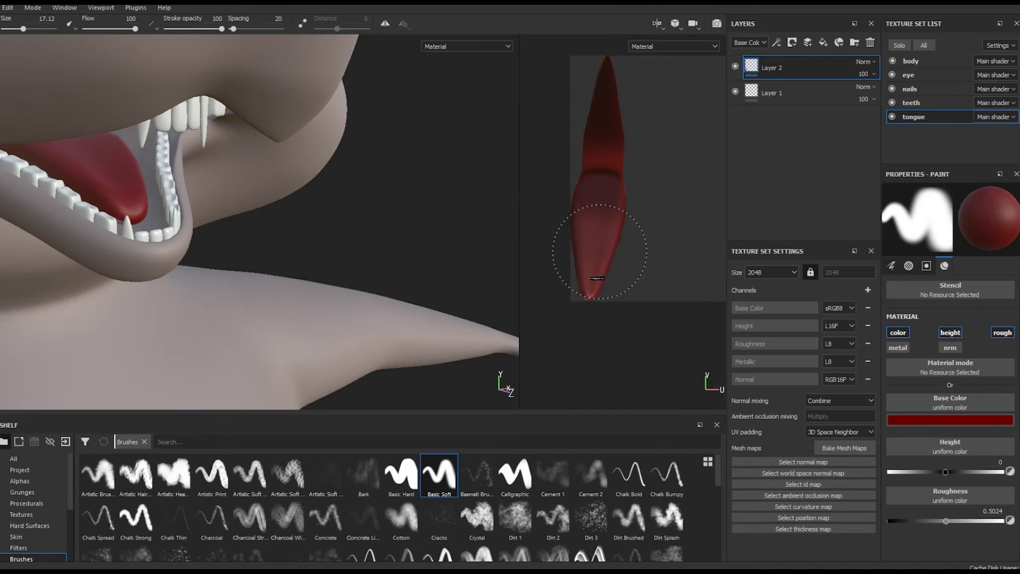
pyautogui.keyDown('alt'); pyautogui.moveTo(366, 227); pyautogui.dragTo(160, 160); pyautogui.keyUp('alt')
pyautogui.click(401, 474)
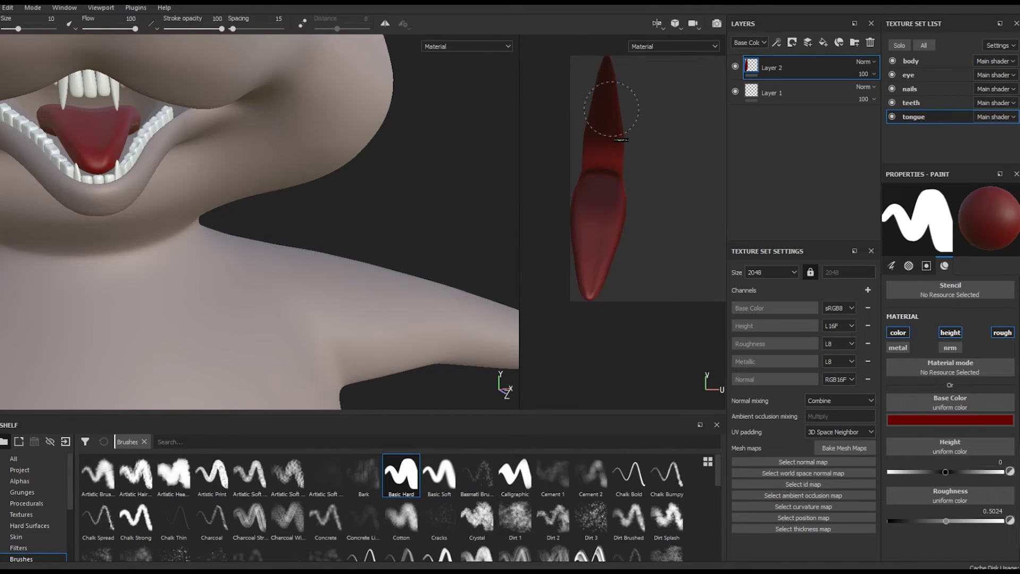
pyautogui.moveTo(64, 210)
pyautogui.keyDown('alt'); pyautogui.mouseDown()
pyautogui.moveTo(330, 237)
pyautogui.moveTo(438, 201)
pyautogui.mouseUp(); pyautogui.keyUp('alt')
pyautogui.moveTo(201, 231)
pyautogui.keyDown('alt'); pyautogui.mouseDown()
pyautogui.moveTo(313, 152)
pyautogui.moveTo(255, 260)
pyautogui.moveTo(372, 255)
pyautogui.mouseUp(); pyautogui.keyUp('alt')
# On the teeth texture set, paint the teeth white with roughness lowered to 0.3923
pyautogui.click(911, 103)
pyautogui.moveTo(940, 523); pyautogui.dragTo(933, 523)
pyautogui.click(950, 419)
pyautogui.click(895, 430)
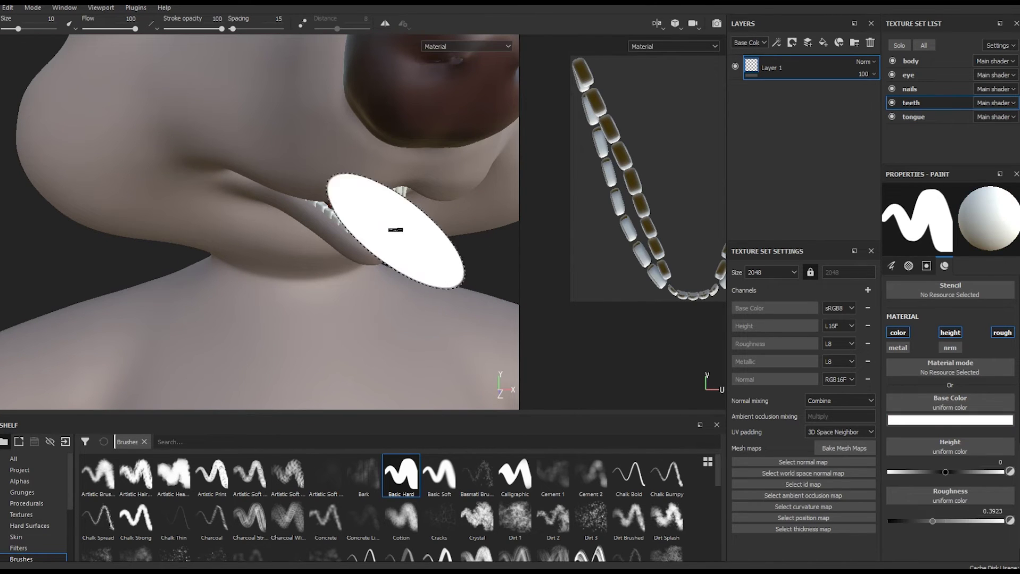
pyautogui.moveTo(611, 185)
pyautogui.keyDown('alt'); pyautogui.mouseDown()
pyautogui.moveTo(398, 205)
pyautogui.moveTo(428, 212)
pyautogui.mouseUp(); pyautogui.keyUp('alt')
pyautogui.moveTo(428, 212)
pyautogui.keyDown('alt'); pyautogui.mouseDown(button='right')
pyautogui.moveTo(467, 358)
pyautogui.moveTo(397, 242)
pyautogui.mouseUp(button='right'); pyautogui.keyUp('alt')
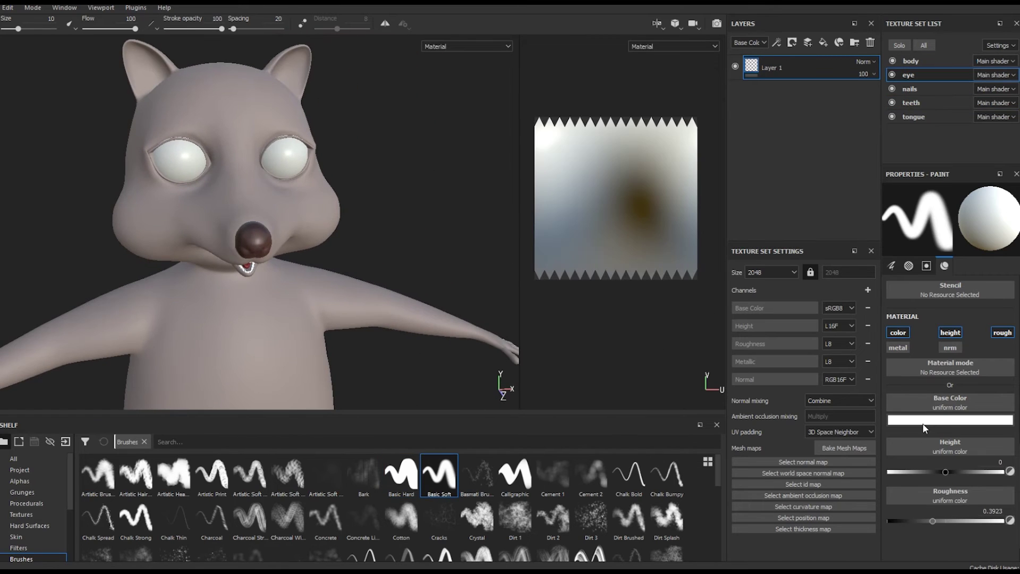
# Add a layer on the eye texture set, sample dark brown as Base Color, and enable symmetry
pyautogui.click(805, 42)
pyautogui.click(929, 420)
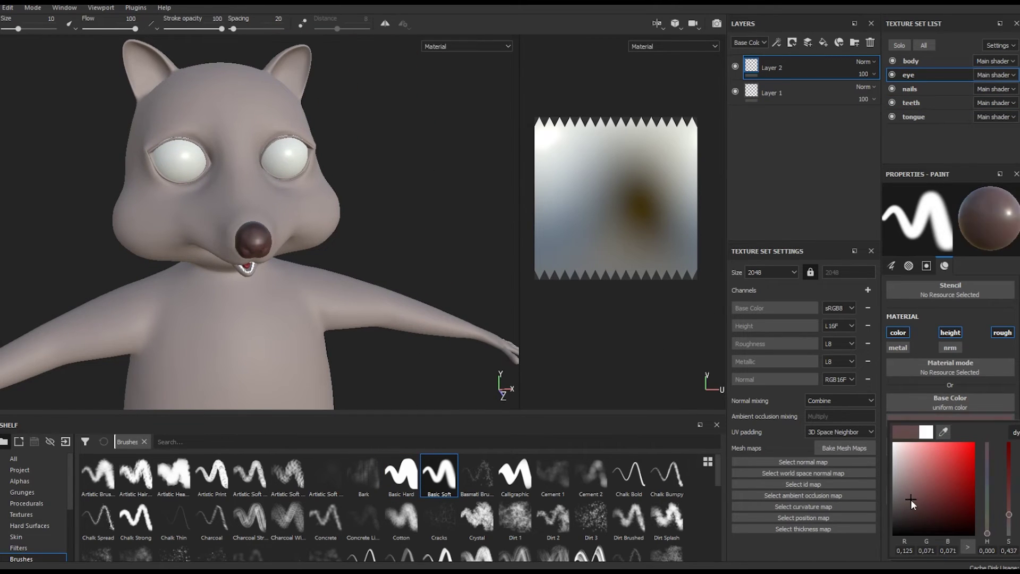
pyautogui.click(942, 435)
pyautogui.click(253, 237)
pyautogui.click(934, 510)
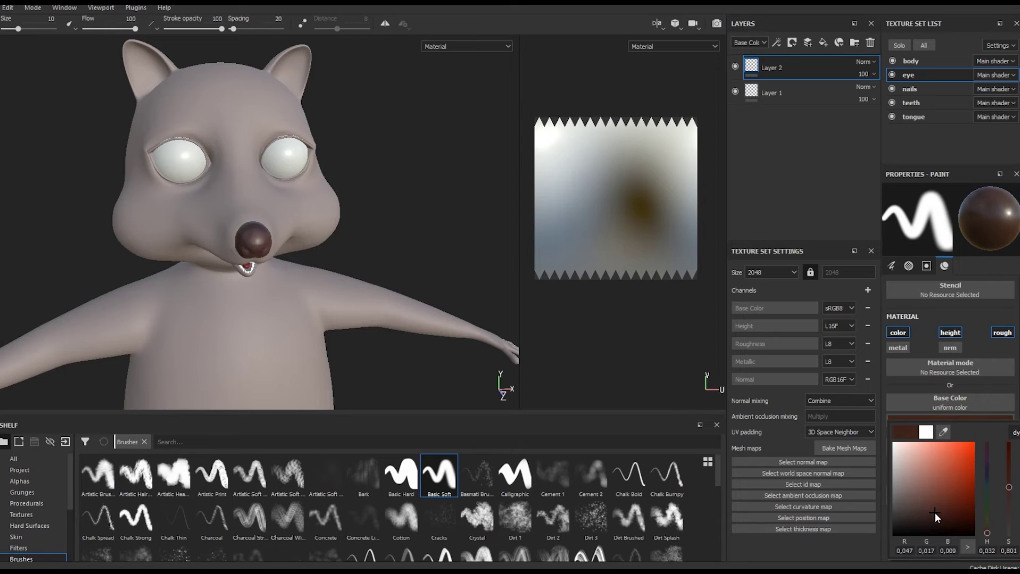
pyautogui.scroll(3, 313, 204)
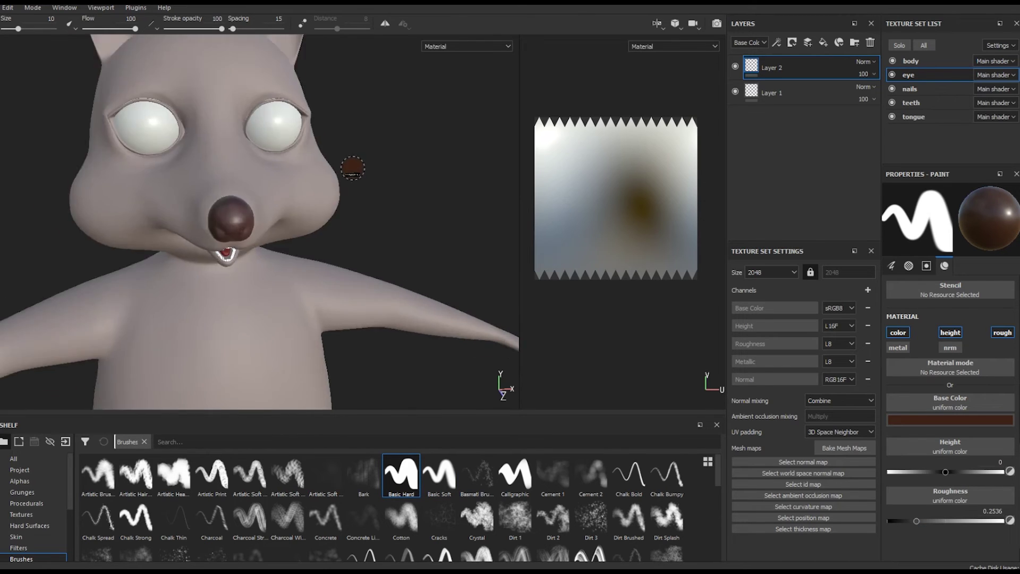
pyautogui.scroll(3, 312, 203)
pyautogui.press('l')
pyautogui.click(950, 419)
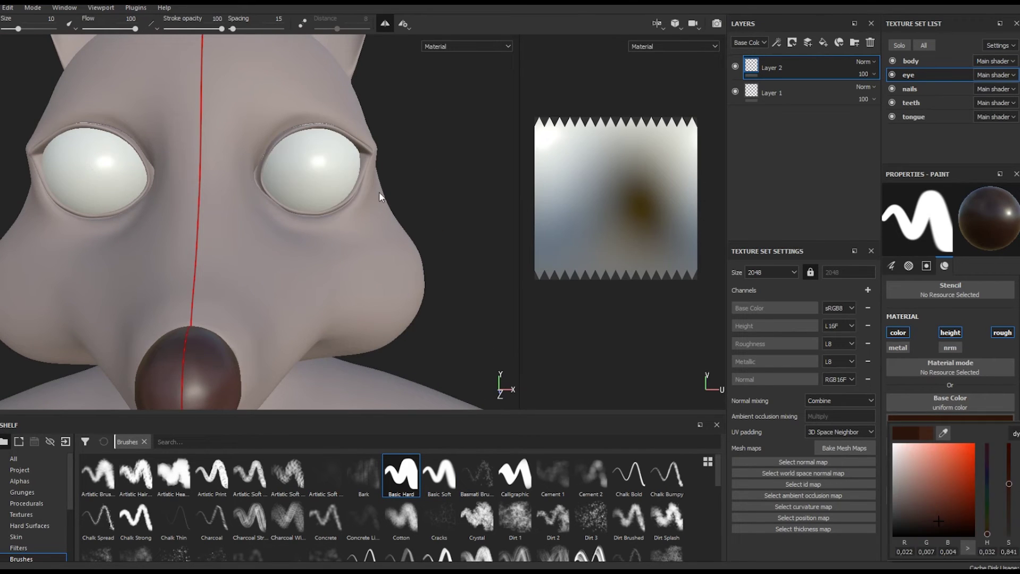
# Paint both eyes brown with an enlarged brush
pyautogui.click(312, 176)
pyautogui.scroll(-5, 313, 177)
pyautogui.scroll(6, 287, 133)
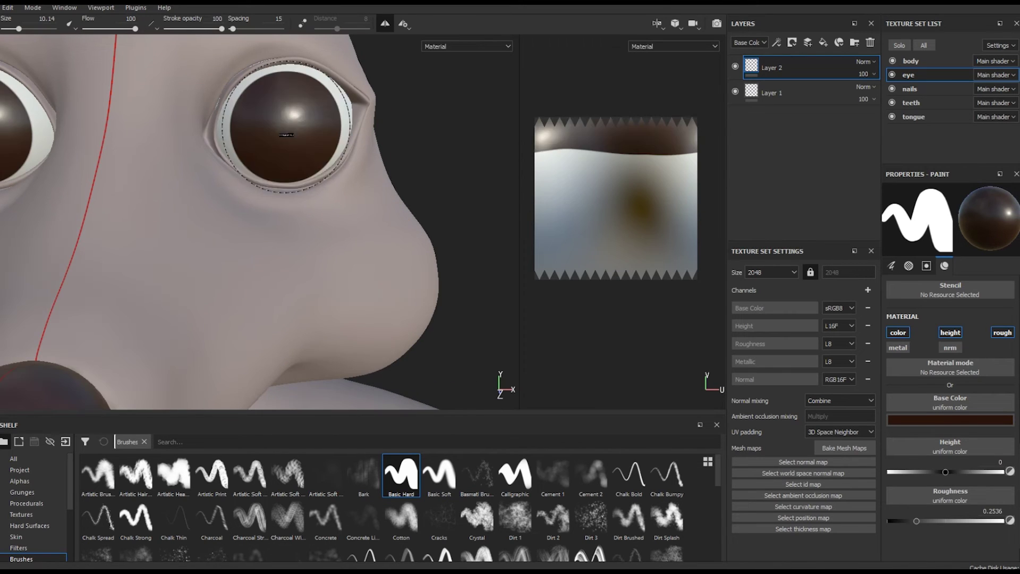
pyautogui.keyDown('ctrl'); pyautogui.moveTo(287, 135); pyautogui.dragTo(314, 225, button='right'); pyautogui.keyUp('ctrl')
pyautogui.scroll(-5, 477, 272)
pyautogui.keyDown('ctrl'); pyautogui.moveTo(484, 305); pyautogui.dragTo(433, 228, button='right'); pyautogui.keyUp('ctrl')
pyautogui.scroll(5, 433, 228)
pyautogui.scroll(2, 417, 251)
pyautogui.scroll(1, 416, 259)
# Undo and repaint both eyes a flat dark brown
pyautogui.hotkey('ctrl', 'z')
pyautogui.click(944, 420)
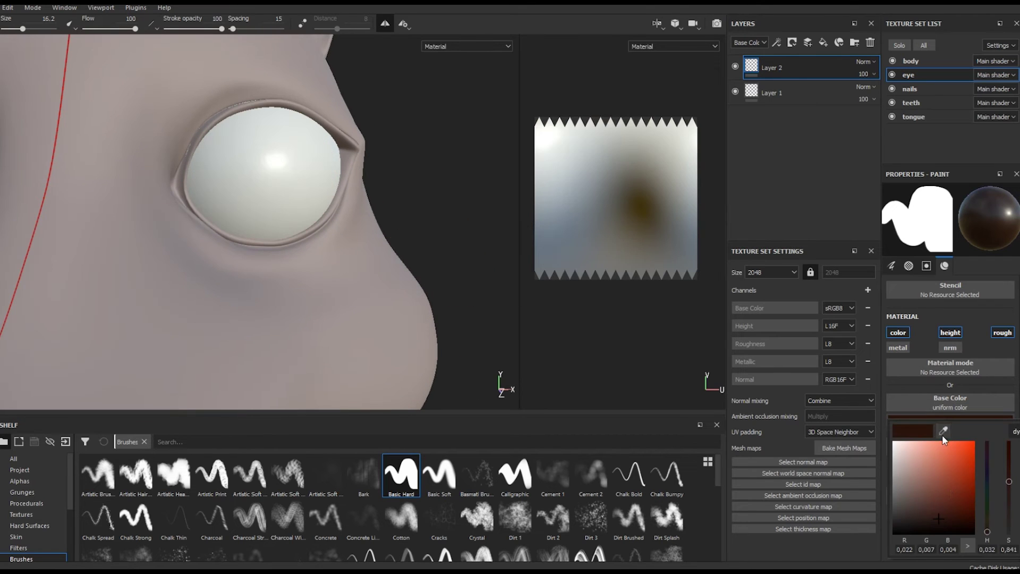
pyautogui.click(273, 177)
pyautogui.keyDown('ctrl'); pyautogui.moveTo(273, 177); pyautogui.dragTo(250, 183, button='right'); pyautogui.keyUp('ctrl')
pyautogui.scroll(-3, 449, 269)
pyautogui.scroll(-2, 408, 273)
pyautogui.scroll(5, 407, 272)
pyautogui.click(944, 420)
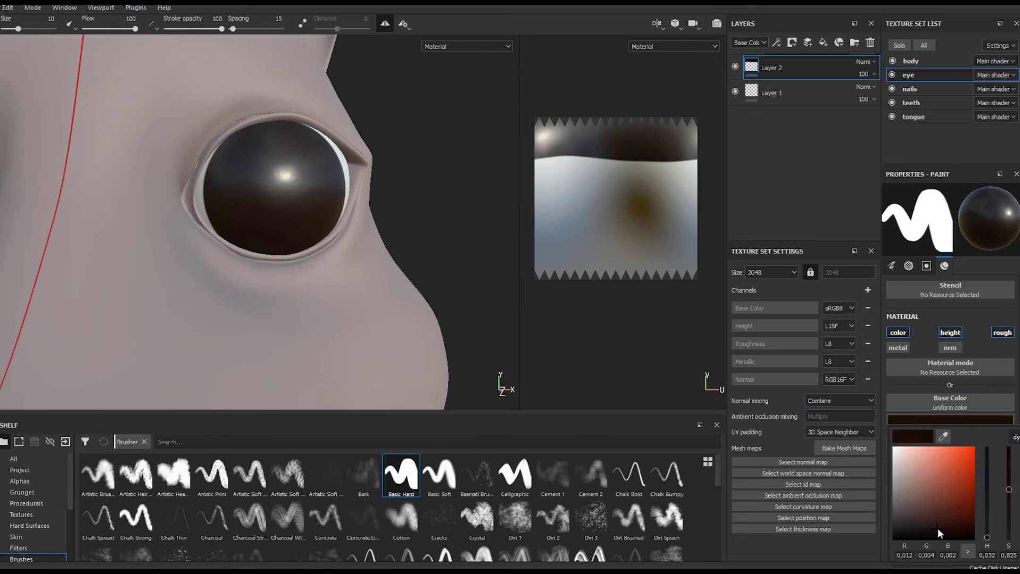
pyautogui.click(293, 190)
pyautogui.keyDown('ctrl'); pyautogui.moveTo(293, 190); pyautogui.dragTo(273, 192, button='right'); pyautogui.keyUp('ctrl')
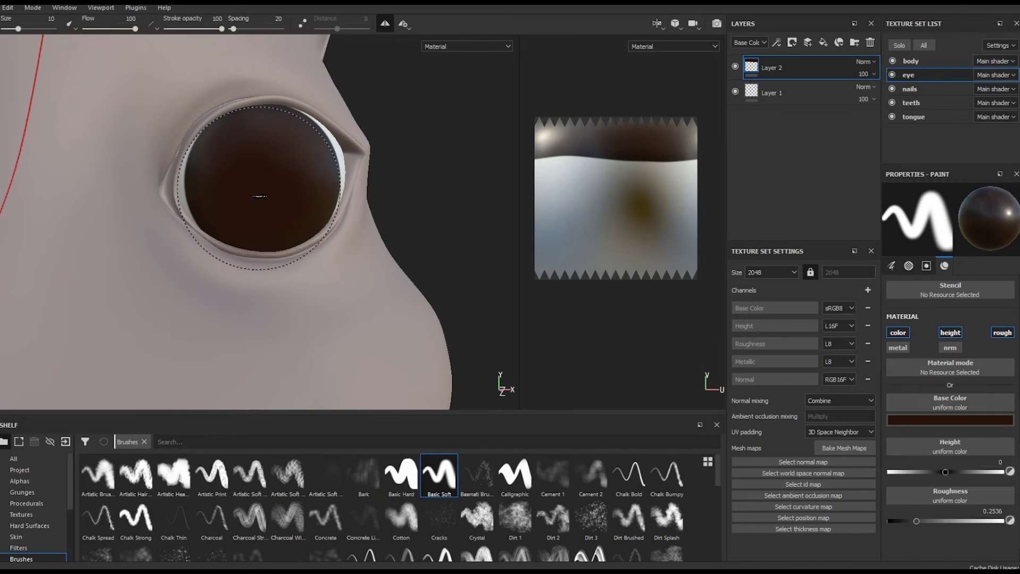
pyautogui.scroll(-5, 263, 205)
pyautogui.scroll(-3, 319, 284)
pyautogui.moveTo(314, 301)
pyautogui.keyDown('alt'); pyautogui.mouseDown()
pyautogui.moveTo(239, 300)
pyautogui.moveTo(329, 306)
pyautogui.mouseUp(); pyautogui.keyUp('alt')
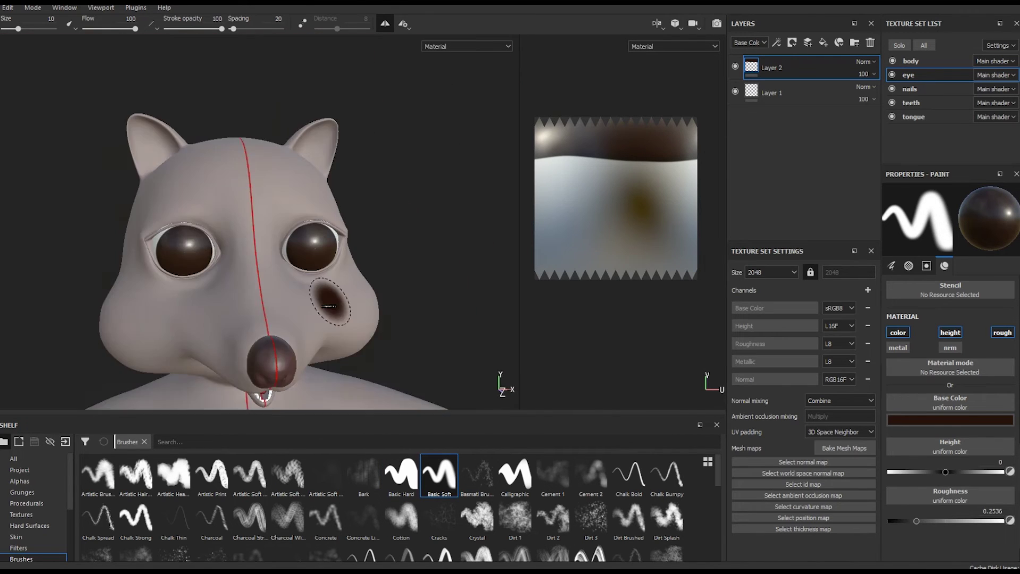
# Adjust the Base Color and orbit around the head to inspect the painted eyes
pyautogui.click(943, 419)
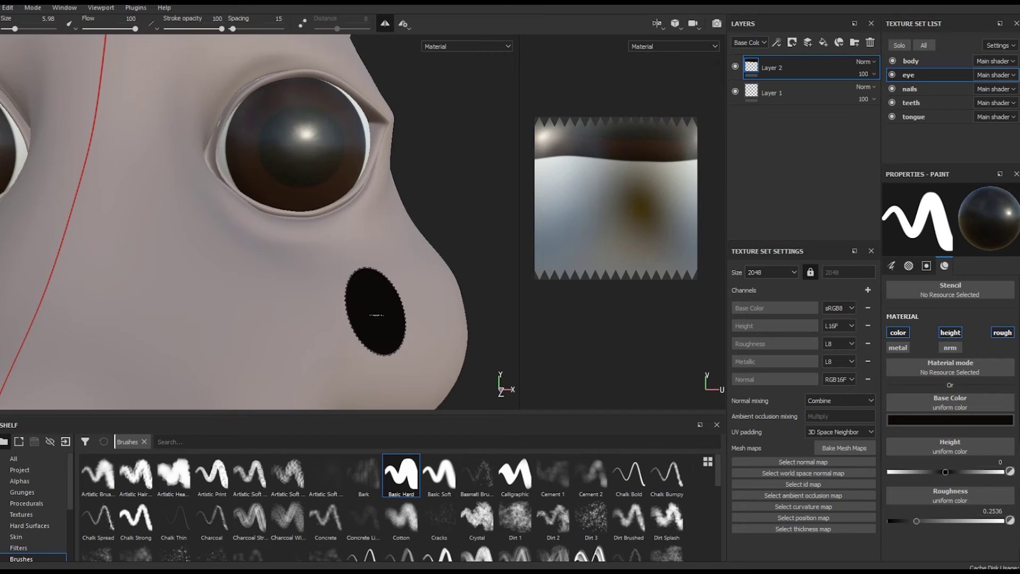
pyautogui.scroll(-5, 375, 314)
pyautogui.keyDown('alt'); pyautogui.moveTo(506, 296); pyautogui.dragTo(428, 301); pyautogui.keyUp('alt')
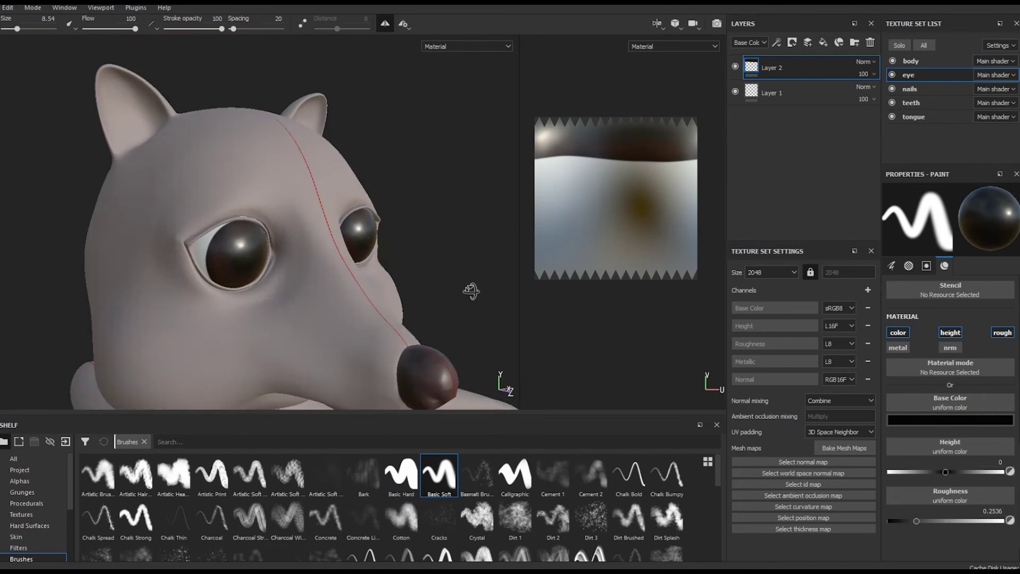
pyautogui.scroll(-5, 349, 200)
pyautogui.keyDown('alt'); pyautogui.moveTo(372, 266); pyautogui.dragTo(433, 287); pyautogui.keyUp('alt')
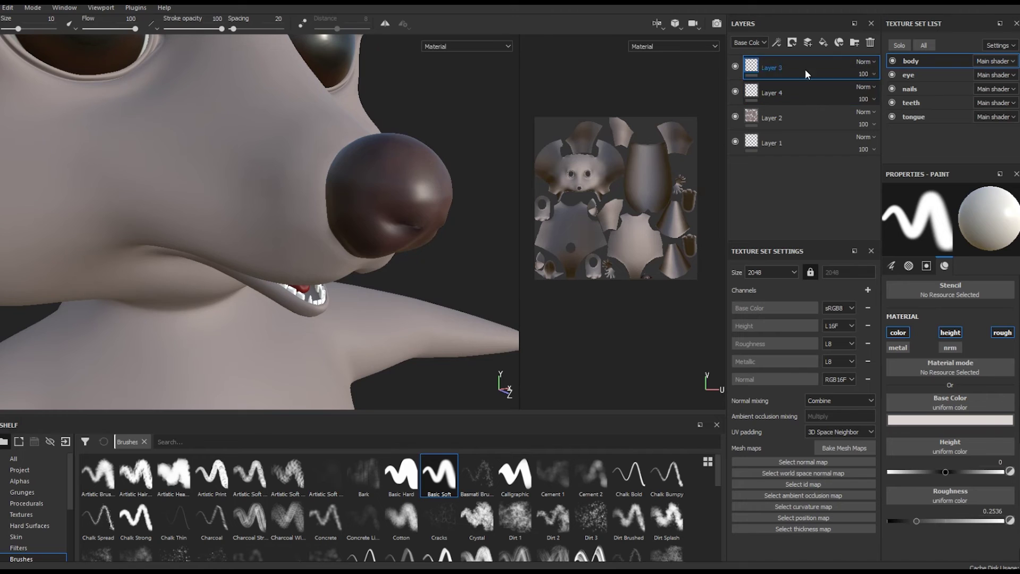
# Enable mirrored painting and try white dabs on the nose and forehead, undoing them
pyautogui.press('l')
pyautogui.scroll(-5, 434, 242)
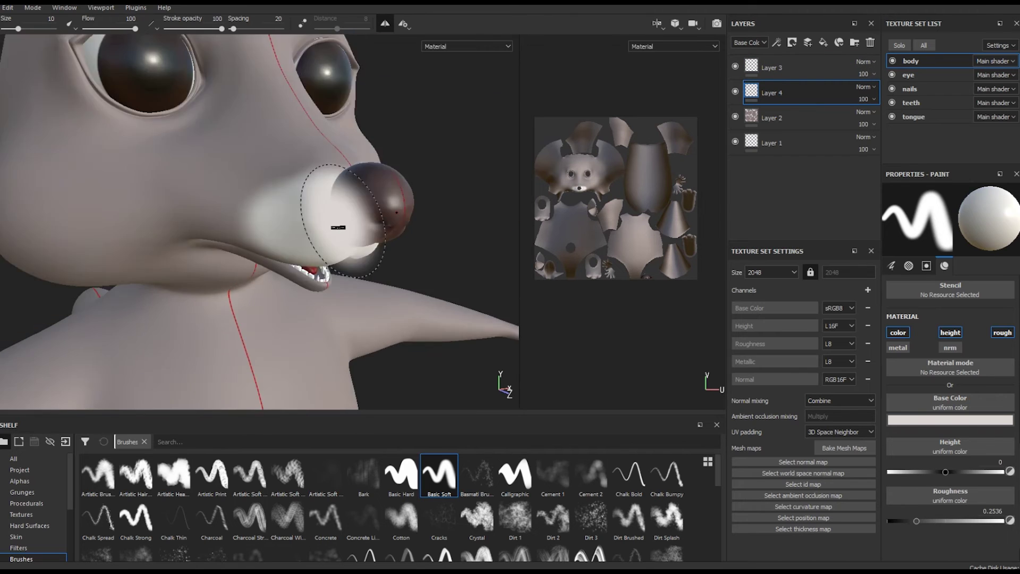
pyautogui.scroll(3, 419, 205)
pyautogui.keyDown('alt'); pyautogui.moveTo(453, 148); pyautogui.dragTo(285, 191); pyautogui.keyUp('alt')
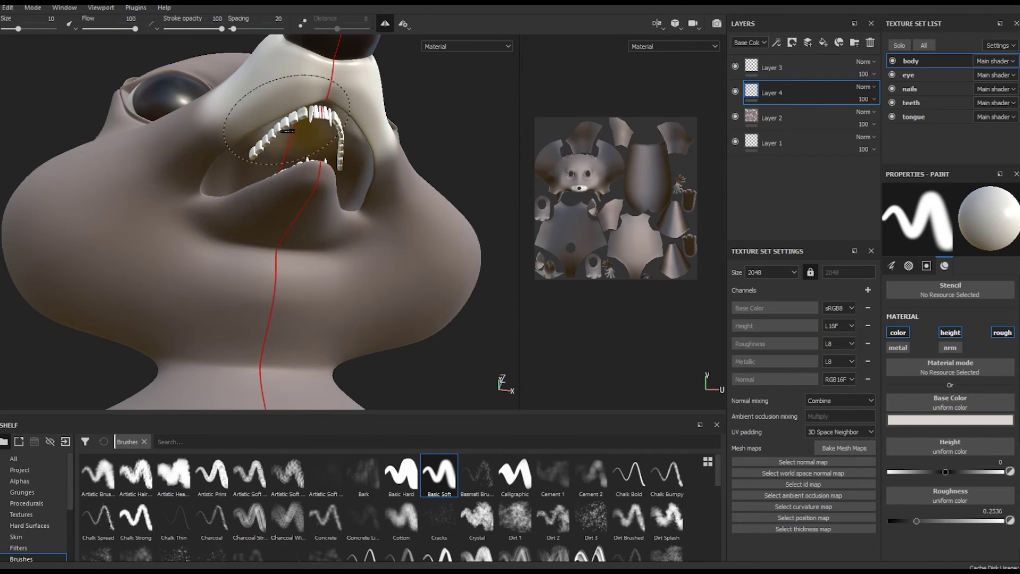
pyautogui.press('f')
pyautogui.scroll(5, 340, 303)
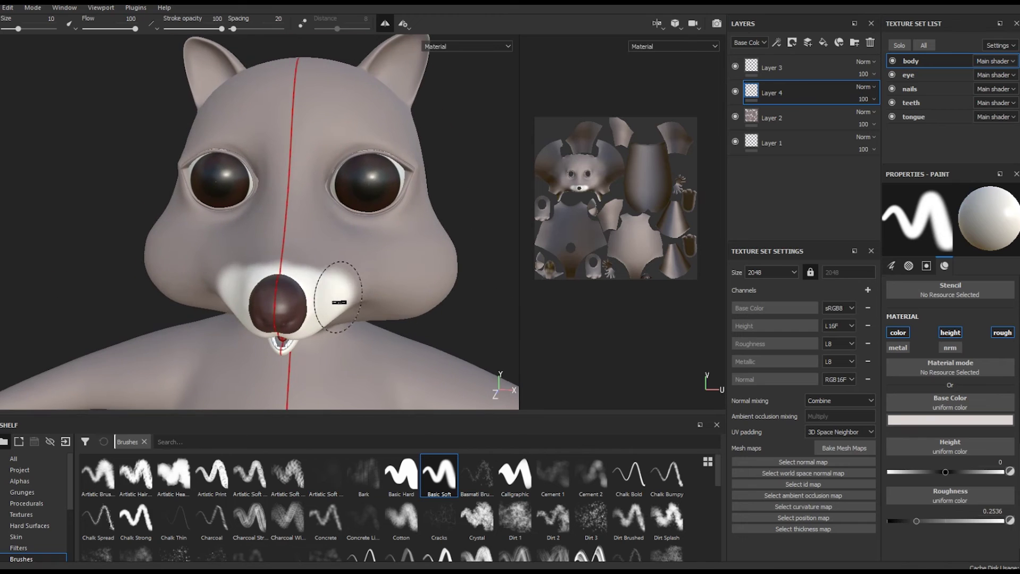
pyautogui.hotkey('ctrl', 'z')
pyautogui.click(273, 265)
pyautogui.scroll(-3, 322, 224)
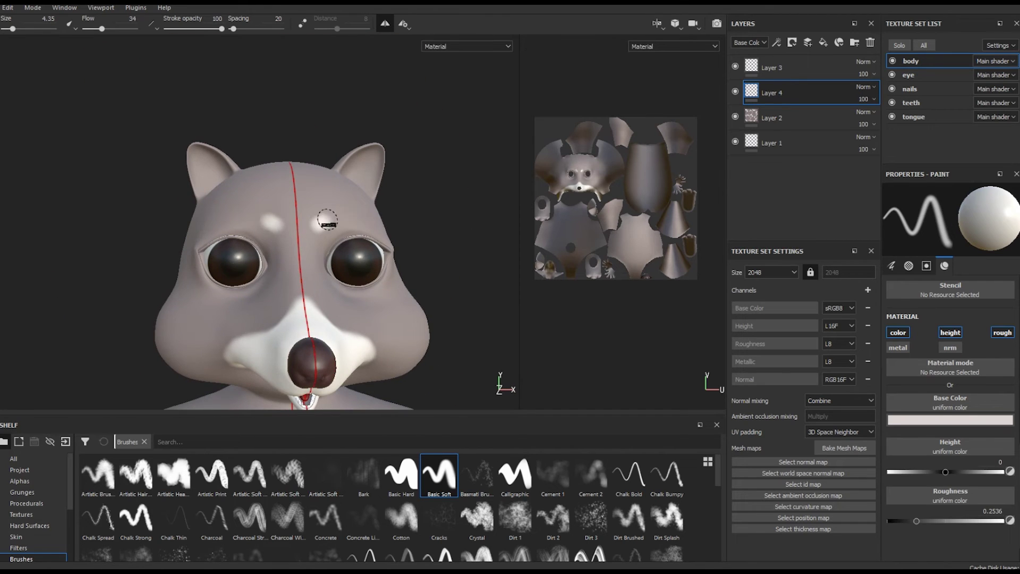
pyautogui.hotkey('ctrl', 'z')
# Orbit the head through side, front, low and high views to check the face
pyautogui.keyDown('alt'); pyautogui.moveTo(428, 223); pyautogui.dragTo(331, 222); pyautogui.keyUp('alt')
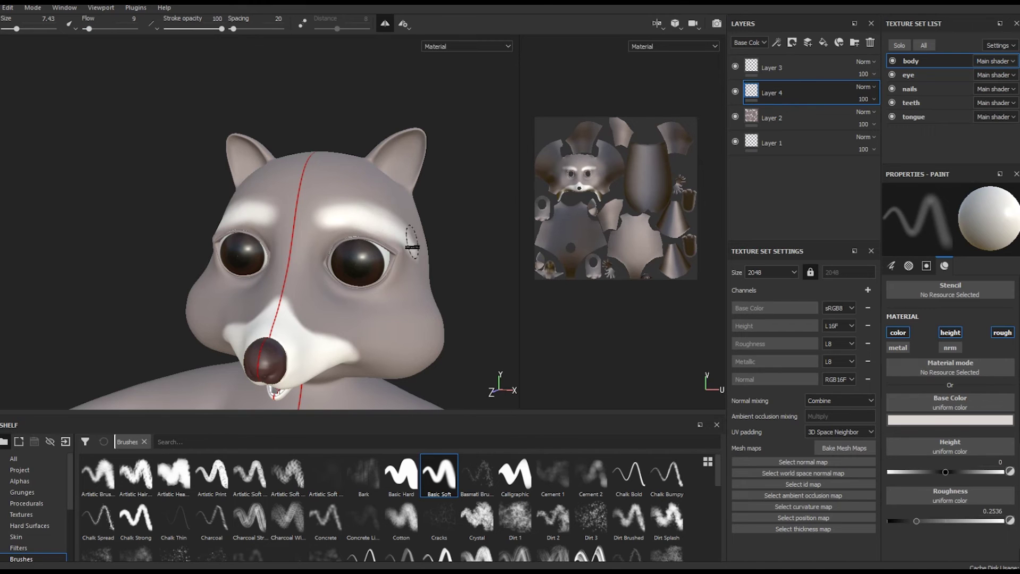
pyautogui.moveTo(334, 221)
pyautogui.keyDown('alt'); pyautogui.mouseDown()
pyautogui.moveTo(407, 321)
pyautogui.moveTo(396, 257)
pyautogui.mouseUp(); pyautogui.keyUp('alt')
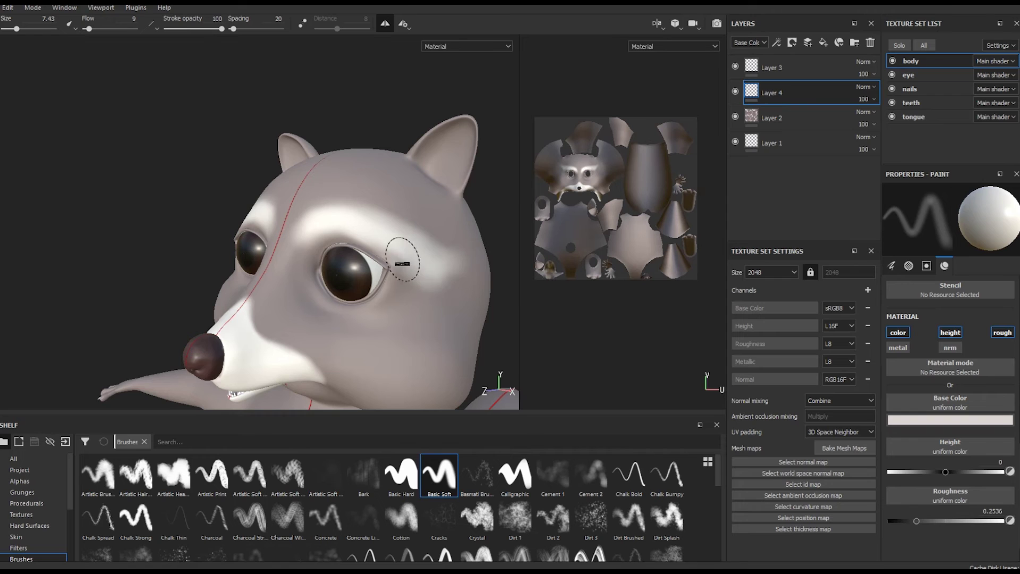
pyautogui.keyDown('alt'); pyautogui.moveTo(341, 233); pyautogui.dragTo(292, 257); pyautogui.keyUp('alt')
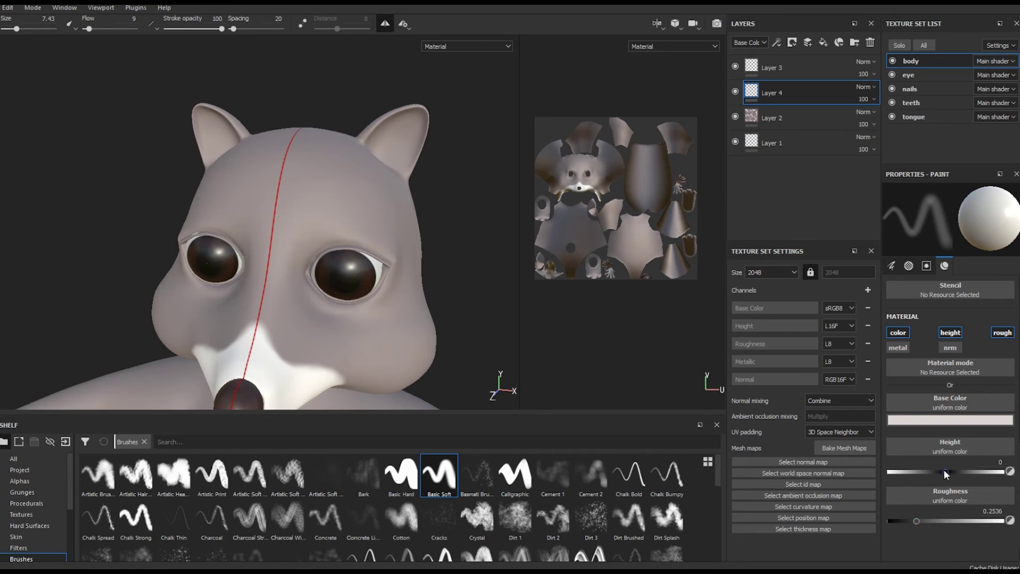
pyautogui.keyDown('alt'); pyautogui.moveTo(441, 356); pyautogui.dragTo(268, 276); pyautogui.keyUp('alt')
pyautogui.moveTo(535, 325)
pyautogui.keyDown('alt'); pyautogui.mouseDown()
pyautogui.moveTo(405, 346)
pyautogui.moveTo(429, 182)
pyautogui.moveTo(286, 184)
pyautogui.moveTo(398, 226)
pyautogui.mouseUp(); pyautogui.keyUp('alt')
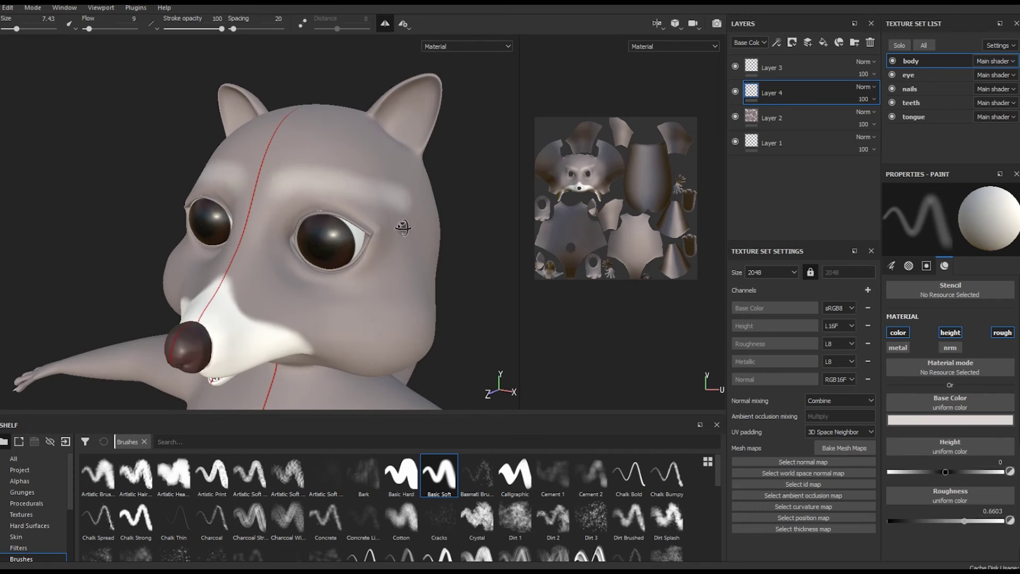
pyautogui.moveTo(211, 219)
pyautogui.keyDown('alt'); pyautogui.mouseDown()
pyautogui.moveTo(291, 191)
pyautogui.moveTo(424, 217)
pyautogui.moveTo(274, 205)
pyautogui.moveTo(291, 223)
pyautogui.moveTo(257, 196)
pyautogui.mouseUp(); pyautogui.keyUp('alt')
# Touch up the white brow markings above the eyes, alternating eraser and brush
pyautogui.press('e')
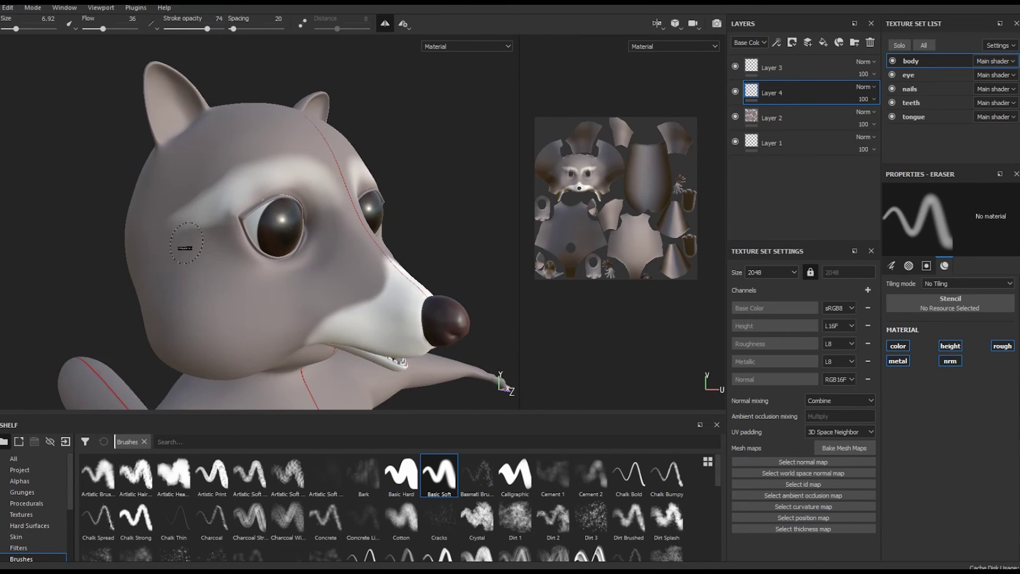
pyautogui.moveTo(350, 134)
pyautogui.keyDown('alt'); pyautogui.mouseDown()
pyautogui.moveTo(319, 175)
pyautogui.moveTo(414, 159)
pyautogui.moveTo(381, 200)
pyautogui.moveTo(491, 153)
pyautogui.mouseUp(); pyautogui.keyUp('alt')
pyautogui.press('p')
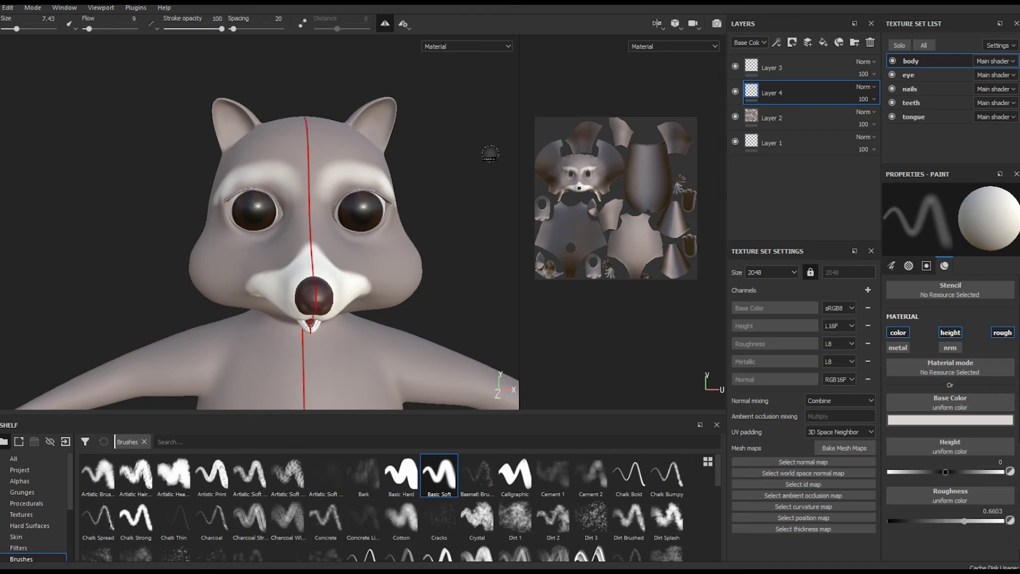
pyautogui.press('e')
pyautogui.scroll(4, 341, 161)
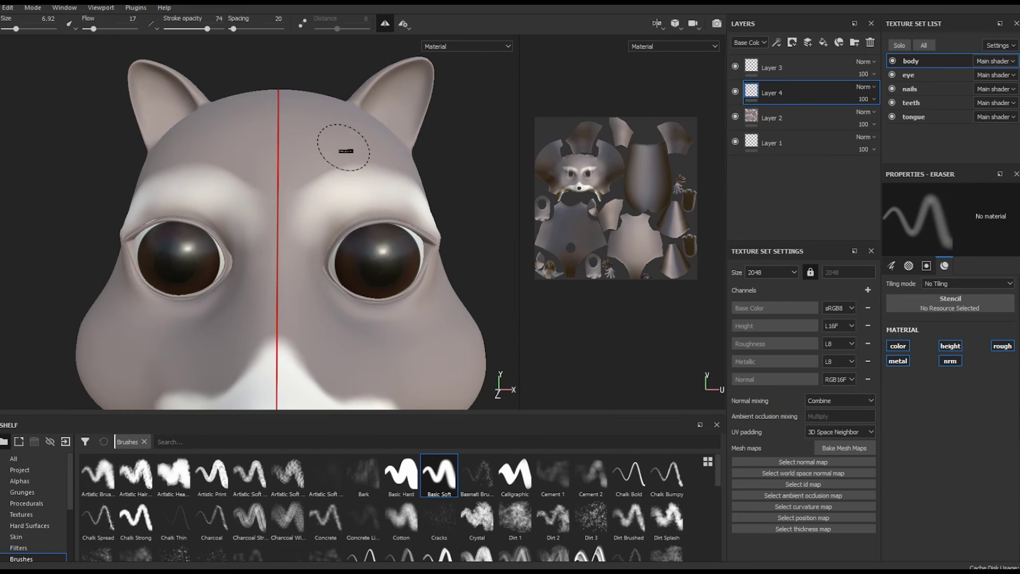
pyautogui.press('p')
pyautogui.scroll(-3, 229, 220)
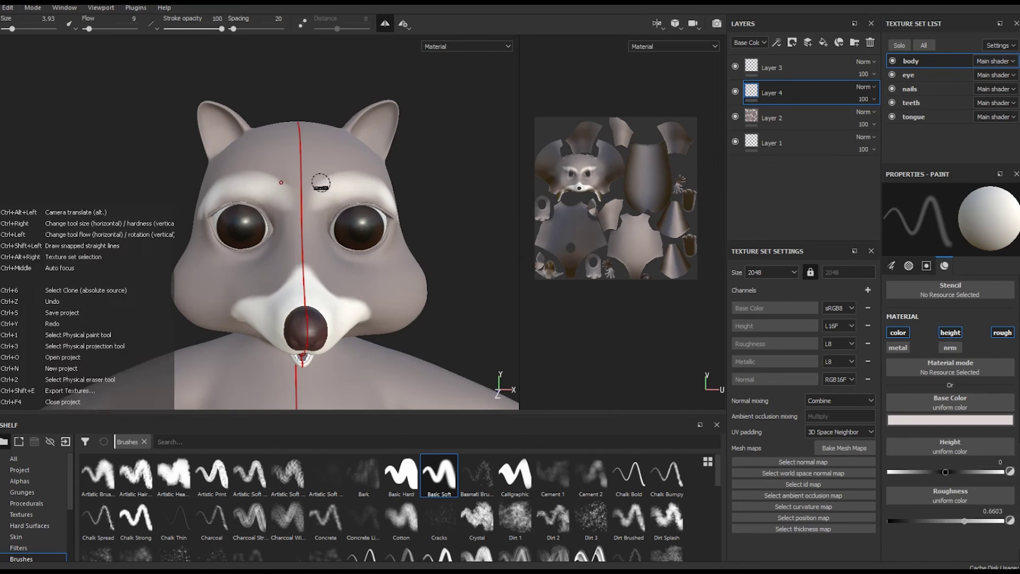
pyautogui.scroll(3, 319, 213)
pyautogui.keyDown('alt'); pyautogui.moveTo(319, 213); pyautogui.dragTo(329, 207); pyautogui.keyUp('alt')
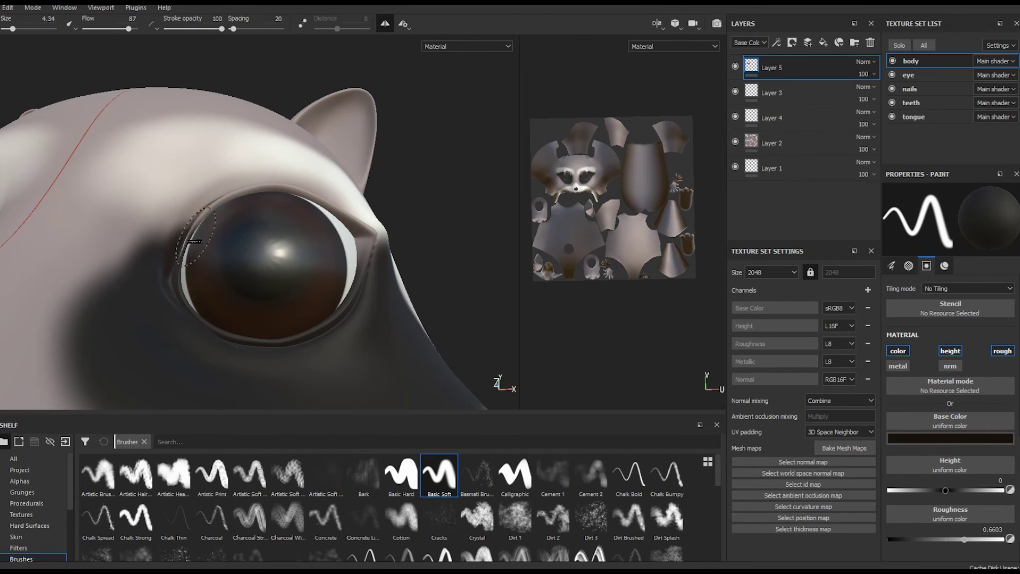
# Paint the dark eye mask close up, undoing a stray stroke along the eyelid rim
pyautogui.scroll(3, 361, 247)
pyautogui.moveTo(95, 100)
pyautogui.keyDown('alt'); pyautogui.mouseDown()
pyautogui.moveTo(152, 154)
pyautogui.moveTo(231, 171)
pyautogui.mouseUp(); pyautogui.keyUp('alt')
pyautogui.scroll(-3, 208, 141)
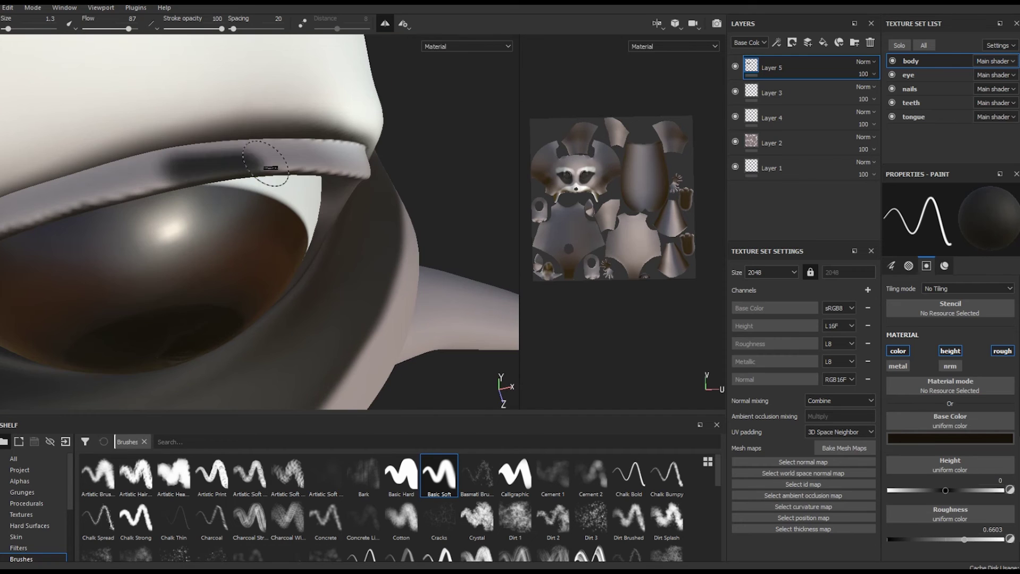
pyautogui.hotkey('ctrl', 'z')
pyautogui.moveTo(236, 162)
pyautogui.keyDown('alt'); pyautogui.mouseDown()
pyautogui.moveTo(268, 215)
pyautogui.moveTo(360, 181)
pyautogui.moveTo(331, 191)
pyautogui.mouseUp(); pyautogui.keyUp('alt')
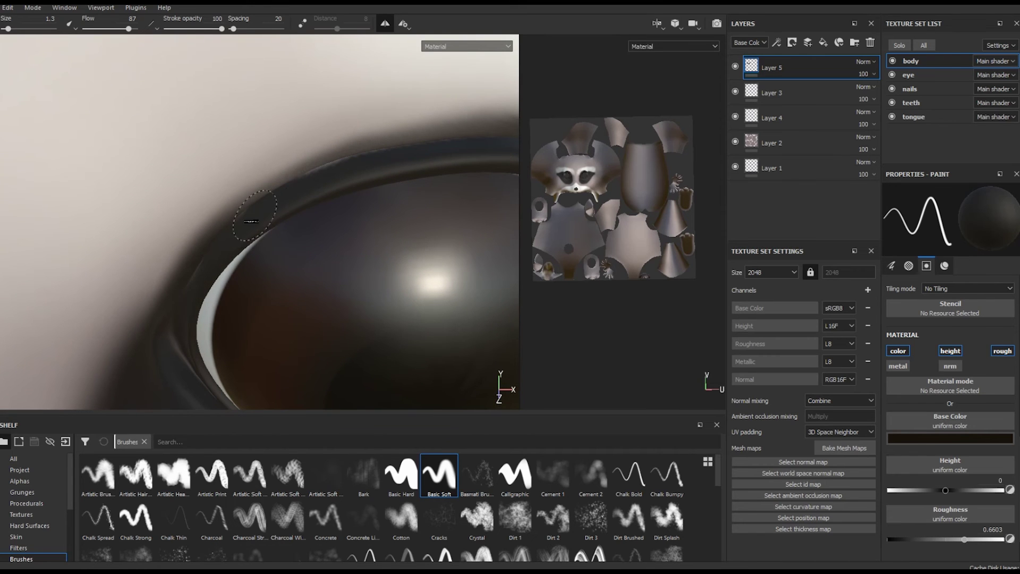
pyautogui.scroll(-5, 350, 165)
pyautogui.moveTo(350, 164)
pyautogui.keyDown('alt'); pyautogui.mouseDown()
pyautogui.moveTo(372, 159)
pyautogui.moveTo(360, 145)
pyautogui.mouseUp(); pyautogui.keyUp('alt')
pyautogui.scroll(5, 372, 159)
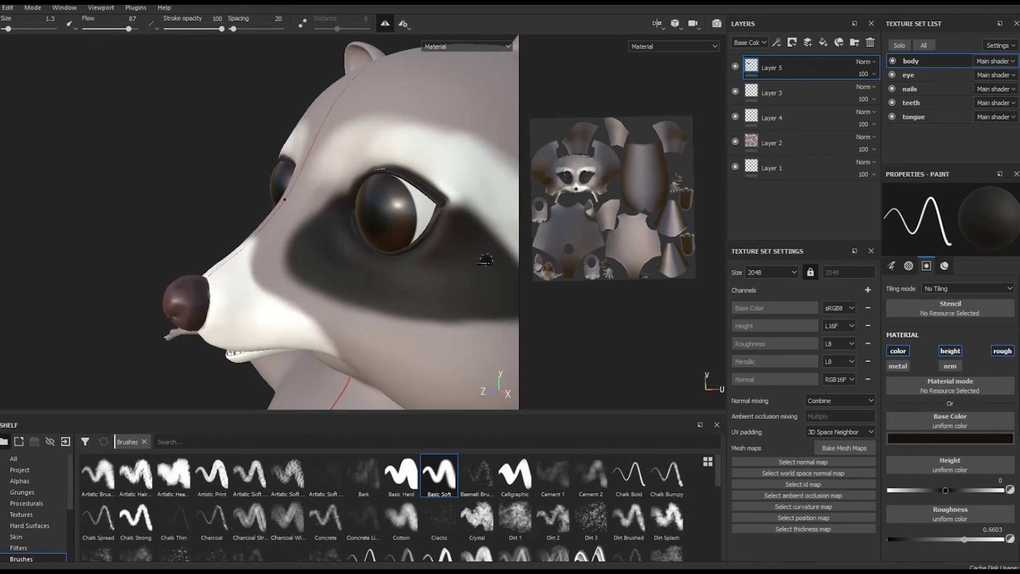
pyautogui.scroll(-5, 375, 101)
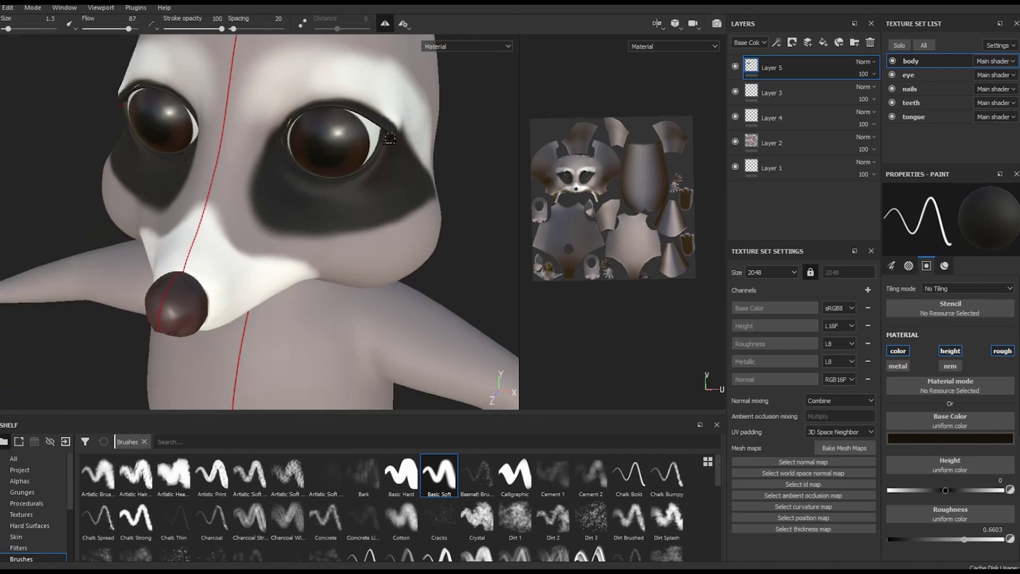
pyautogui.keyDown('alt'); pyautogui.moveTo(375, 101); pyautogui.dragTo(391, 133); pyautogui.keyUp('alt')
pyautogui.scroll(5, 392, 133)
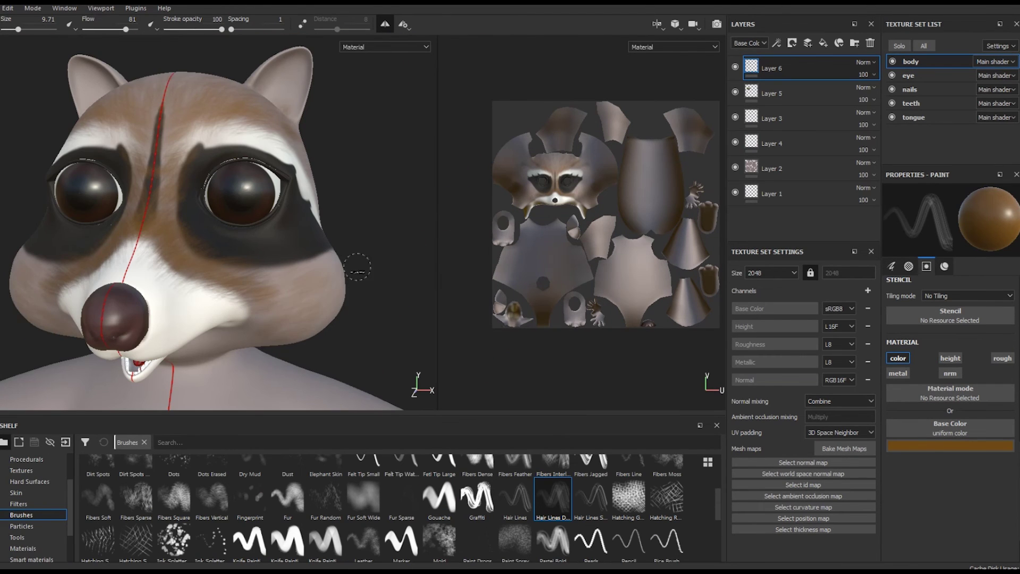
# Orbit and zoom around the painted raccoon's face from below, three-quarter and front views
pyautogui.keyDown('alt'); pyautogui.moveTo(357, 271); pyautogui.dragTo(267, 274); pyautogui.keyUp('alt')
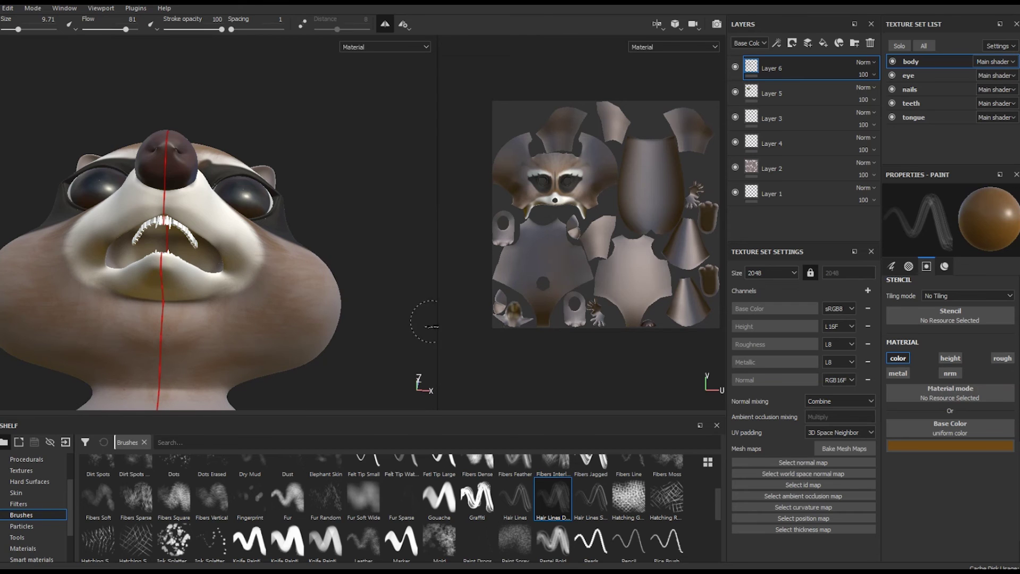
pyautogui.keyDown('alt'); pyautogui.moveTo(431, 326); pyautogui.dragTo(274, 276); pyautogui.keyUp('alt')
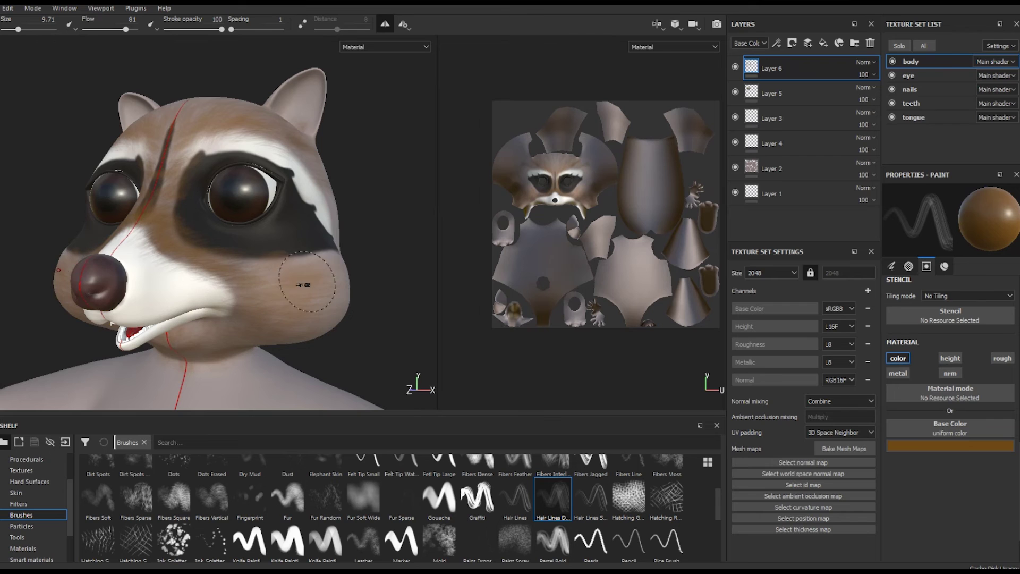
pyautogui.keyDown('alt'); pyautogui.moveTo(279, 336); pyautogui.dragTo(364, 342); pyautogui.keyUp('alt')
pyautogui.scroll(3, 364, 341)
pyautogui.scroll(5, 98, 123)
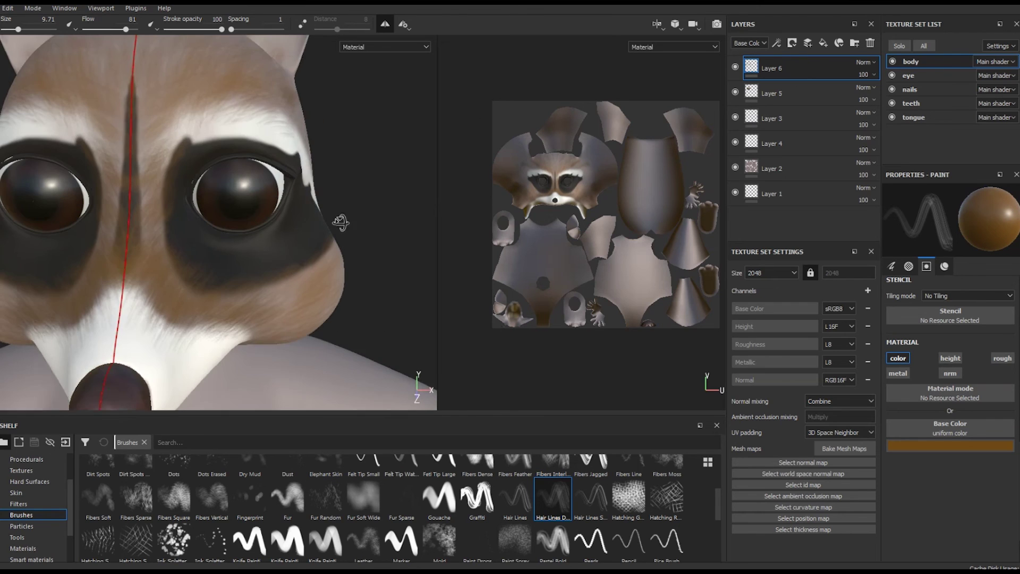
pyautogui.scroll(-5, 98, 123)
# Orbit around the head's side, rear and top to inspect the fur, ear and tail
pyautogui.keyDown('alt'); pyautogui.moveTo(224, 298); pyautogui.dragTo(324, 332); pyautogui.keyUp('alt')
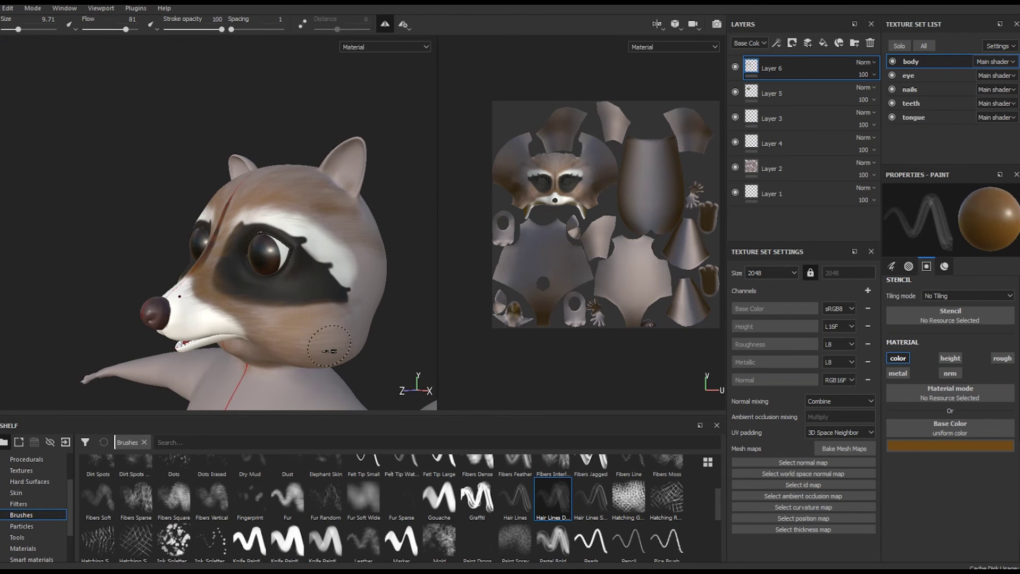
pyautogui.moveTo(397, 286)
pyautogui.keyDown('alt'); pyautogui.mouseDown()
pyautogui.moveTo(353, 175)
pyautogui.moveTo(284, 246)
pyautogui.mouseUp(); pyautogui.keyUp('alt')
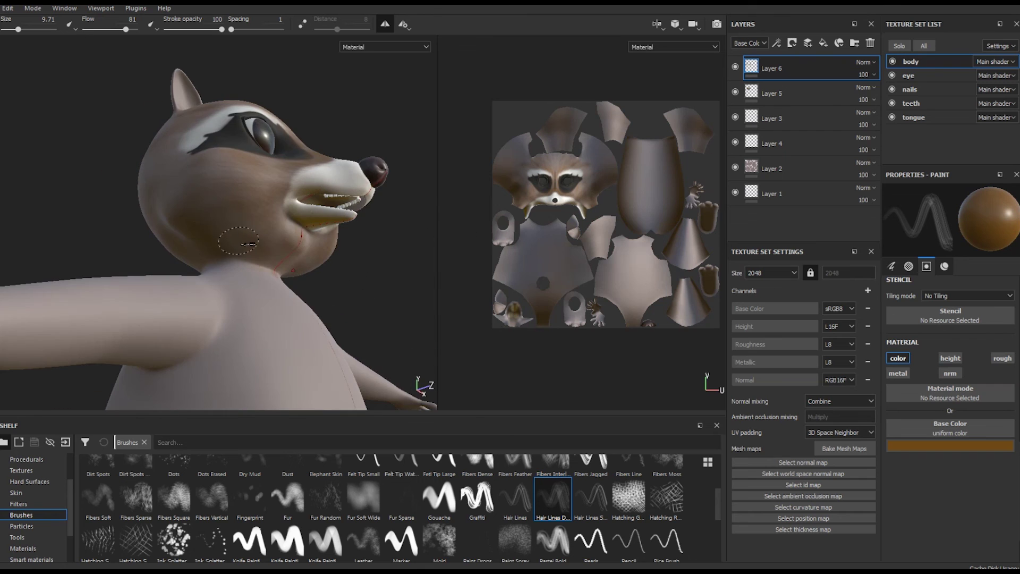
pyautogui.keyDown('alt'); pyautogui.moveTo(213, 189); pyautogui.dragTo(332, 154); pyautogui.keyUp('alt')
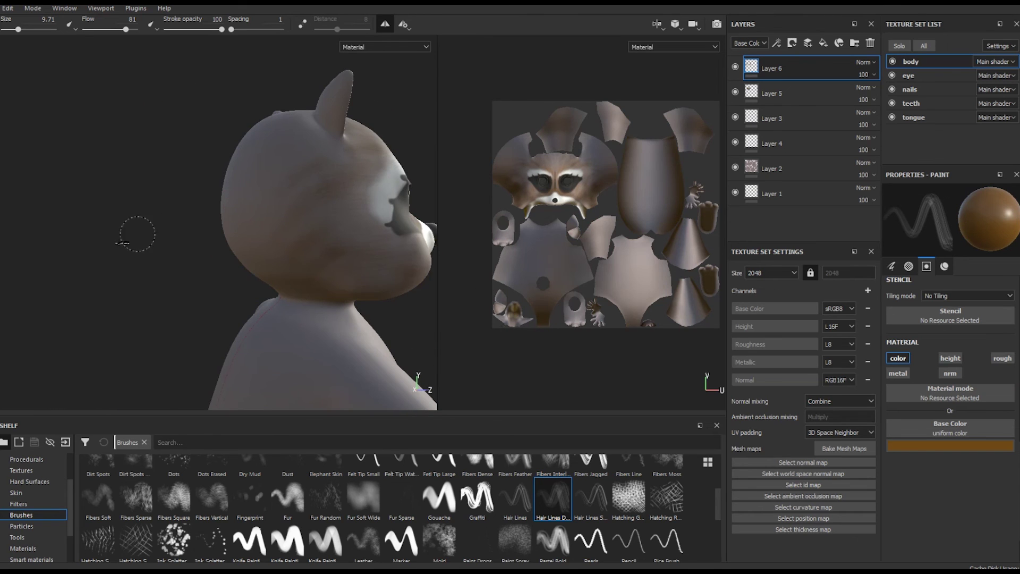
pyautogui.keyDown('alt'); pyautogui.moveTo(213, 220); pyautogui.dragTo(187, 292); pyautogui.keyUp('alt')
pyautogui.moveTo(152, 246)
pyautogui.keyDown('alt'); pyautogui.mouseDown()
pyautogui.moveTo(162, 296)
pyautogui.moveTo(365, 247)
pyautogui.mouseUp(); pyautogui.keyUp('alt')
pyautogui.keyDown('alt'); pyautogui.moveTo(263, 269); pyautogui.dragTo(129, 273); pyautogui.keyUp('alt')
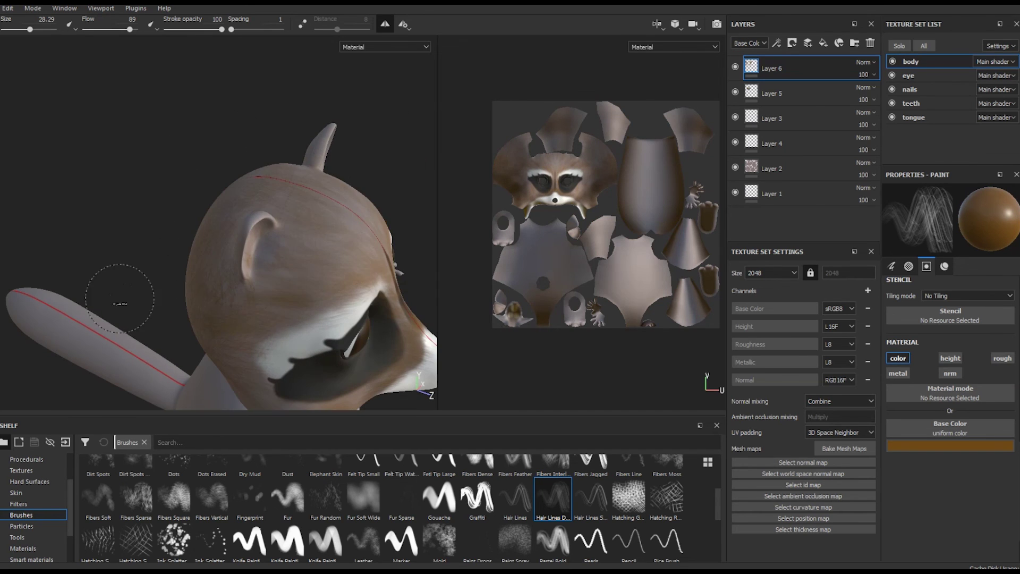
pyautogui.moveTo(308, 221)
pyautogui.keyDown('alt'); pyautogui.mouseDown()
pyautogui.moveTo(182, 241)
pyautogui.moveTo(8, 154)
pyautogui.moveTo(303, 221)
pyautogui.mouseUp(); pyautogui.keyUp('alt')
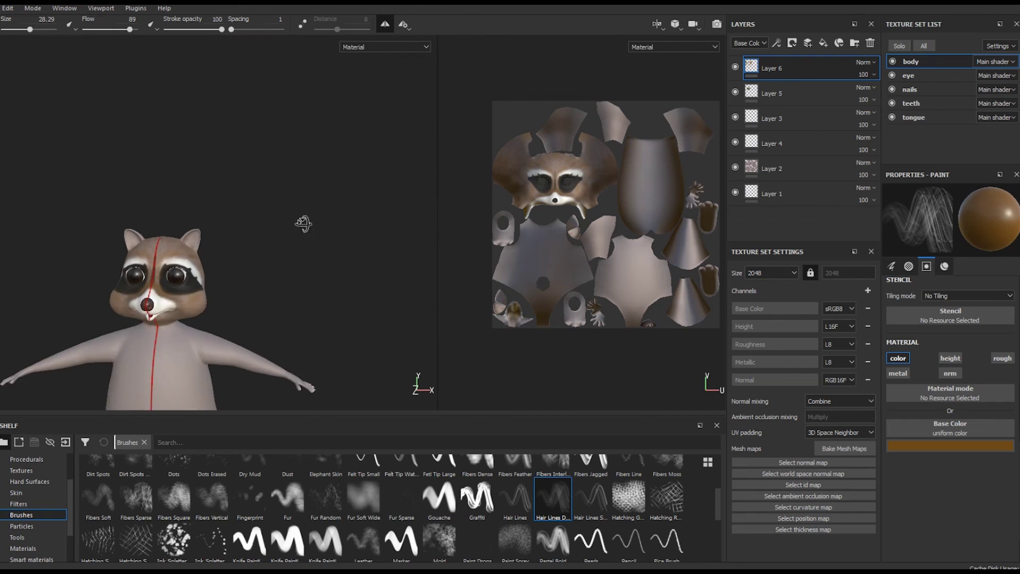
pyautogui.scroll(5, 333, 298)
# Check the full-body front view, then the back of the head and a low angle
pyautogui.moveTo(71, 260)
pyautogui.keyDown('alt'); pyautogui.mouseDown()
pyautogui.moveTo(273, 216)
pyautogui.moveTo(269, 171)
pyautogui.moveTo(268, 190)
pyautogui.moveTo(402, 226)
pyautogui.moveTo(260, 203)
pyautogui.mouseUp(); pyautogui.keyUp('alt')
pyautogui.scroll(5, 378, 269)
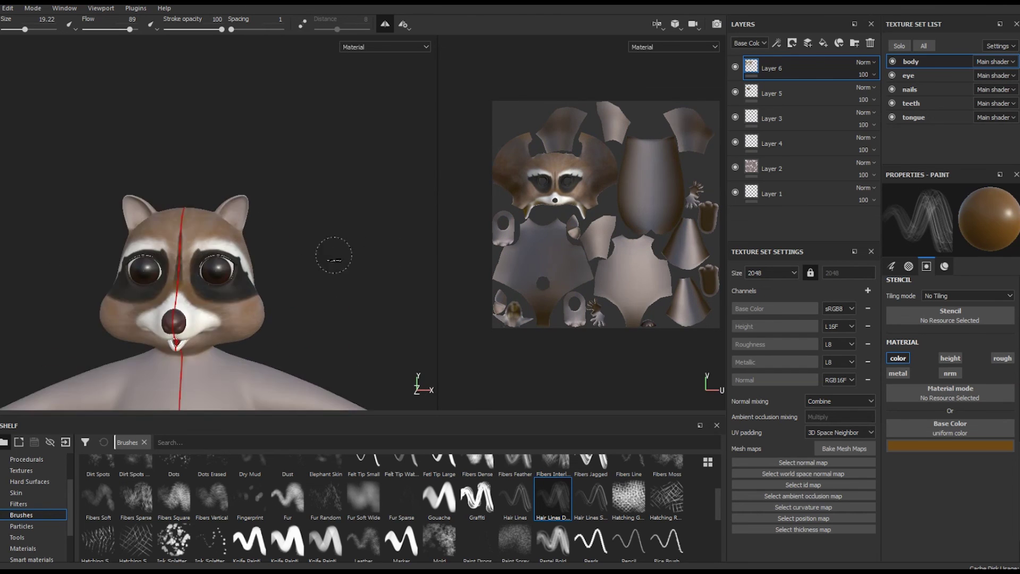
pyautogui.keyDown('alt'); pyautogui.moveTo(331, 255); pyautogui.dragTo(306, 250); pyautogui.keyUp('alt')
pyautogui.scroll(3, 306, 250)
pyautogui.scroll(3, 281, 346)
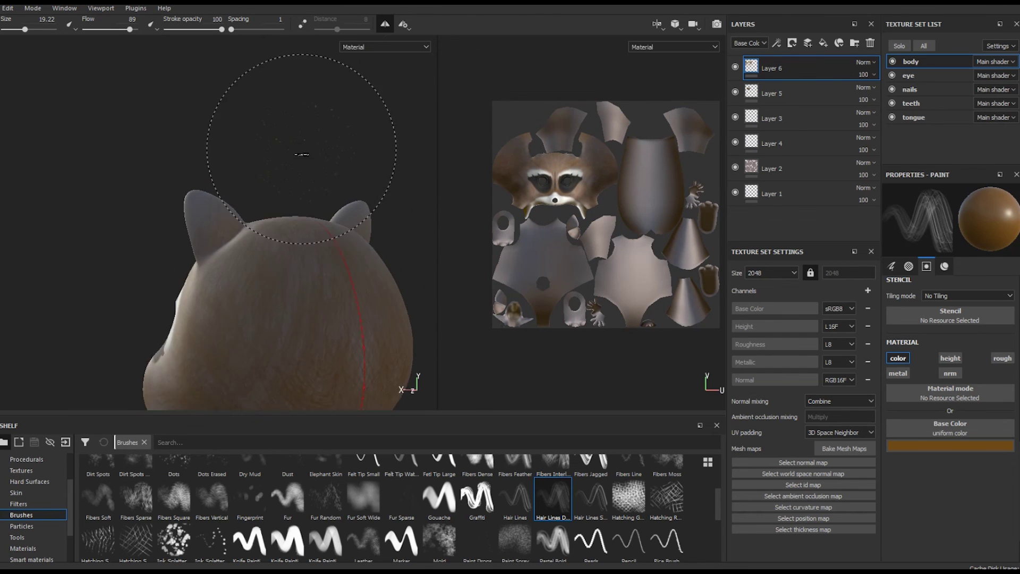
pyautogui.keyDown('alt'); pyautogui.moveTo(284, 125); pyautogui.dragTo(226, 207, button='middle'); pyautogui.keyUp('alt')
pyautogui.moveTo(215, 225)
pyautogui.keyDown('alt'); pyautogui.mouseDown()
pyautogui.moveTo(323, 259)
pyautogui.moveTo(275, 240)
pyautogui.mouseUp(); pyautogui.keyUp('alt')
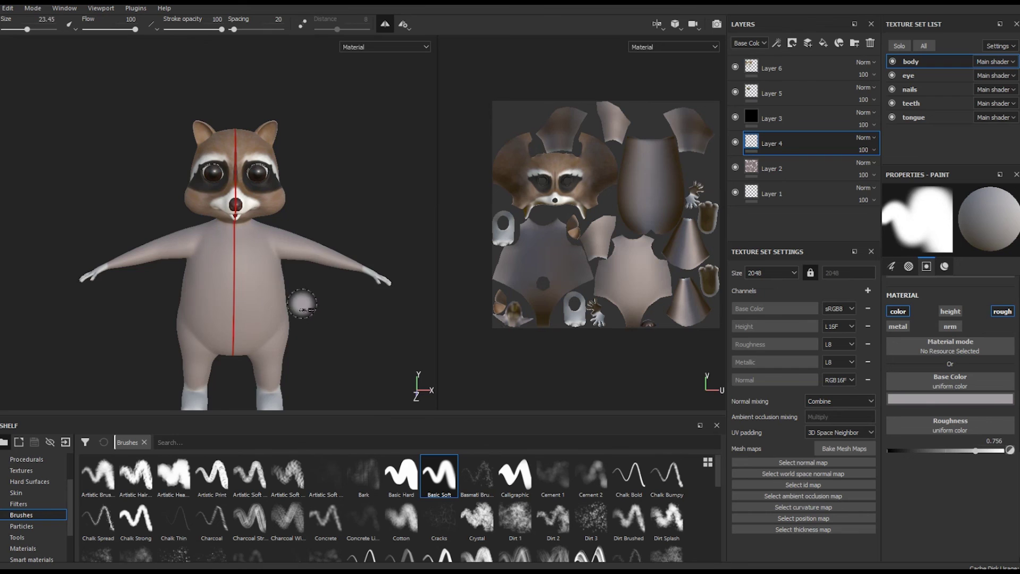
pyautogui.moveTo(194, 273)
pyautogui.keyDown('alt'); pyautogui.mouseDown()
pyautogui.moveTo(237, 348)
pyautogui.moveTo(314, 367)
pyautogui.moveTo(278, 282)
pyautogui.moveTo(244, 352)
pyautogui.moveTo(298, 345)
pyautogui.mouseUp(); pyautogui.keyUp('alt')
pyautogui.scroll(3, 311, 361)
pyautogui.scroll(-3, 244, 352)
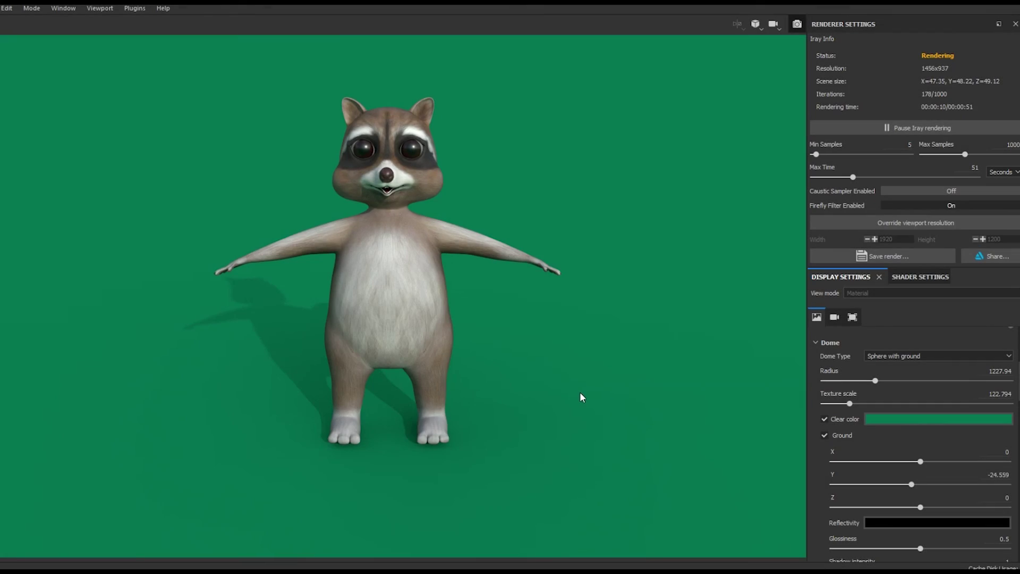
# Turn the Iray-rendered raccoon to show its tail, then back to the front
pyautogui.keyDown('alt'); pyautogui.moveTo(567, 391); pyautogui.dragTo(423, 389); pyautogui.keyUp('alt')
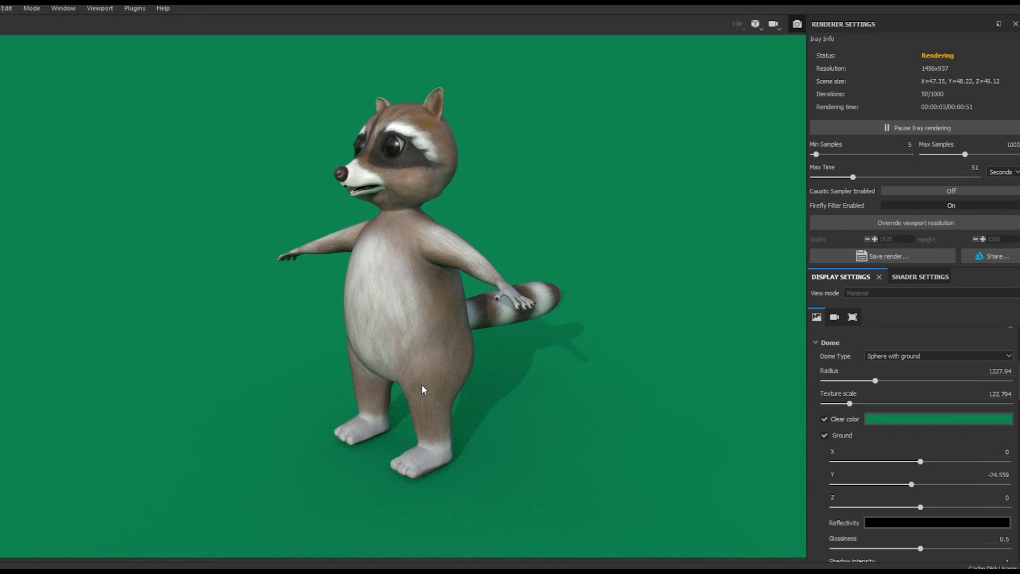
pyautogui.keyDown('alt'); pyautogui.moveTo(495, 421); pyautogui.dragTo(656, 420); pyautogui.keyUp('alt')
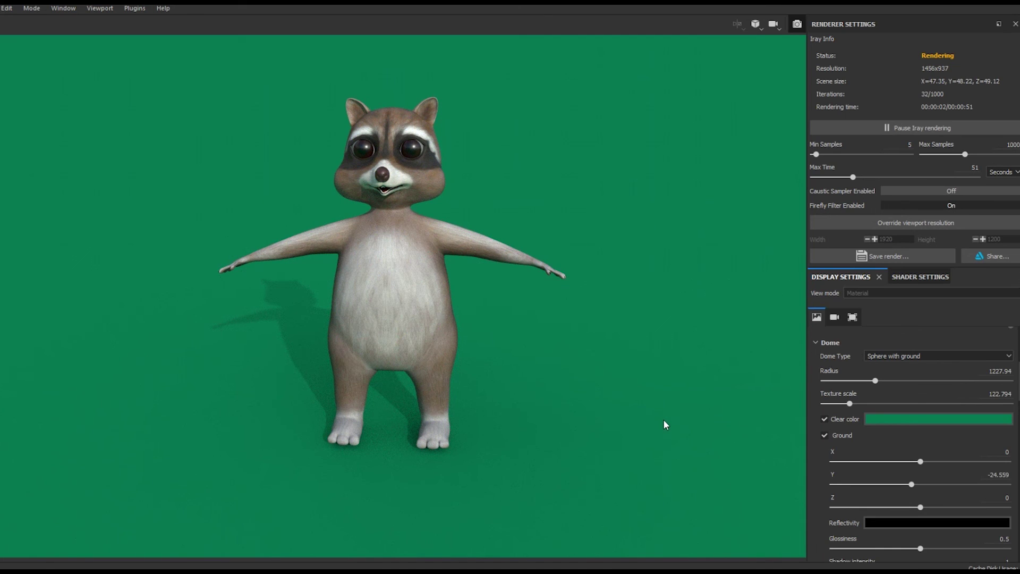